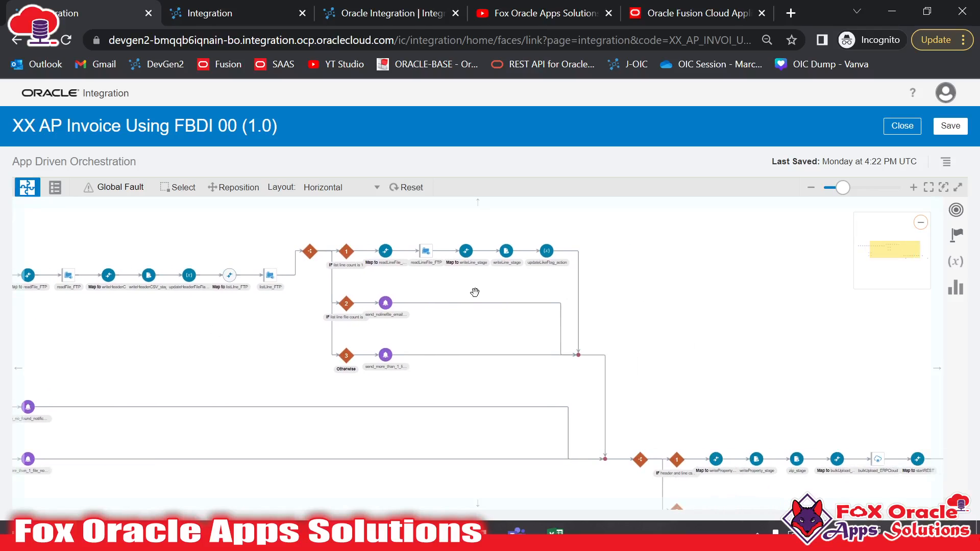
# Examine the whole XX AP Invoice Using FBDI 00 orchestration, from the startREST trigger to the property, zip and bulk upload actions
pyautogui.moveTo(484, 286); pyautogui.dragTo(518, 287)
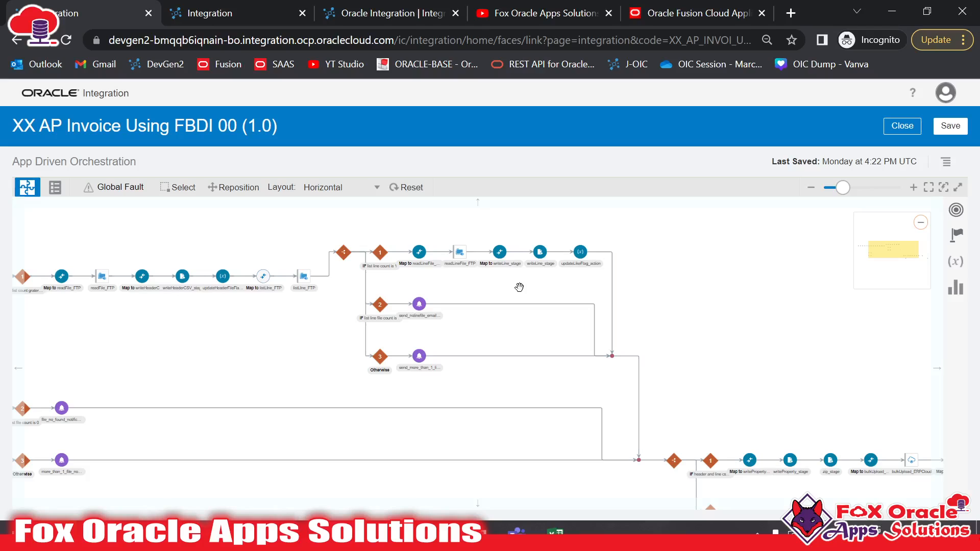
pyautogui.moveTo(540, 329); pyautogui.dragTo(436, 320)
pyautogui.moveTo(667, 368); pyautogui.dragTo(582, 238)
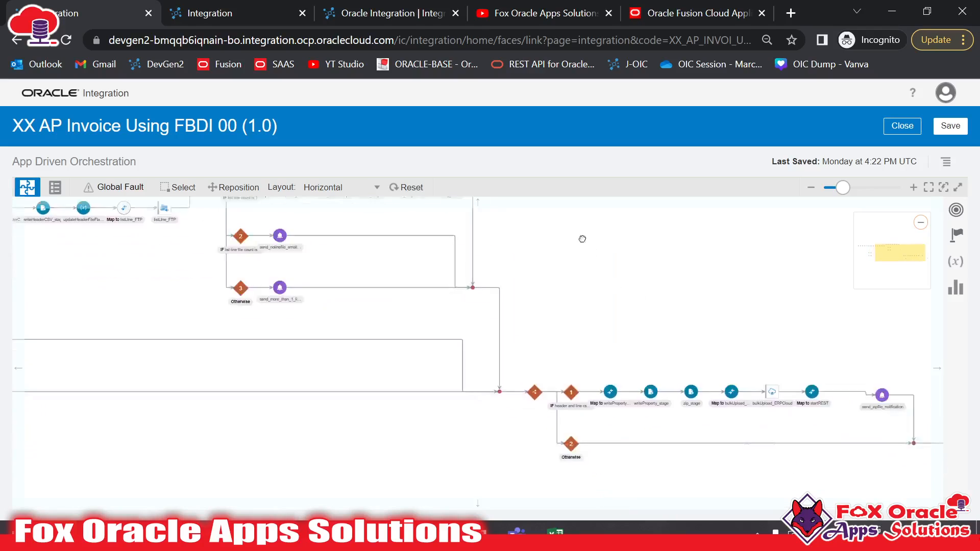
pyautogui.moveTo(687, 366); pyautogui.dragTo(684, 396)
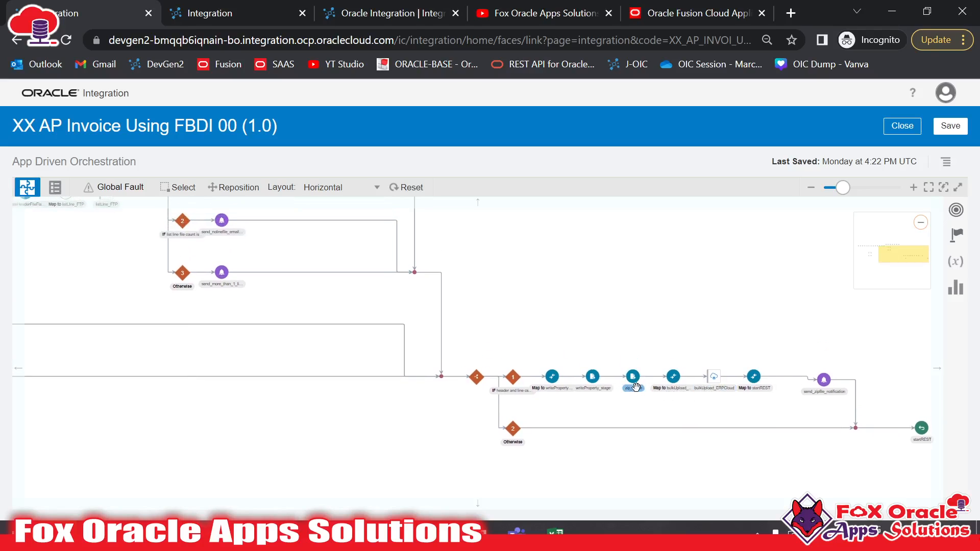
pyautogui.click(716, 384)
pyautogui.moveTo(724, 415); pyautogui.dragTo(798, 437)
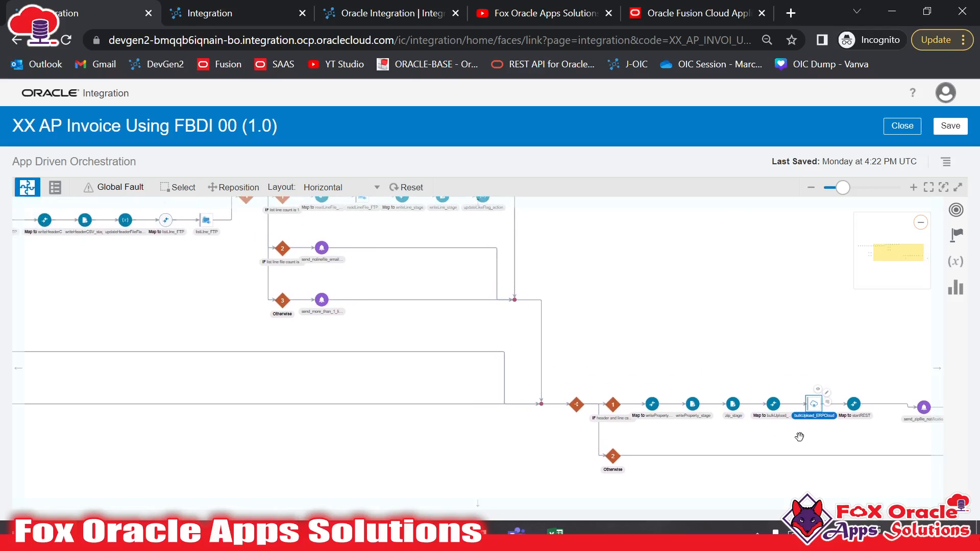
pyautogui.moveTo(617, 299); pyautogui.dragTo(824, 297)
pyautogui.moveTo(389, 337); pyautogui.dragTo(437, 352)
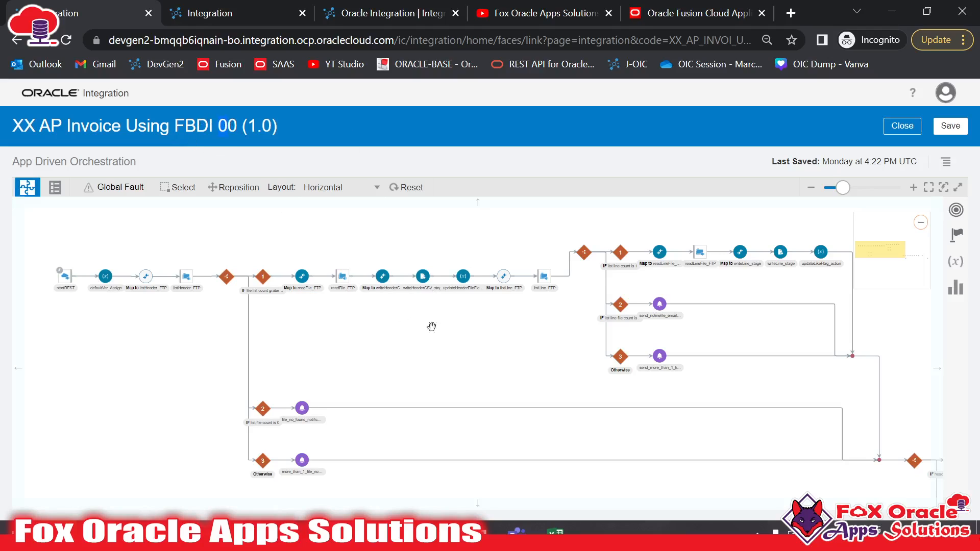
pyautogui.moveTo(431, 328); pyautogui.dragTo(383, 319)
pyautogui.moveTo(453, 339); pyautogui.dragTo(214, 323)
pyautogui.moveTo(721, 376); pyautogui.dragTo(634, 374)
pyautogui.moveTo(621, 321); pyautogui.dragTo(652, 339)
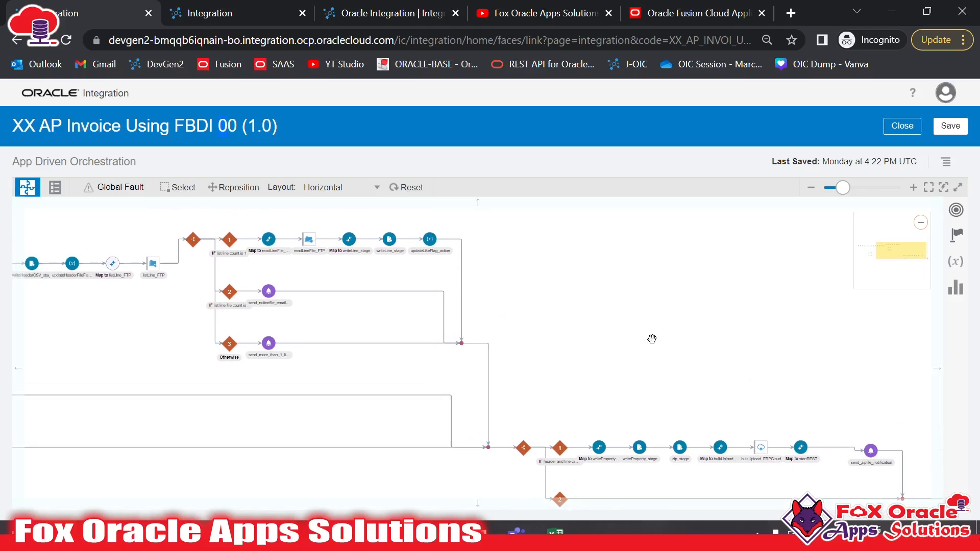
# Compare the XX AP Invoice Using FBDI 01 flow with the FBDI 00 flow, checking the channel's video list in between
pyautogui.click(235, 5)
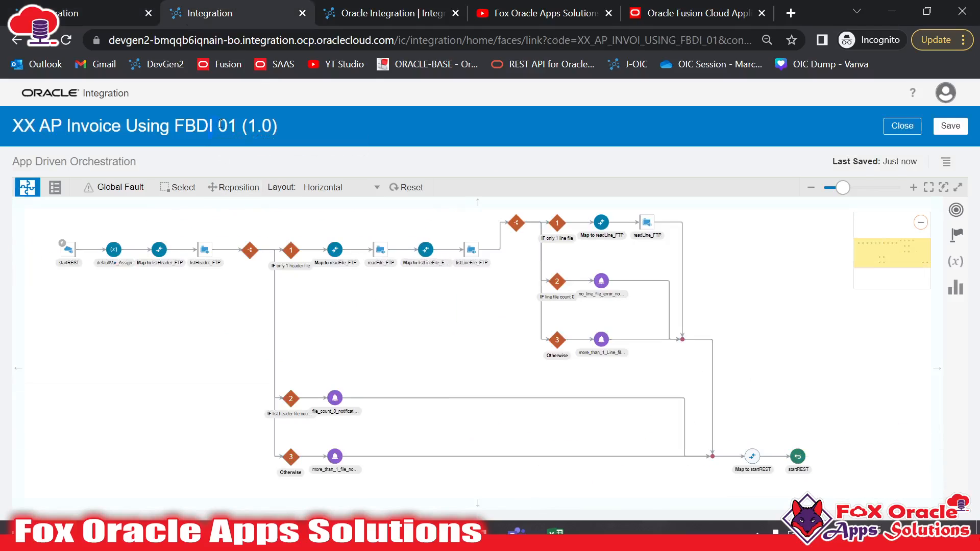
pyautogui.click(530, 7)
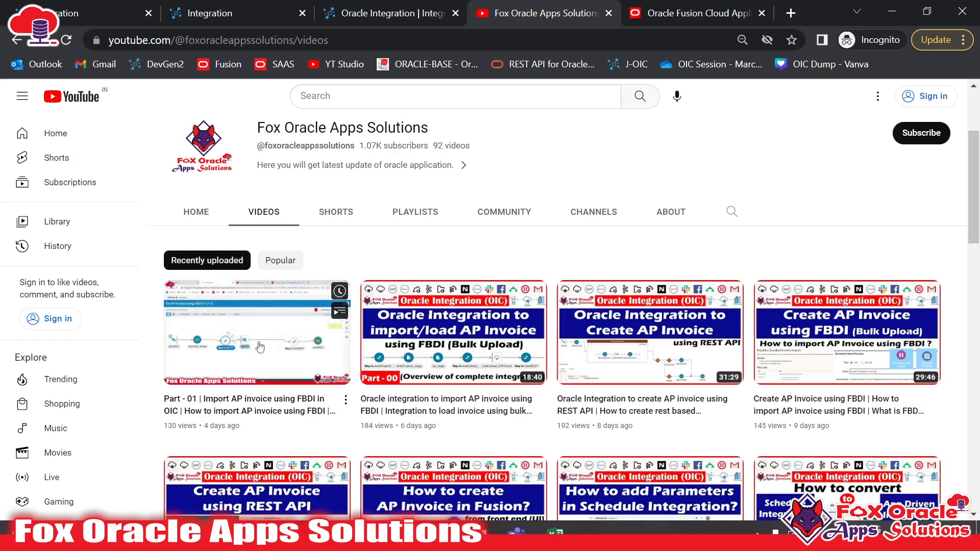
pyautogui.click(235, 12)
pyautogui.moveTo(180, 355); pyautogui.dragTo(154, 349)
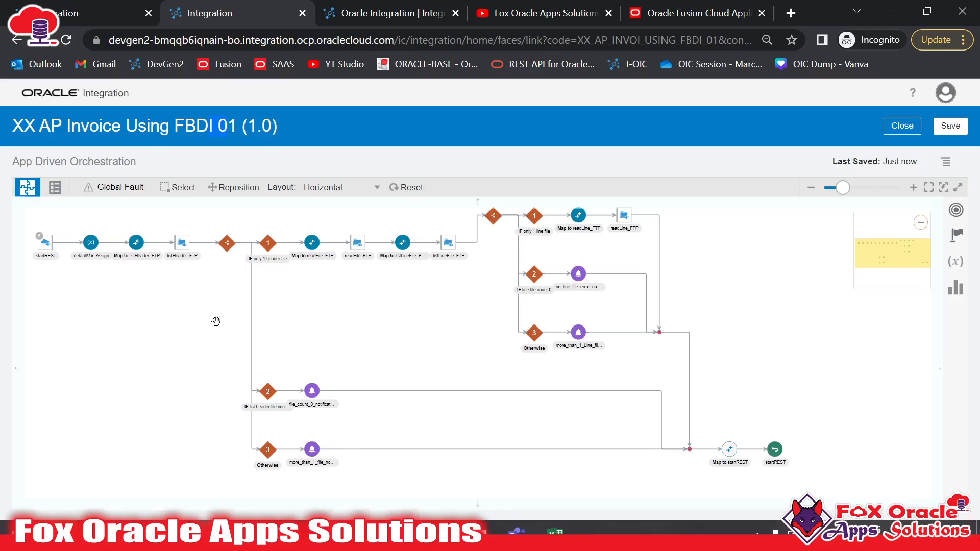
pyautogui.scroll(1, 225, 324)
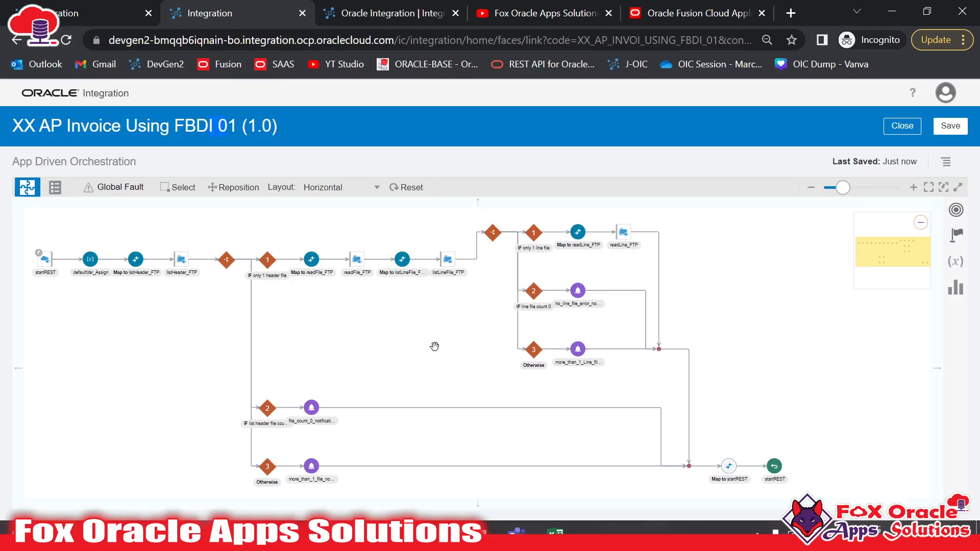
pyautogui.click(83, 5)
pyautogui.moveTo(494, 276); pyautogui.dragTo(565, 287)
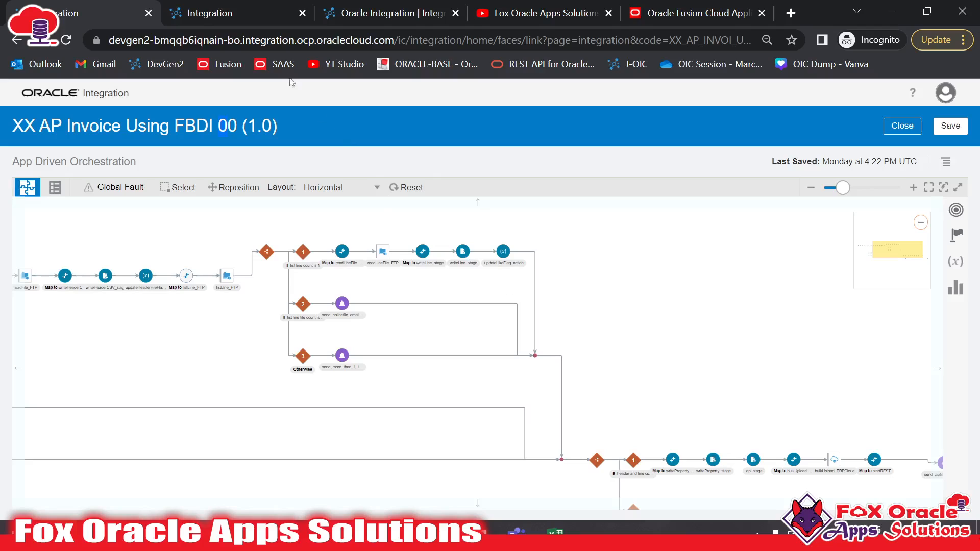
pyautogui.click(245, 12)
pyautogui.moveTo(426, 359); pyautogui.dragTo(446, 369)
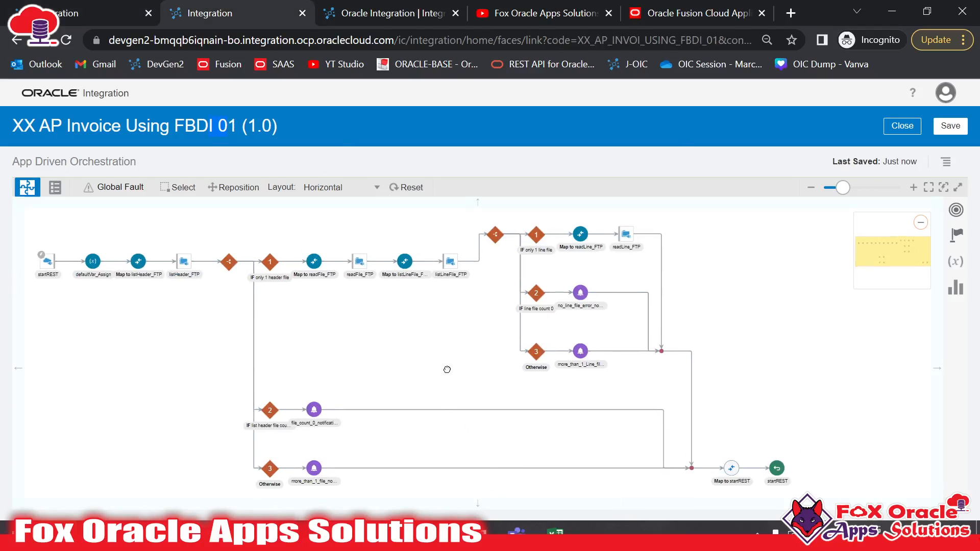
# Switch to File Explorer and open the FBDI Template Sample CSV folder inside the AP Invoice folder
pyautogui.click(148, 536)
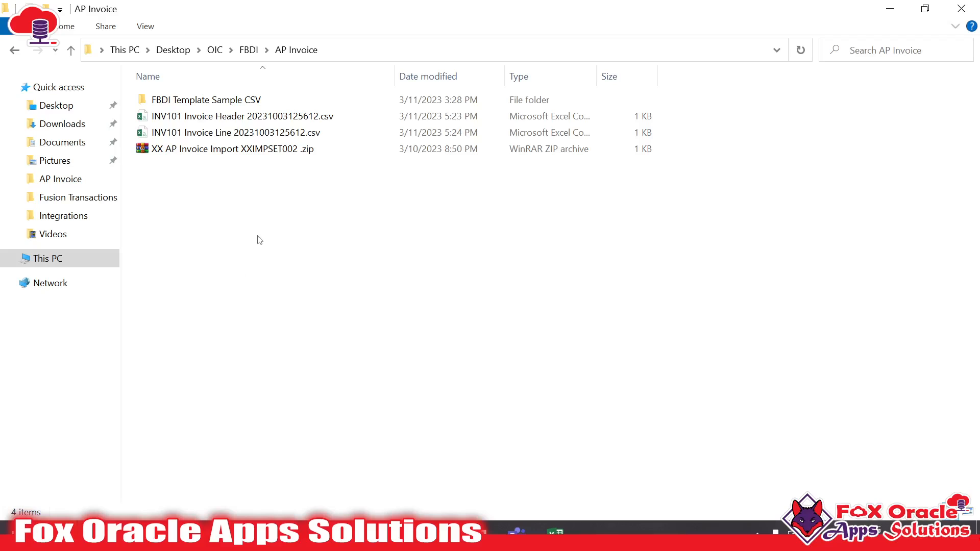
pyautogui.click(243, 119)
pyautogui.click(241, 150)
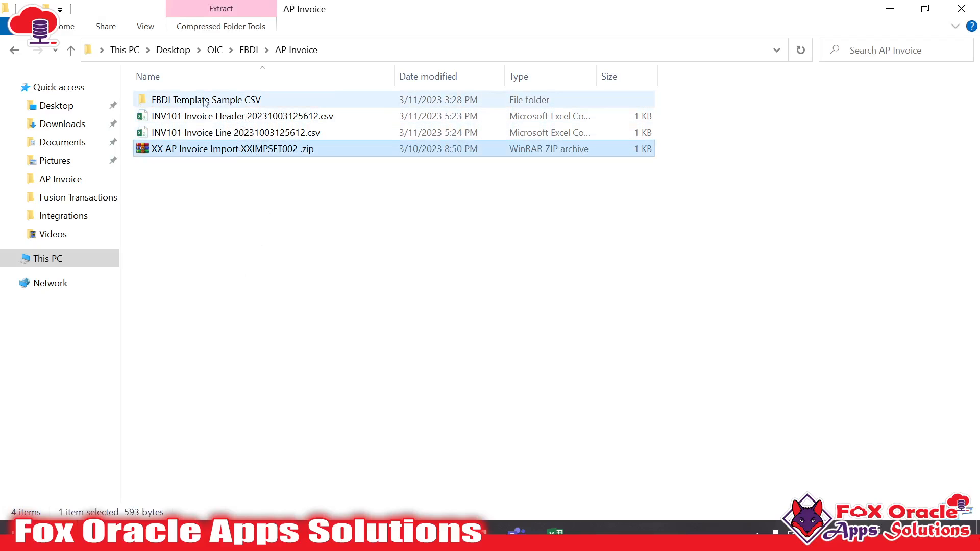
pyautogui.doubleClick(201, 102)
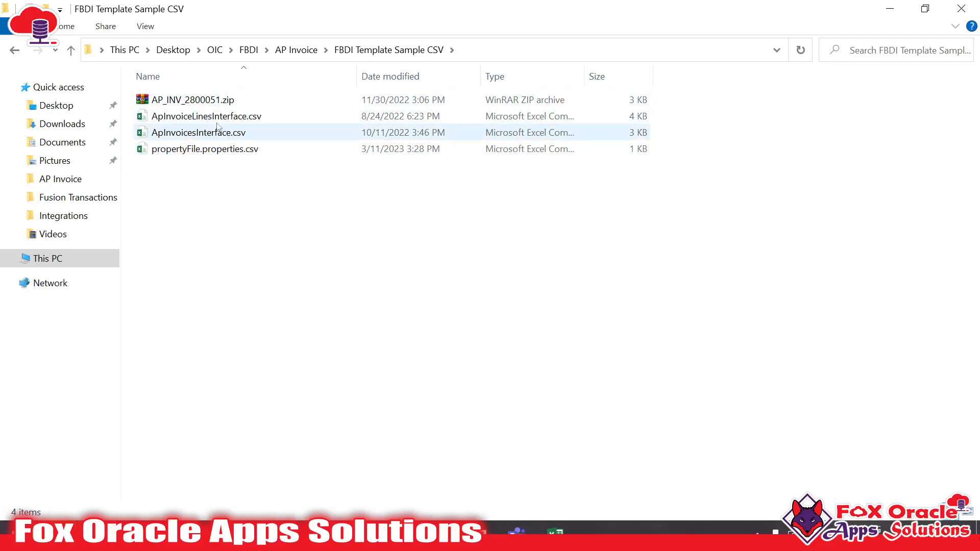
# View the sample invoice lines in ApInvoiceLinesInterface.csv in Excel, then return to the template folder
pyautogui.doubleClick(214, 116)
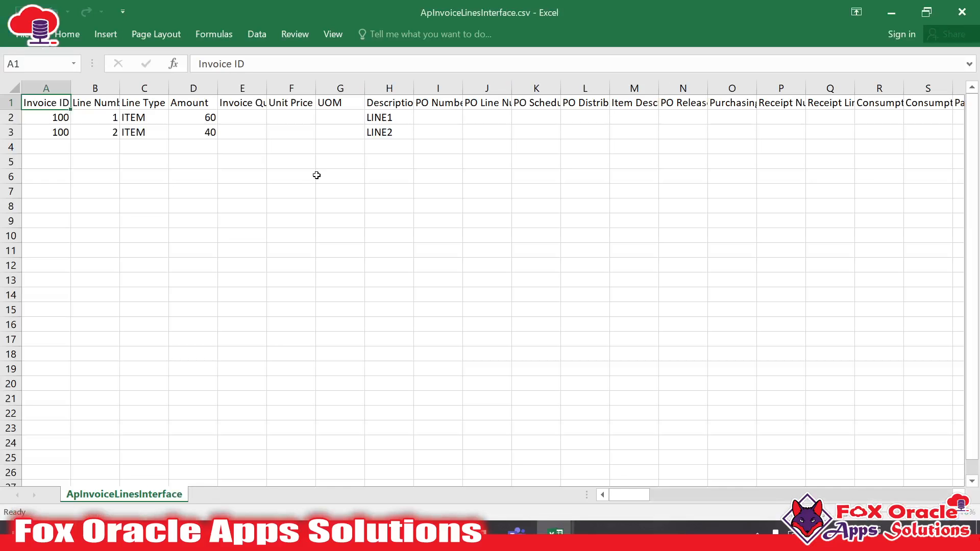
pyautogui.click(193, 189)
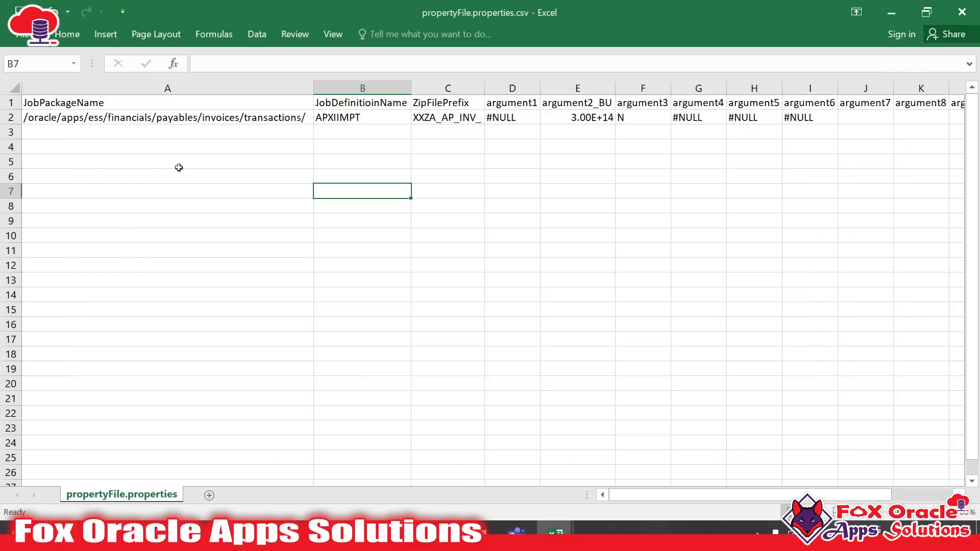
pyautogui.hotkey('alt', 'Tab')
pyautogui.hotkey('alt', 'Tab')
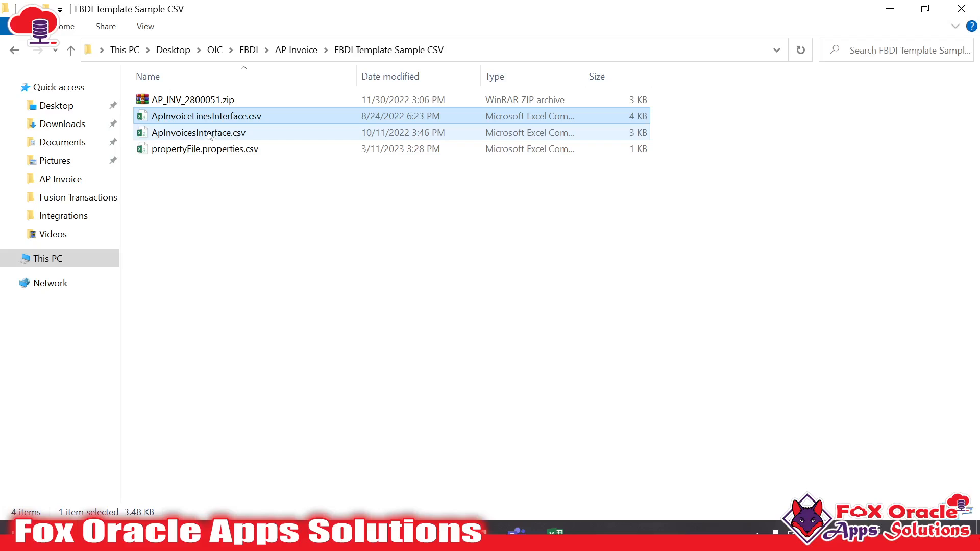
# Open ApInvoicesInterface.csv and examine its invoice header columns across the sheet
pyautogui.doubleClick(207, 134)
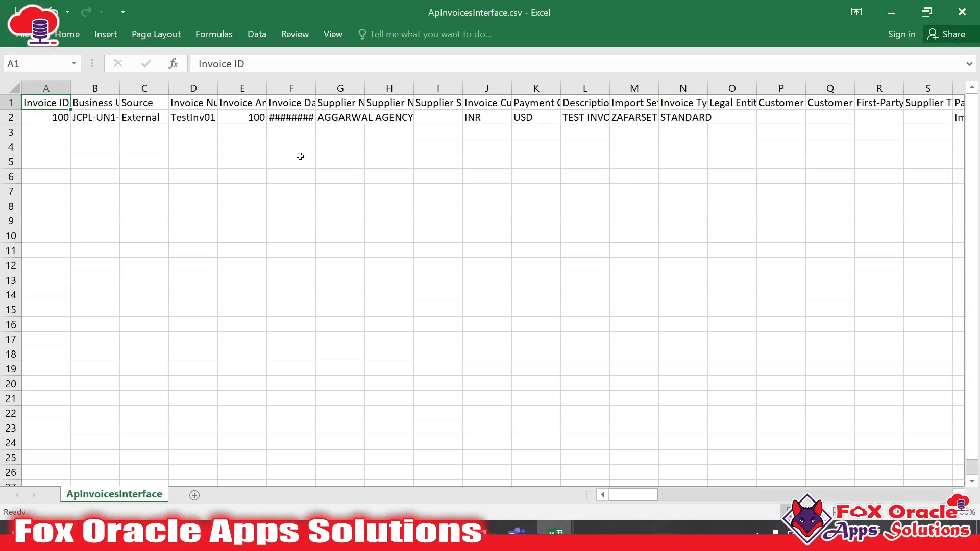
pyautogui.click(300, 156)
pyautogui.click(97, 161)
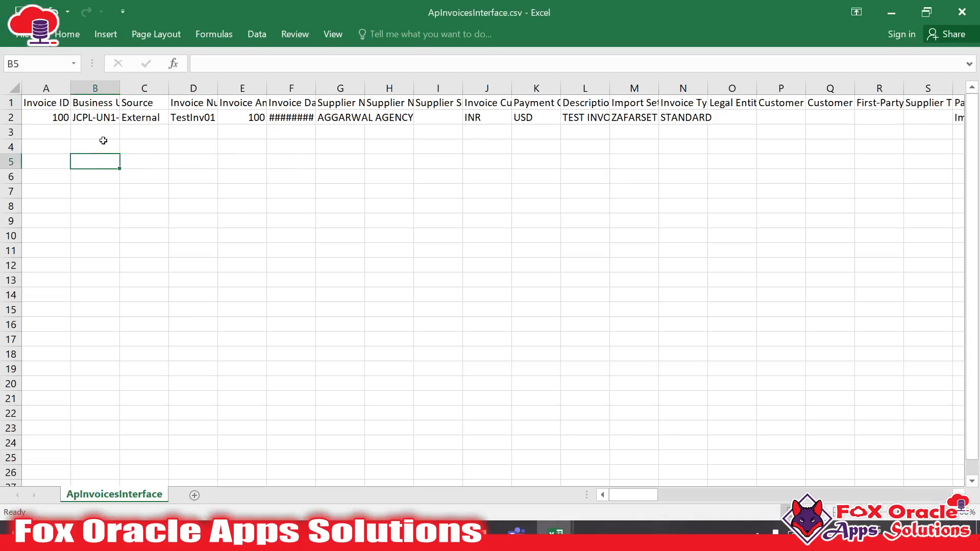
pyautogui.moveTo(52, 101); pyautogui.dragTo(969, 119)
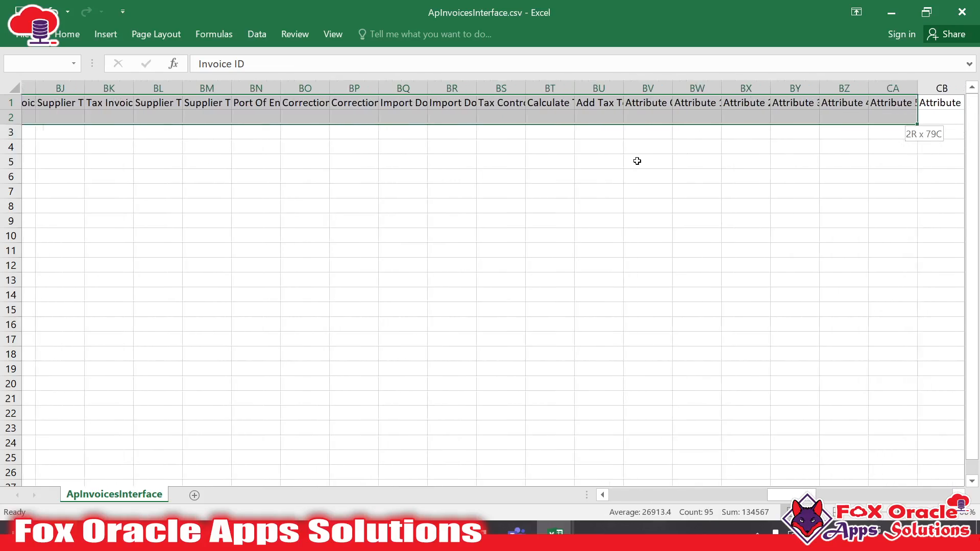
pyautogui.click(634, 161)
pyautogui.moveTo(791, 493); pyautogui.dragTo(755, 492)
pyautogui.click(332, 147)
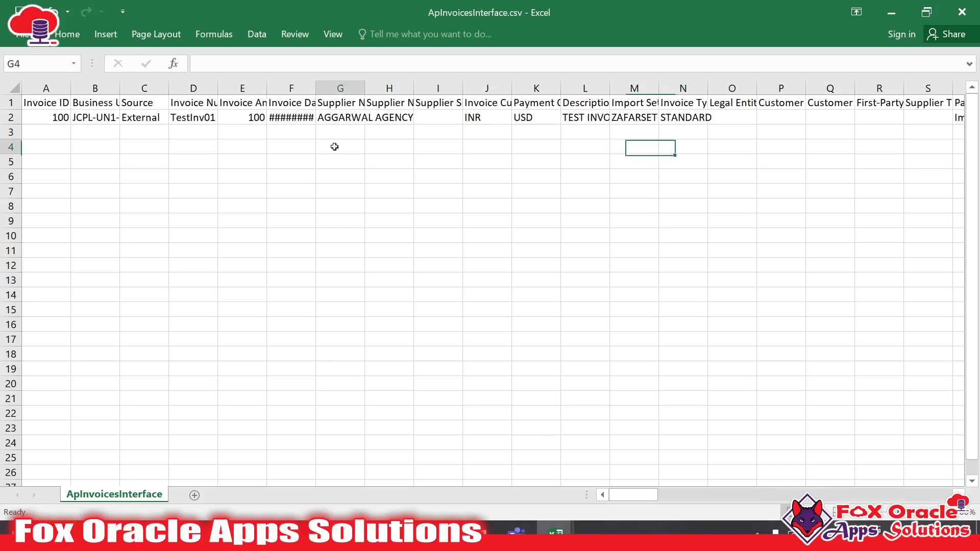
# Reopen propertyFile.properties.csv from the FBDI Template Sample CSV folder, accepting that changes are discarded
pyautogui.hotkey('alt', 'Tab')
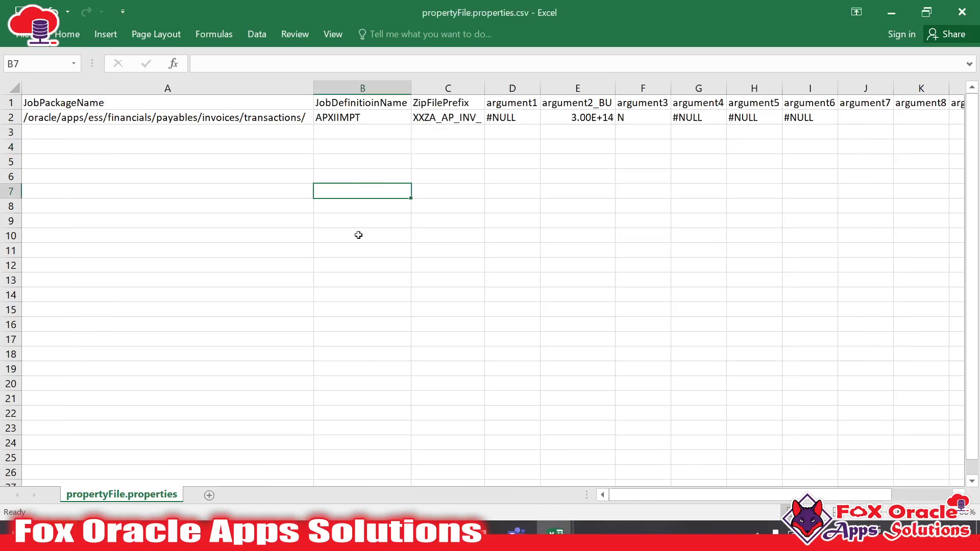
pyautogui.hotkey('alt', 'Tab')
pyautogui.click(489, 194)
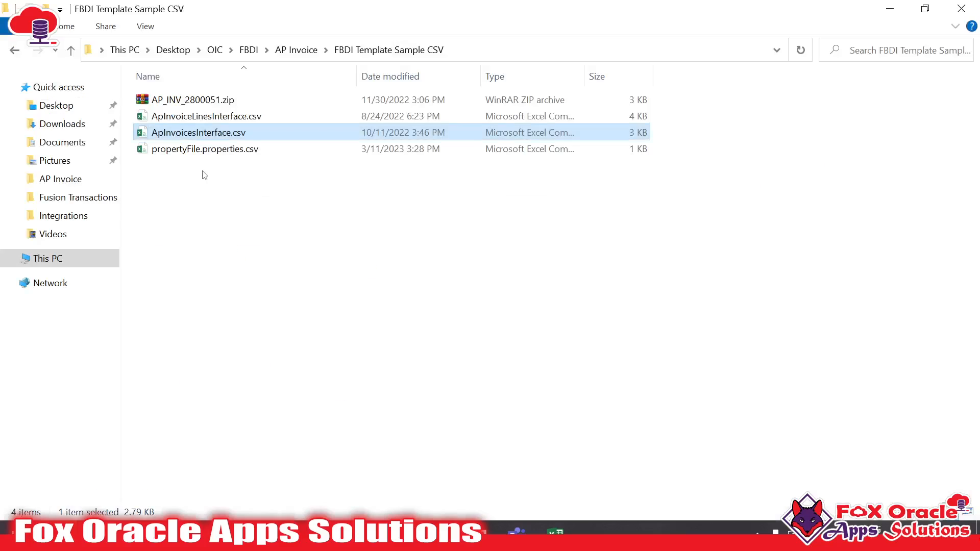
pyautogui.doubleClick(214, 149)
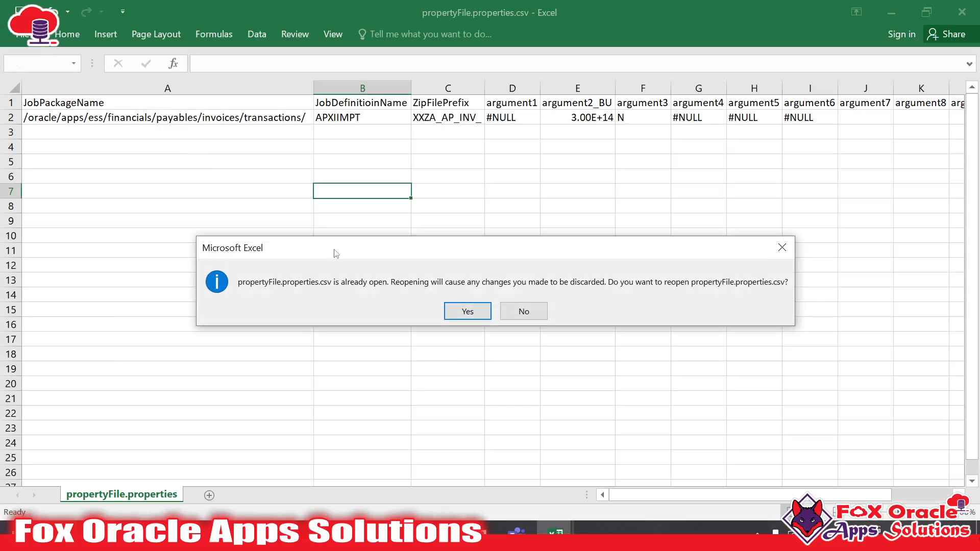
pyautogui.click(467, 311)
pyautogui.click(182, 191)
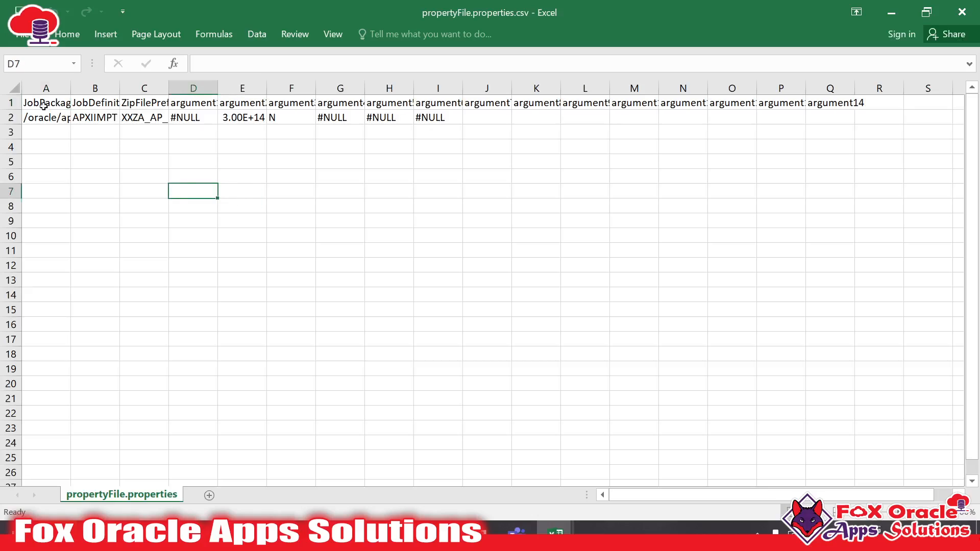
# Autofit the width of all columns in the propertyFile.properties sheet
pyautogui.click(12, 88)
pyautogui.click(95, 89)
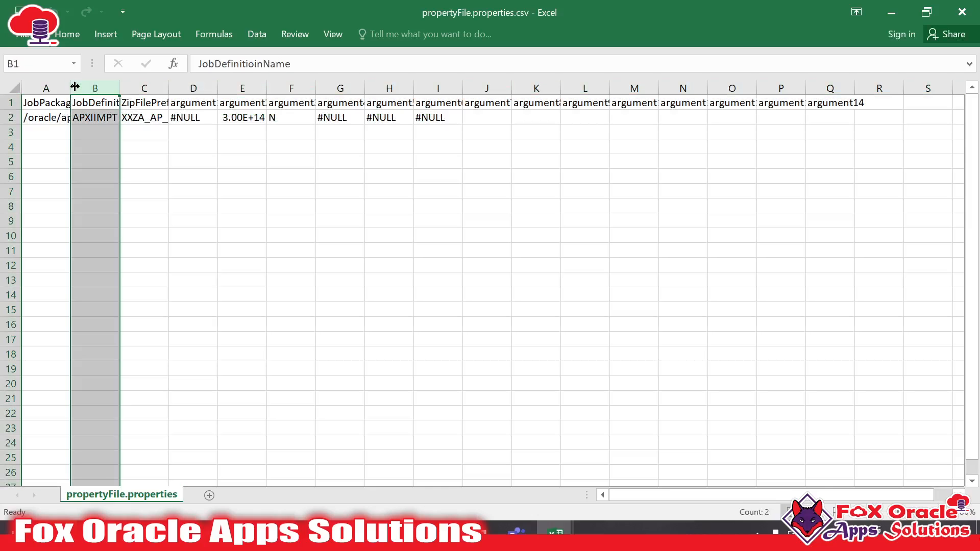
pyautogui.click(16, 87)
pyautogui.doubleClick(72, 87)
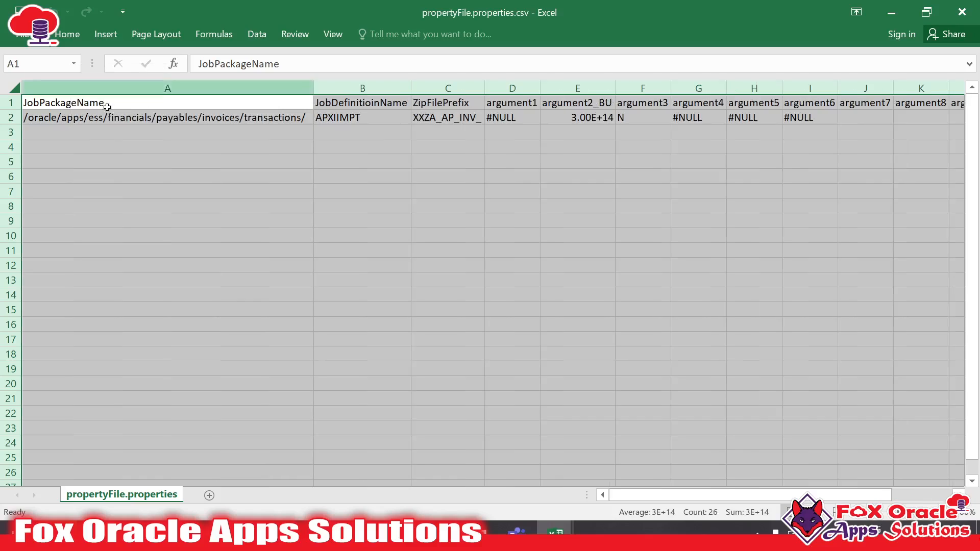
pyautogui.click(204, 191)
# Examine the JobPackageName, JobDefinitioinName and ZipFilePrefix entries in the property file
pyautogui.click(110, 115)
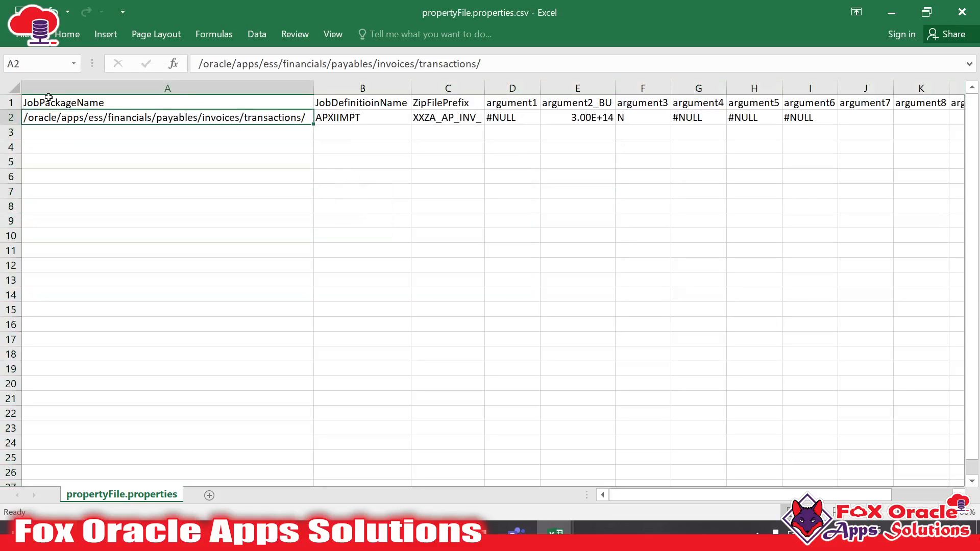
pyautogui.click(427, 118)
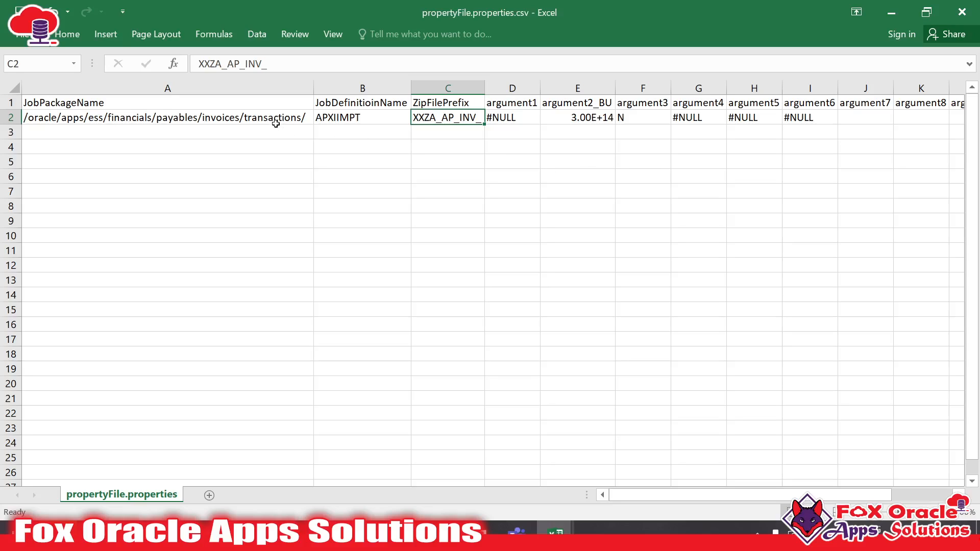
pyautogui.moveTo(275, 124); pyautogui.dragTo(357, 119)
pyautogui.click(443, 158)
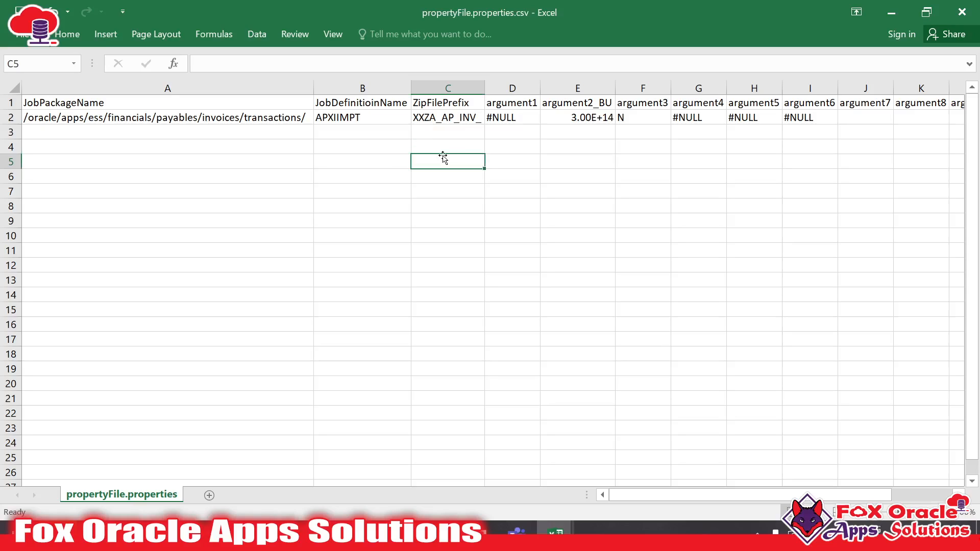
pyautogui.click(145, 118)
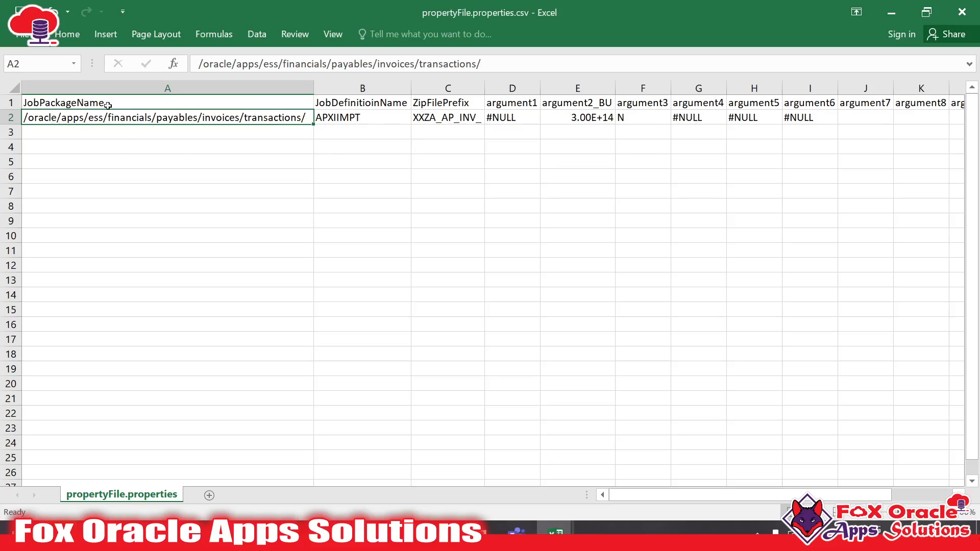
pyautogui.doubleClick(310, 115)
pyautogui.moveTo(310, 115); pyautogui.dragTo(22, 116)
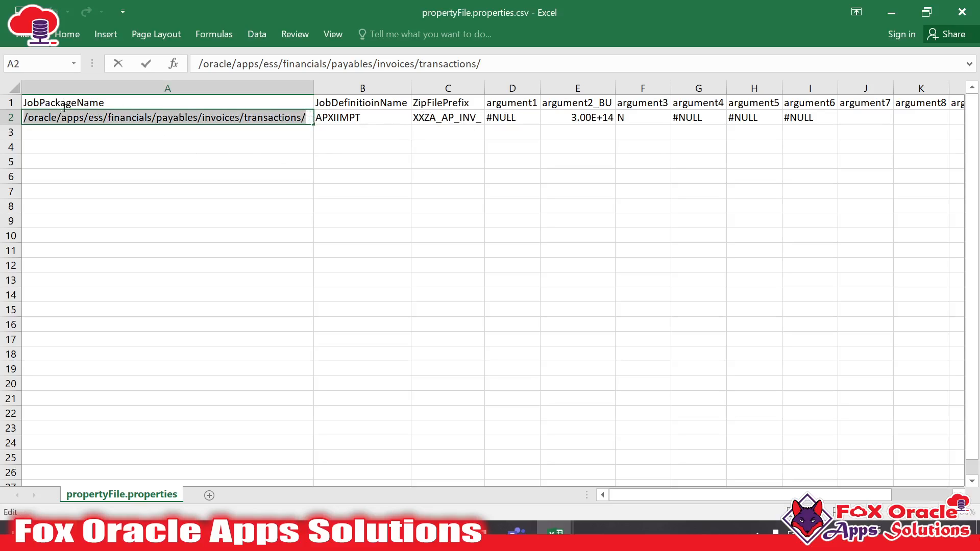
pyautogui.click(126, 144)
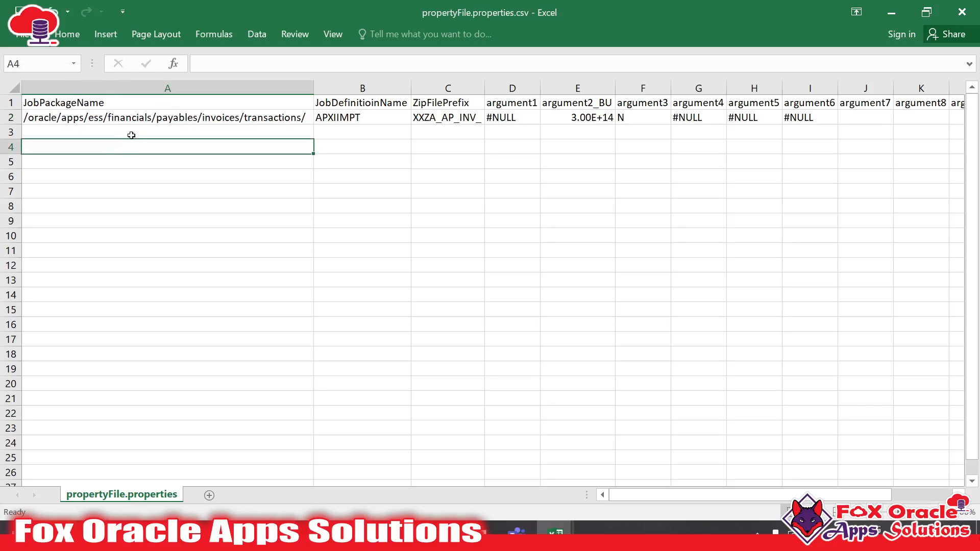
pyautogui.click(148, 117)
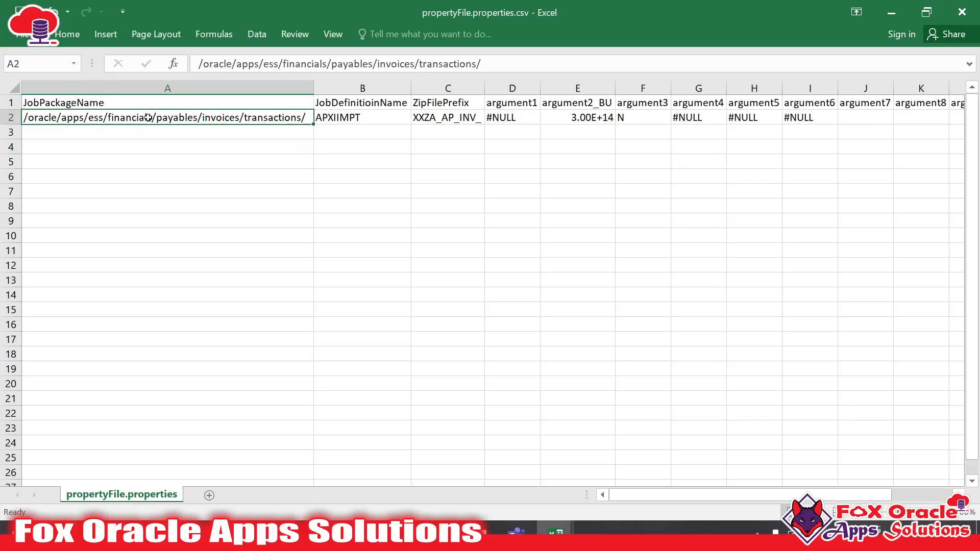
# Examine the ZipFilePrefix entry and the argument columns in the property file
pyautogui.click(337, 120)
pyautogui.moveTo(454, 122); pyautogui.dragTo(814, 143)
pyautogui.click(577, 146)
pyautogui.click(438, 103)
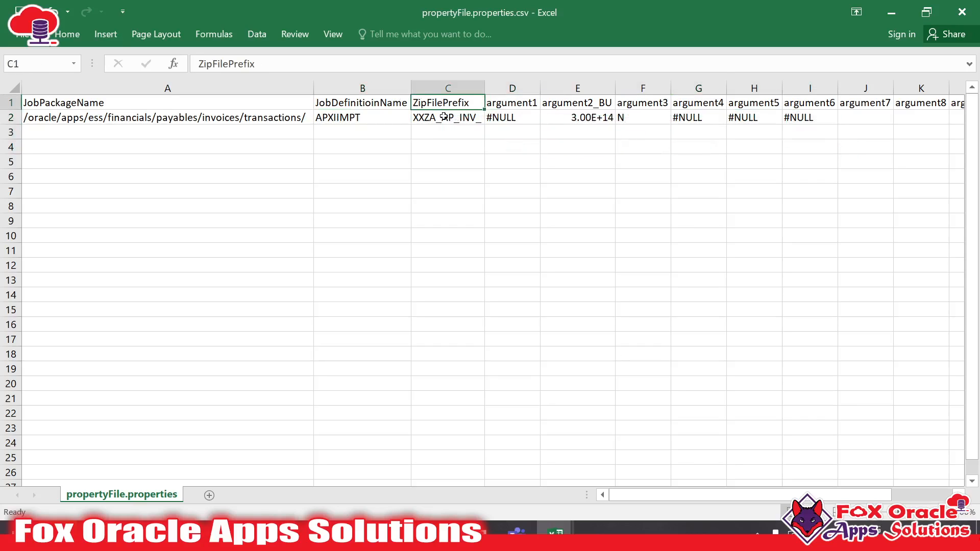
pyautogui.click(443, 116)
pyautogui.doubleClick(446, 118)
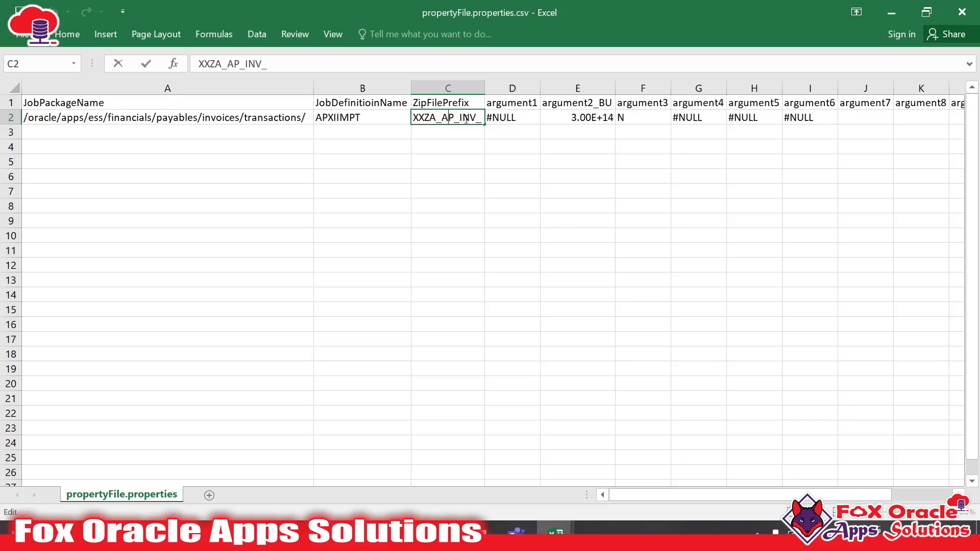
pyautogui.moveTo(480, 118); pyautogui.dragTo(396, 116)
pyautogui.click(444, 147)
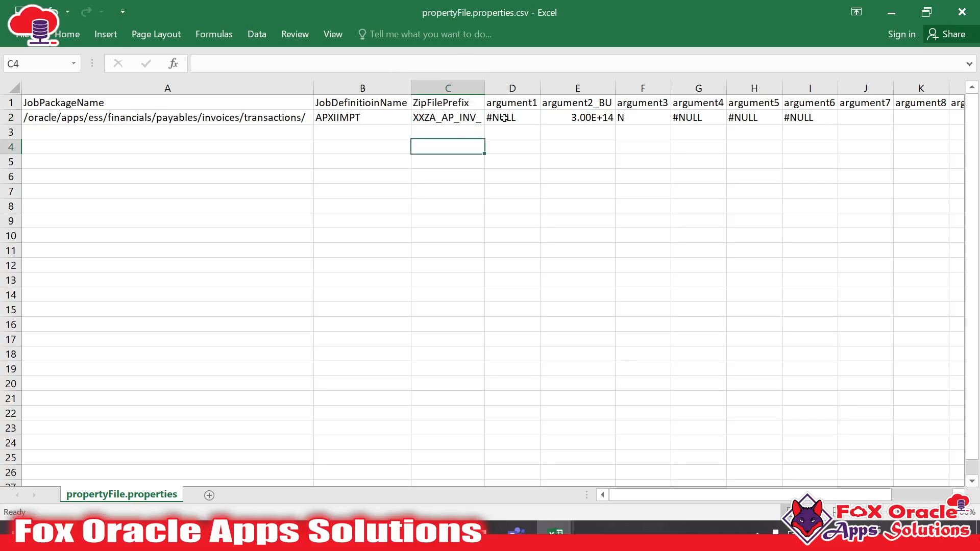
pyautogui.moveTo(506, 117); pyautogui.dragTo(826, 117)
pyautogui.click(682, 156)
pyautogui.moveTo(732, 494); pyautogui.dragTo(673, 494)
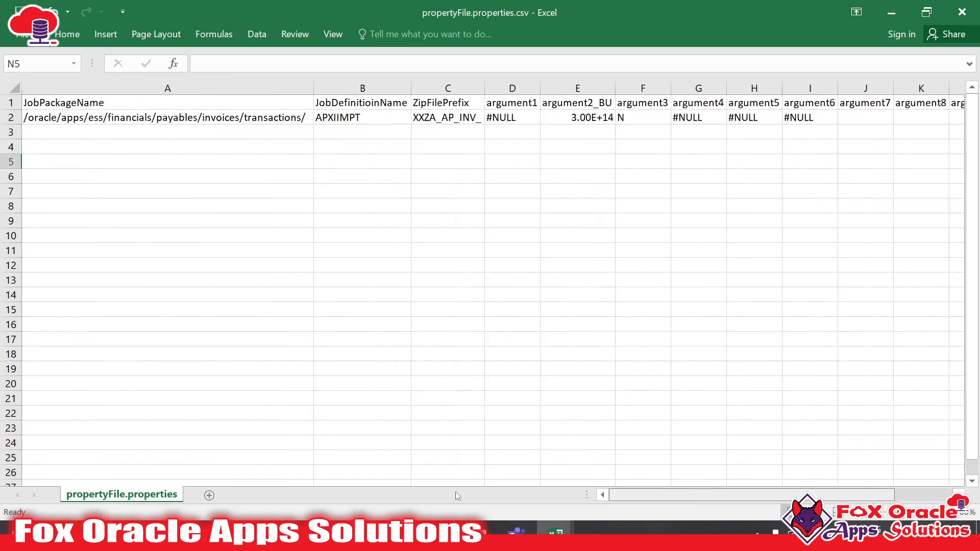
# Review the JobPackageName path and the JobDefinitioinName value in row 2 of the property file
pyautogui.click(252, 117)
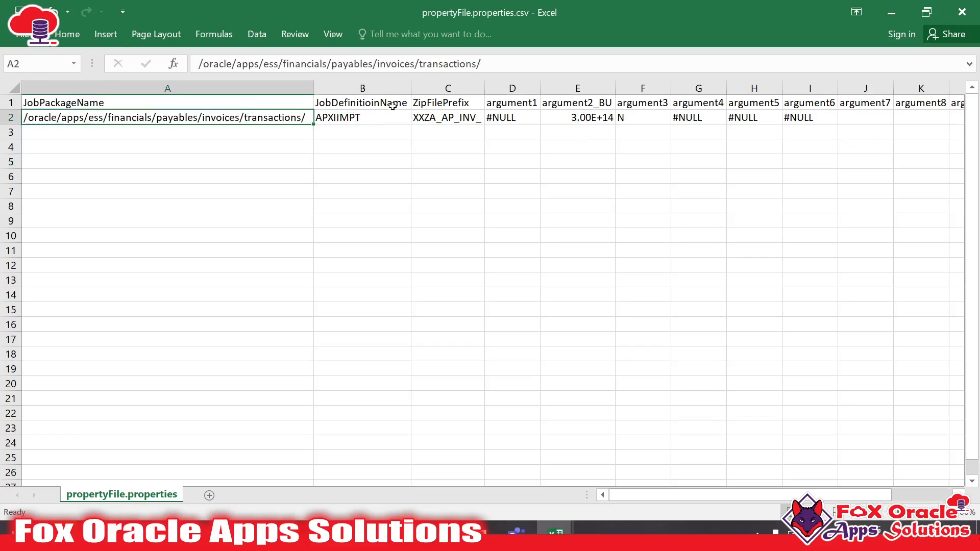
pyautogui.doubleClick(349, 117)
pyautogui.moveTo(378, 115); pyautogui.dragTo(313, 115)
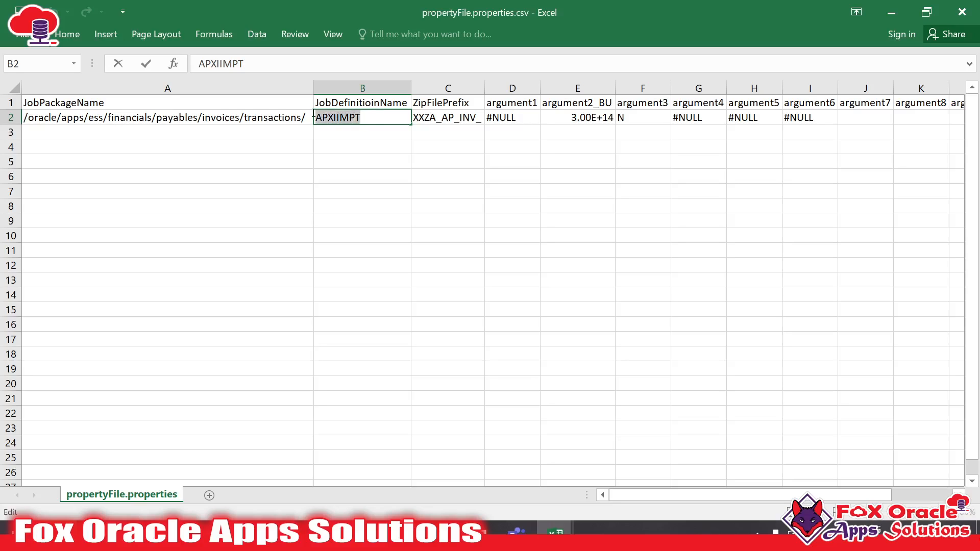
pyautogui.press('Return')
pyautogui.click(327, 118)
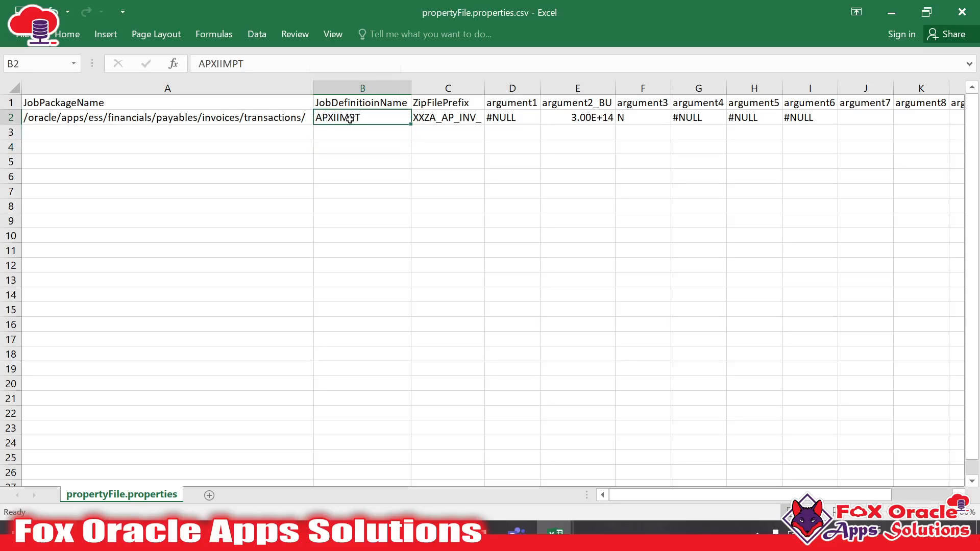
pyautogui.click(372, 187)
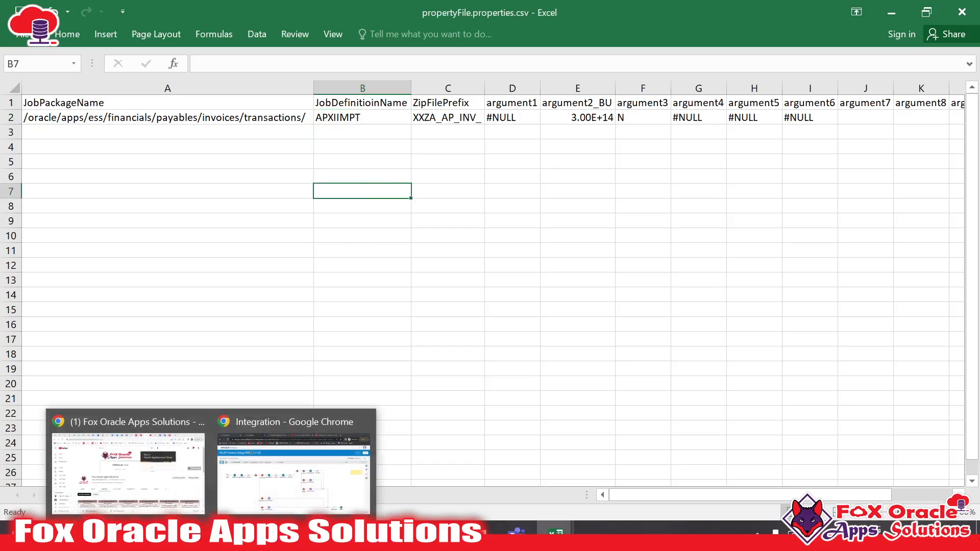
# Switch to Chrome's Integration window and examine the existing flow of XX AP Invoice Using FBDI 01
pyautogui.click(306, 460)
pyautogui.moveTo(380, 368); pyautogui.dragTo(380, 324)
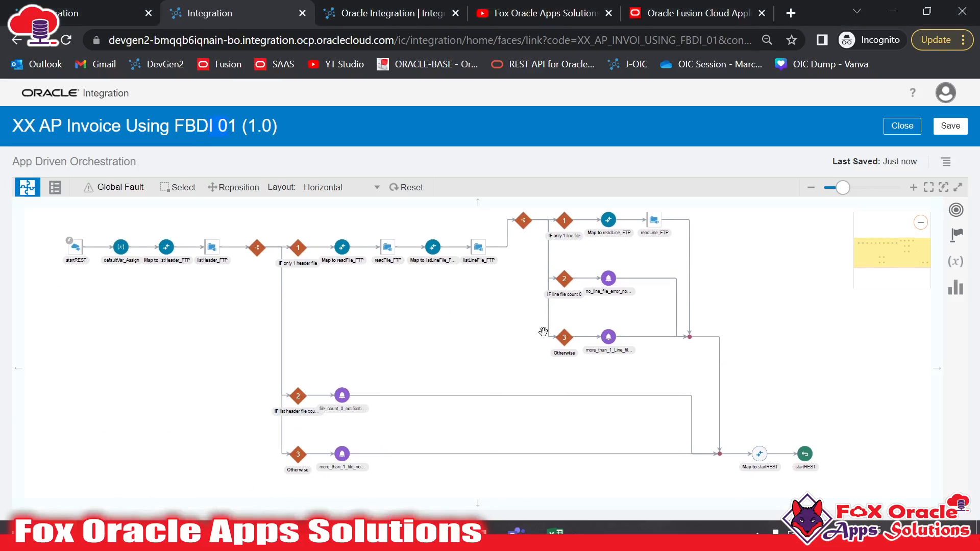
pyautogui.moveTo(774, 315); pyautogui.dragTo(731, 332)
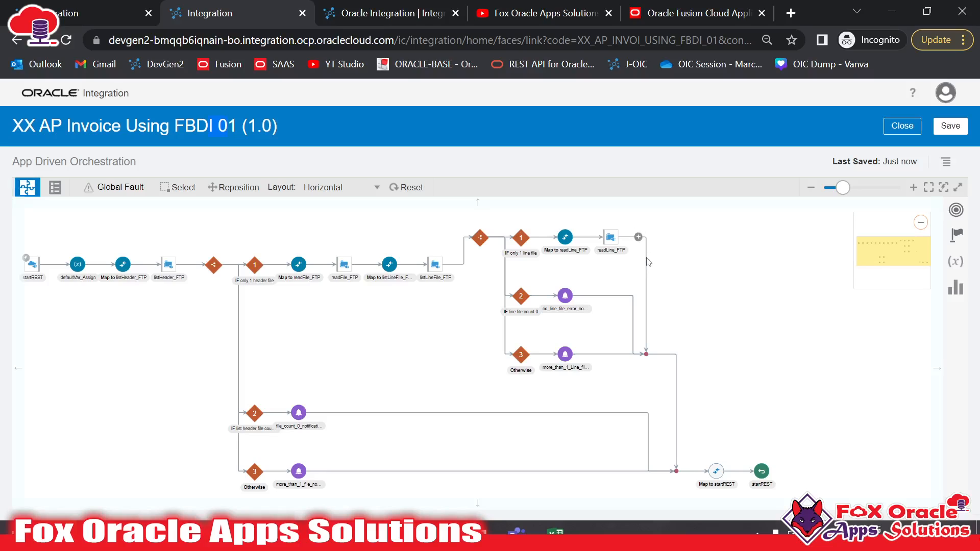
pyautogui.moveTo(620, 272); pyautogui.dragTo(642, 272)
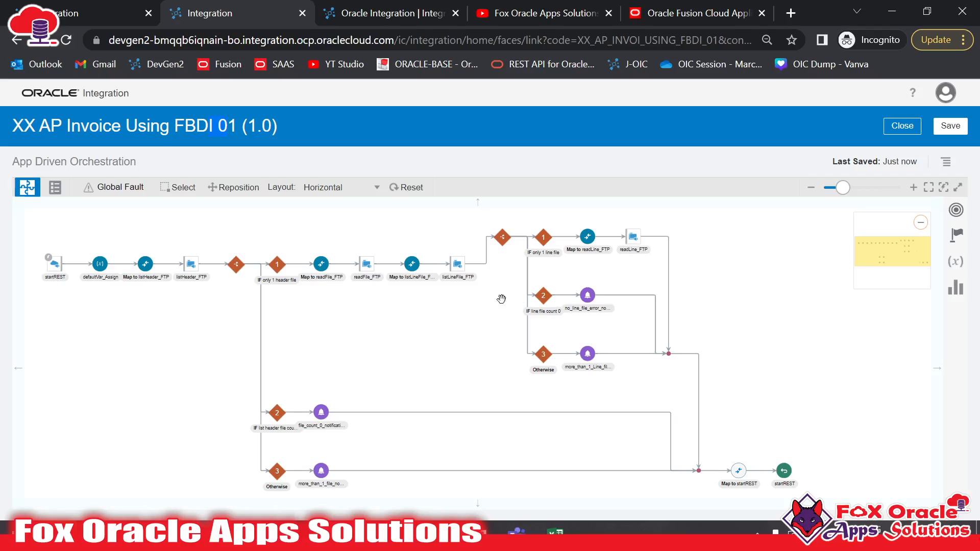
pyautogui.moveTo(371, 322); pyautogui.dragTo(374, 310)
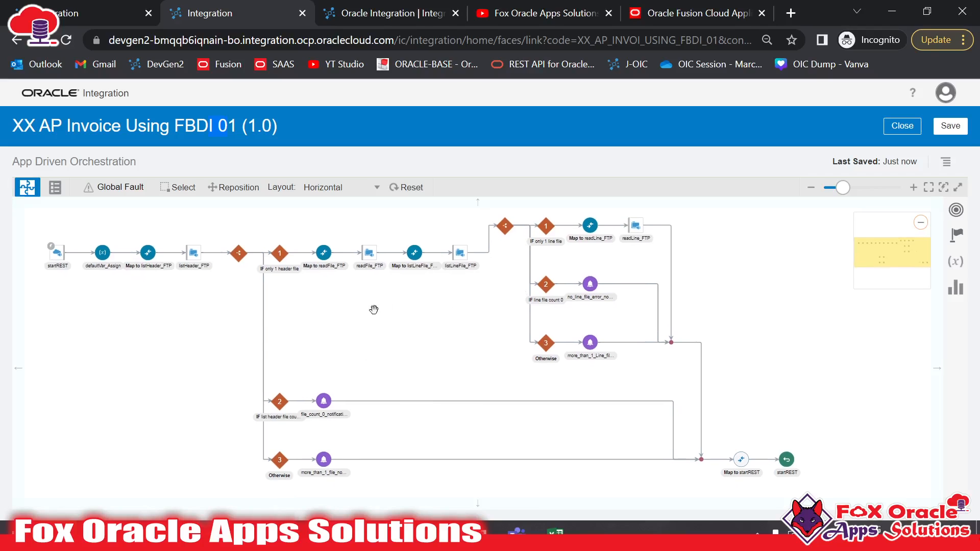
pyautogui.click(231, 207)
pyautogui.moveTo(305, 277); pyautogui.dragTo(294, 322)
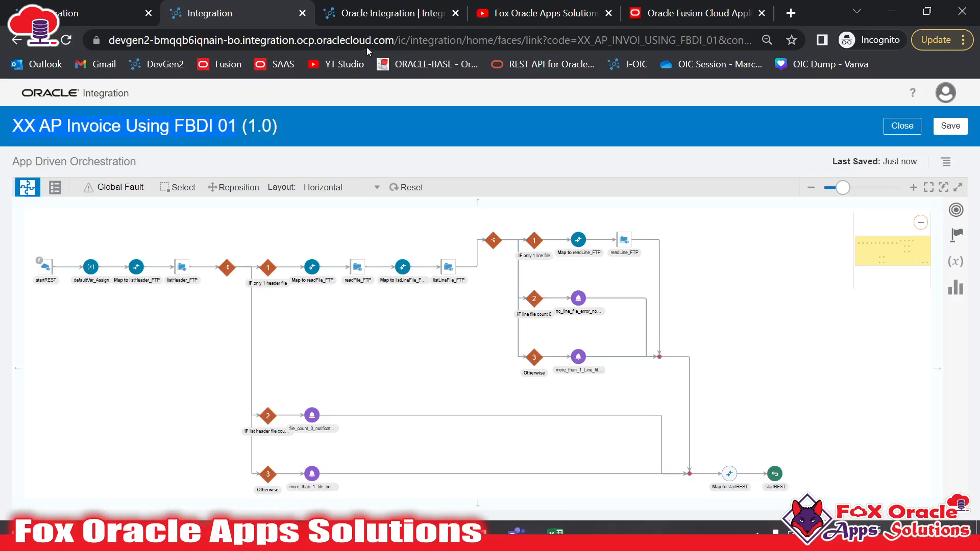
# Examine the complete flow of XX AP Invoice Using FBDI 00 and compare it with the FBDI 01 integration
pyautogui.click(377, 7)
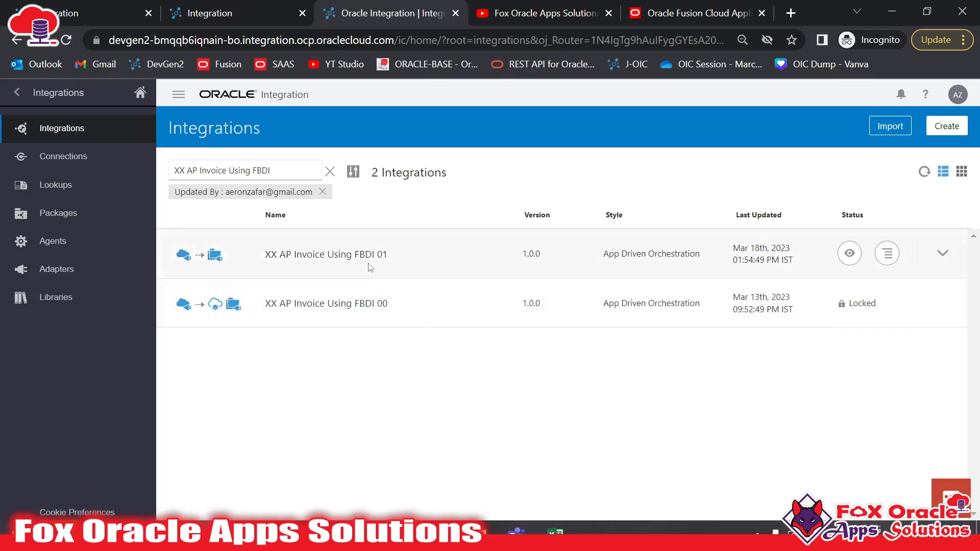
pyautogui.click(345, 254)
pyautogui.moveTo(604, 367); pyautogui.dragTo(725, 365)
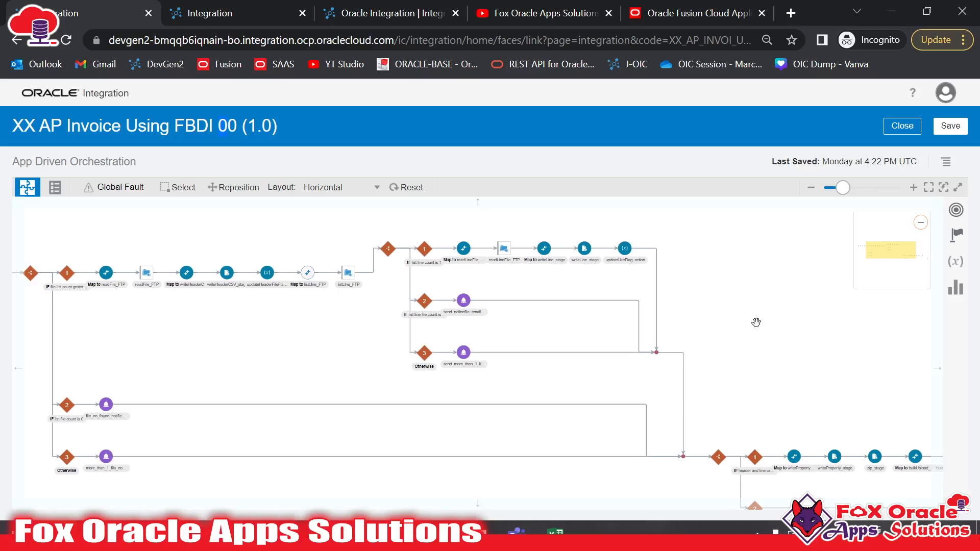
pyautogui.moveTo(257, 336); pyautogui.dragTo(553, 320)
pyautogui.moveTo(625, 375); pyautogui.dragTo(168, 325)
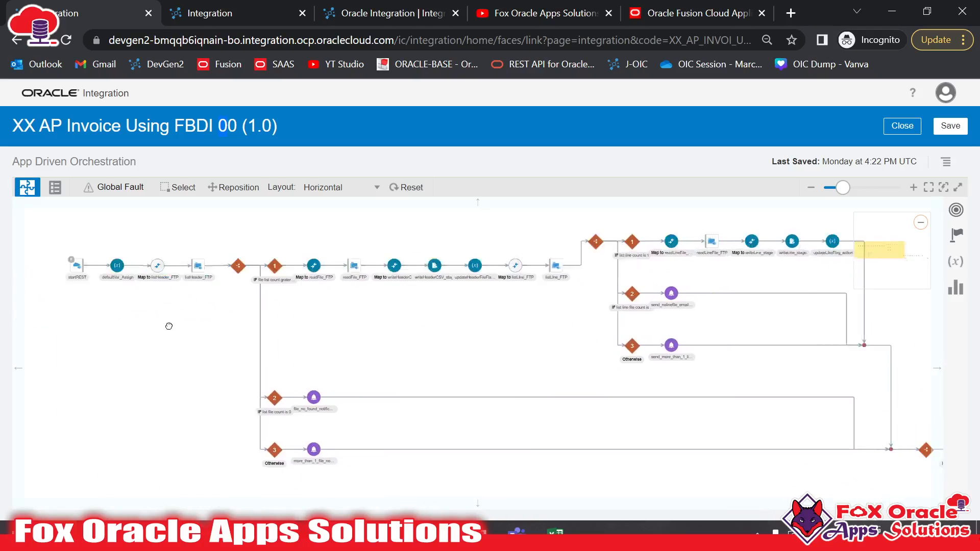
pyautogui.moveTo(846, 359); pyautogui.dragTo(705, 342)
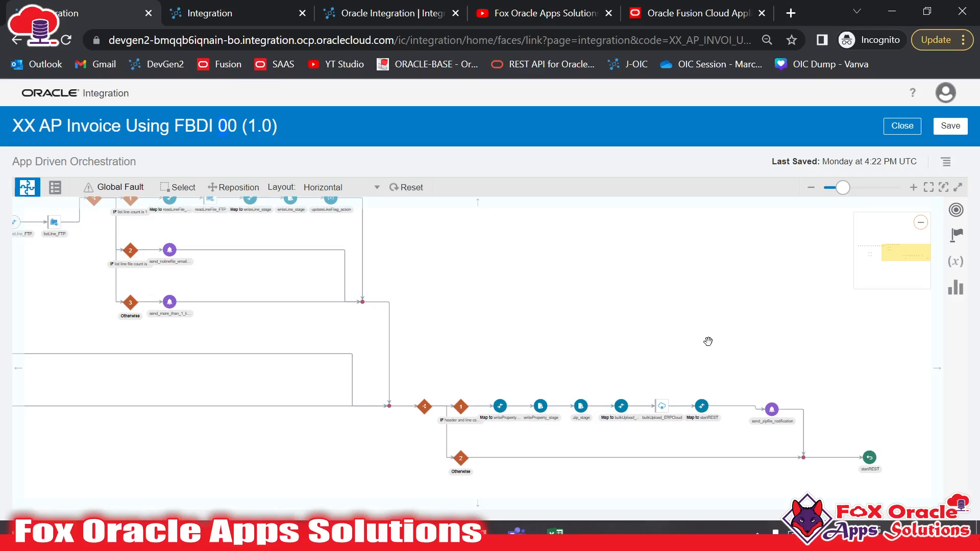
pyautogui.moveTo(537, 329); pyautogui.dragTo(632, 328)
pyautogui.click(235, 13)
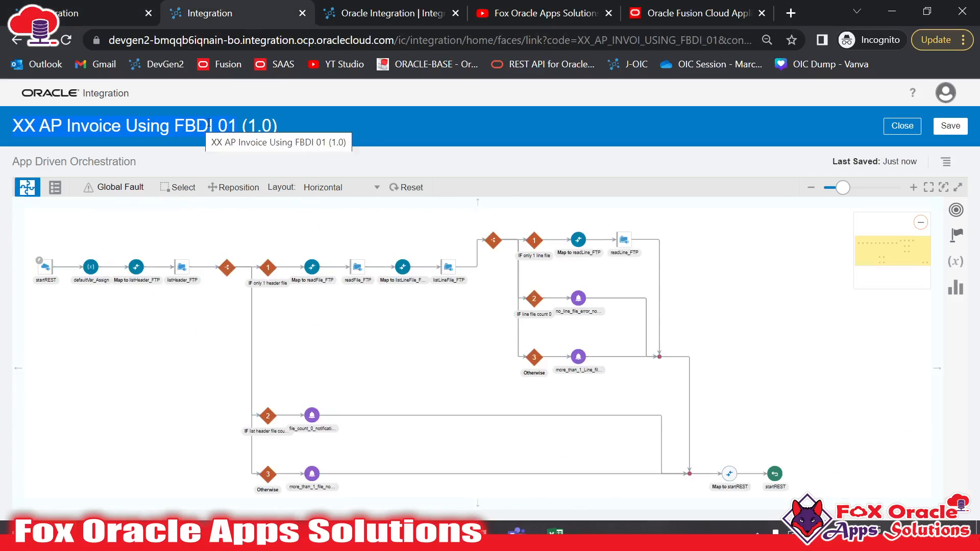
pyautogui.moveTo(498, 364); pyautogui.dragTo(481, 356)
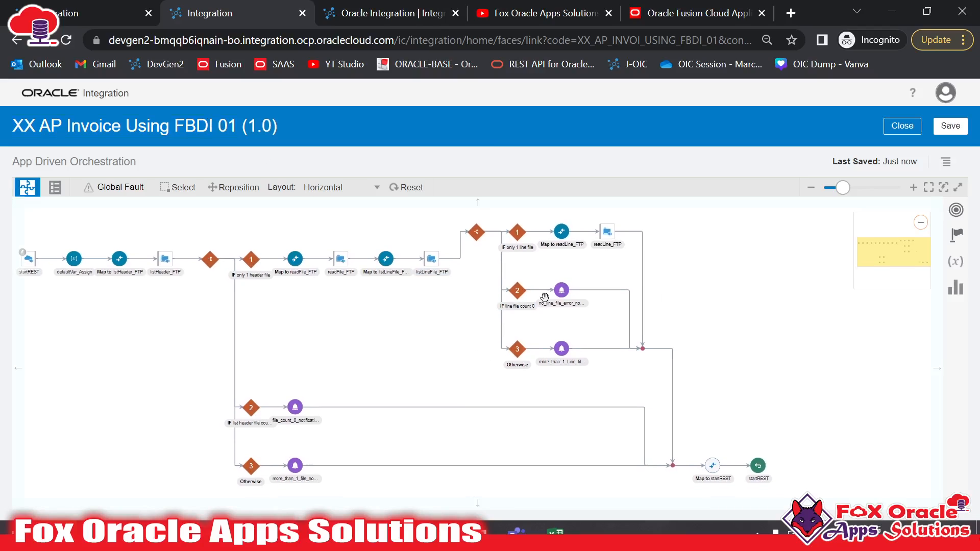
# Clone the XX AP Invoice Using FBDI 01 integration under the name XX AP Invoice Using FBDI 02
pyautogui.click(332, 5)
pyautogui.click(887, 253)
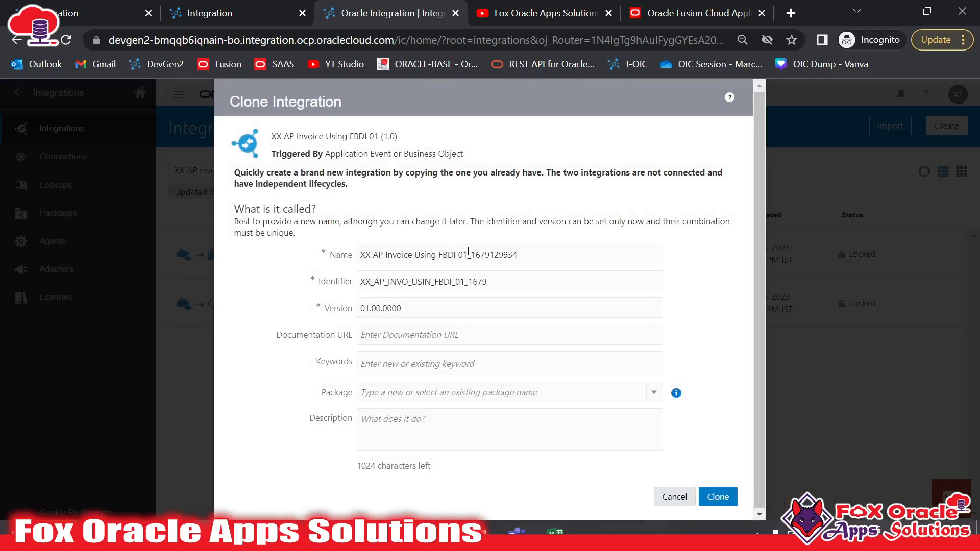
pyautogui.moveTo(463, 254); pyautogui.dragTo(530, 254)
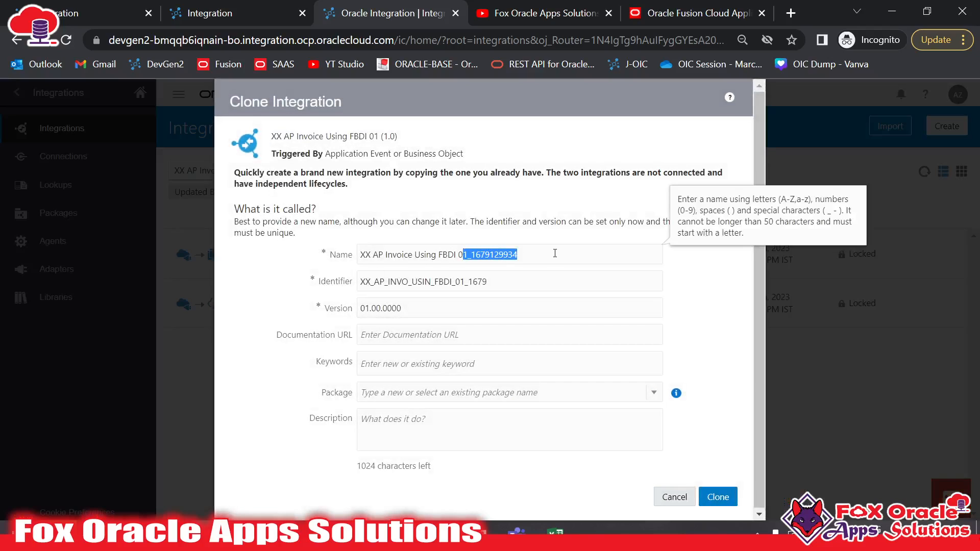
pyautogui.write('2')
pyautogui.click(721, 503)
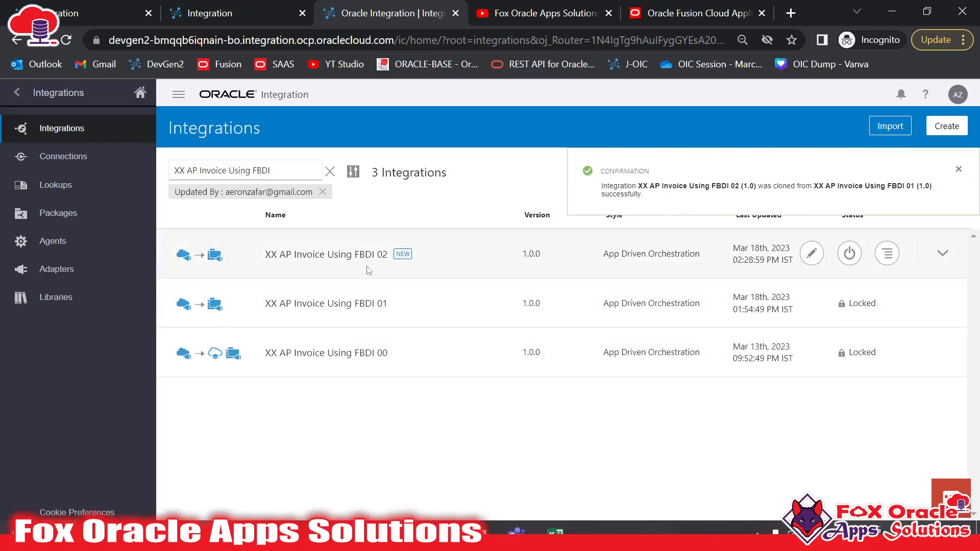
# Open XX AP Invoice Using FBDI 02 for editing and review its flow from listHeader_FTP to readLine_FTP
pyautogui.click(812, 254)
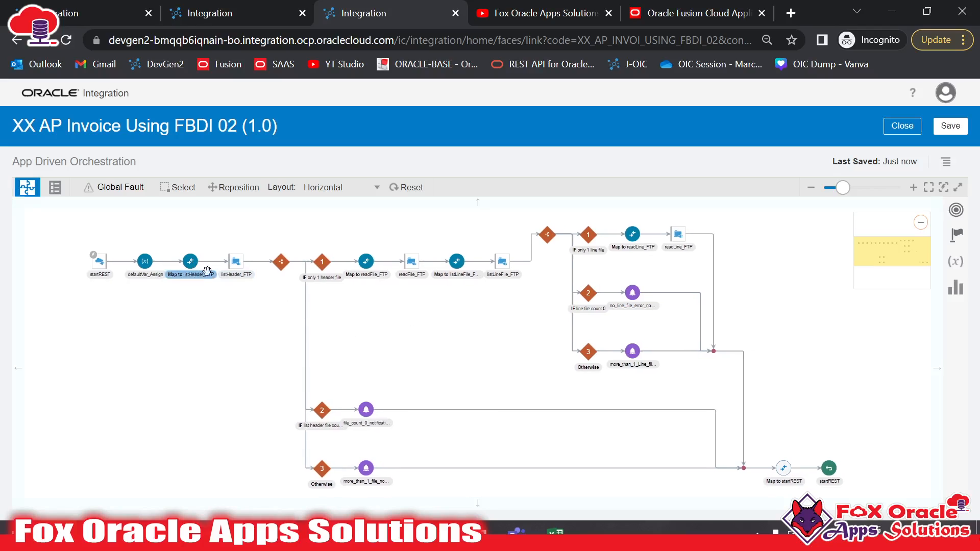
pyautogui.click(237, 264)
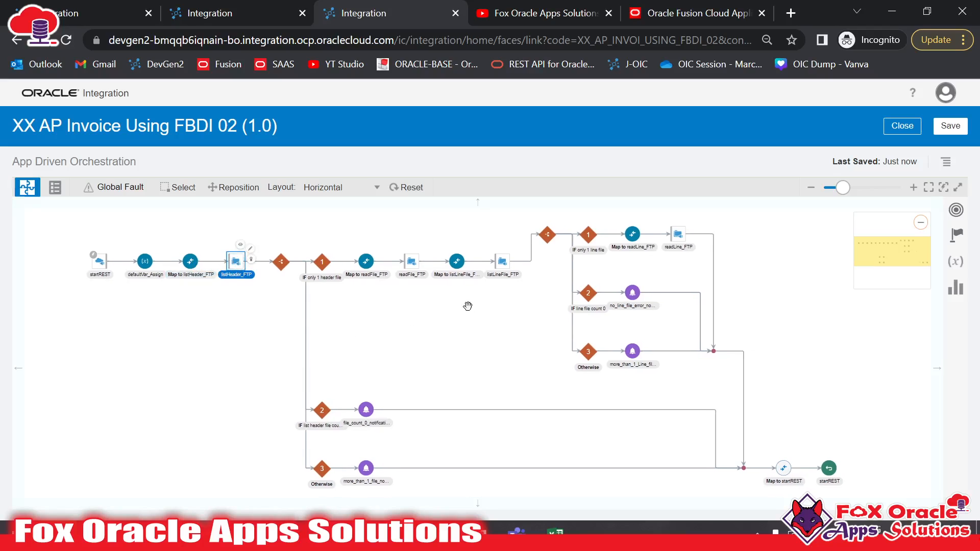
pyautogui.moveTo(467, 306); pyautogui.dragTo(435, 304)
pyautogui.click(614, 234)
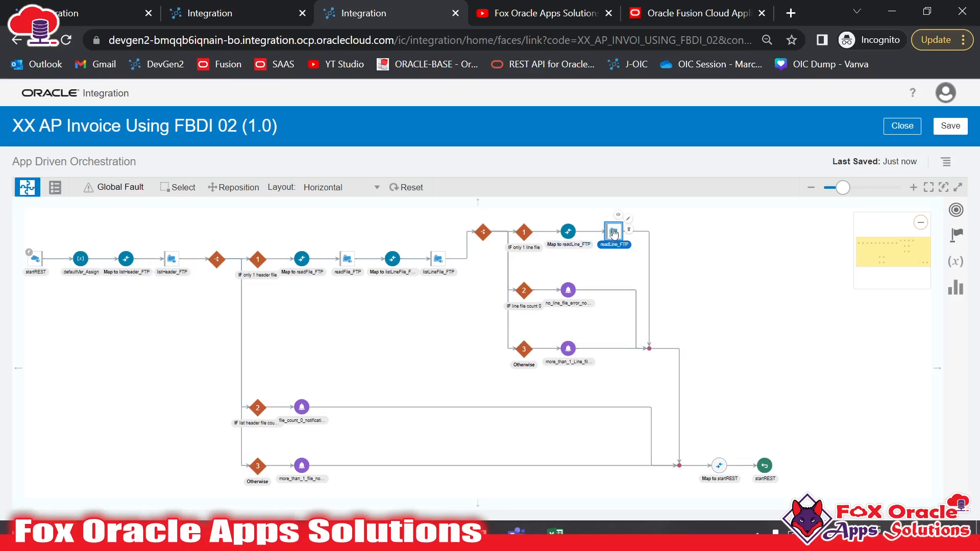
pyautogui.moveTo(613, 270)
pyautogui.mouseDown()
pyautogui.moveTo(610, 279)
pyautogui.moveTo(591, 257)
pyautogui.moveTo(602, 272)
pyautogui.mouseUp()
# Check the ApInvoiceLinesInterface.csv and ApInvoicesInterface.csv files in the FBDI Template Sample CSV folder
pyautogui.click(153, 536)
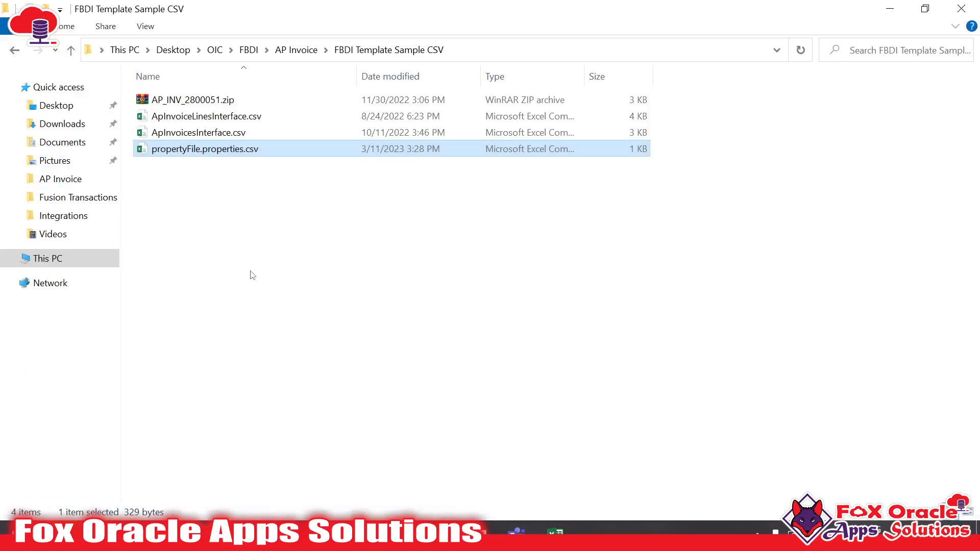
pyautogui.click(204, 116)
pyautogui.click(189, 134)
pyautogui.click(196, 122)
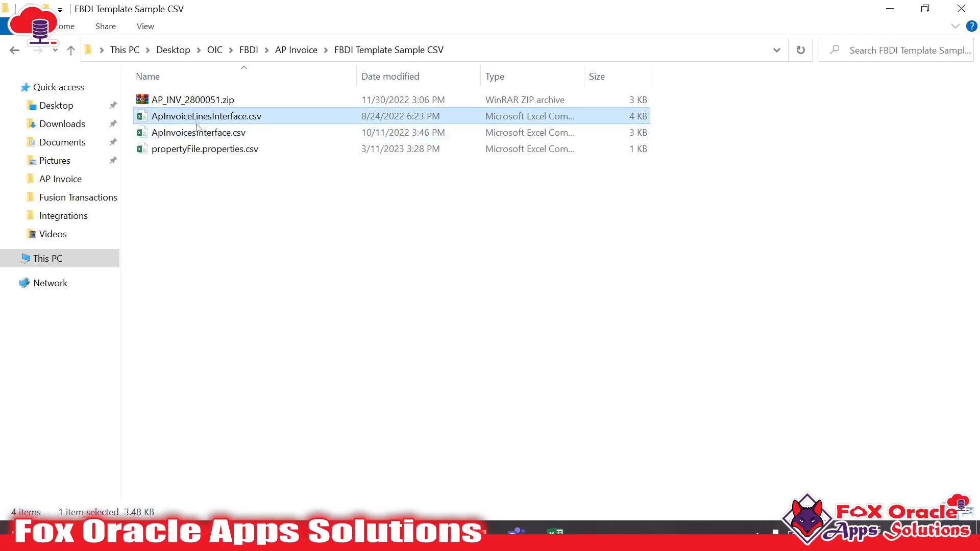
pyautogui.click(404, 334)
# Return to the FBDI 02 integration and examine its listHeader_FTP step up close
pyautogui.hotkey('alt', 'Tab')
pyautogui.moveTo(427, 345); pyautogui.dragTo(488, 348)
pyautogui.scroll(3, 439, 315)
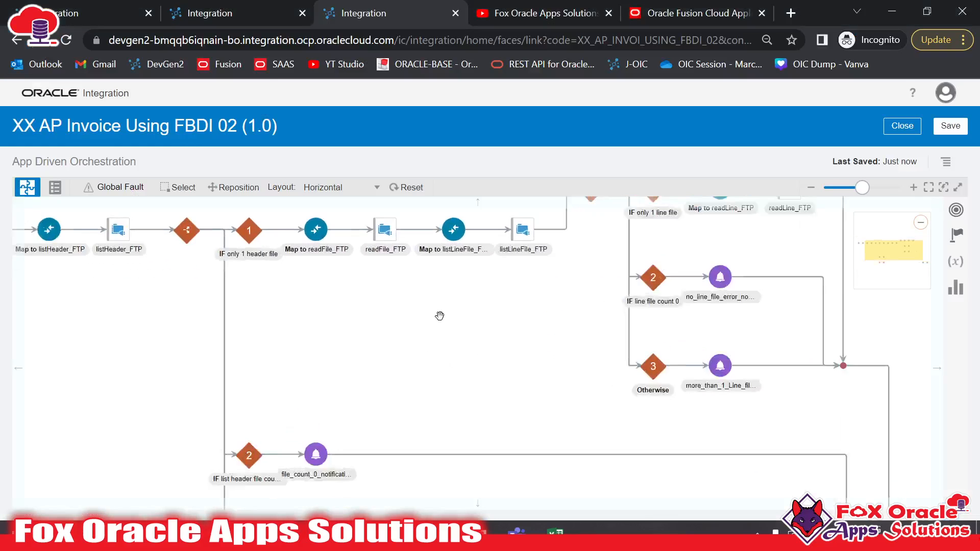
pyautogui.scroll(3, 440, 316)
pyautogui.moveTo(440, 316); pyautogui.dragTo(510, 388)
pyautogui.moveTo(388, 371); pyautogui.dragTo(523, 382)
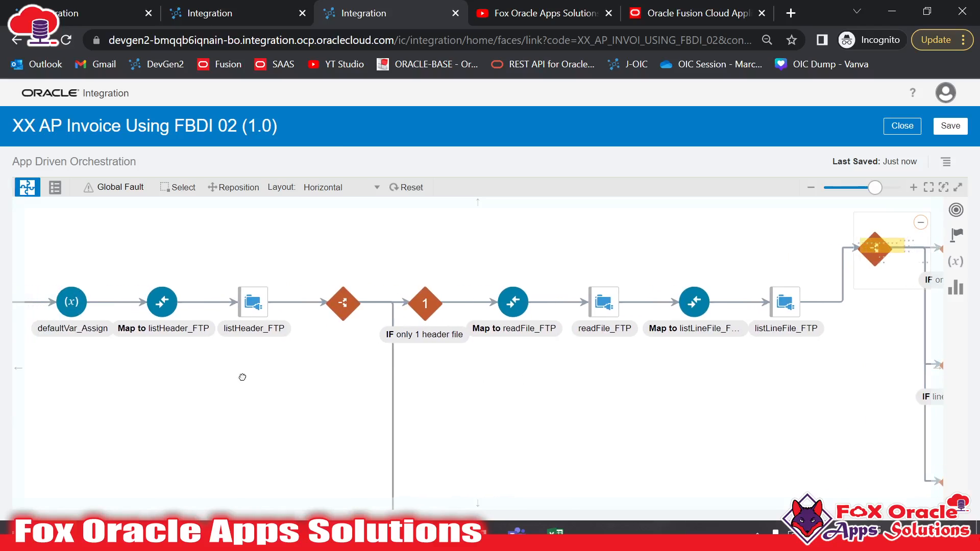
pyautogui.moveTo(242, 377); pyautogui.dragTo(283, 373)
pyautogui.click(281, 295)
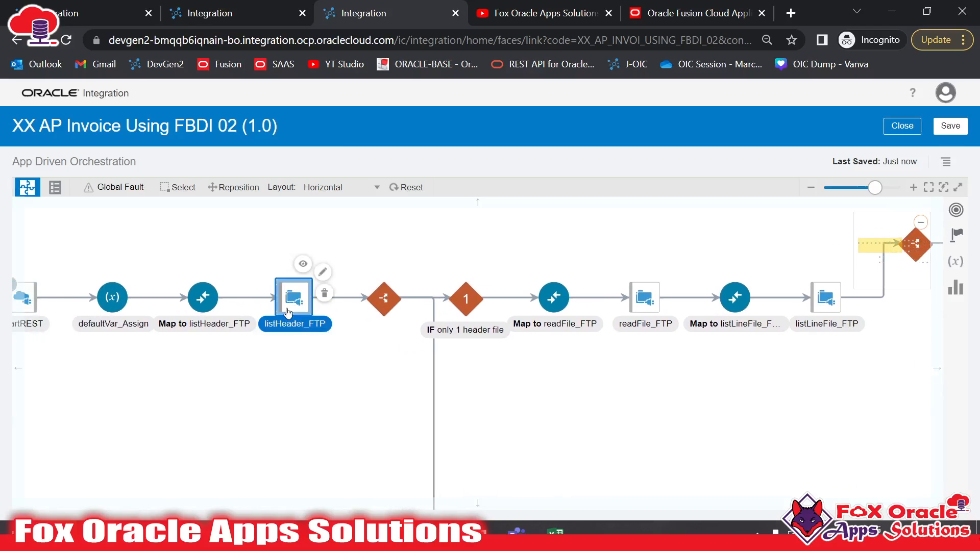
pyautogui.moveTo(500, 396); pyautogui.dragTo(367, 352)
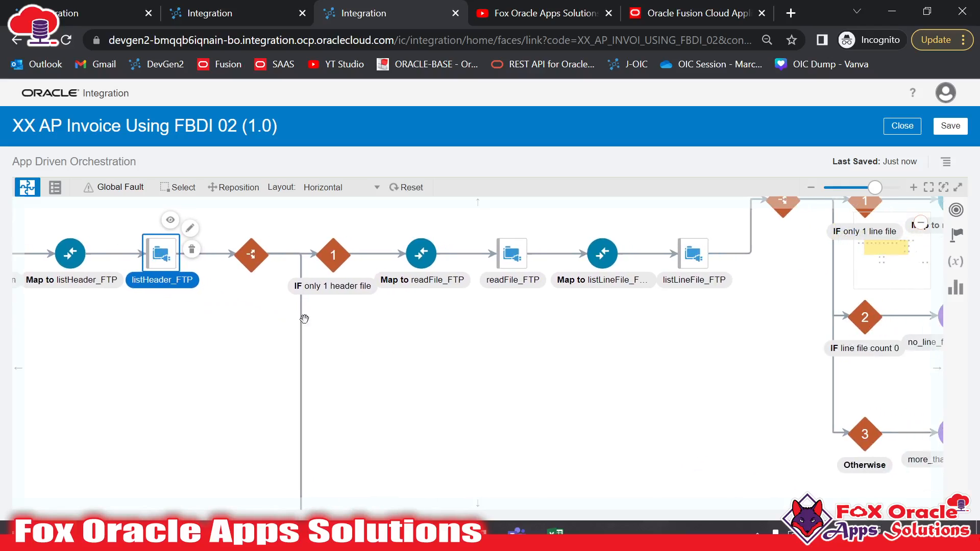
# Examine the single-header-file branch, including the readFile_FTP and listLineFile_FTP steps
pyautogui.click(324, 265)
pyautogui.moveTo(480, 360); pyautogui.dragTo(349, 374)
pyautogui.click(379, 272)
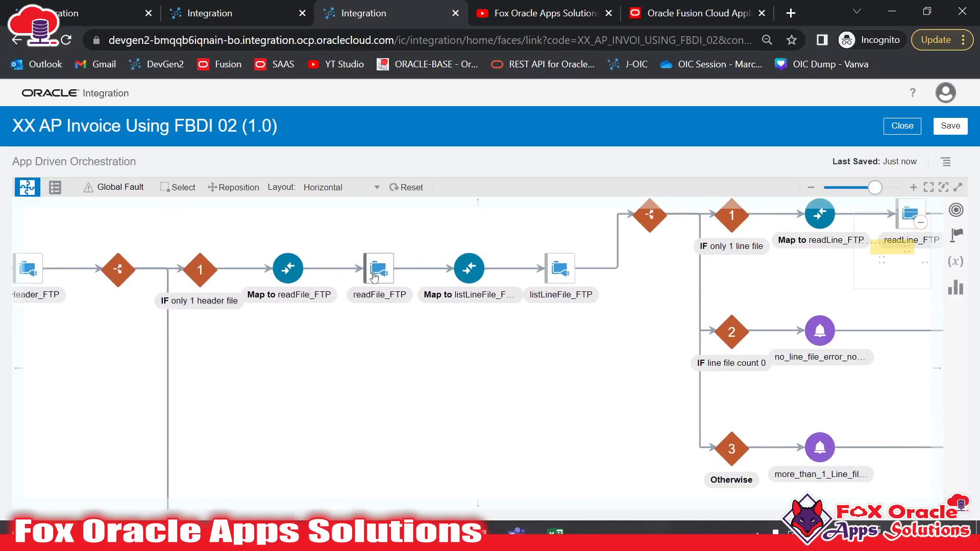
pyautogui.click(189, 276)
pyautogui.click(378, 270)
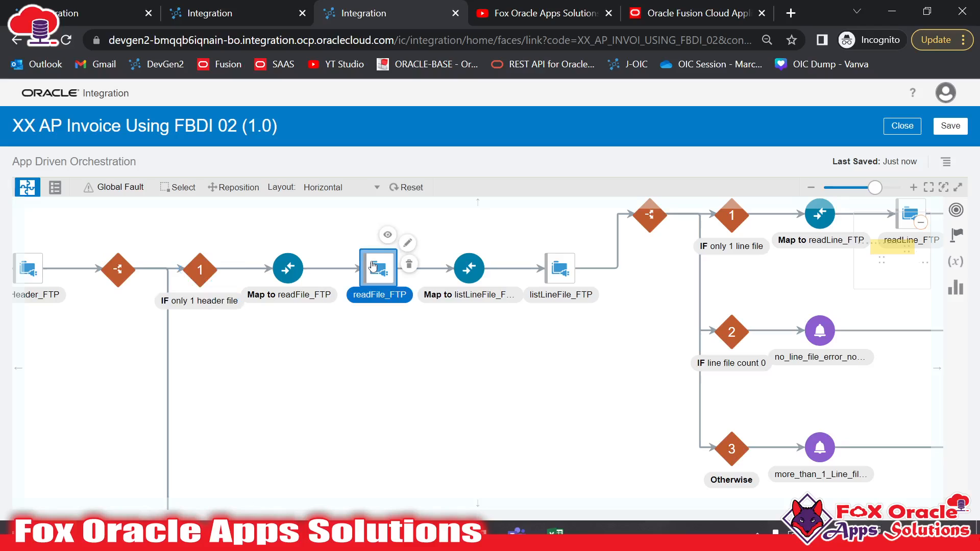
pyautogui.moveTo(541, 343); pyautogui.dragTo(310, 375)
pyautogui.click(397, 293)
pyautogui.click(382, 276)
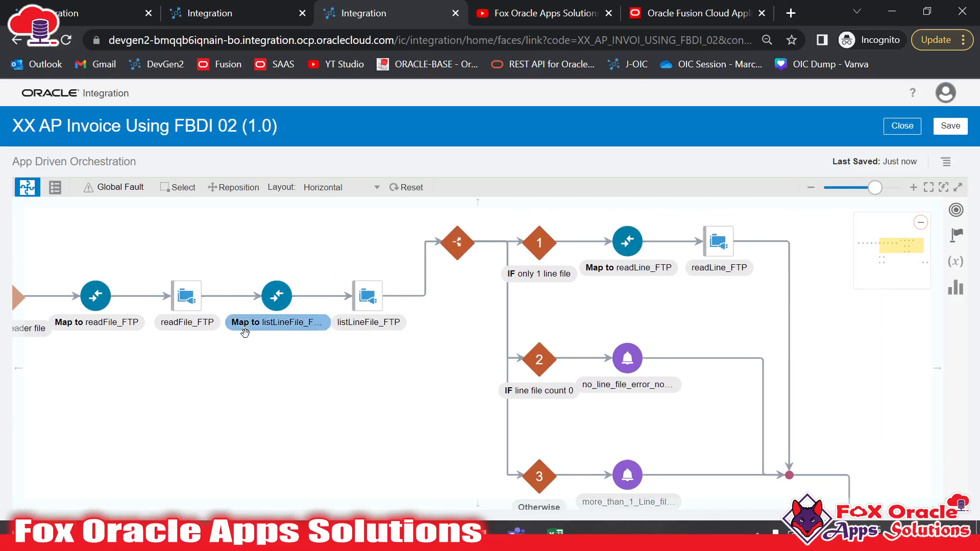
# Add a Stage File action right after readFile_FTP in the branch for a single header file
pyautogui.click(958, 238)
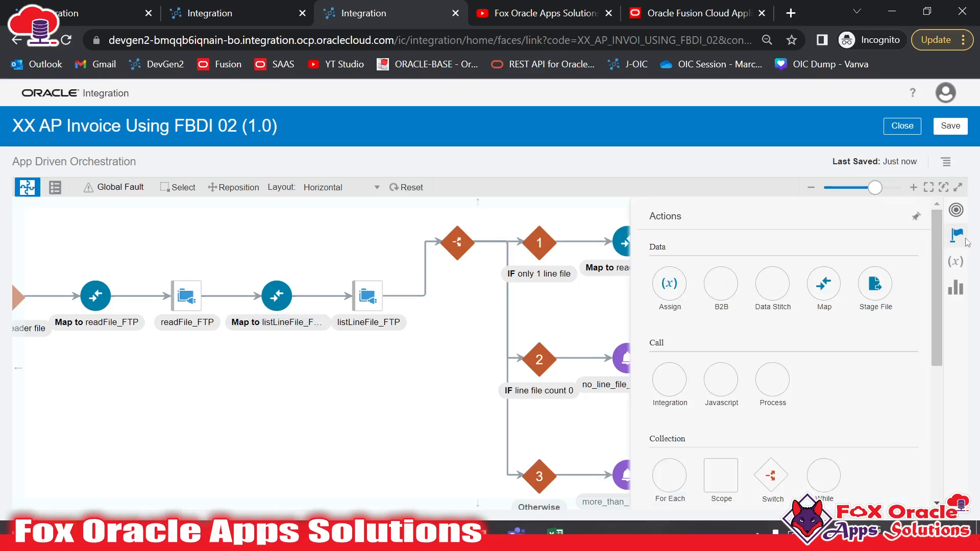
pyautogui.scroll(-1, 891, 255)
pyautogui.scroll(1, 889, 271)
pyautogui.moveTo(890, 296); pyautogui.dragTo(231, 296)
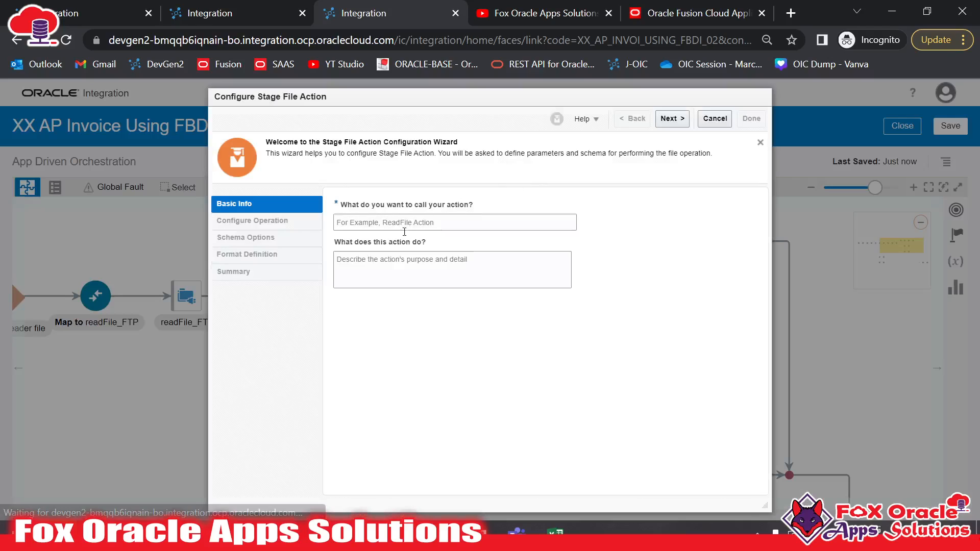
# Name the stage file action writeHeaderCSV_stage, consulting the FBDI 00 integration for the naming, and proceed to its operation settings
pyautogui.click(408, 223)
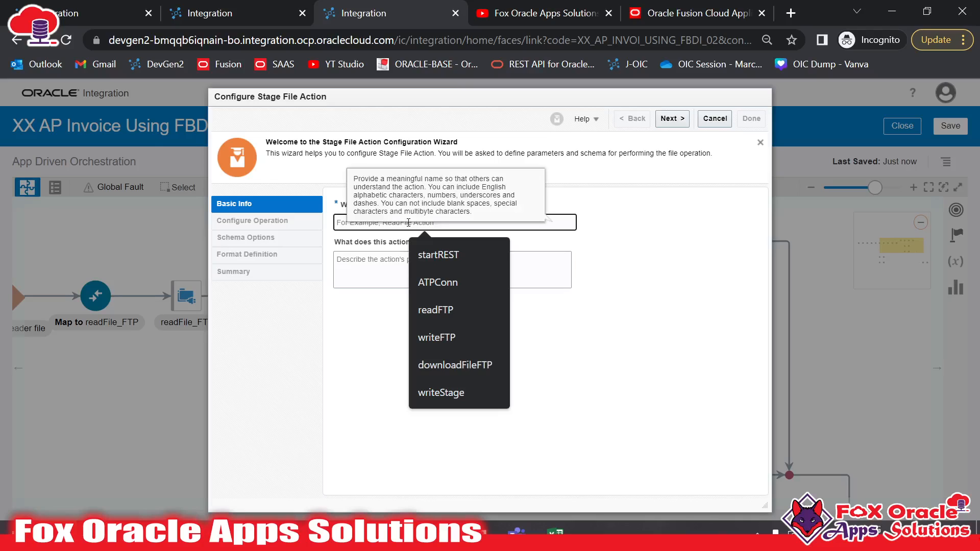
pyautogui.write('write')
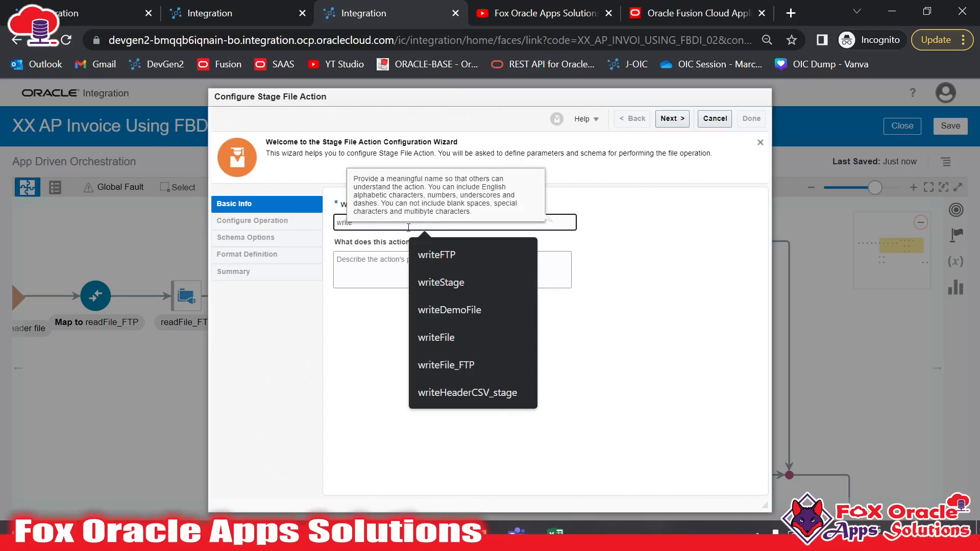
pyautogui.click(650, 280)
pyautogui.click(383, 220)
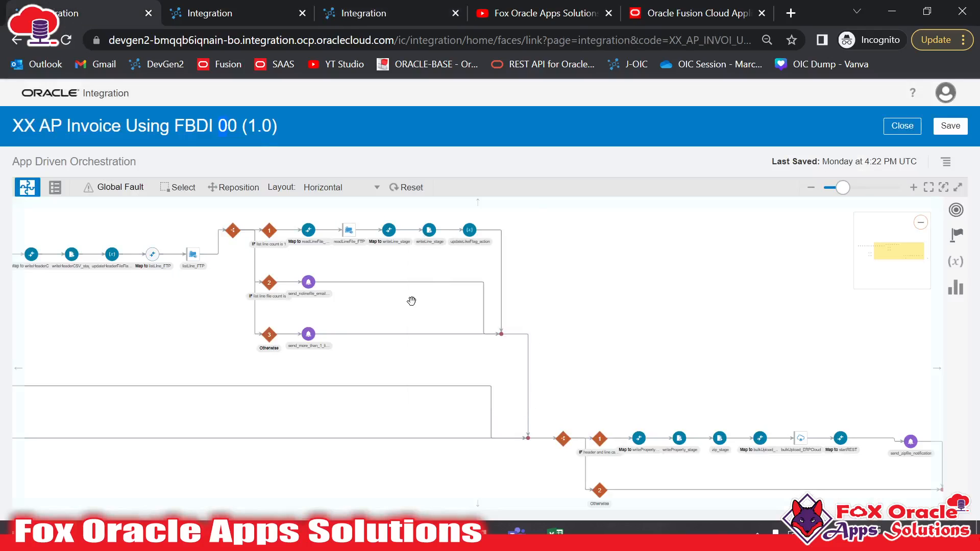
pyautogui.scroll(5, 416, 306)
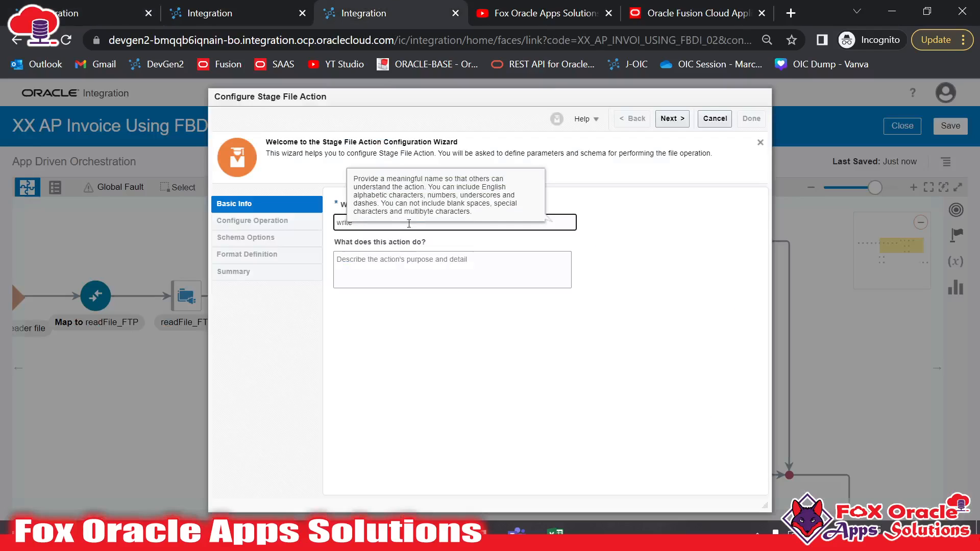
pyautogui.click(412, 223)
pyautogui.write('hea')
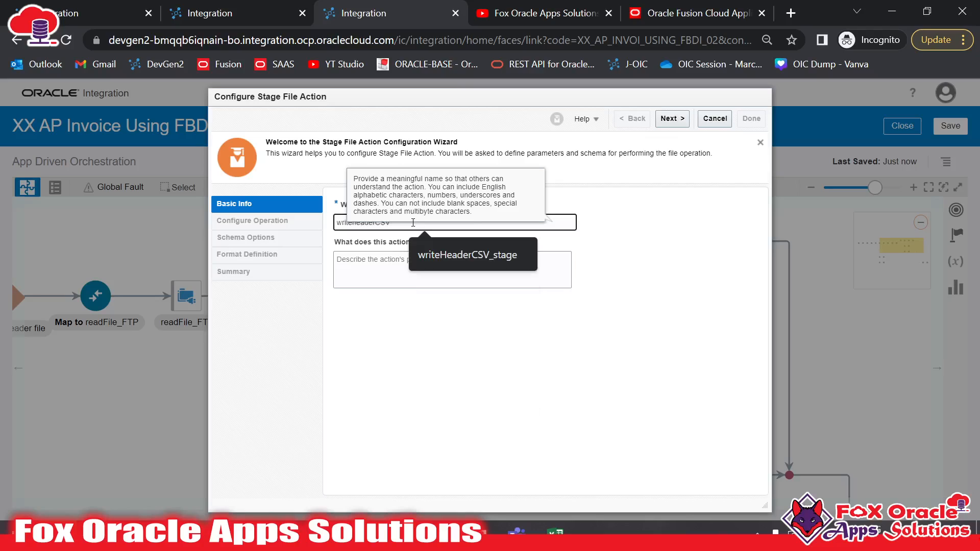
pyautogui.write('derCSV')
pyautogui.click(480, 262)
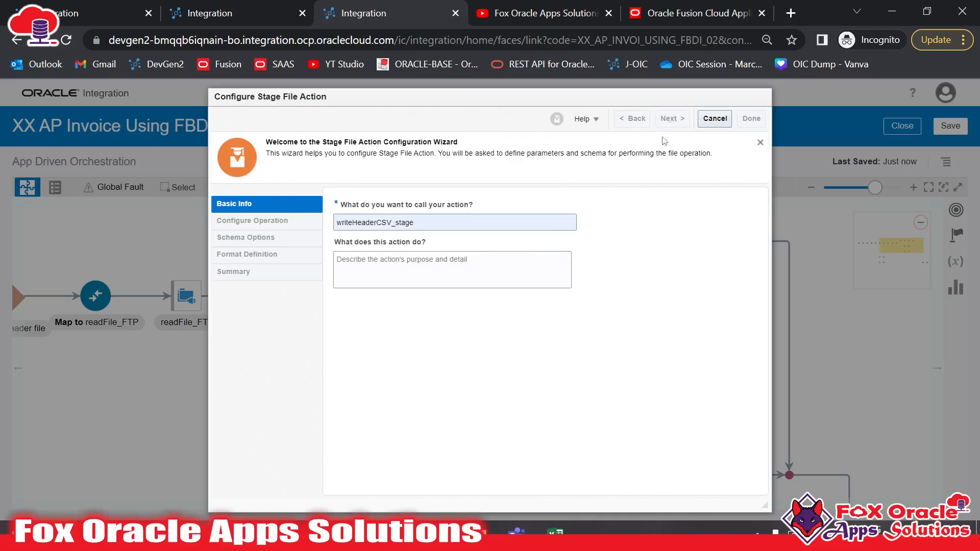
pyautogui.click(671, 119)
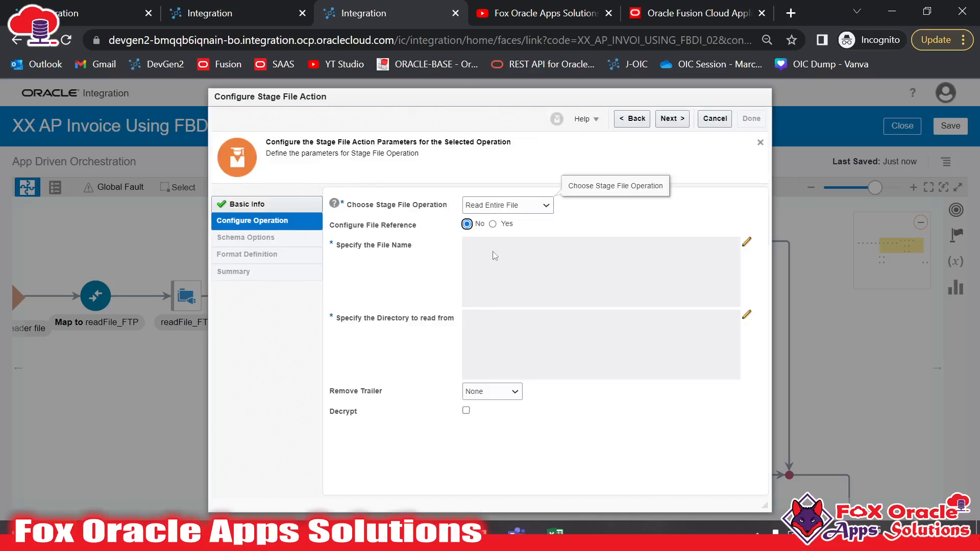
# Compare the header and lines files in the FBDI Template Sample CSV folder and copy the name ApInvoicesInterface.csv
pyautogui.hotkey('alt', 'Tab')
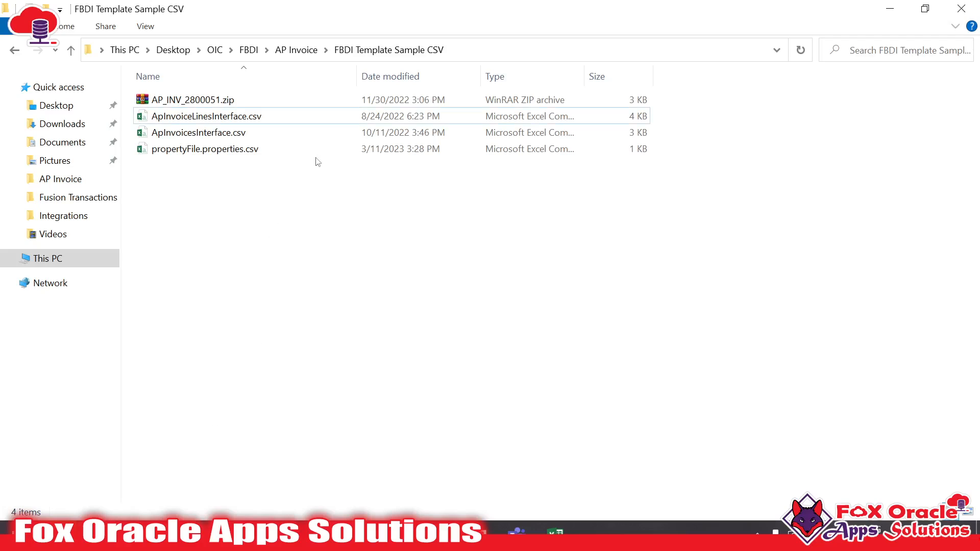
pyautogui.click(205, 134)
pyautogui.click(211, 121)
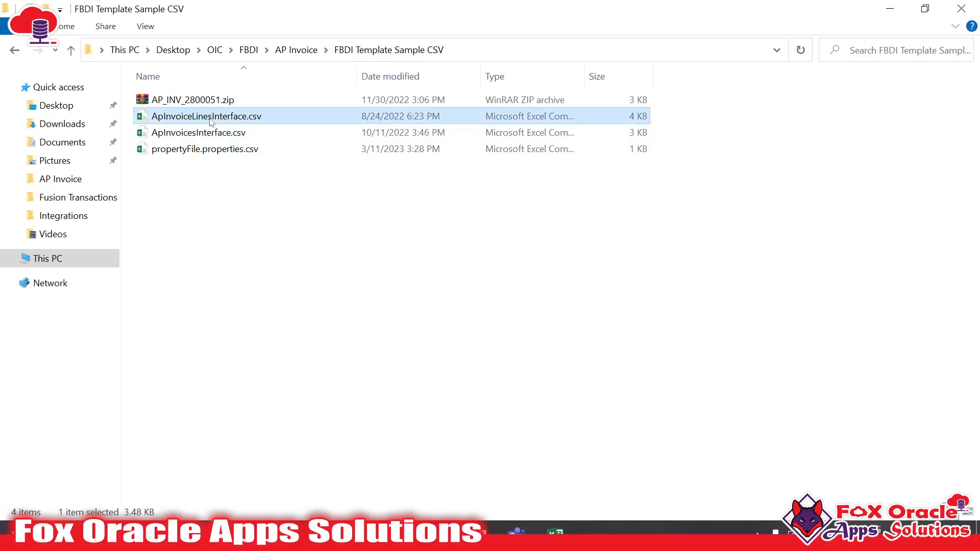
pyautogui.click(211, 135)
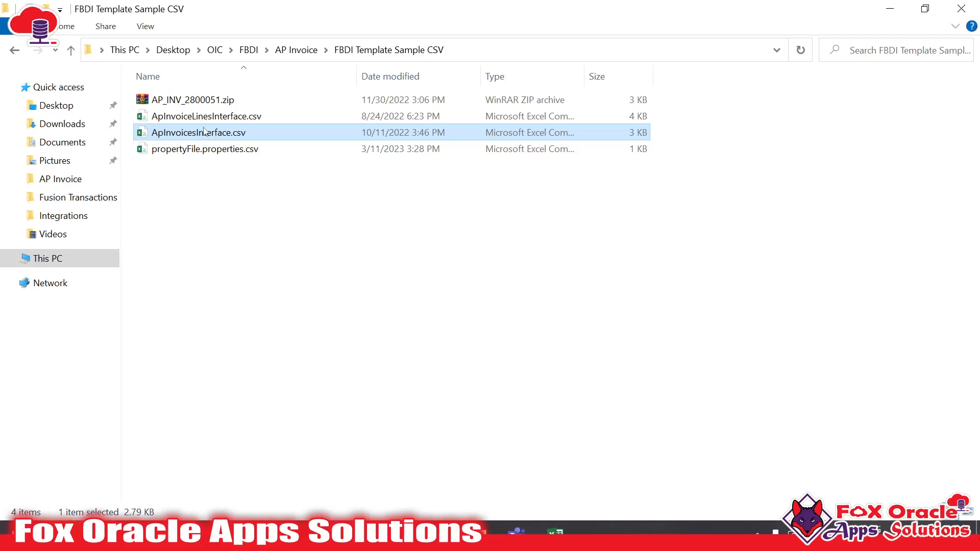
pyautogui.click(199, 117)
pyautogui.click(202, 129)
pyautogui.click(199, 114)
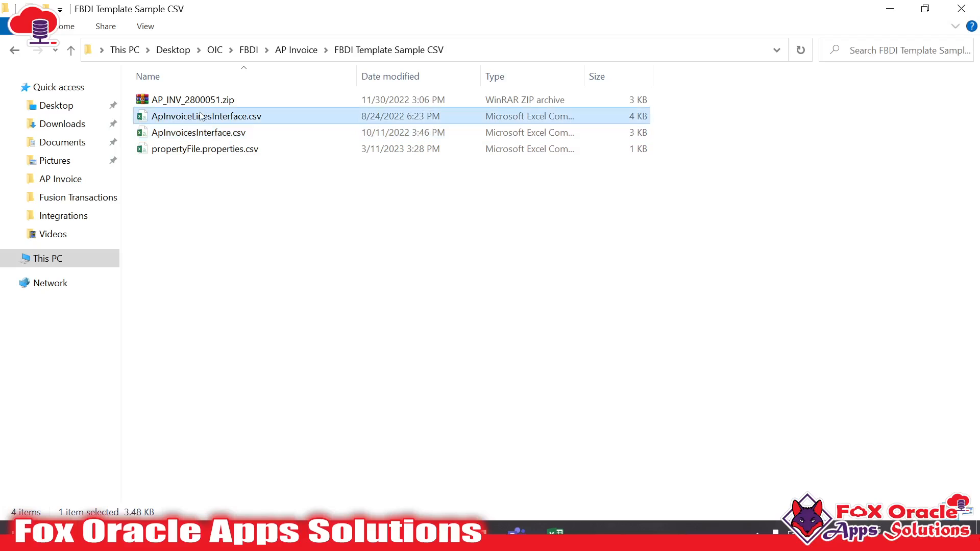
pyautogui.click(223, 132)
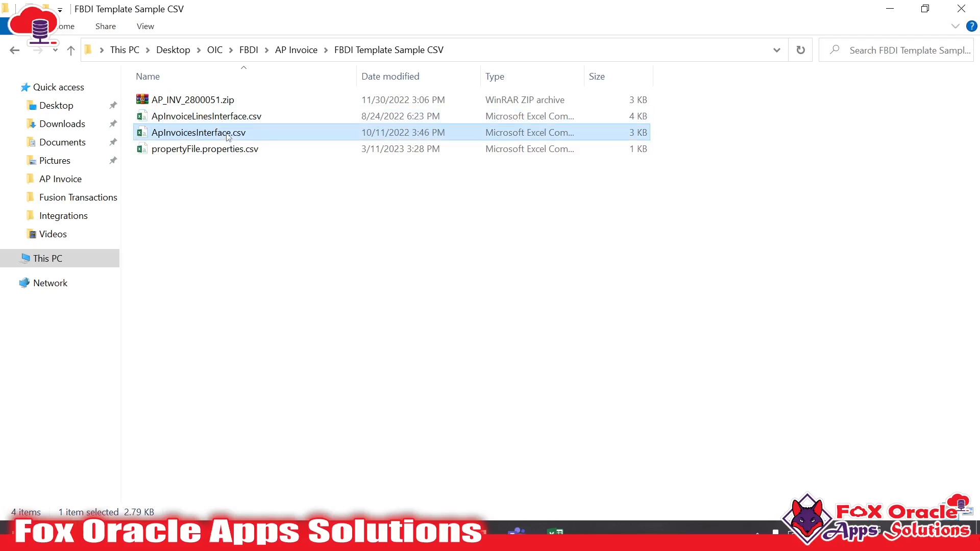
pyautogui.press('F2')
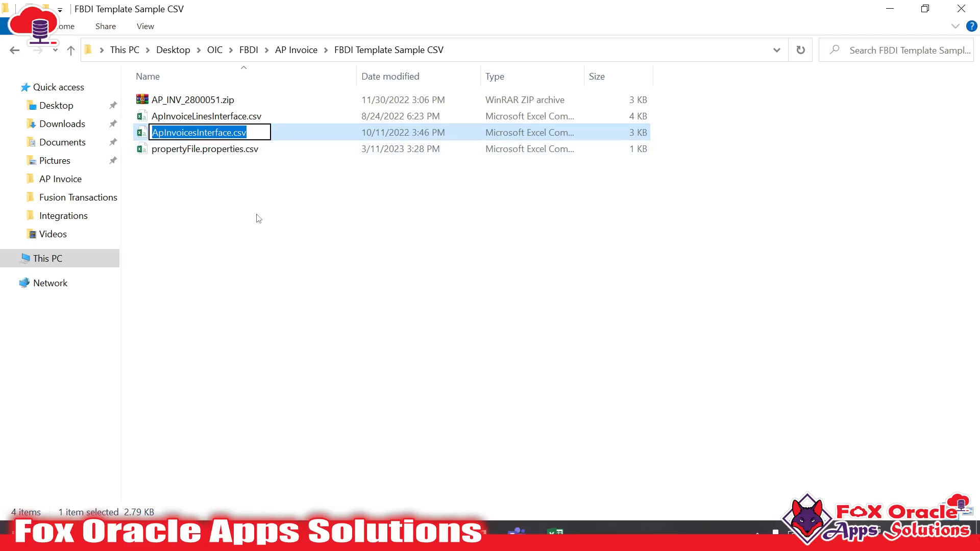
pyautogui.hotkey('alt', 'Tab')
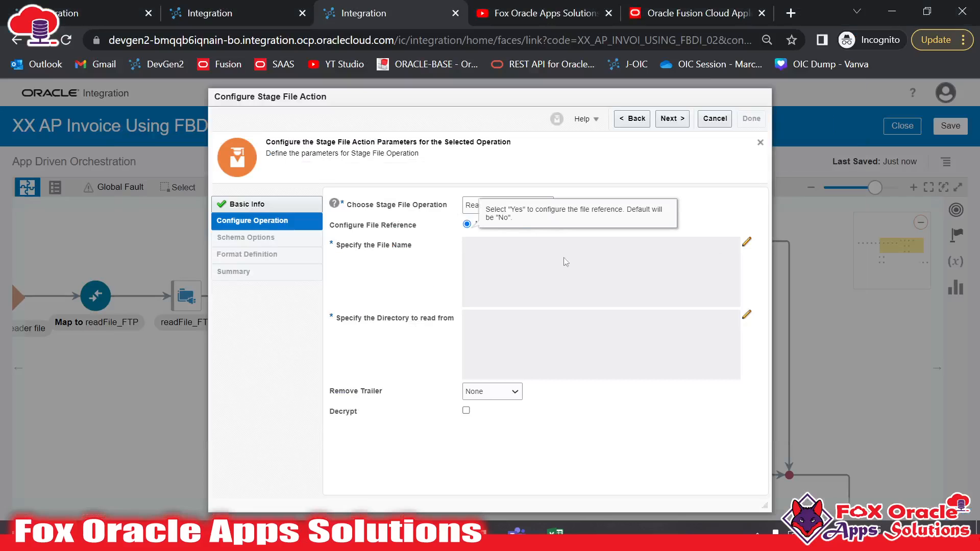
# Set the stage file operation to Write File and its file name expression to 'ApInvoicesInterface.csv'
pyautogui.click(492, 206)
pyautogui.click(498, 239)
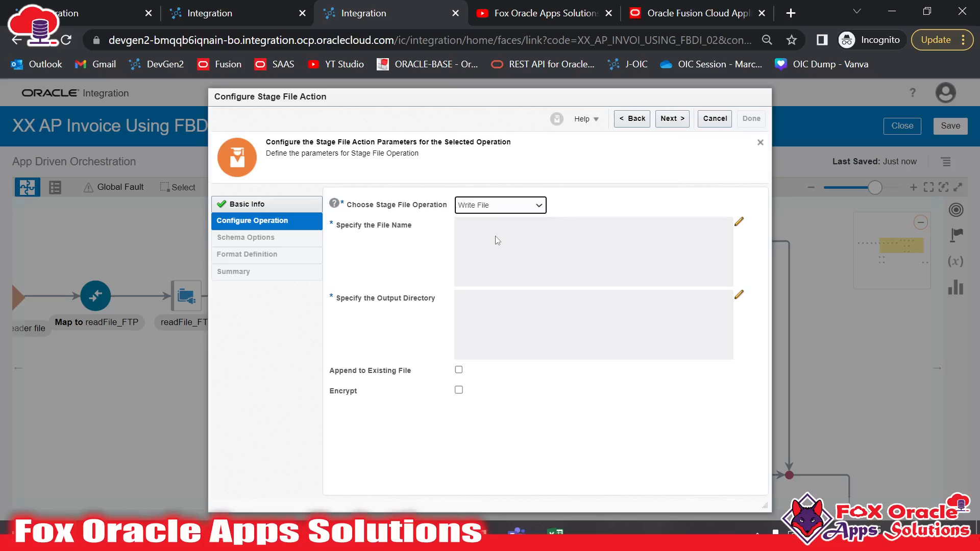
pyautogui.click(347, 227)
pyautogui.click(739, 221)
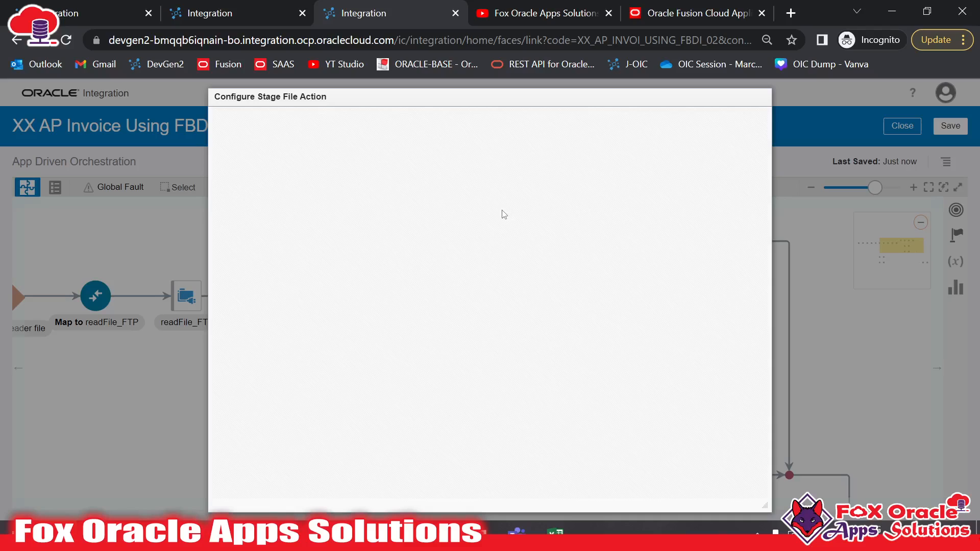
pyautogui.click(635, 186)
pyautogui.write("'ApInvoicesInterface.csv")
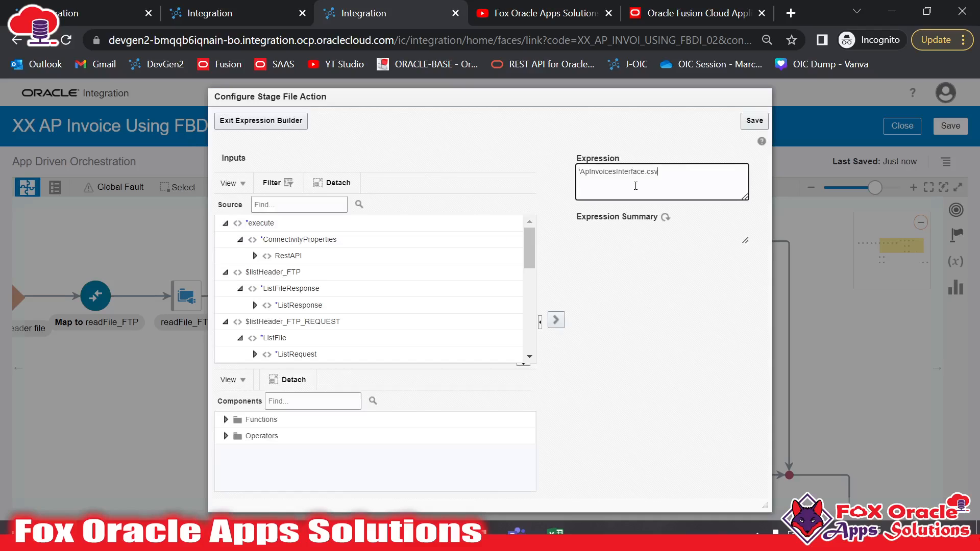
pyautogui.click(749, 117)
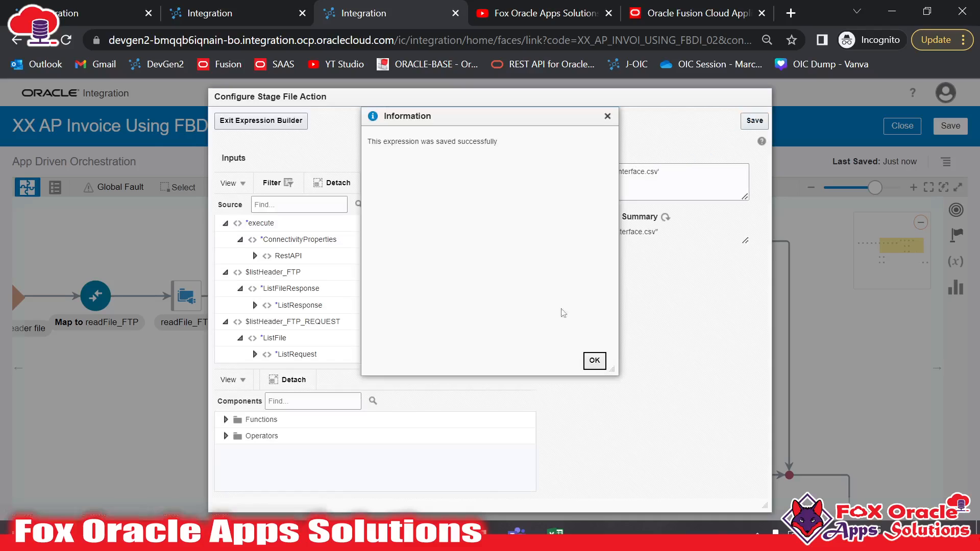
pyautogui.click(592, 361)
pyautogui.click(293, 123)
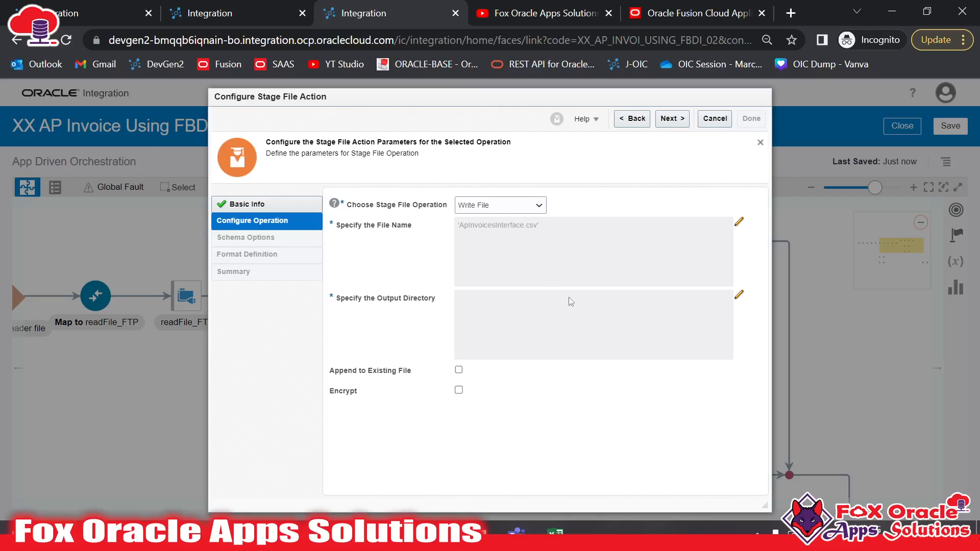
# Cancel the unfinished stage file action and go back to the defaultVar_Assign action at the start of the flow
pyautogui.click(716, 118)
pyautogui.click(560, 321)
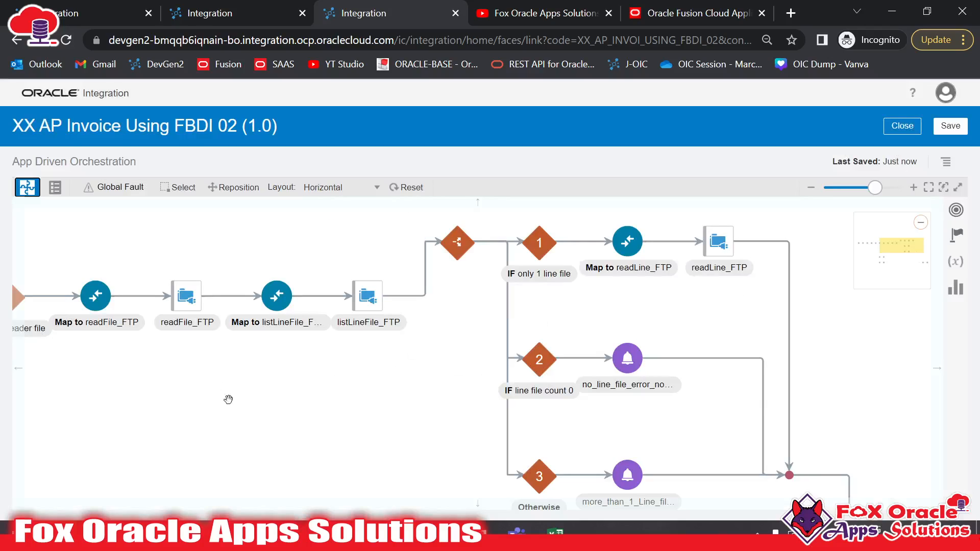
pyautogui.moveTo(228, 399); pyautogui.dragTo(360, 399)
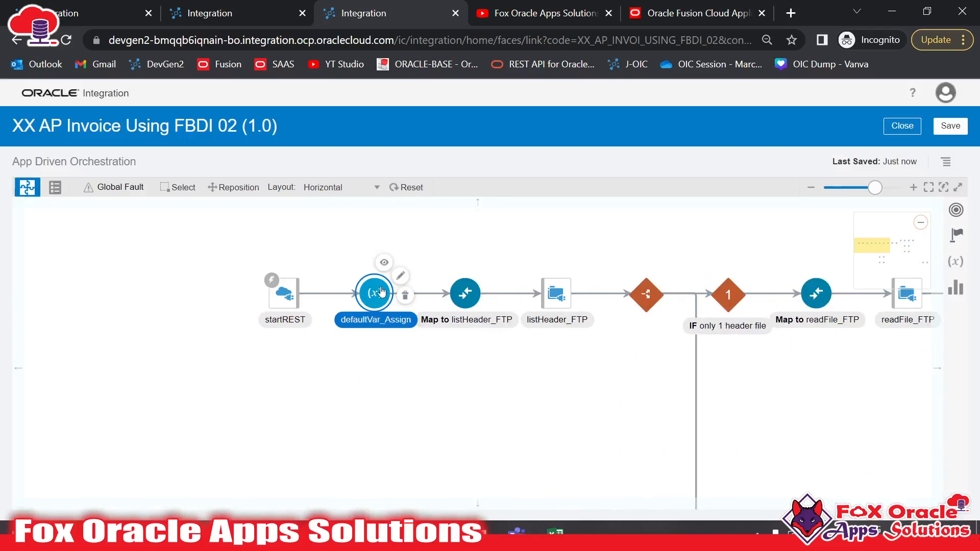
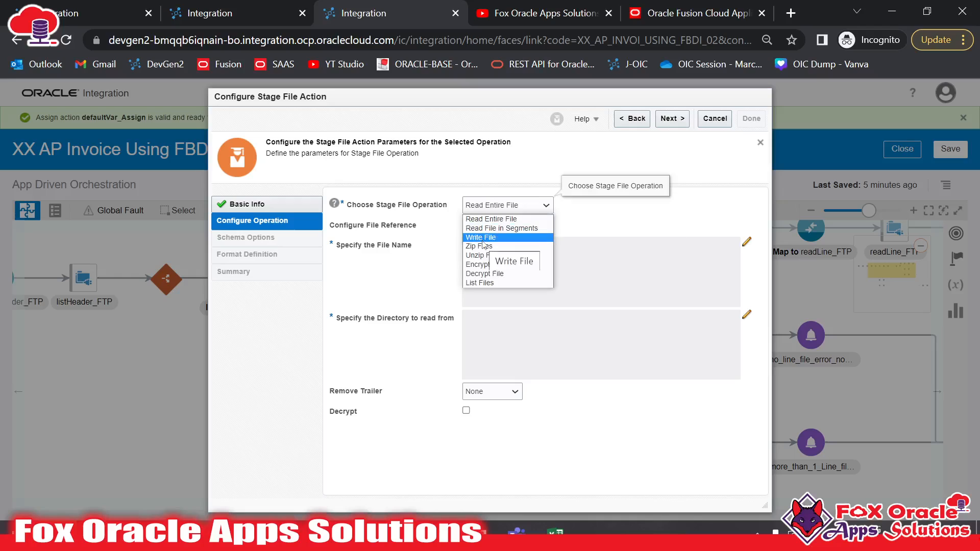
# Choose the Write File operation and copy the name of ApInvoicesInterface.csv from the FBDI Template Sample CSV folder
pyautogui.click(483, 235)
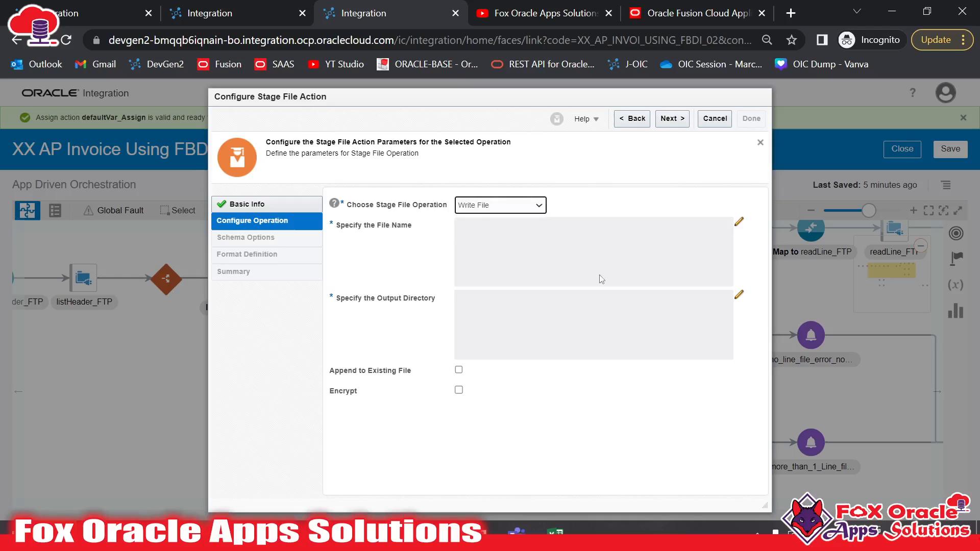
pyautogui.click(740, 223)
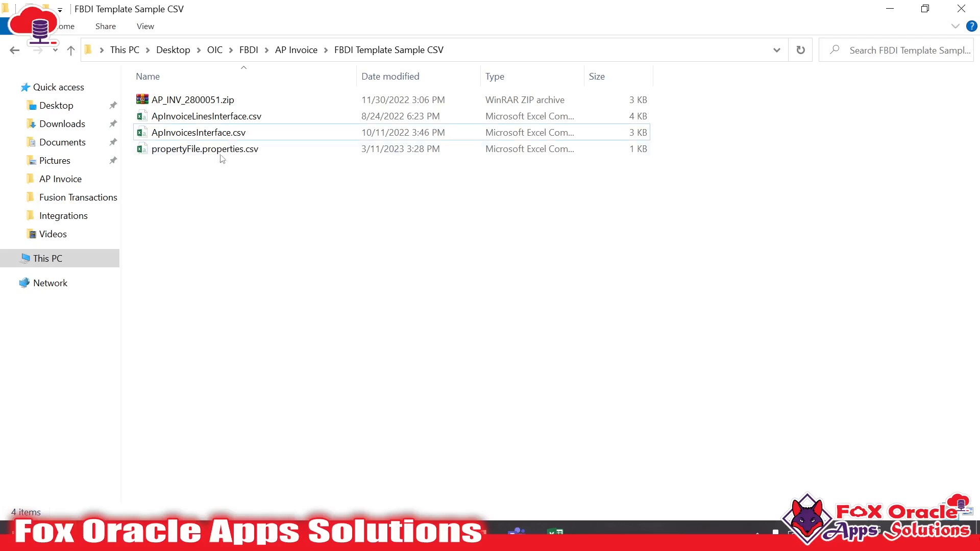
pyautogui.click(259, 135)
pyautogui.press('F2')
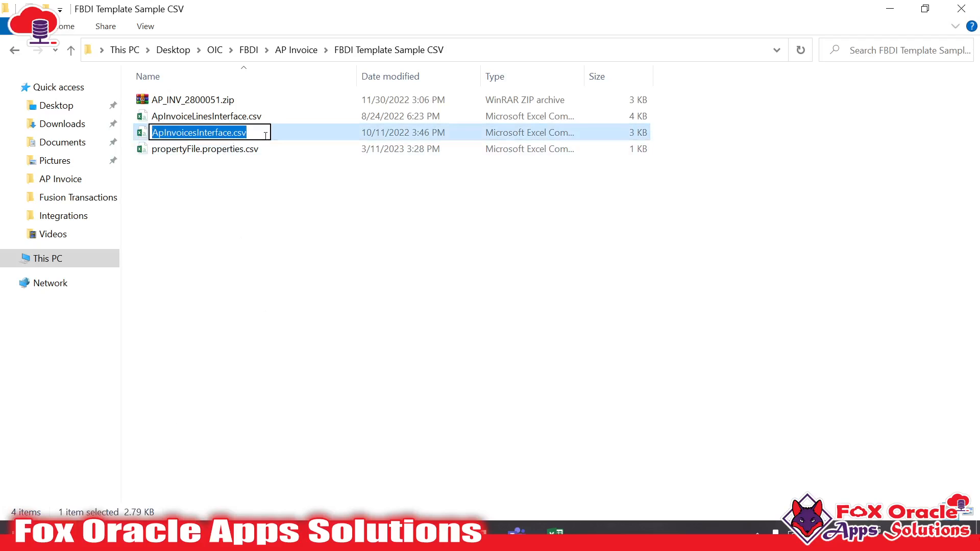
pyautogui.click(275, 261)
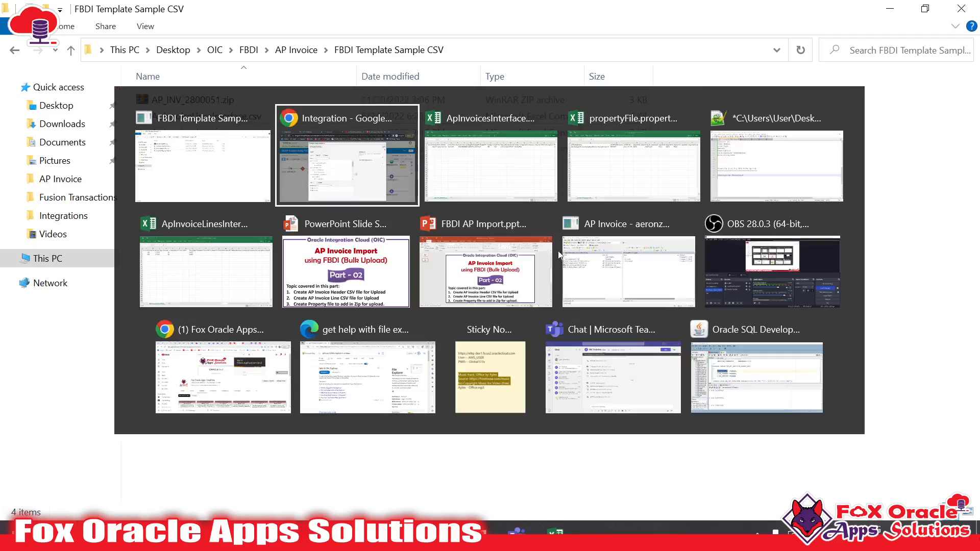
pyautogui.hotkey('alt', 'Tab')
# Save 'ApInvoicesInterface.csv' as the file name expression of the stage file action
pyautogui.click(605, 178)
pyautogui.write("'")
pyautogui.write('ApInvoicesInterface.csv')
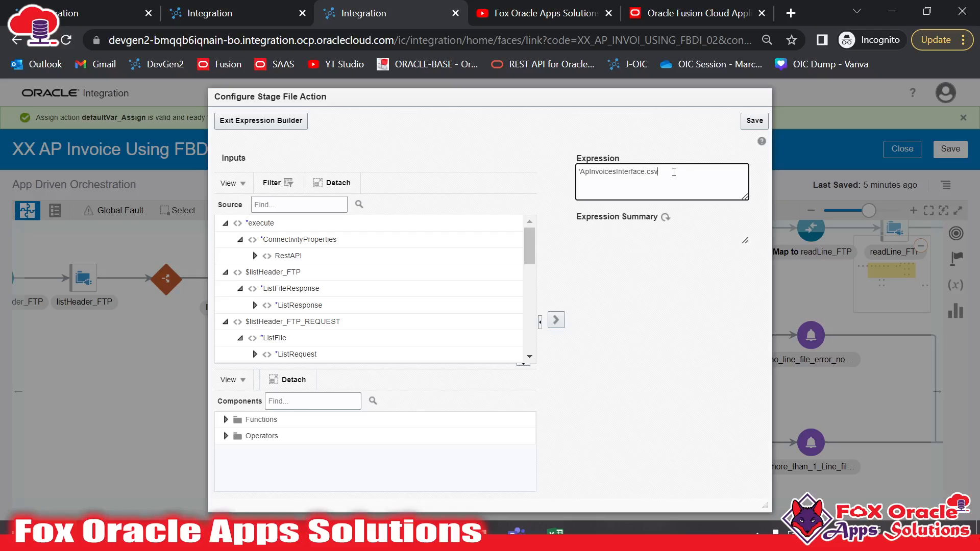
pyautogui.click(761, 119)
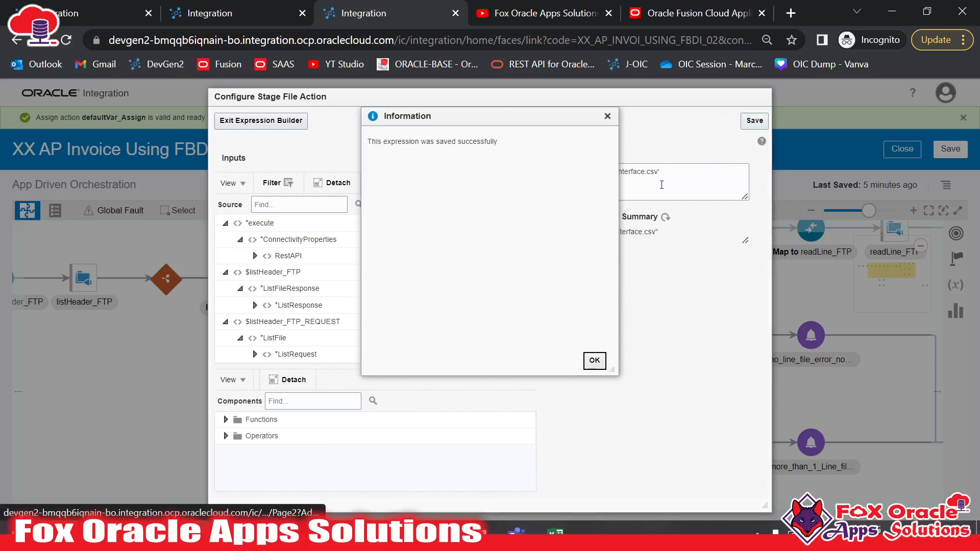
pyautogui.click(590, 359)
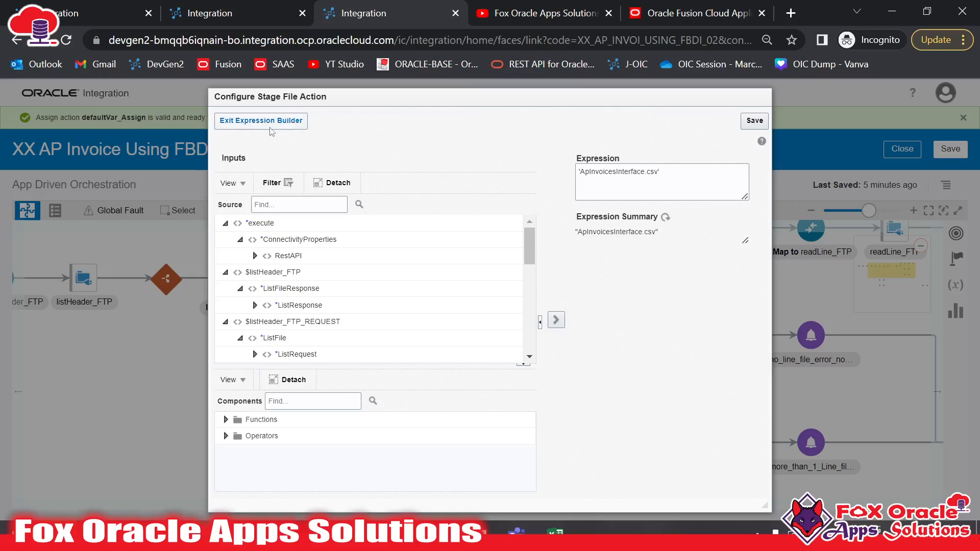
pyautogui.click(303, 126)
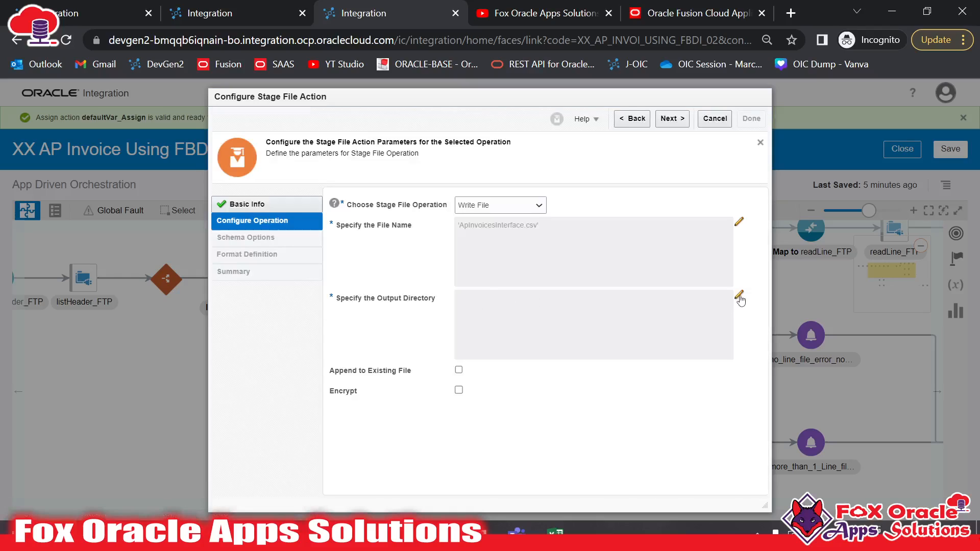
# Set the output directory of the stage file action to the variable $var_oic_temp_dir
pyautogui.click(740, 296)
pyautogui.scroll(-10, 361, 308)
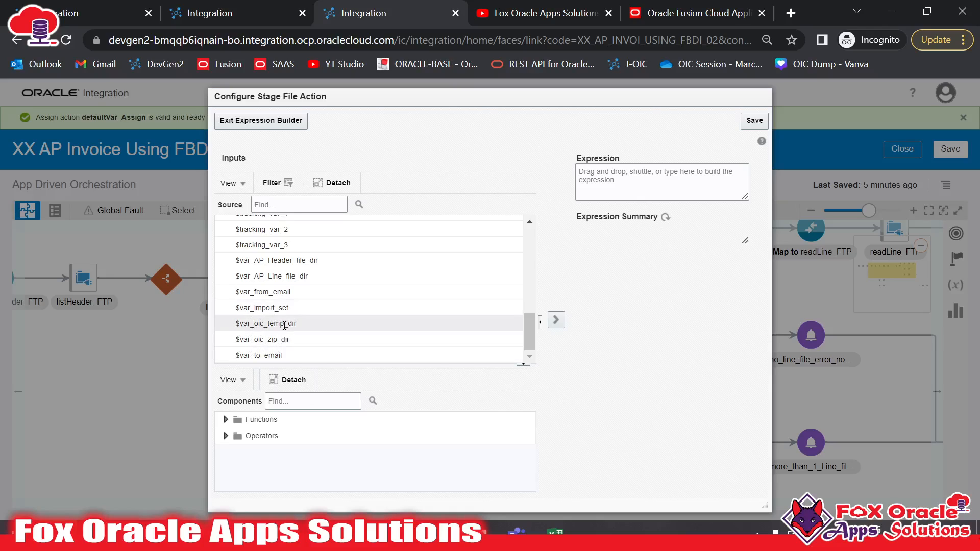
pyautogui.moveTo(284, 325); pyautogui.dragTo(659, 184)
pyautogui.click(752, 124)
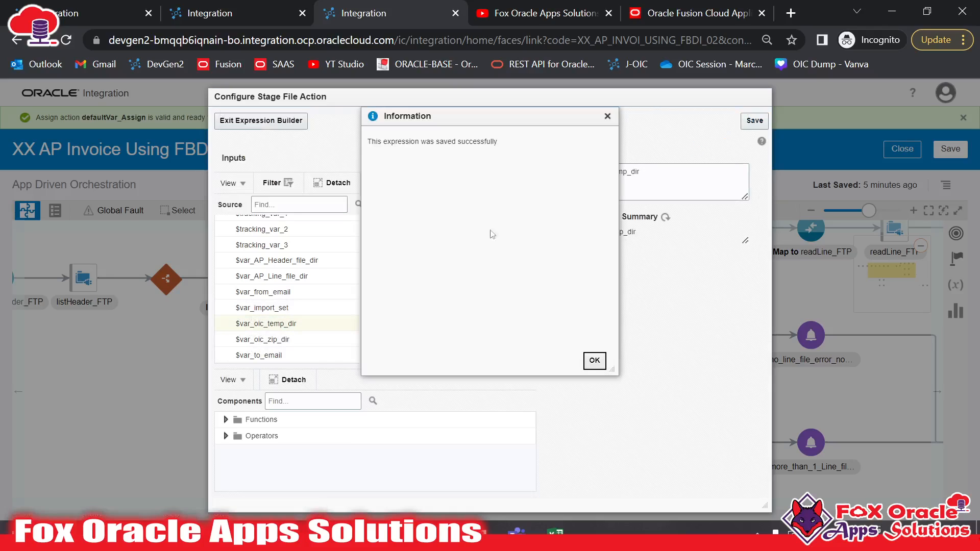
pyautogui.click(592, 359)
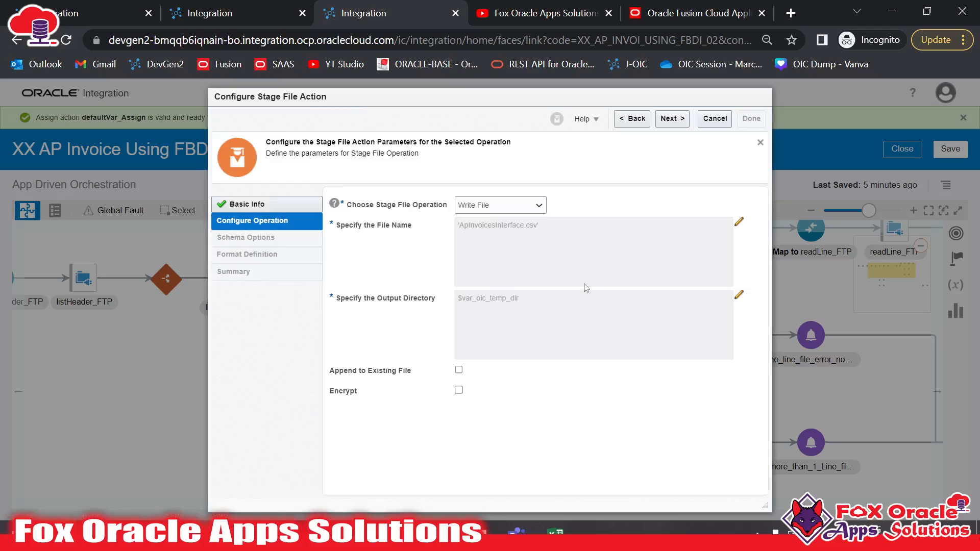
# Set the stage file schema options to describe the file contents with a sample delimited document (CSV)
pyautogui.click(672, 118)
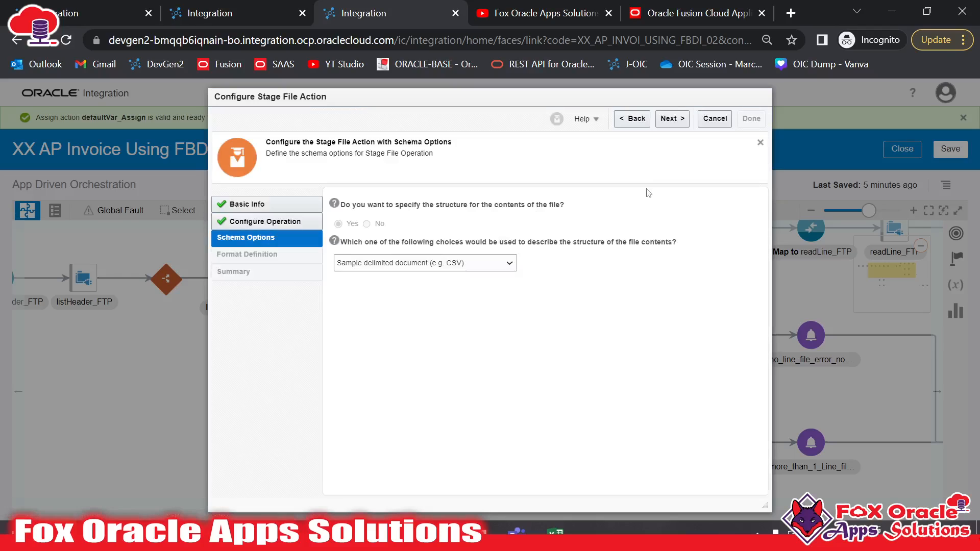
pyautogui.click(459, 263)
pyautogui.click(424, 279)
pyautogui.click(671, 118)
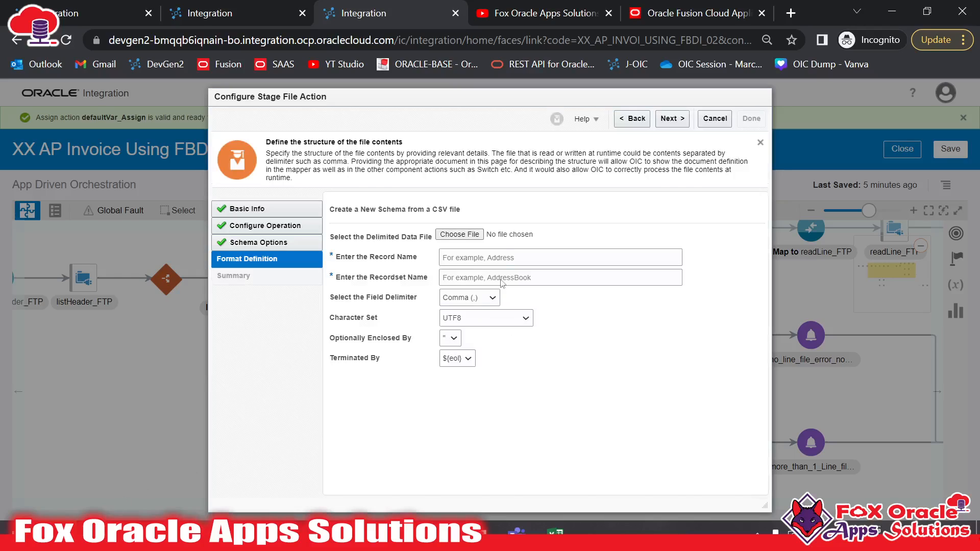
# Check the FBDI Template Sample CSV folder for the ApInvoicesInterface.csv sample, then return to the stage file configuration
pyautogui.click(458, 233)
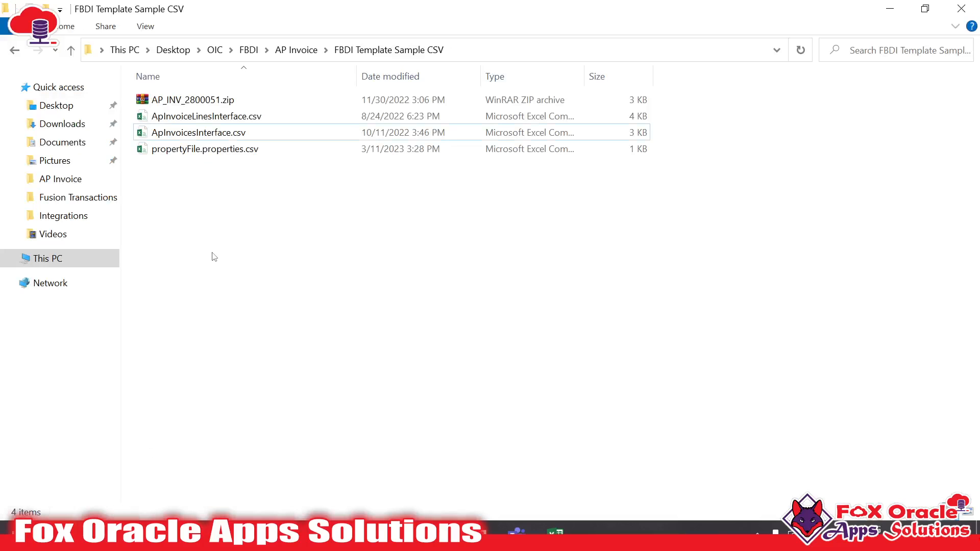
pyautogui.click(200, 118)
pyautogui.click(199, 134)
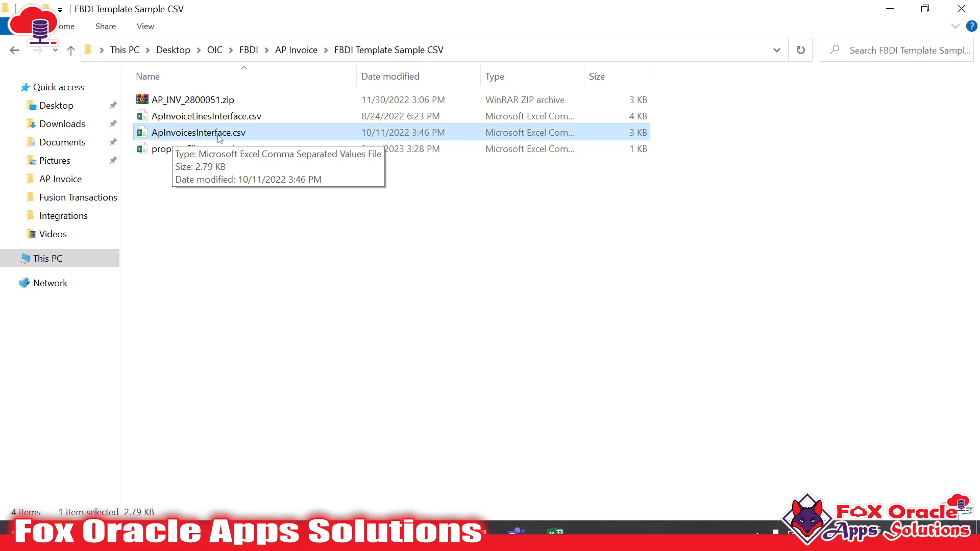
pyautogui.hotkey('alt', 'Tab')
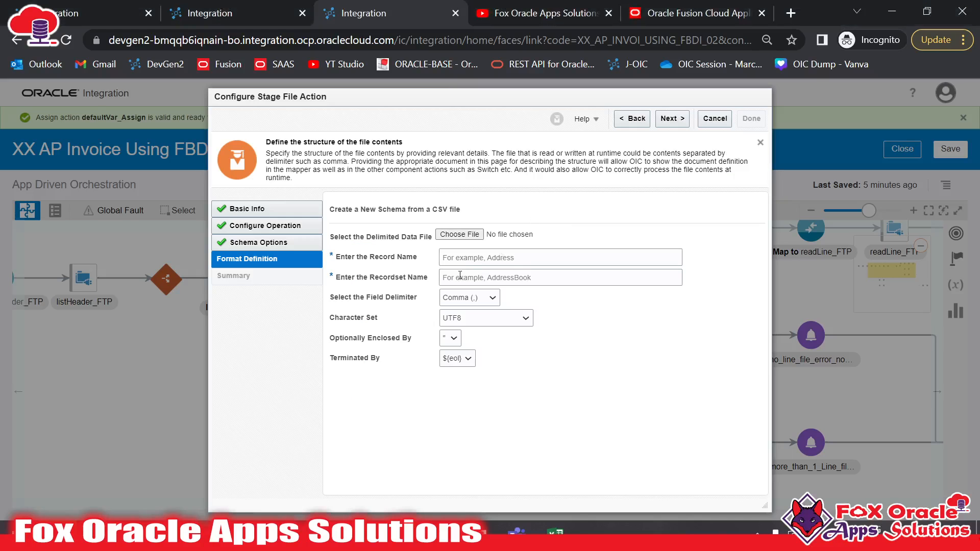
# Load INV101 Invoice Header 20231003125612.csv from the Desktop's OIC > FBDI > AP Invoice folder as the delimited data file
pyautogui.click(472, 238)
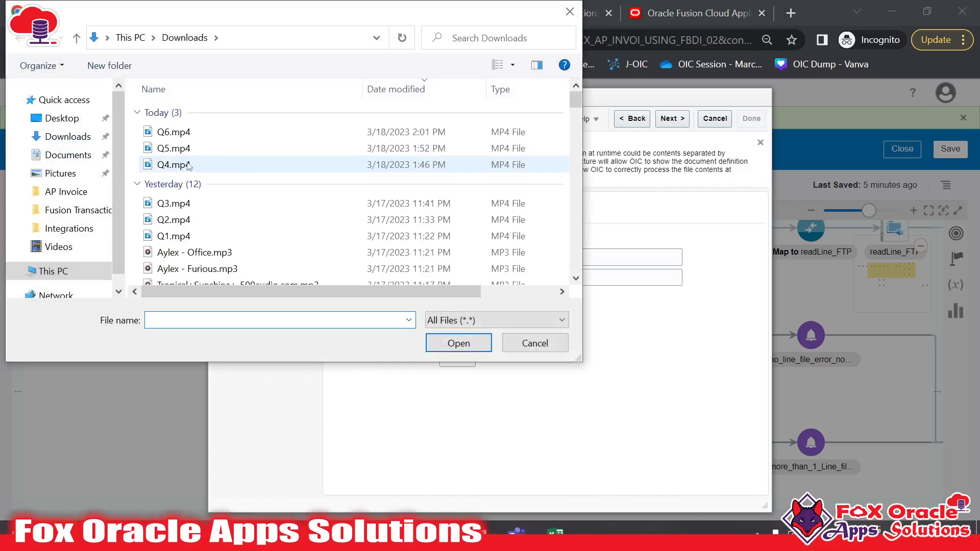
pyautogui.click(65, 120)
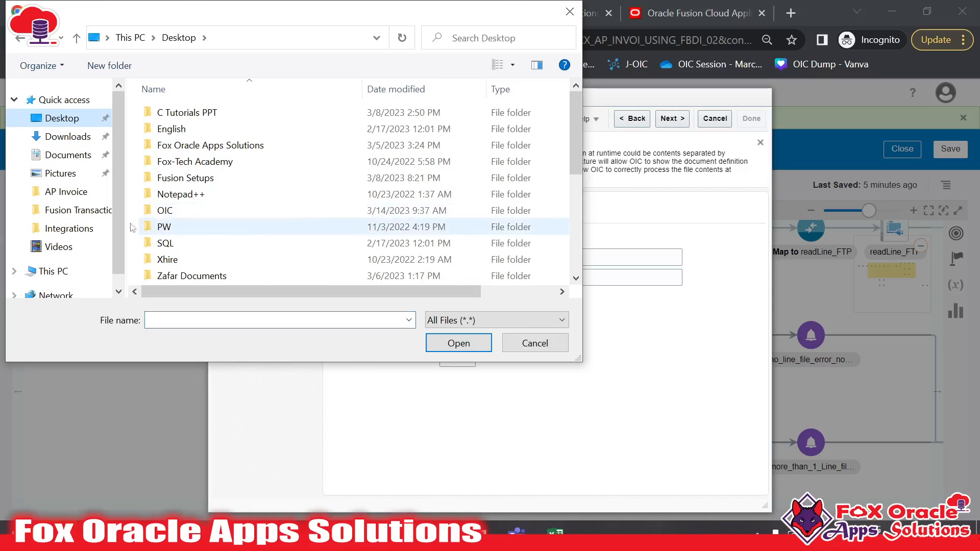
pyautogui.click(190, 210)
pyautogui.doubleClick(190, 211)
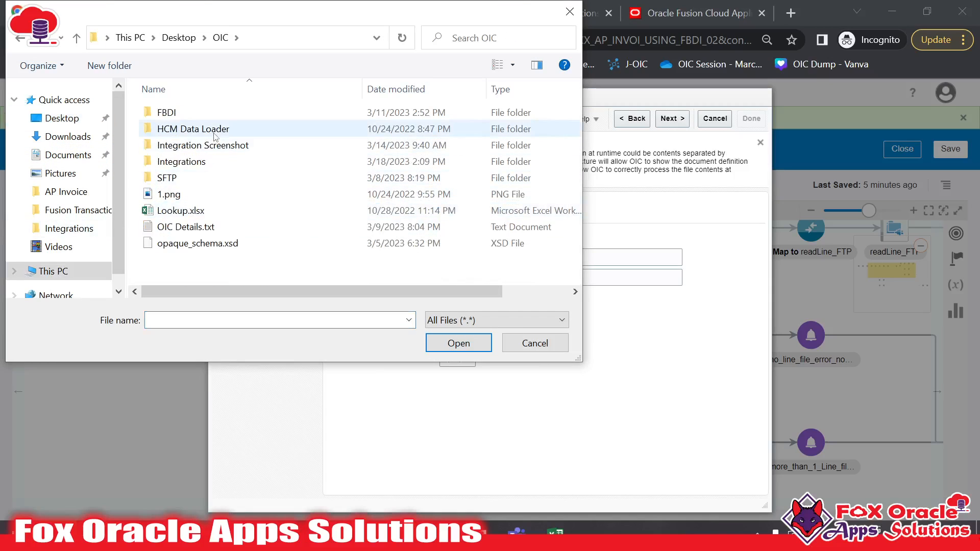
pyautogui.doubleClick(188, 112)
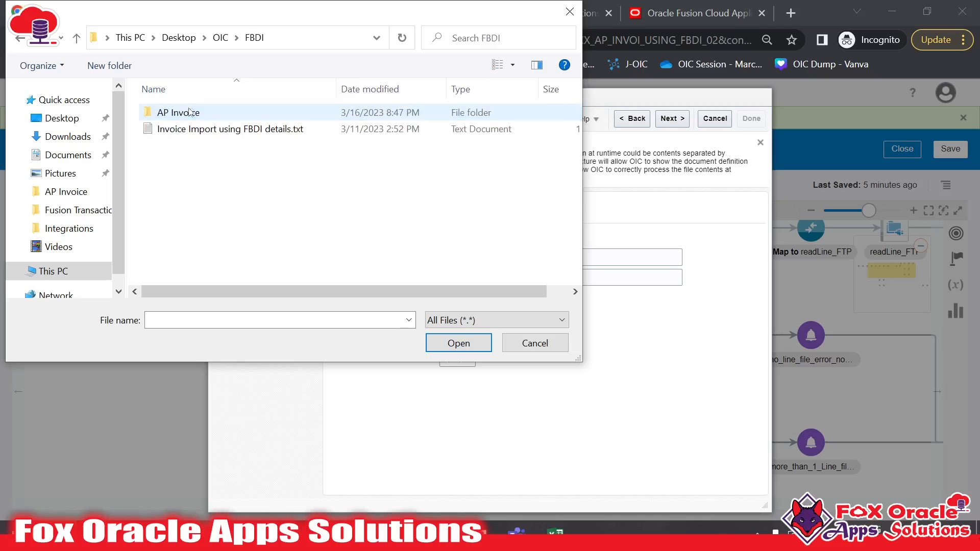
pyautogui.doubleClick(188, 113)
pyautogui.click(202, 147)
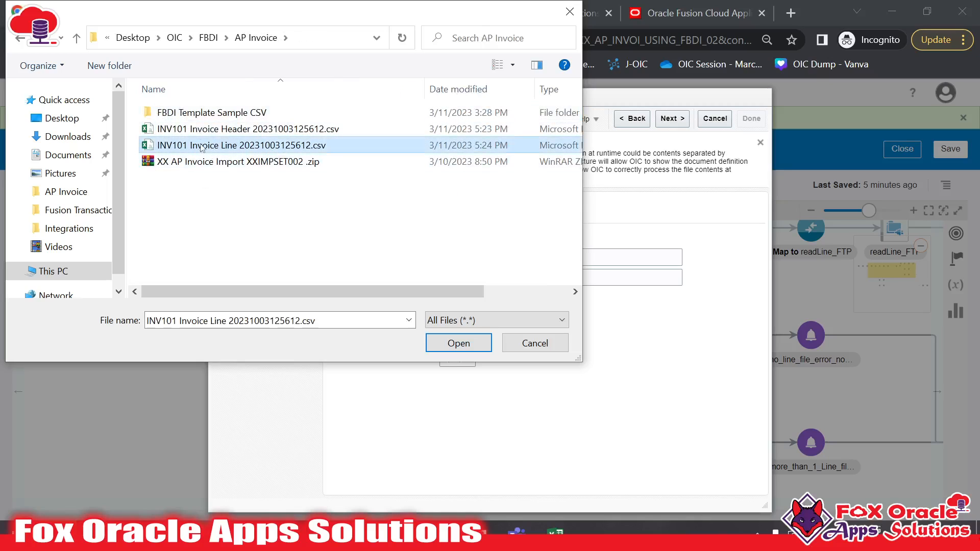
pyautogui.click(213, 132)
pyautogui.click(458, 342)
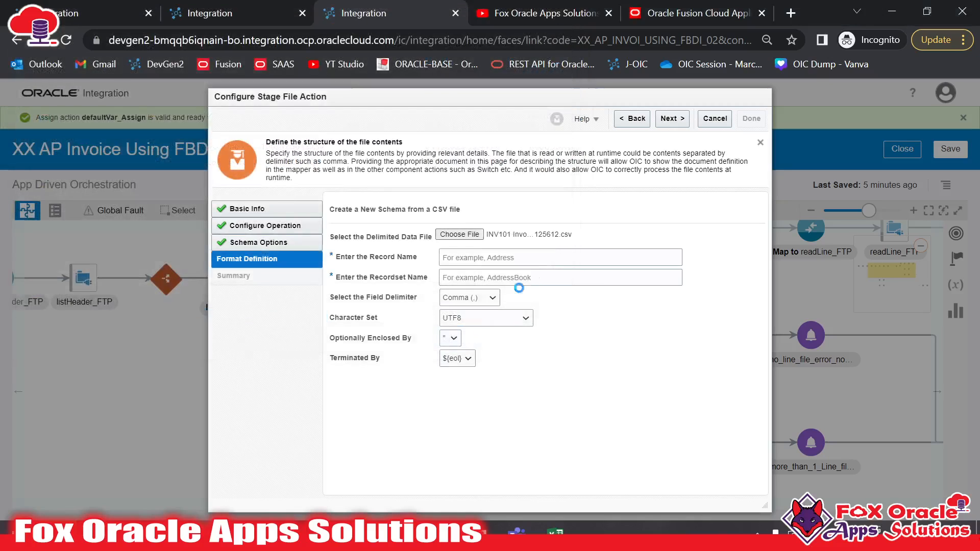
# Replace the delimited data file with ApInvoicesInterface.csv from the FBDI Template Sample CSV folder
pyautogui.click(469, 235)
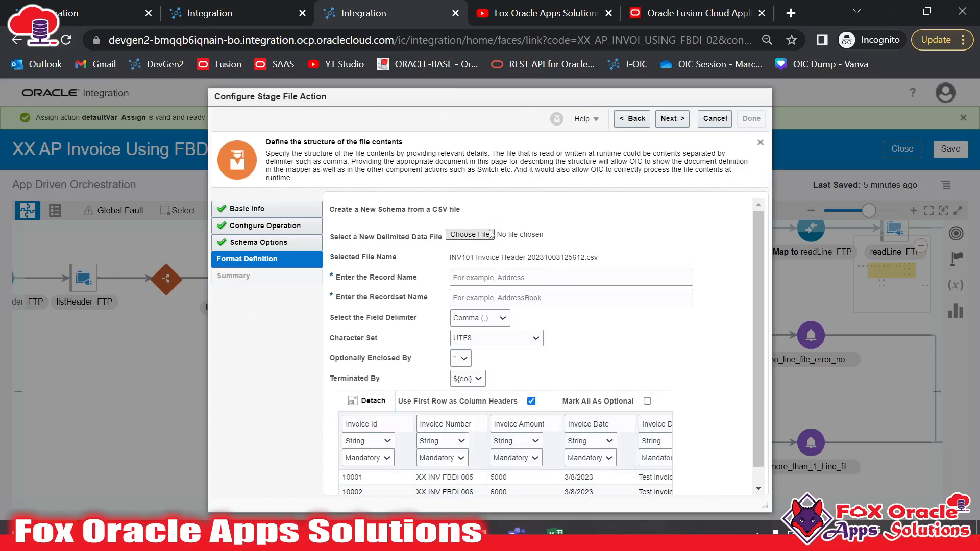
pyautogui.doubleClick(187, 115)
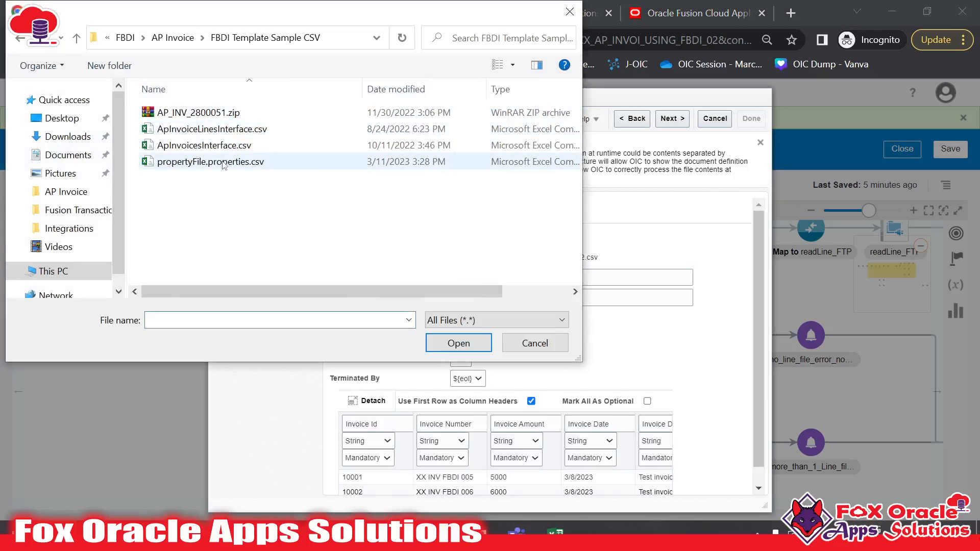
pyautogui.click(210, 149)
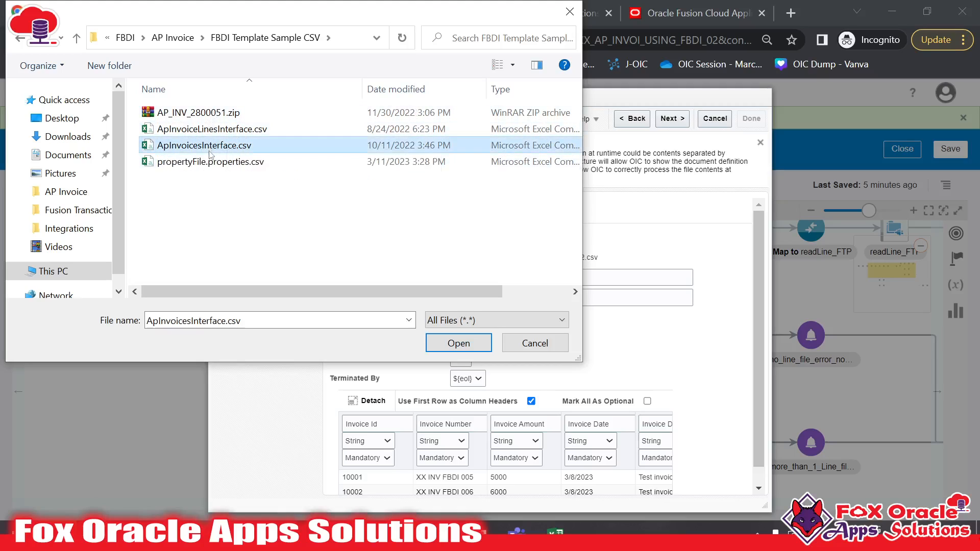
pyautogui.click(483, 353)
# Enter r as the record name and rs as the recordset name of the CSV schema
pyautogui.click(489, 274)
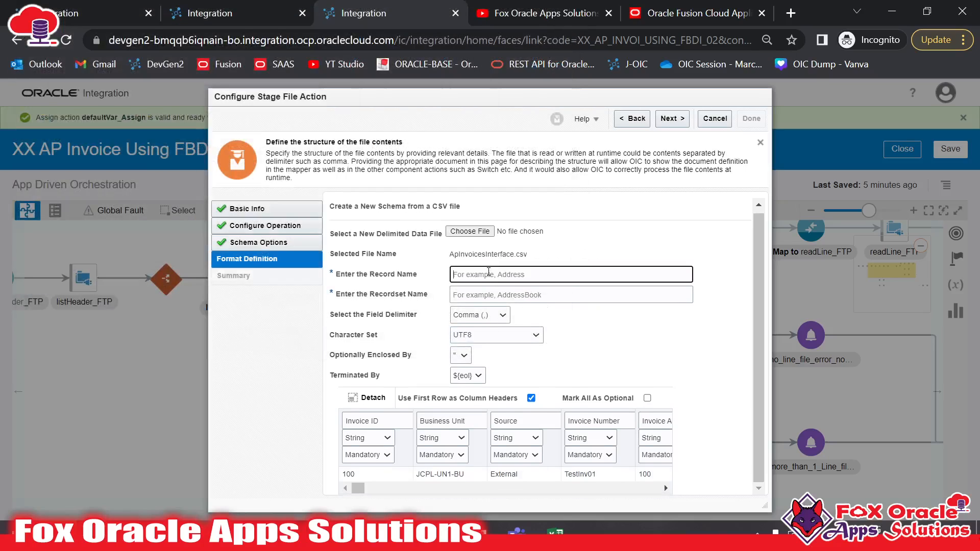
pyautogui.write('r')
pyautogui.rightClick(483, 271)
pyautogui.click(476, 293)
pyautogui.write('r')
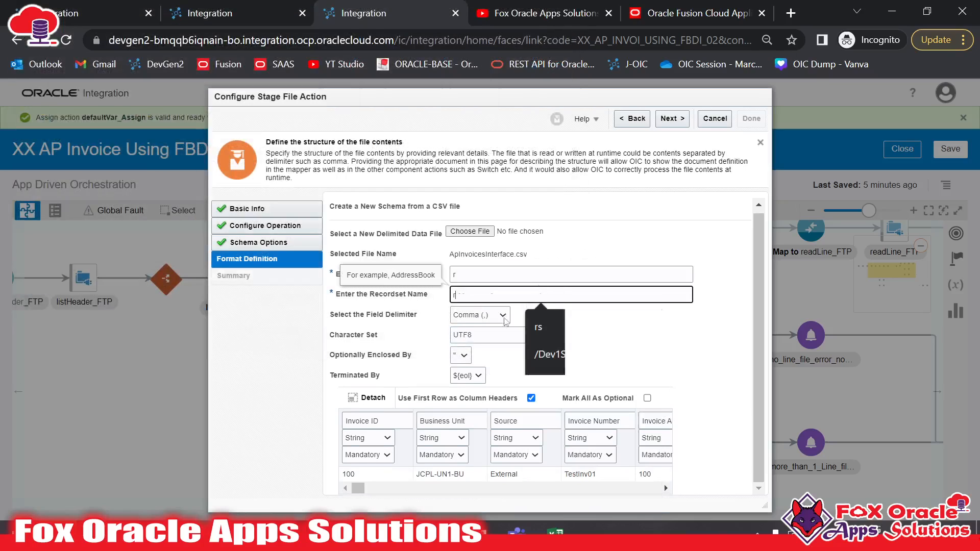
pyautogui.write('s')
pyautogui.click(591, 239)
pyautogui.moveTo(474, 275); pyautogui.dragTo(442, 273)
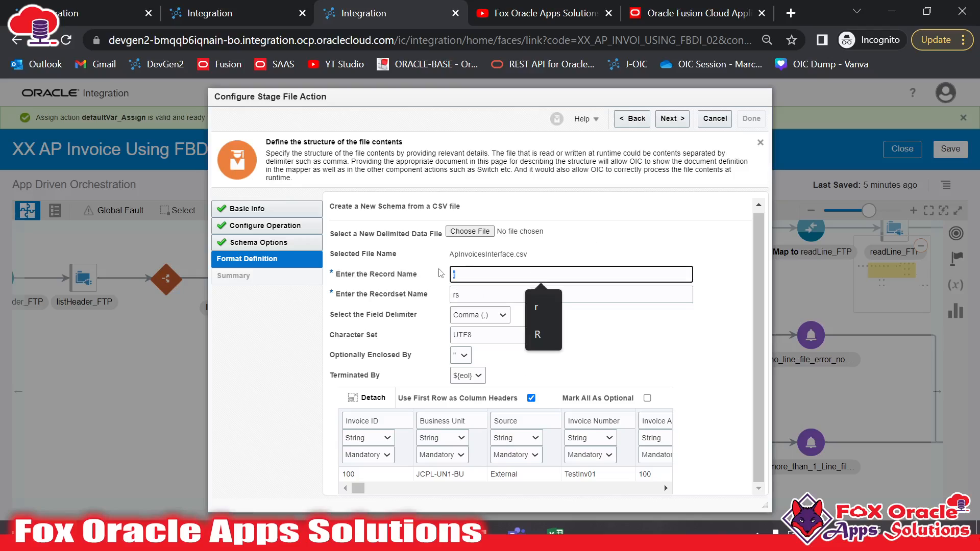
pyautogui.click(469, 292)
# Mark all columns as optional except Invoice ID, which is set to Mandatory, and finish the stage file configuration
pyautogui.click(644, 336)
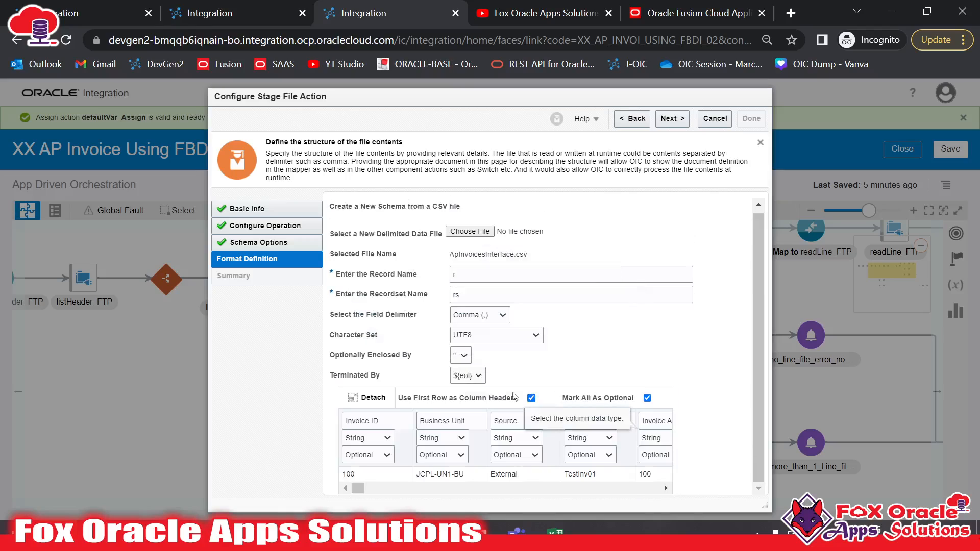
pyautogui.click(370, 454)
pyautogui.click(360, 475)
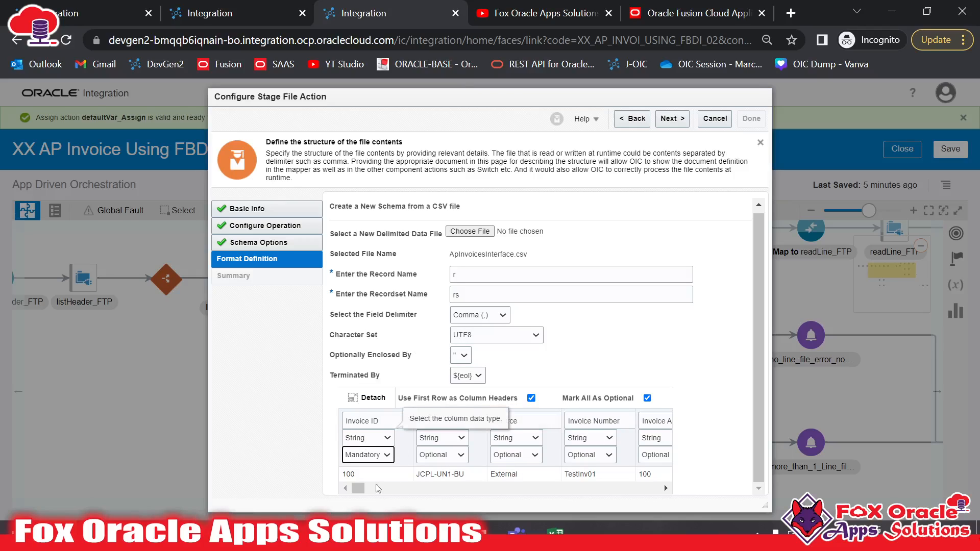
pyautogui.moveTo(358, 488); pyautogui.dragTo(485, 488)
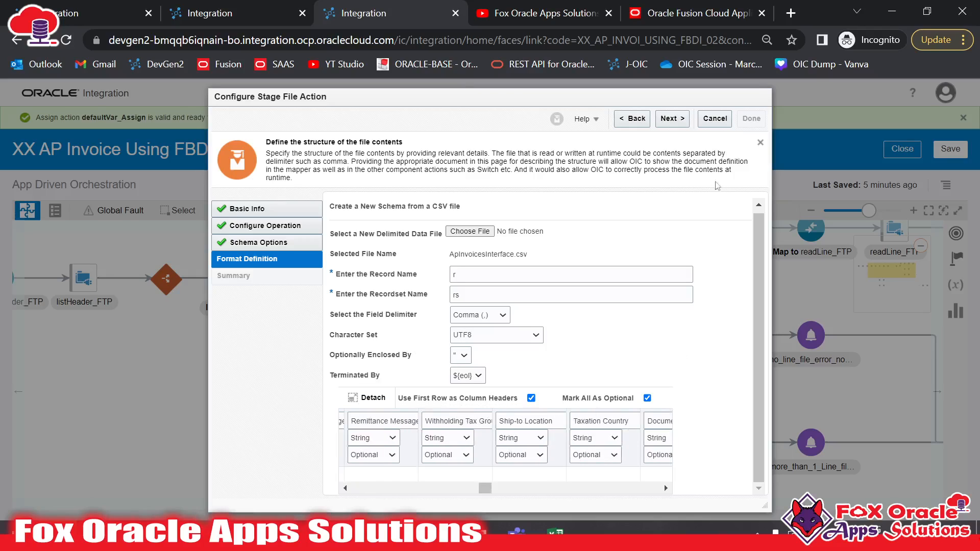
pyautogui.click(671, 118)
pyautogui.click(750, 118)
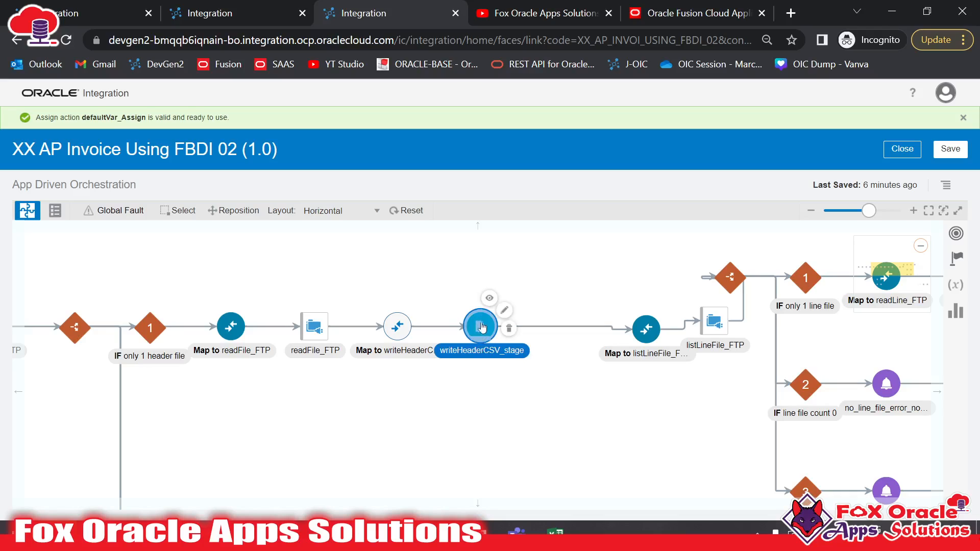
# Open the mapping to writeHeaderCSV_stage for editing
pyautogui.moveTo(437, 363); pyautogui.dragTo(472, 373)
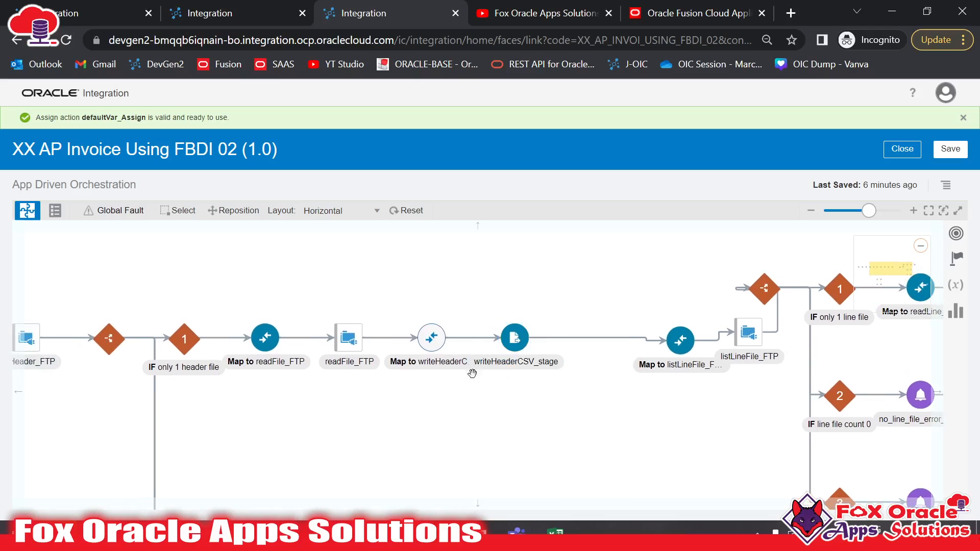
pyautogui.click(432, 337)
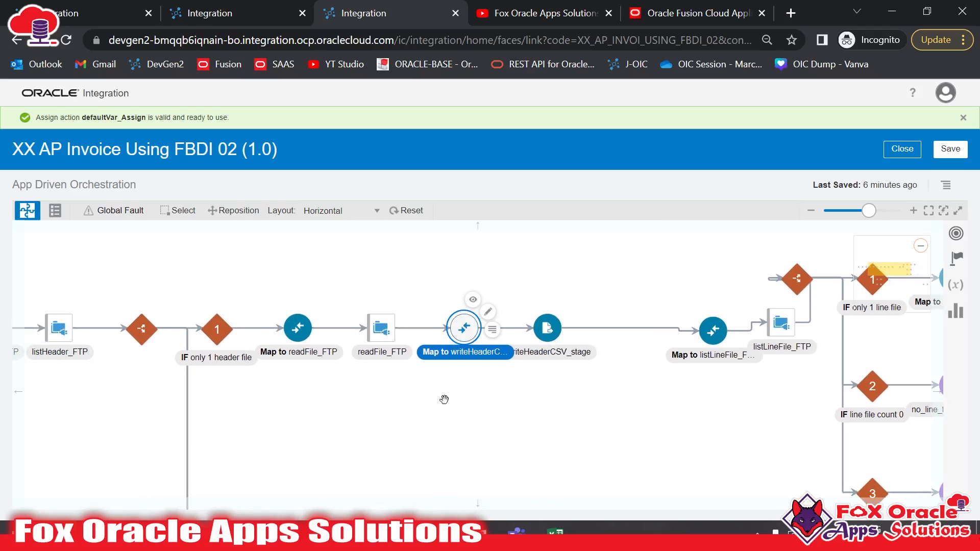
pyautogui.click(374, 331)
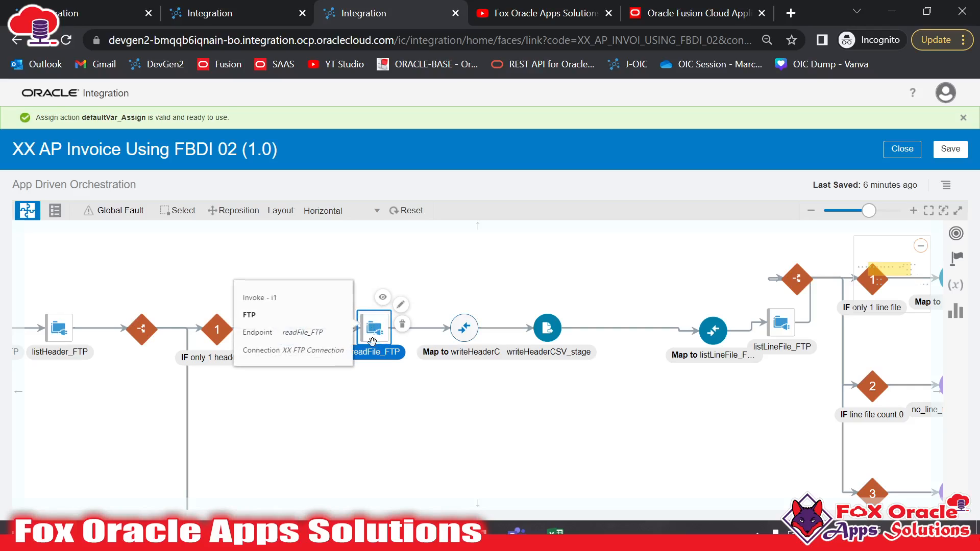
pyautogui.click(464, 327)
pyautogui.click(493, 313)
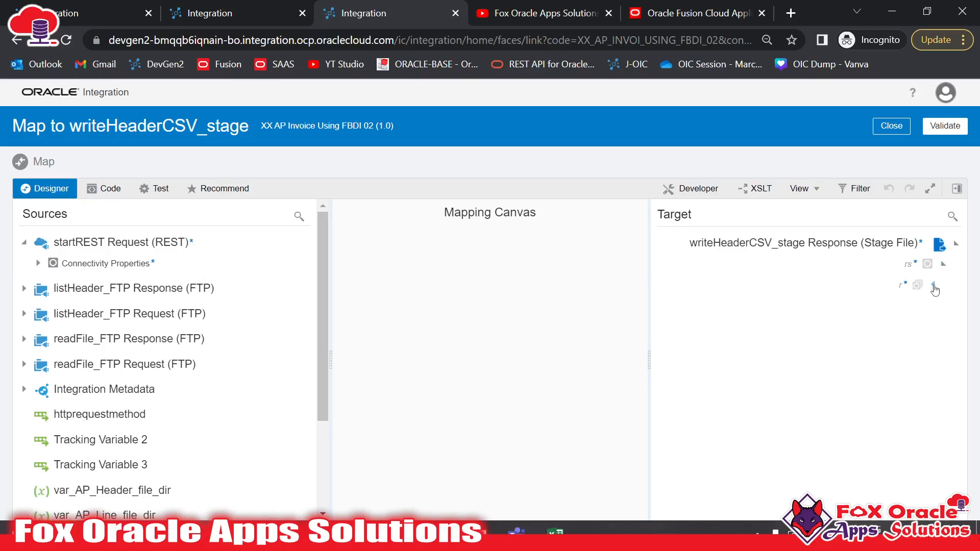
# Expand the target record r and the readFile_FTP Response source down to the fields of its record r
pyautogui.click(933, 286)
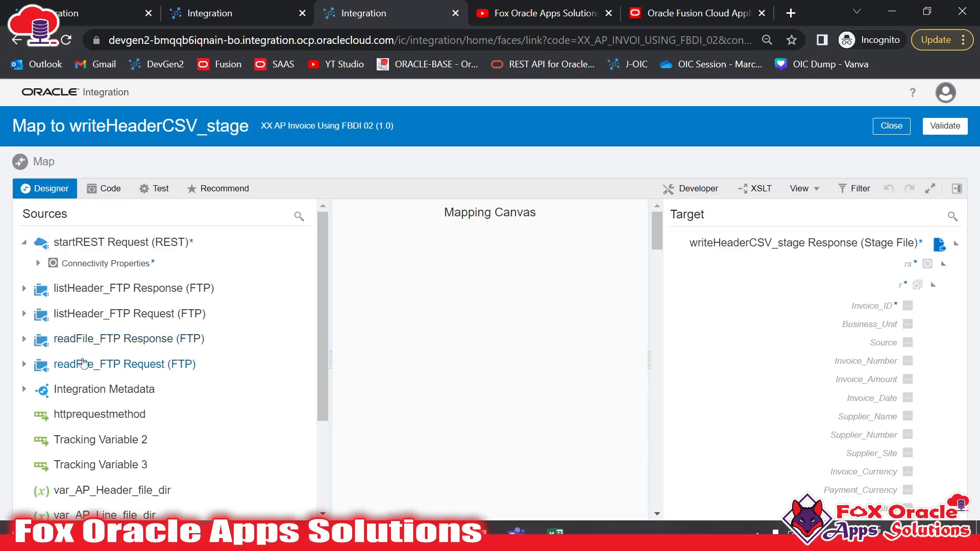
pyautogui.click(24, 339)
pyautogui.click(38, 359)
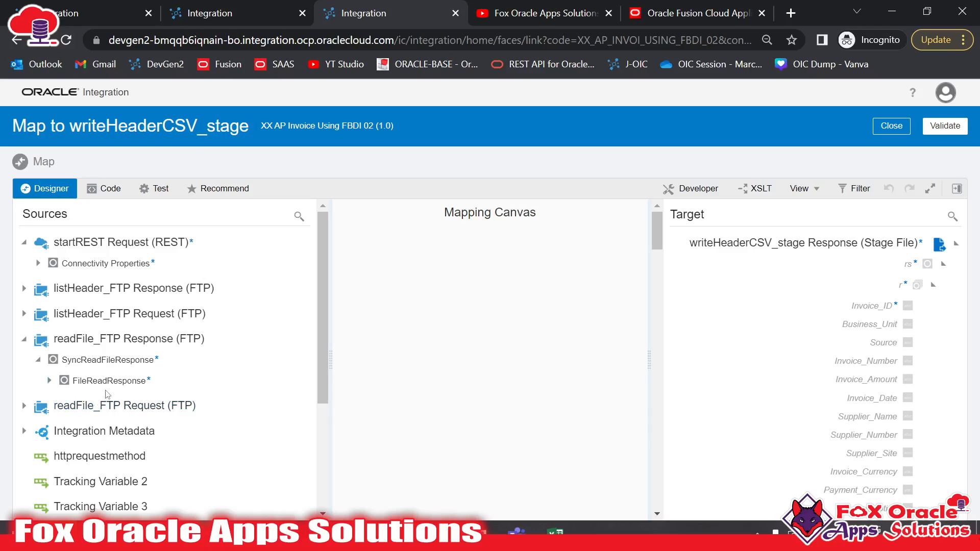
pyautogui.scroll(-1, 127, 364)
pyautogui.click(60, 344)
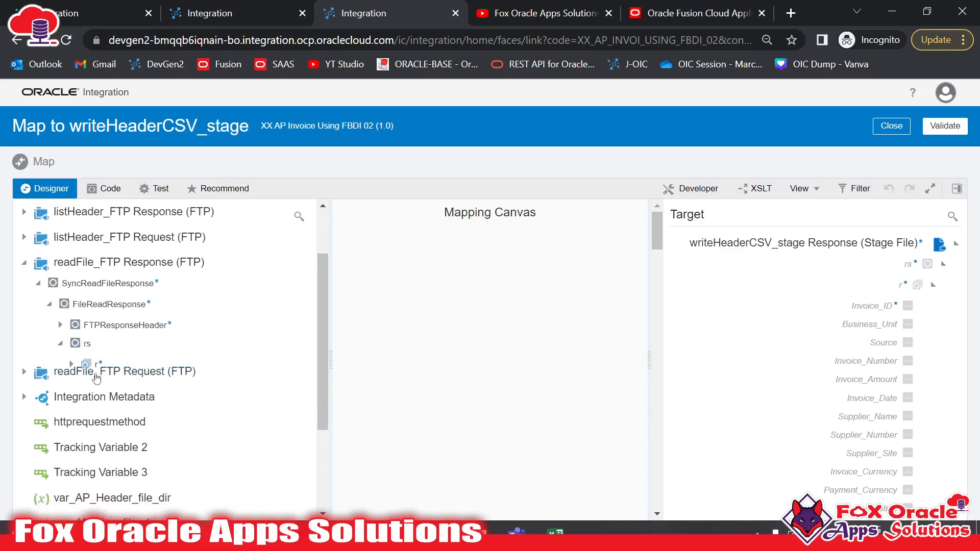
pyautogui.click(71, 365)
pyautogui.scroll(-1, 139, 378)
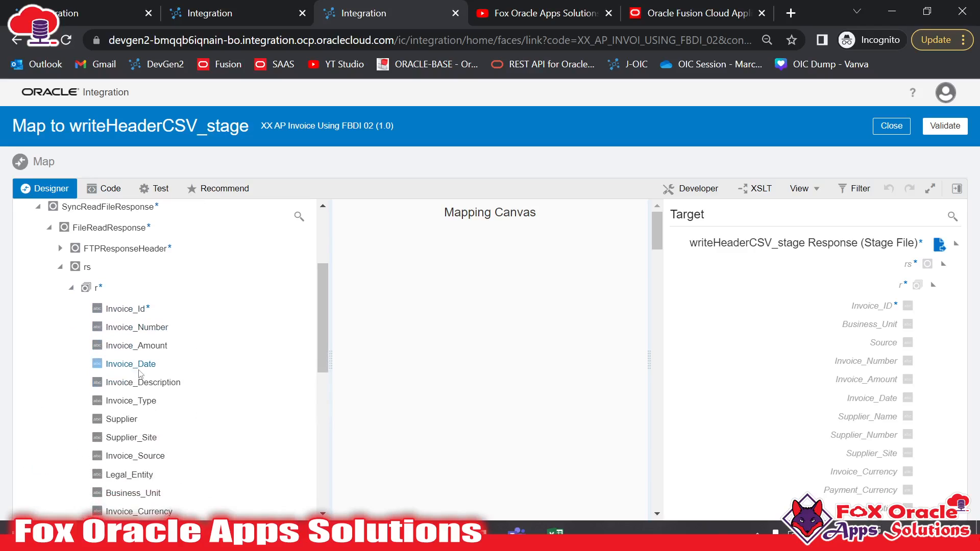
# Map the source invoice ID, number, amount and date to their matching target fields, and Invoice_Description to Description
pyautogui.moveTo(125, 308); pyautogui.dragTo(871, 305)
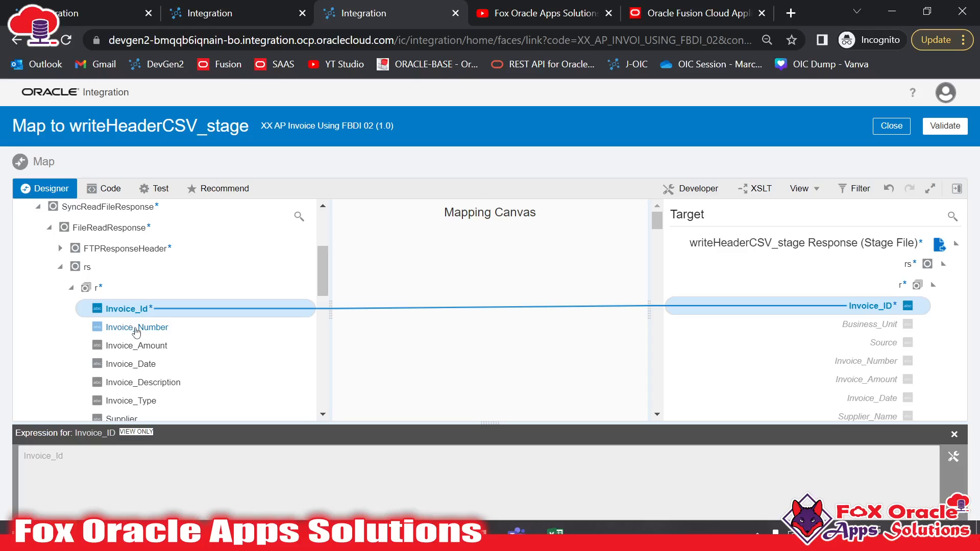
pyautogui.moveTo(136, 329); pyautogui.dragTo(863, 368)
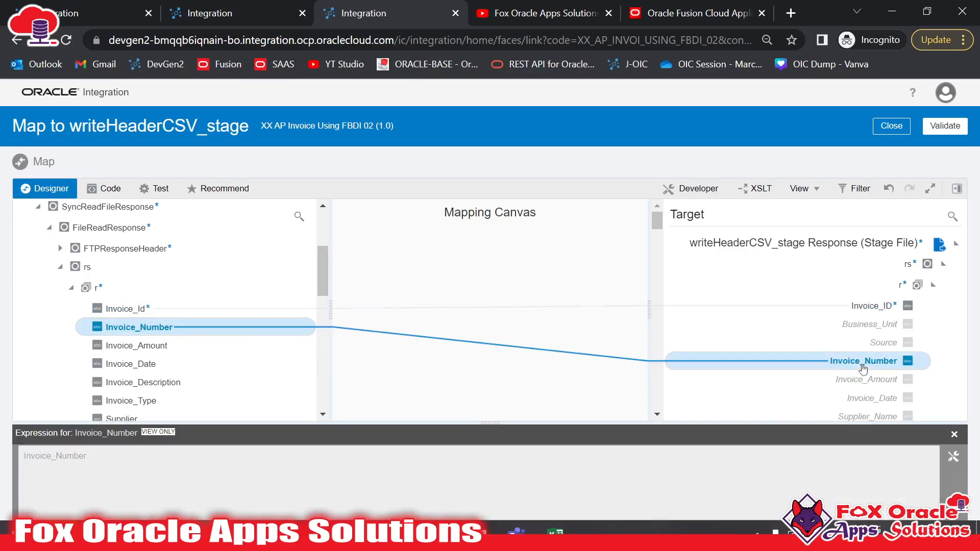
pyautogui.scroll(-1, 863, 368)
pyautogui.moveTo(159, 355); pyautogui.dragTo(842, 303)
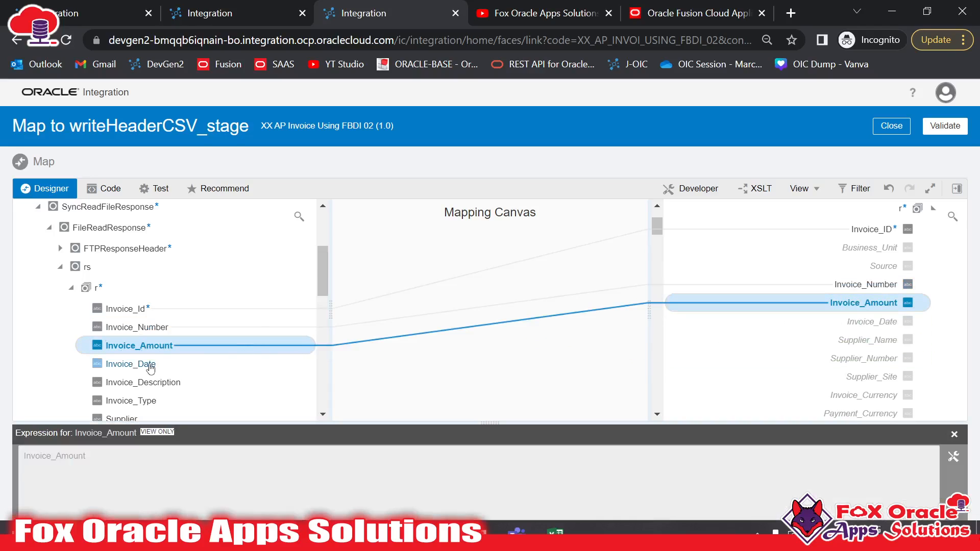
pyautogui.moveTo(150, 365); pyautogui.dragTo(755, 322)
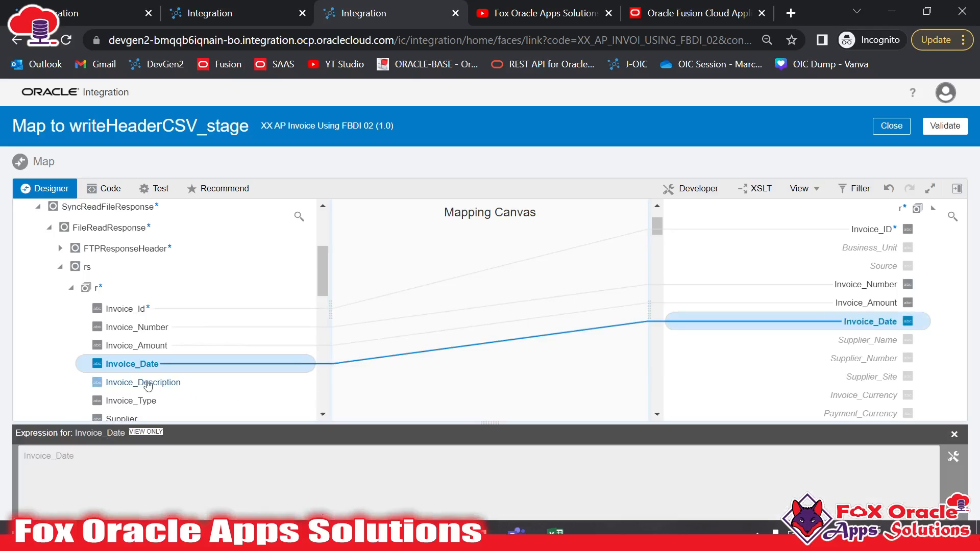
pyautogui.moveTo(146, 388); pyautogui.dragTo(748, 358)
pyautogui.scroll(-3, 756, 358)
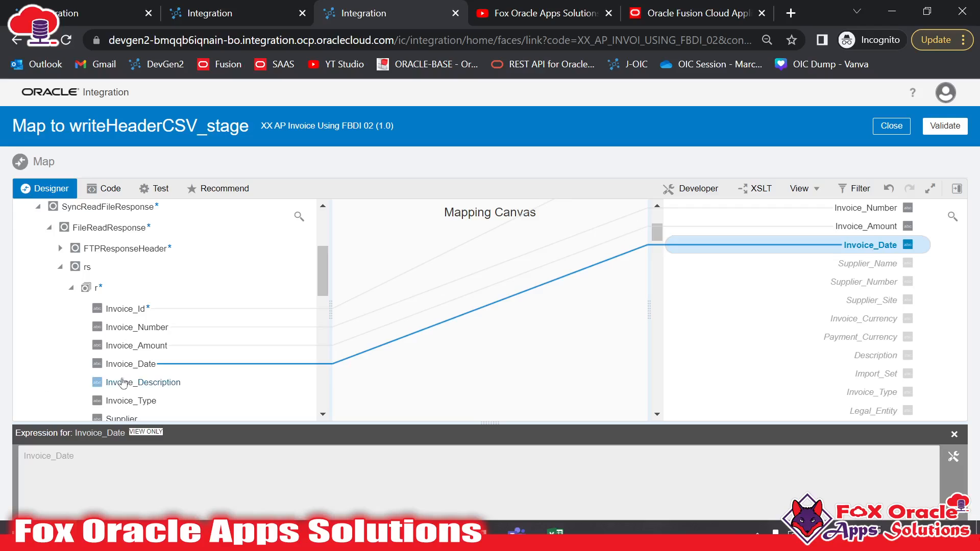
pyautogui.moveTo(123, 382); pyautogui.dragTo(785, 360)
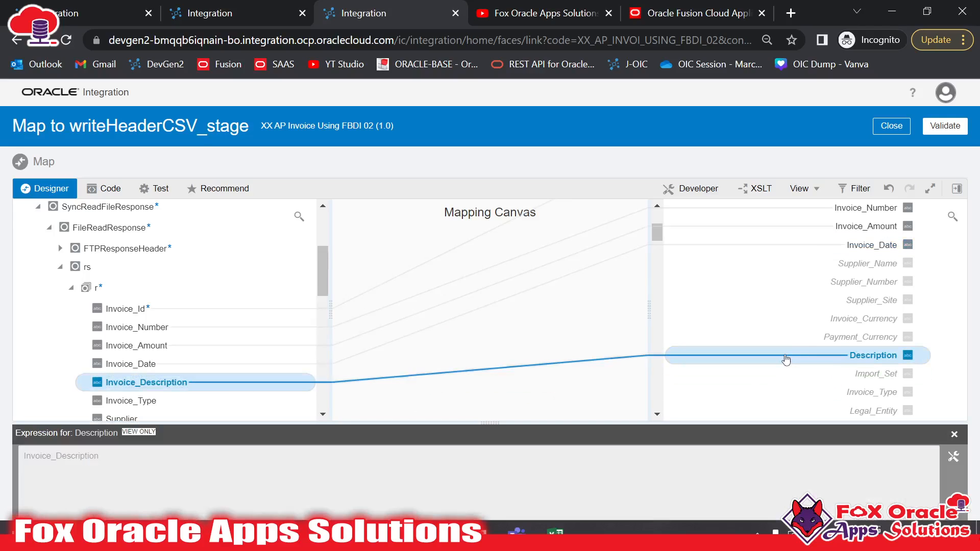
# Map the source variable var_import_set to the target field Import_Set
pyautogui.scroll(-6, 786, 360)
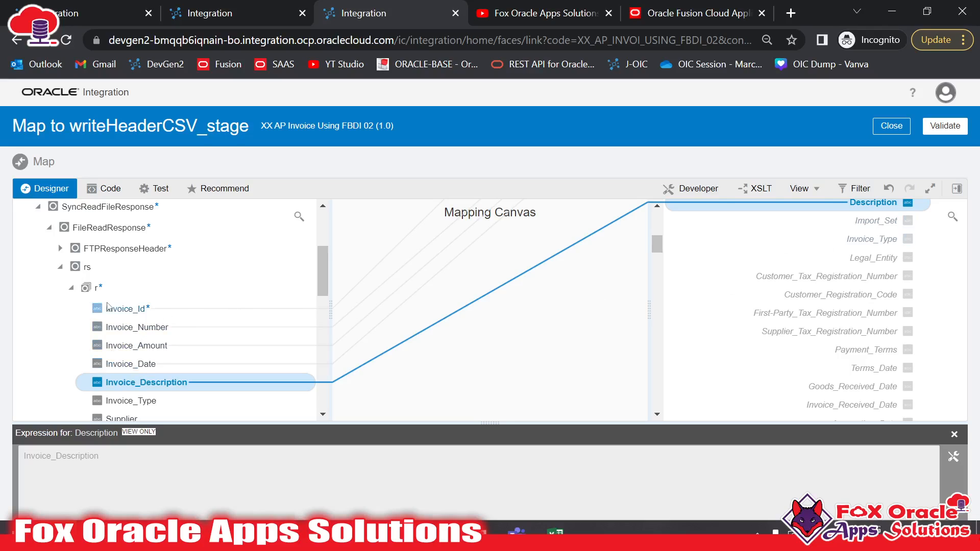
pyautogui.scroll(-10, 132, 369)
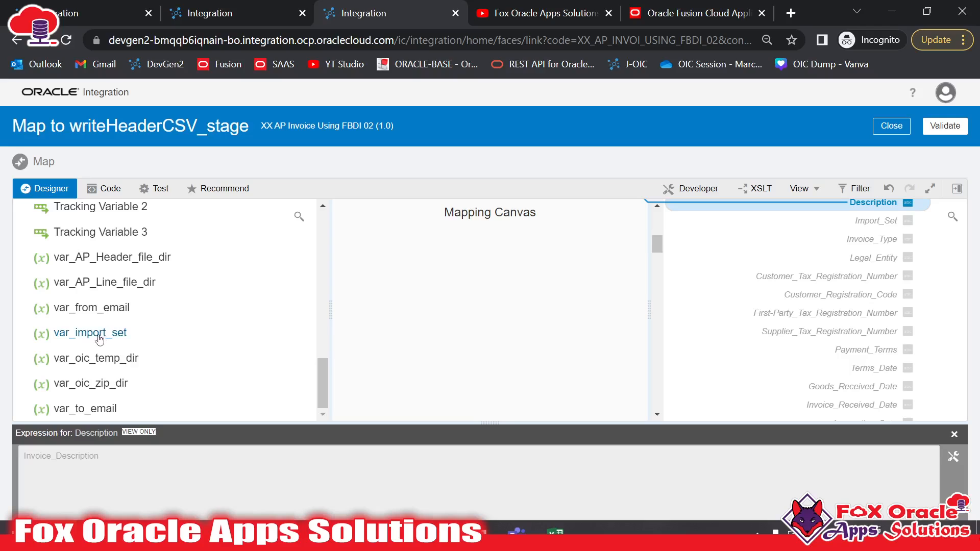
pyautogui.moveTo(98, 340); pyautogui.dragTo(834, 221)
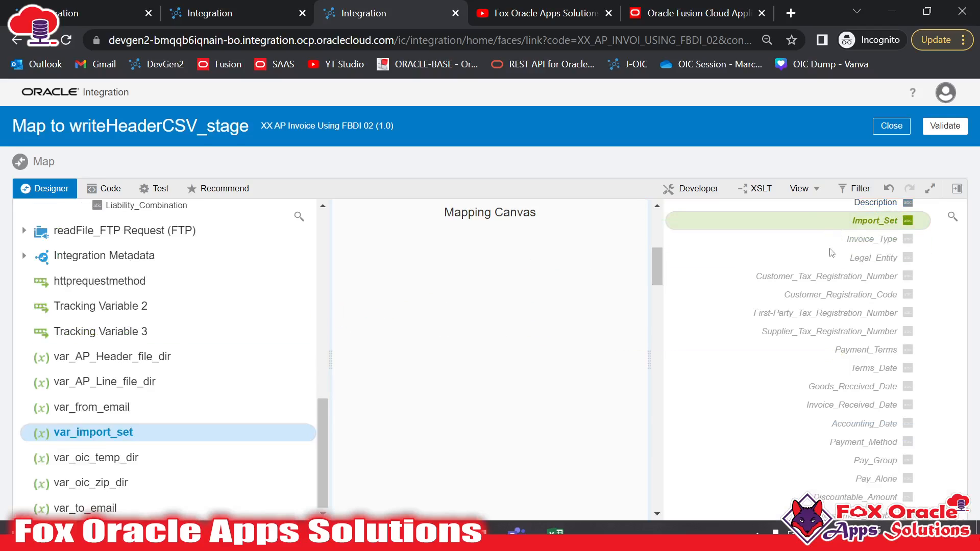
pyautogui.scroll(3, 245, 334)
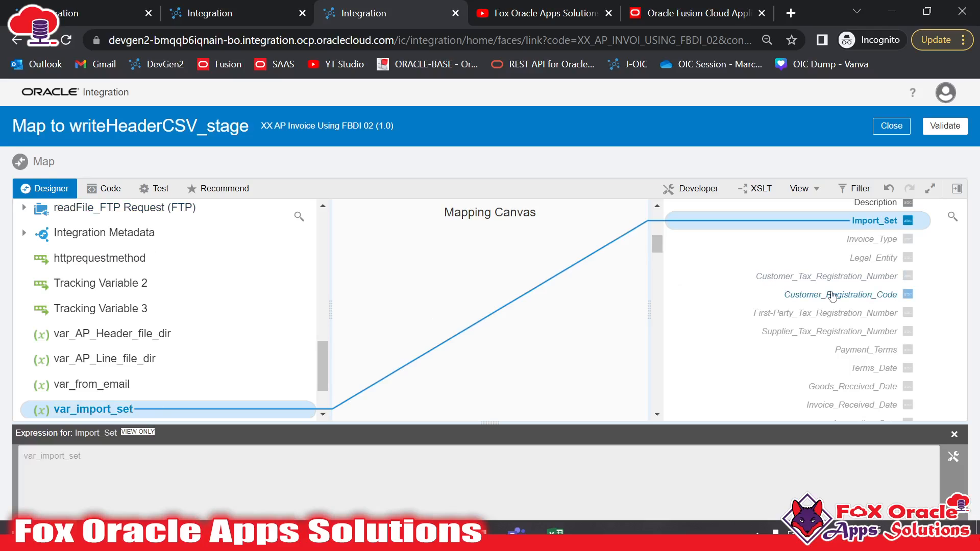
pyautogui.scroll(-3, 285, 315)
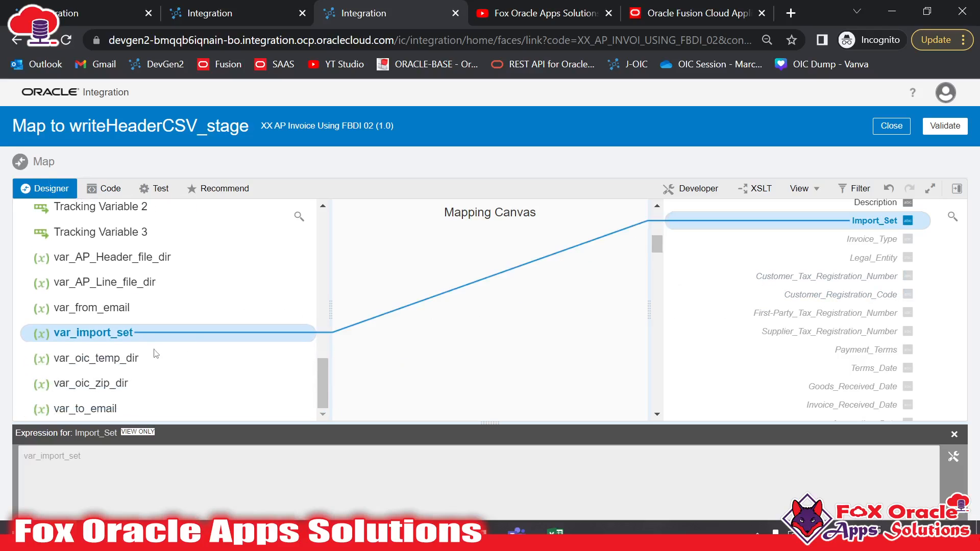
# Switch to Notepad++ to review the mandatory AP_INVOICES_INTERFACE header fields, and return to the mapping in the browser
pyautogui.scroll(3, 285, 315)
pyautogui.scroll(8, 896, 329)
pyautogui.scroll(3, 895, 330)
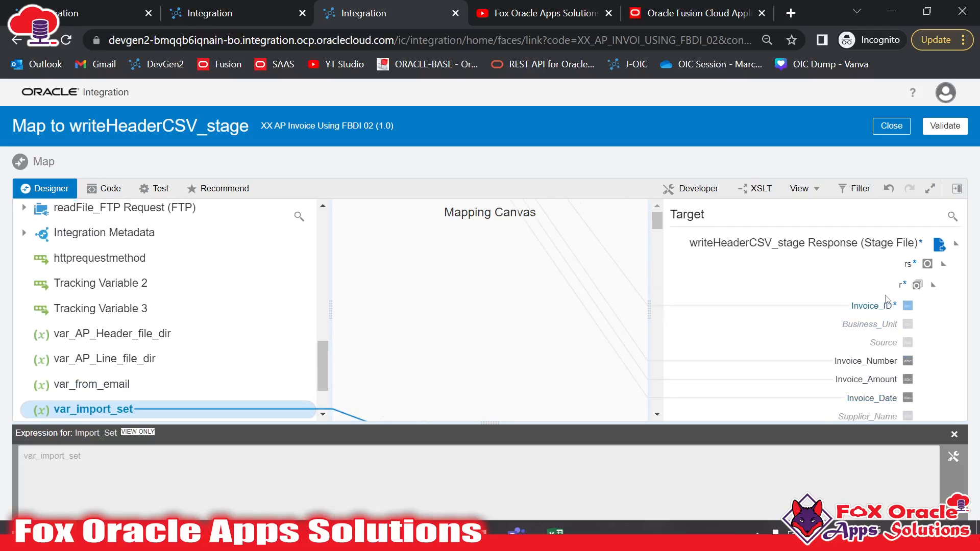
pyautogui.scroll(-3, 894, 352)
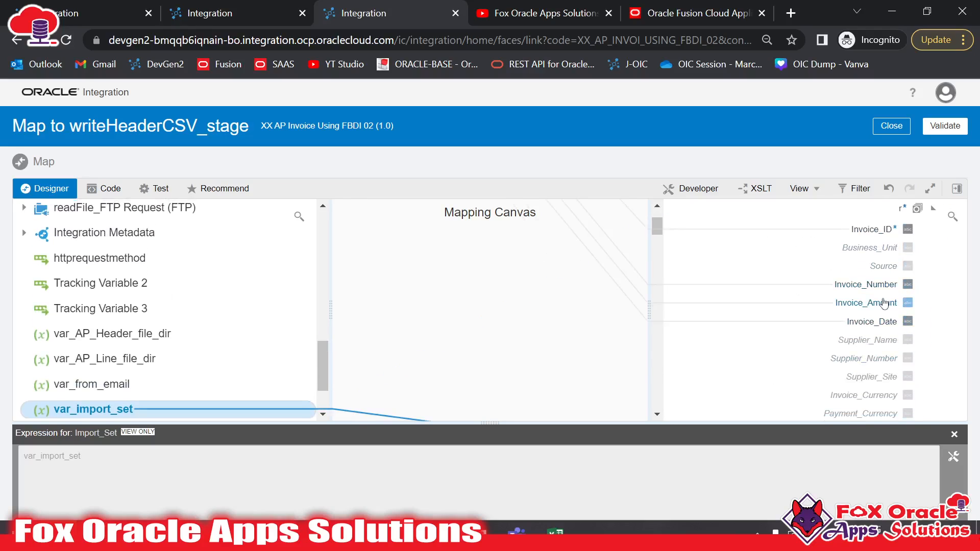
pyautogui.hotkey('alt', 'Tab')
pyautogui.scroll(10, 186, 326)
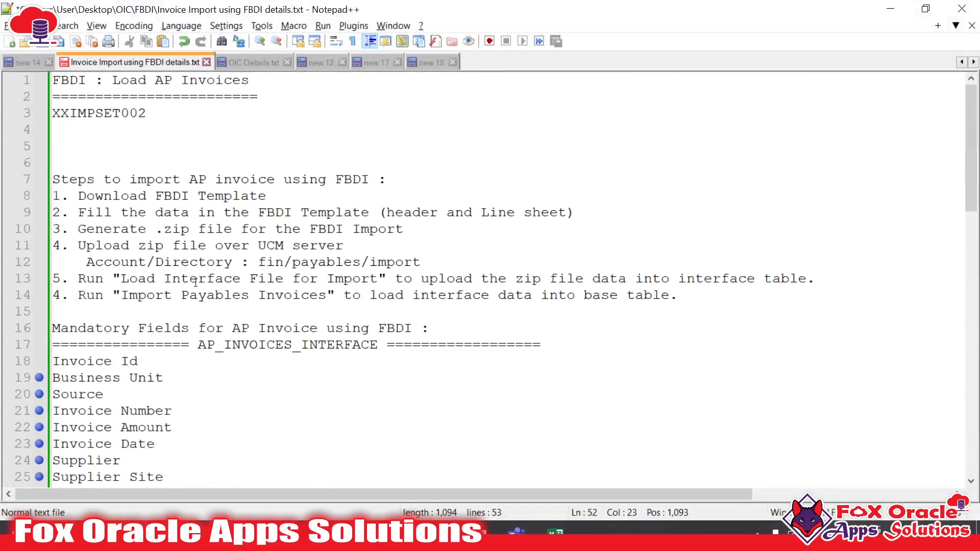
pyautogui.scroll(-2, 194, 281)
pyautogui.scroll(-2, 95, 269)
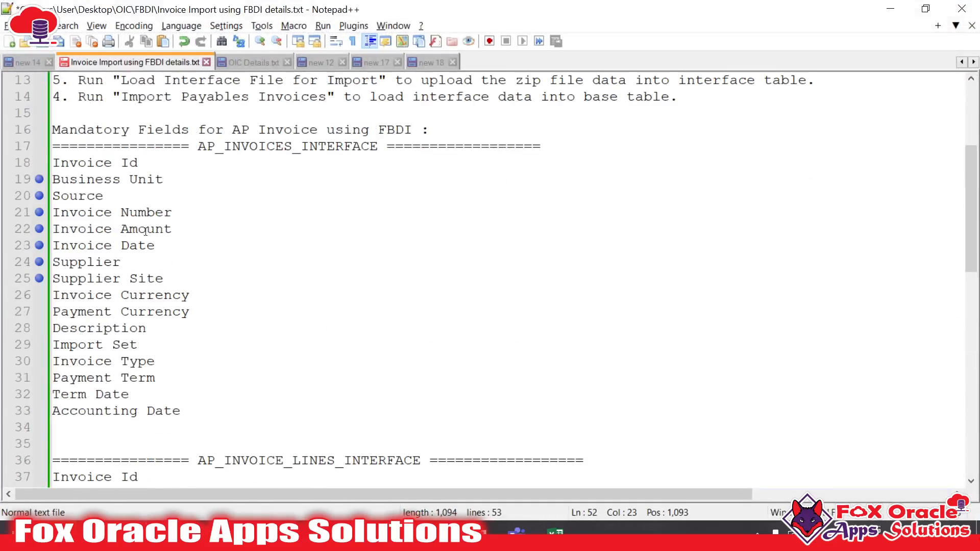
pyautogui.moveTo(196, 415); pyautogui.dragTo(50, 179)
pyautogui.click(179, 184)
pyautogui.click(87, 148)
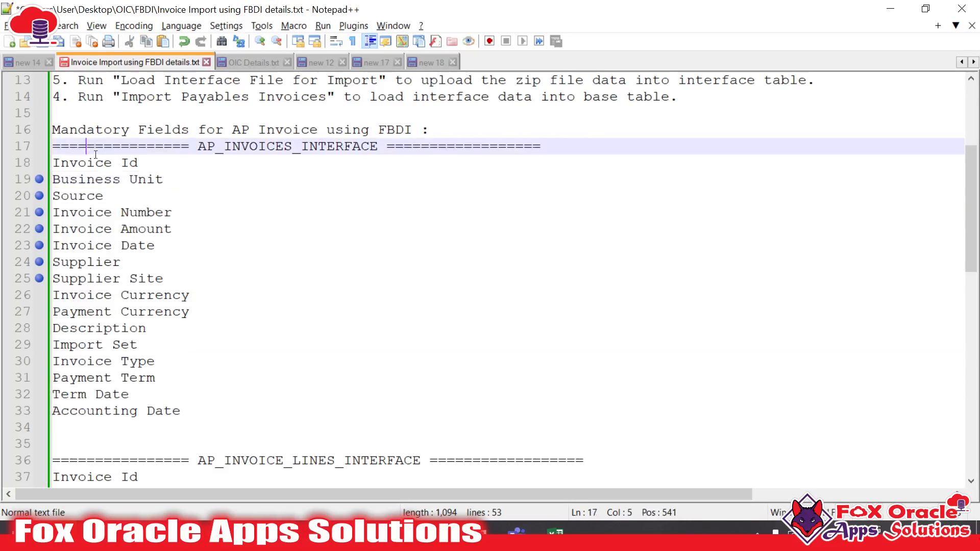
pyautogui.click(137, 180)
pyautogui.click(108, 203)
pyautogui.hotkey('alt', 'Tab')
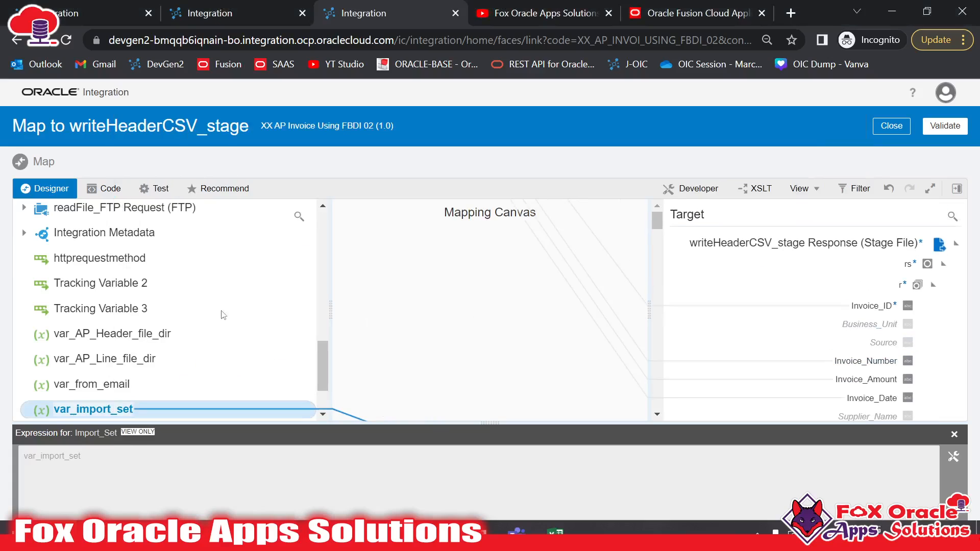
# Map the source Business_Unit to the target Business_Unit and Invoice_Source to Source
pyautogui.scroll(-2, 188, 315)
pyautogui.scroll(-5, 188, 314)
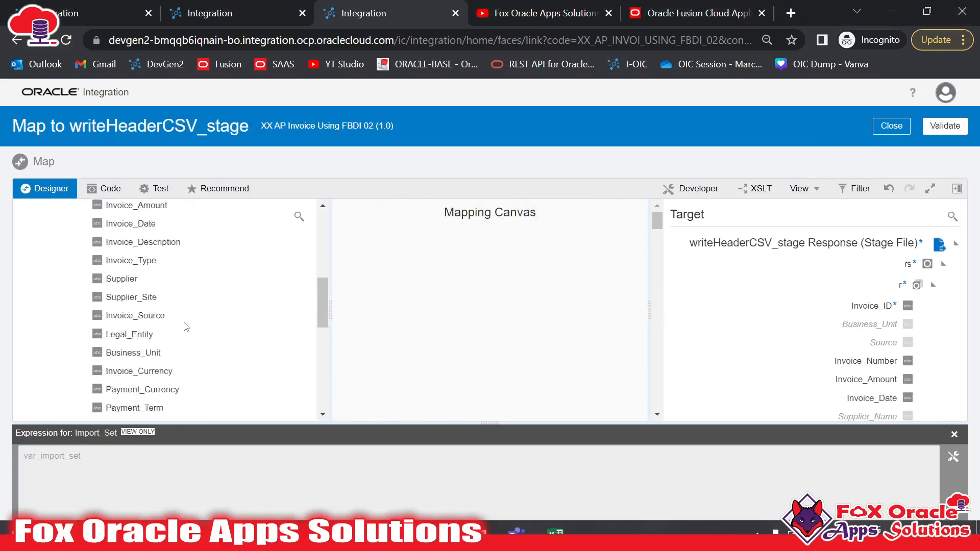
pyautogui.scroll(3, 143, 317)
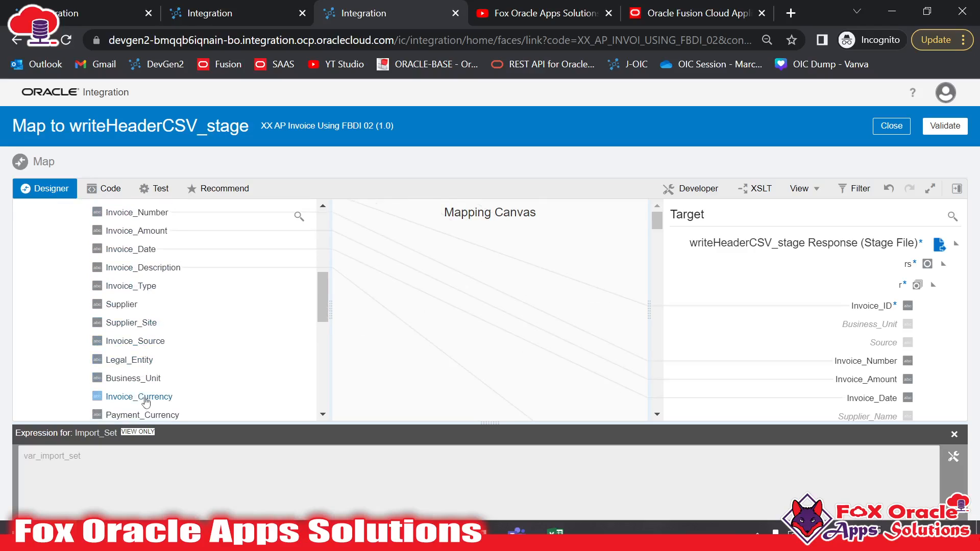
pyautogui.moveTo(135, 378); pyautogui.dragTo(868, 324)
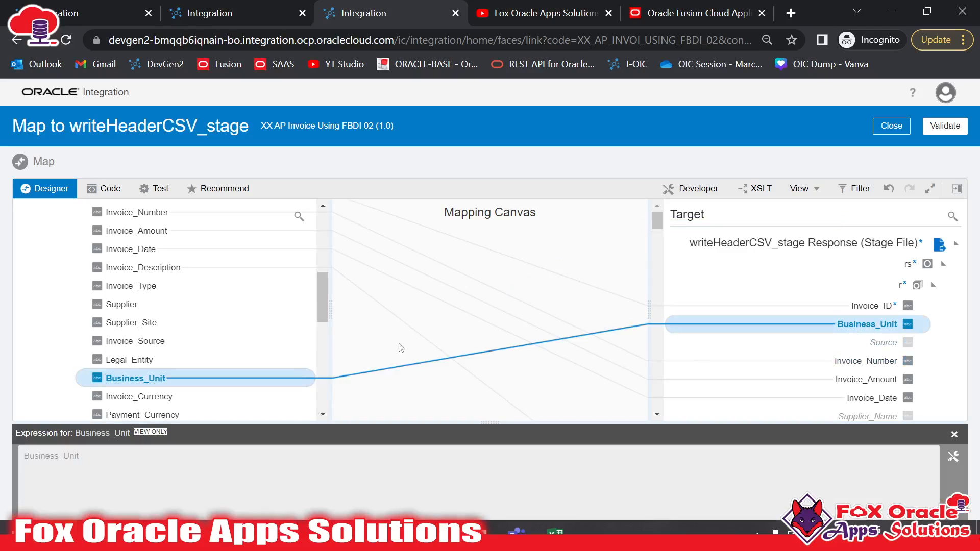
pyautogui.scroll(-3, 204, 326)
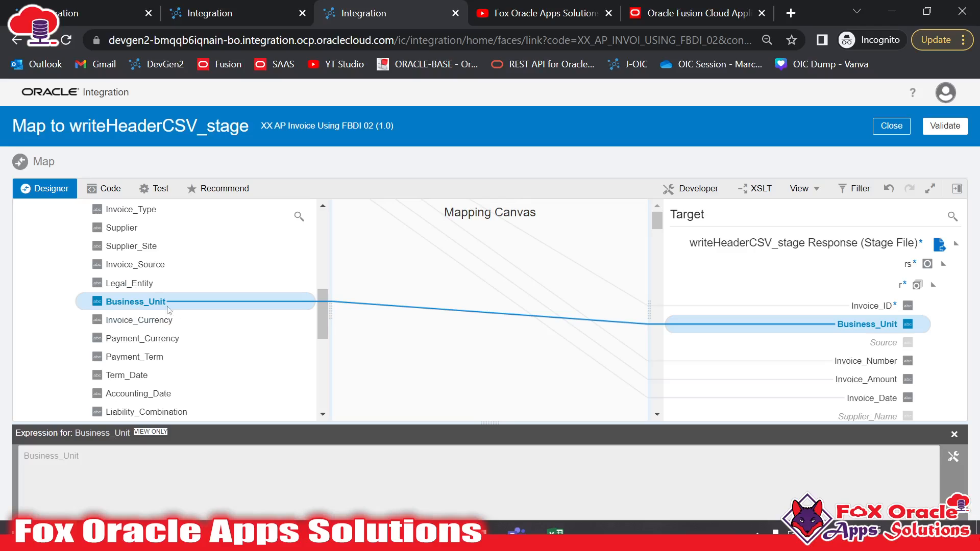
pyautogui.scroll(-3, 157, 283)
pyautogui.scroll(3, 176, 313)
pyautogui.scroll(3, 177, 313)
pyautogui.moveTo(145, 341); pyautogui.dragTo(885, 342)
# Map Supplier to Supplier_Name and Supplier_Site to the target Supplier_Site
pyautogui.scroll(-3, 680, 322)
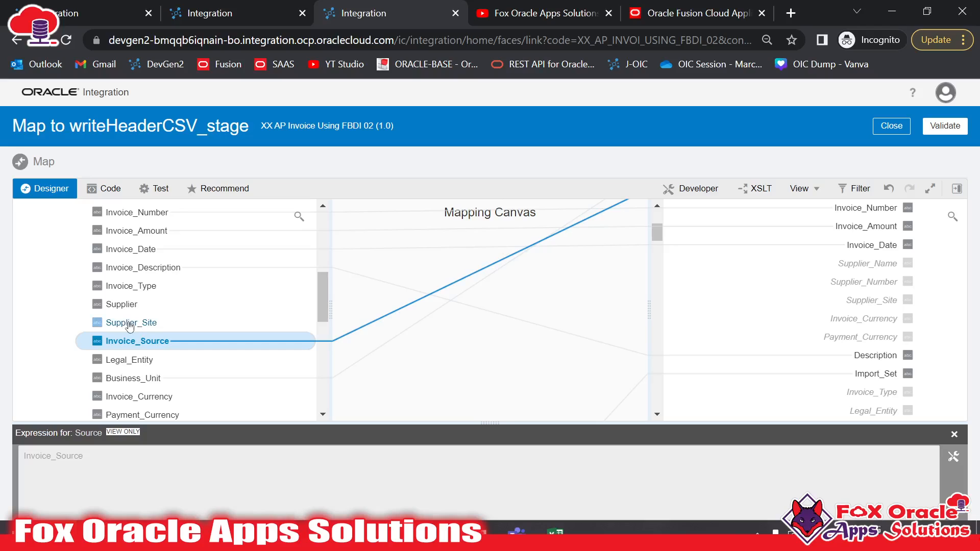
pyautogui.moveTo(125, 304); pyautogui.dragTo(772, 264)
pyautogui.moveTo(207, 325); pyautogui.dragTo(847, 305)
# Map the source Invoice_Currency and Payment_Currency to the target fields of the same names
pyautogui.scroll(-2, 907, 281)
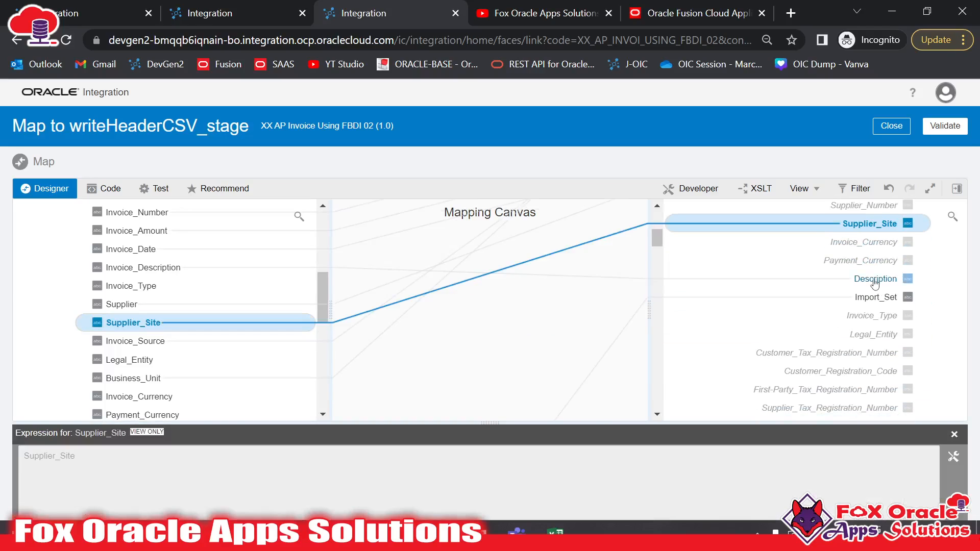
pyautogui.scroll(3, 158, 317)
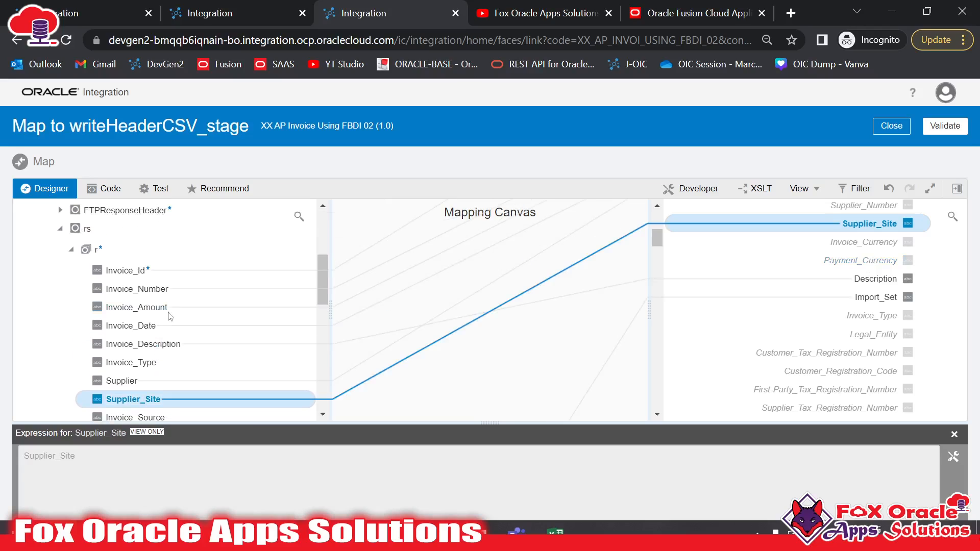
pyautogui.scroll(-5, 179, 324)
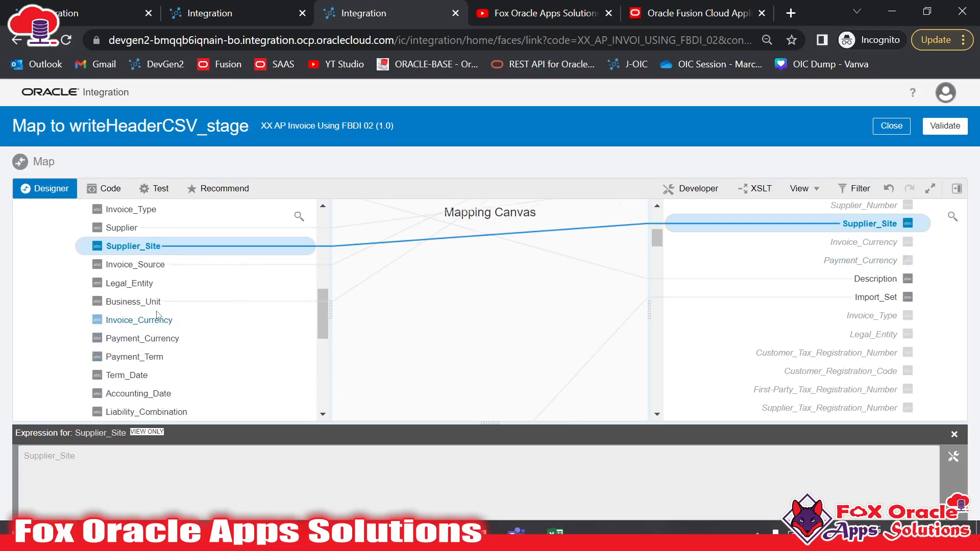
pyautogui.moveTo(176, 325); pyautogui.dragTo(816, 242)
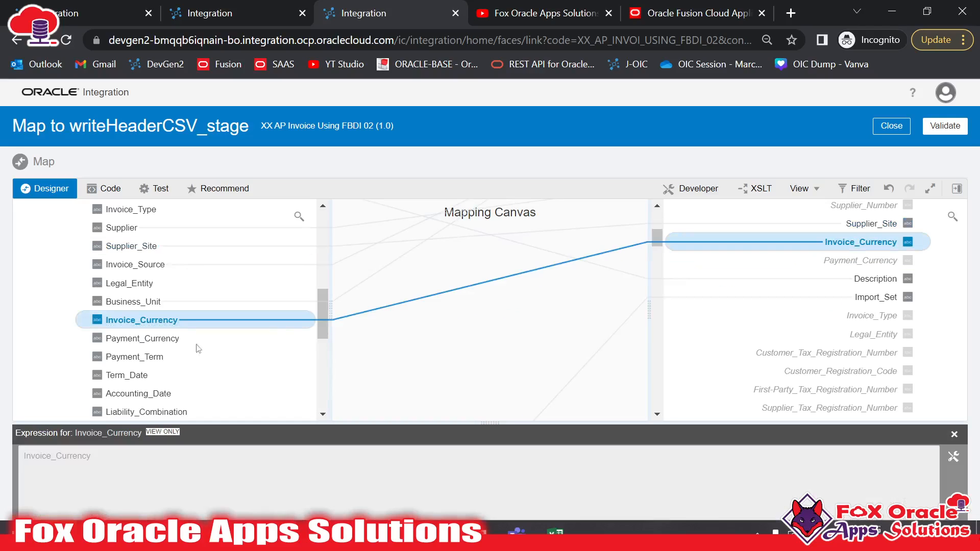
pyautogui.moveTo(146, 346); pyautogui.dragTo(786, 261)
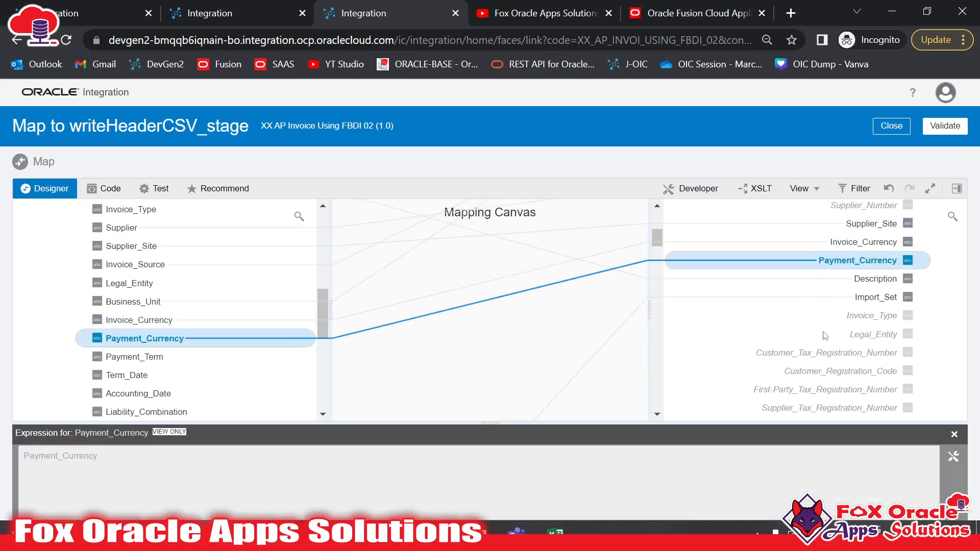
# Map the source Invoice_Type and Legal_Entity to their matching target fields
pyautogui.scroll(-2, 109, 378)
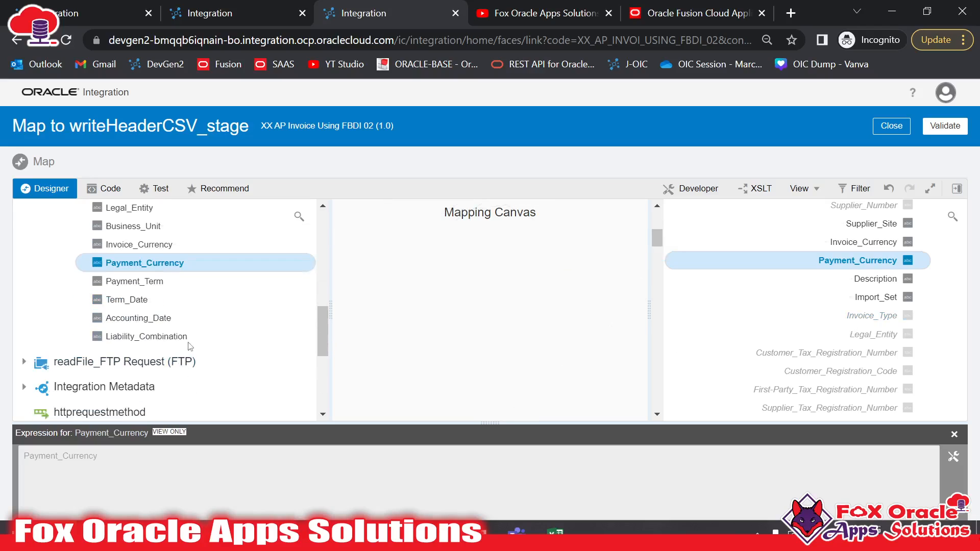
pyautogui.scroll(4, 197, 353)
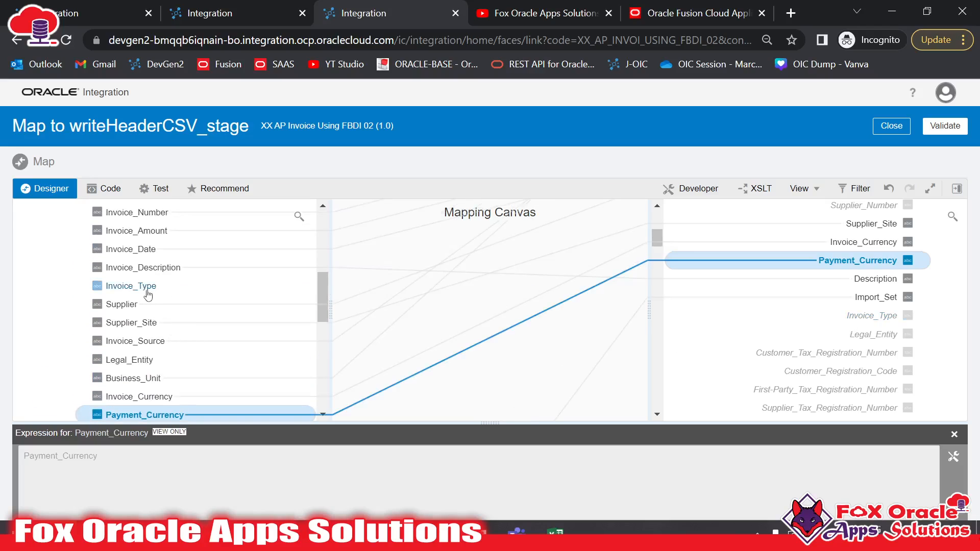
pyautogui.moveTo(148, 294); pyautogui.dragTo(844, 314)
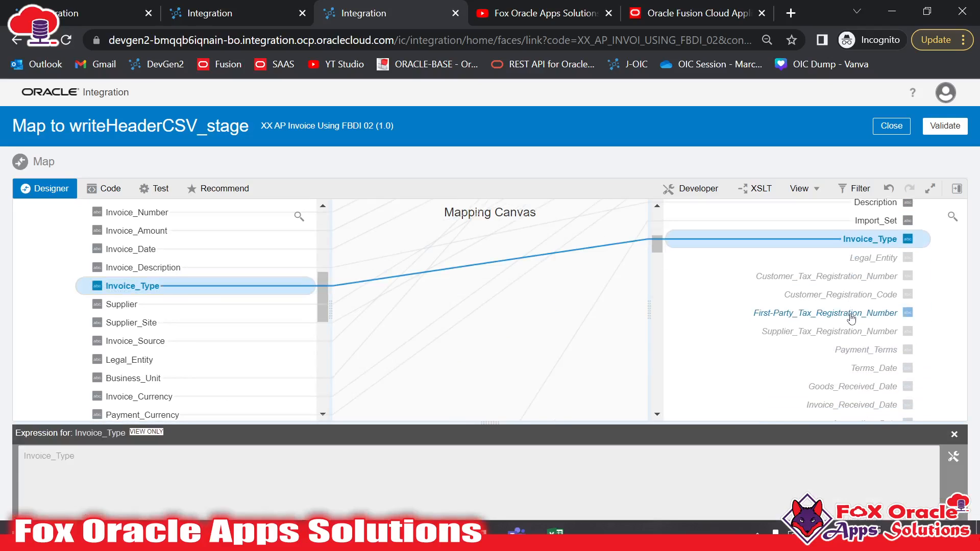
pyautogui.scroll(-2, 241, 332)
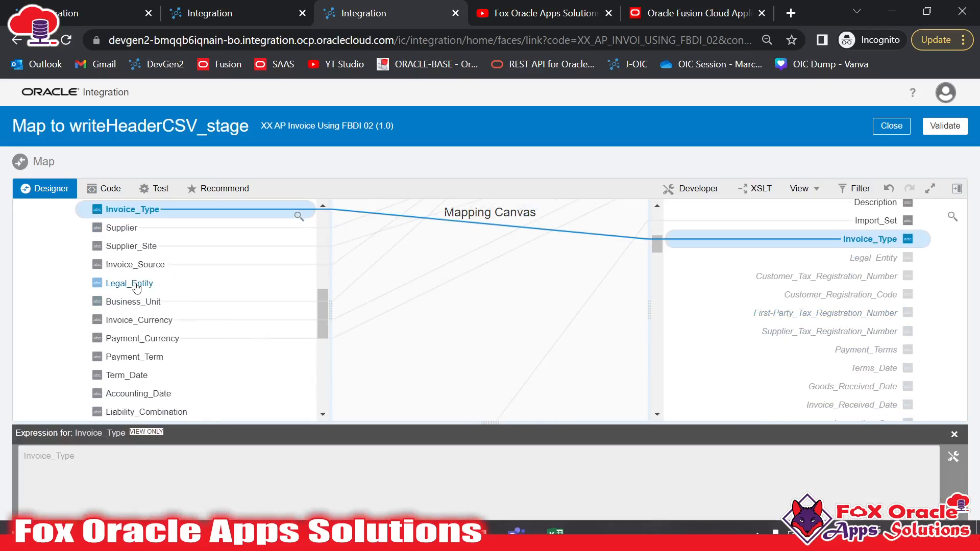
pyautogui.moveTo(137, 288); pyautogui.dragTo(845, 258)
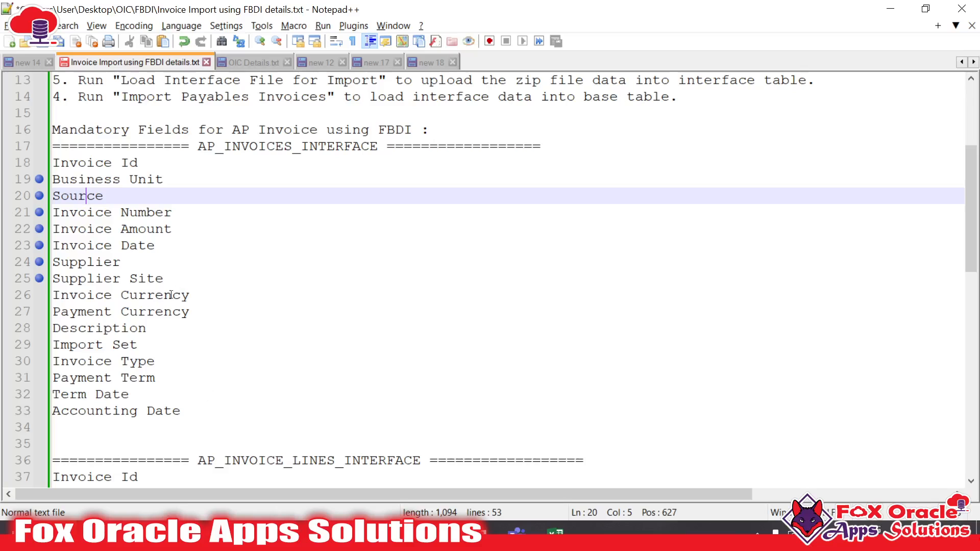
# Compare the mapped fields with the mandatory invoice header list in the Notepad++ notes and return to the mapping in the browser
pyautogui.click(95, 361)
pyautogui.click(97, 378)
pyautogui.click(102, 212)
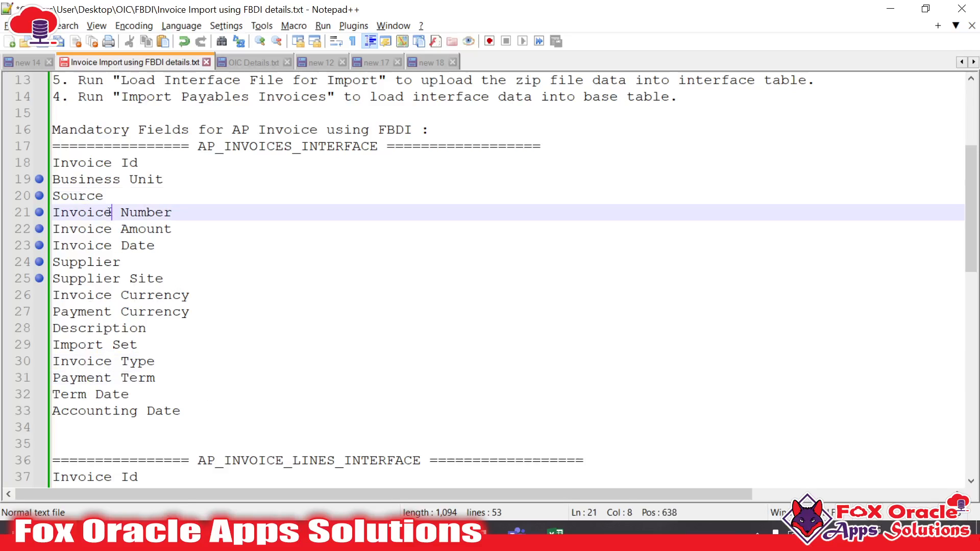
pyautogui.click(99, 163)
pyautogui.click(113, 246)
pyautogui.click(117, 312)
pyautogui.click(120, 361)
pyautogui.click(153, 395)
pyautogui.click(209, 427)
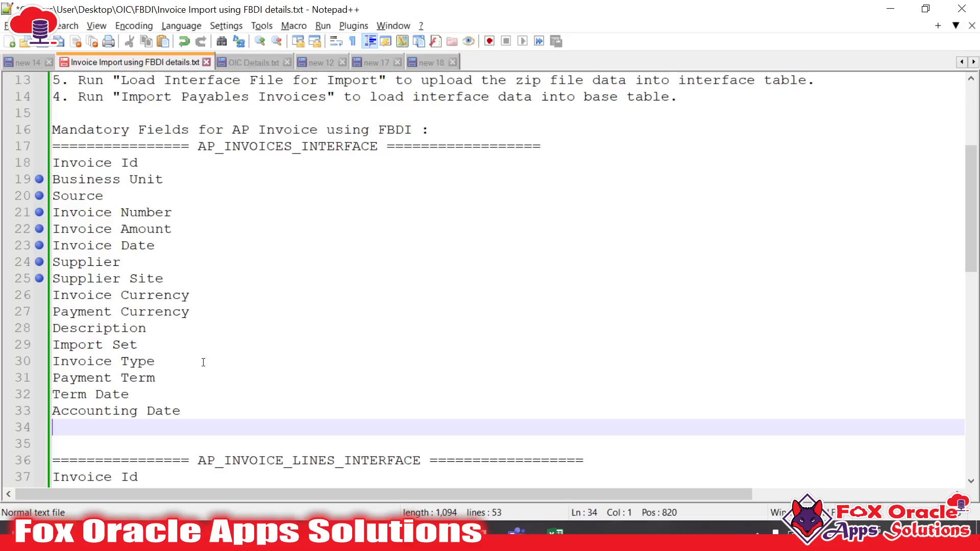
pyautogui.hotkey('alt', 'Tab')
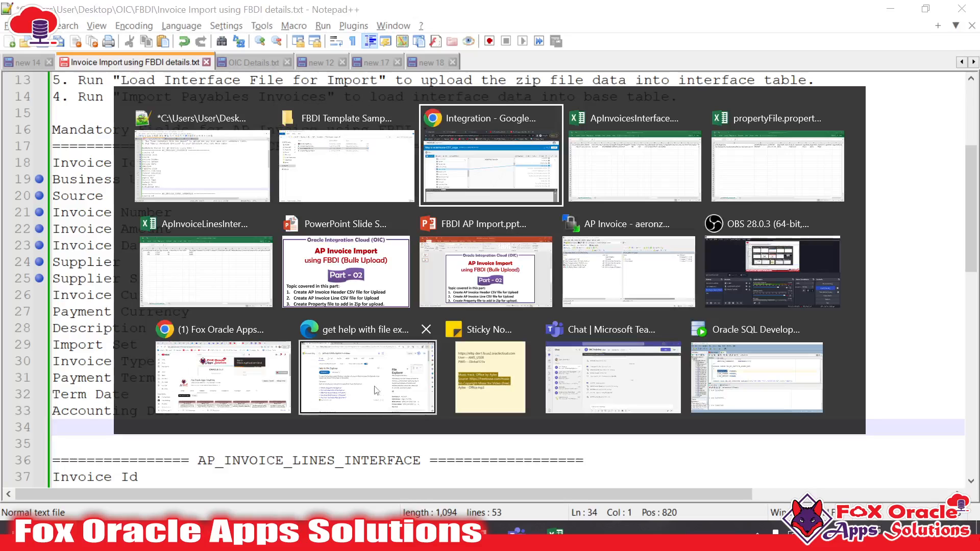
# Map Payment_Term to Payment_Terms, Term_Date to Terms_Date, and the source Accounting_Date to the target Accounting_Date
pyautogui.scroll(1, 182, 352)
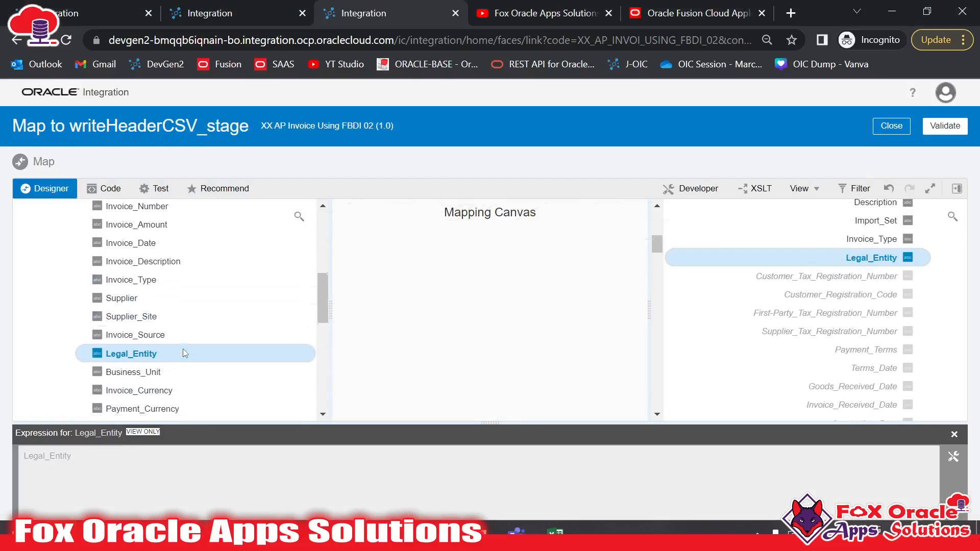
pyautogui.scroll(-3, 168, 337)
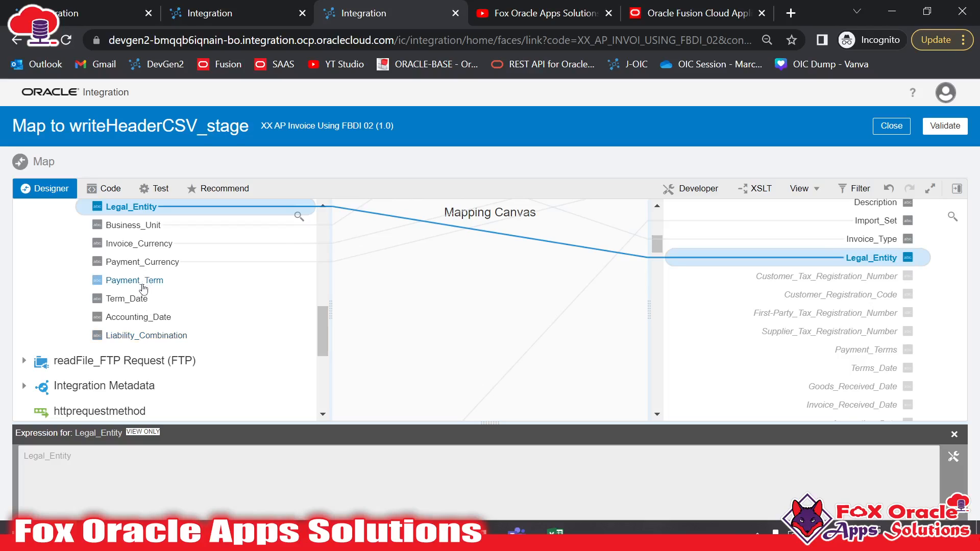
pyautogui.moveTo(143, 289); pyautogui.dragTo(874, 349)
pyautogui.scroll(-3, 867, 333)
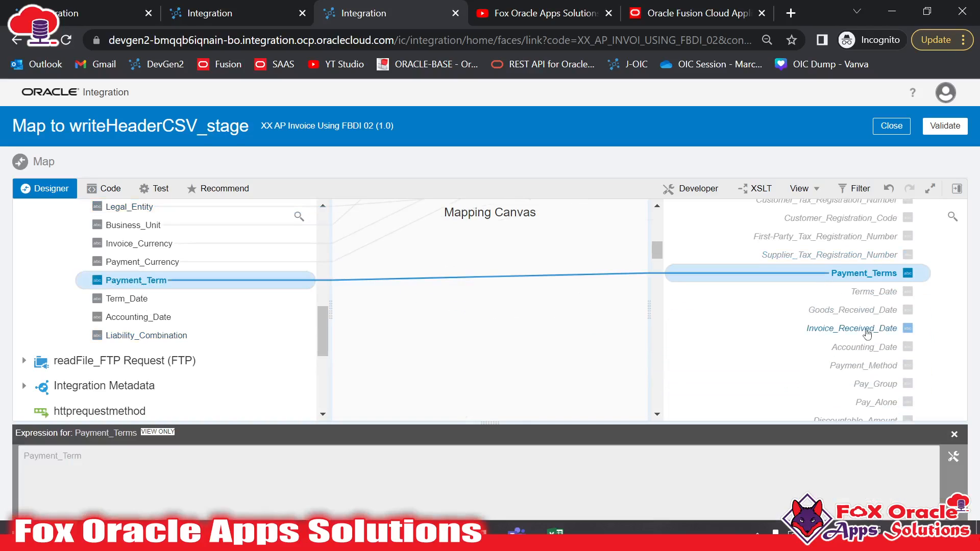
pyautogui.moveTo(153, 302); pyautogui.dragTo(789, 296)
pyautogui.scroll(-2, 852, 309)
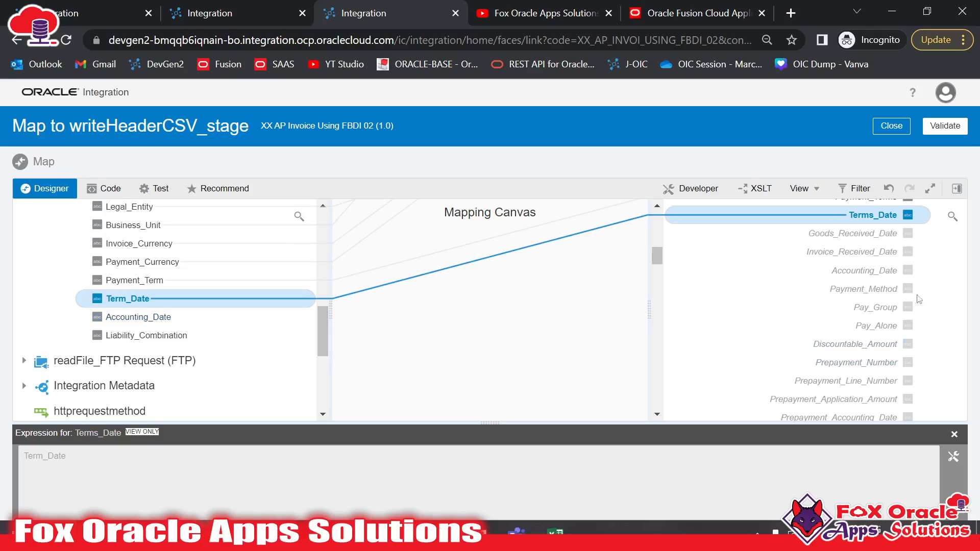
pyautogui.moveTo(144, 323); pyautogui.dragTo(775, 269)
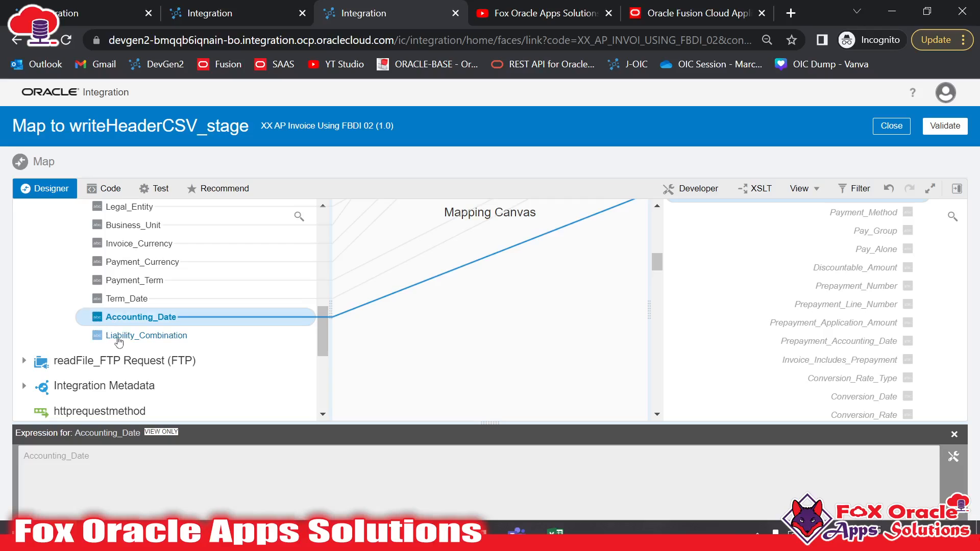
pyautogui.scroll(-3, 887, 337)
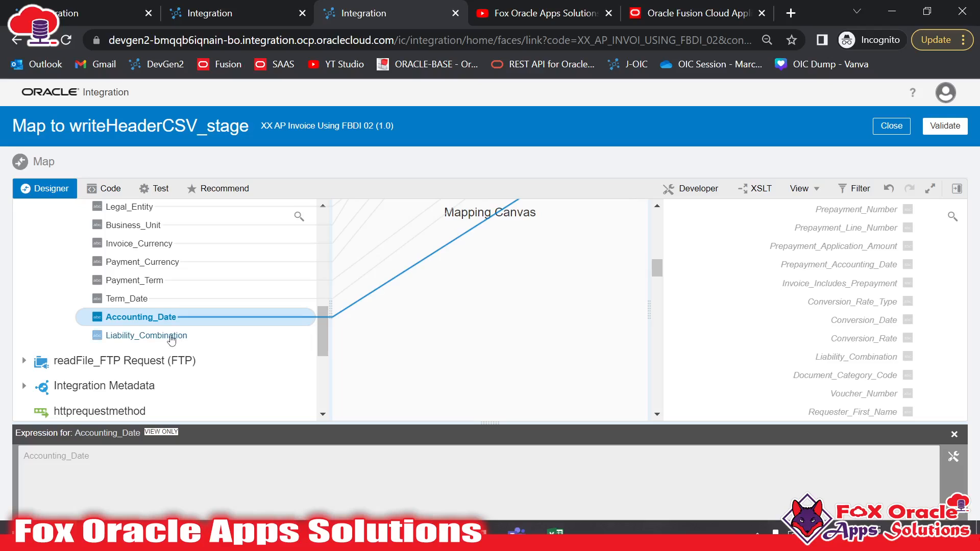
# Map the source Liability_Combination to the target field of the same name
pyautogui.moveTo(171, 339); pyautogui.dragTo(693, 360)
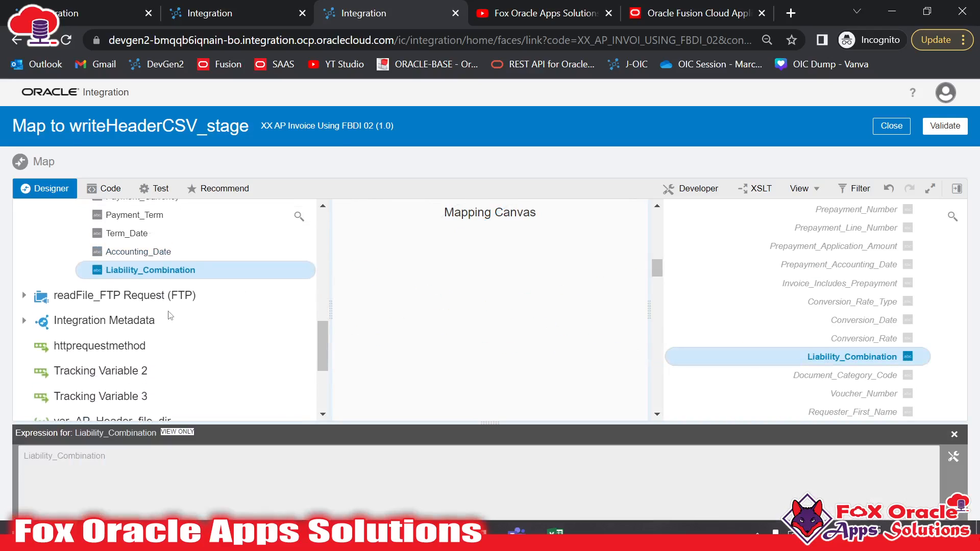
pyautogui.scroll(8, 173, 319)
pyautogui.scroll(12, 842, 322)
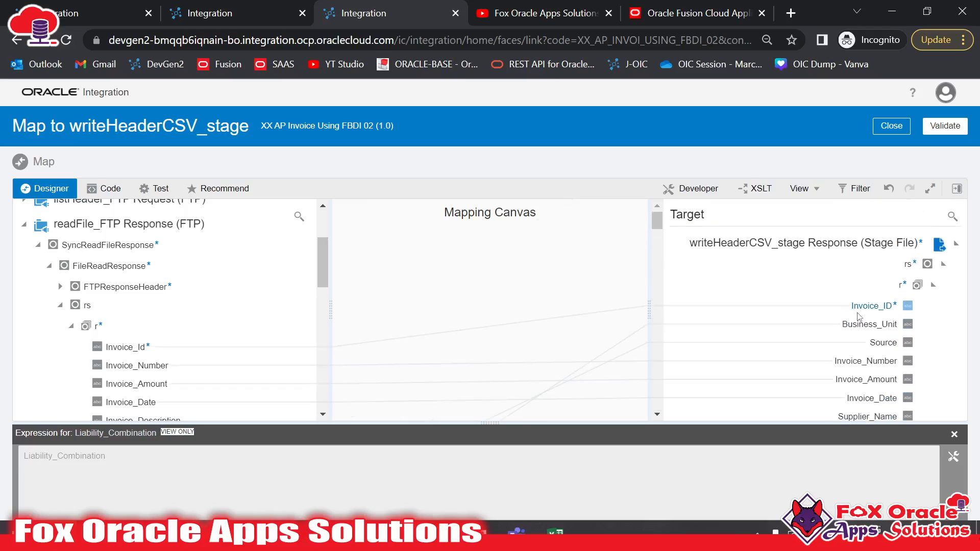
# Create a target node for the END field, give it the constant expression 'END', and close the expression editor
pyautogui.scroll(-12, 883, 287)
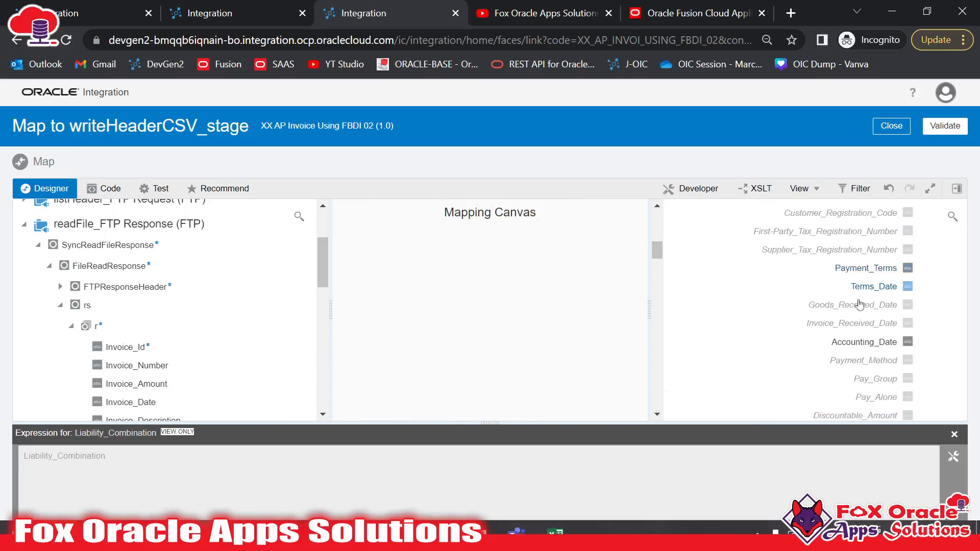
pyautogui.scroll(-10, 859, 306)
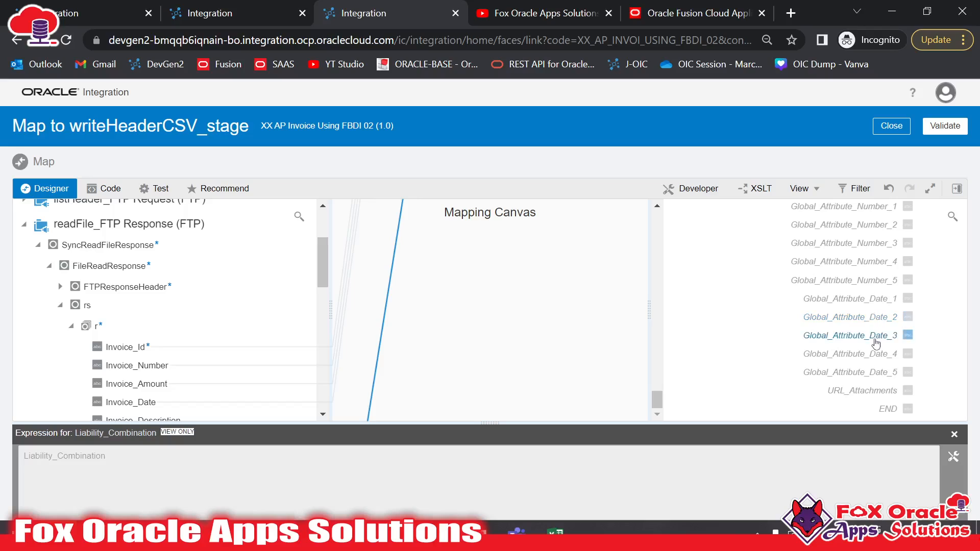
pyautogui.click(886, 411)
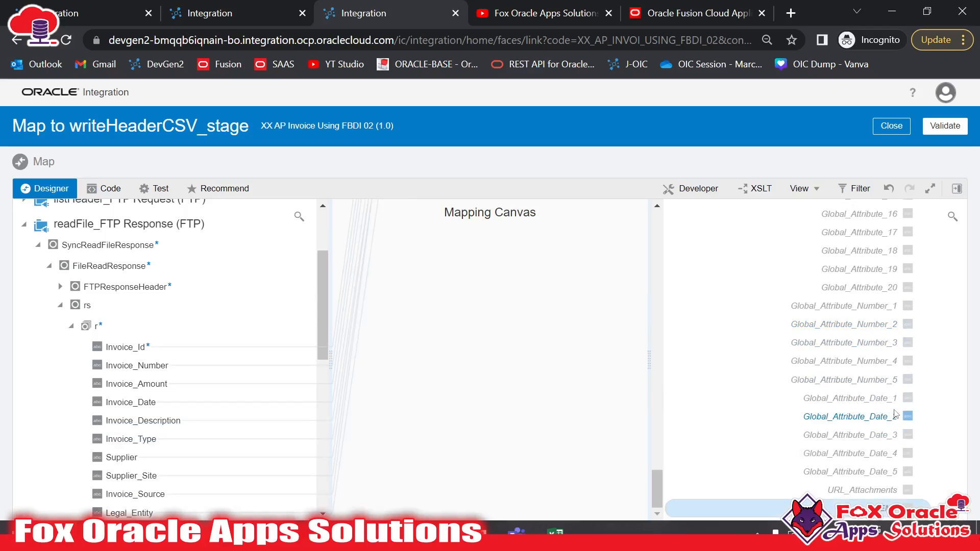
pyautogui.rightClick(885, 507)
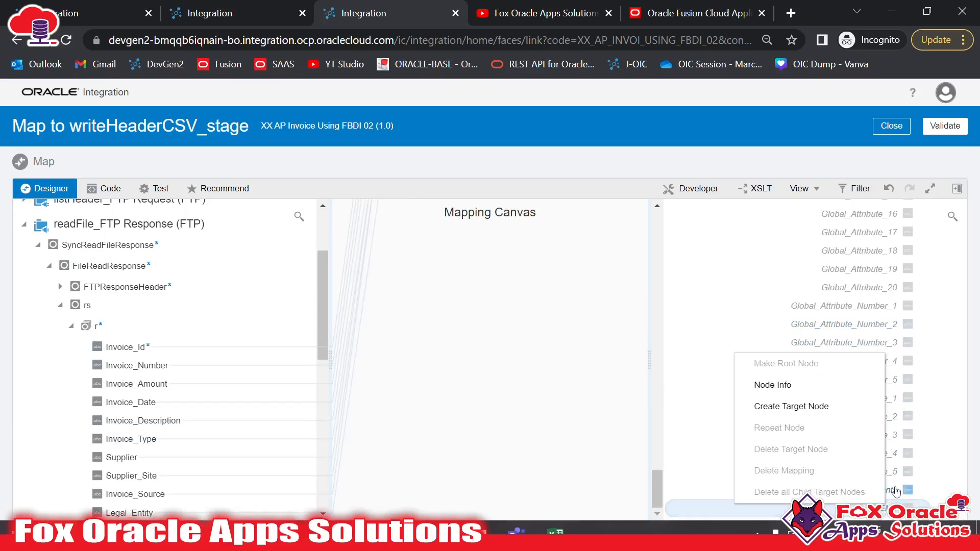
pyautogui.click(822, 412)
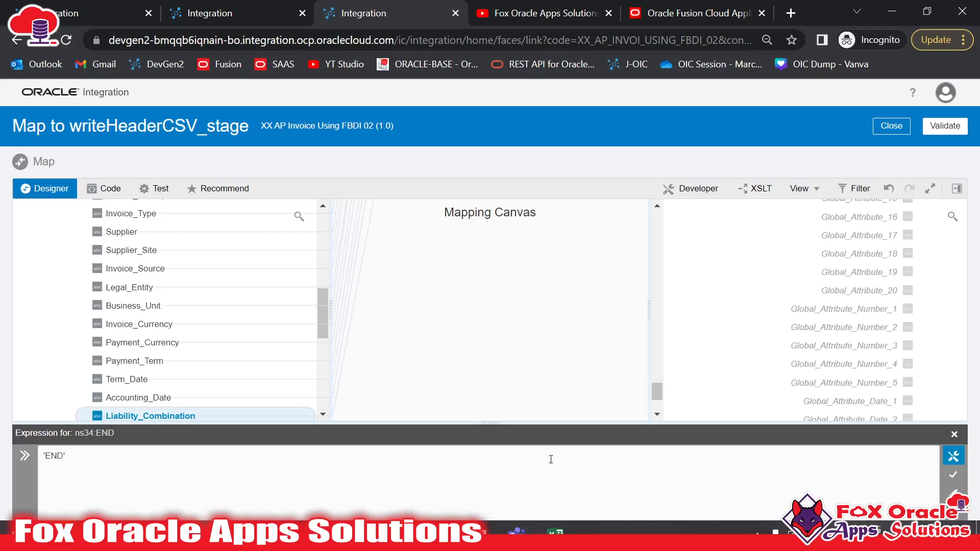
pyautogui.click(950, 474)
pyautogui.click(954, 435)
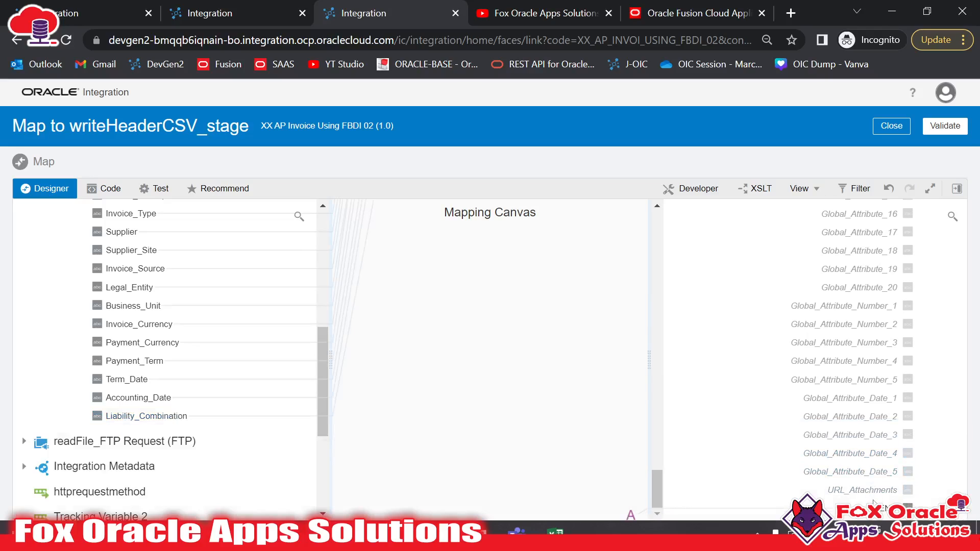
# Validate the writeHeaderCSV_stage mapping and close the mapper to return to the integration flow
pyautogui.scroll(10, 813, 408)
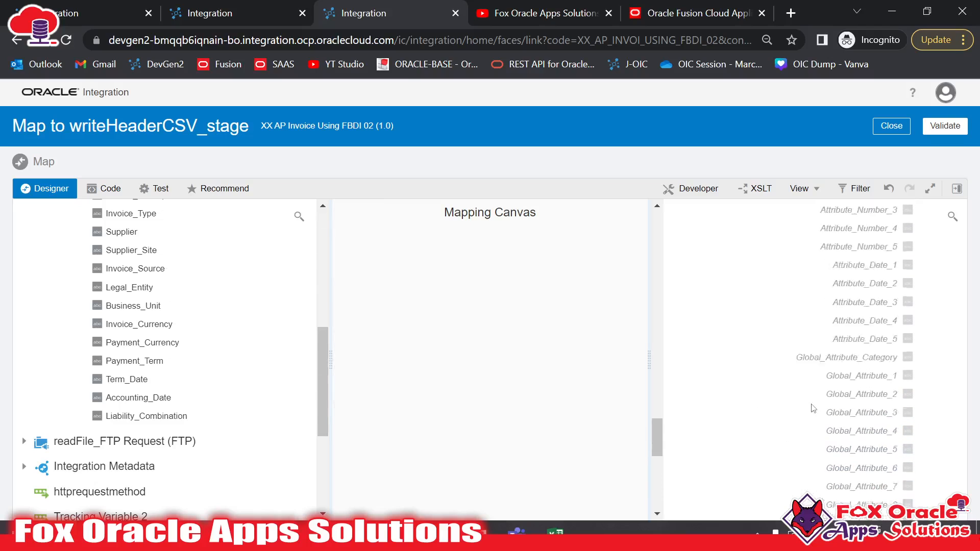
pyautogui.scroll(10, 813, 408)
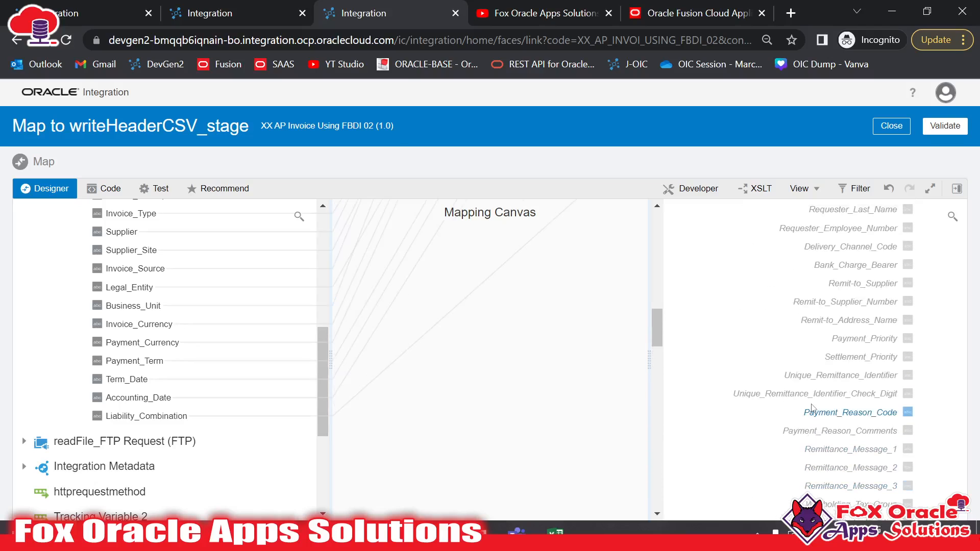
pyautogui.scroll(6, 813, 408)
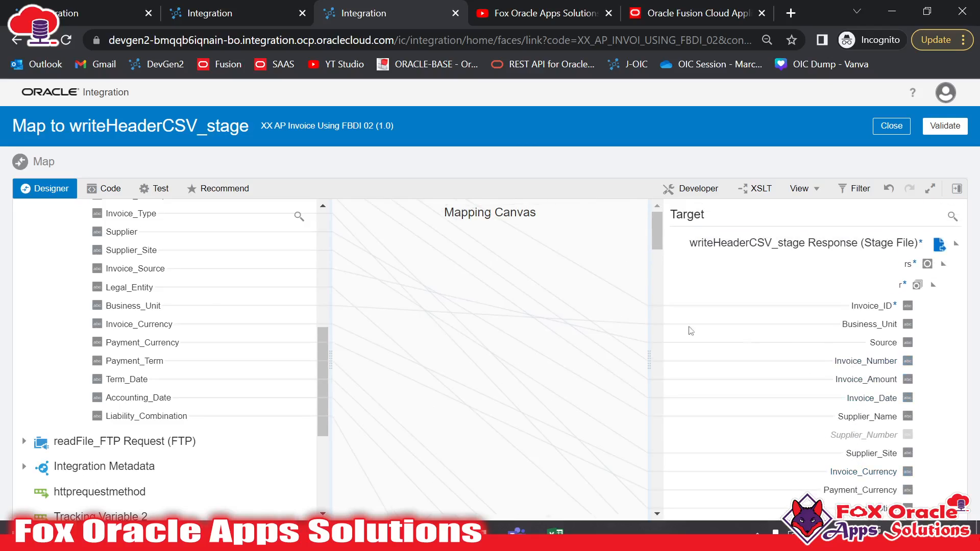
pyautogui.scroll(10, 202, 316)
pyautogui.click(944, 126)
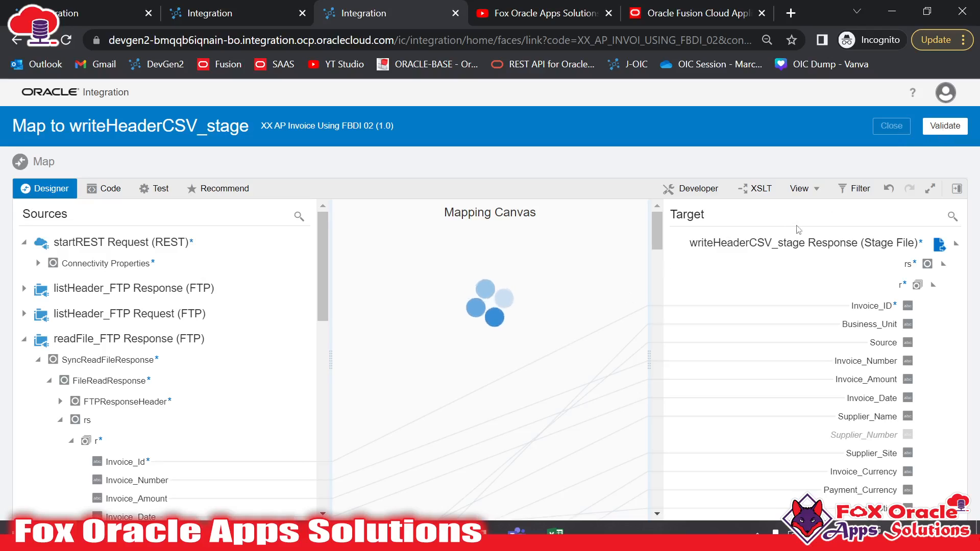
pyautogui.scroll(-10, 866, 216)
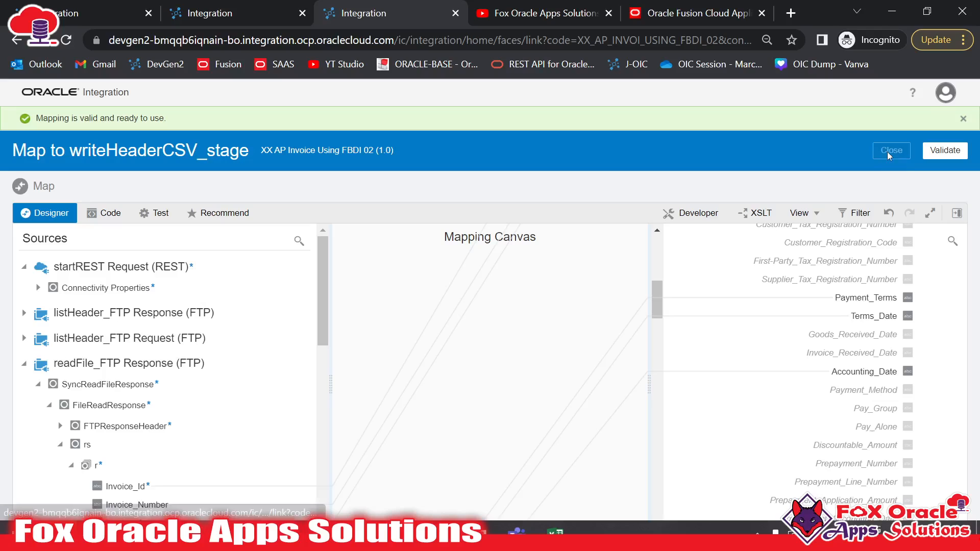
pyautogui.click(891, 150)
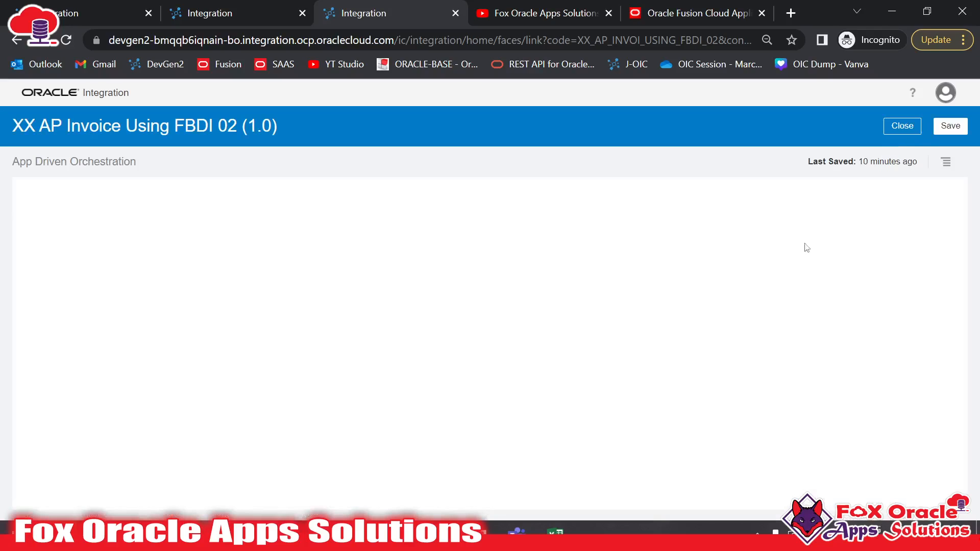
# Check the line file branch in the reference integration XX AP Invoice Using FBDI 00 and return to the FBDI 02 integration
pyautogui.hotkey('ctrl', 'shift', 'Tab')
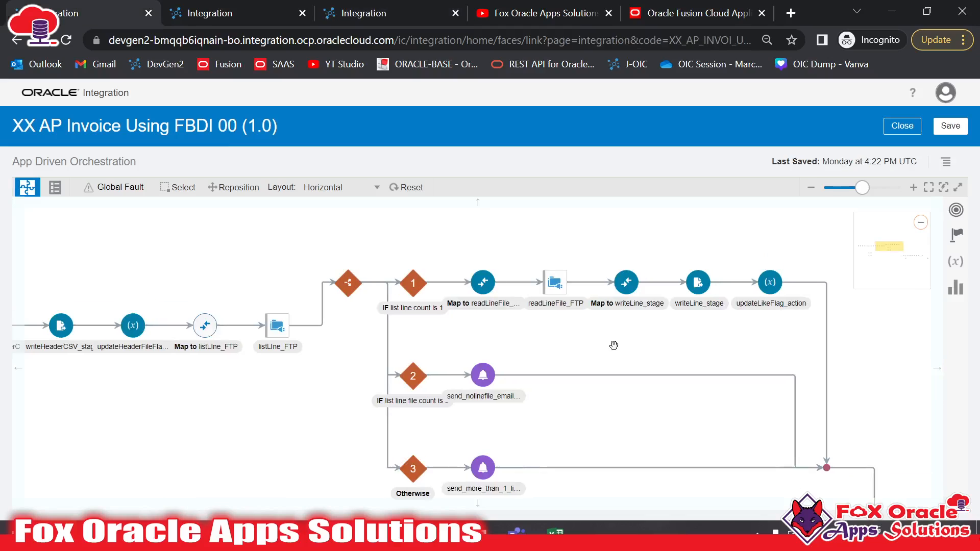
pyautogui.moveTo(639, 345); pyautogui.dragTo(673, 341)
pyautogui.click(371, 17)
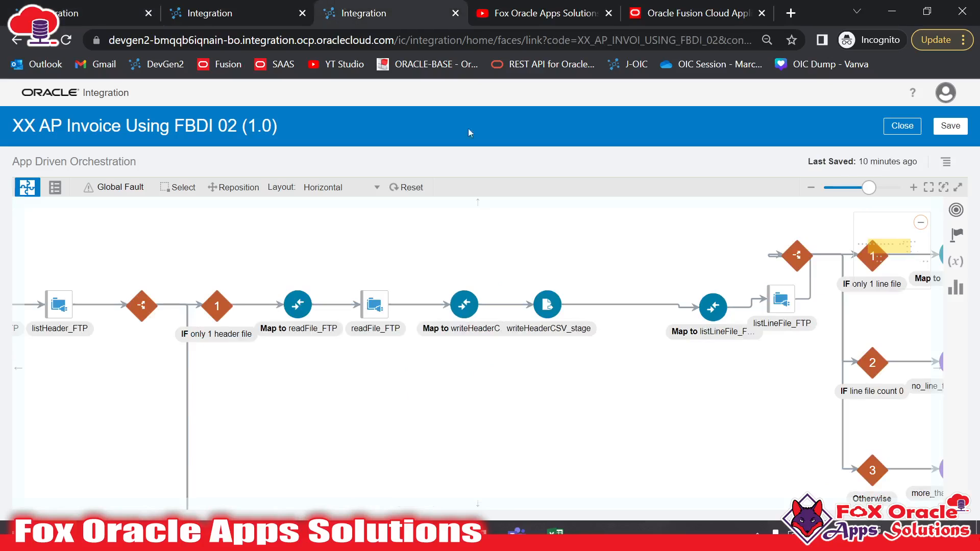
# Reset the layout of the FBDI 02 orchestration so the actions are evenly arranged
pyautogui.moveTo(627, 402); pyautogui.dragTo(601, 400)
pyautogui.click(419, 187)
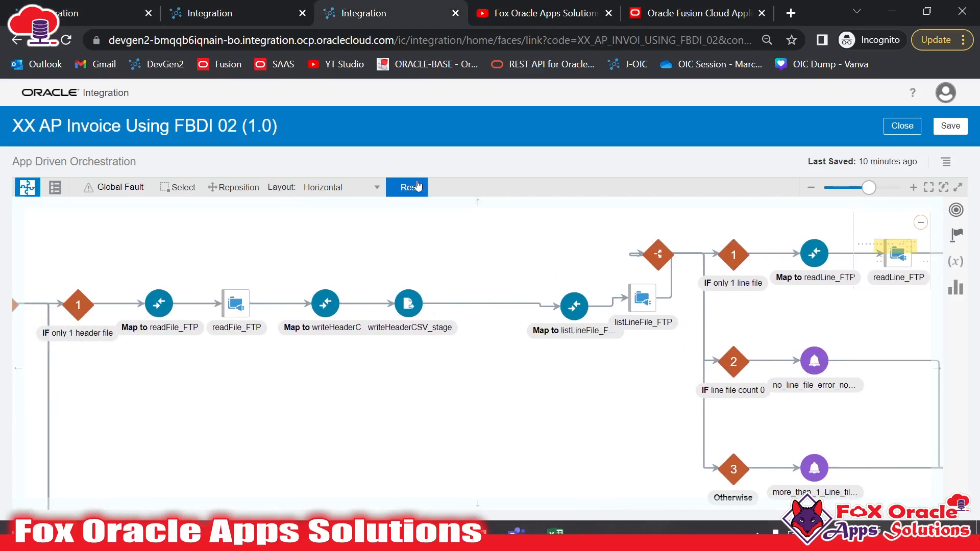
pyautogui.hscroll(10, 520, 398)
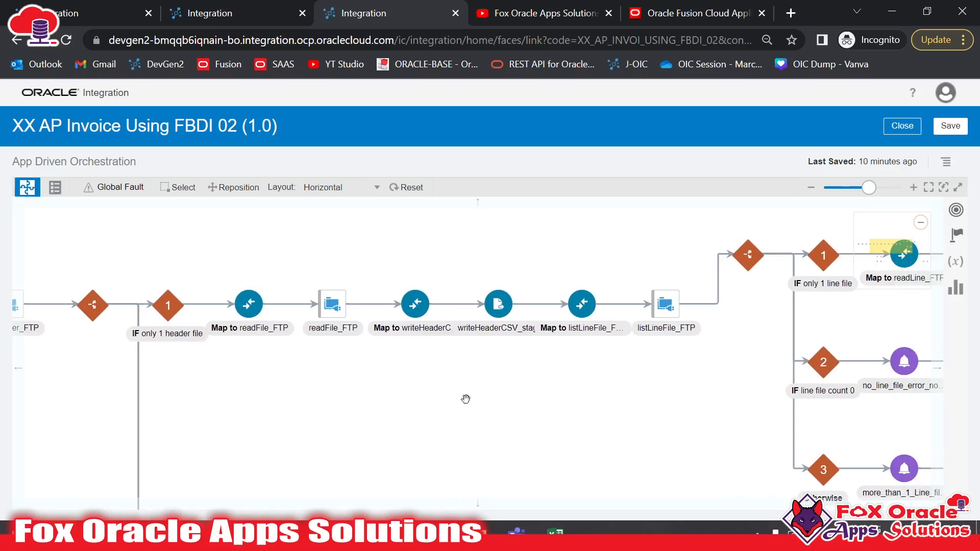
# Add a stage file action after readLine_FTP in the "only 1 line file" branch
pyautogui.click(432, 303)
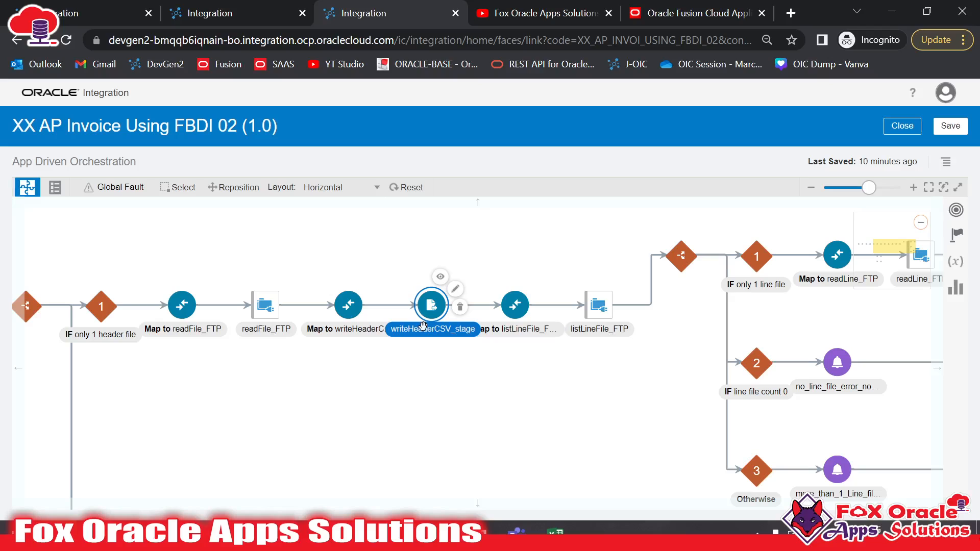
pyautogui.moveTo(632, 378); pyautogui.dragTo(420, 366)
pyautogui.moveTo(354, 372); pyautogui.dragTo(442, 388)
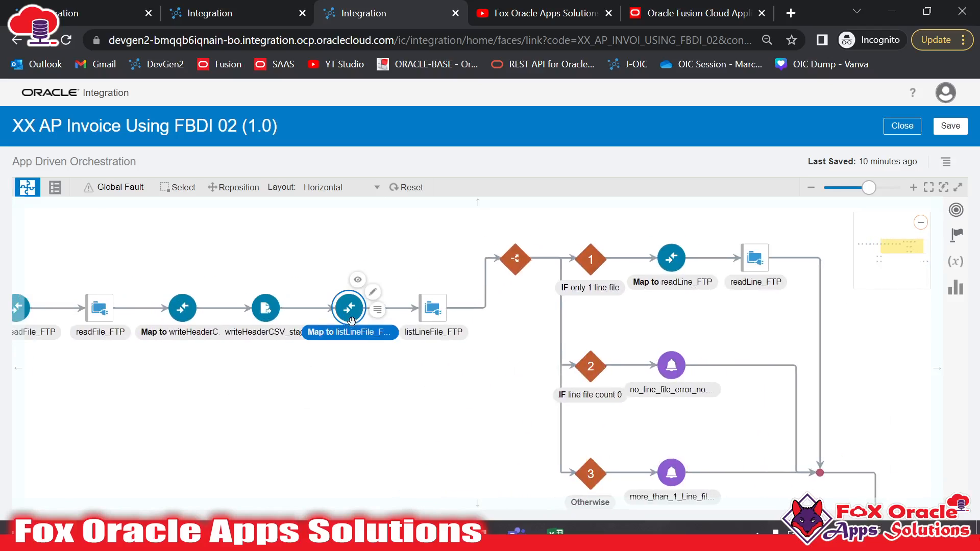
pyautogui.click(432, 320)
pyautogui.moveTo(496, 361); pyautogui.dragTo(239, 379)
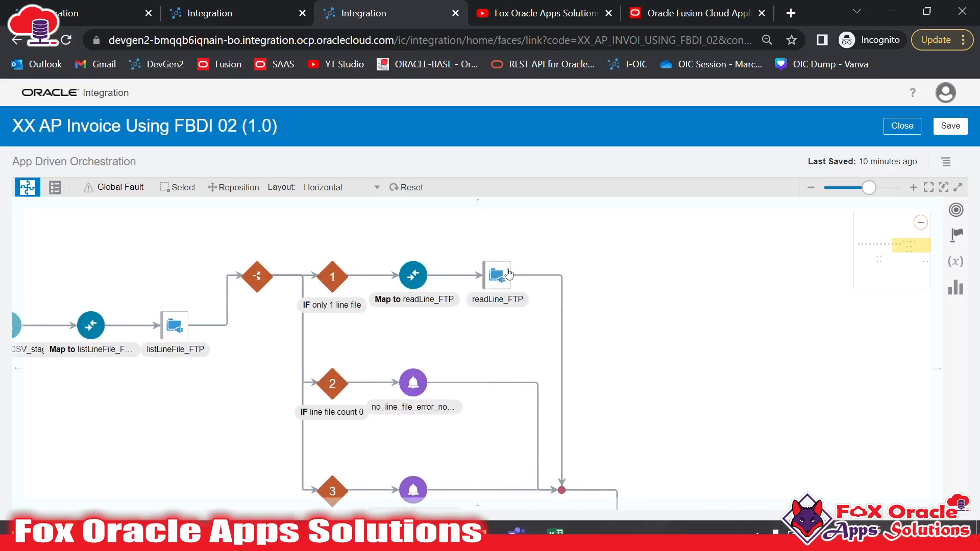
pyautogui.click(493, 291)
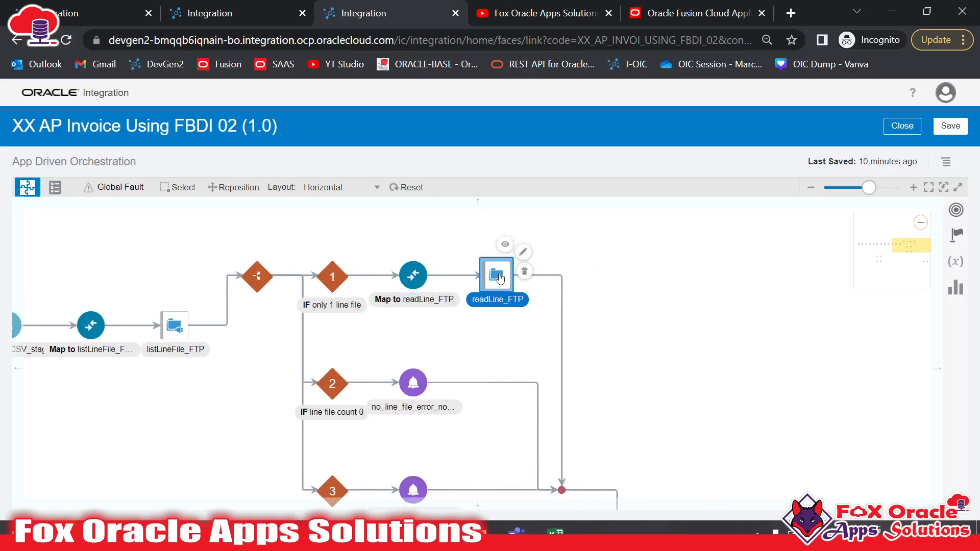
pyautogui.click(958, 225)
pyautogui.moveTo(816, 291); pyautogui.dragTo(566, 272)
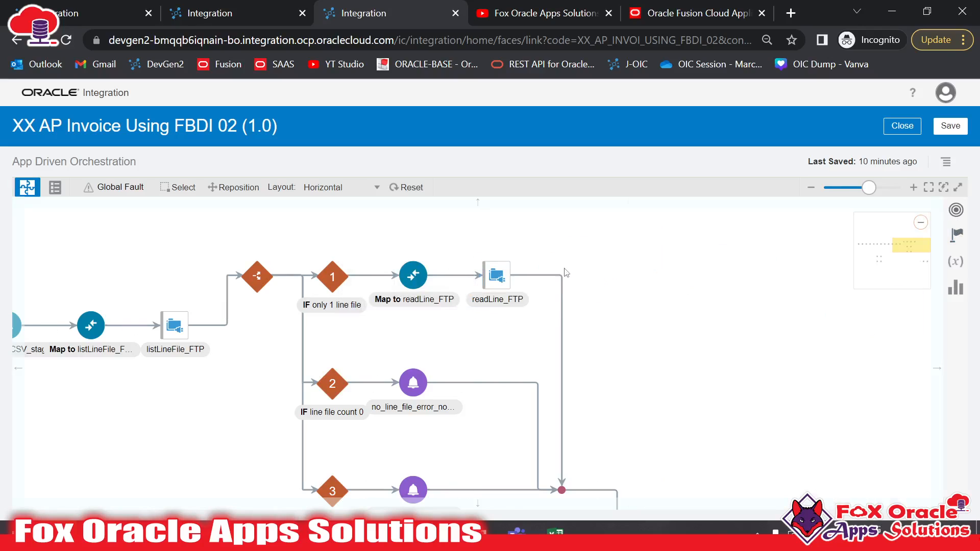
# Name the stage file action writeLine_stage and choose Write File as its operation
pyautogui.click(412, 222)
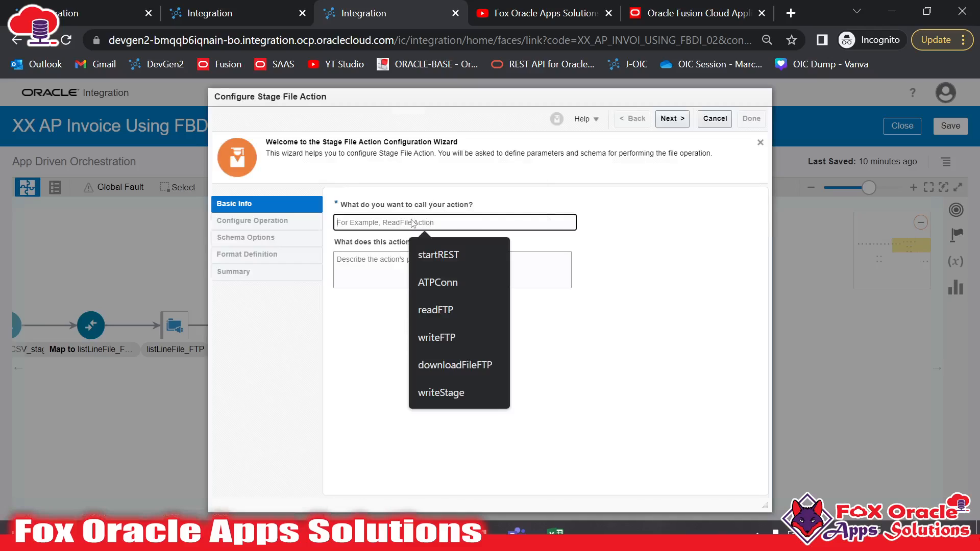
pyautogui.write('wi')
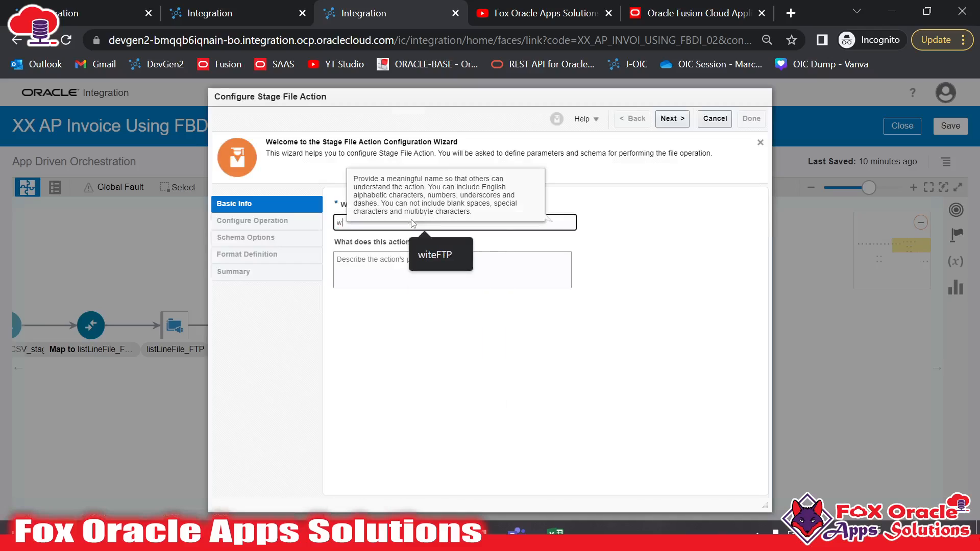
pyautogui.press('BackSpace')
pyautogui.write('riteLi')
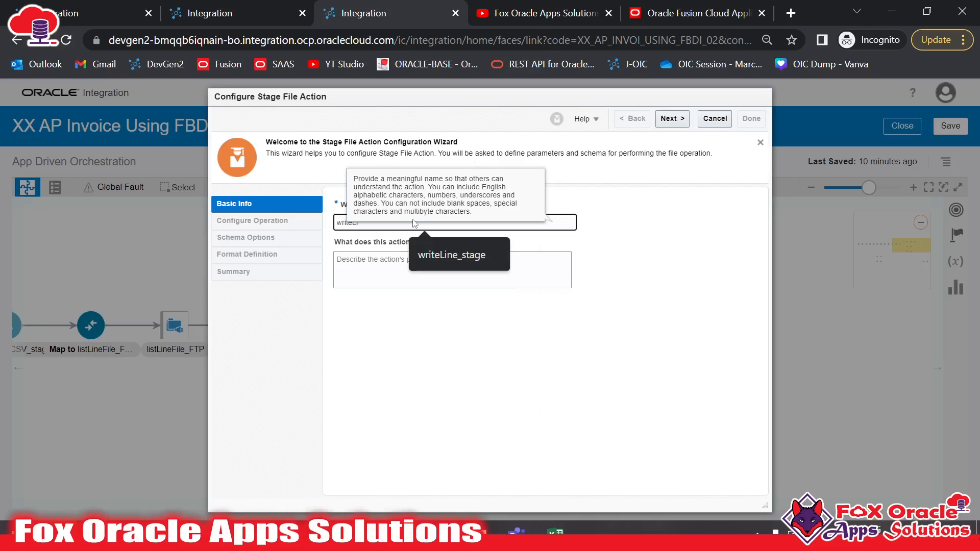
pyautogui.press('Down')
pyautogui.press('Return')
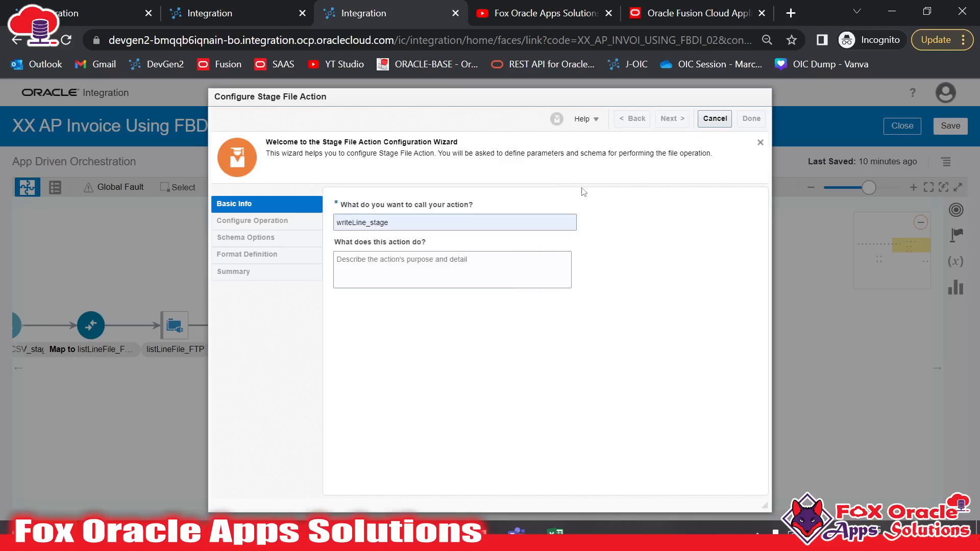
pyautogui.click(507, 205)
pyautogui.click(496, 246)
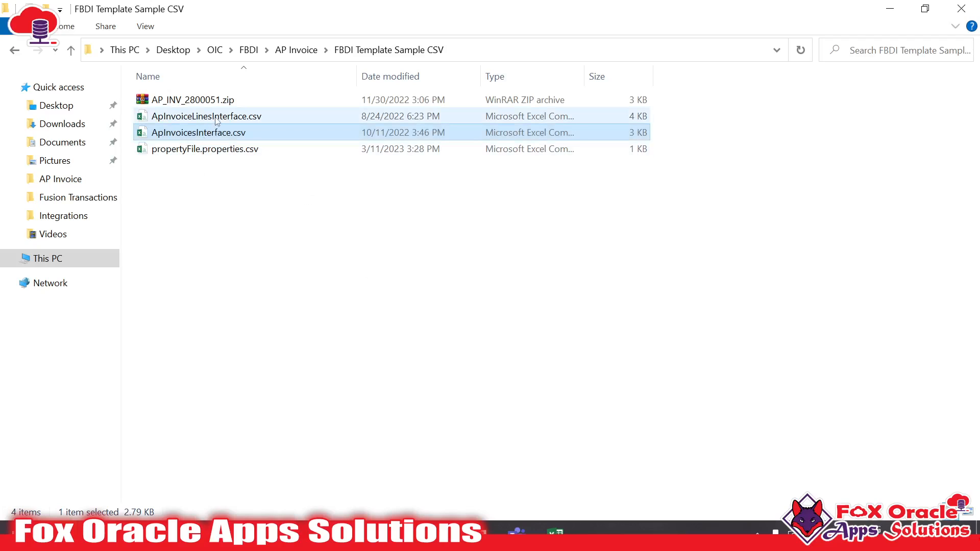
# Copy the file name ApInvoiceLinesInterface.csv from the FBDI Template Sample CSV folder and return to the browser
pyautogui.click(217, 118)
pyautogui.click(216, 118)
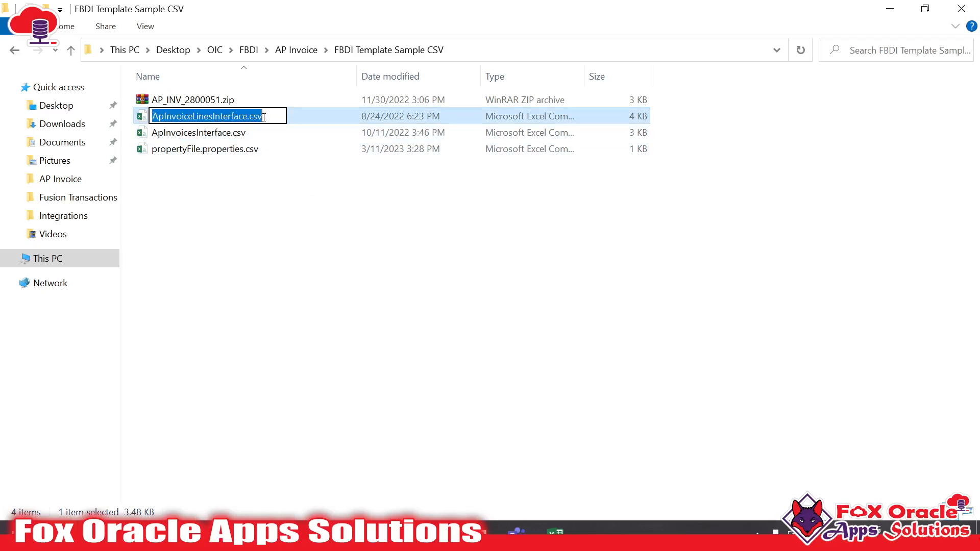
pyautogui.click(298, 212)
pyautogui.hotkey('alt', 'Tab')
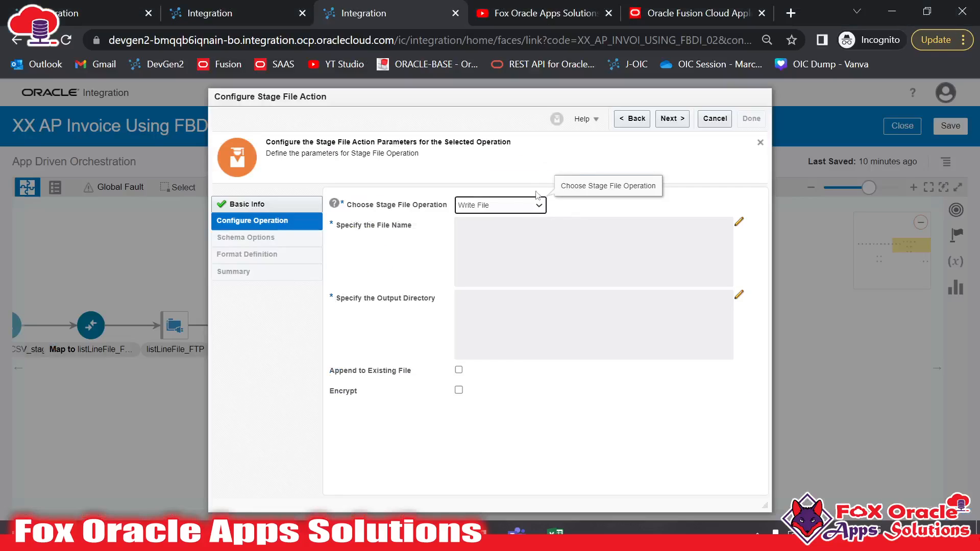
# Set the stage file name expression to 'ApInvoiceLinesInterface.csv', save it, and exit the expression builder
pyautogui.click(738, 222)
pyautogui.click(638, 172)
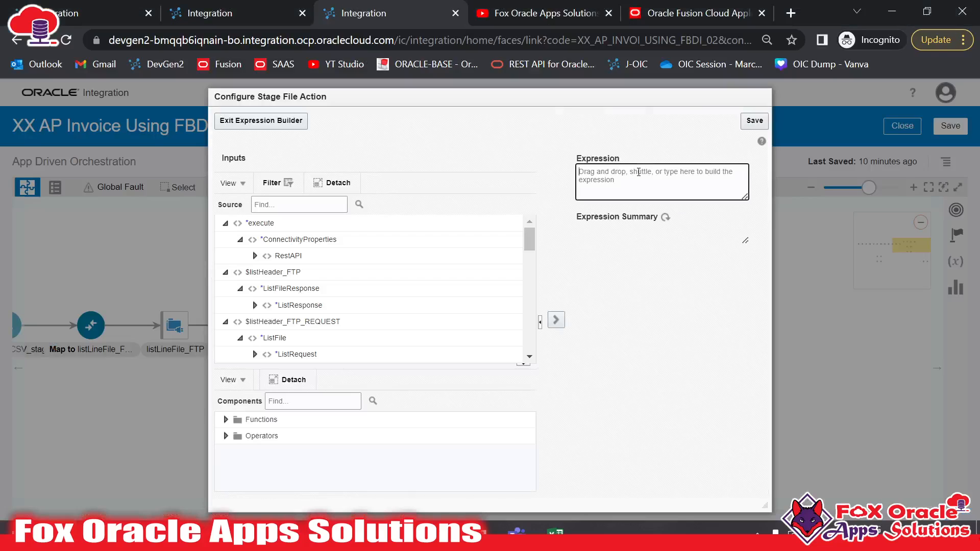
pyautogui.click(755, 120)
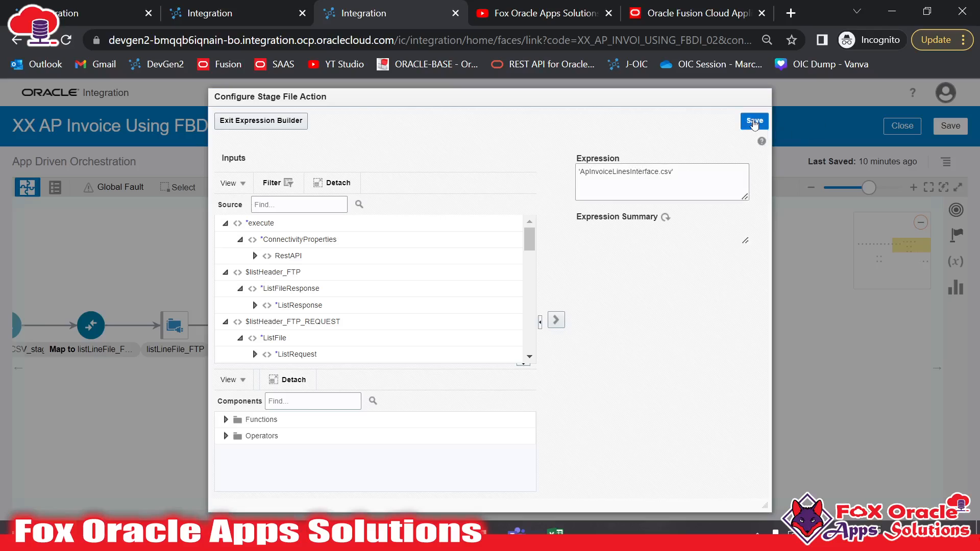
pyautogui.click(591, 361)
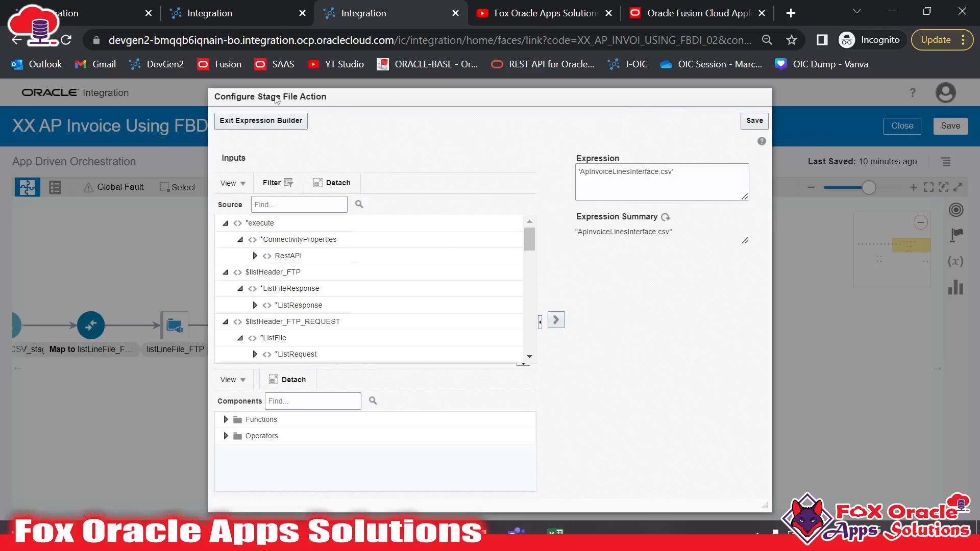
pyautogui.click(268, 124)
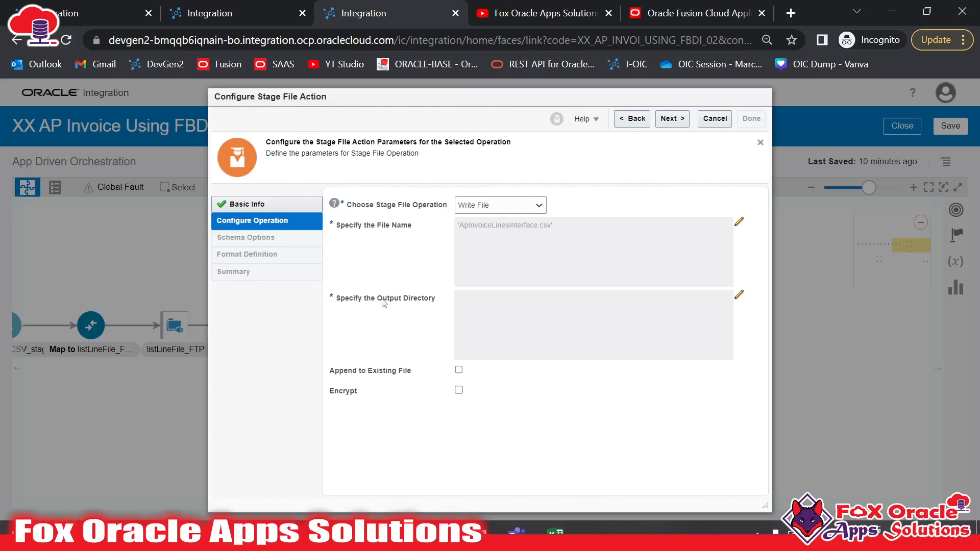
# Set the stage file output directory expression to $var_oic_temp_dir, save it, and exit the expression builder
pyautogui.click(738, 297)
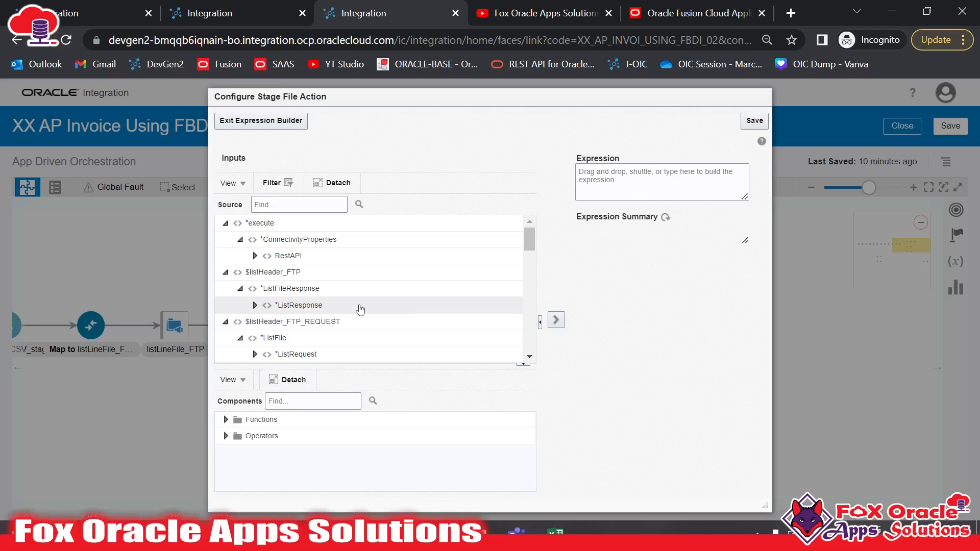
pyautogui.scroll(-5, 331, 301)
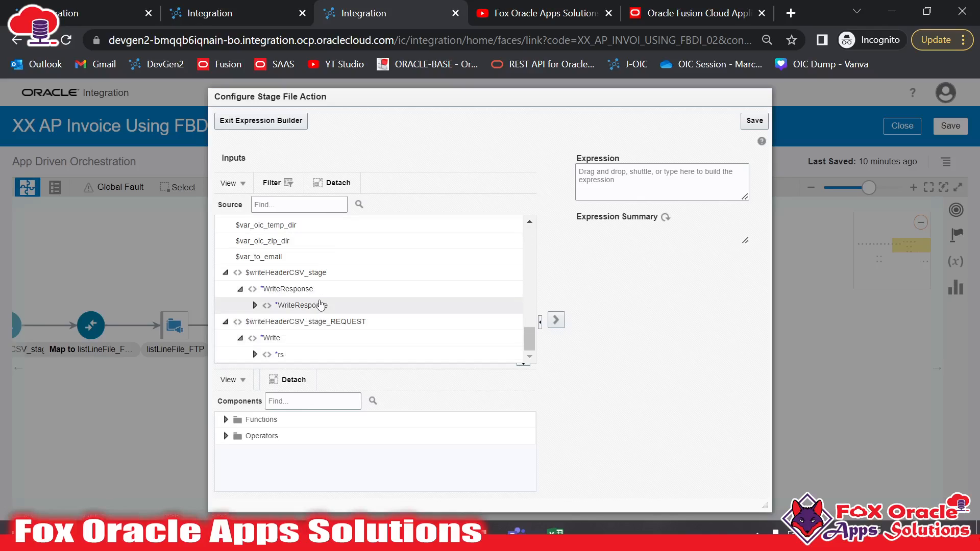
pyautogui.scroll(2, 311, 308)
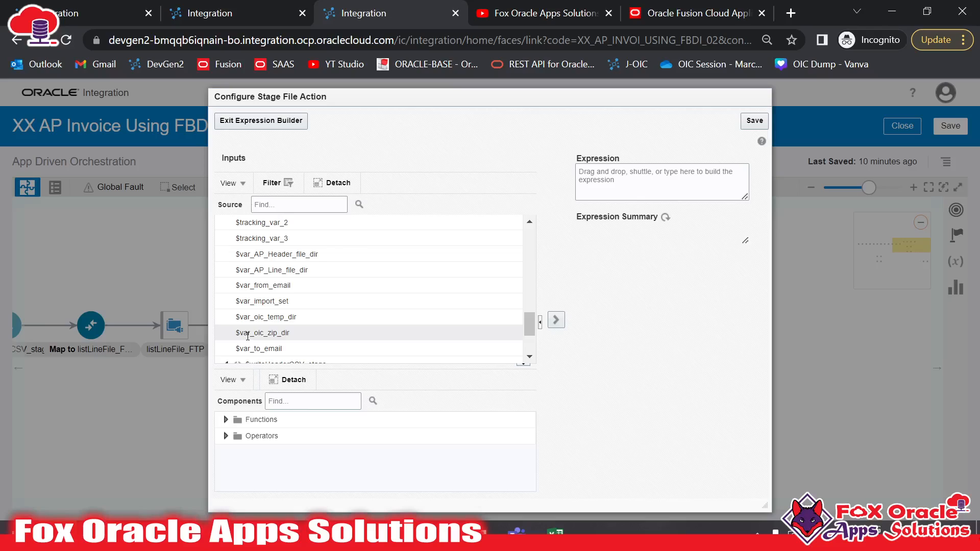
pyautogui.moveTo(247, 317); pyautogui.dragTo(704, 164)
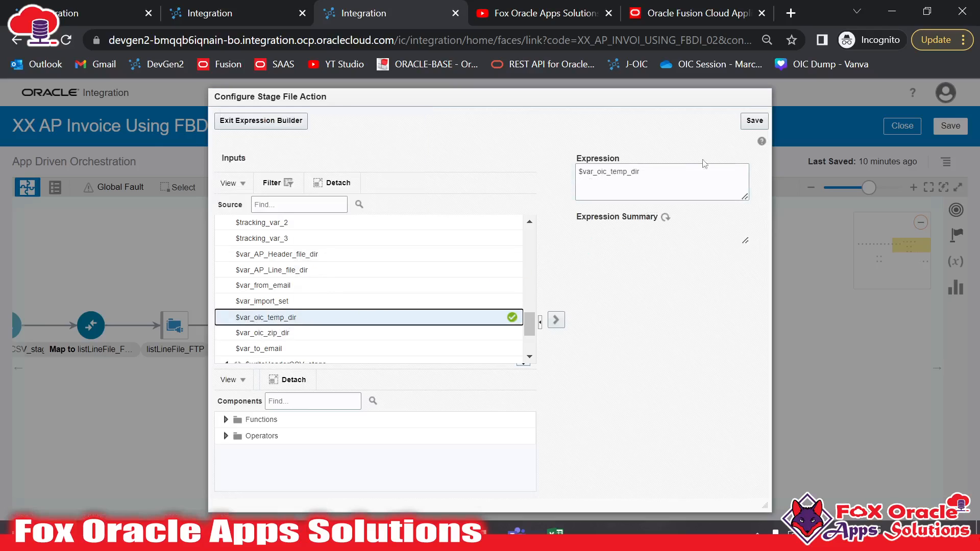
pyautogui.click(755, 120)
pyautogui.click(593, 359)
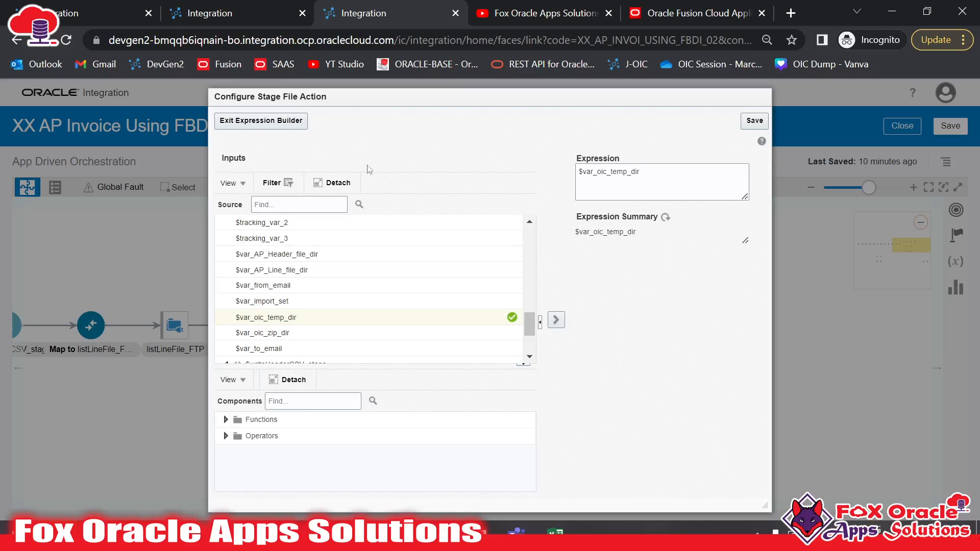
pyautogui.click(275, 122)
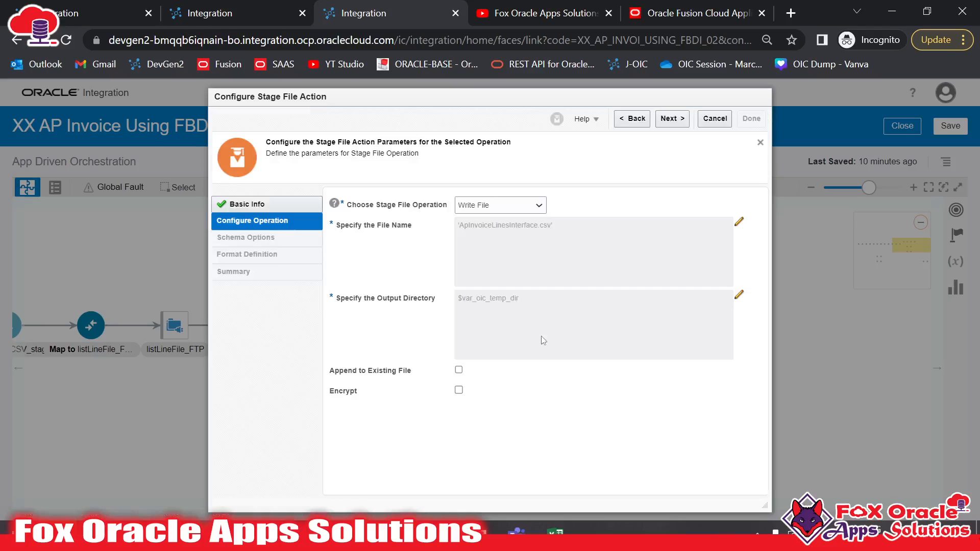
# Keep the sample delimited document (CSV) schema option and load ApInvoiceLinesInterface.csv as the delimited data file
pyautogui.click(670, 119)
pyautogui.click(433, 266)
pyautogui.click(614, 209)
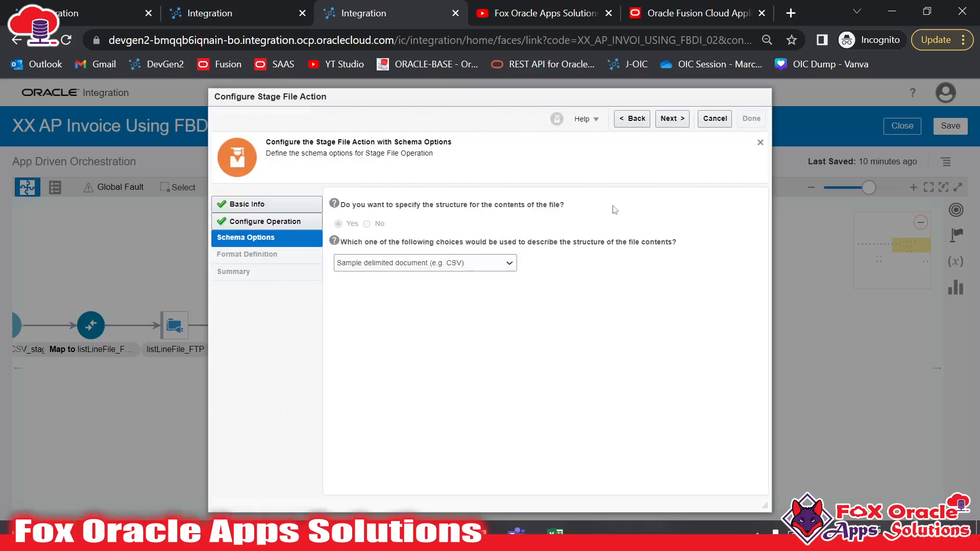
pyautogui.click(672, 118)
pyautogui.click(459, 234)
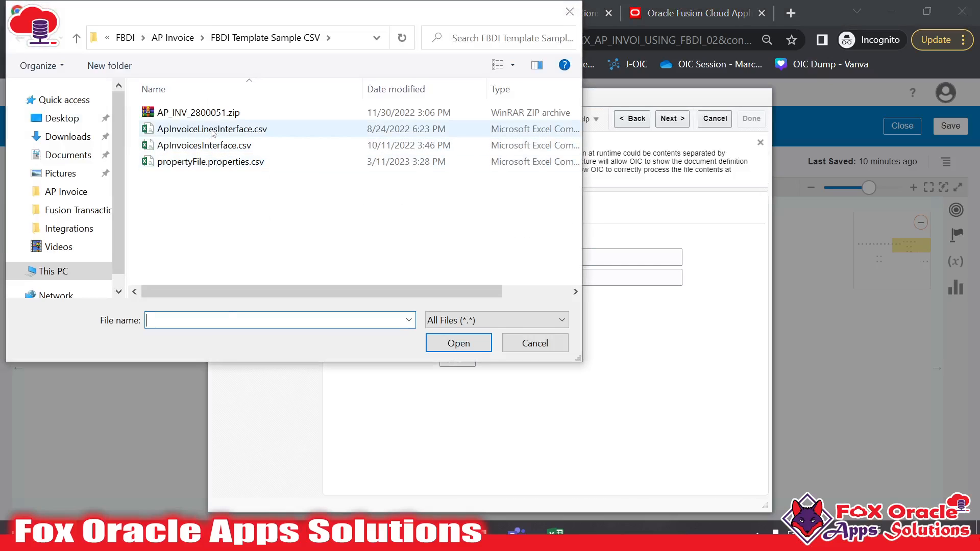
pyautogui.click(213, 132)
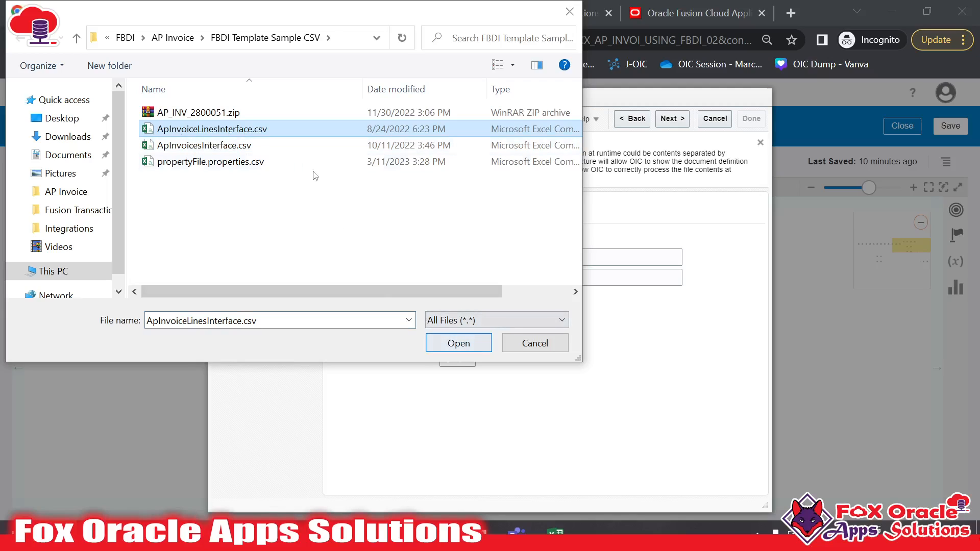
pyautogui.click(467, 351)
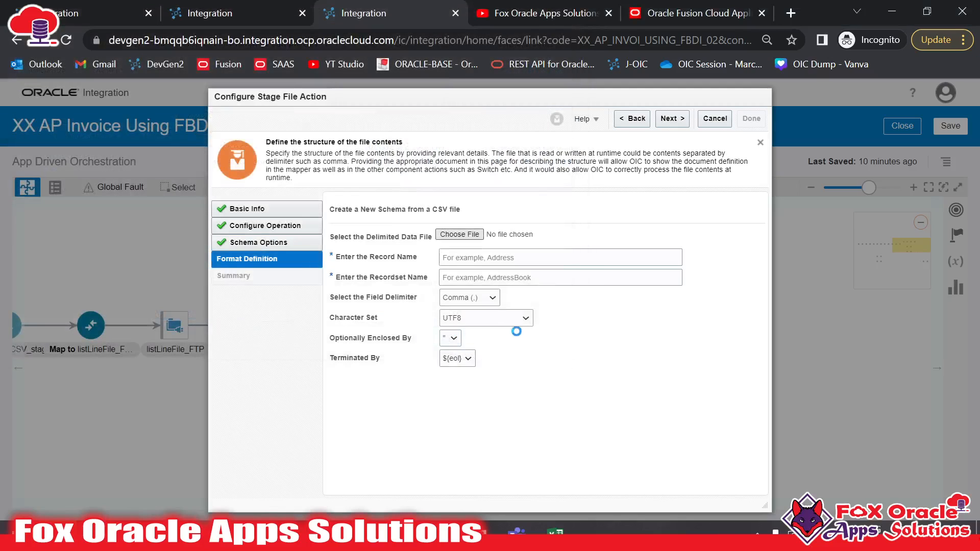
# Enter r as the record name and rs as the recordset name
pyautogui.click(501, 277)
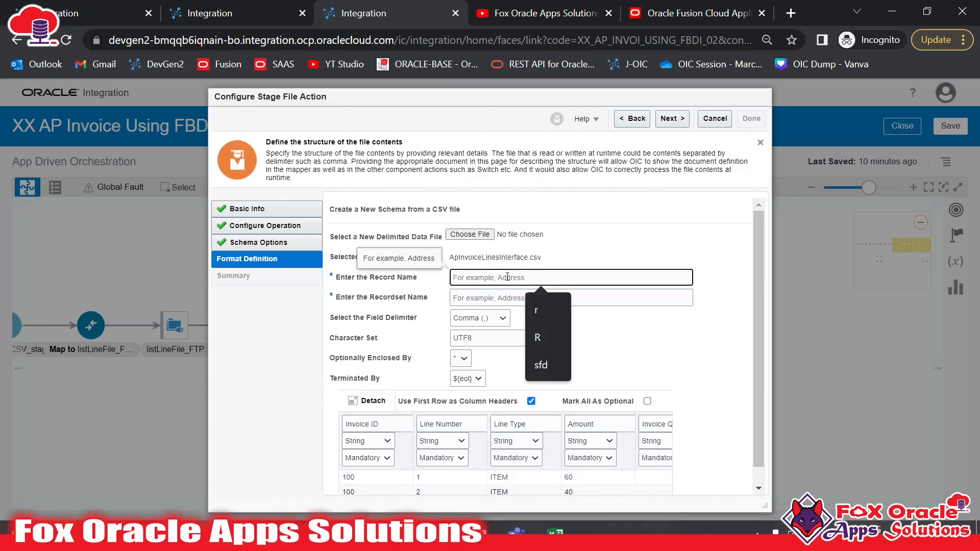
pyautogui.write('r')
pyautogui.press('Tab')
pyautogui.write('rs')
# Mark all CSV columns as optional, set Invoice ID to Mandatory, and finish the stage file configuration
pyautogui.scroll(-1, 658, 328)
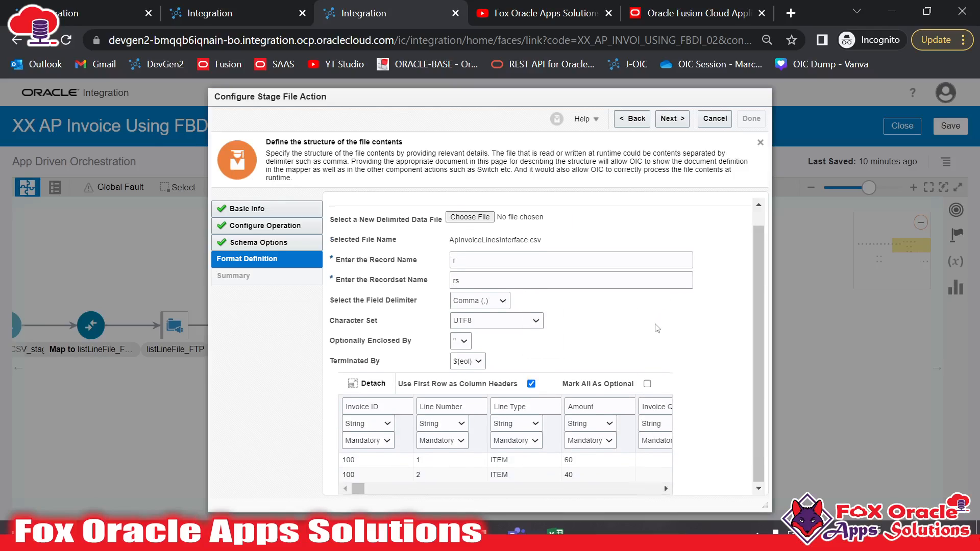
pyautogui.click(647, 384)
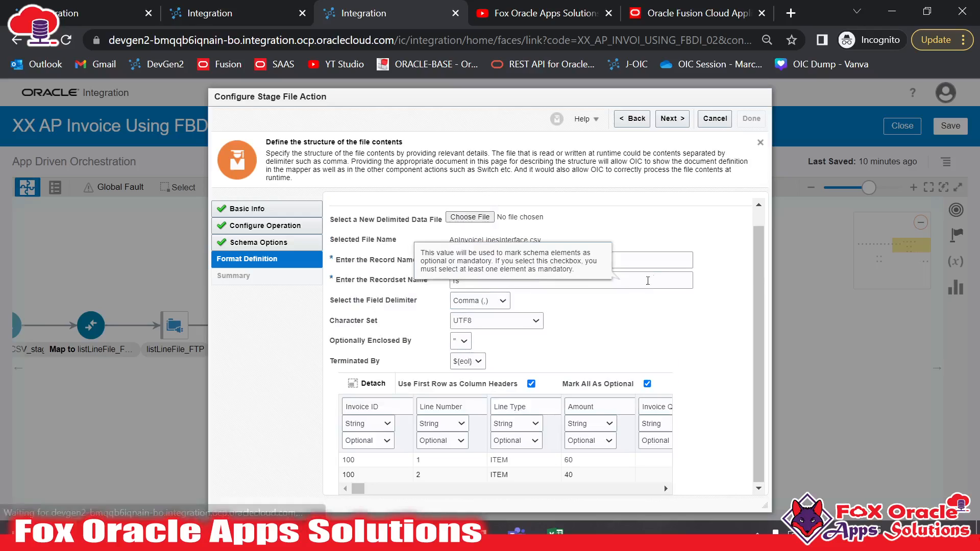
pyautogui.click(368, 440)
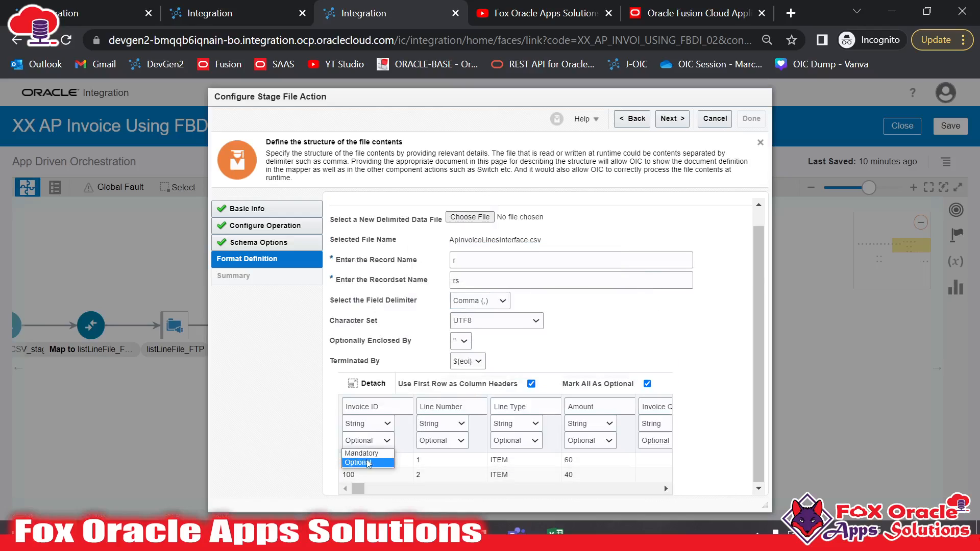
pyautogui.click(399, 438)
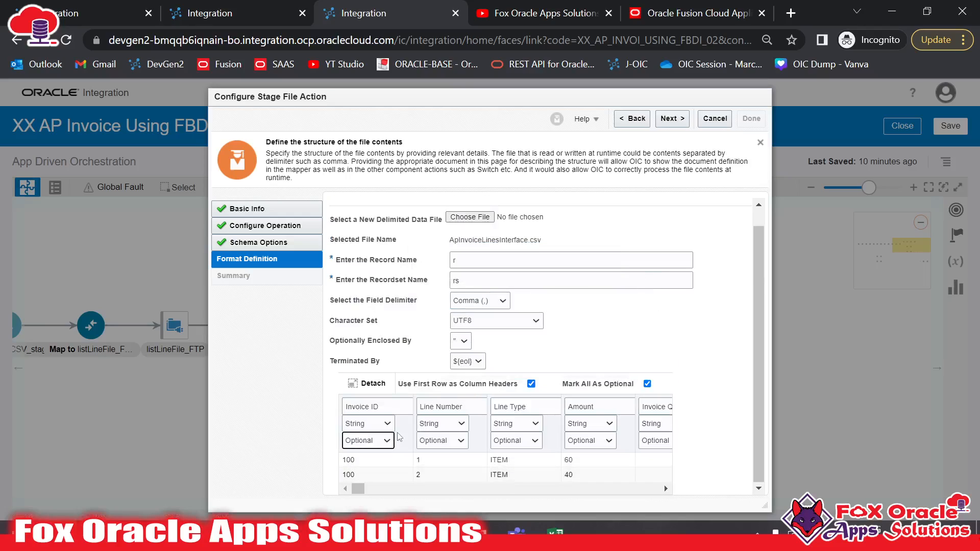
pyautogui.click(671, 120)
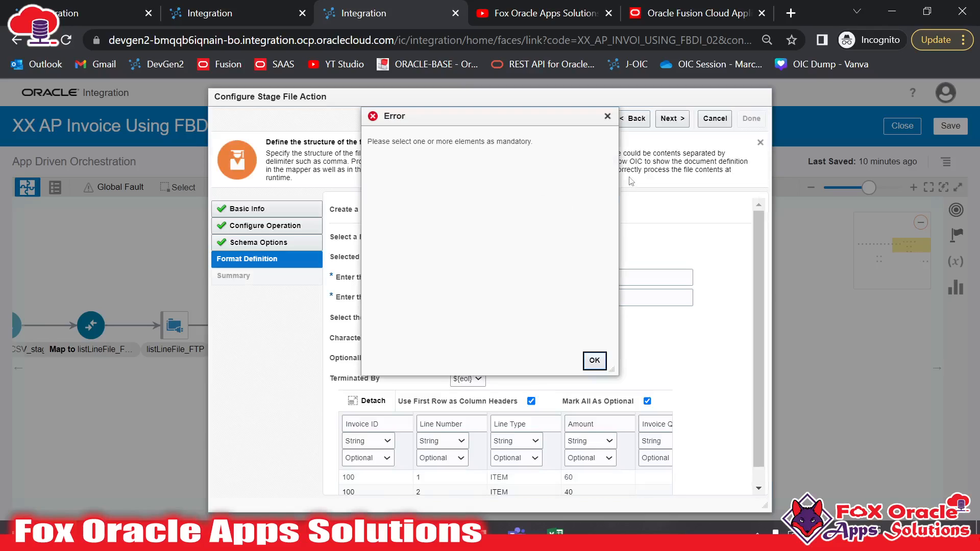
pyautogui.click(594, 360)
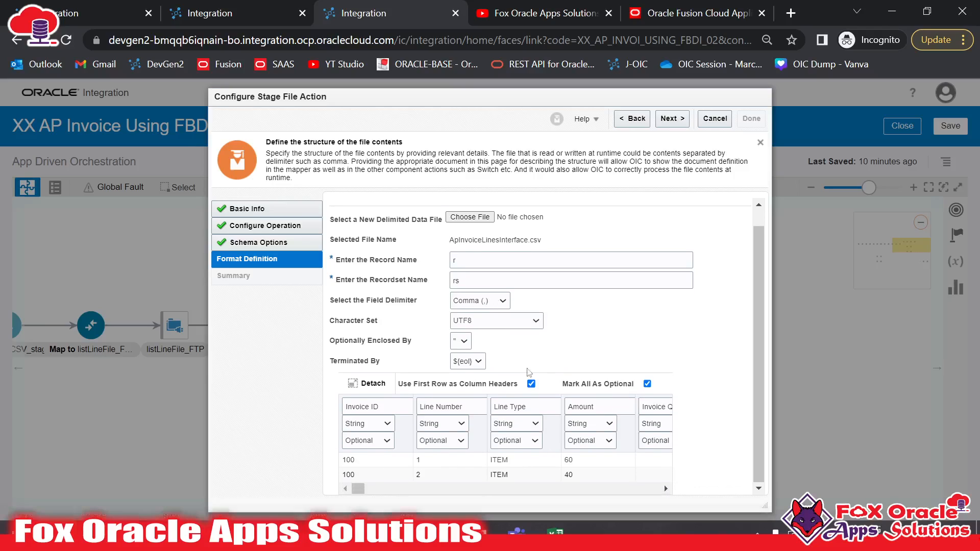
pyautogui.click(369, 440)
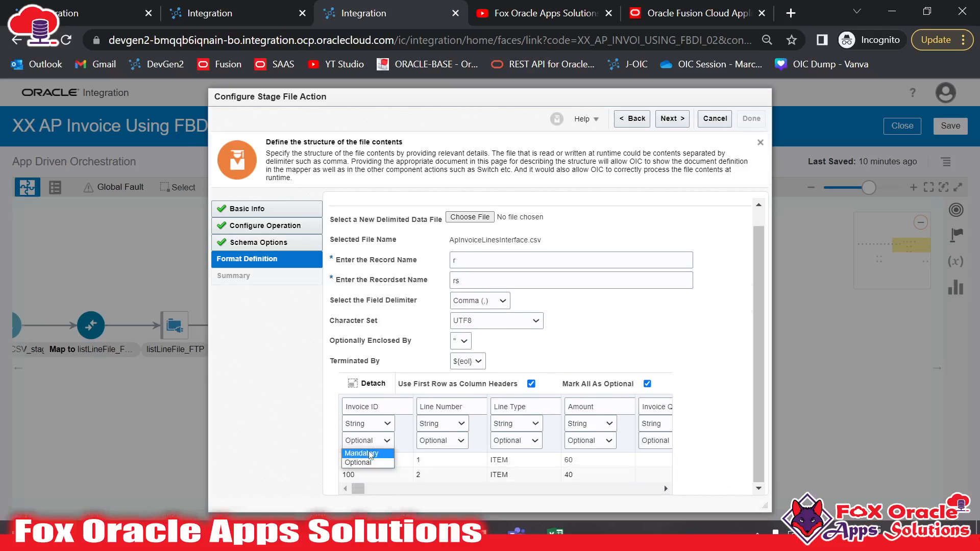
pyautogui.click(365, 452)
pyautogui.click(671, 118)
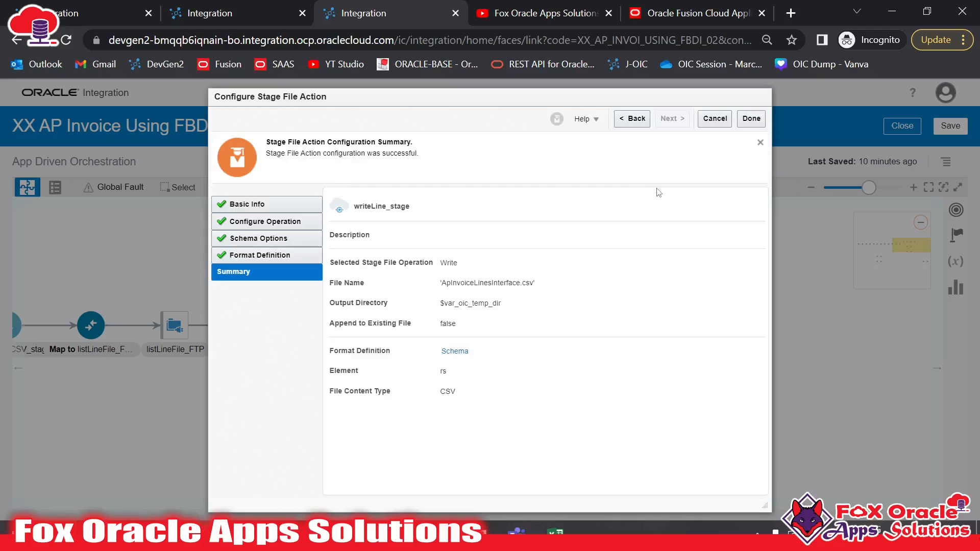
pyautogui.click(750, 120)
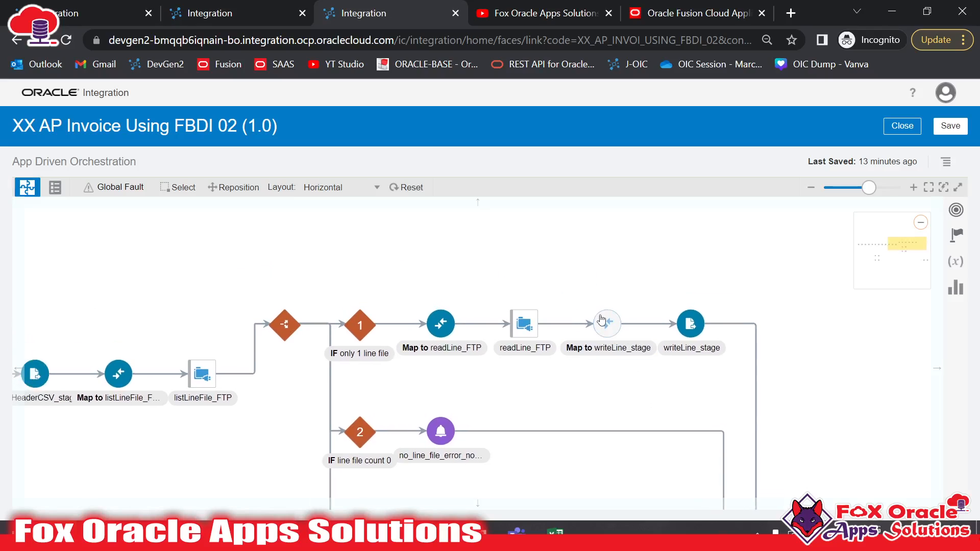
# Open the Map to writeLine_stage mapping for editing and expand the target down to the fields of record r
pyautogui.click(592, 328)
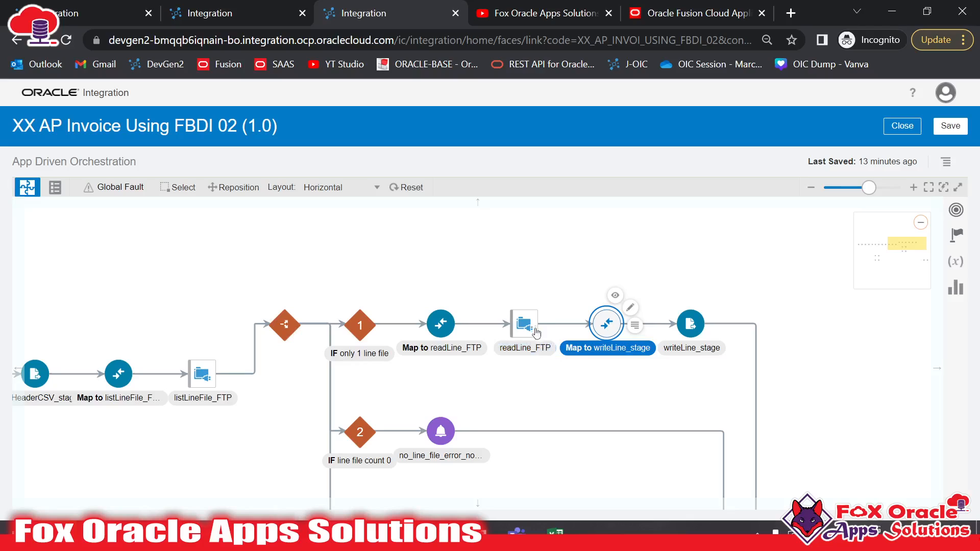
pyautogui.click(631, 308)
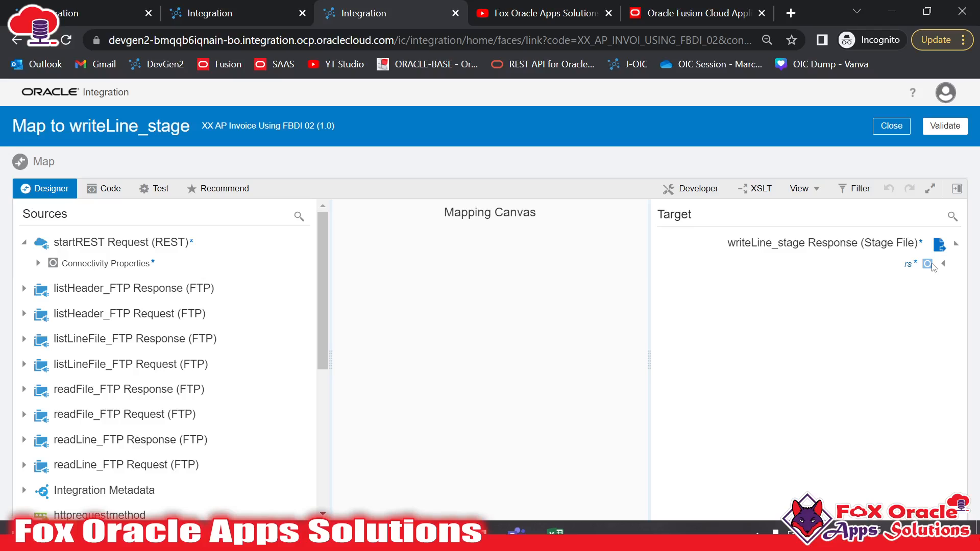
pyautogui.click(943, 264)
pyautogui.click(935, 286)
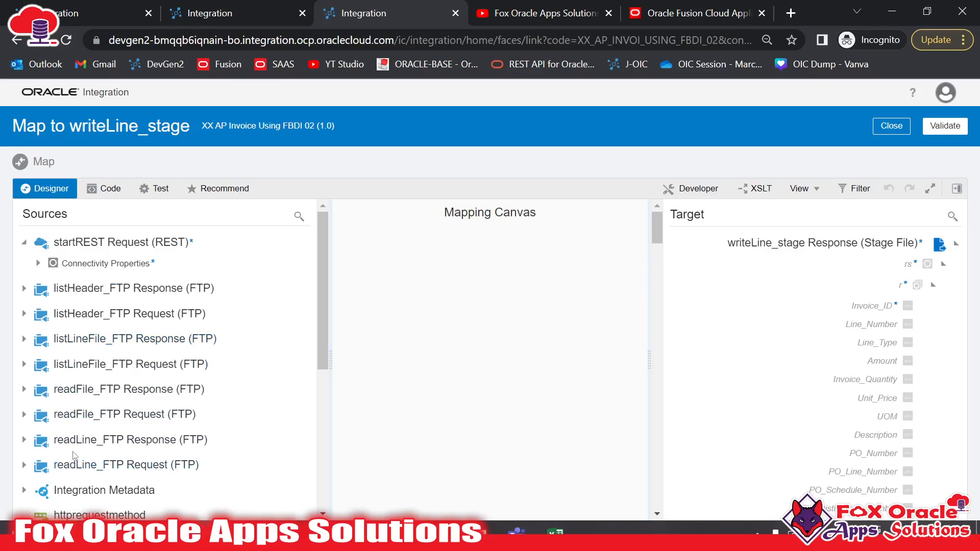
# Expand readLine_FTP Response down to its line record r and map that repeating r to the target r
pyautogui.click(24, 440)
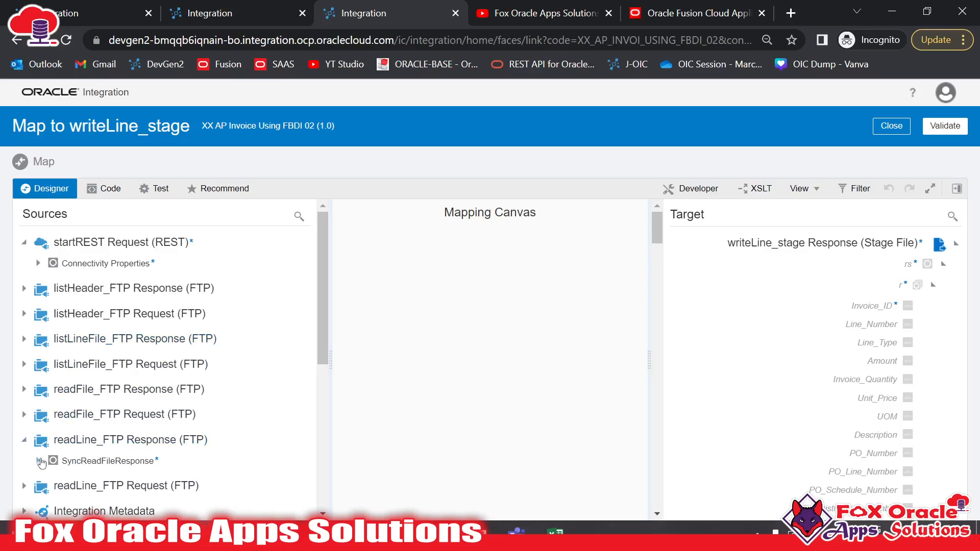
pyautogui.scroll(-3, 54, 353)
pyautogui.click(49, 328)
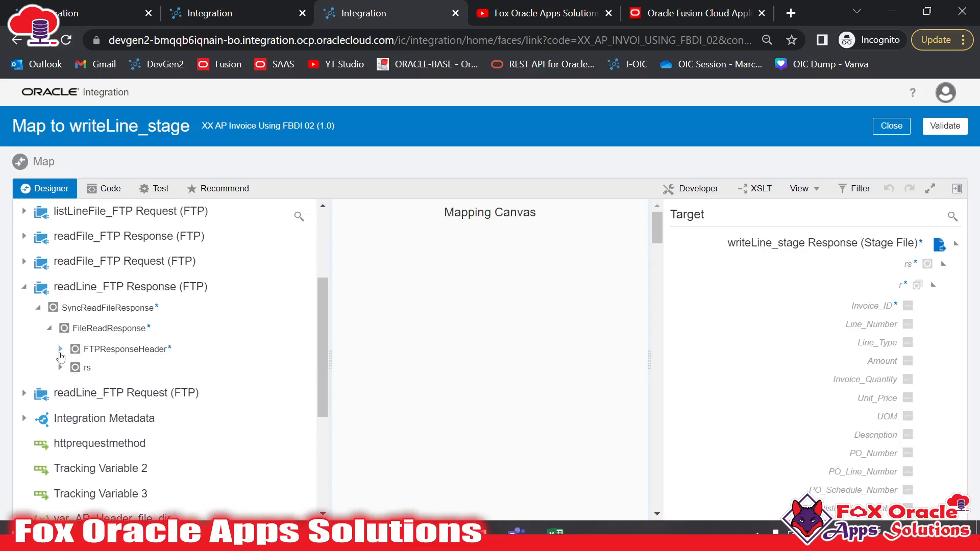
pyautogui.click(61, 367)
pyautogui.click(71, 389)
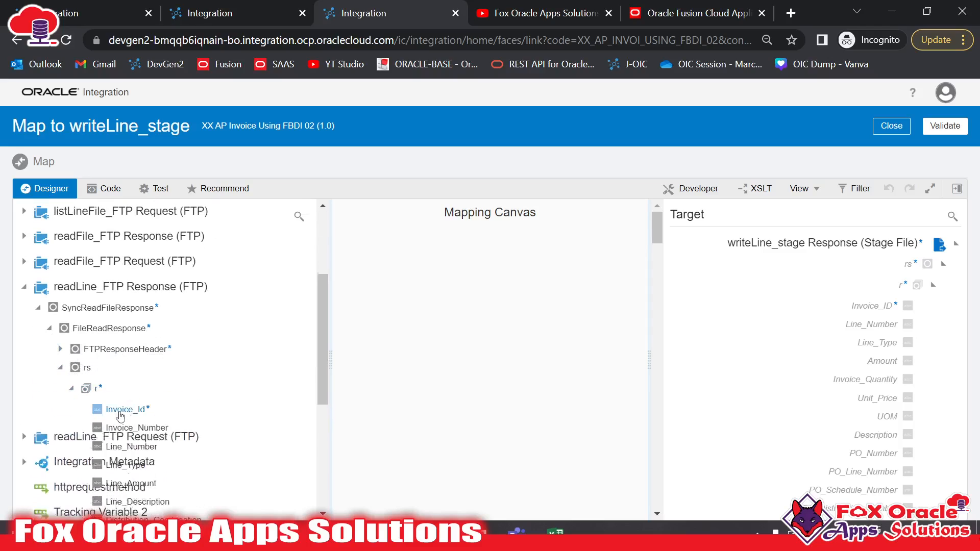
pyautogui.scroll(-2, 87, 389)
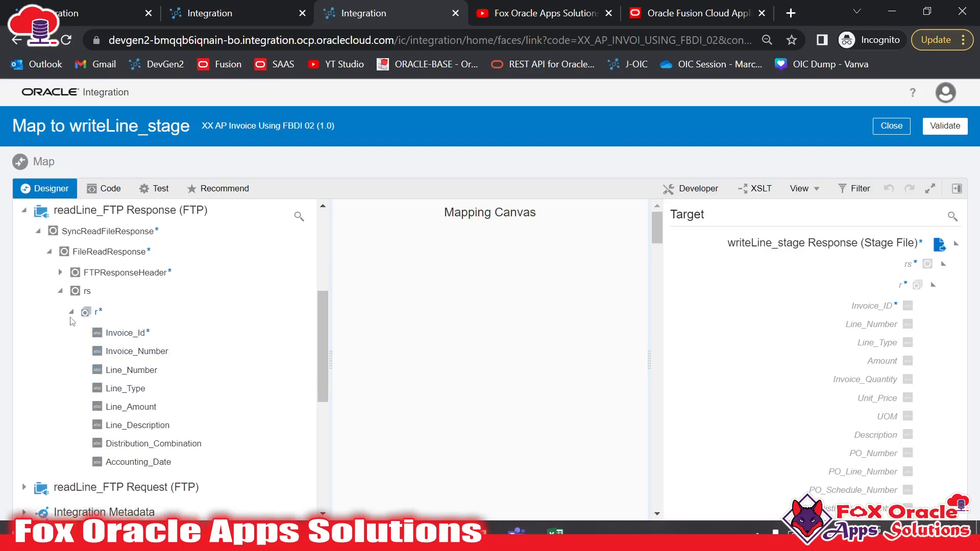
pyautogui.moveTo(91, 317); pyautogui.dragTo(924, 282)
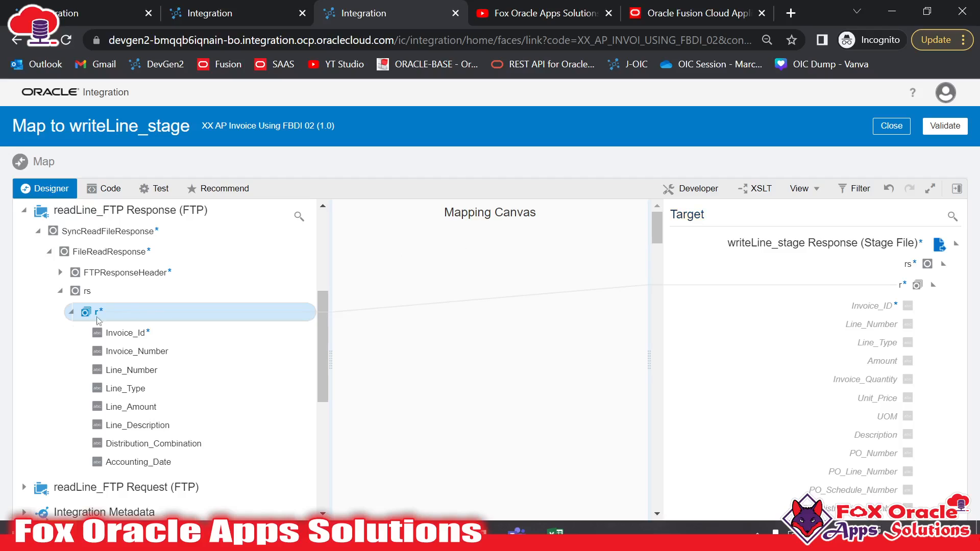
# Map source Invoice_Id to target Invoice_ID, Invoice_Number to Line_Number, and Line_Type to Line_Type
pyautogui.moveTo(109, 333); pyautogui.dragTo(867, 306)
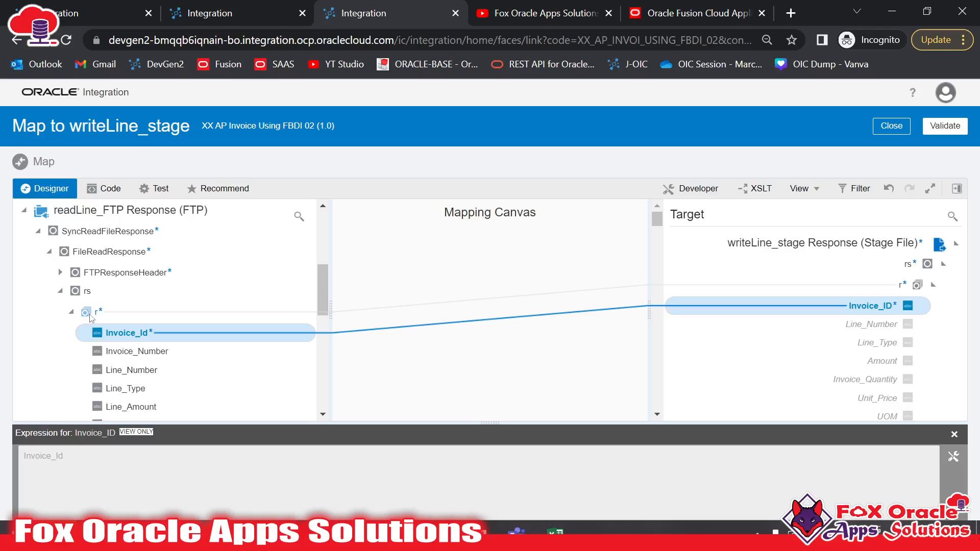
pyautogui.scroll(-2, 669, 320)
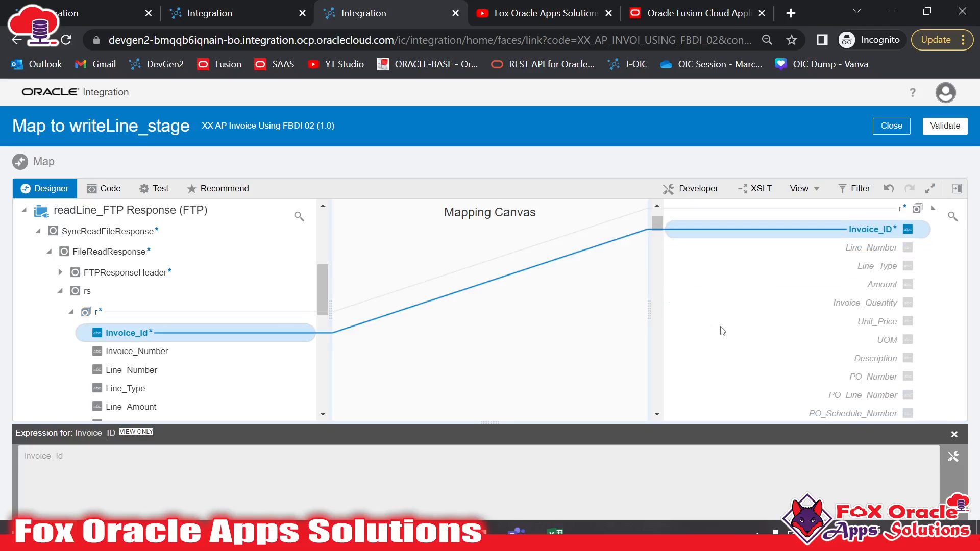
pyautogui.moveTo(123, 352); pyautogui.dragTo(862, 247)
pyautogui.moveTo(127, 389); pyautogui.dragTo(813, 266)
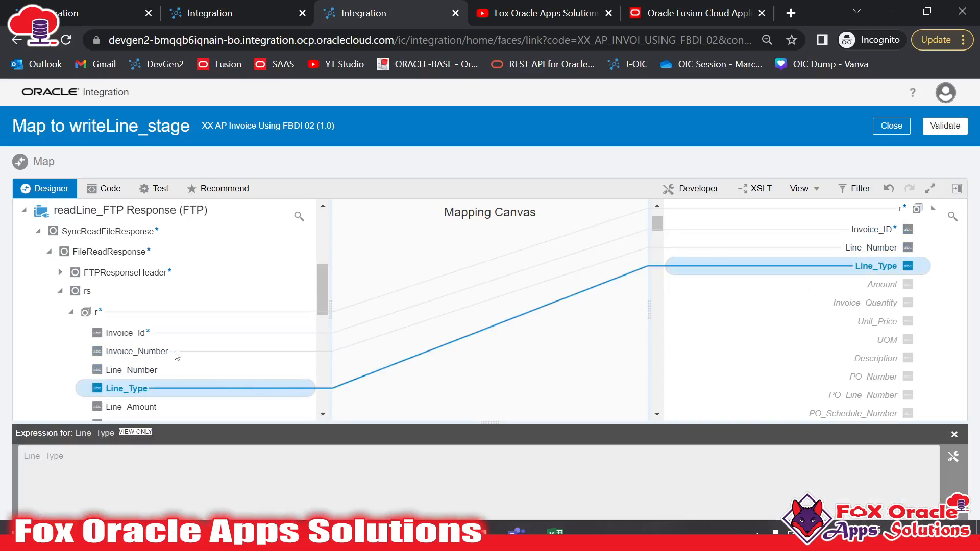
# Delete the Invoice_Number mapping from the target Line_Number and map the source Line_Number to it instead
pyautogui.click(147, 352)
pyautogui.scroll(-2, 153, 306)
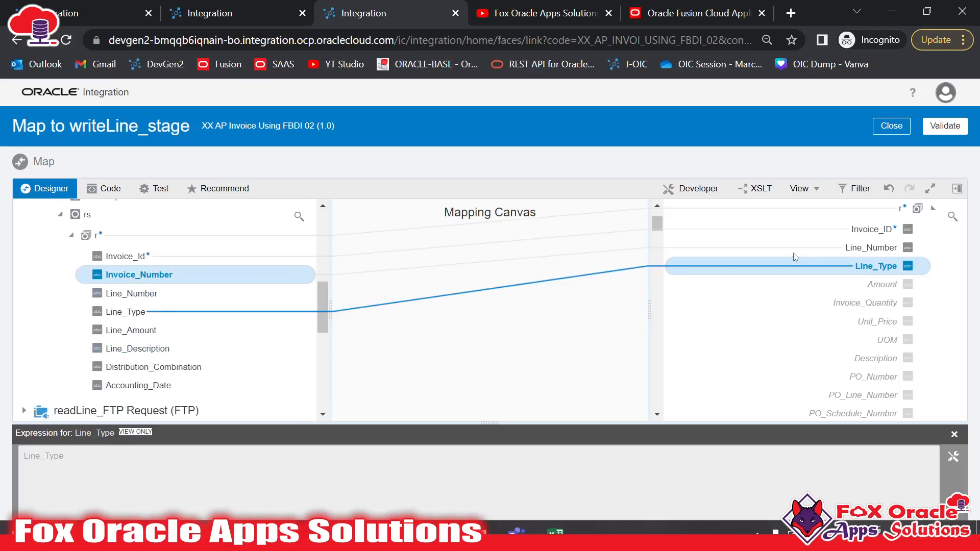
pyautogui.click(891, 254)
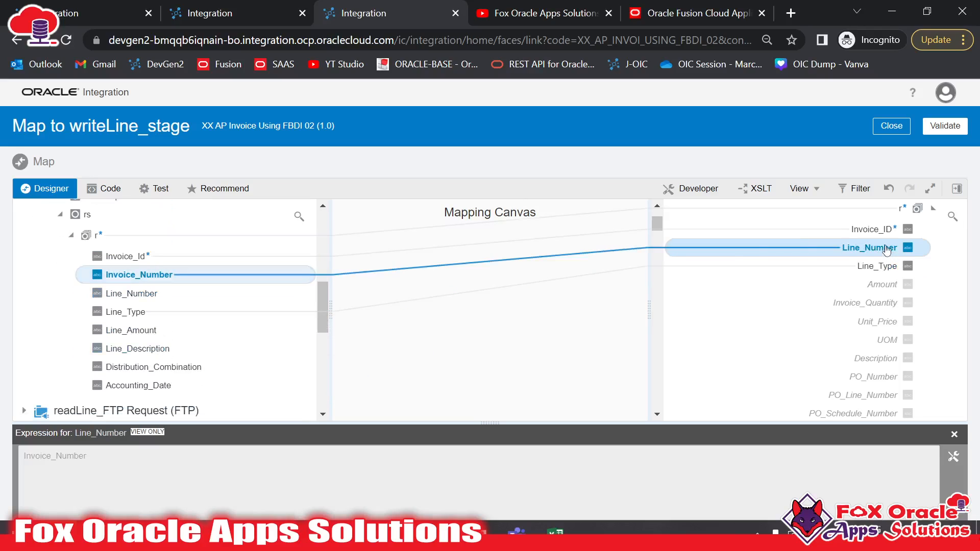
pyautogui.rightClick(890, 254)
pyautogui.click(775, 355)
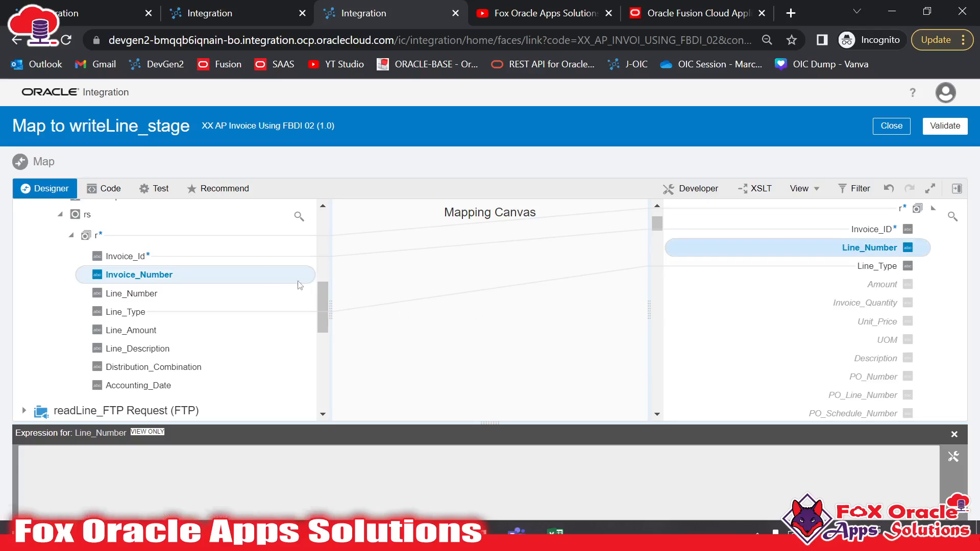
pyautogui.moveTo(137, 295); pyautogui.dragTo(859, 245)
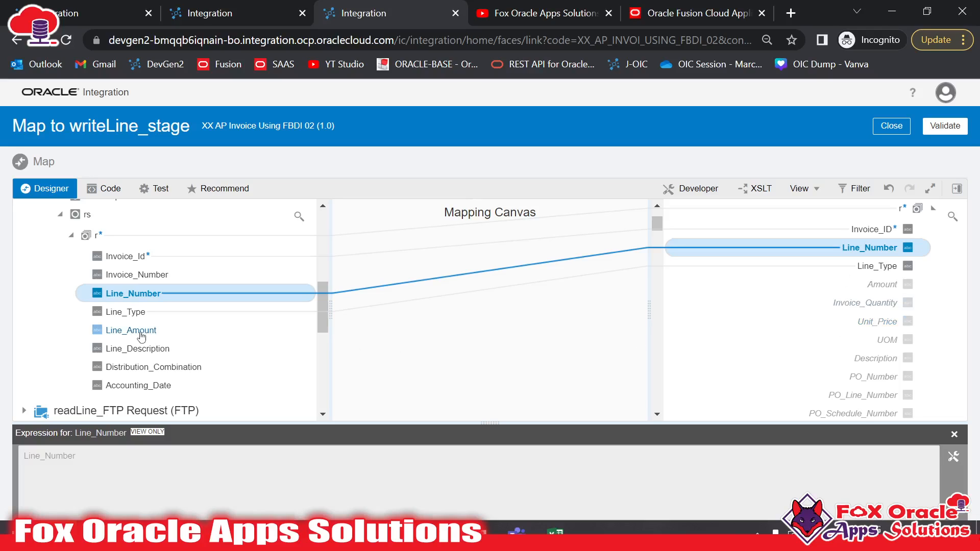
# Map source Line_Amount to target Amount, Line_Description to Description, and Distribution_Combination and Accounting_Date to the target fields of the same names
pyautogui.moveTo(134, 330); pyautogui.dragTo(830, 296)
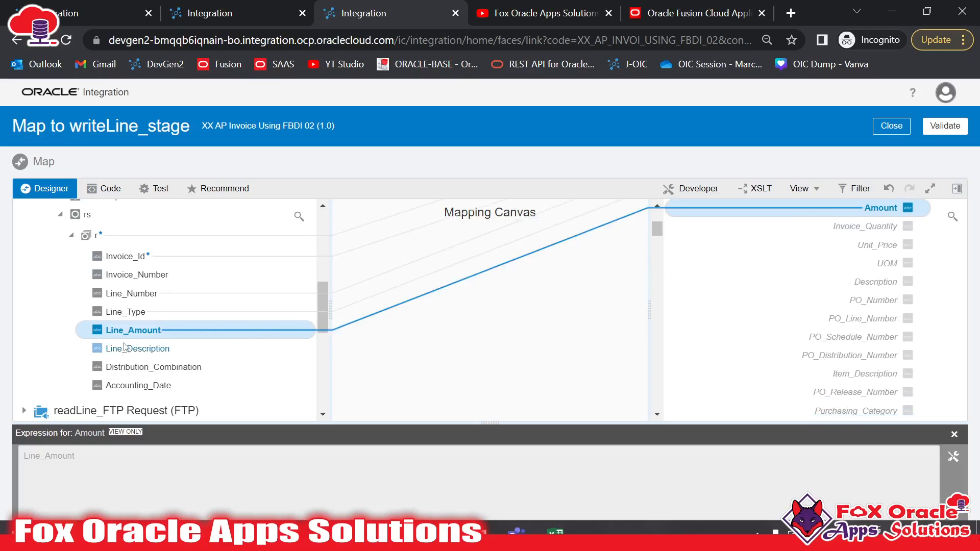
pyautogui.moveTo(142, 359); pyautogui.dragTo(835, 282)
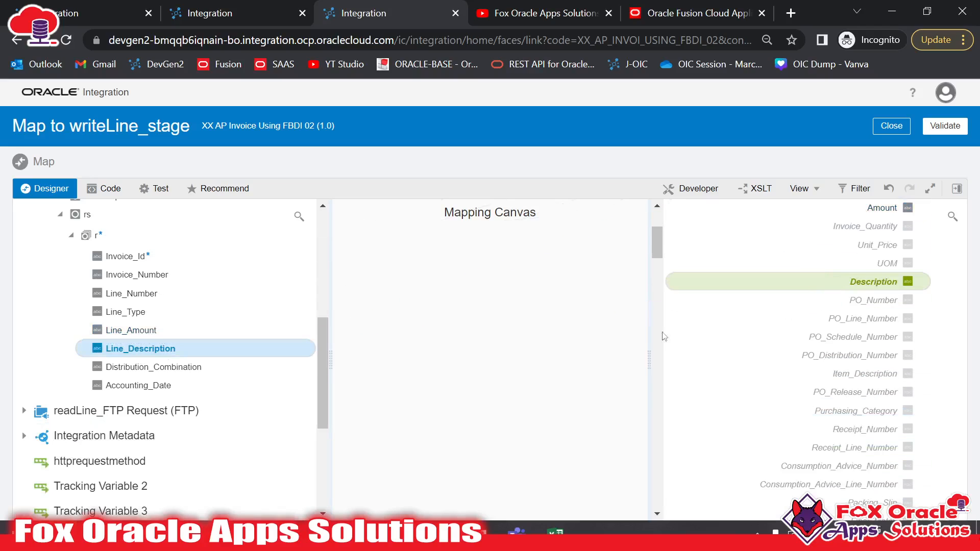
pyautogui.moveTo(160, 373); pyautogui.dragTo(898, 335)
pyautogui.scroll(-1, 876, 286)
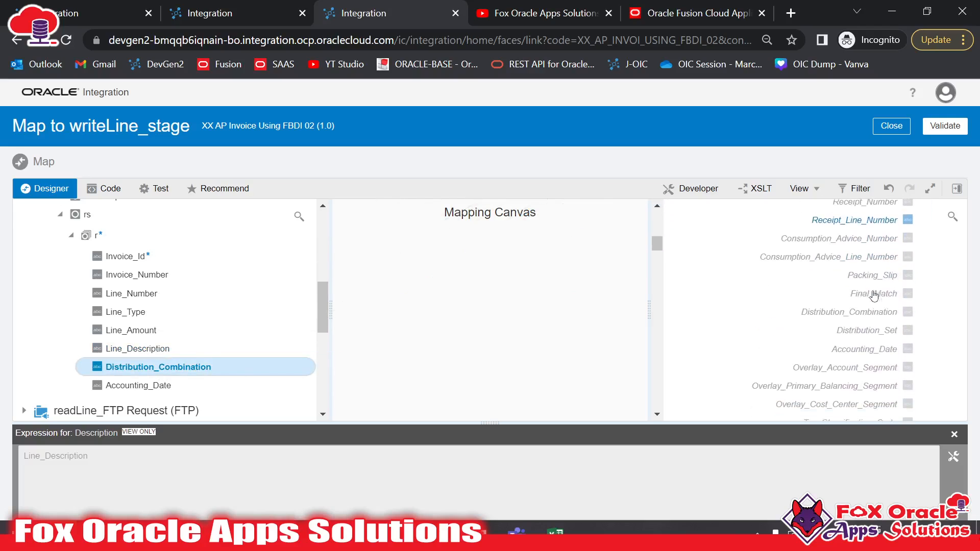
pyautogui.moveTo(219, 363); pyautogui.dragTo(848, 309)
pyautogui.moveTo(168, 387); pyautogui.dragTo(874, 347)
pyautogui.scroll(-3, 770, 342)
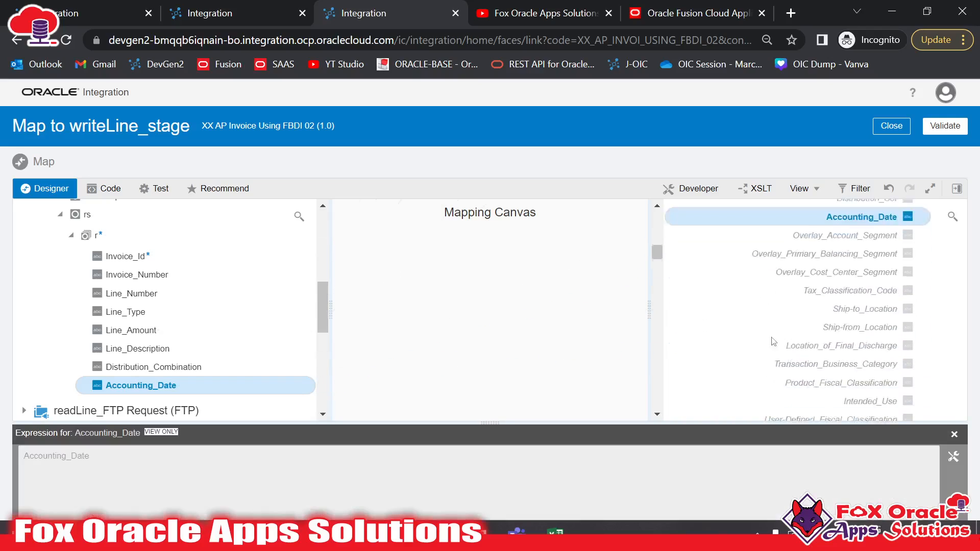
pyautogui.scroll(8, 877, 340)
pyautogui.scroll(2, 878, 340)
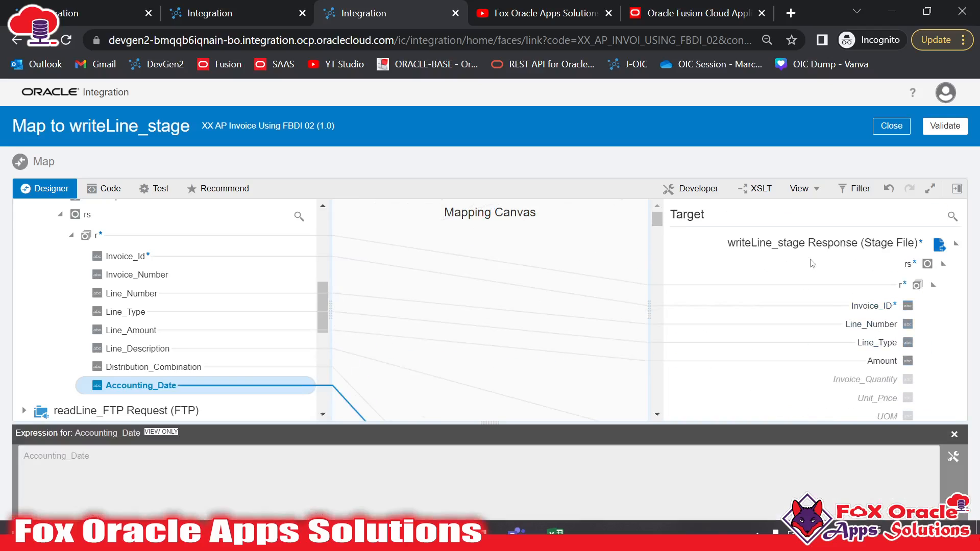
# Review the mandatory AP_INVOICES_INTERFACE and AP_INVOICE_LINES_INTERFACE fields in the Notepad++ file Invoice Import using FBDI details.txt, and return to the mapping
pyautogui.click(207, 534)
pyautogui.scroll(1, 240, 316)
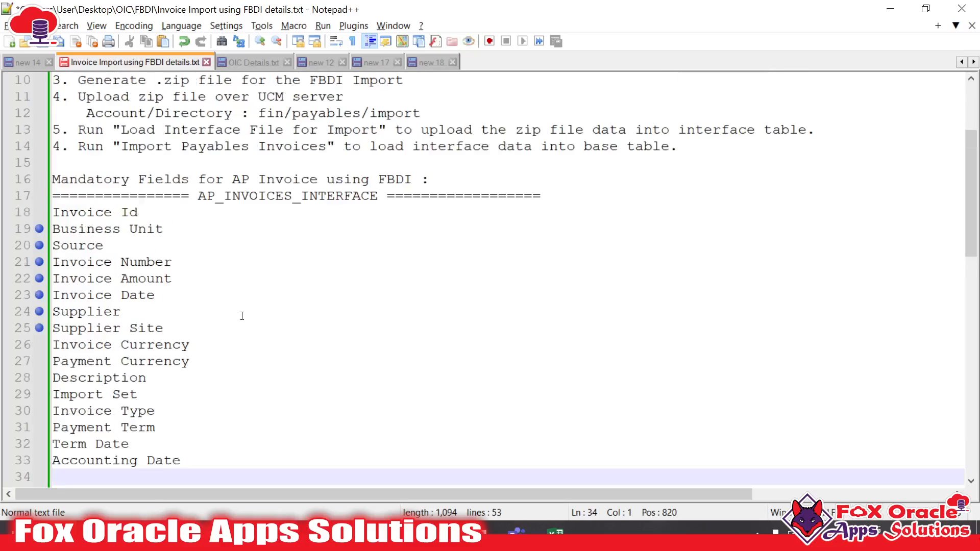
pyautogui.scroll(-1, 240, 306)
pyautogui.moveTo(53, 162); pyautogui.dragTo(236, 410)
pyautogui.click(276, 241)
pyautogui.moveTo(198, 146); pyautogui.dragTo(379, 152)
pyautogui.click(46, 228)
pyautogui.click(87, 241)
pyautogui.scroll(-5, 128, 284)
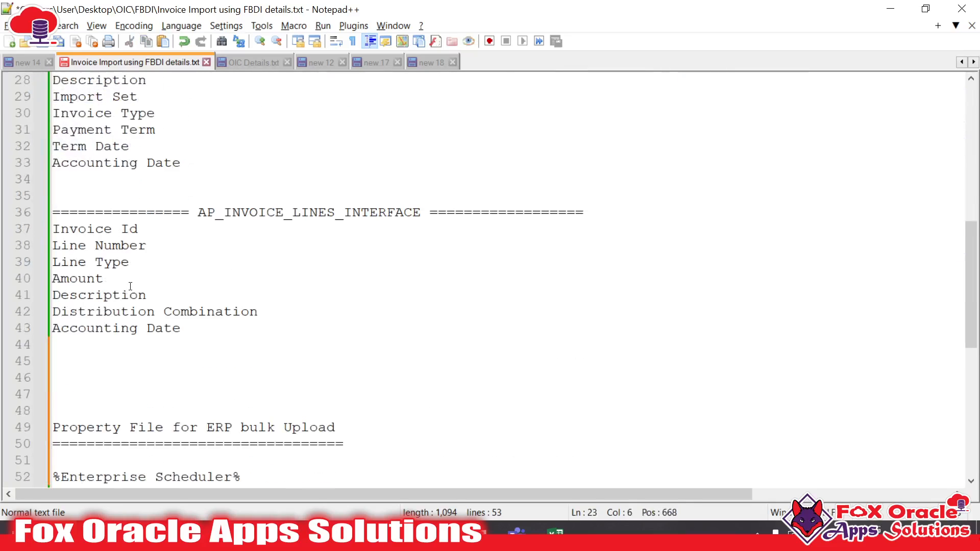
pyautogui.moveTo(172, 331); pyautogui.dragTo(53, 229)
pyautogui.click(240, 312)
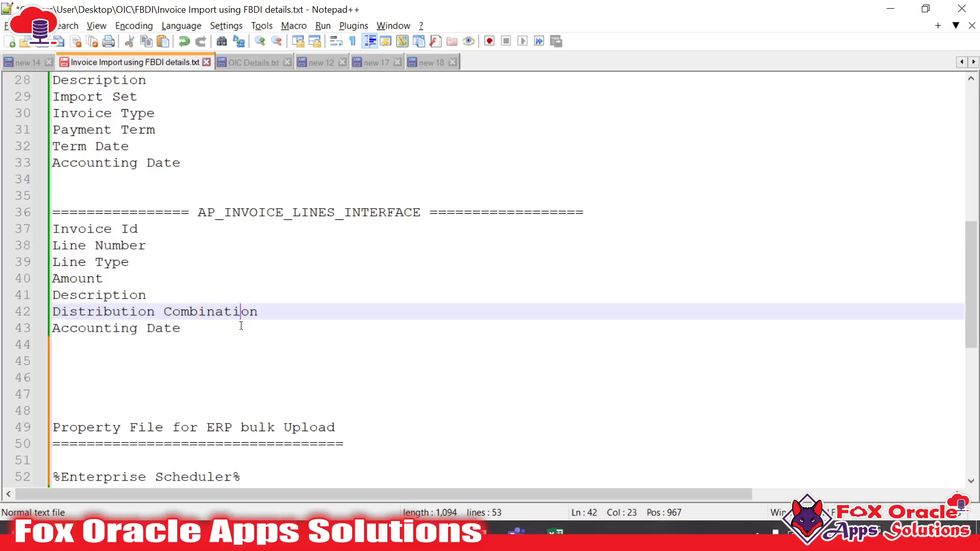
pyautogui.scroll(2, 375, 352)
pyautogui.hotkey('alt', 'Tab')
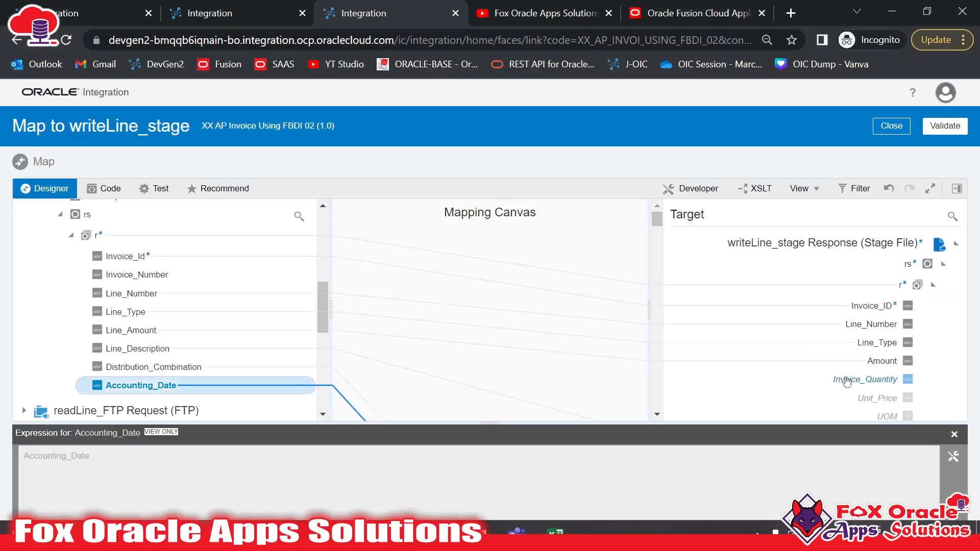
# Create the last target field, end, with the literal value 'END', and validate and close the writeLine_stage mapping
pyautogui.scroll(-5, 876, 362)
pyautogui.scroll(-15, 880, 357)
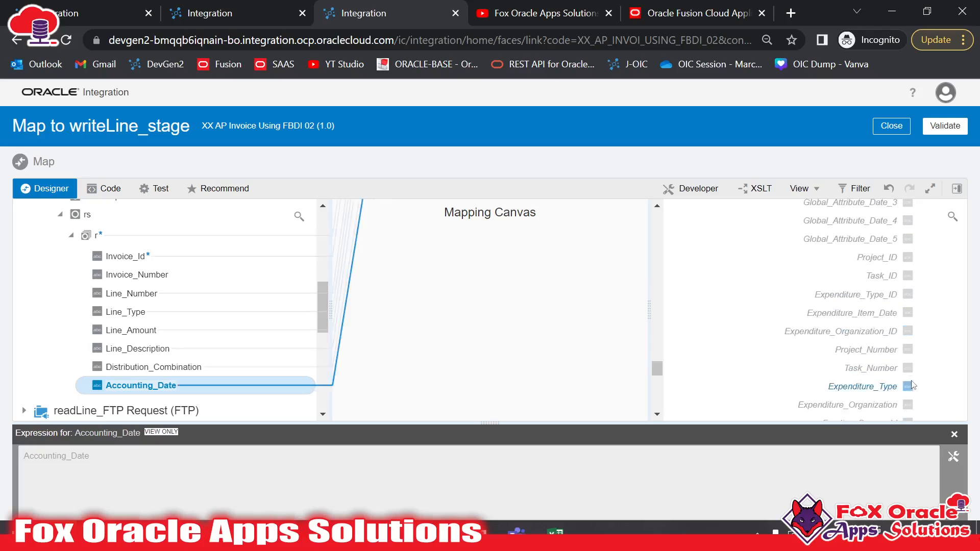
pyautogui.click(906, 410)
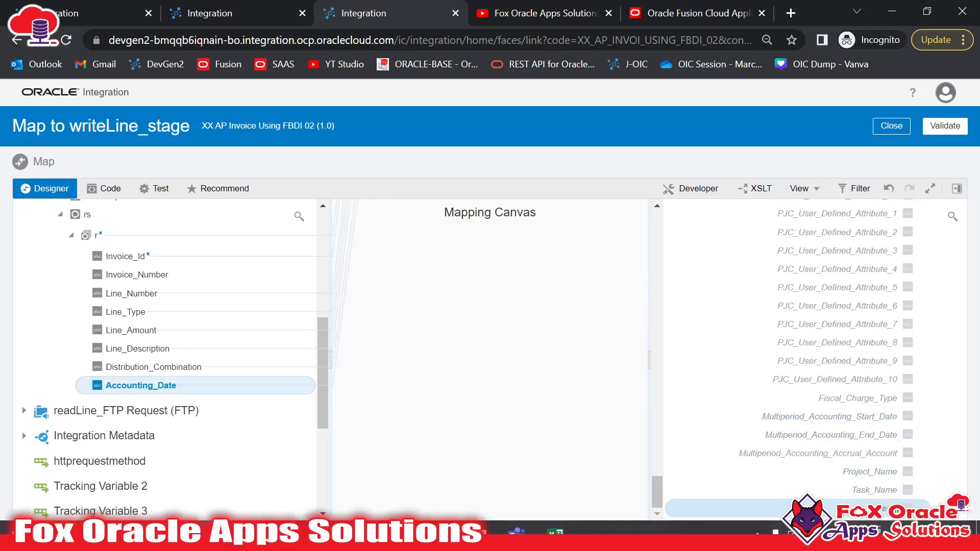
pyautogui.rightClick(896, 508)
pyautogui.click(801, 410)
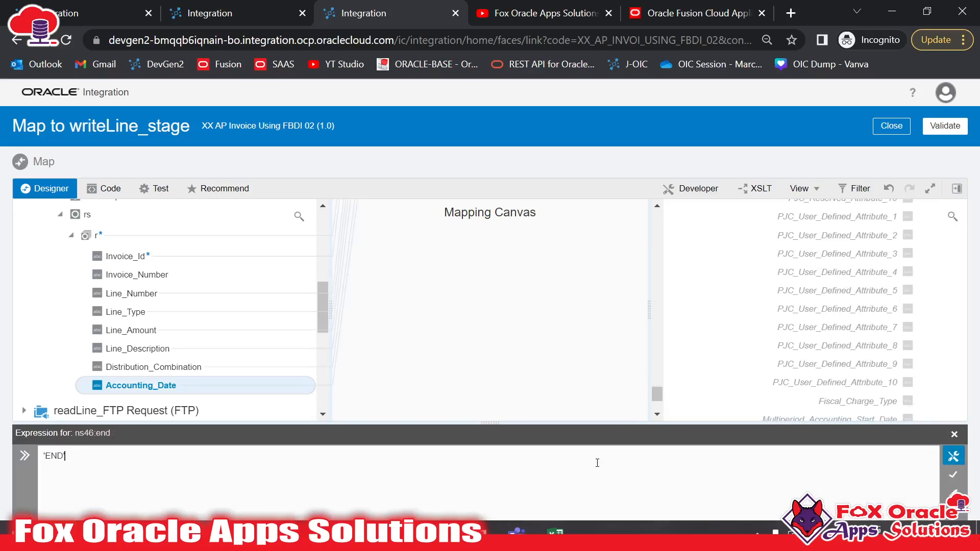
pyautogui.click(953, 474)
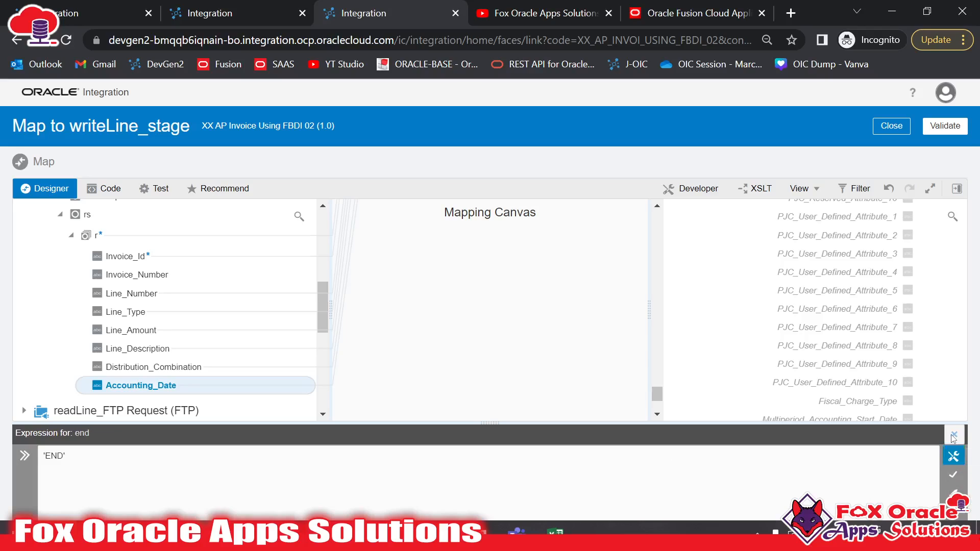
pyautogui.click(954, 434)
pyautogui.click(945, 126)
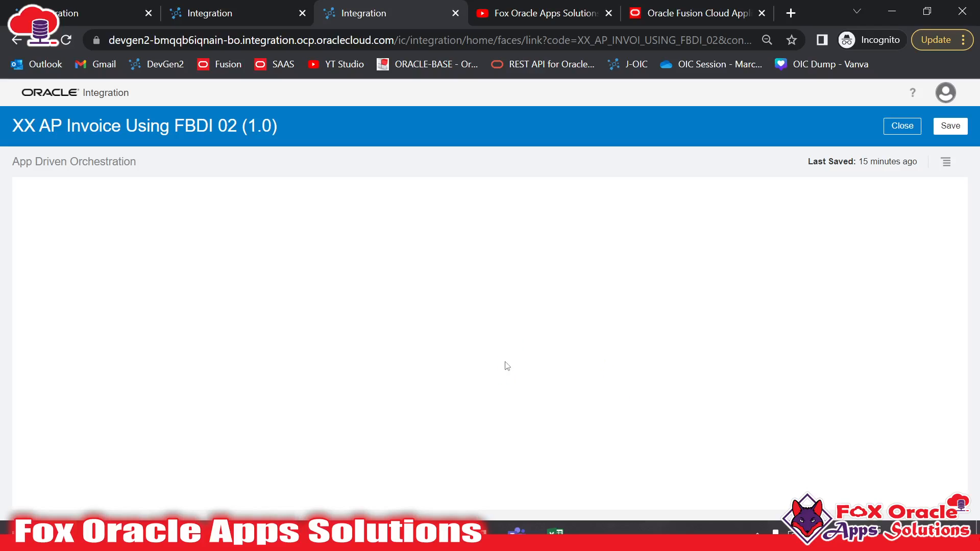
# Review the orchestration flow from the header file branch to writeLine_stage and the three line file branches
pyautogui.click(690, 324)
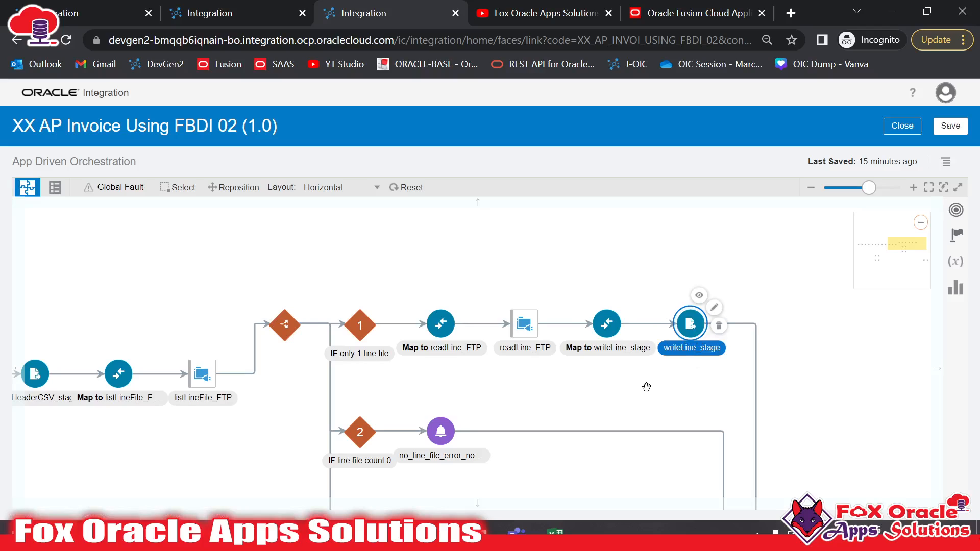
pyautogui.moveTo(646, 386); pyautogui.dragTo(698, 330)
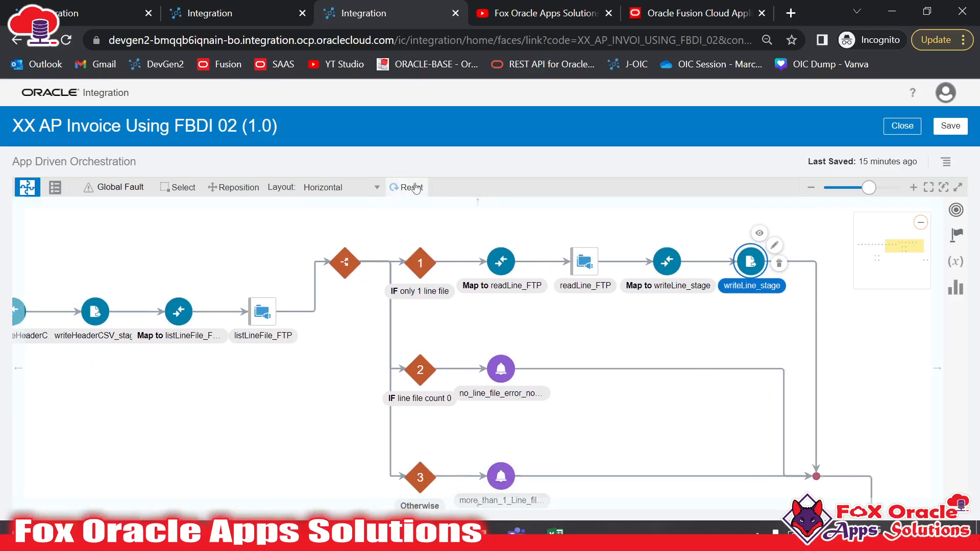
pyautogui.click(395, 187)
pyautogui.moveTo(647, 379); pyautogui.dragTo(296, 350)
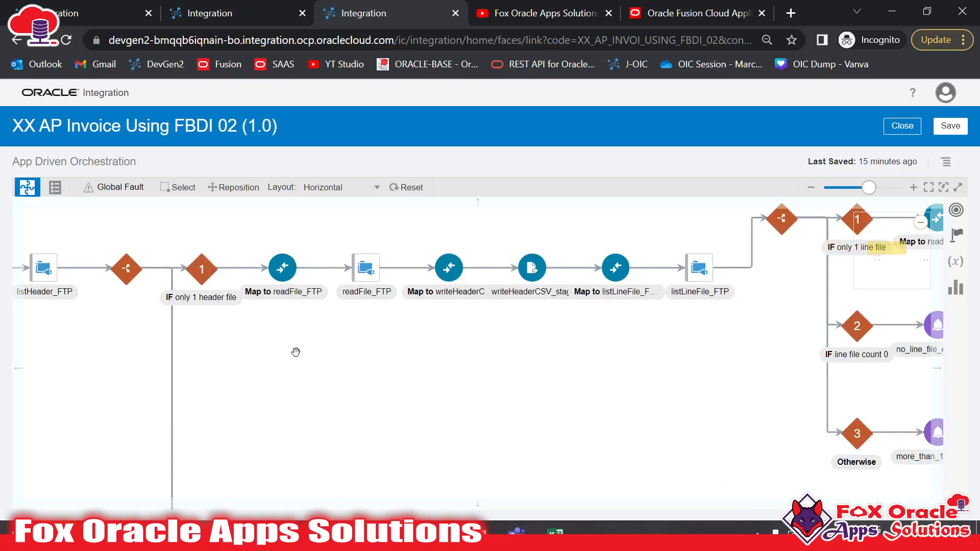
pyautogui.moveTo(729, 381); pyautogui.dragTo(350, 354)
pyautogui.moveTo(564, 327); pyautogui.dragTo(210, 428)
pyautogui.moveTo(410, 352); pyautogui.dragTo(479, 340)
pyautogui.click(516, 285)
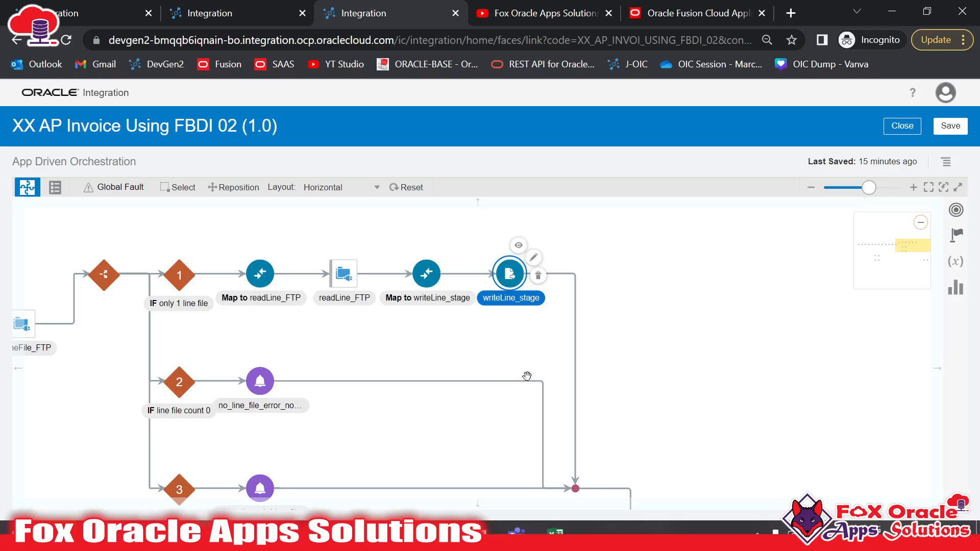
pyautogui.scroll(-3, 527, 376)
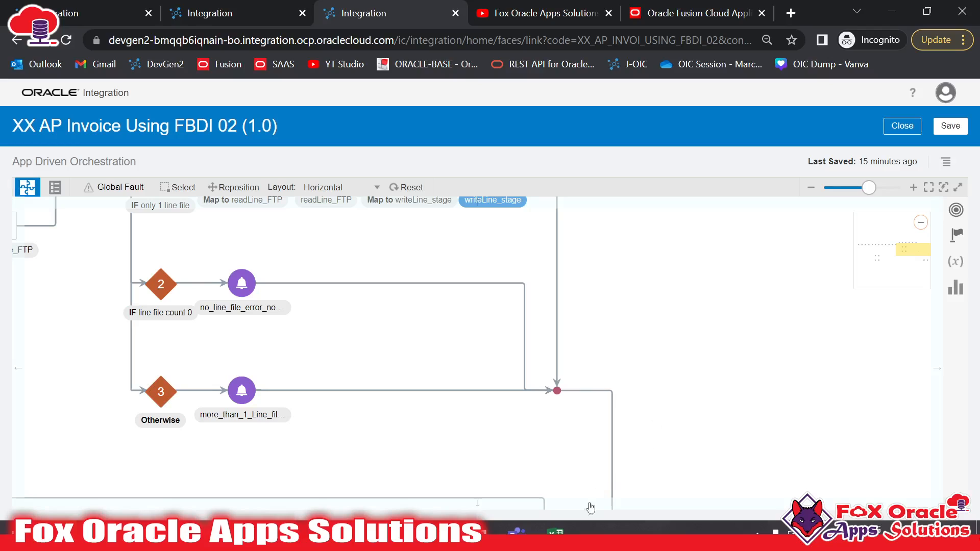
# Switch to propertyFile.properties.csv in Excel and examine the JobPackageName and JobDefinitioinName values
pyautogui.moveTo(554, 531)
pyautogui.moveTo(436, 480)
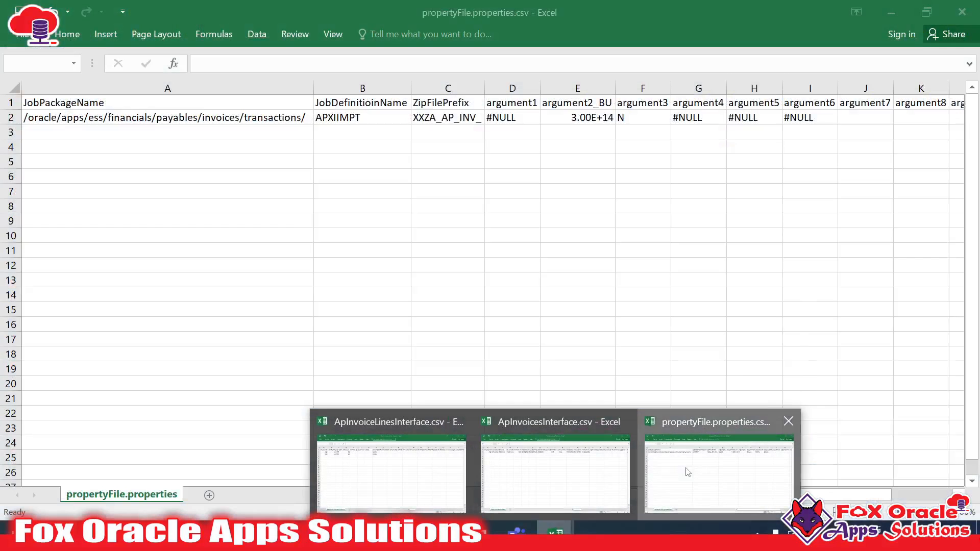
pyautogui.click(685, 468)
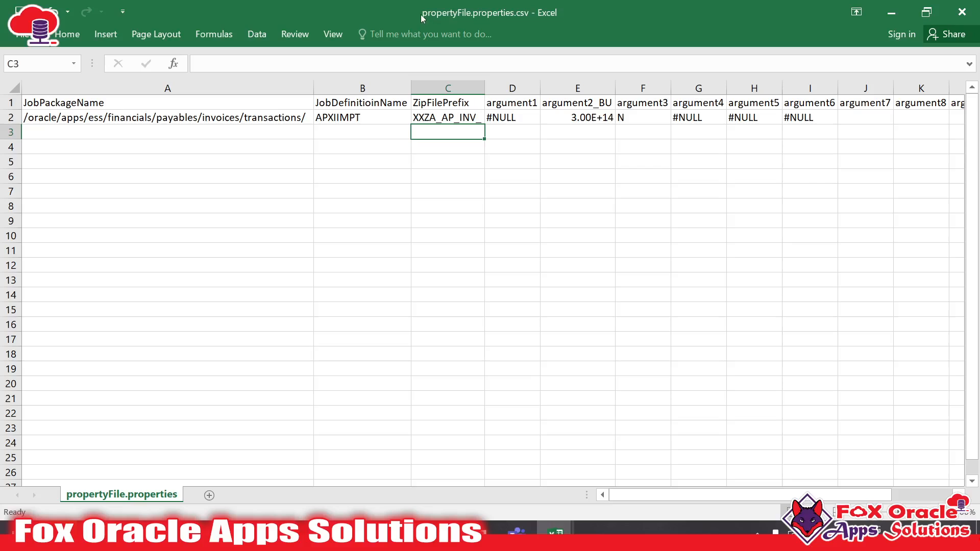
pyautogui.click(541, 204)
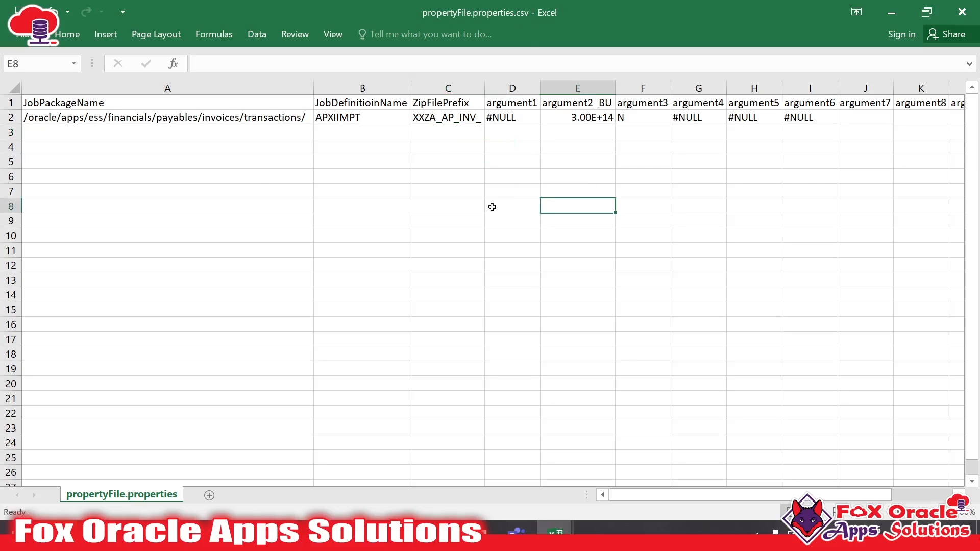
pyautogui.click(259, 178)
pyautogui.click(192, 121)
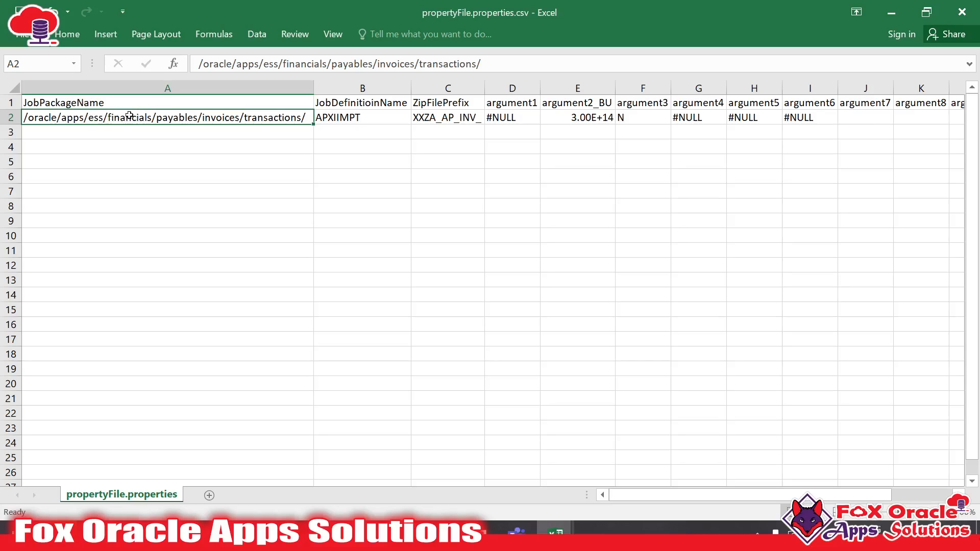
pyautogui.click(360, 104)
pyautogui.click(367, 119)
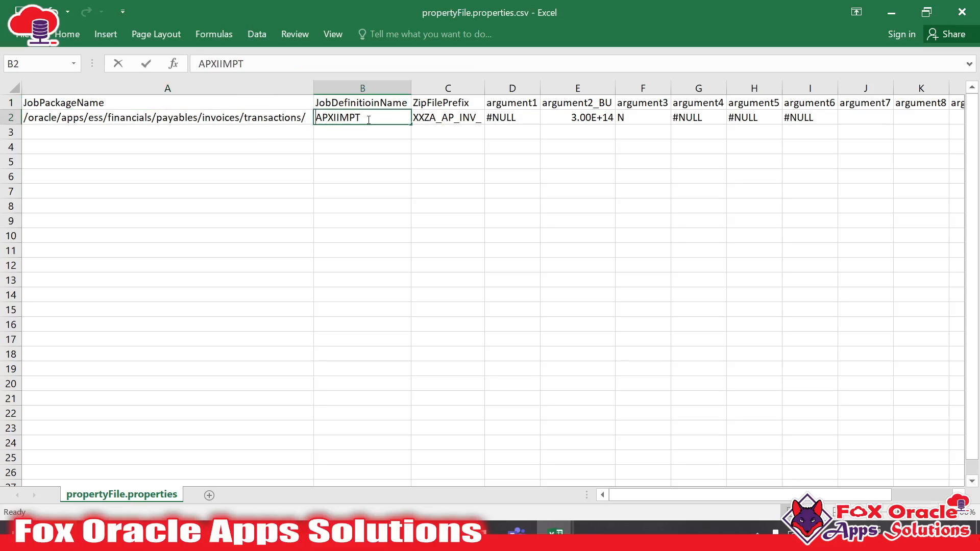
pyautogui.doubleClick(387, 119)
pyautogui.moveTo(387, 118); pyautogui.dragTo(304, 118)
pyautogui.click(278, 159)
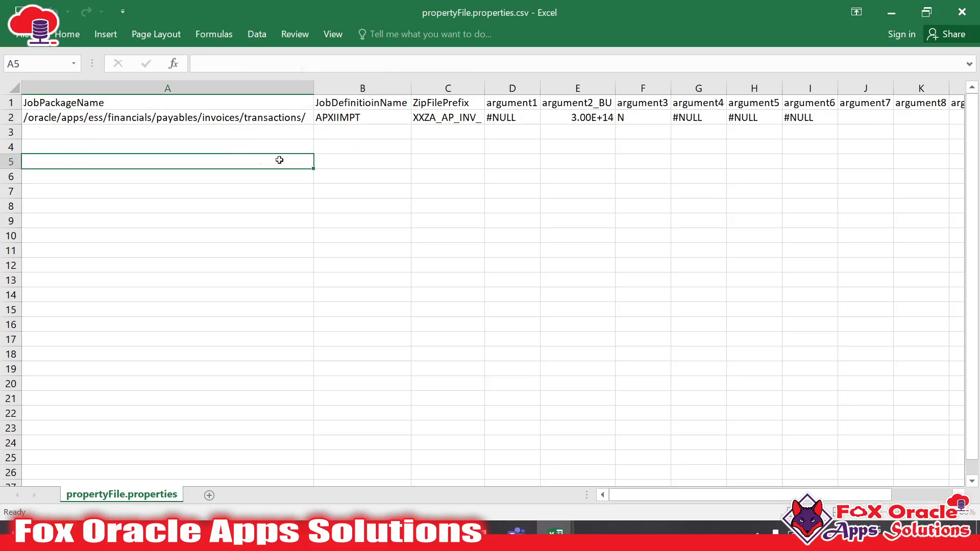
# Examine the ZipFilePrefix value together with the job columns, and the argument values from argument1 onward in row 2
pyautogui.click(190, 109)
pyautogui.moveTo(191, 109); pyautogui.dragTo(448, 122)
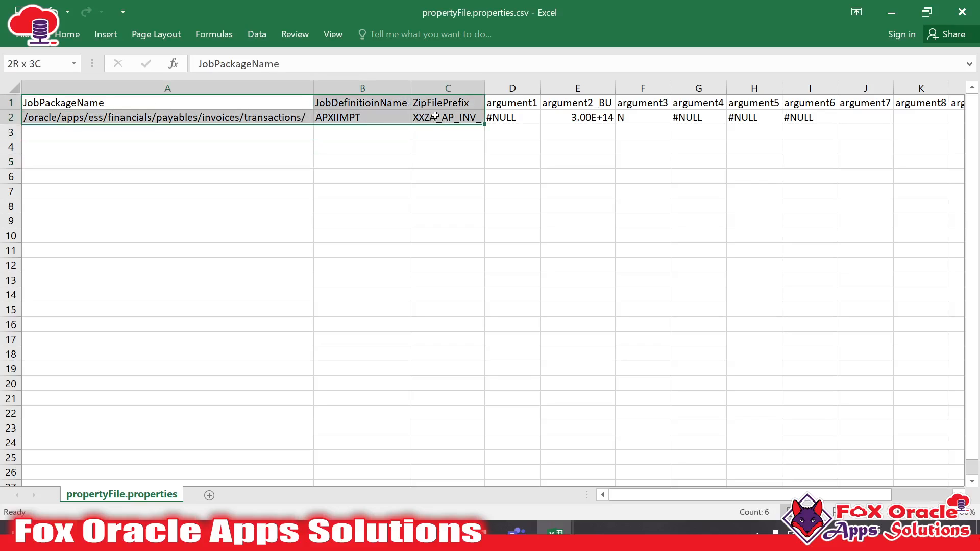
pyautogui.click(414, 176)
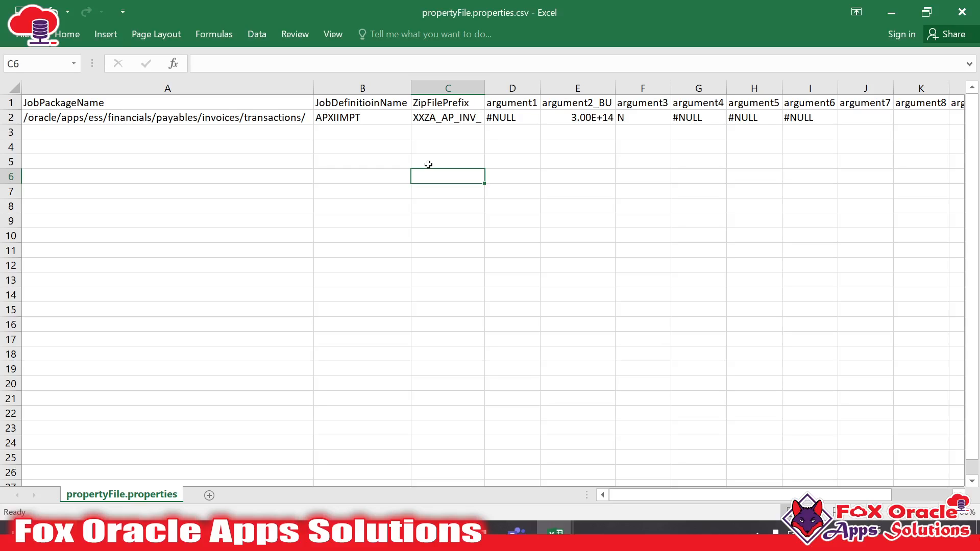
pyautogui.moveTo(206, 120); pyautogui.dragTo(357, 120)
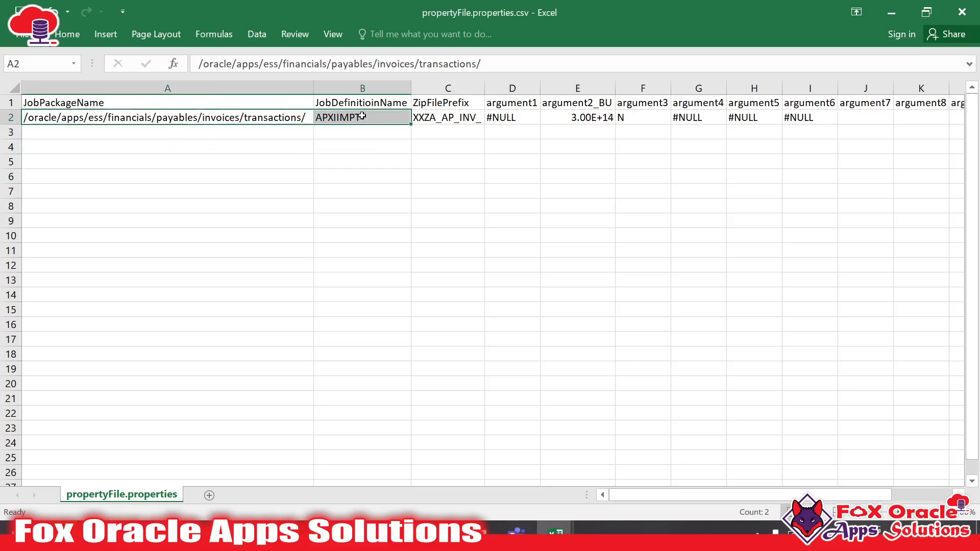
pyautogui.click(462, 118)
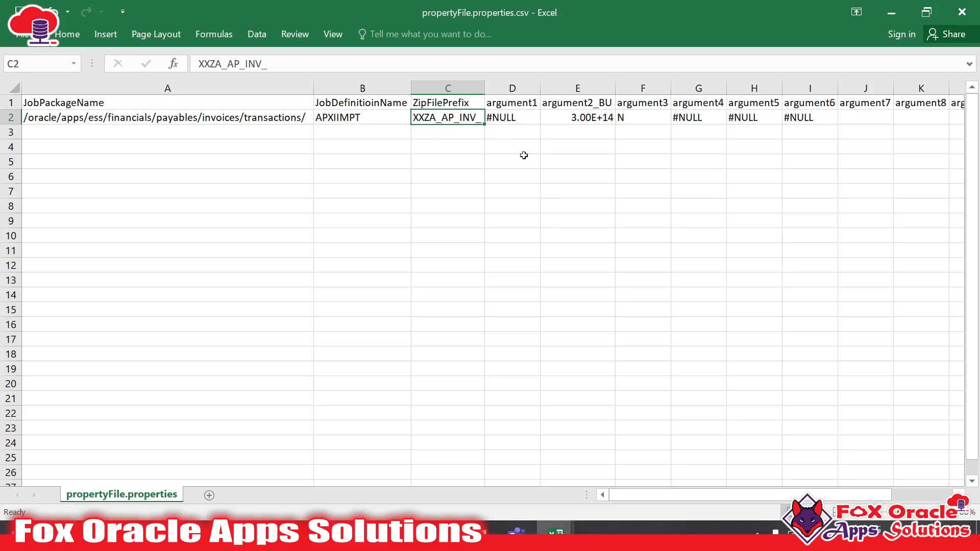
pyautogui.click(551, 159)
pyautogui.moveTo(517, 117); pyautogui.dragTo(944, 122)
pyautogui.click(804, 151)
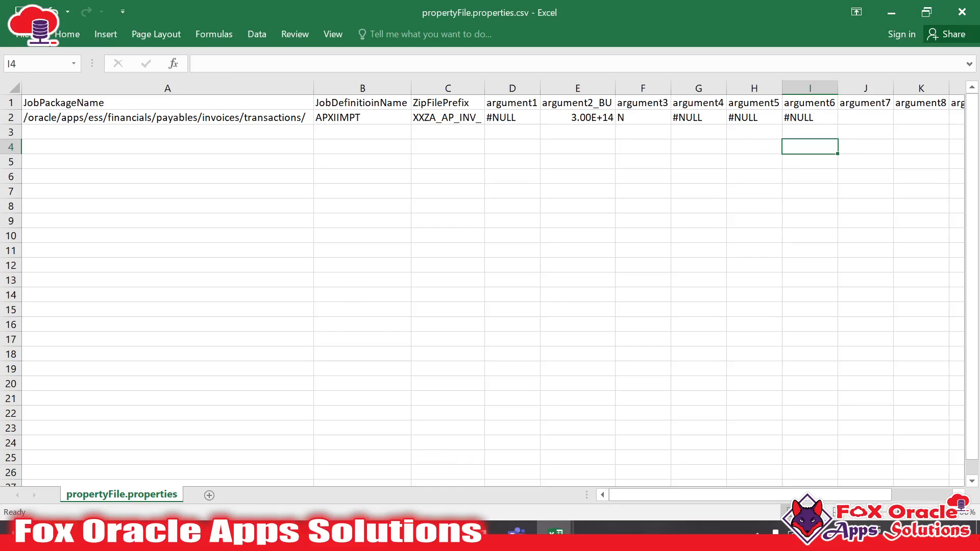
# Switch to Oracle Fusion Cloud Applications in Chrome and open the Scheduled Processes page
pyautogui.click(219, 534)
pyautogui.click(296, 459)
pyautogui.click(544, 6)
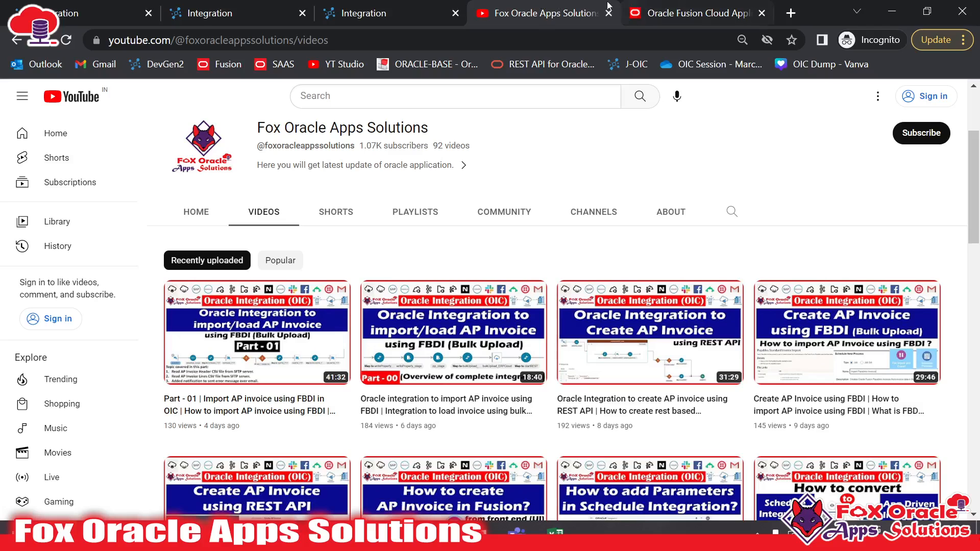
pyautogui.click(659, 6)
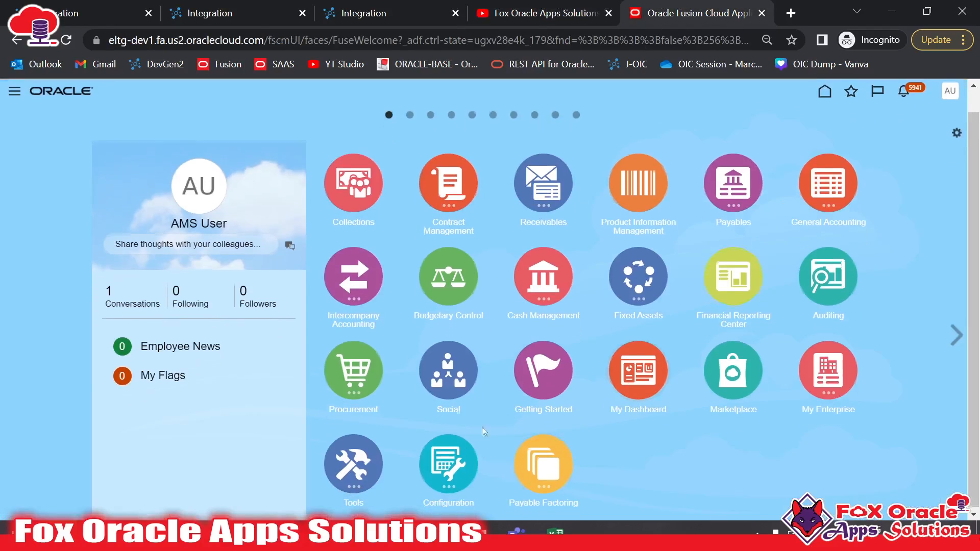
pyautogui.click(357, 473)
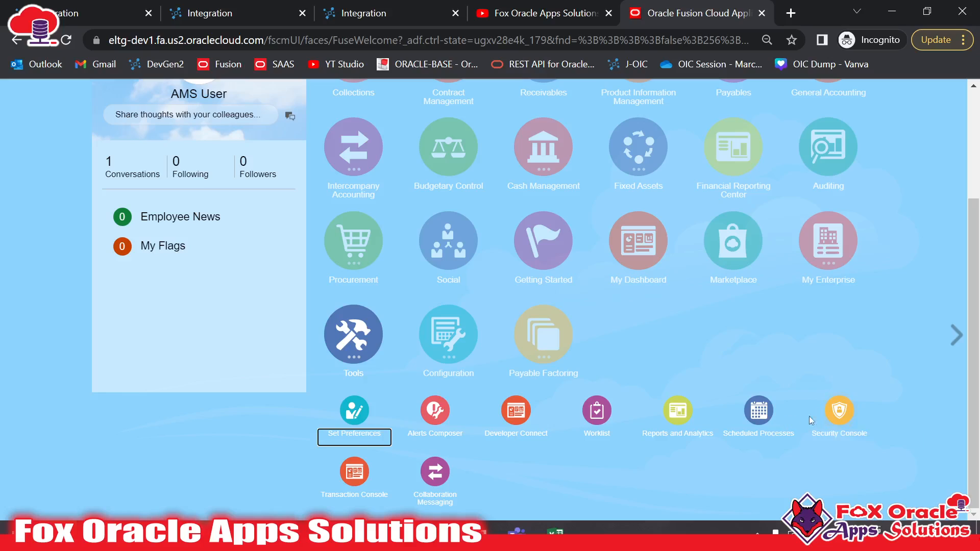
pyautogui.click(759, 410)
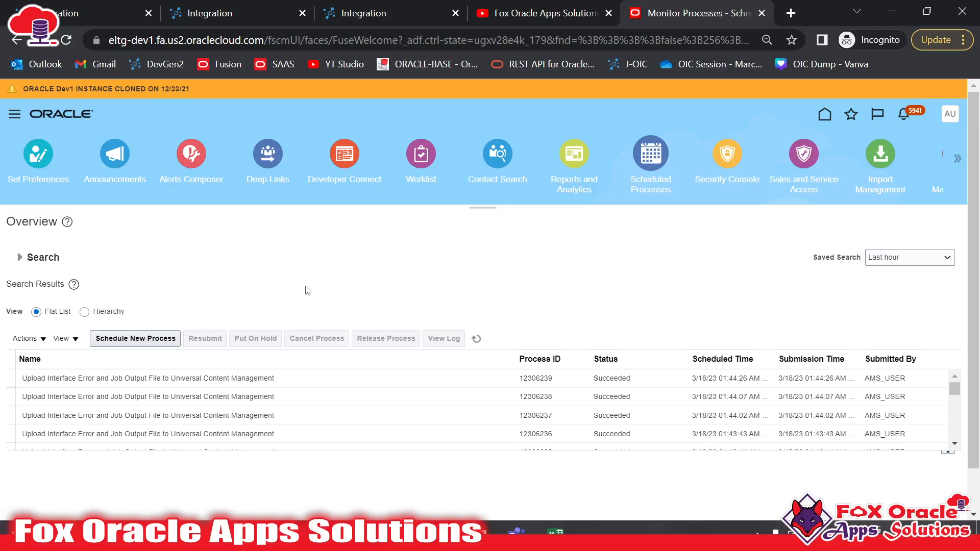
# Schedule a new process of type Job using Import Payables Invoices and open its process details
pyautogui.click(135, 338)
pyautogui.moveTo(555, 530)
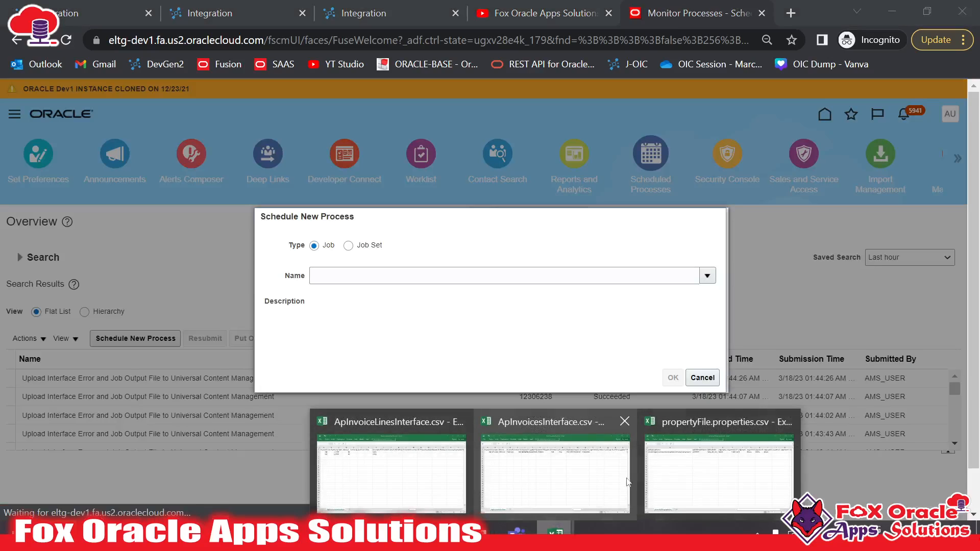
pyautogui.click(679, 483)
pyautogui.hotkey('alt', 'Tab')
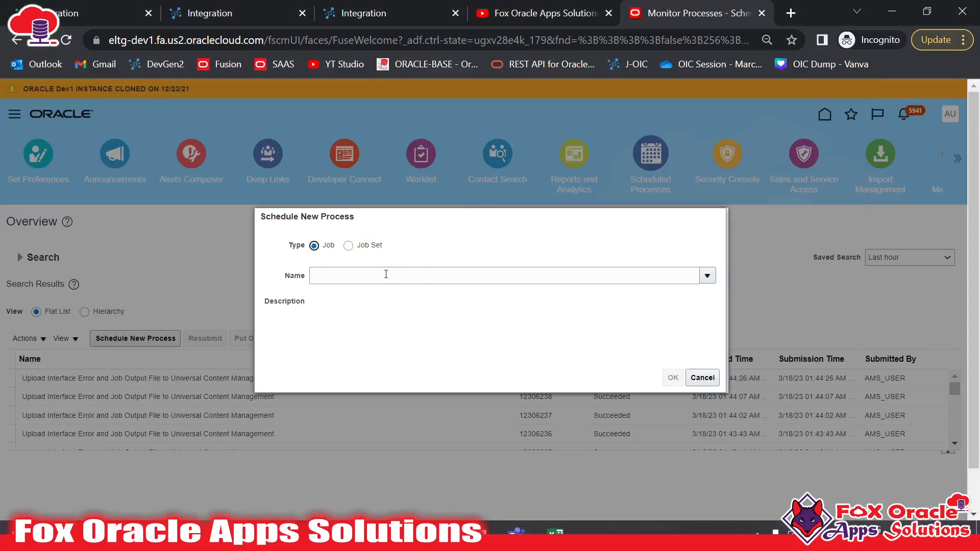
pyautogui.click(383, 276)
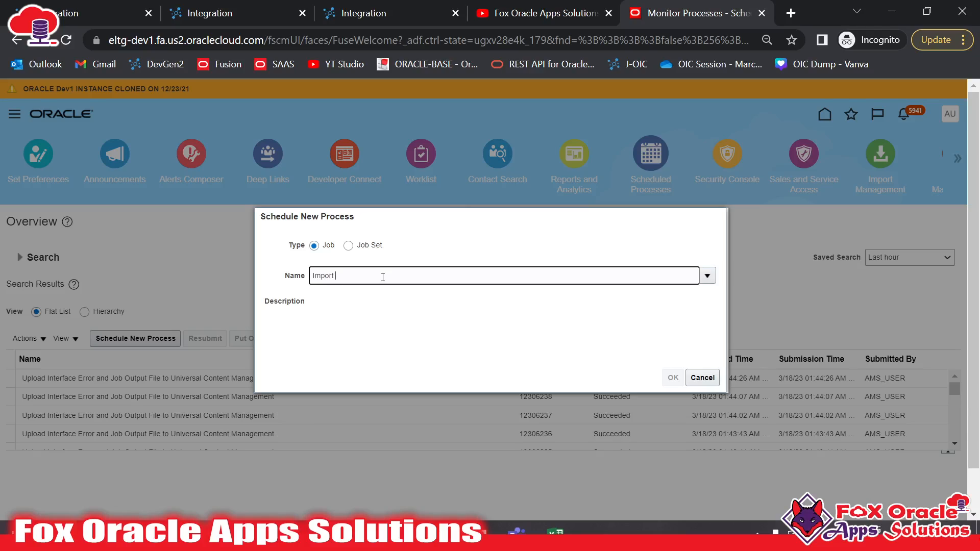
pyautogui.press('Tab')
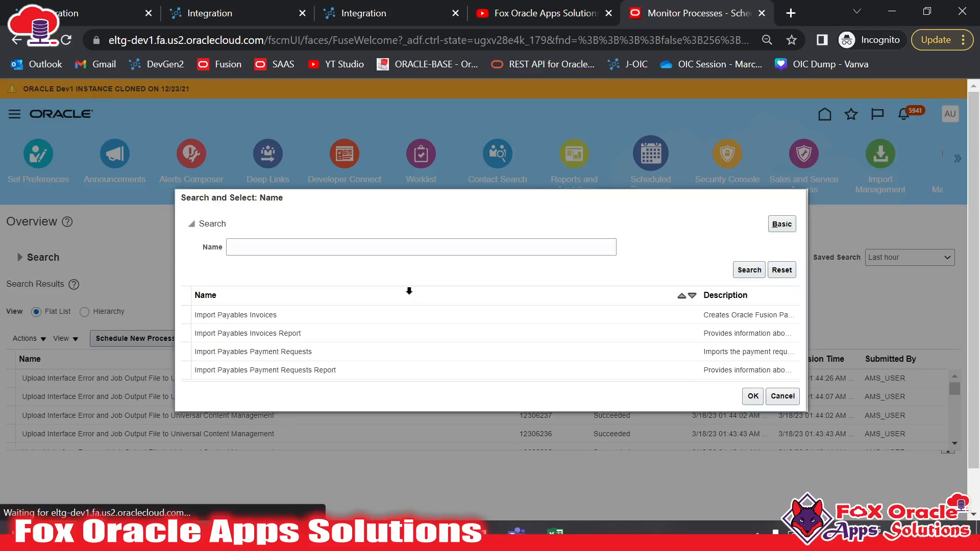
pyautogui.doubleClick(264, 314)
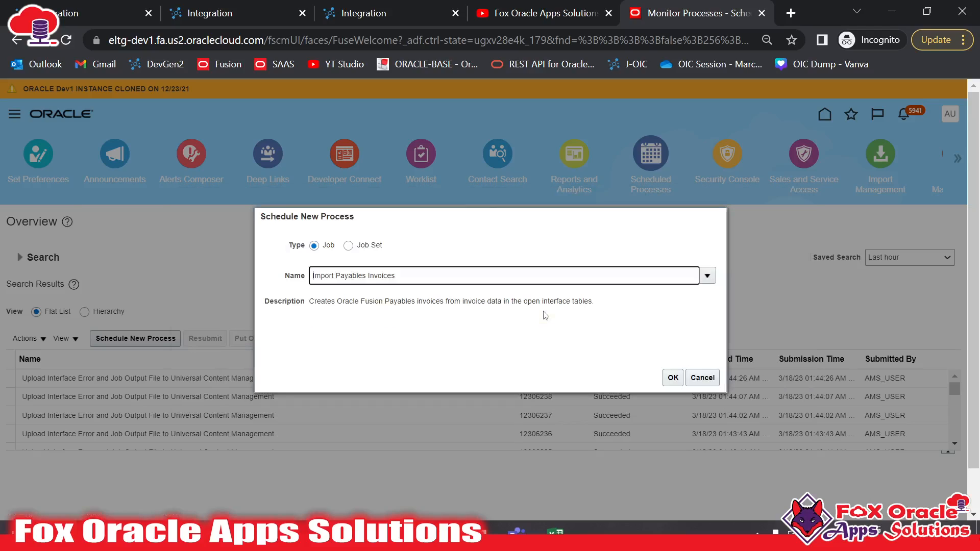
pyautogui.click(668, 377)
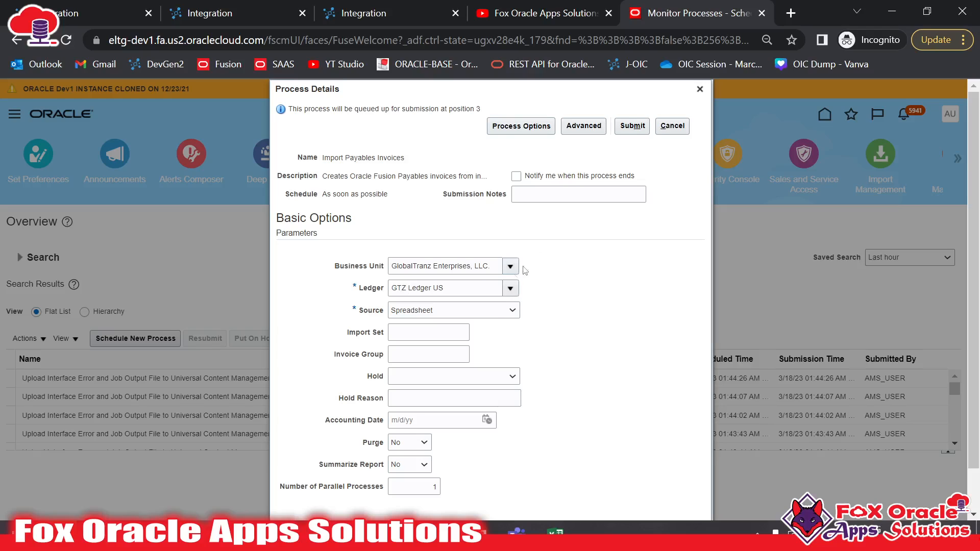
# Examine the process name and the Basic Options parameters, including Business Unit and Ledger
pyautogui.scroll(-1, 455, 361)
pyautogui.scroll(1, 449, 391)
pyautogui.moveTo(324, 156); pyautogui.dragTo(403, 156)
pyautogui.scroll(-1, 476, 294)
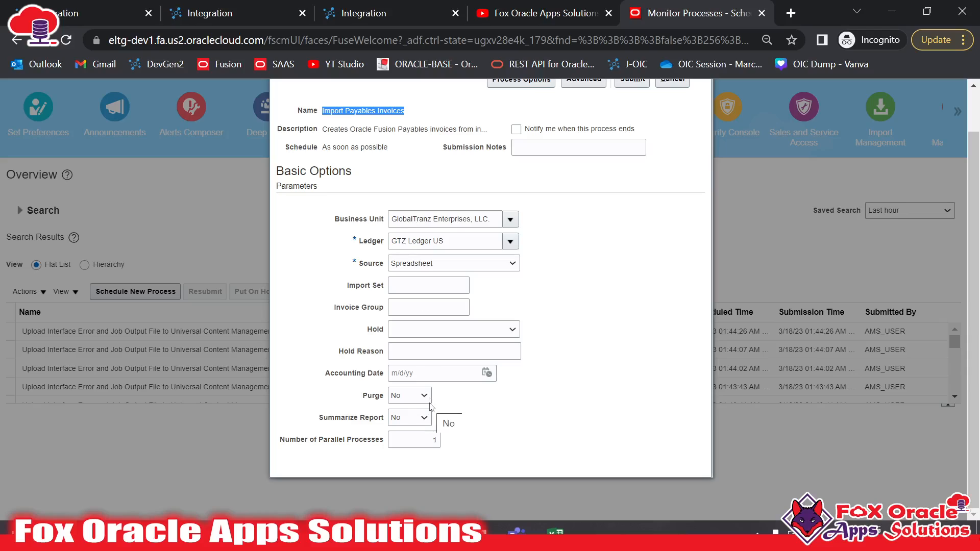
pyautogui.scroll(1, 439, 419)
pyautogui.click(424, 266)
pyautogui.click(419, 289)
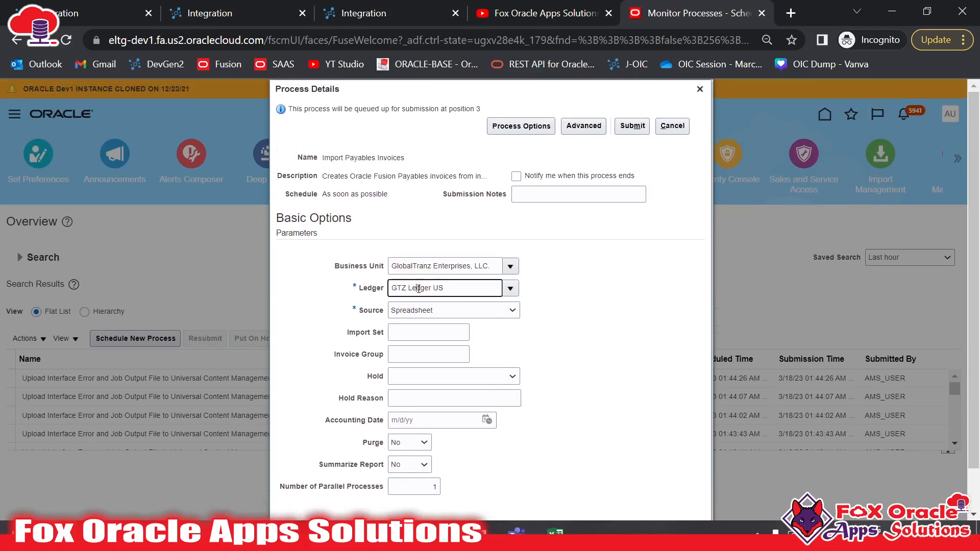
# Set the Source parameter of the Import Payables Invoices process to External
pyautogui.click(423, 312)
pyautogui.click(628, 312)
pyautogui.click(464, 313)
pyautogui.scroll(5, 435, 368)
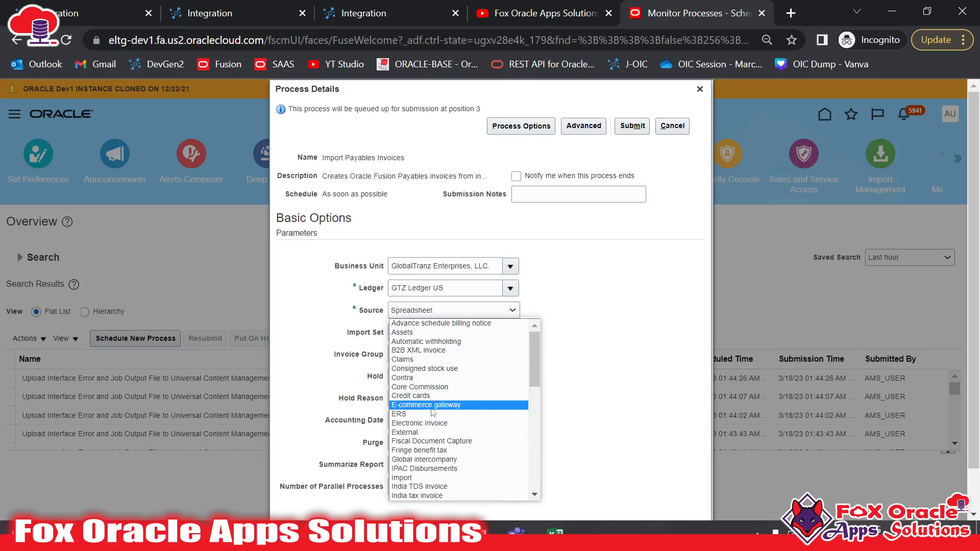
pyautogui.click(425, 432)
# Enter 'ImportSet Test' as the Import Set and 'Import Group Test' as the Invoice Group
pyautogui.click(426, 337)
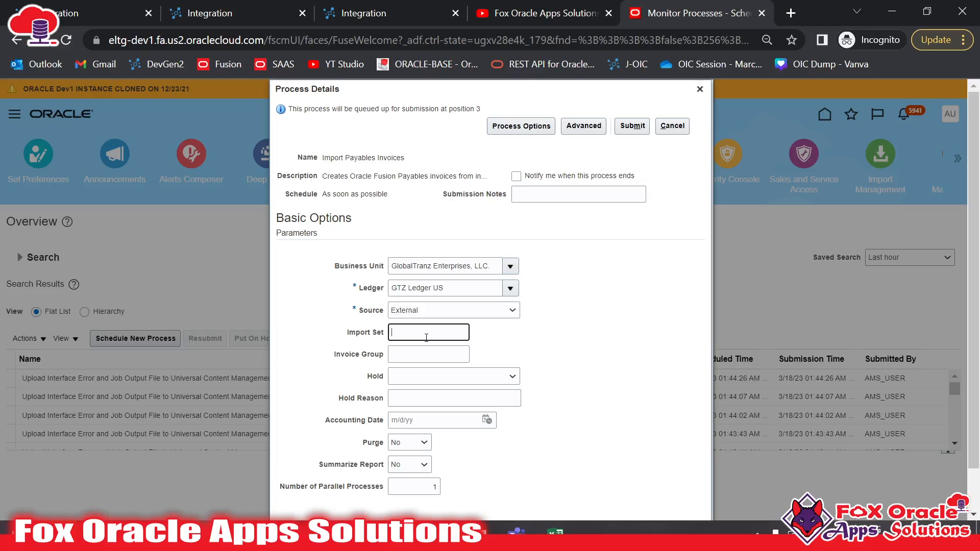
pyautogui.click(422, 355)
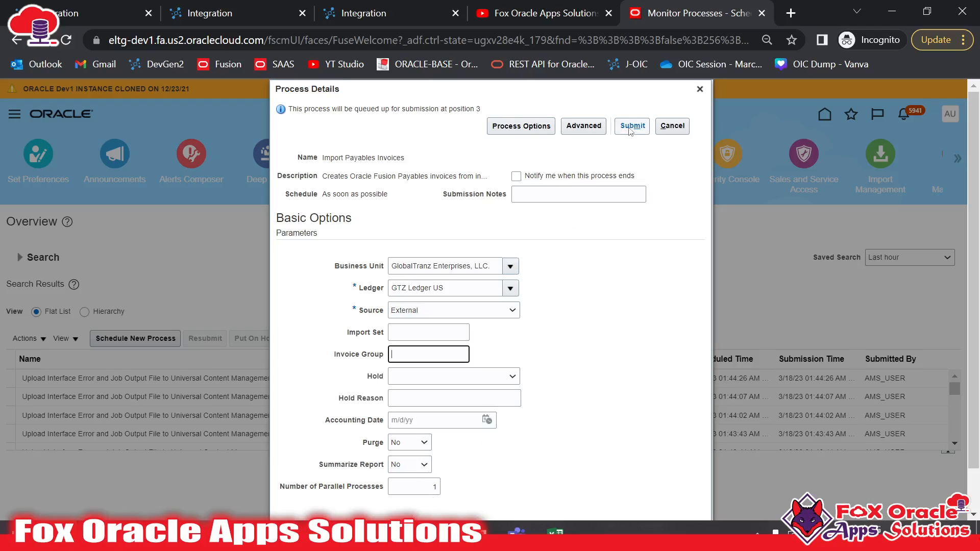
pyautogui.click(423, 332)
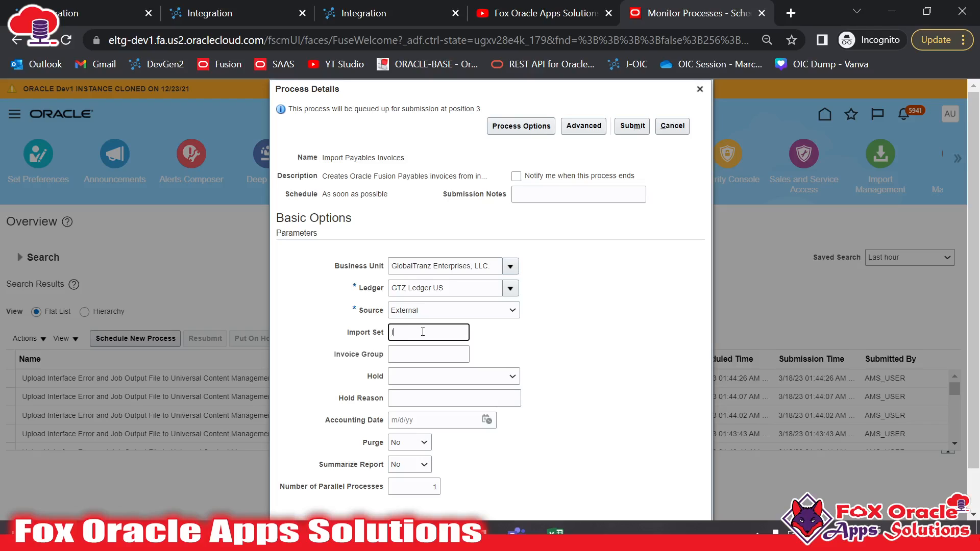
pyautogui.write('ImportSet Test')
pyautogui.click(417, 348)
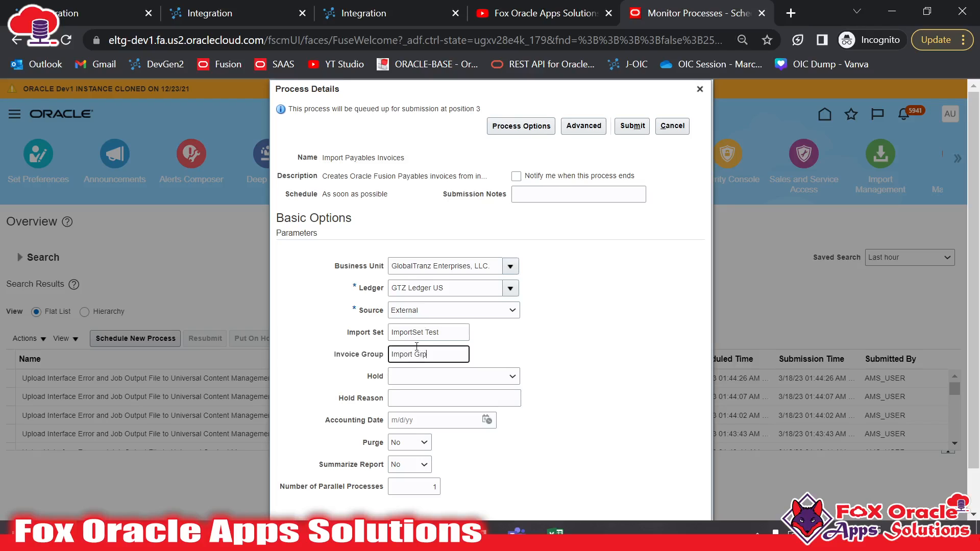
pyautogui.write('up Test')
# Submit the Import Payables Invoices process and close the confirmation
pyautogui.click(430, 266)
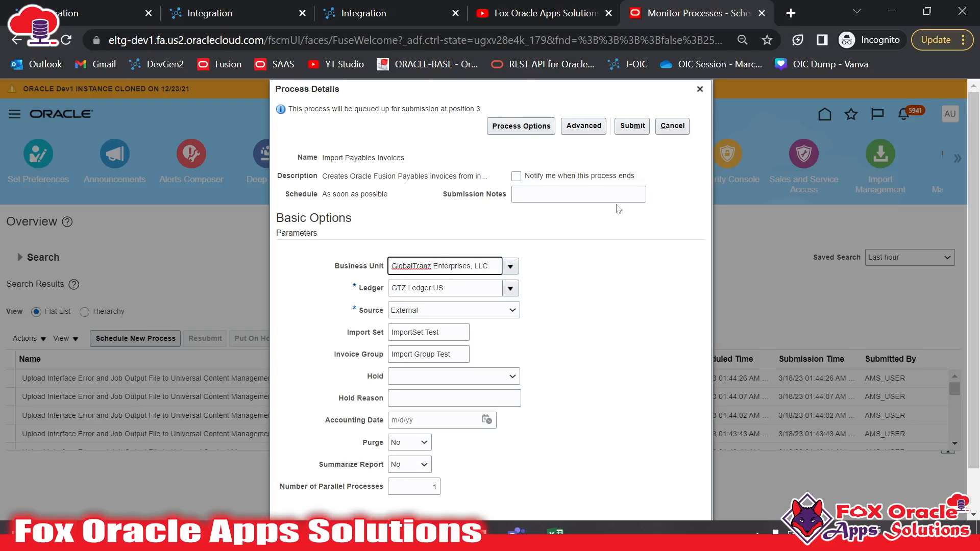
pyautogui.click(634, 126)
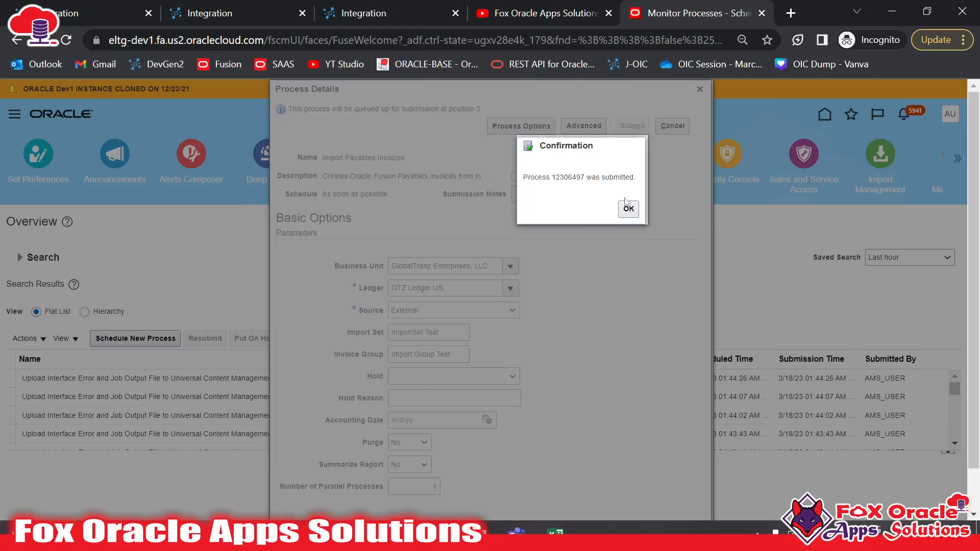
pyautogui.click(627, 205)
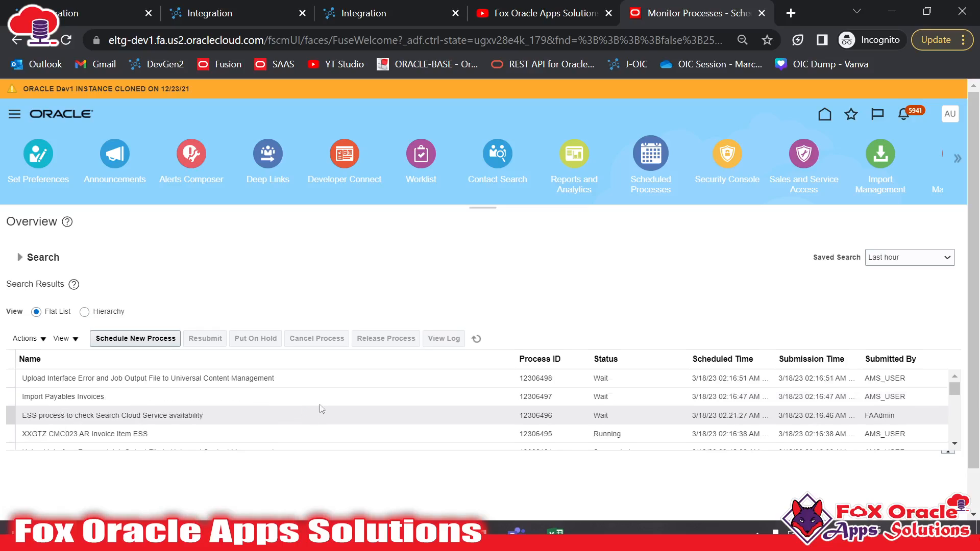
# Open the details of the submitted Import Payables Invoices process and examine its parameter names with values
pyautogui.click(343, 391)
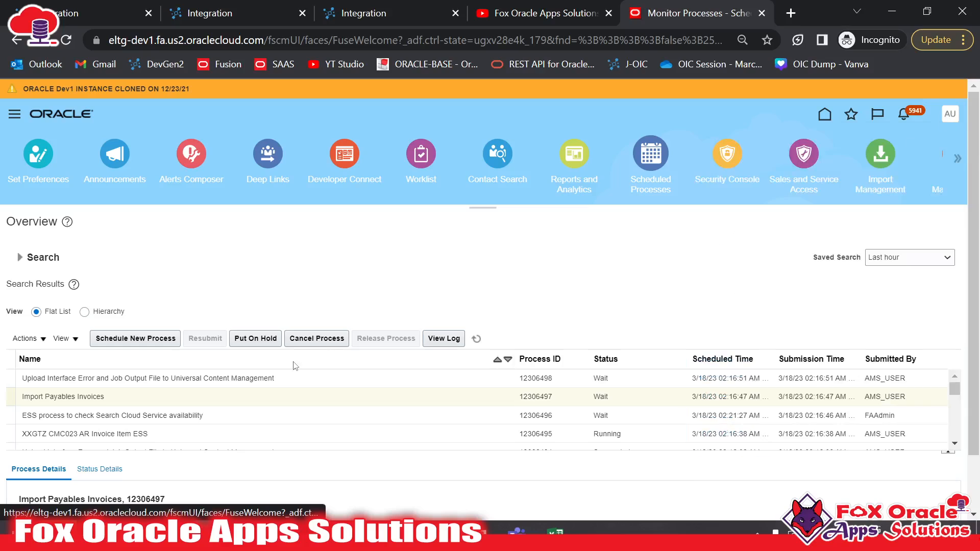
pyautogui.scroll(-1, 422, 280)
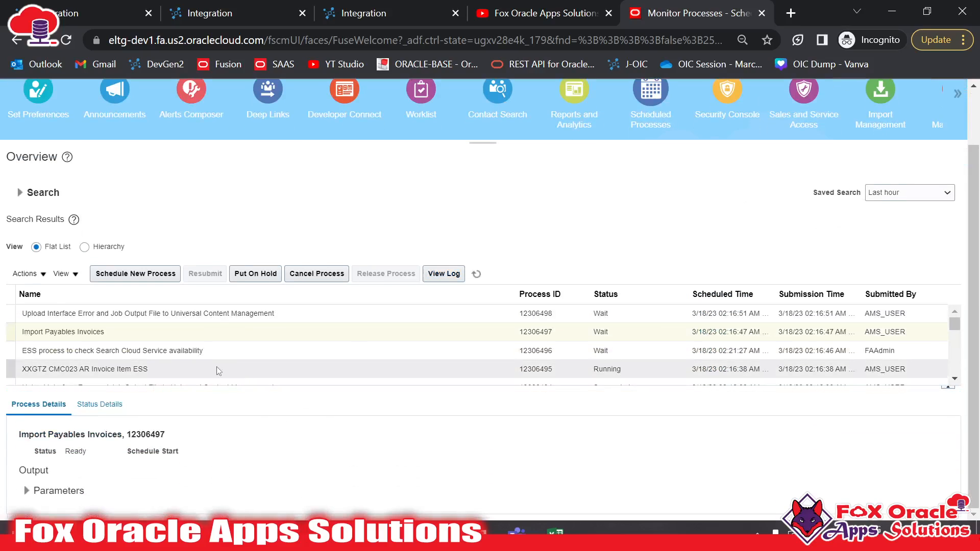
pyautogui.click(151, 337)
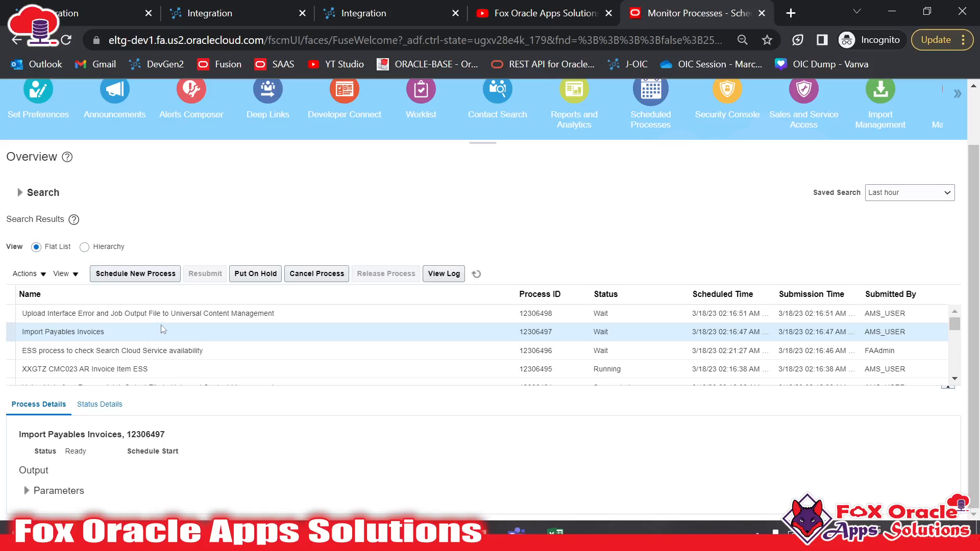
pyautogui.scroll(1, 204, 286)
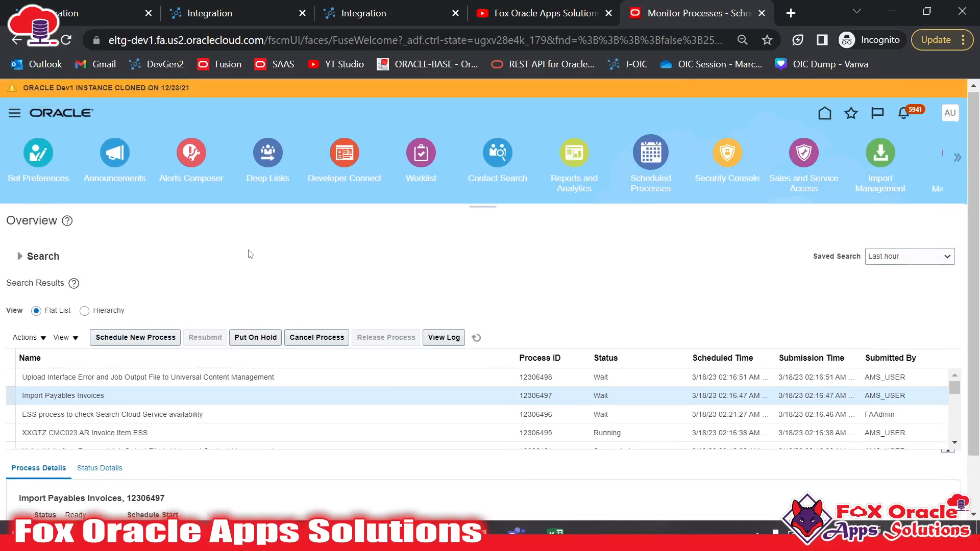
pyautogui.scroll(-1, 250, 255)
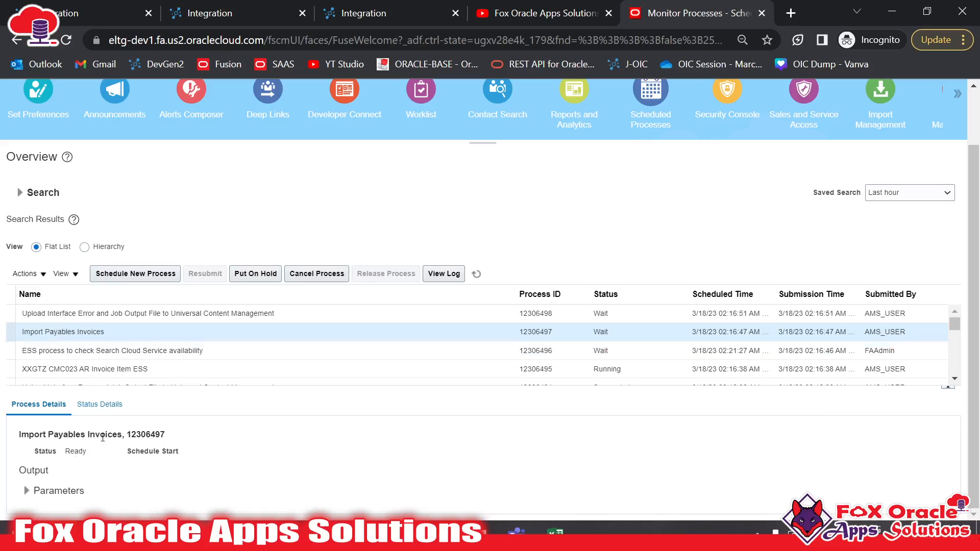
pyautogui.click(27, 490)
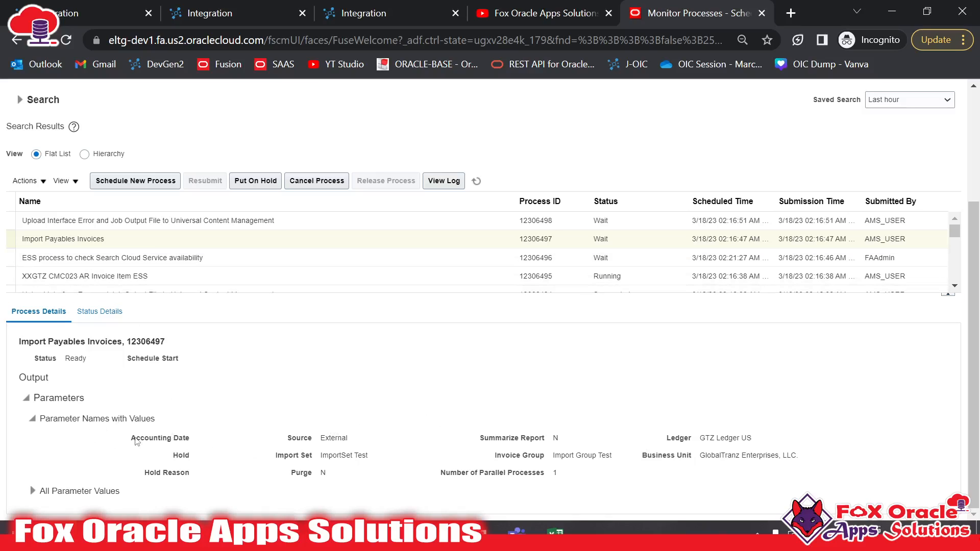
pyautogui.moveTo(133, 440); pyautogui.dragTo(812, 469)
pyautogui.click(488, 468)
pyautogui.moveTo(140, 440); pyautogui.dragTo(215, 454)
pyautogui.click(313, 443)
# Switch to propertyFile.properties.csv in Excel and review the argument columns starting from argument1
pyautogui.moveTo(554, 533)
pyautogui.click(665, 436)
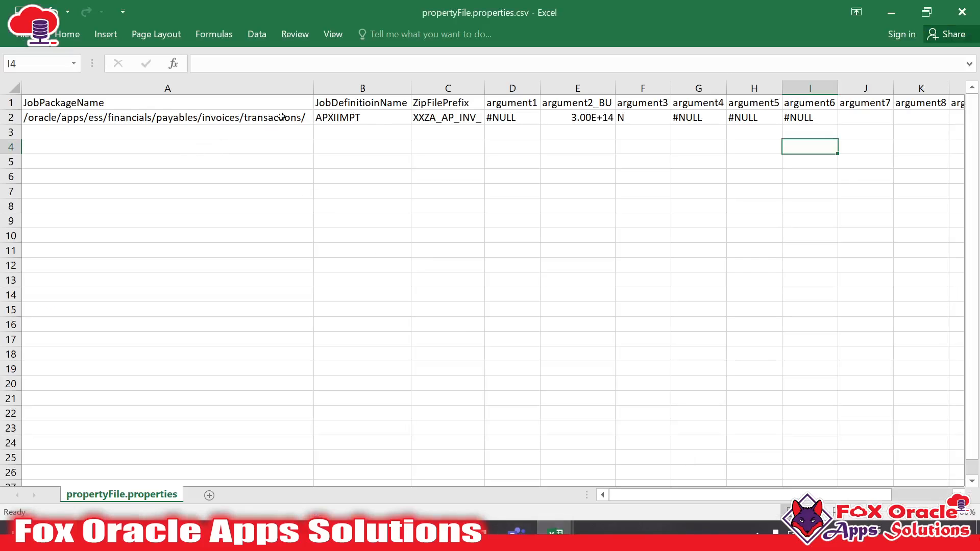
pyautogui.click(473, 163)
pyautogui.moveTo(496, 118); pyautogui.dragTo(907, 109)
pyautogui.click(644, 265)
# Return to the process details in Chrome, expand all parameter values, and examine argument1 through argument7
pyautogui.hotkey('alt', 'Tab')
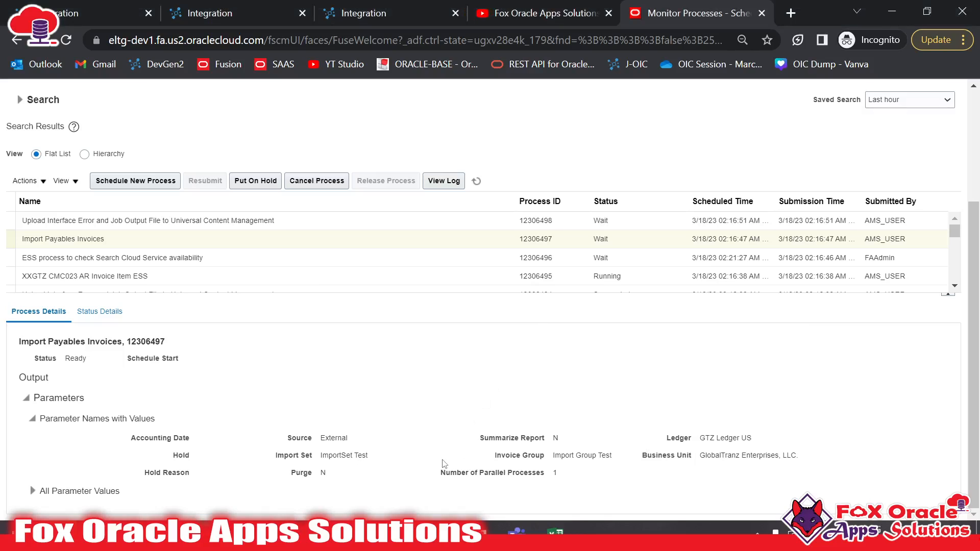
pyautogui.click(32, 490)
pyautogui.scroll(-1, 201, 437)
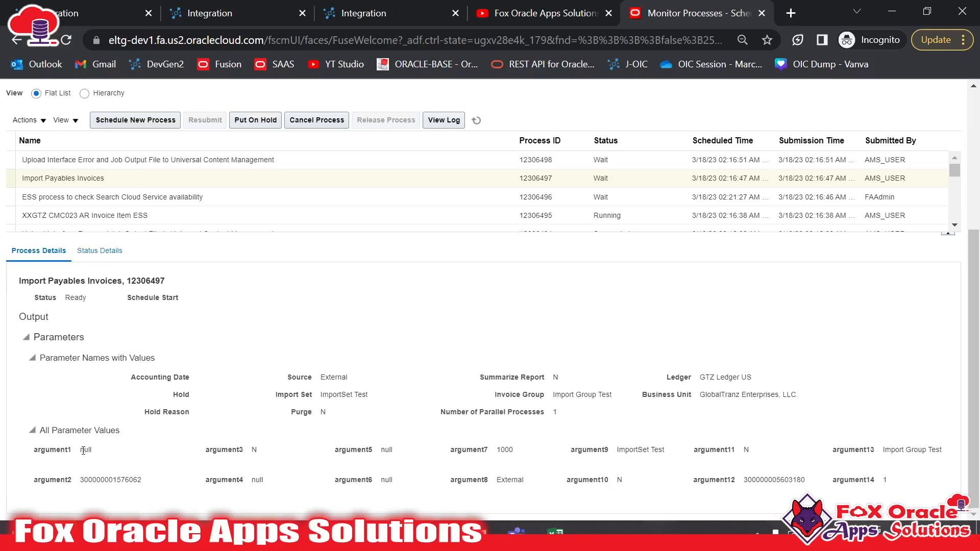
pyautogui.moveTo(83, 451); pyautogui.dragTo(150, 484)
pyautogui.doubleClick(135, 480)
pyautogui.doubleClick(112, 477)
pyautogui.doubleClick(101, 480)
pyautogui.click(257, 452)
pyautogui.doubleClick(500, 449)
pyautogui.click(450, 455)
# Examine argument8, argument9 and argument10 against the Source, Import Set and Purge parameters
pyautogui.moveTo(501, 481); pyautogui.dragTo(516, 480)
pyautogui.doubleClick(478, 481)
pyautogui.moveTo(288, 378); pyautogui.dragTo(306, 381)
pyautogui.doubleClick(594, 453)
pyautogui.doubleClick(621, 482)
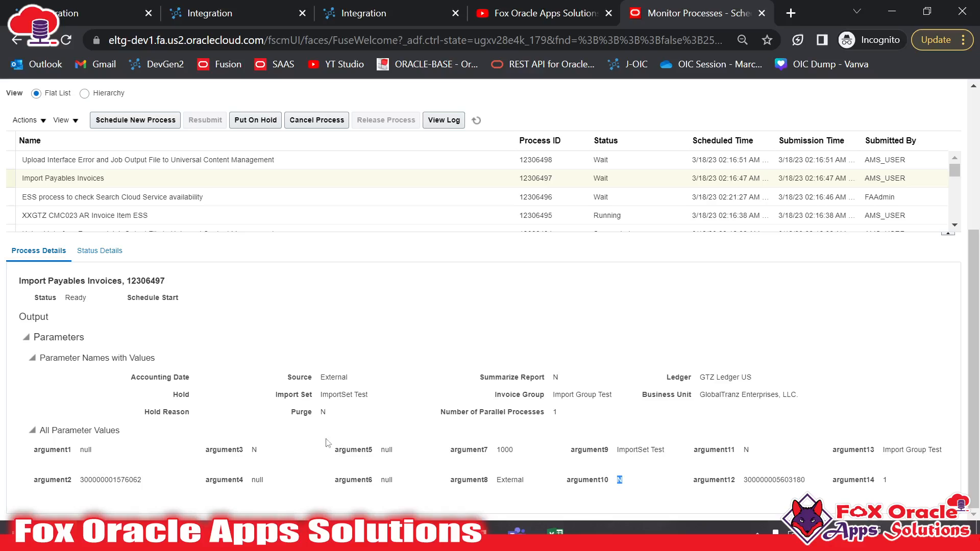
pyautogui.doubleClick(305, 415)
# Compare argument11 with the Summarize Report parameter and examine the argument12 value
pyautogui.click(729, 451)
pyautogui.doubleClick(732, 450)
pyautogui.click(746, 451)
pyautogui.doubleClick(513, 382)
pyautogui.moveTo(689, 480); pyautogui.dragTo(809, 486)
pyautogui.click(750, 481)
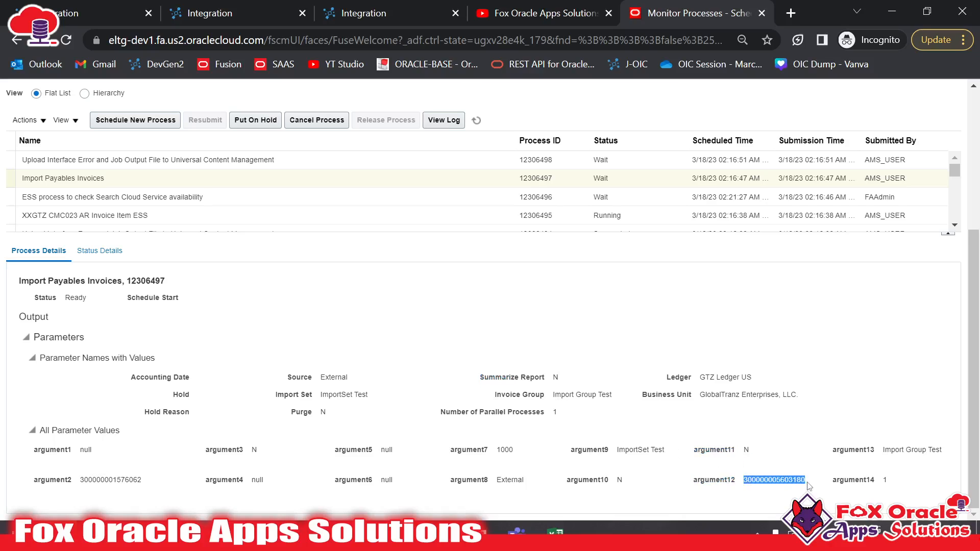
# Examine argument13 as the Invoice Group value, and review the remaining arguments of the process
pyautogui.doubleClick(866, 454)
pyautogui.click(473, 414)
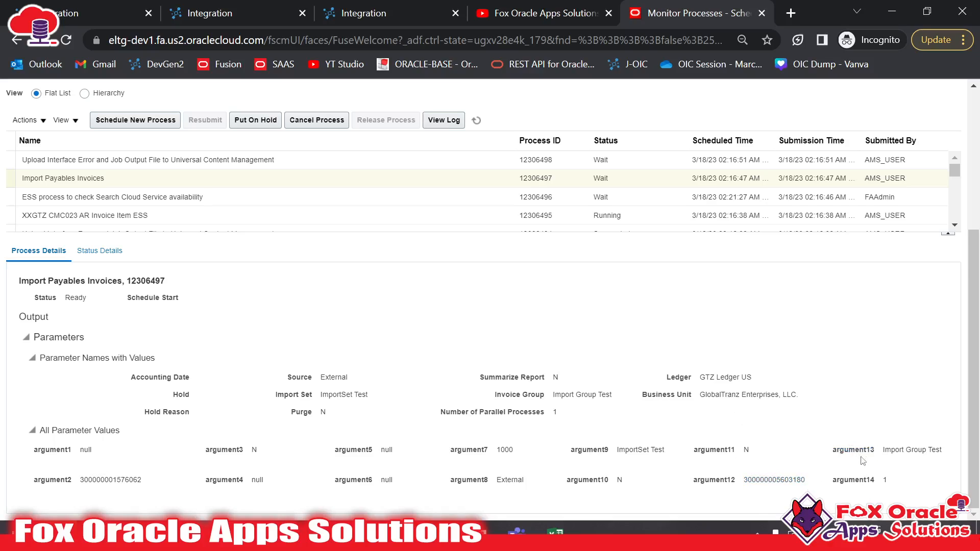
pyautogui.moveTo(886, 452); pyautogui.dragTo(944, 472)
pyautogui.doubleClick(913, 451)
pyautogui.click(48, 451)
pyautogui.click(811, 466)
# Return to the XX AP Invoice Using FBDI 02 integration and reset its orchestration canvas
pyautogui.click(357, 13)
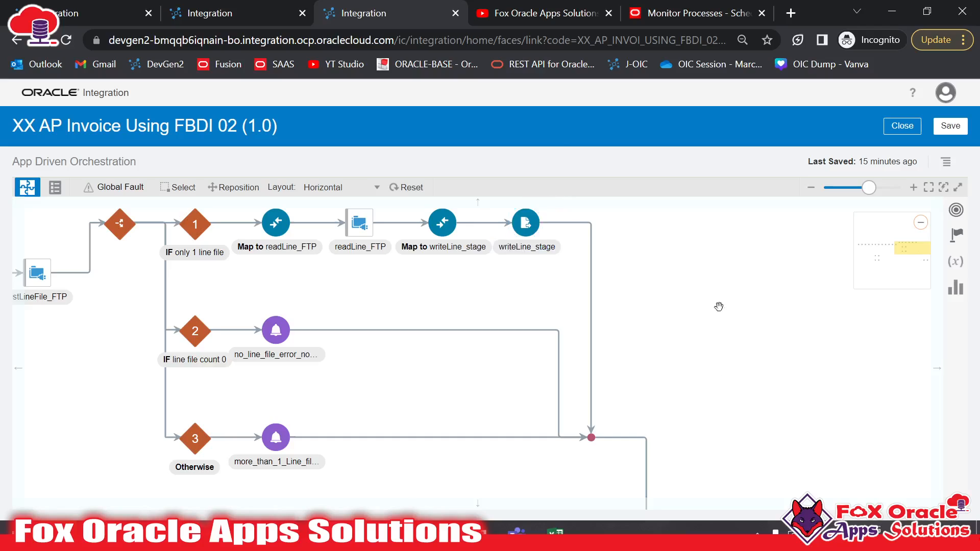
pyautogui.moveTo(718, 336); pyautogui.dragTo(757, 325)
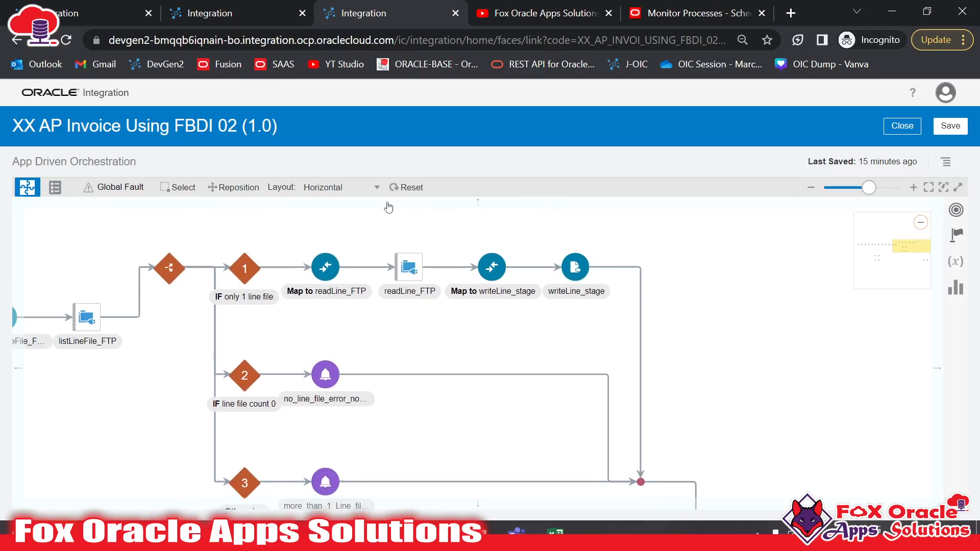
pyautogui.click(402, 190)
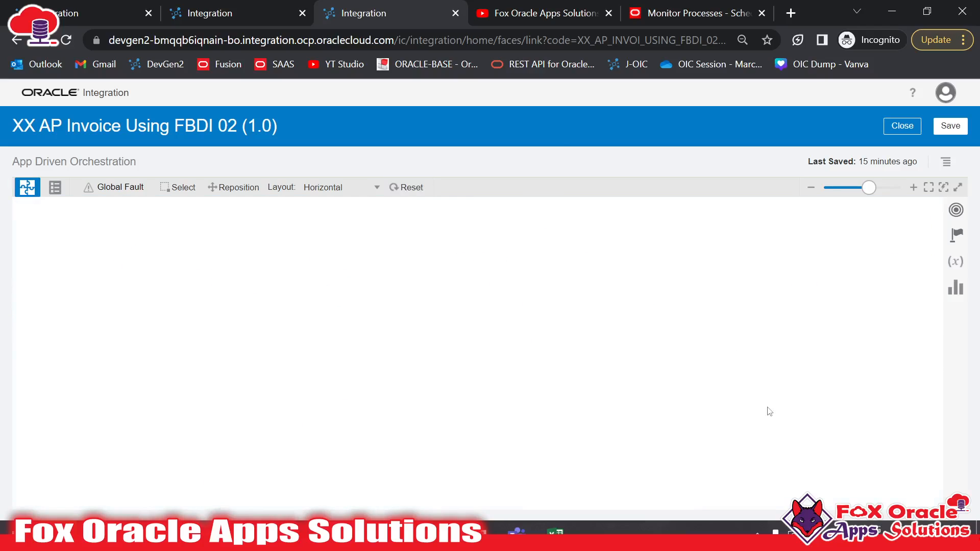
# Examine where the writeHeaderCSV_stage and writeLine_stage actions sit in the orchestration flow
pyautogui.moveTo(799, 388); pyautogui.dragTo(594, 367)
pyautogui.moveTo(844, 377); pyautogui.dragTo(433, 371)
pyautogui.moveTo(739, 378); pyautogui.dragTo(297, 372)
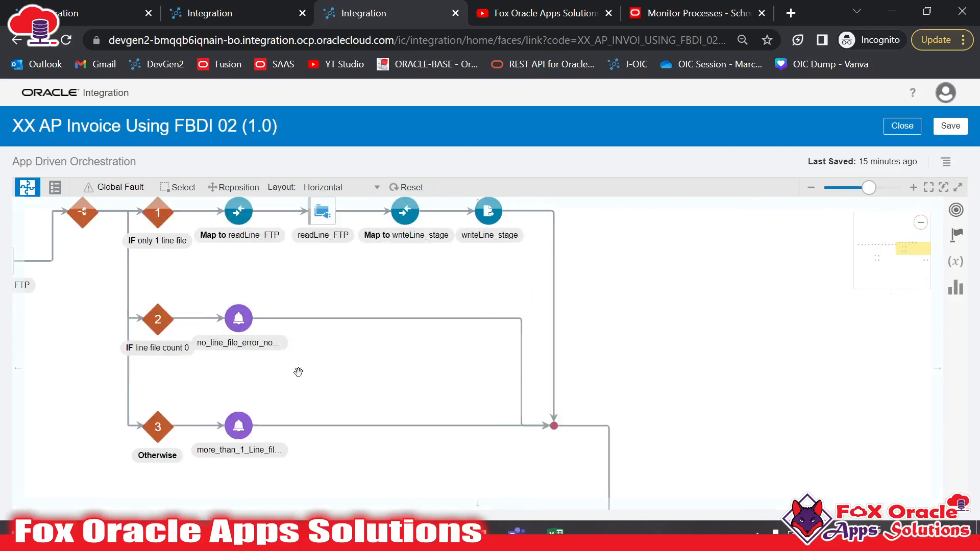
pyautogui.moveTo(399, 368); pyautogui.dragTo(710, 414)
pyautogui.moveTo(143, 352); pyautogui.dragTo(324, 343)
pyautogui.click(323, 300)
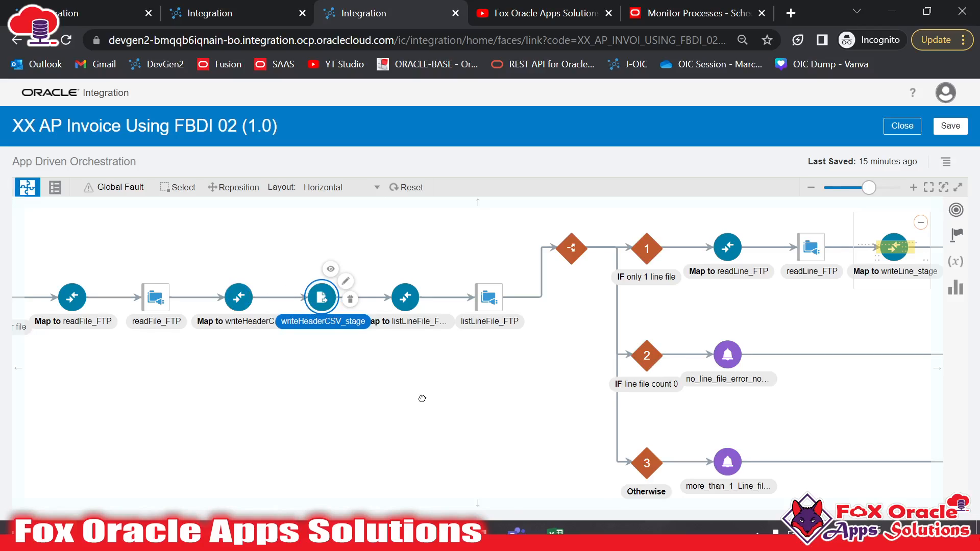
pyautogui.moveTo(851, 335); pyautogui.dragTo(366, 336)
pyautogui.click(496, 272)
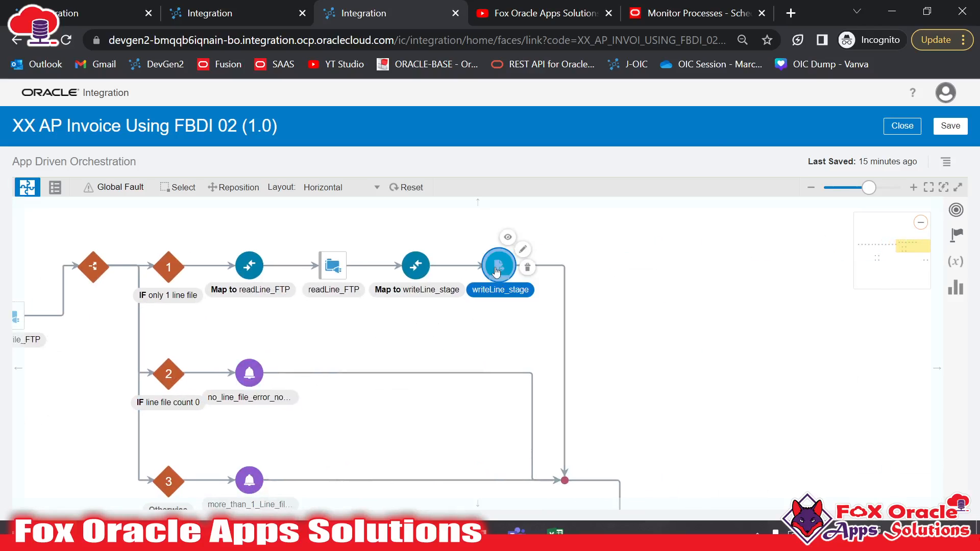
# Examine the end of the flow, from the merging header and line branches to the startREST response
pyautogui.moveTo(659, 377); pyautogui.dragTo(662, 252)
pyautogui.scroll(-3, 682, 323)
pyautogui.scroll(-2, 683, 327)
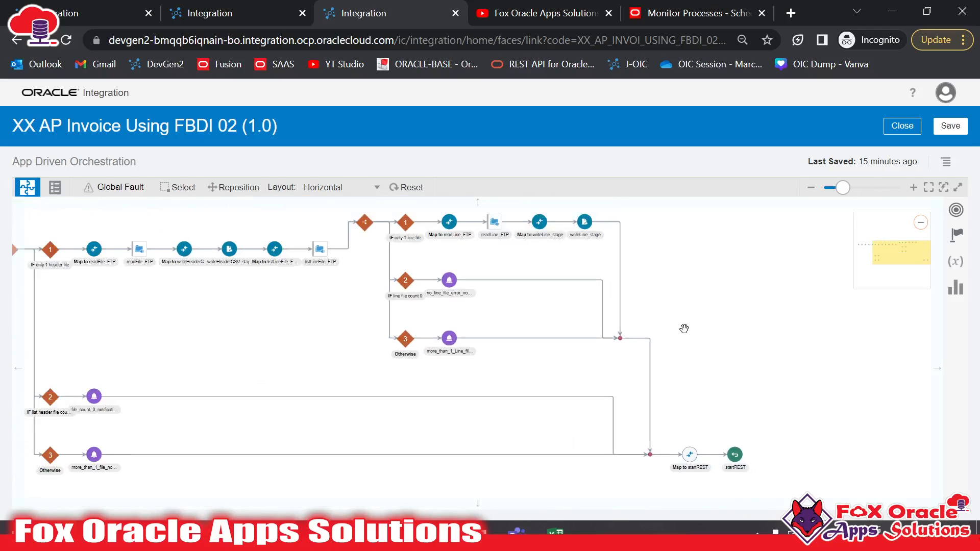
pyautogui.moveTo(708, 360); pyautogui.dragTo(729, 423)
pyautogui.click(559, 416)
pyautogui.moveTo(646, 287); pyautogui.dragTo(677, 260)
# Add a string variable var_headerCSV_flag with the value 'N' to defaultVar_Assign and validate its expression
pyautogui.moveTo(212, 370); pyautogui.dragTo(448, 345)
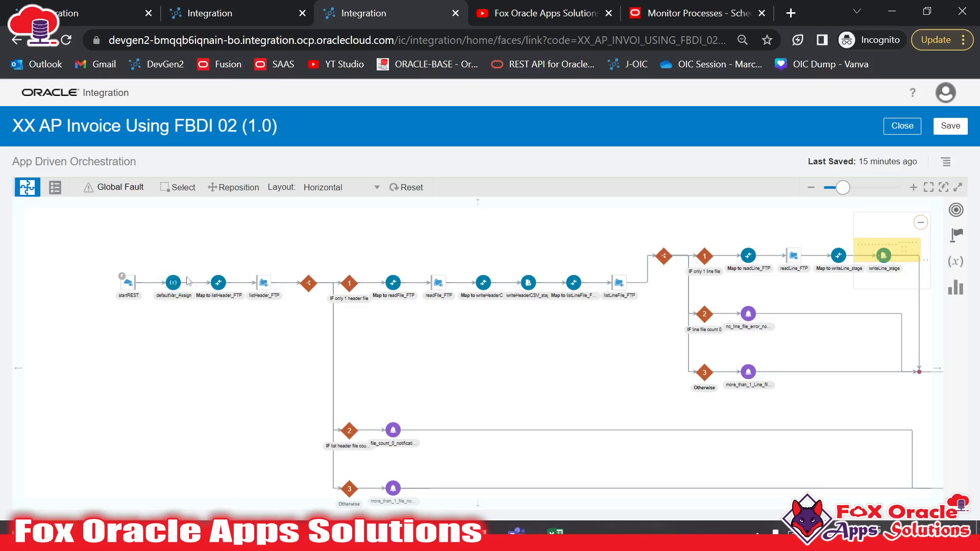
pyautogui.scroll(-2, 259, 337)
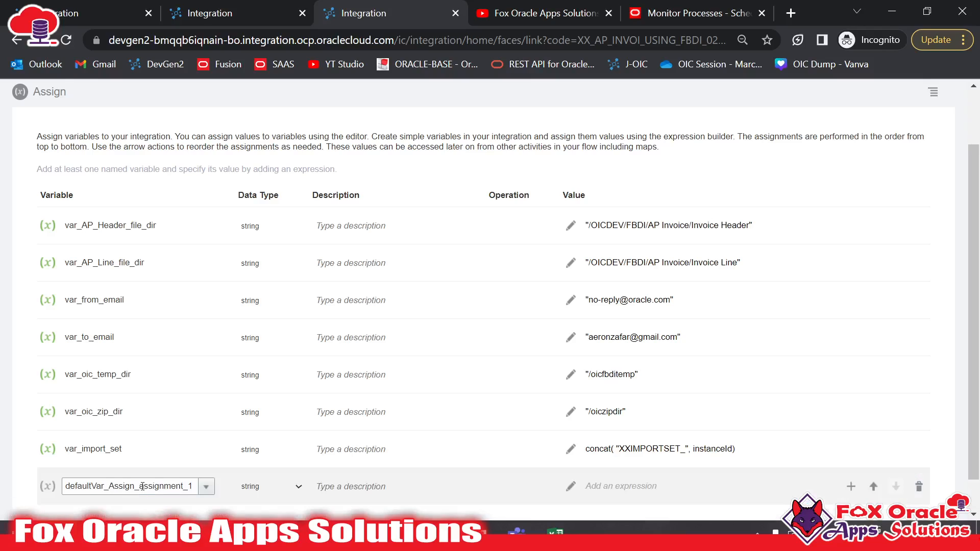
pyautogui.doubleClick(66, 448)
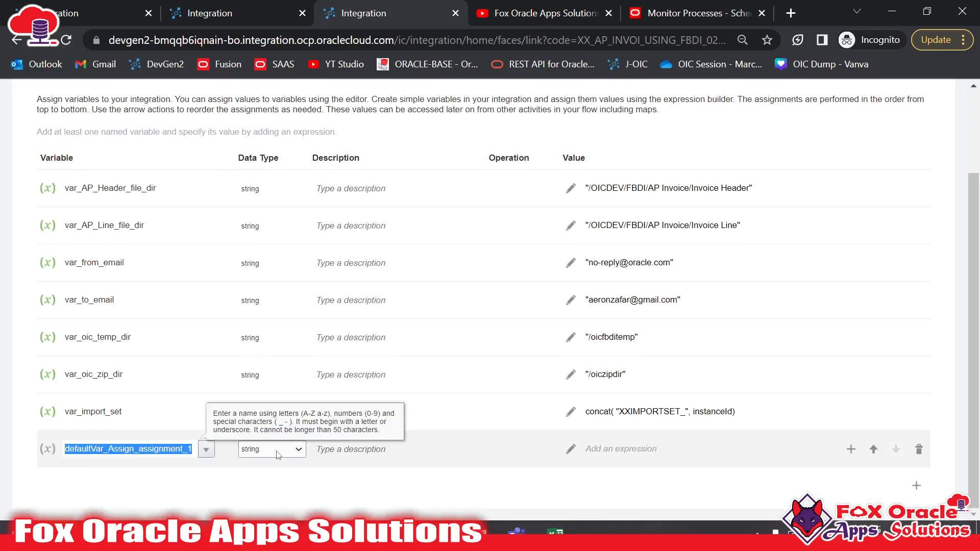
pyautogui.write('var_headerCSV_flag')
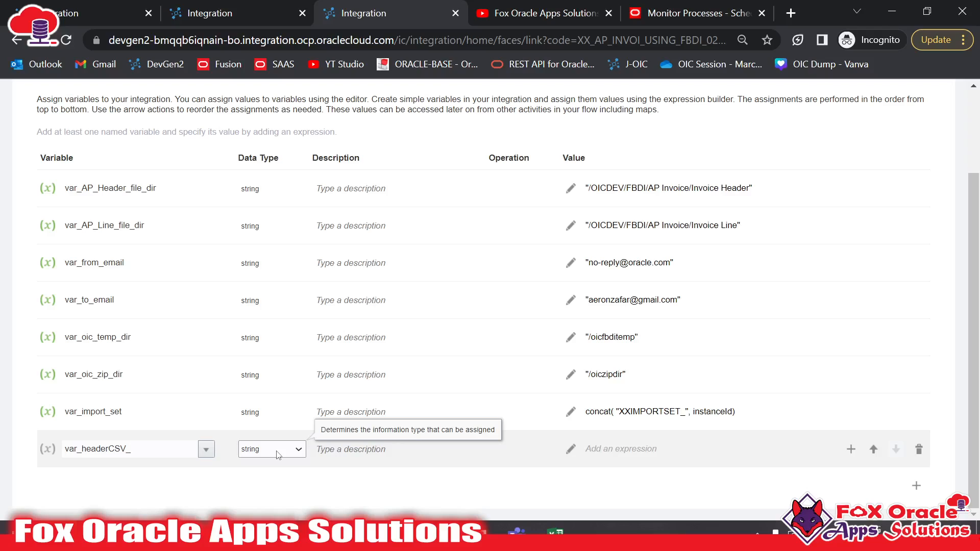
pyautogui.click(571, 451)
pyautogui.click(495, 206)
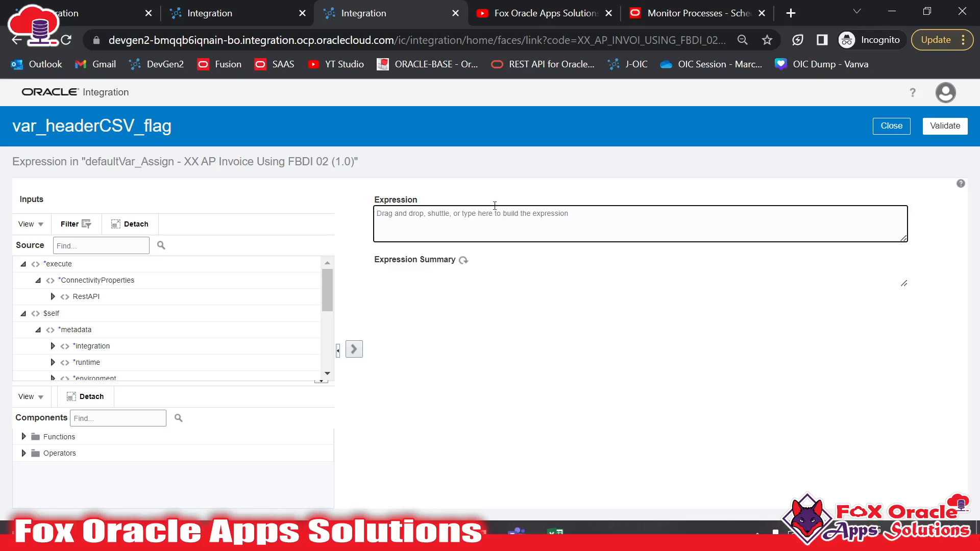
pyautogui.write("'N")
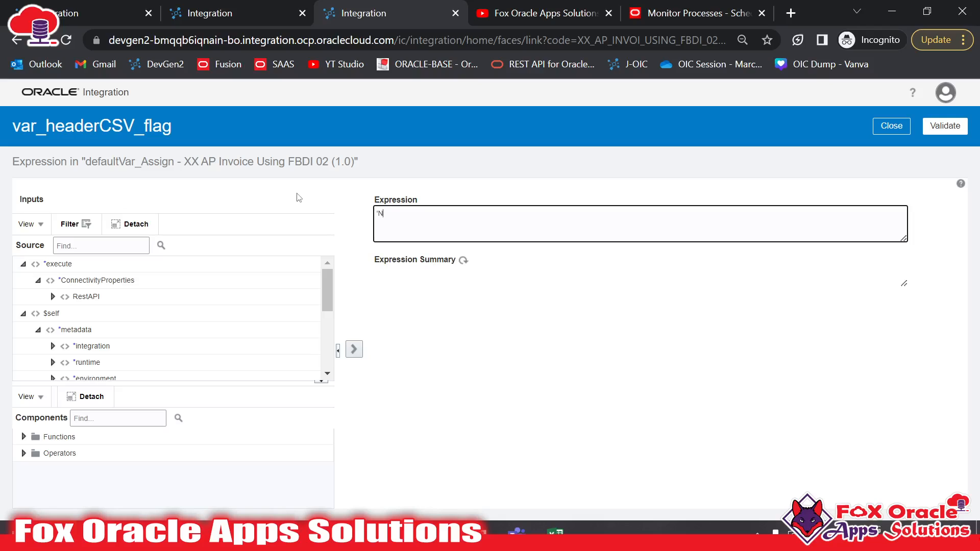
pyautogui.click(948, 131)
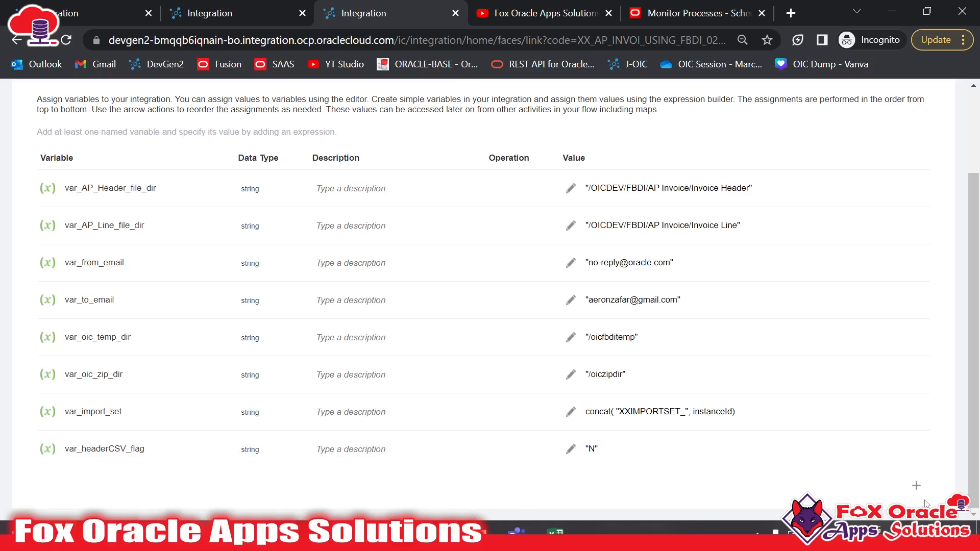
# Add another string variable named var_lineCSV_flag to the defaultVar_Assign action
pyautogui.scroll(-1, 167, 469)
pyautogui.moveTo(66, 449); pyautogui.dragTo(246, 456)
pyautogui.press('BackSpace')
pyautogui.write('var_lineCSV_flag')
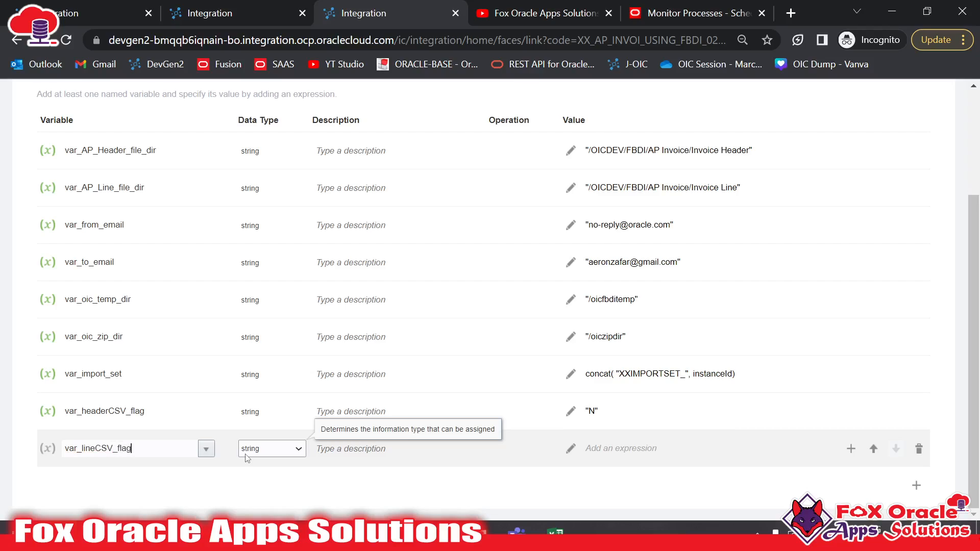
# Set var_lineCSV_flag to 'N', validate the expression and the assign action, and return to the orchestration canvas
pyautogui.click(570, 448)
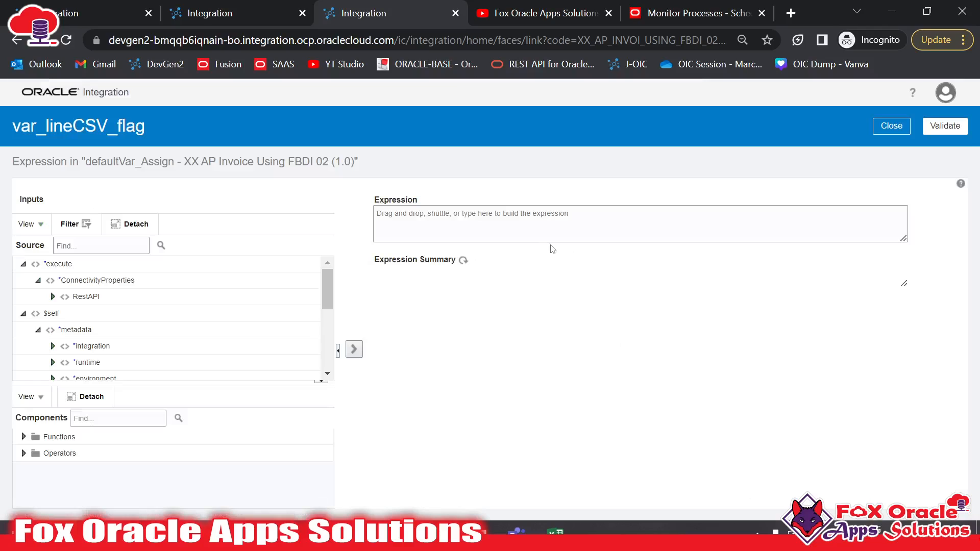
pyautogui.click(536, 220)
pyautogui.write("'N")
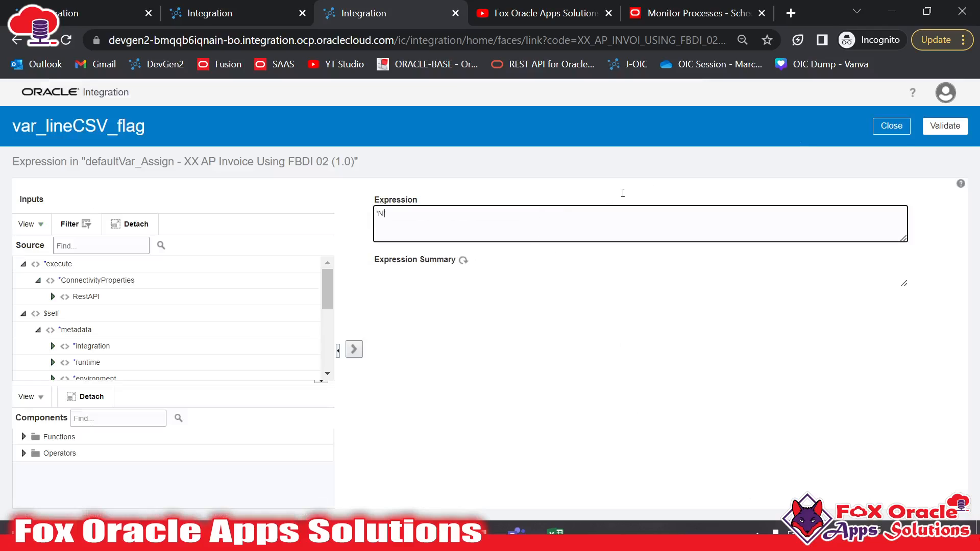
pyautogui.write("'")
pyautogui.click(945, 125)
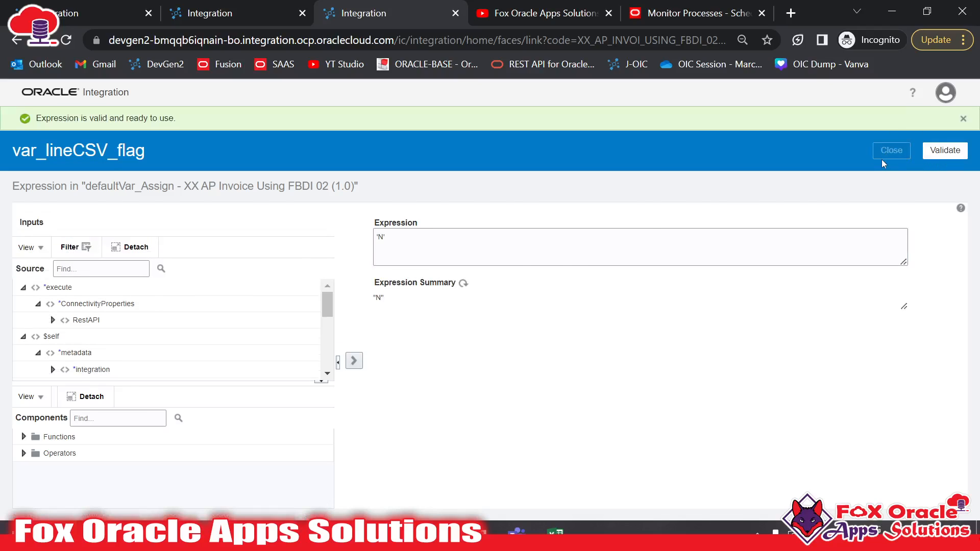
pyautogui.click(882, 156)
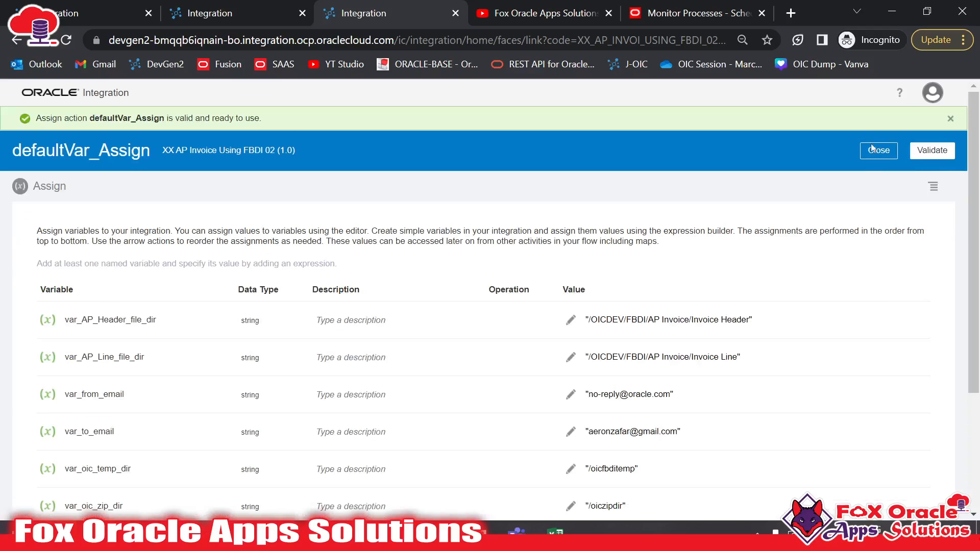
pyautogui.click(874, 150)
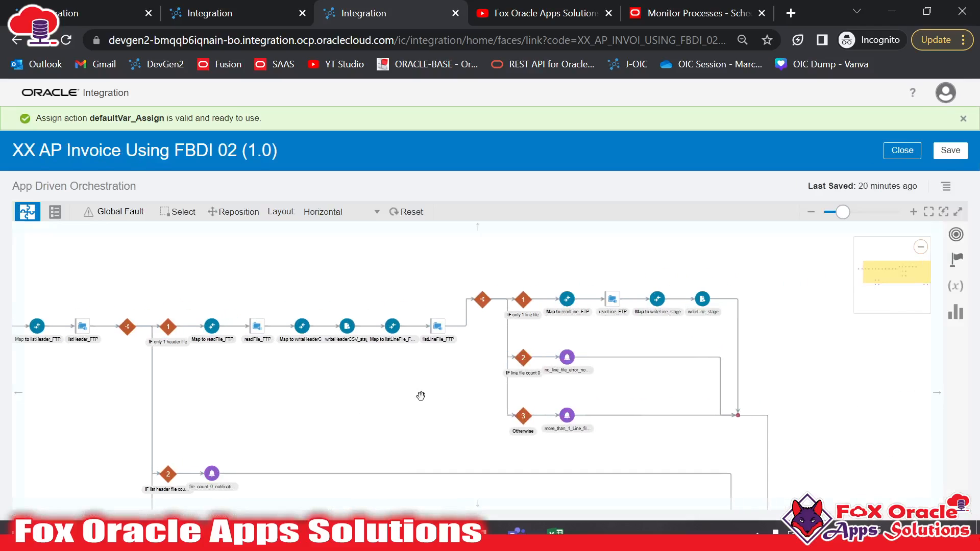
# Insert an Assign action named updateHeaderFlag_action directly after writeHeaderCSV_stage in the single header file branch
pyautogui.scroll(3, 382, 391)
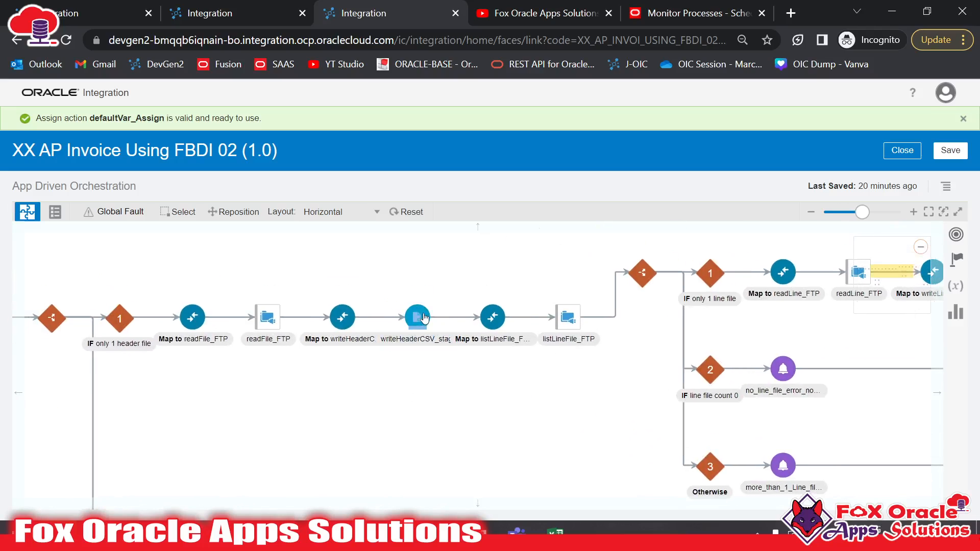
pyautogui.click(419, 318)
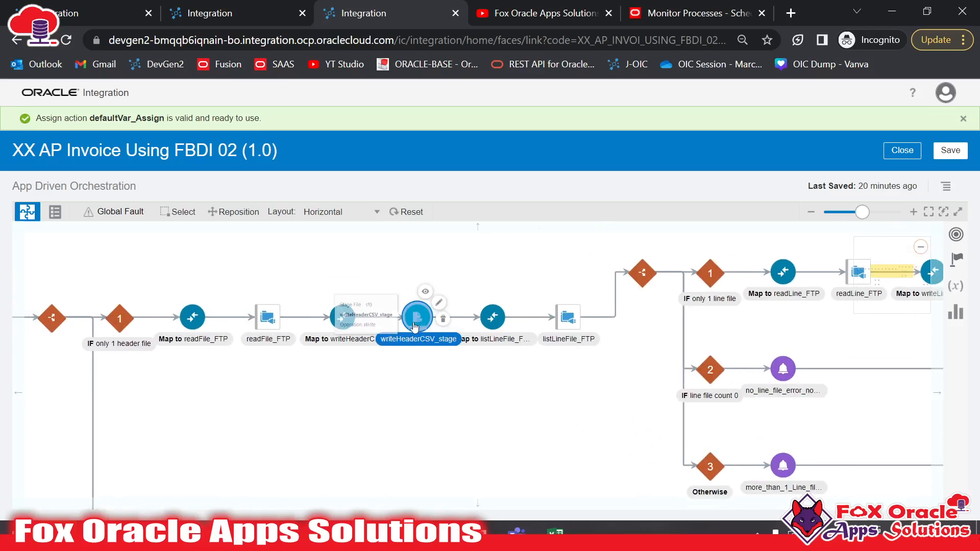
pyautogui.click(486, 336)
pyautogui.click(484, 401)
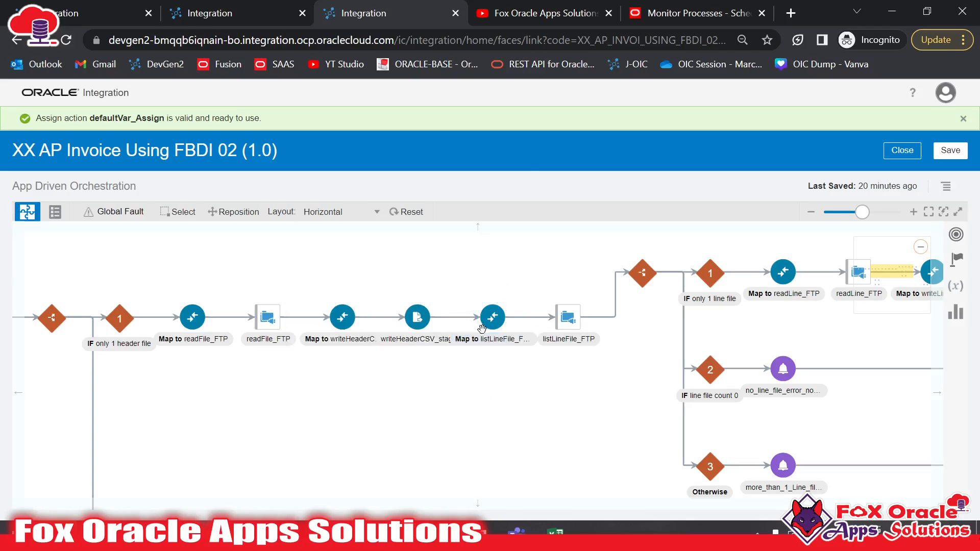
pyautogui.click(959, 261)
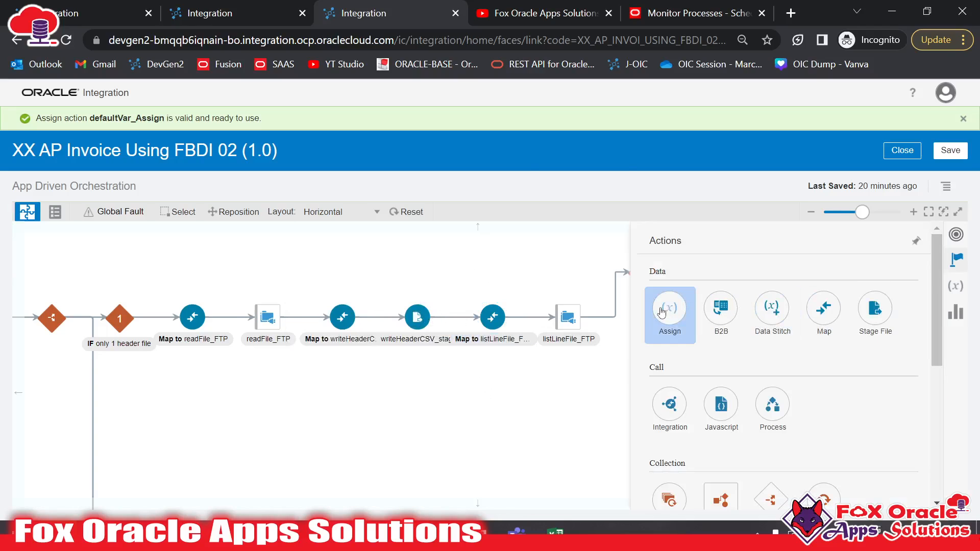
pyautogui.moveTo(667, 313); pyautogui.dragTo(463, 312)
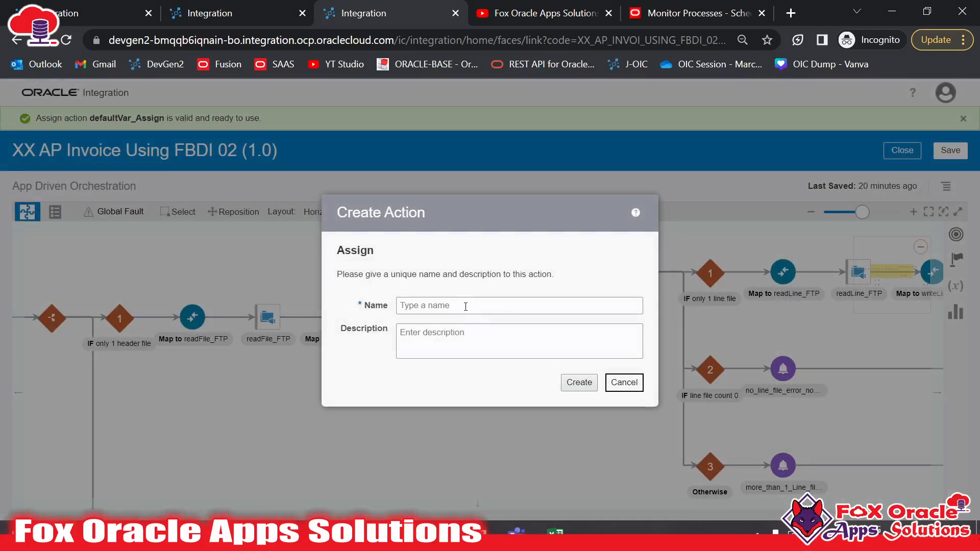
pyautogui.click(462, 305)
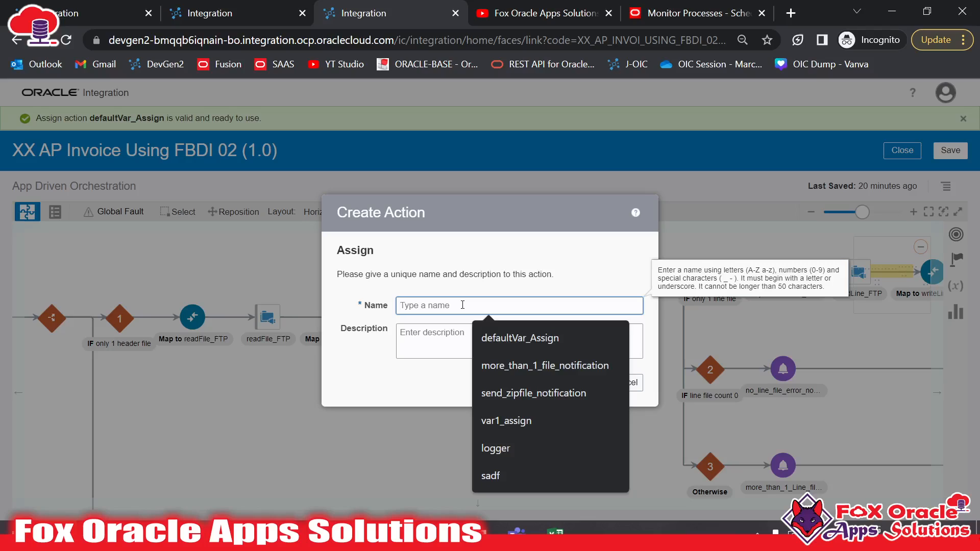
pyautogui.write('updateHeader')
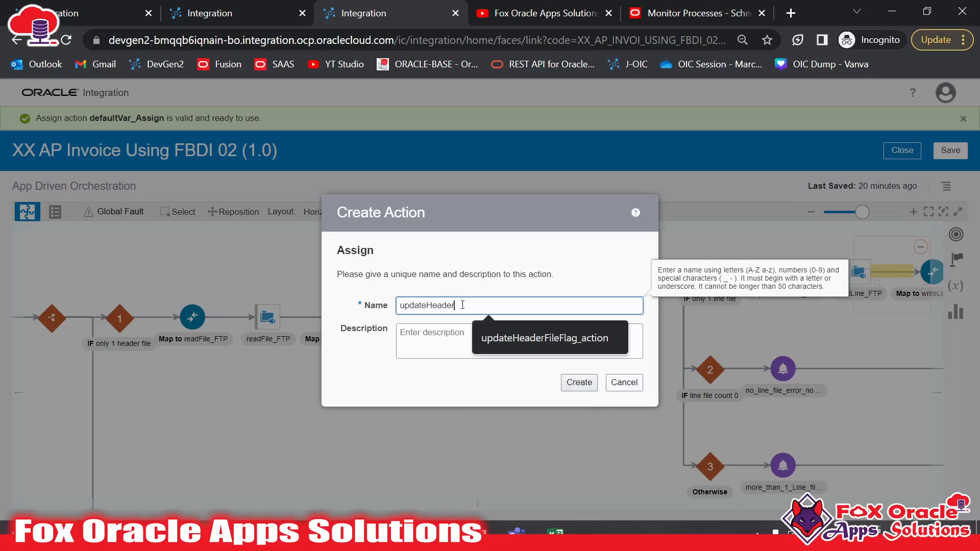
pyautogui.write('Flag_action')
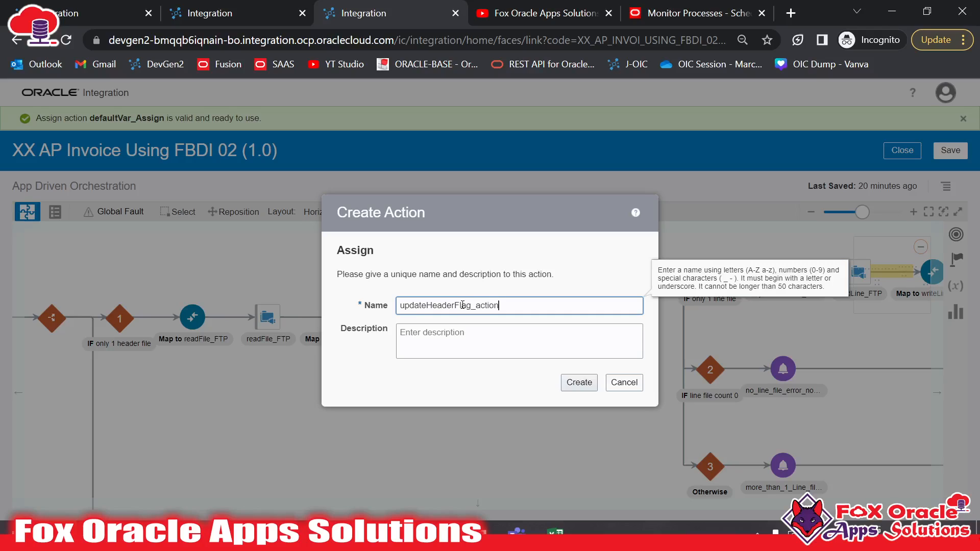
pyautogui.click(578, 382)
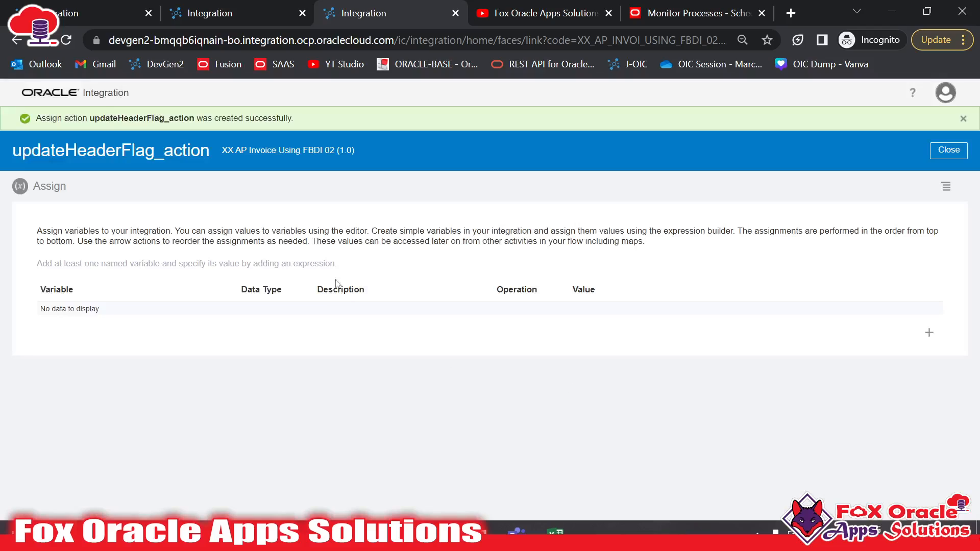
# Assign 'Y' to the existing var_headerCSV_flag variable in updateHeaderFlag_action, validate it and return to the canvas
pyautogui.click(927, 335)
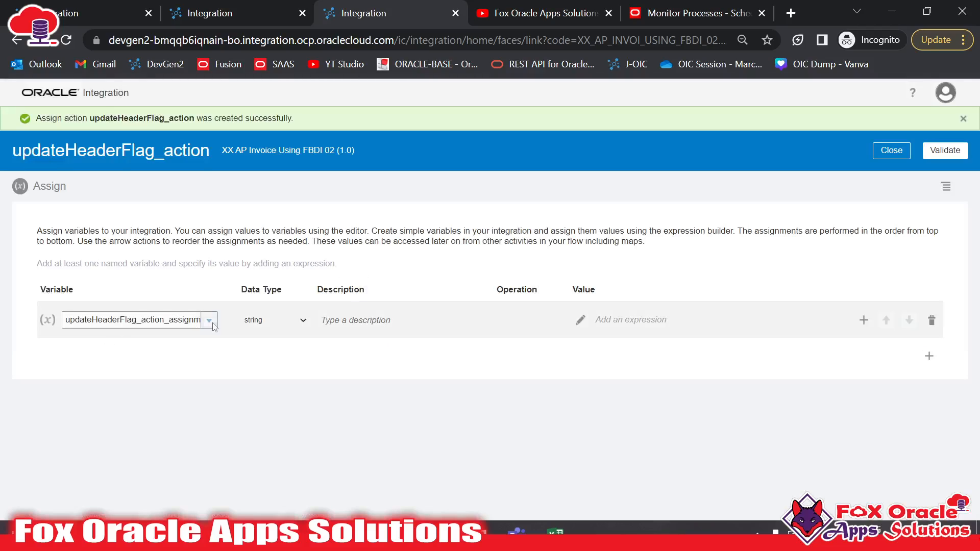
pyautogui.click(208, 320)
pyautogui.scroll(-1, 157, 404)
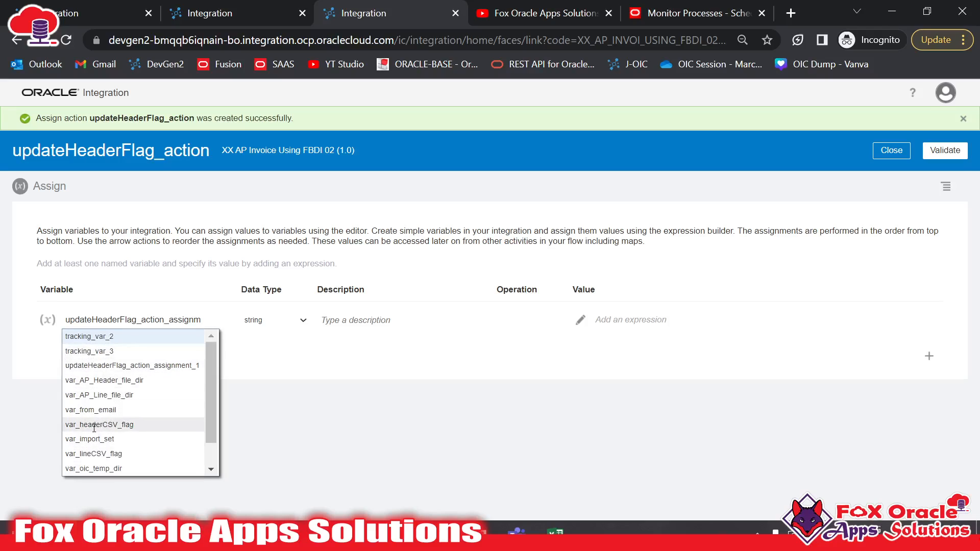
pyautogui.click(104, 425)
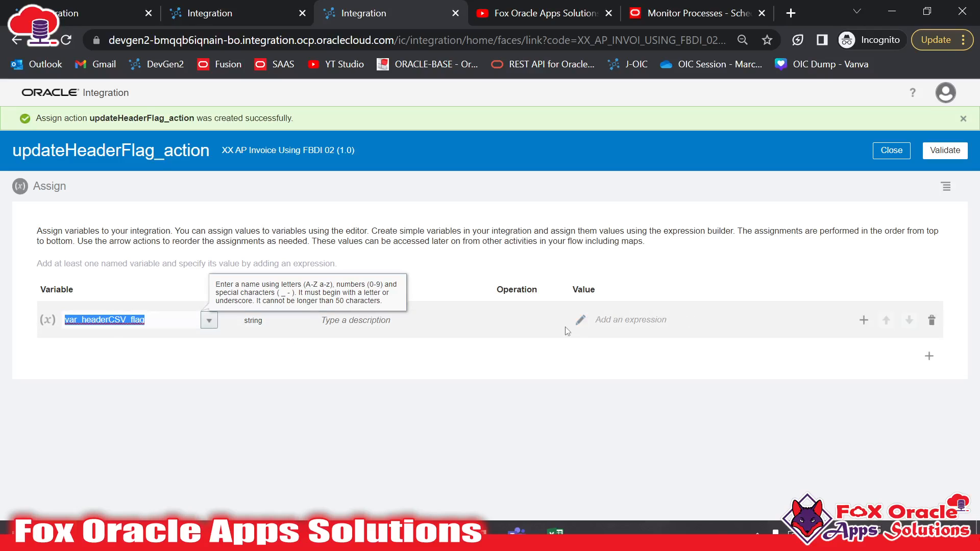
pyautogui.click(580, 320)
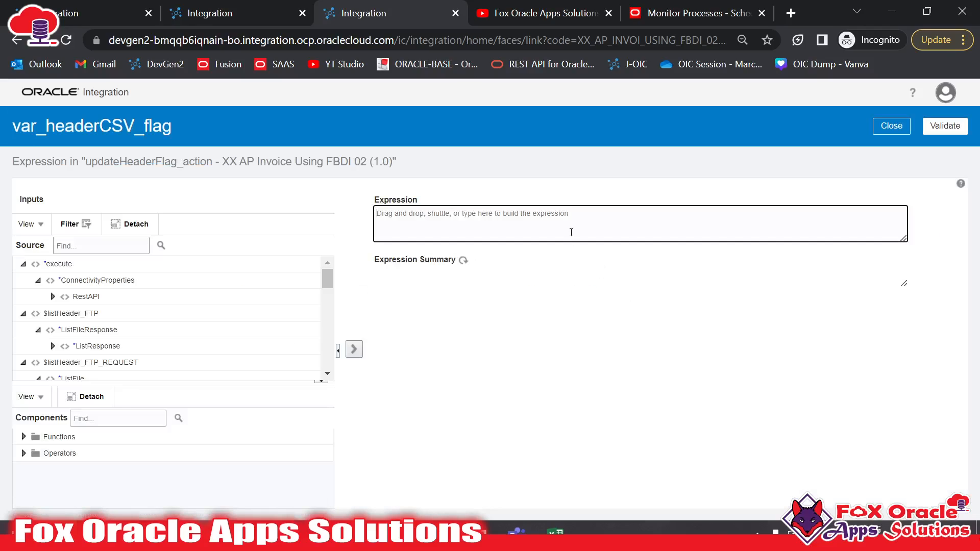
pyautogui.write("'Y'")
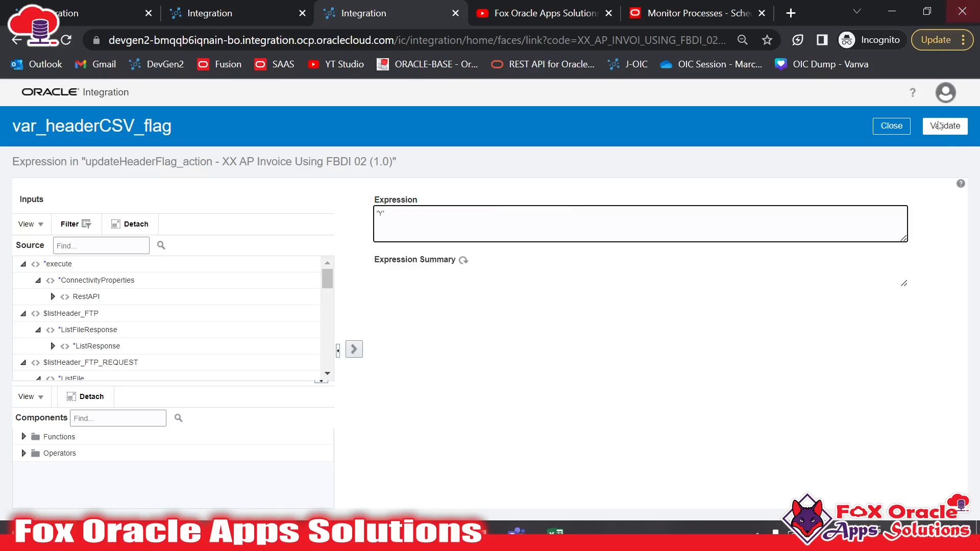
pyautogui.click(945, 126)
pyautogui.click(891, 150)
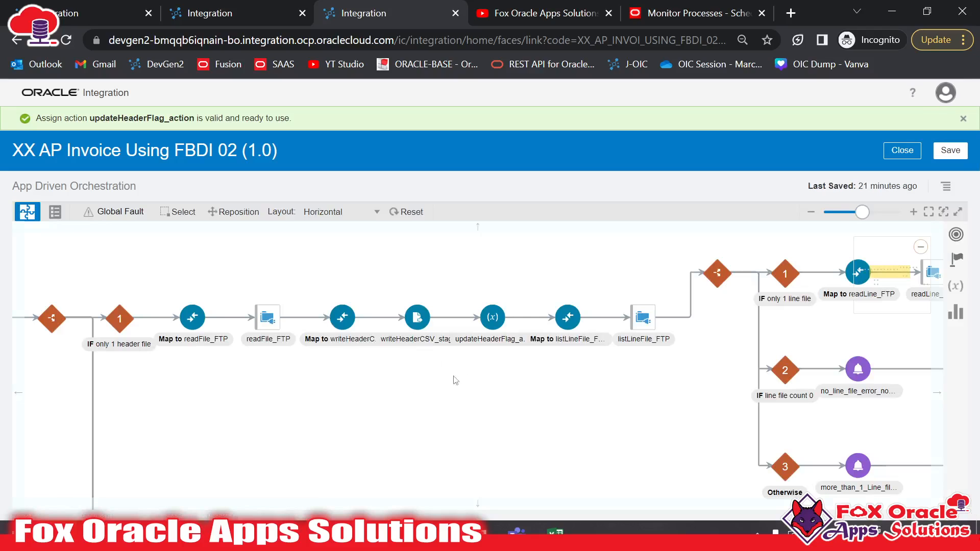
# Insert an Assign action named updateLineFlag_assign directly after writeLine_stage in the single line file branch
pyautogui.click(403, 324)
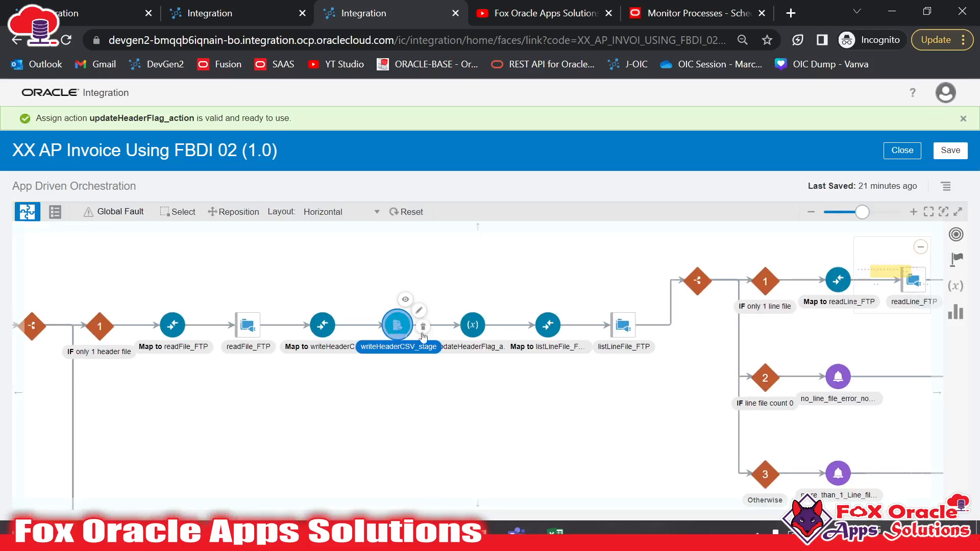
pyautogui.click(473, 324)
pyautogui.moveTo(685, 416); pyautogui.dragTo(280, 416)
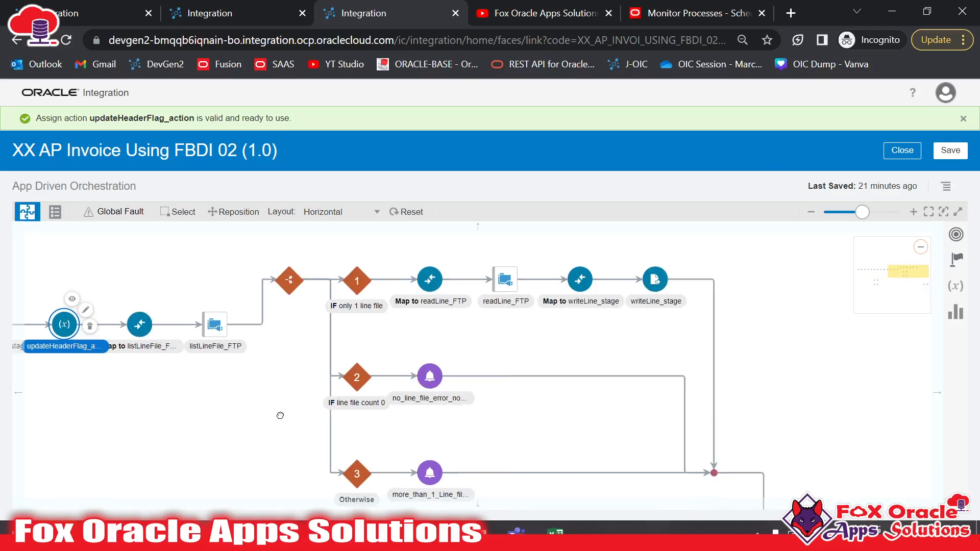
pyautogui.moveTo(701, 307); pyautogui.dragTo(588, 313)
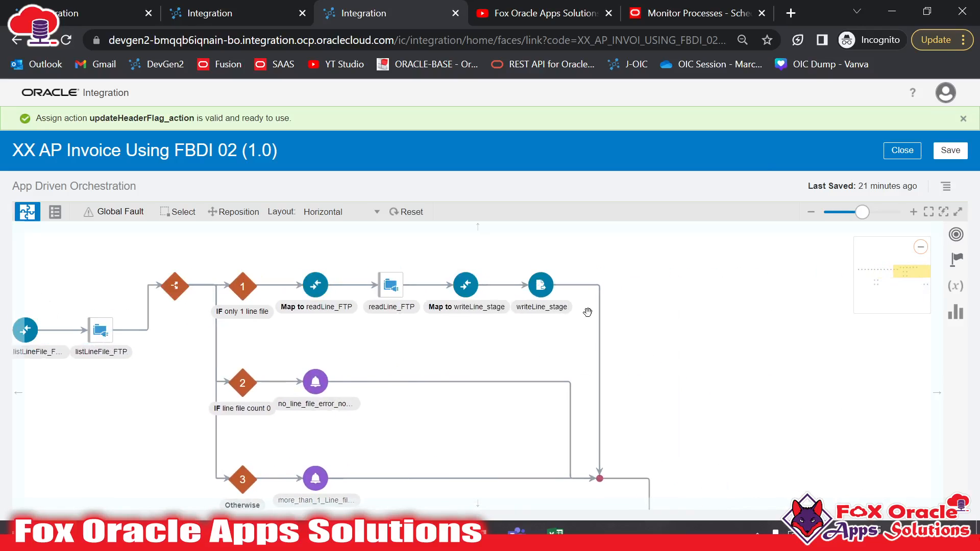
pyautogui.click(953, 261)
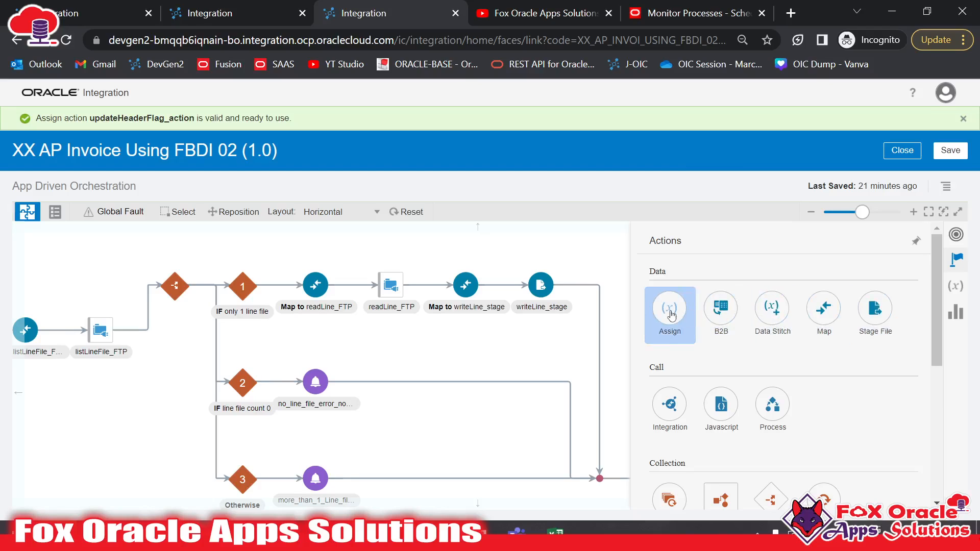
pyautogui.moveTo(671, 315); pyautogui.dragTo(585, 285)
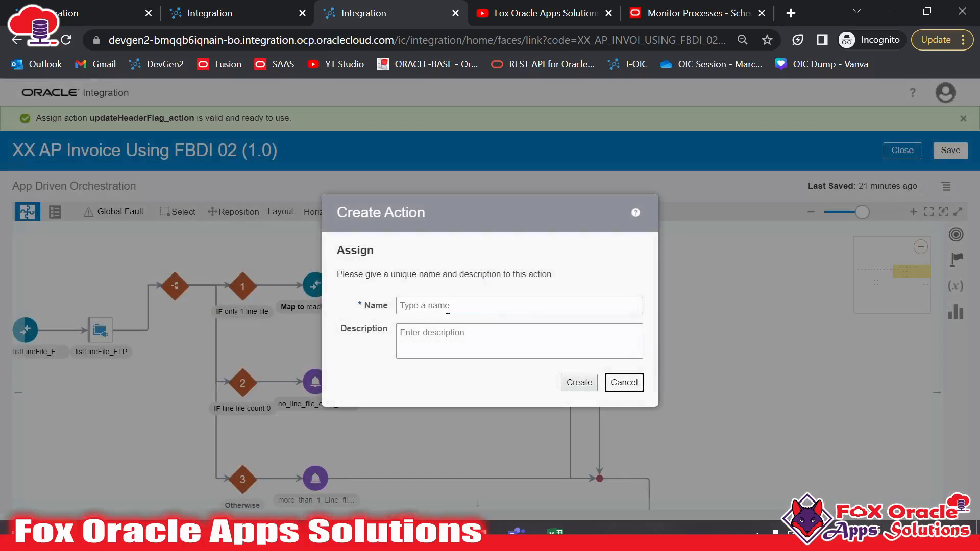
pyautogui.click(448, 307)
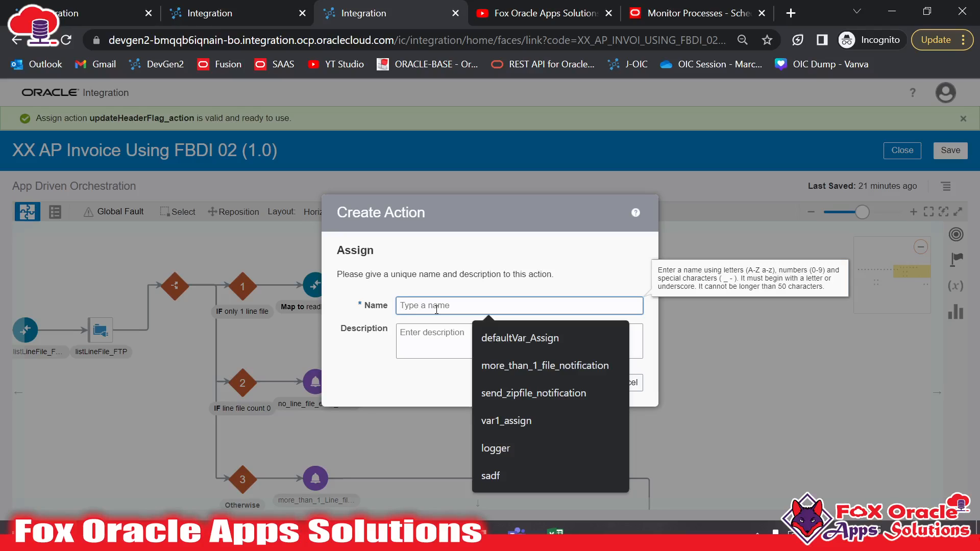
pyautogui.write('updateLine')
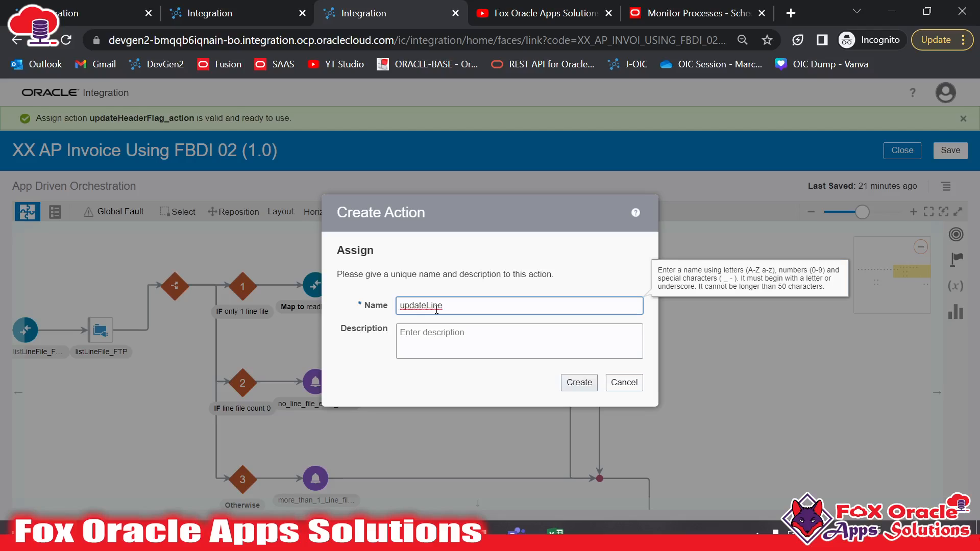
pyautogui.write('Flag_action')
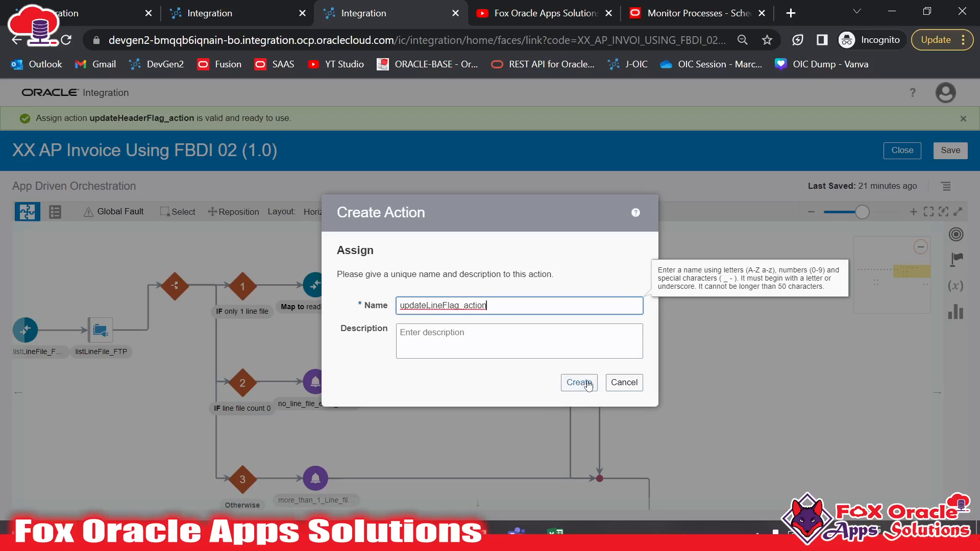
pyautogui.moveTo(486, 304); pyautogui.dragTo(470, 306)
pyautogui.write('ssig')
pyautogui.click(567, 382)
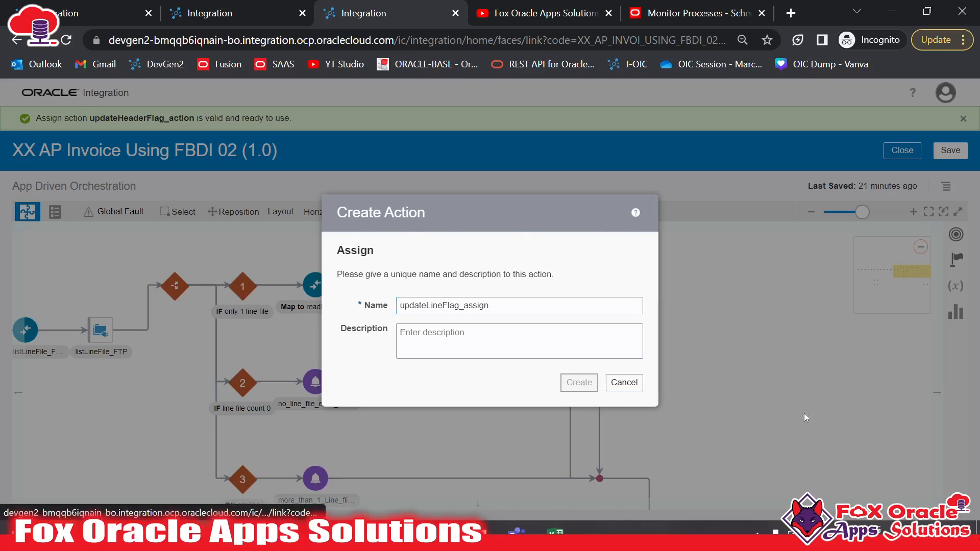
# Add an assignment row in updateLineFlag_assign for the existing var_lineCSV_flag variable
pyautogui.click(929, 333)
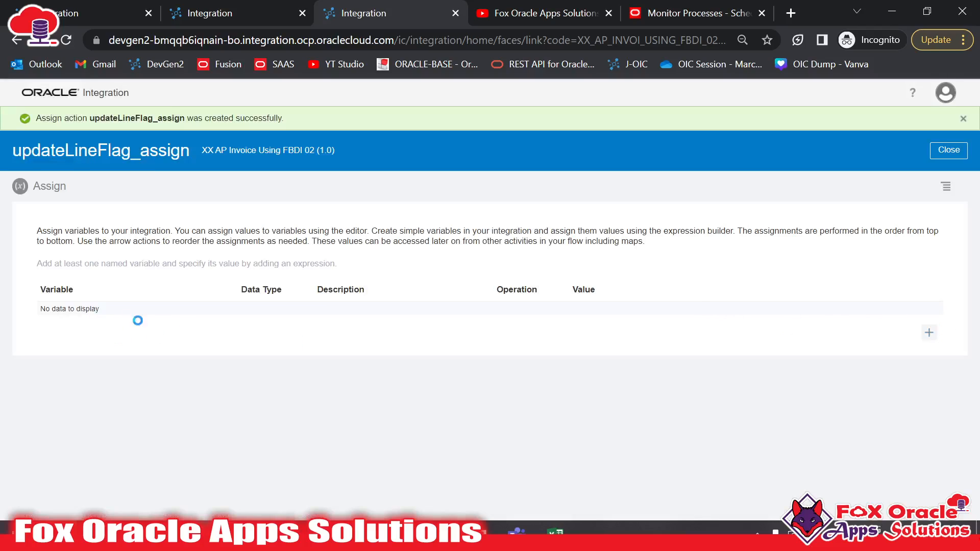
pyautogui.click(209, 321)
pyautogui.scroll(-1, 149, 371)
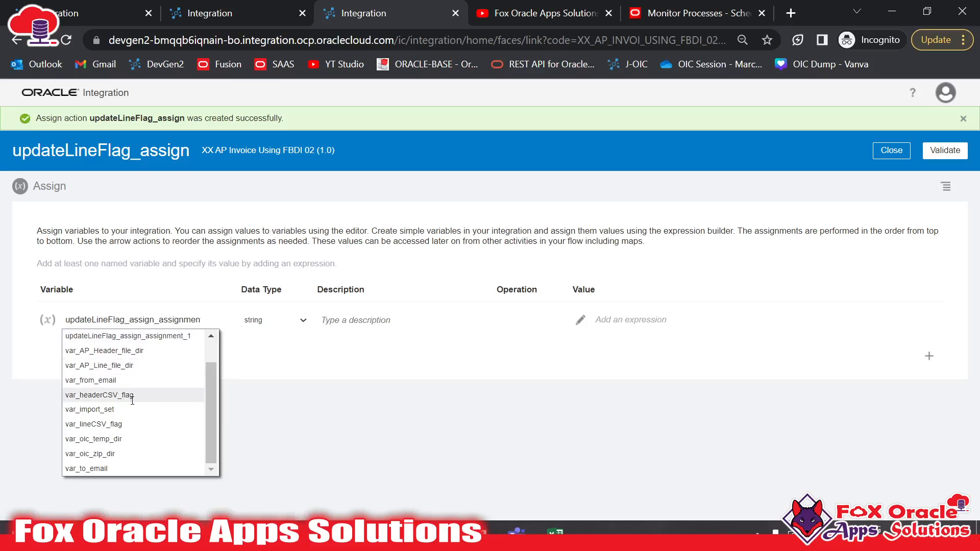
pyautogui.click(102, 422)
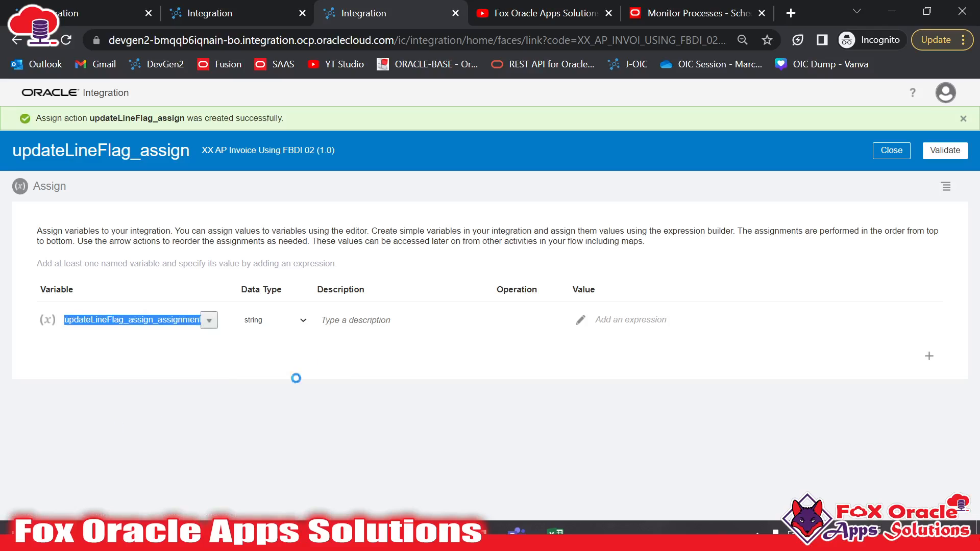
# Set var_lineCSV_flag to 'Y', validate the expression and the assign action, and return to the orchestration canvas
pyautogui.click(586, 322)
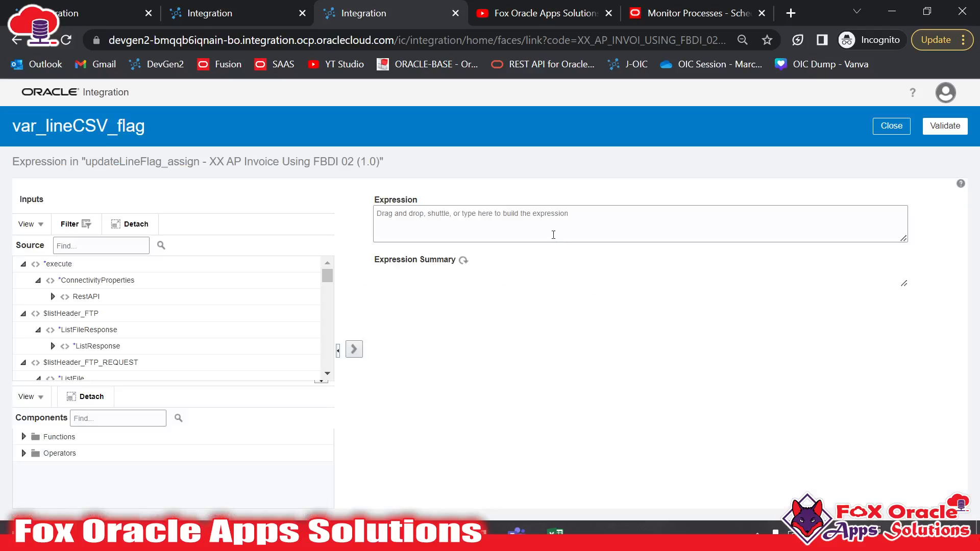
pyautogui.click(547, 230)
pyautogui.write("'Y")
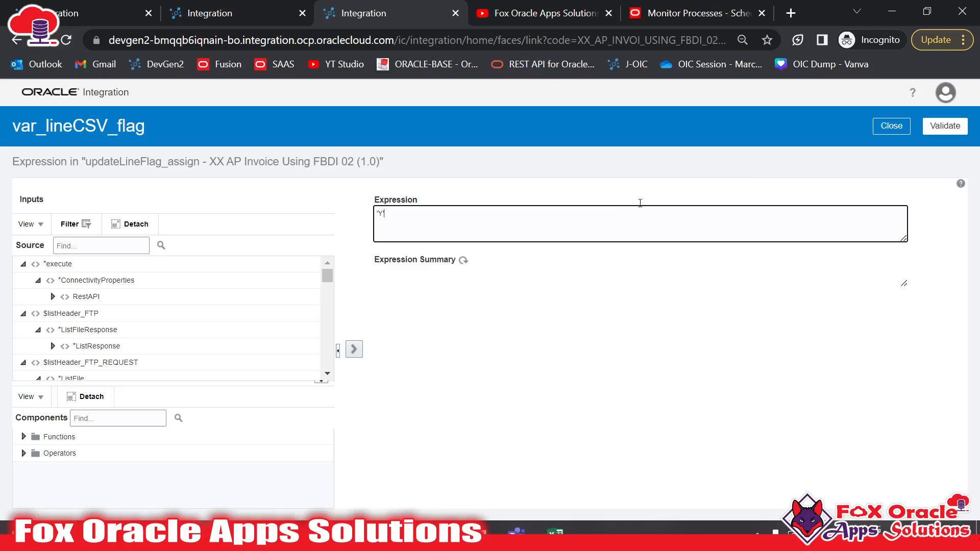
pyautogui.write("'")
pyautogui.click(945, 126)
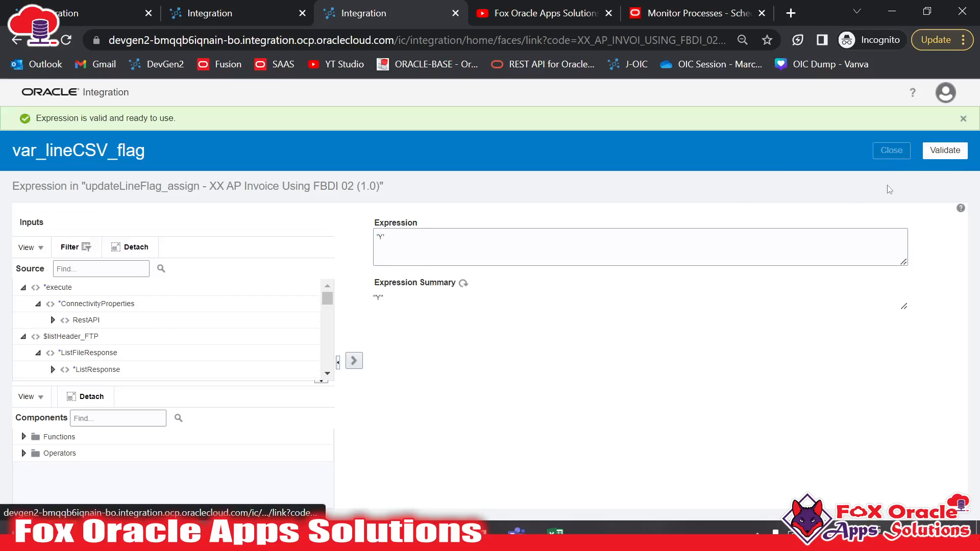
pyautogui.click(891, 150)
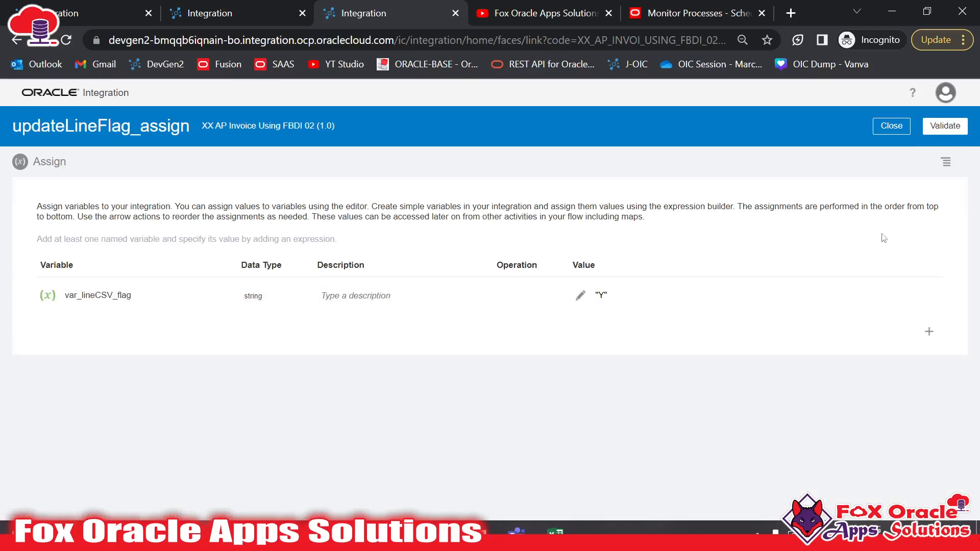
pyautogui.click(891, 149)
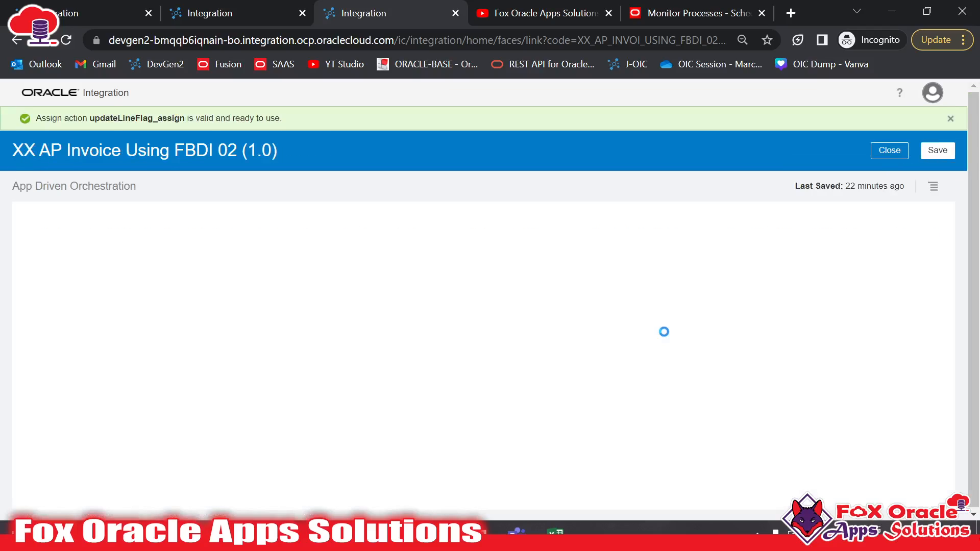
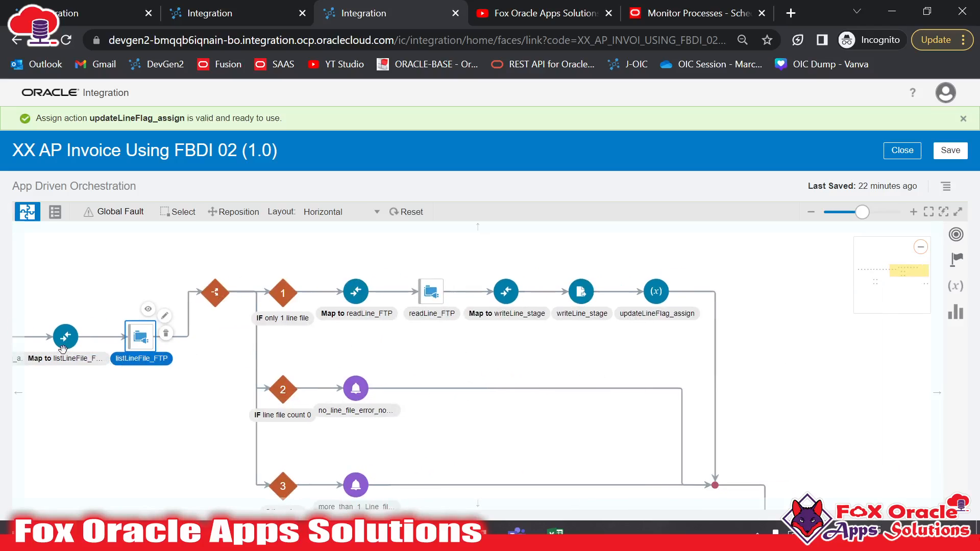
# Review the orchestration flow from the header file branch through the line file branches to the final startREST mapping
pyautogui.click(63, 349)
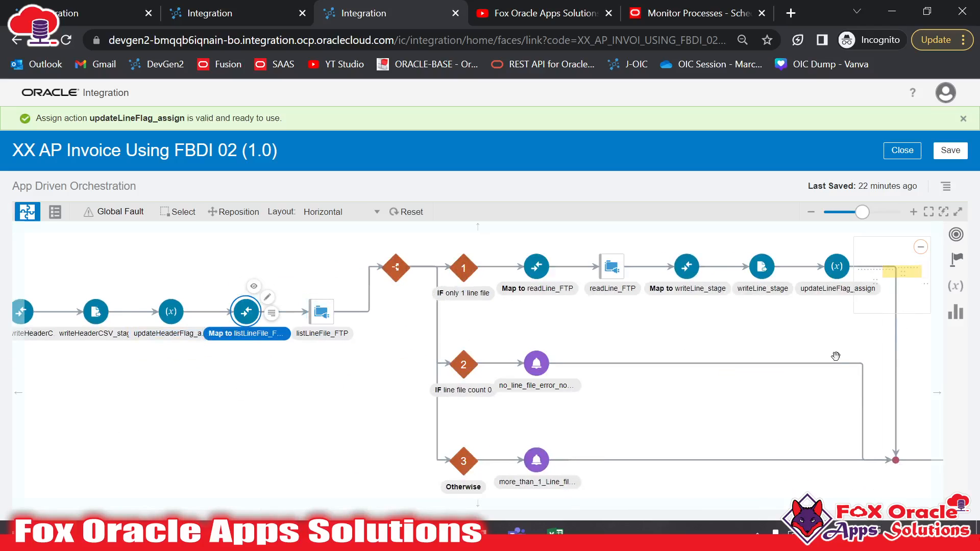
pyautogui.moveTo(843, 347); pyautogui.dragTo(311, 291)
pyautogui.scroll(-1, 783, 323)
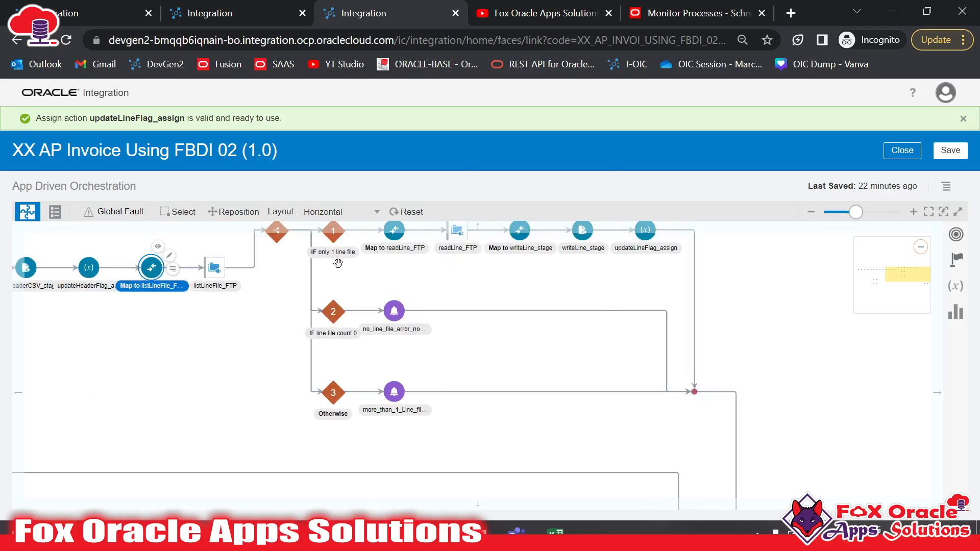
pyautogui.click(405, 211)
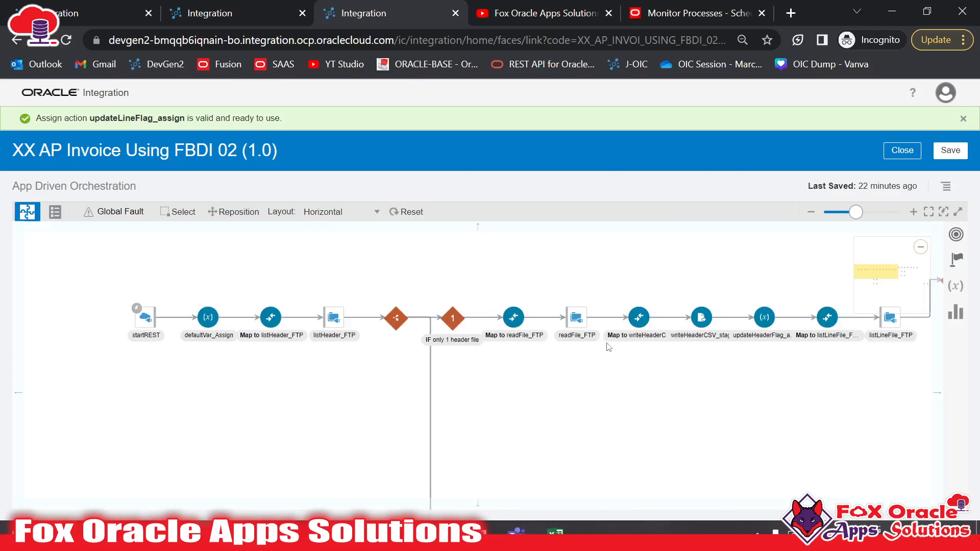
pyautogui.moveTo(694, 375); pyautogui.dragTo(293, 315)
pyautogui.moveTo(522, 347); pyautogui.dragTo(55, 304)
pyautogui.moveTo(594, 381); pyautogui.dragTo(678, 311)
pyautogui.moveTo(674, 263); pyautogui.dragTo(770, 421)
pyautogui.scroll(-3, 735, 319)
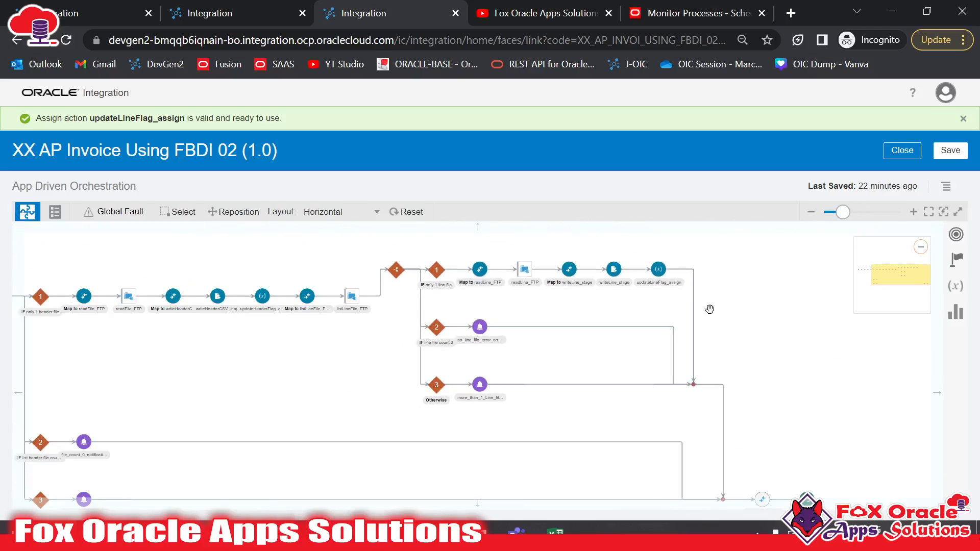
pyautogui.moveTo(231, 375)
pyautogui.mouseDown()
pyautogui.moveTo(294, 360)
pyautogui.moveTo(243, 371)
pyautogui.mouseUp()
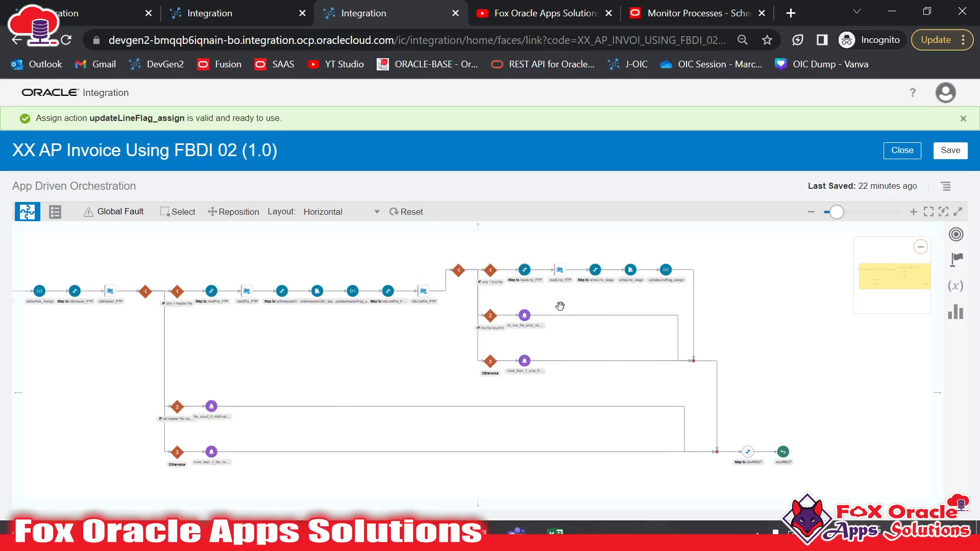
pyautogui.click(633, 272)
# Insert a Switch action between the point where all header file branches merge and the Map to startREST action
pyautogui.click(732, 459)
pyautogui.scroll(5, 744, 398)
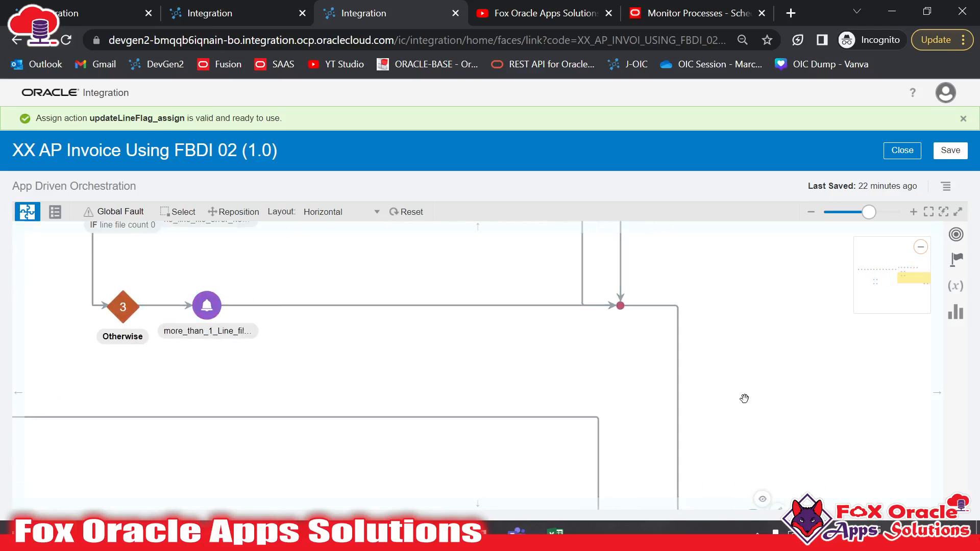
pyautogui.scroll(3, 490, 296)
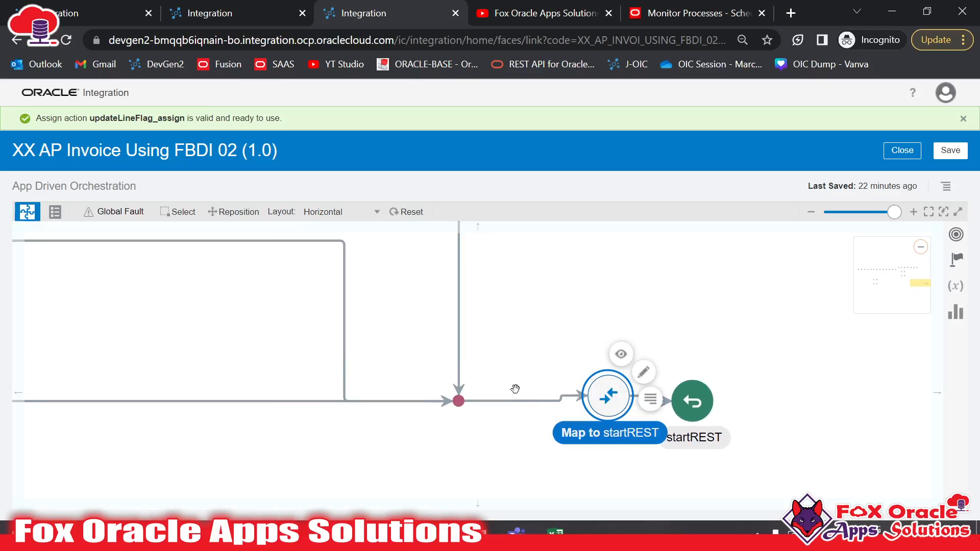
pyautogui.moveTo(515, 388); pyautogui.dragTo(539, 415)
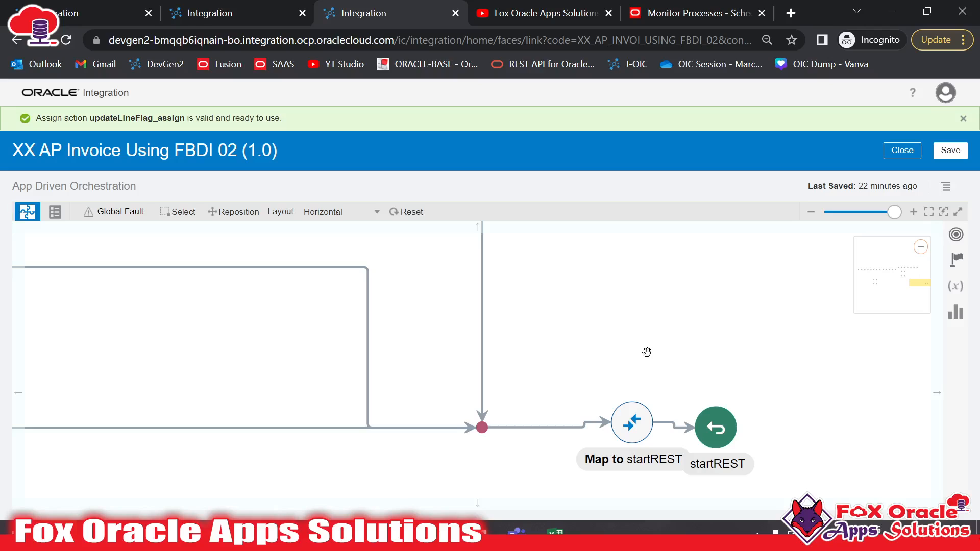
pyautogui.click(956, 260)
pyautogui.scroll(-3, 789, 357)
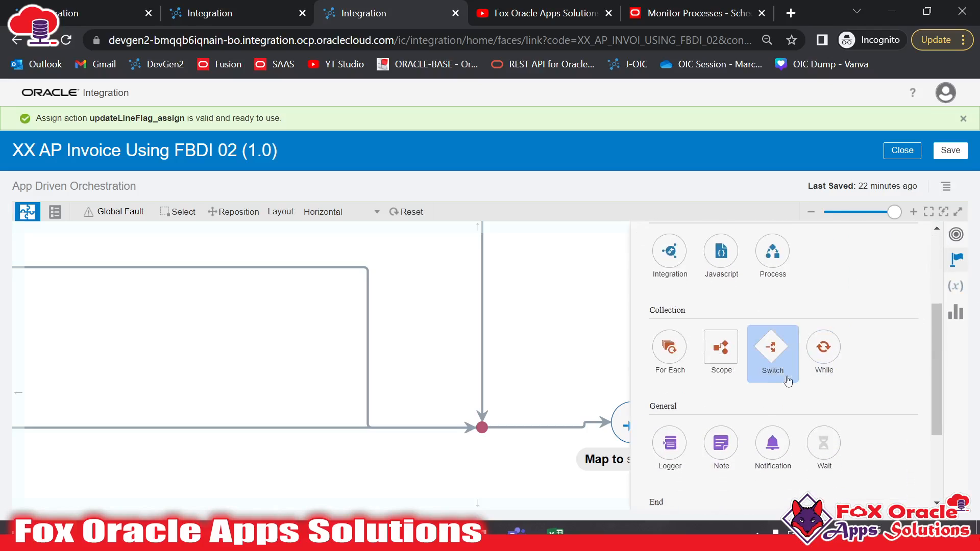
pyautogui.moveTo(789, 380); pyautogui.dragTo(542, 425)
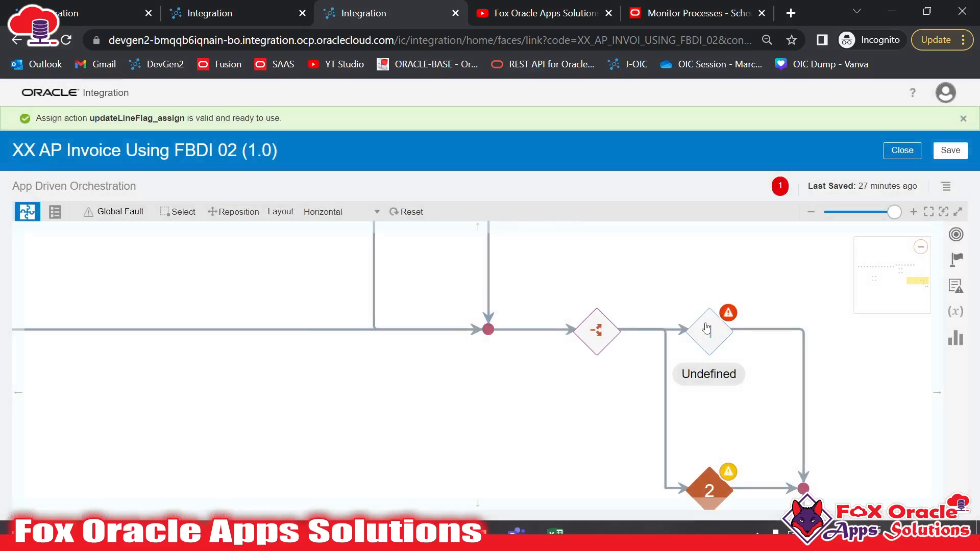
# Open the undefined first branch of the final switch, just before Map to startREST, for editing
pyautogui.click(706, 328)
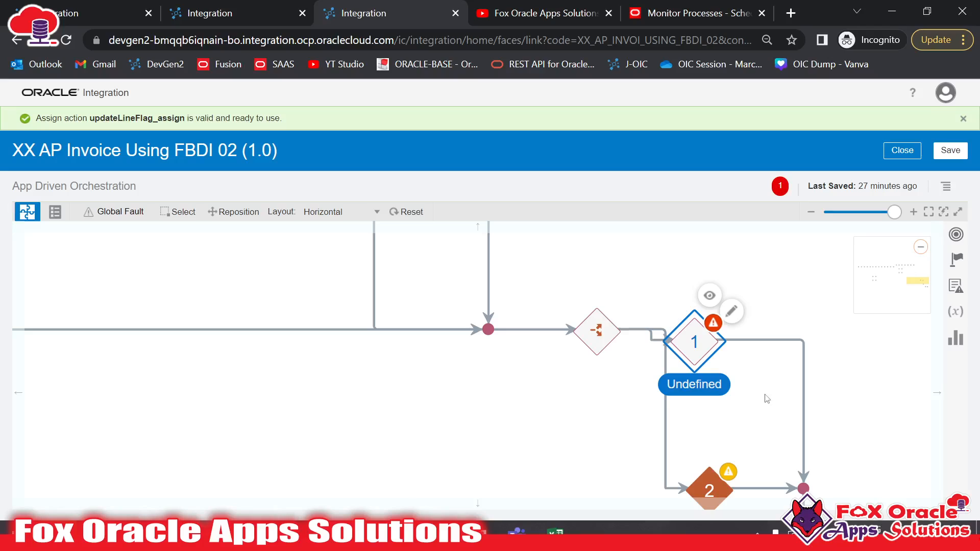
pyautogui.click(403, 212)
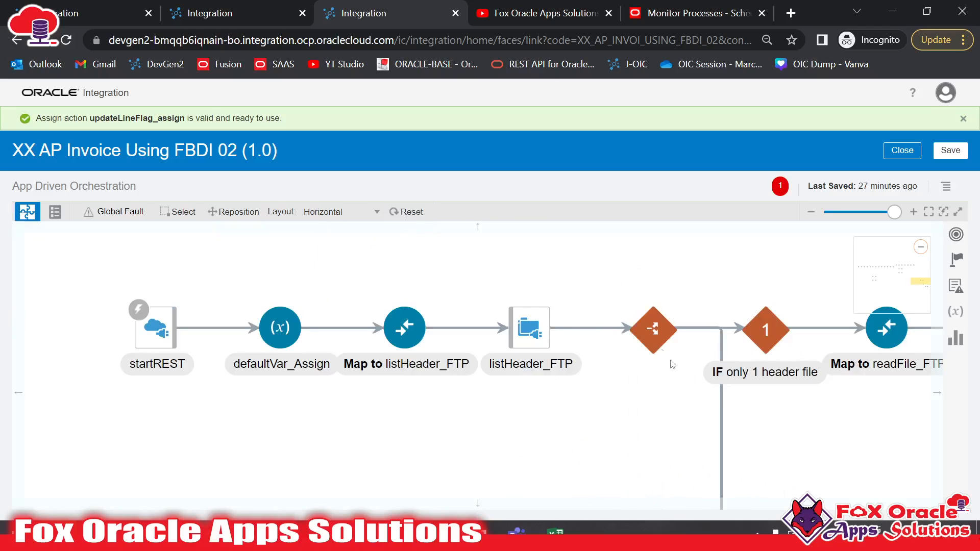
pyautogui.scroll(-1, 419, 335)
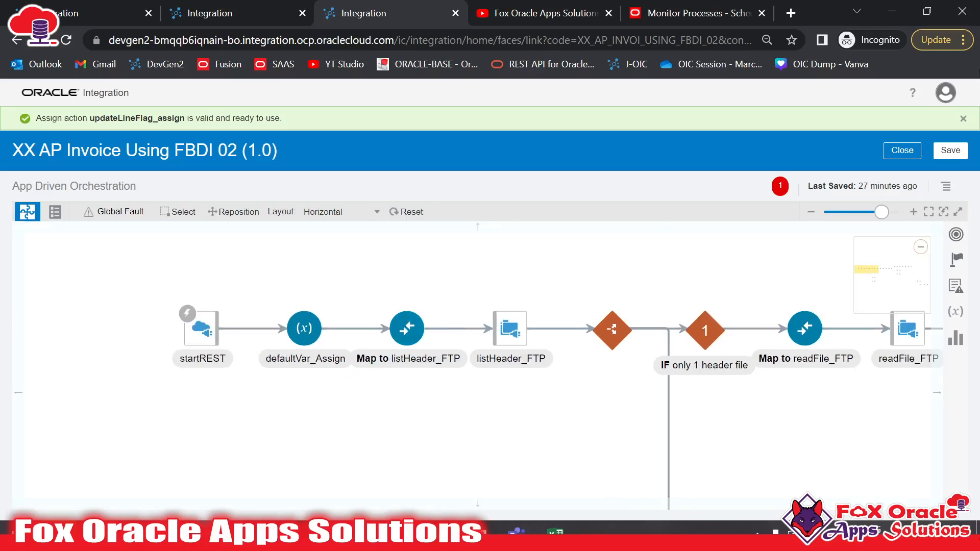
pyautogui.click(963, 120)
pyautogui.scroll(-1, 548, 359)
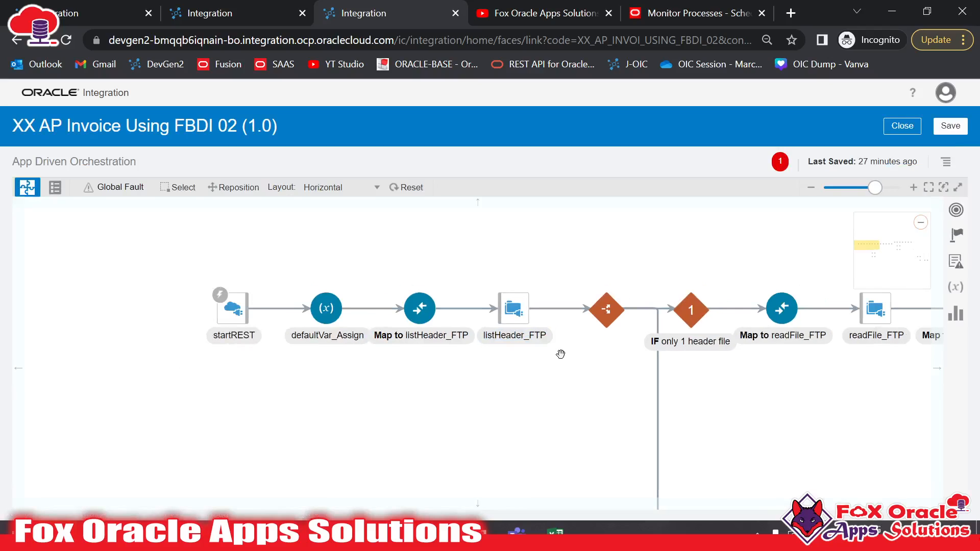
pyautogui.scroll(-1, 560, 354)
pyautogui.moveTo(888, 425); pyautogui.dragTo(305, 317)
pyautogui.moveTo(867, 380); pyautogui.dragTo(79, 324)
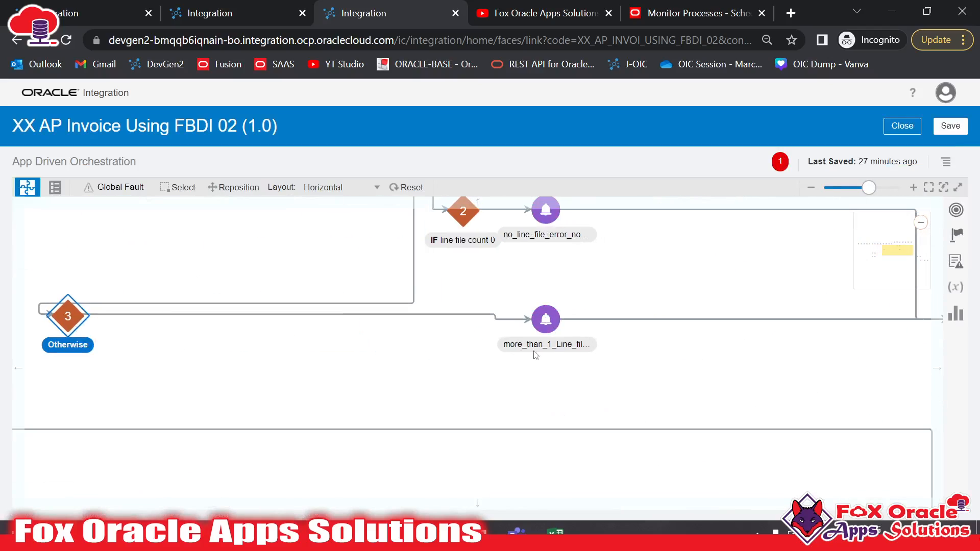
pyautogui.moveTo(642, 358); pyautogui.dragTo(424, 361)
pyautogui.moveTo(790, 372); pyautogui.dragTo(539, 214)
pyautogui.moveTo(717, 332); pyautogui.dragTo(391, 219)
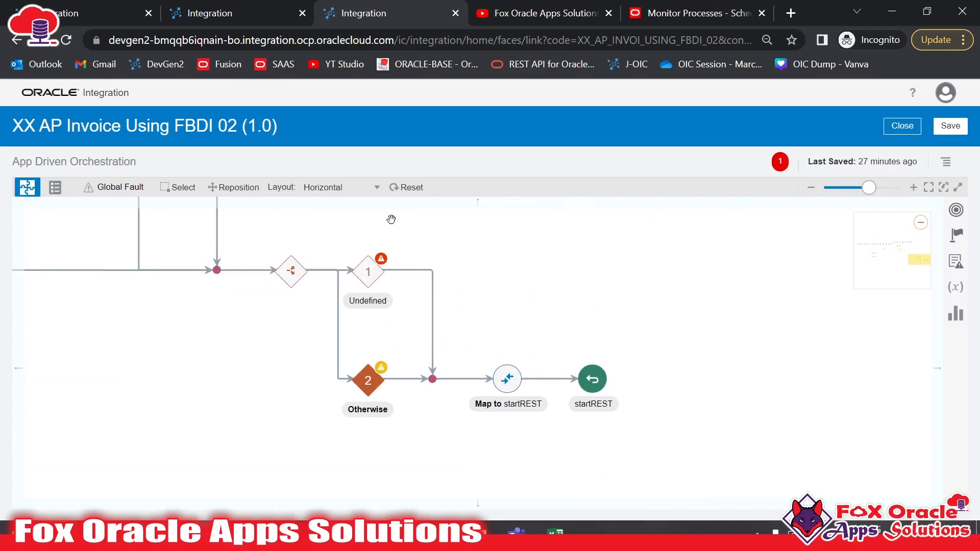
pyautogui.click(380, 273)
pyautogui.click(396, 257)
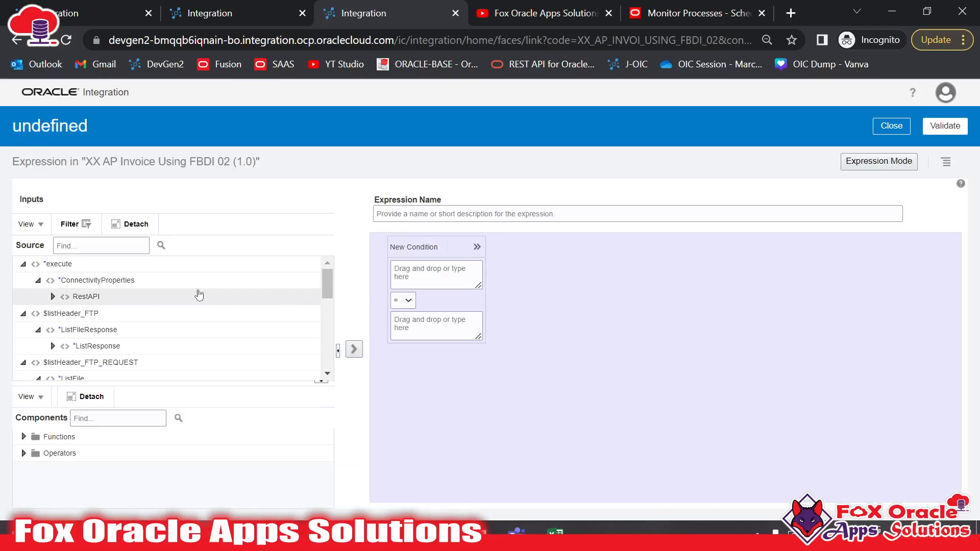
# Define the branch's first condition as $var_headerCSV_flag = "Y"
pyautogui.scroll(-1, 97, 312)
pyautogui.scroll(-5, 112, 321)
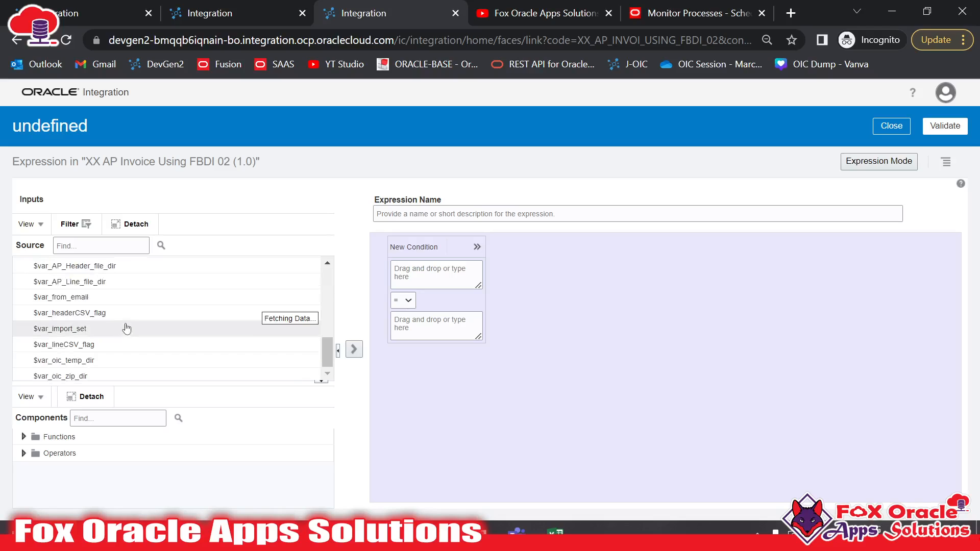
pyautogui.scroll(-1, 117, 335)
pyautogui.moveTo(102, 299); pyautogui.dragTo(417, 286)
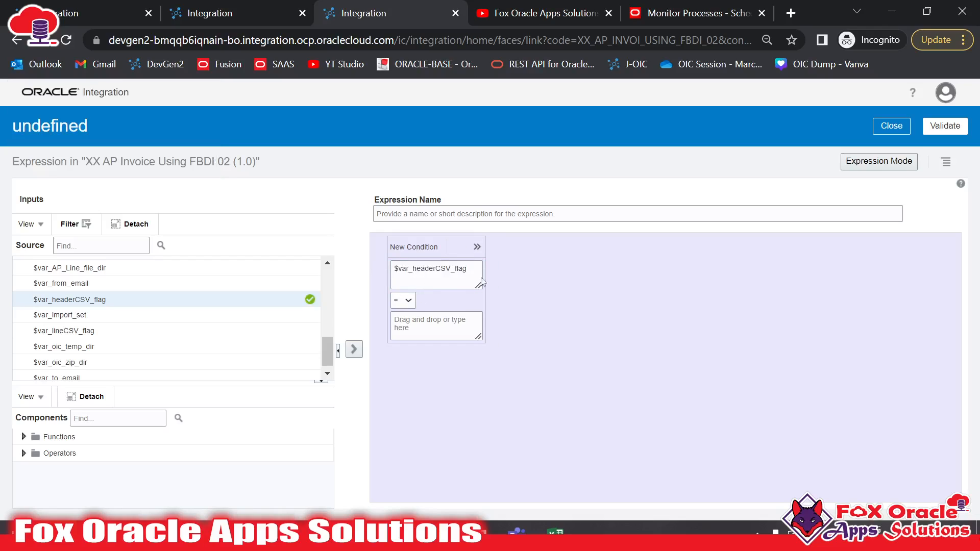
pyautogui.click(405, 317)
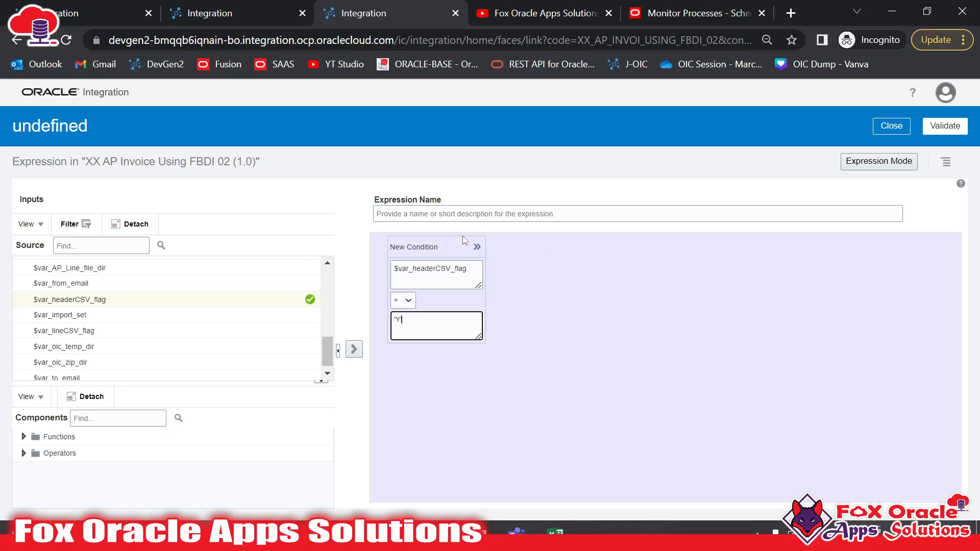
# Add a second condition, $var_lineCSV_flag = "Y", with the match option set to All of
pyautogui.click(477, 248)
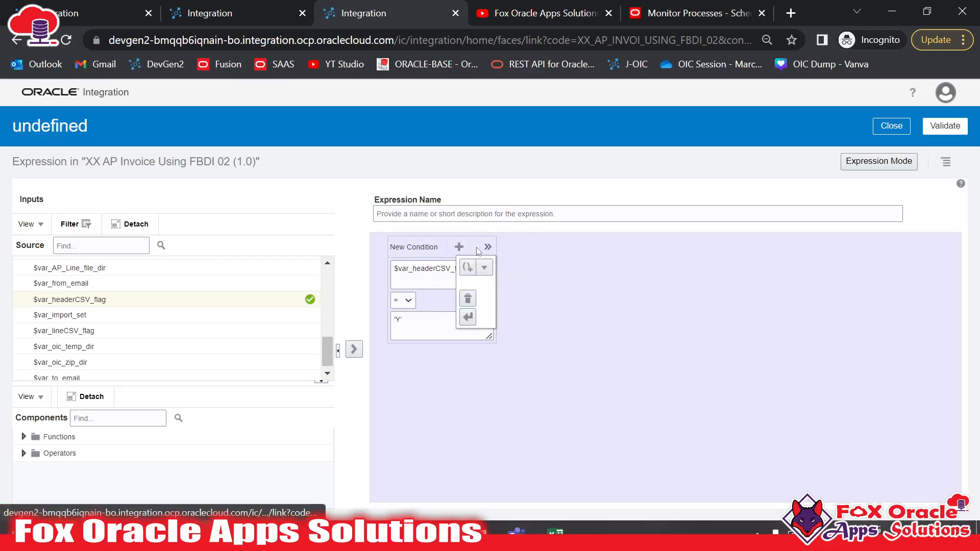
pyautogui.click(459, 248)
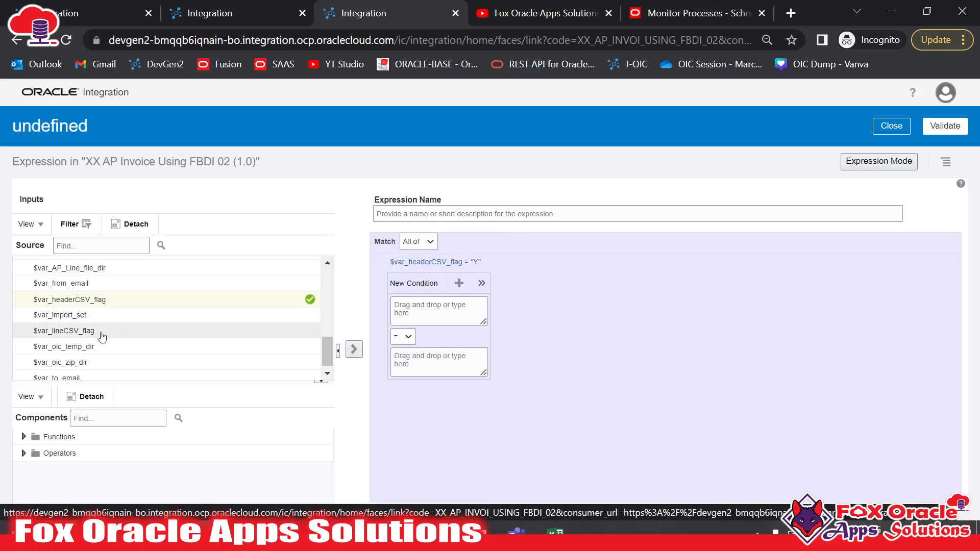
pyautogui.moveTo(126, 329); pyautogui.dragTo(423, 305)
pyautogui.click(428, 363)
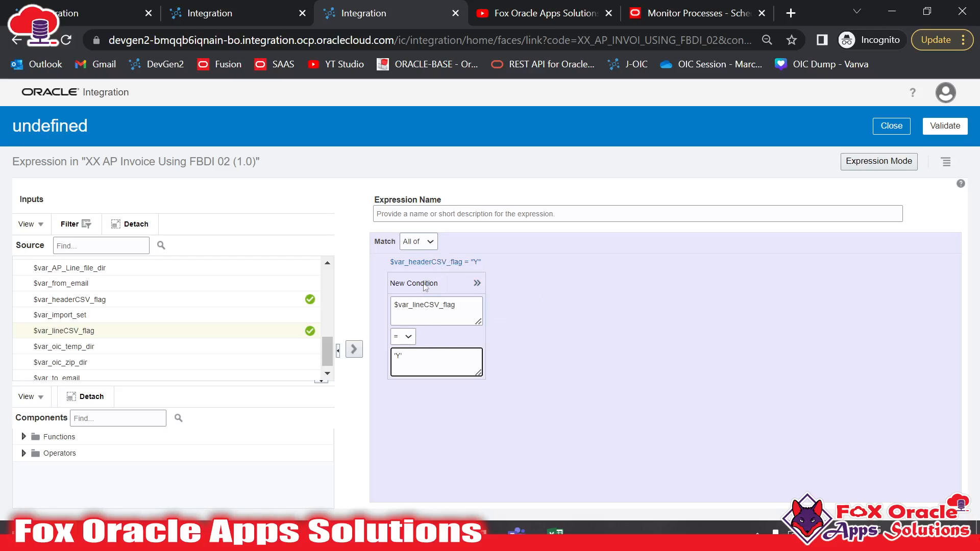
pyautogui.click(431, 243)
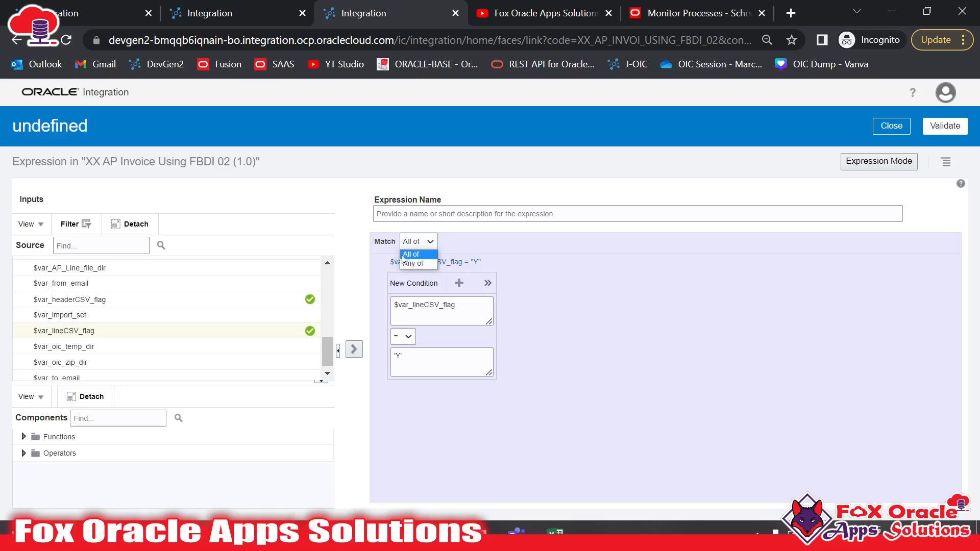
pyautogui.click(411, 254)
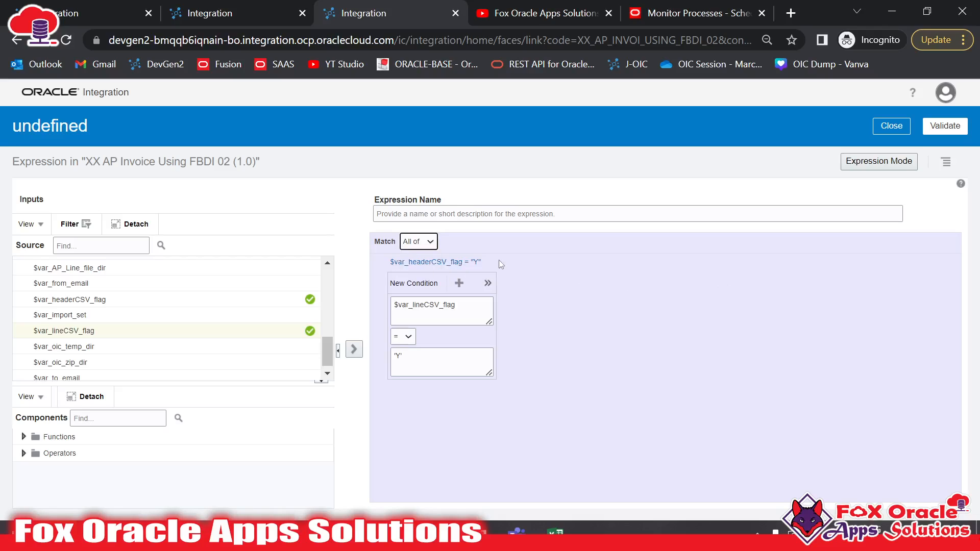
# Validate the condition and name the expression "header and line csv created"
pyautogui.click(945, 127)
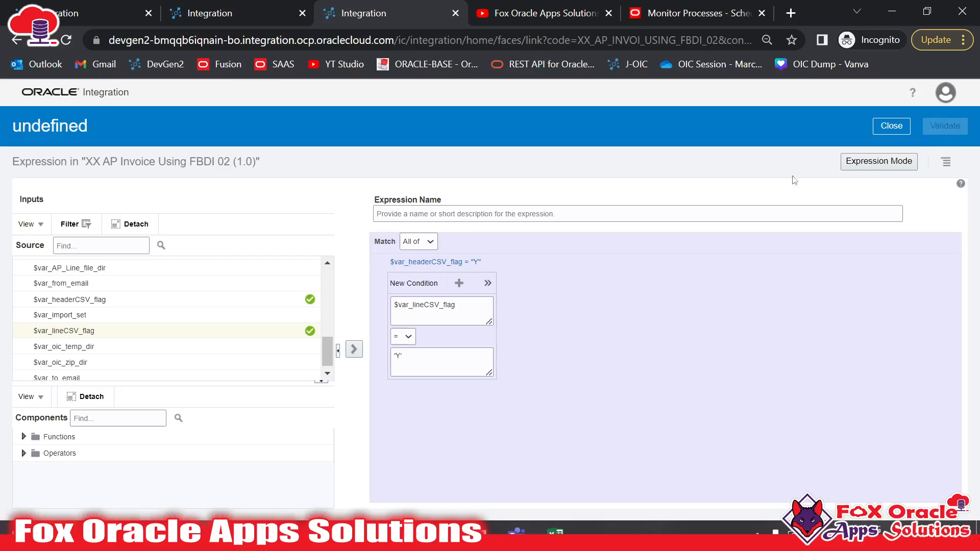
pyautogui.click(435, 235)
pyautogui.write('is')
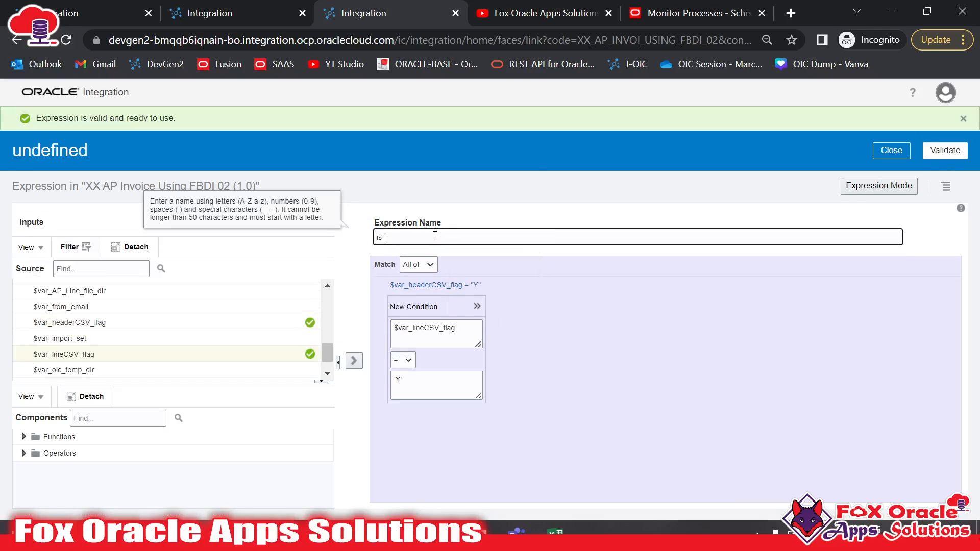
pyautogui.press('BackSpace')
pyautogui.press('BackSpace')
pyautogui.press('BackSpace')
pyautogui.write('hea')
pyautogui.click(532, 282)
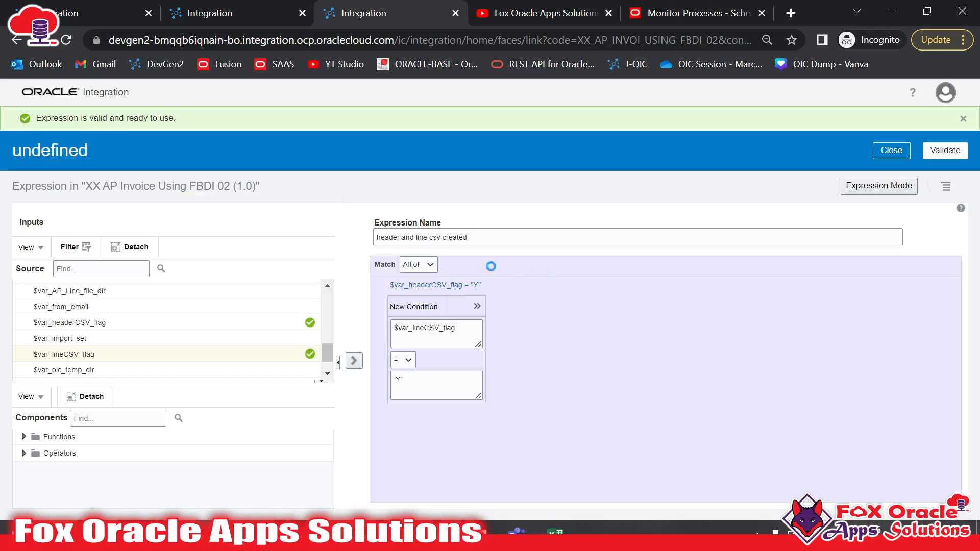
# Review the combined condition in expression mode, then validate it and close the expression editor
pyautogui.moveTo(477, 242); pyautogui.dragTo(299, 240)
pyautogui.click(692, 351)
pyautogui.click(898, 191)
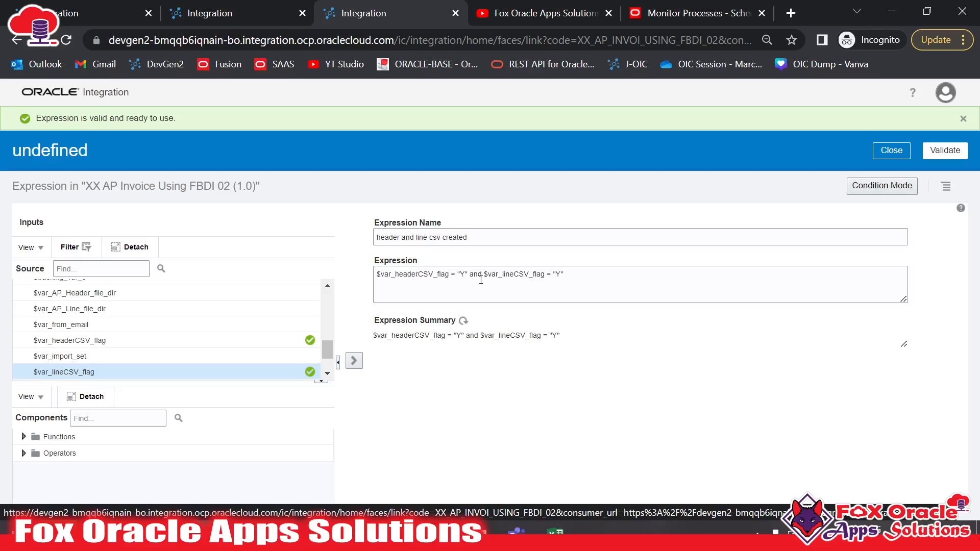
pyautogui.doubleClick(418, 335)
pyautogui.click(474, 335)
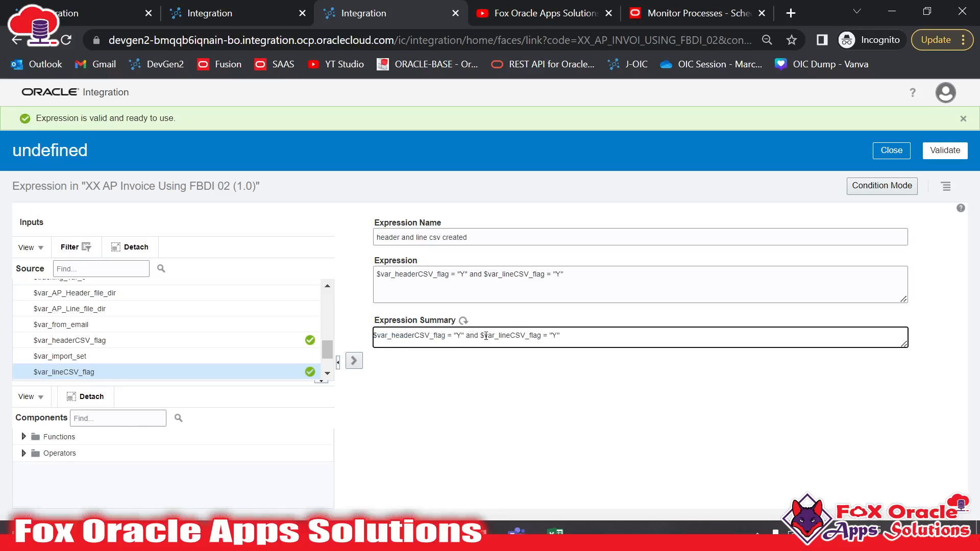
pyautogui.click(944, 150)
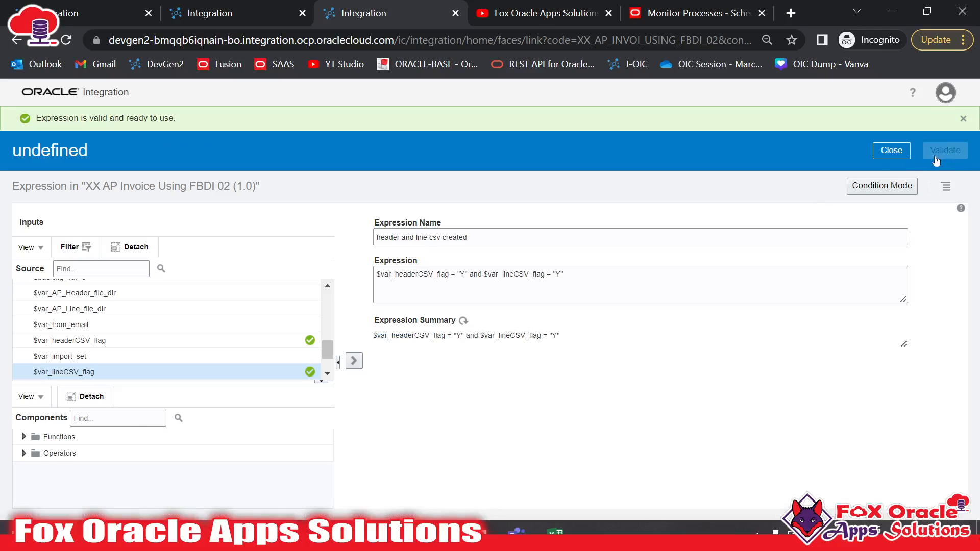
pyautogui.click(890, 150)
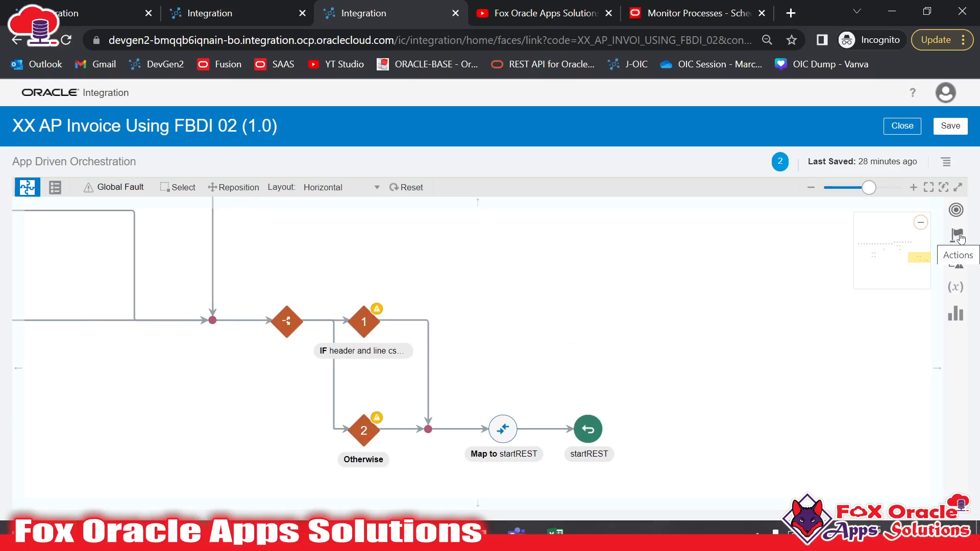
# Add a Stage File action named writeProperty_stage to the "header and line csv created" branch and set its operation to Write File
pyautogui.click(959, 237)
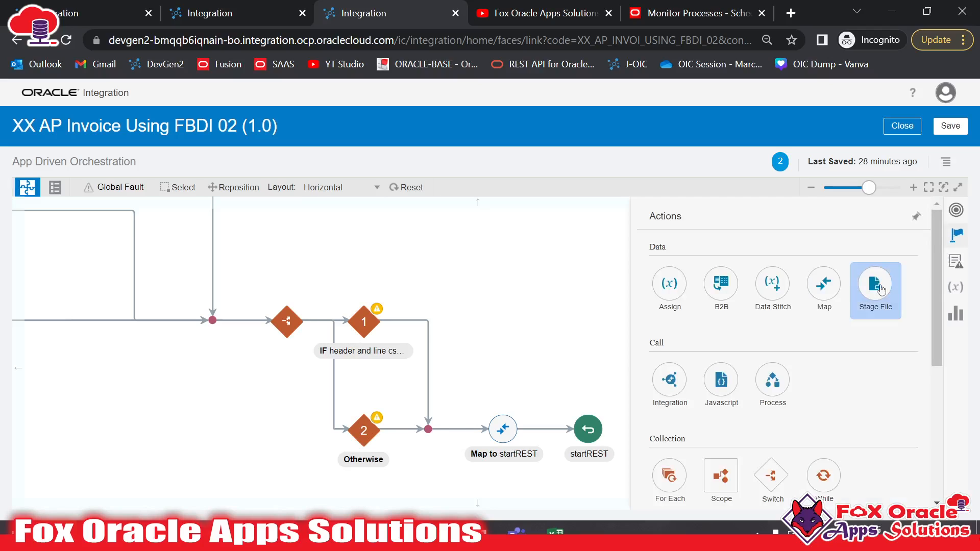
pyautogui.moveTo(870, 295); pyautogui.dragTo(427, 320)
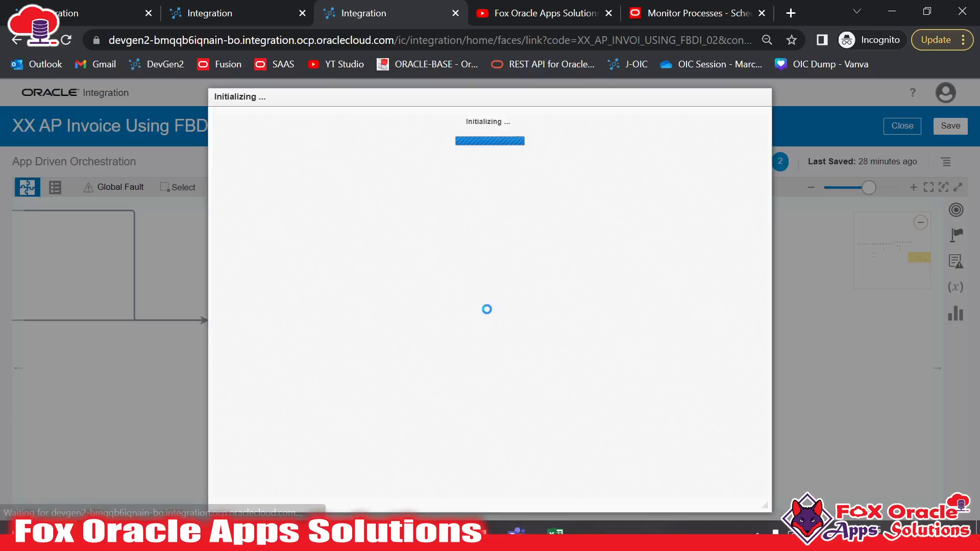
pyautogui.click(468, 221)
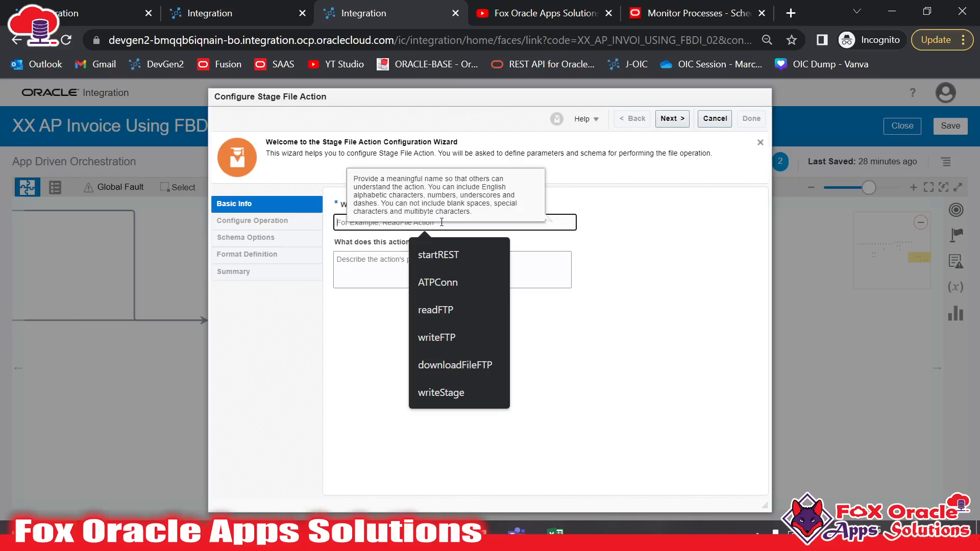
pyautogui.write('write')
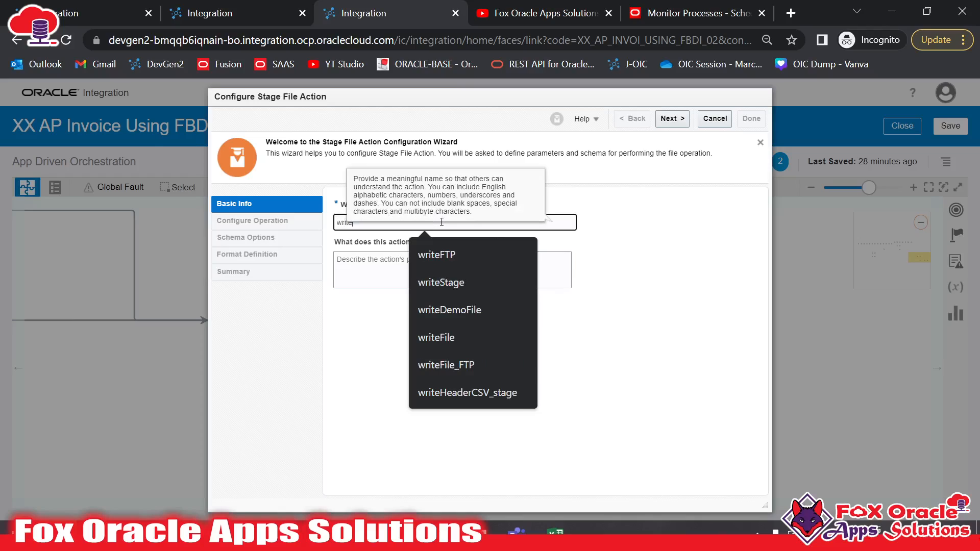
pyautogui.write('Pro')
pyautogui.click(463, 255)
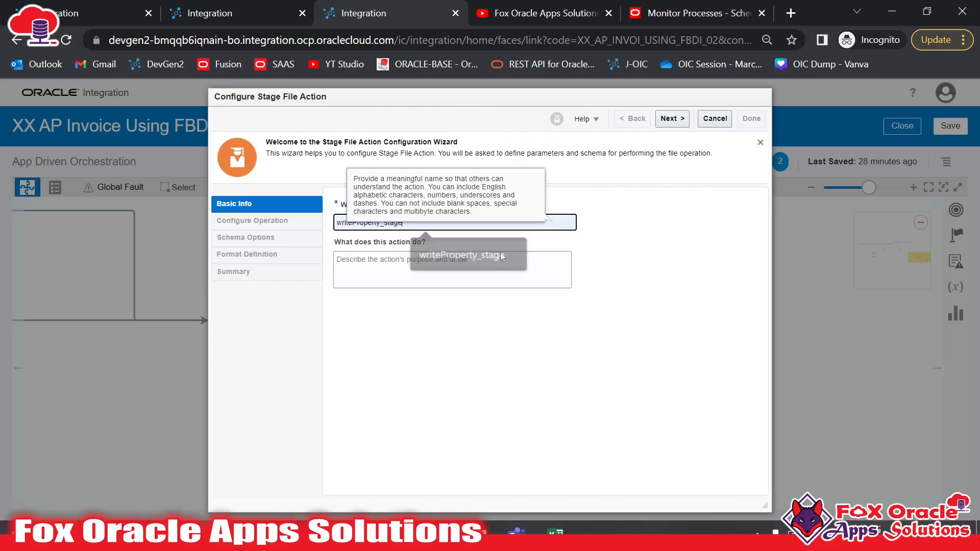
pyautogui.click(672, 118)
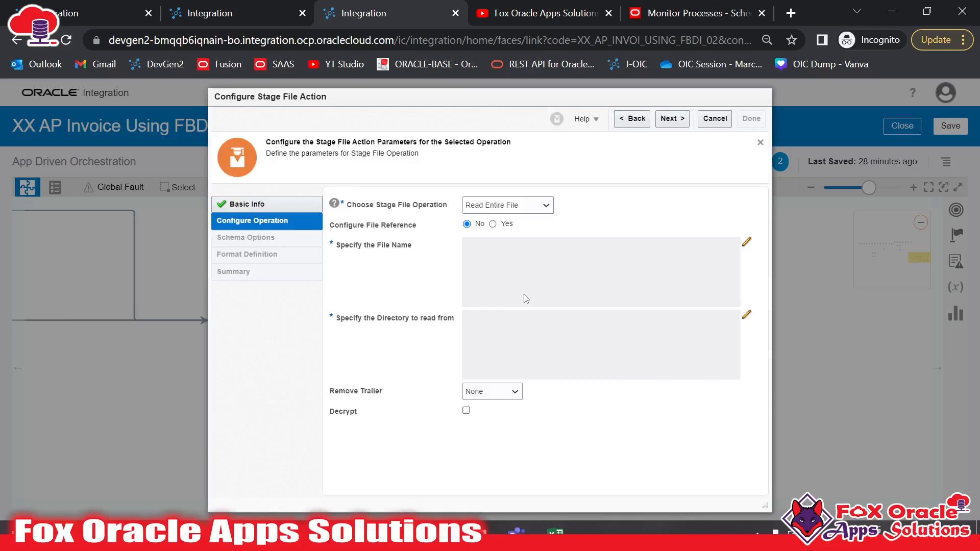
pyautogui.click(531, 206)
pyautogui.click(493, 235)
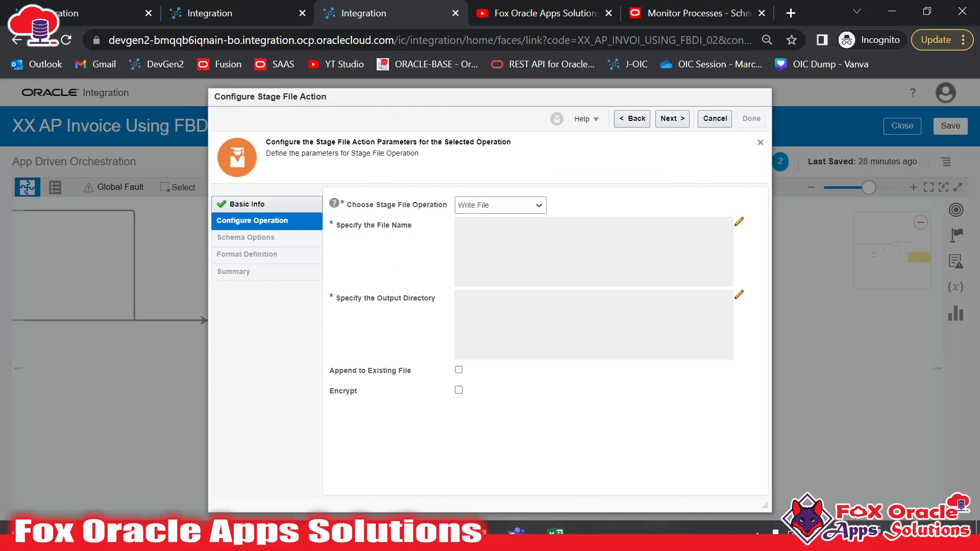
# Switch to File Explorer and check the full file name of the sample property file in the FBDI Template Sample CSV folder
pyautogui.click(149, 535)
pyautogui.scroll(-1, 223, 379)
pyautogui.scroll(1, 223, 379)
pyautogui.click(176, 536)
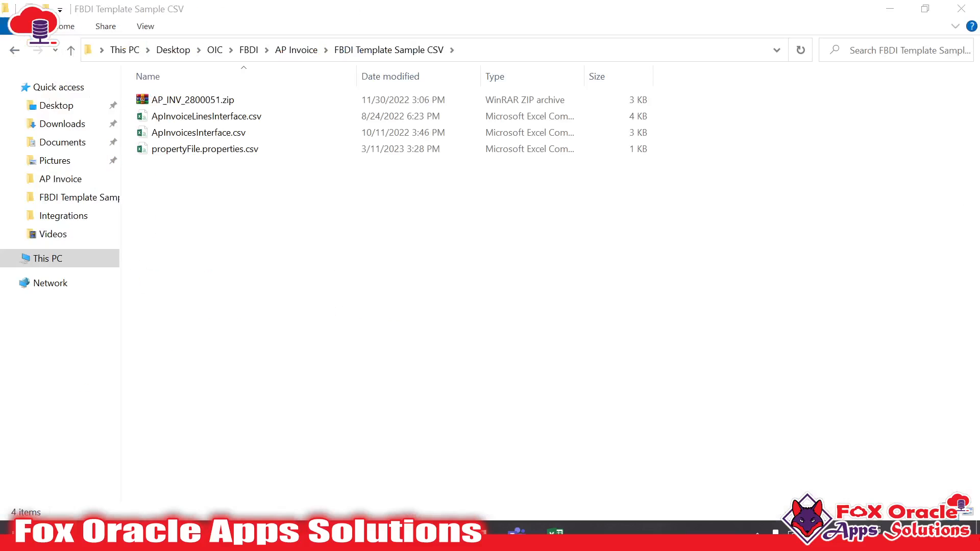
pyautogui.click(220, 150)
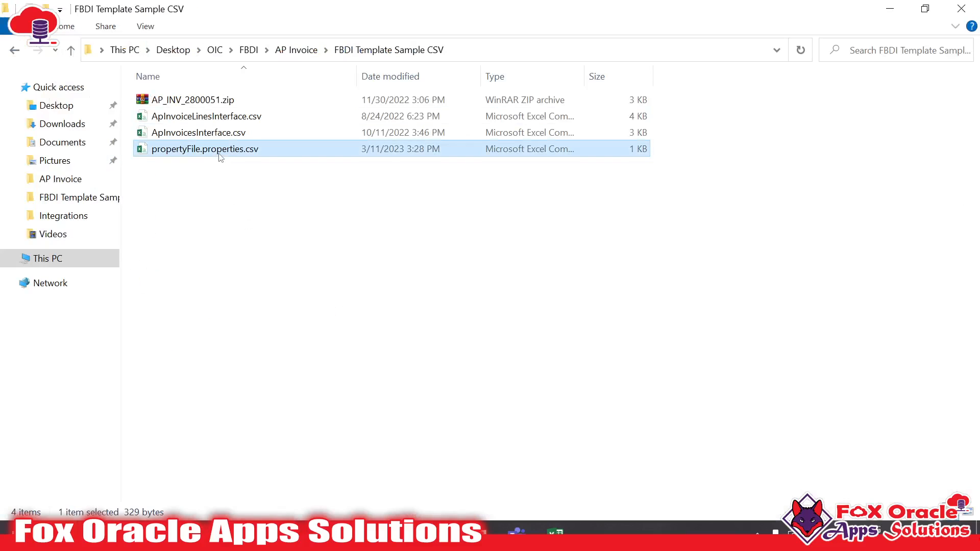
pyautogui.press('F2')
pyautogui.hotkey('ctrl', 'a')
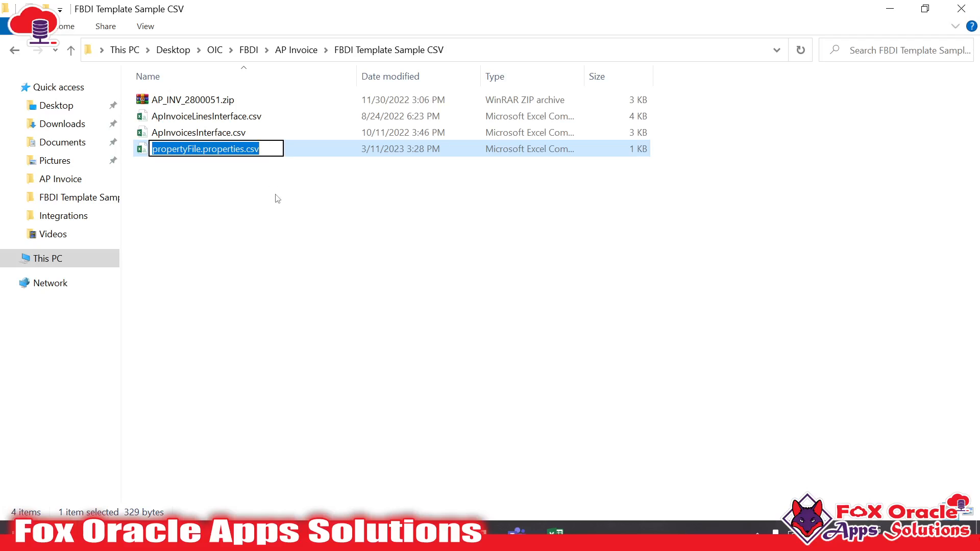
pyautogui.click(295, 198)
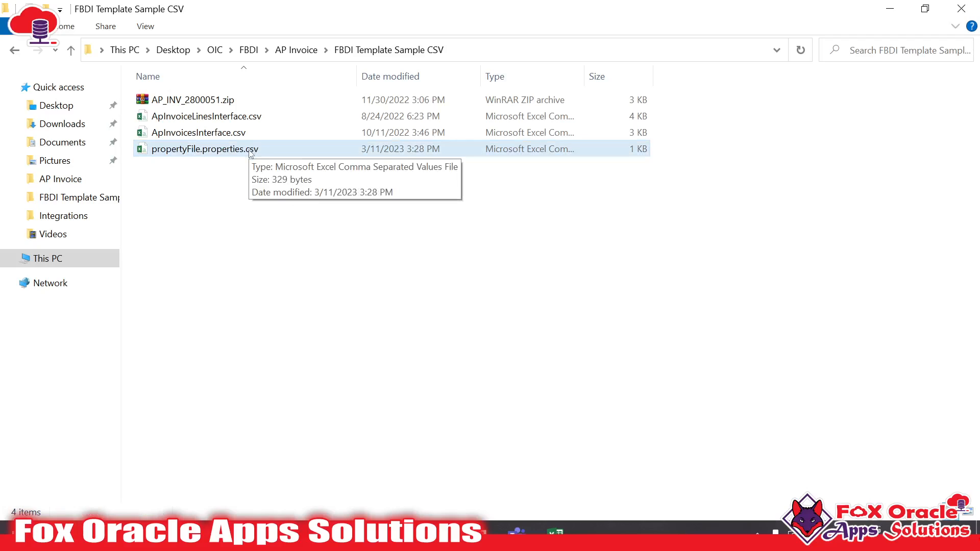
pyautogui.click(239, 151)
pyautogui.click(239, 151)
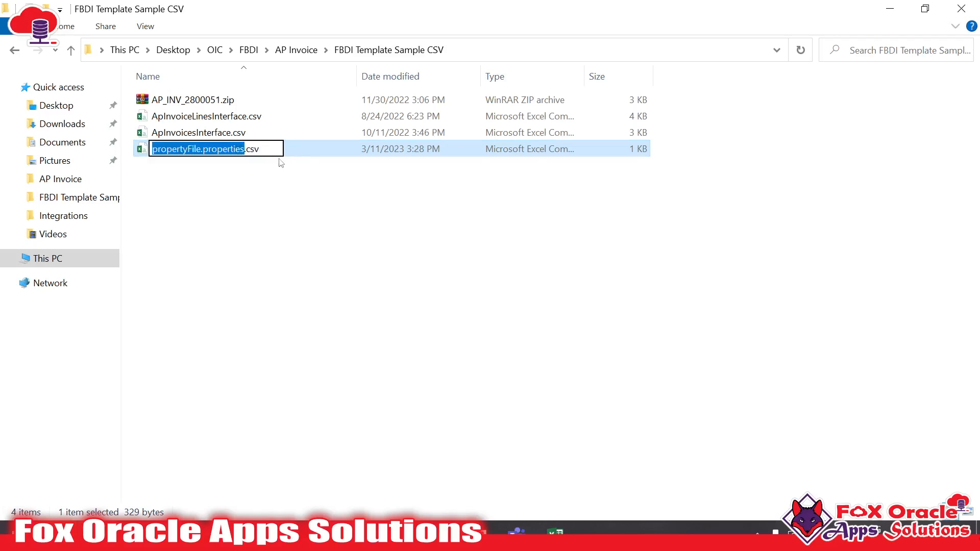
pyautogui.click(211, 166)
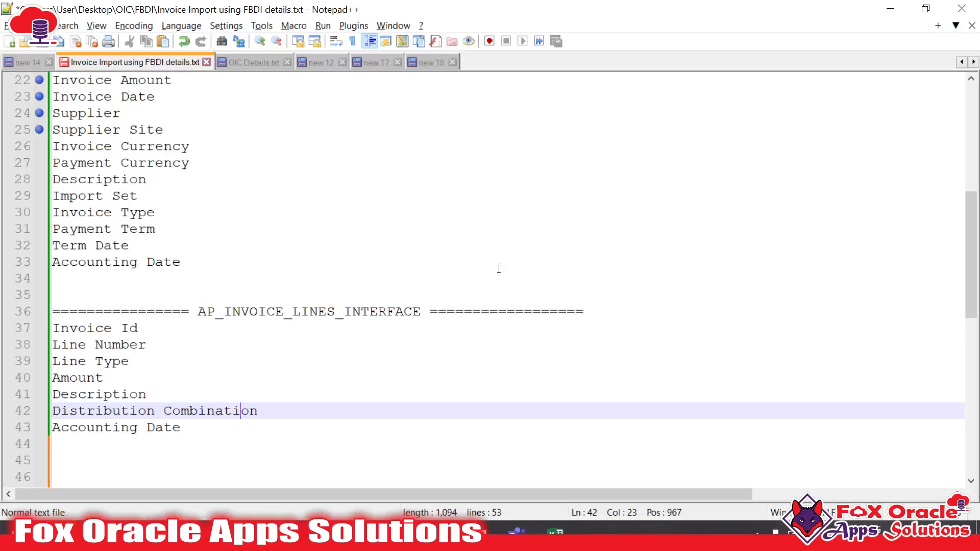
# Return to the Stage File configuration and save 'propertyFile.properties' as the file name expression
pyautogui.hotkey('alt', 'Tab')
pyautogui.hotkey('alt', 'Tab')
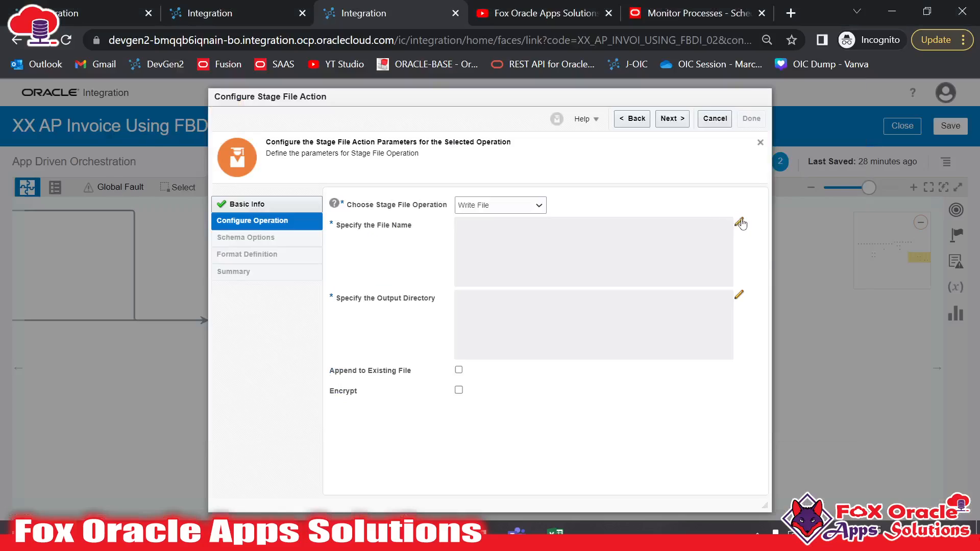
pyautogui.click(741, 223)
pyautogui.click(691, 189)
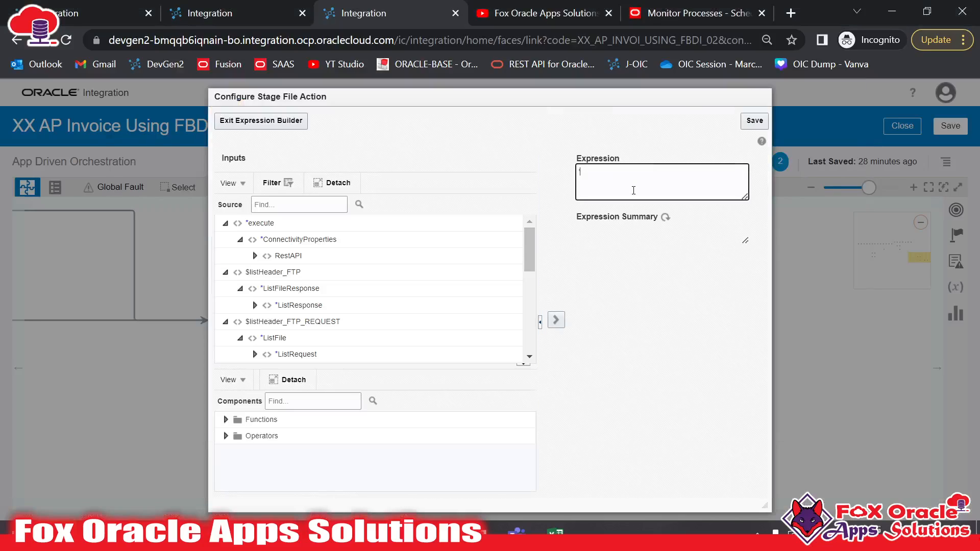
pyautogui.write("'propertyFile.properties'")
pyautogui.click(754, 121)
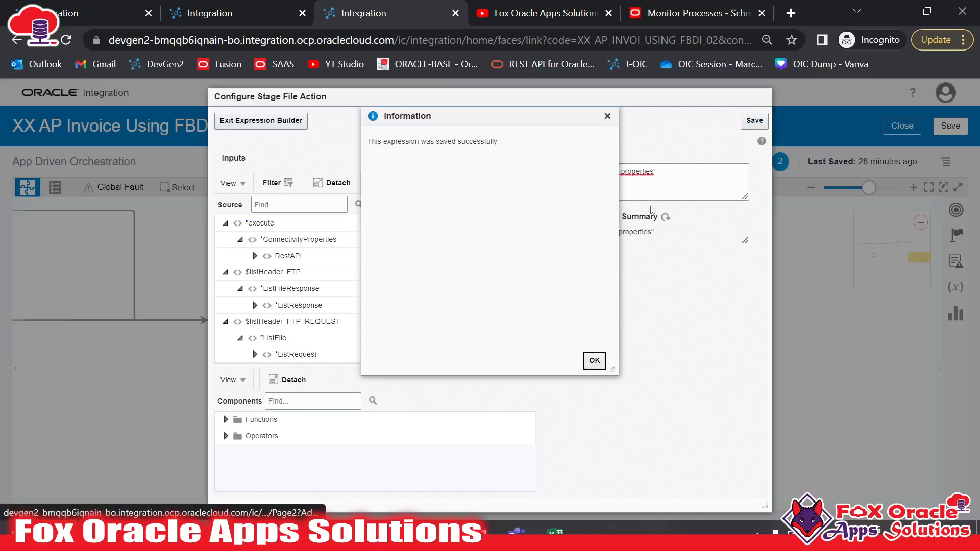
pyautogui.click(592, 358)
pyautogui.click(271, 124)
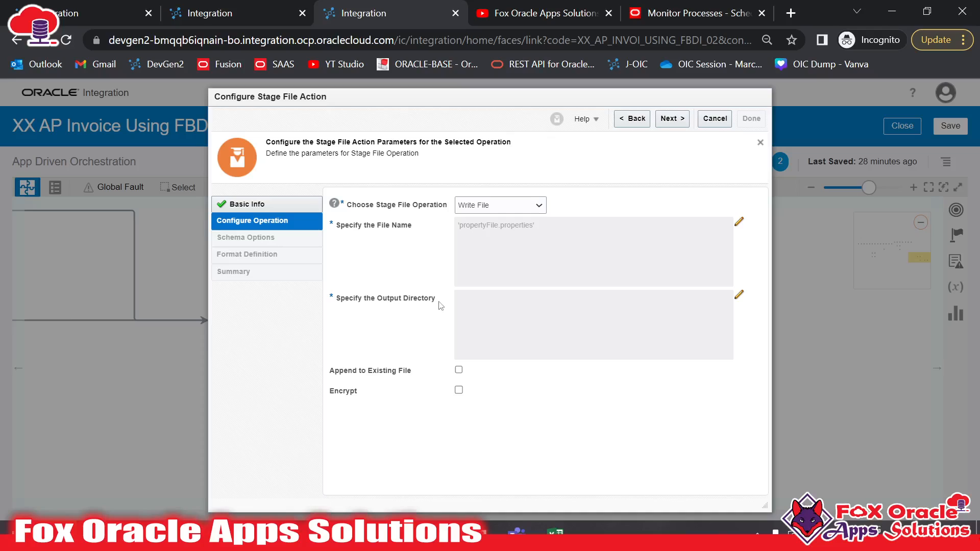
# Set the output directory expression to the $var_oic_temp_dir variable, save it and exit the expression builder
pyautogui.click(739, 294)
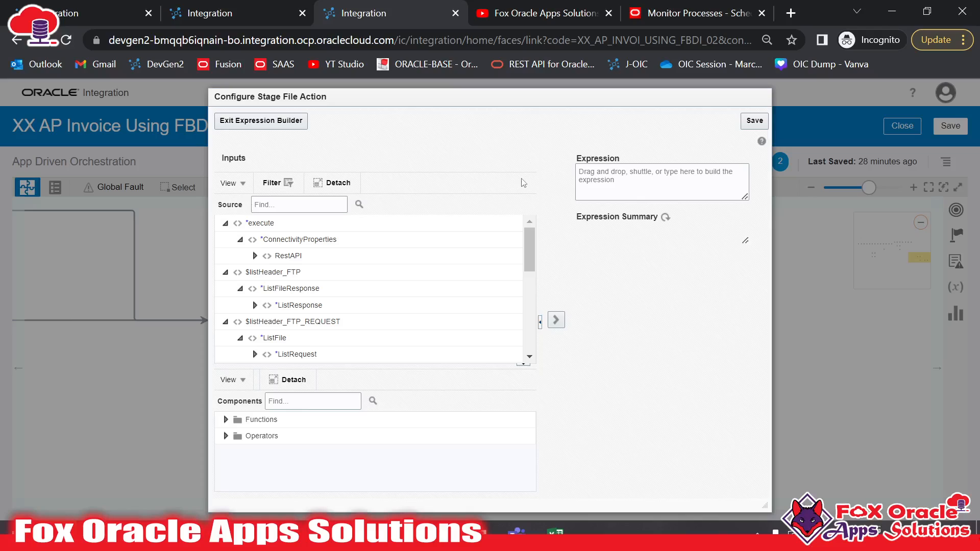
pyautogui.moveTo(530, 271); pyautogui.dragTo(525, 363)
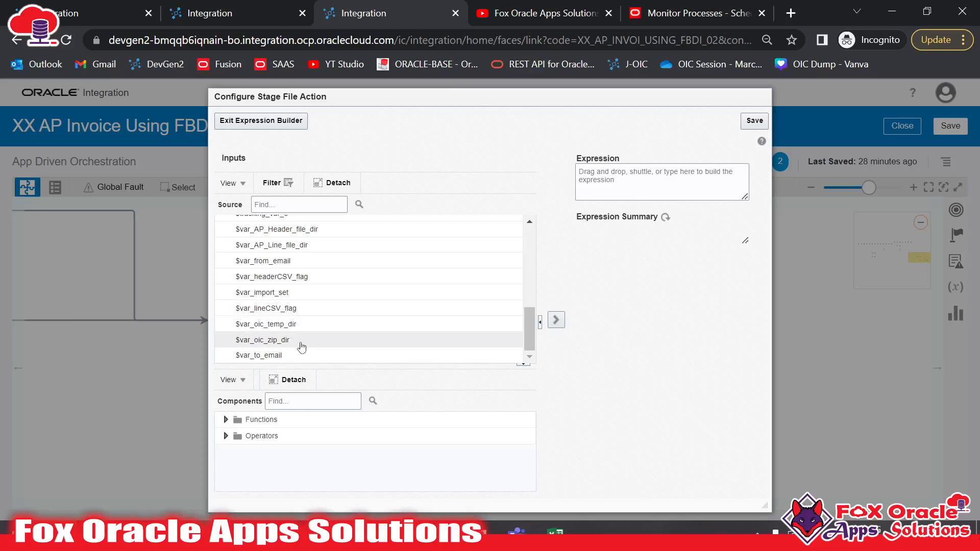
pyautogui.moveTo(284, 326)
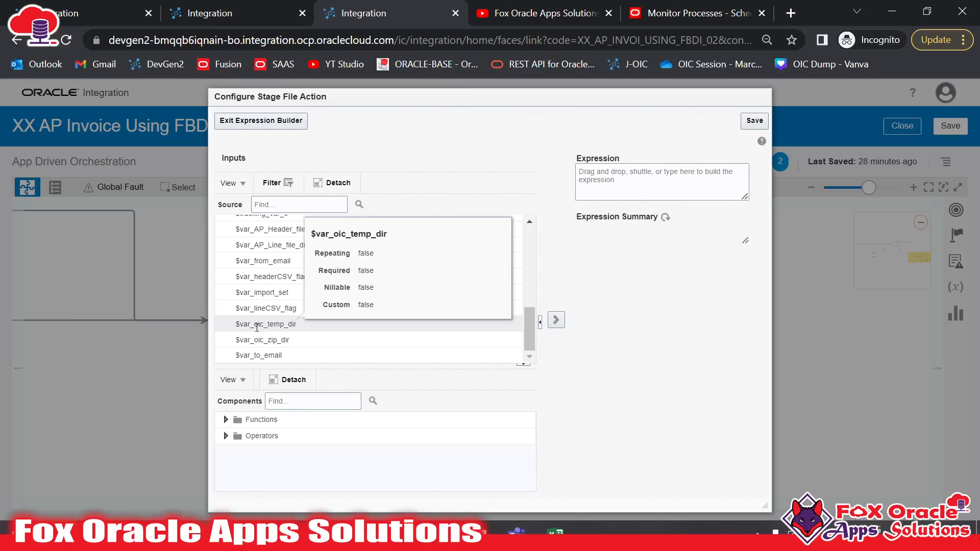
pyautogui.moveTo(257, 327); pyautogui.dragTo(643, 183)
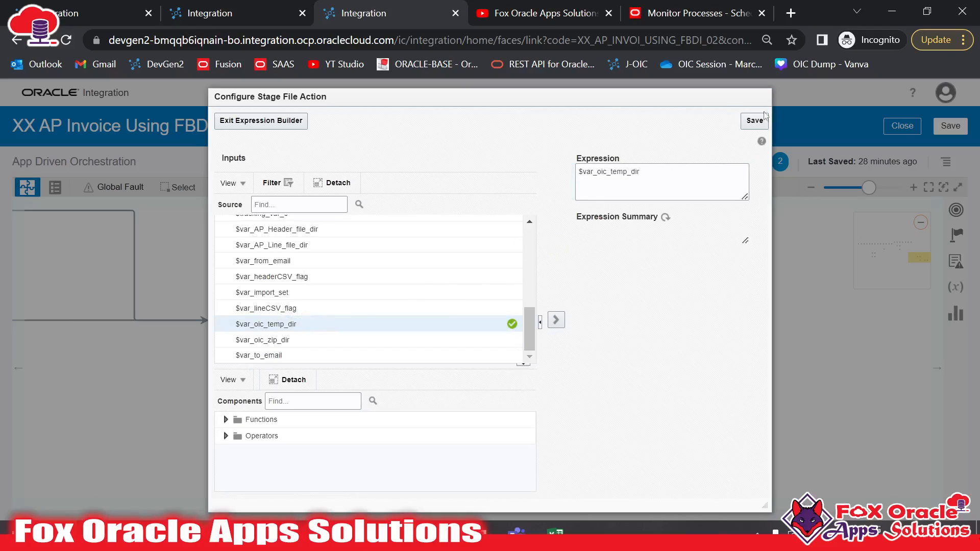
pyautogui.click(763, 118)
pyautogui.click(593, 361)
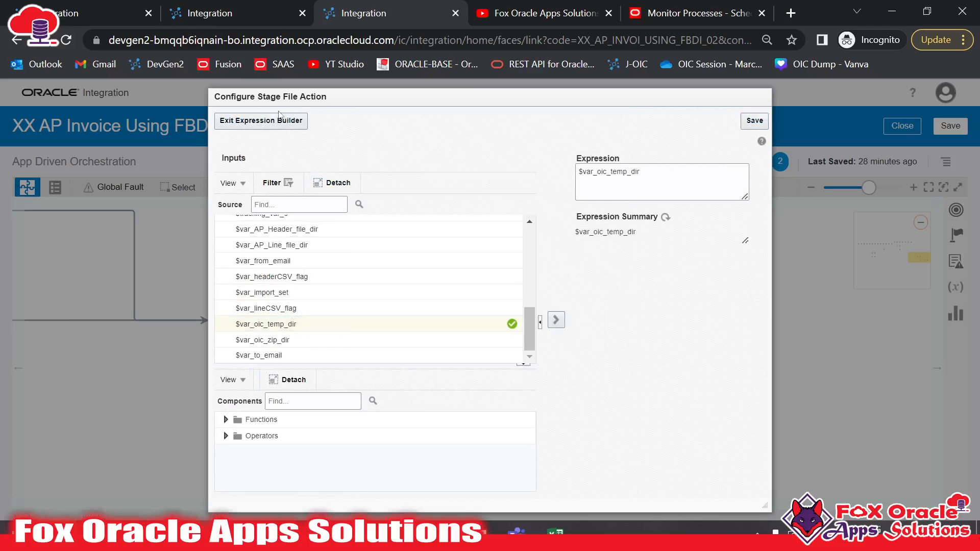
pyautogui.click(280, 119)
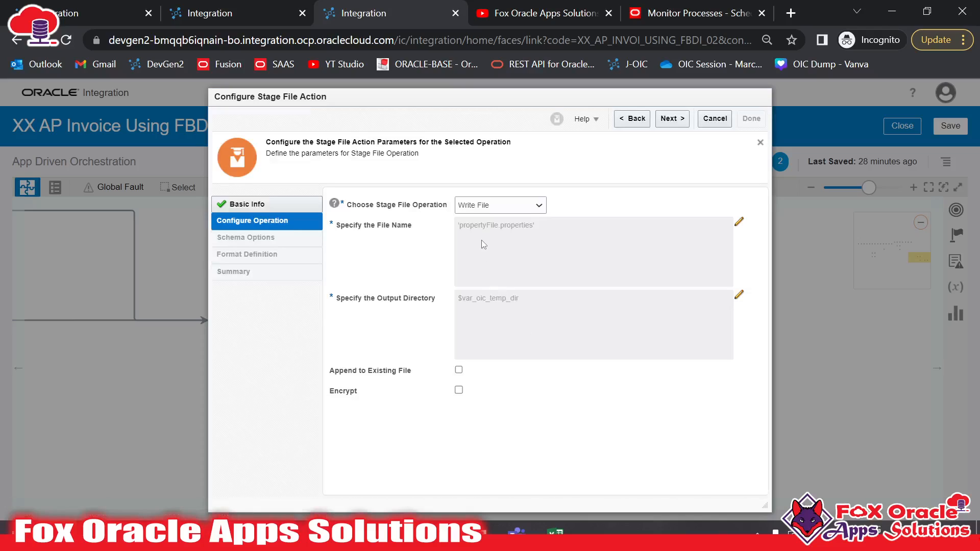
# Proceed to the schema options and choose a sample delimited document (e.g. CSV) to describe the file structure, then continue to the format definition
pyautogui.moveTo(540, 224); pyautogui.dragTo(433, 228)
pyautogui.click(469, 241)
pyautogui.click(659, 126)
pyautogui.click(432, 263)
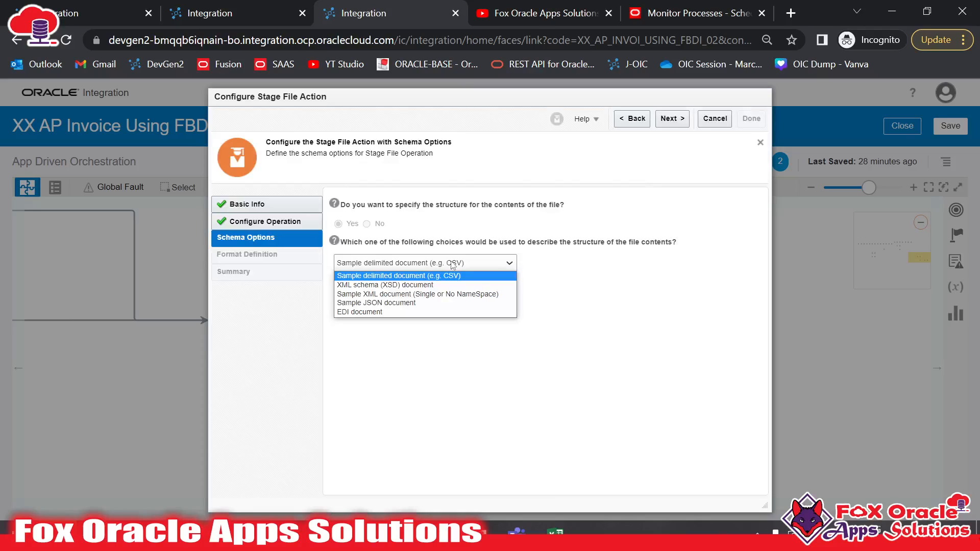
pyautogui.click(432, 275)
pyautogui.click(671, 118)
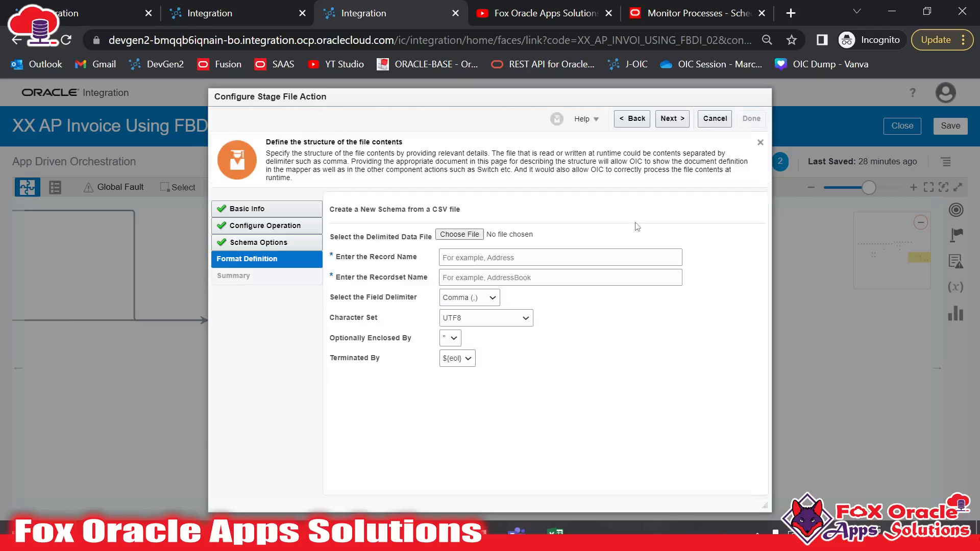
# Load propertyFile.properties.csv as the delimited data file, with record name r and recordset name rs
pyautogui.click(460, 235)
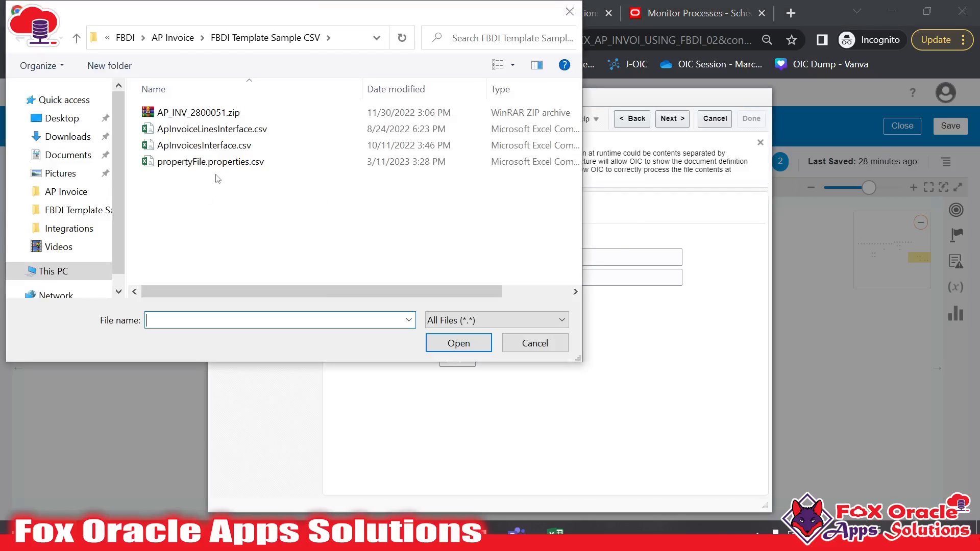
pyautogui.doubleClick(247, 166)
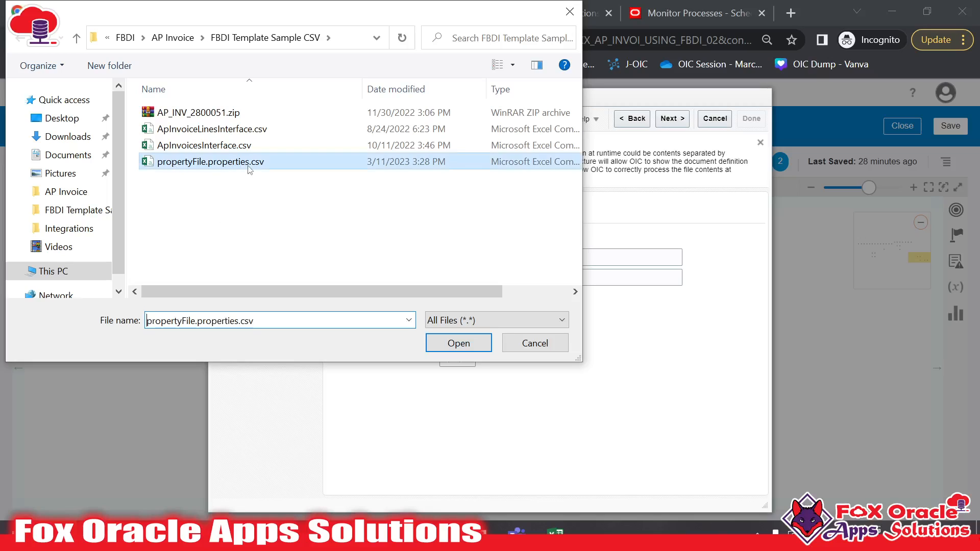
pyautogui.click(511, 274)
pyautogui.write('rs')
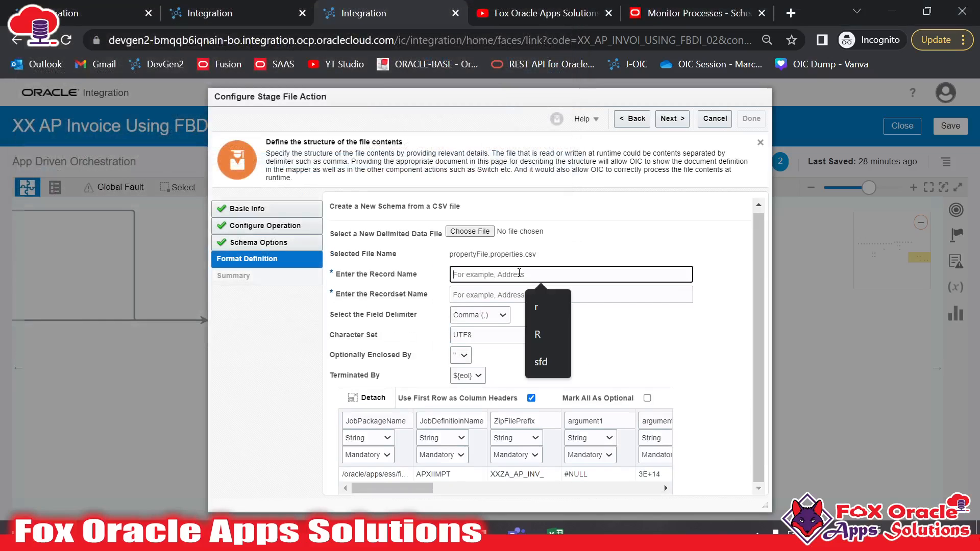
pyautogui.press('BackSpace')
pyautogui.press('BackSpace')
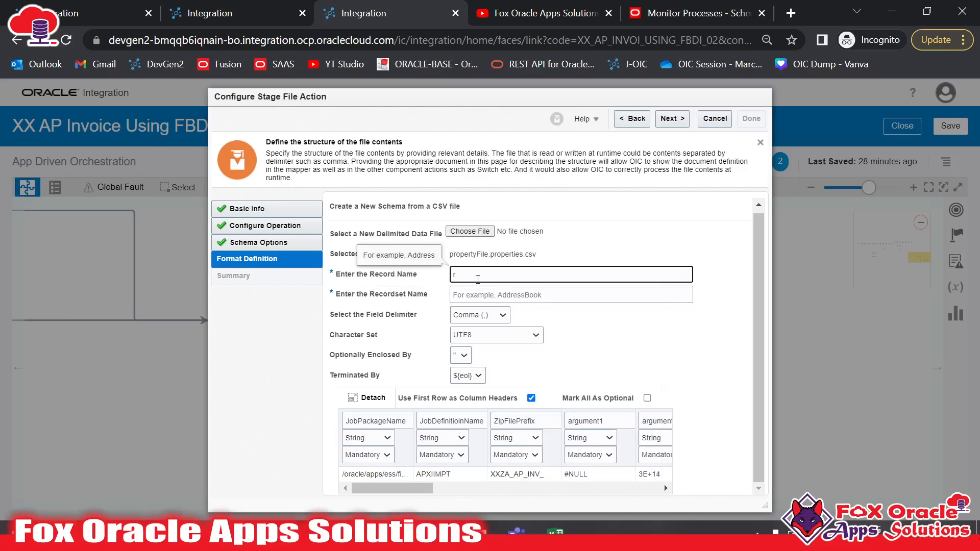
pyautogui.write('r')
pyautogui.click(478, 294)
pyautogui.write('rs')
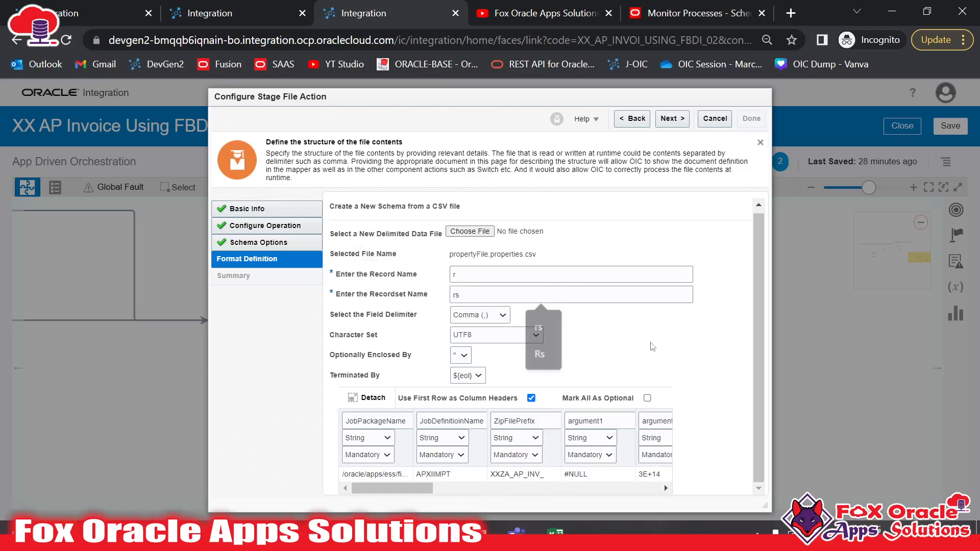
pyautogui.click(642, 350)
# Mark all columns as optional except JobPackageName, which is set to Mandatory, and review the remaining argument columns
pyautogui.click(647, 398)
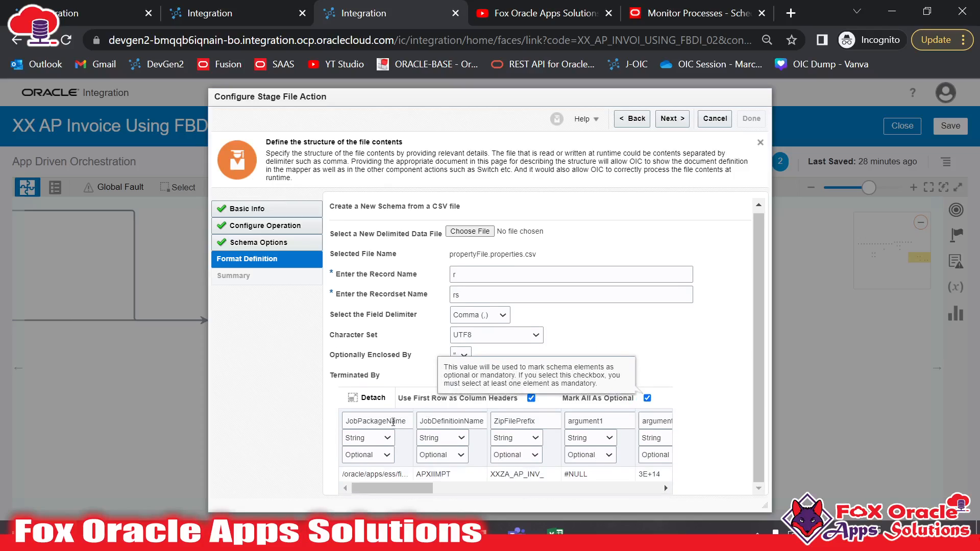
pyautogui.click(375, 455)
pyautogui.click(380, 485)
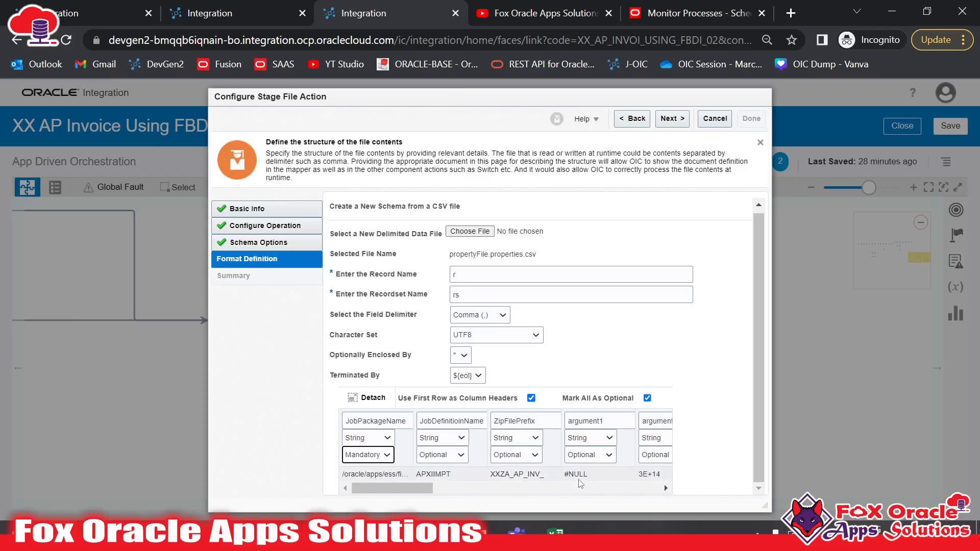
pyautogui.moveTo(426, 489); pyautogui.dragTo(464, 489)
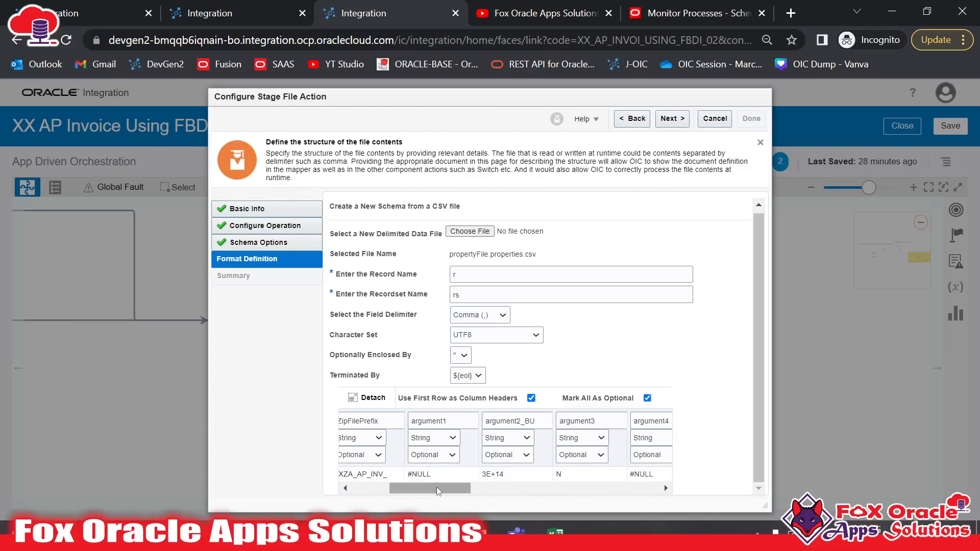
pyautogui.moveTo(467, 494); pyautogui.dragTo(618, 489)
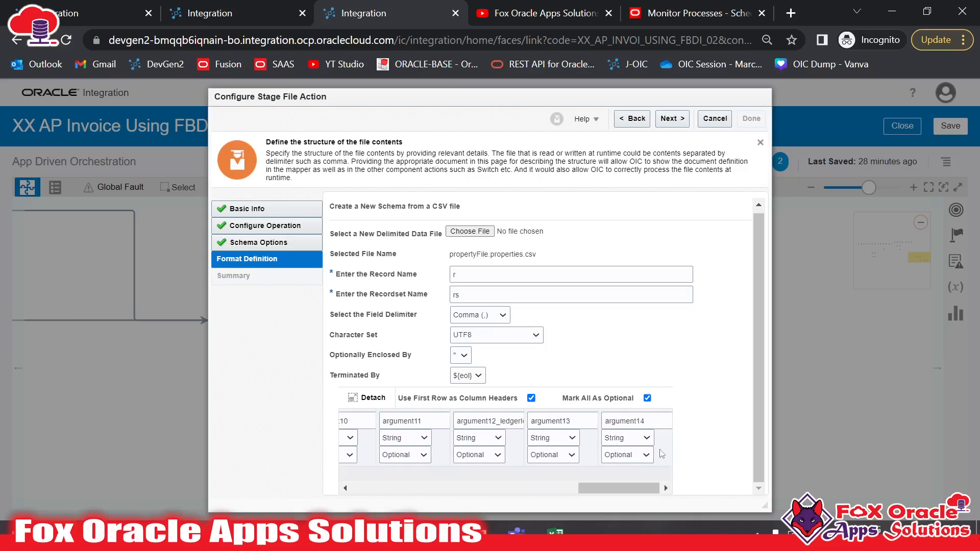
# Copy all parameter values of the Import Payables Invoices process from Monitor Processes into the Notepad++ notes below %Enterprise Scheduler%
pyautogui.click(684, 12)
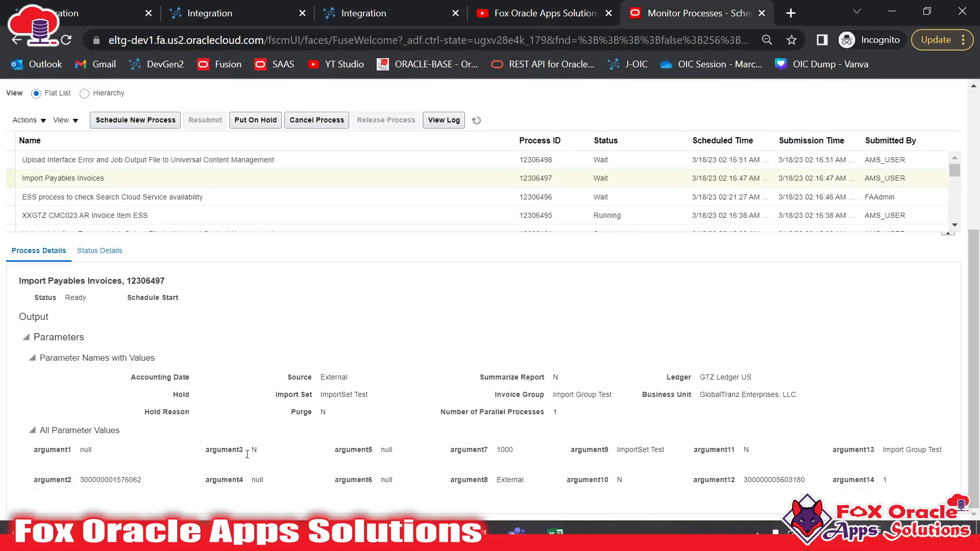
pyautogui.moveTo(35, 456); pyautogui.dragTo(907, 483)
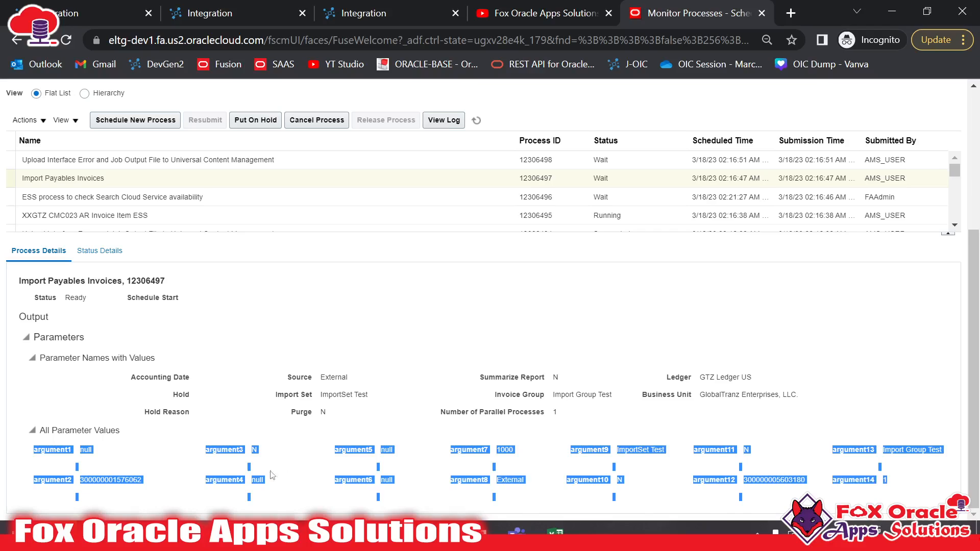
pyautogui.hotkey('alt', 'Tab')
pyautogui.scroll(-5, 326, 378)
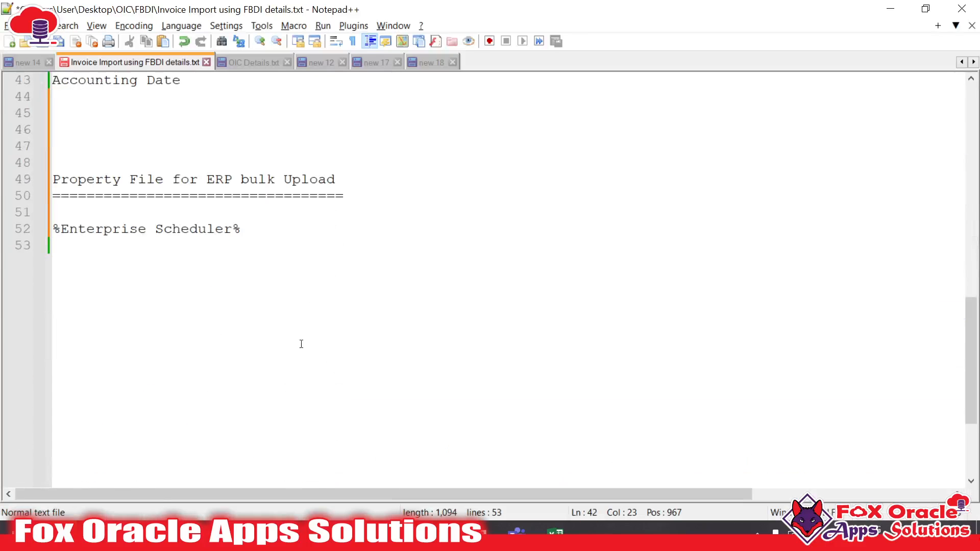
pyautogui.click(312, 285)
pyautogui.press('Return')
pyautogui.write('\\')
pyautogui.press('Return')
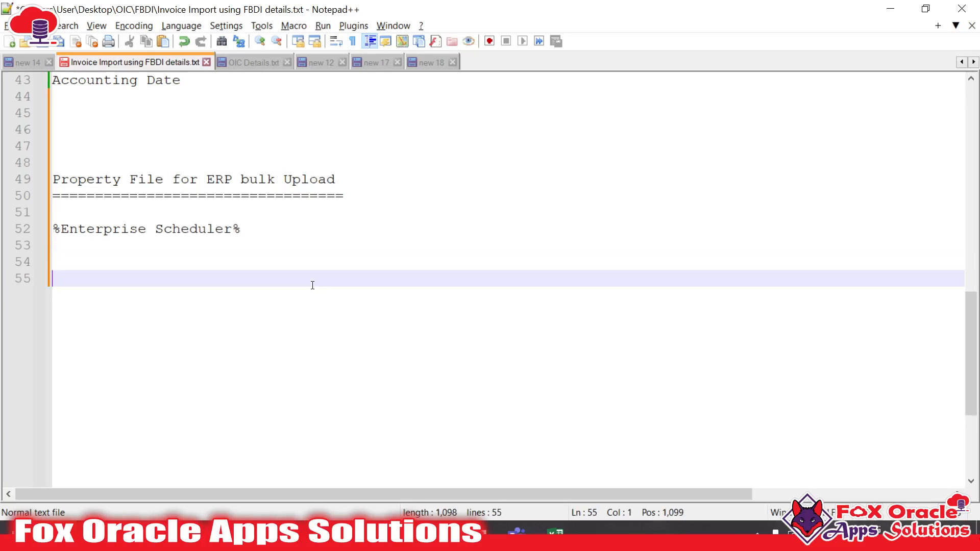
pyautogui.hotkey('ctrl', 'v')
pyautogui.scroll(4, 259, 291)
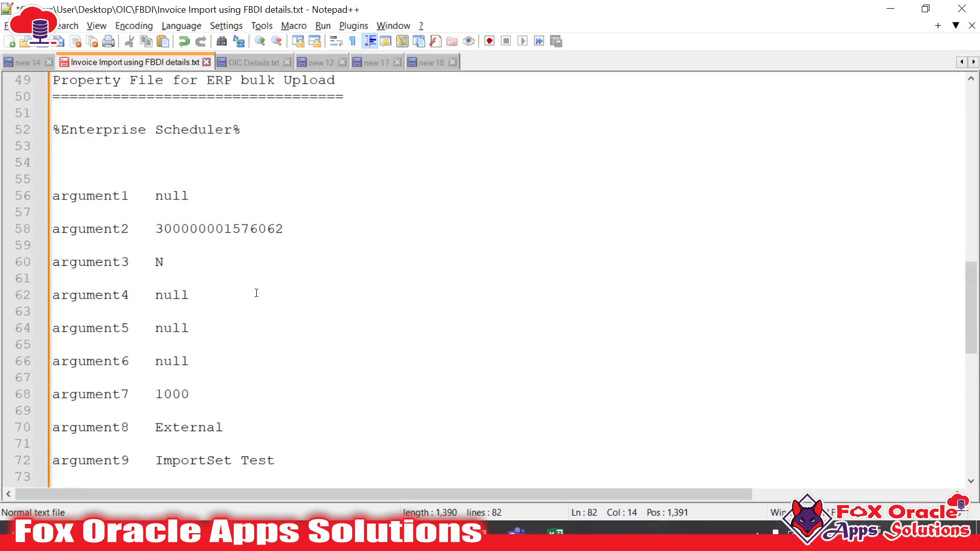
# Remove the blank lines between the pasted argument1 to argument14 entries so they form one continuous list
pyautogui.click(201, 264)
pyautogui.press('BackSpace')
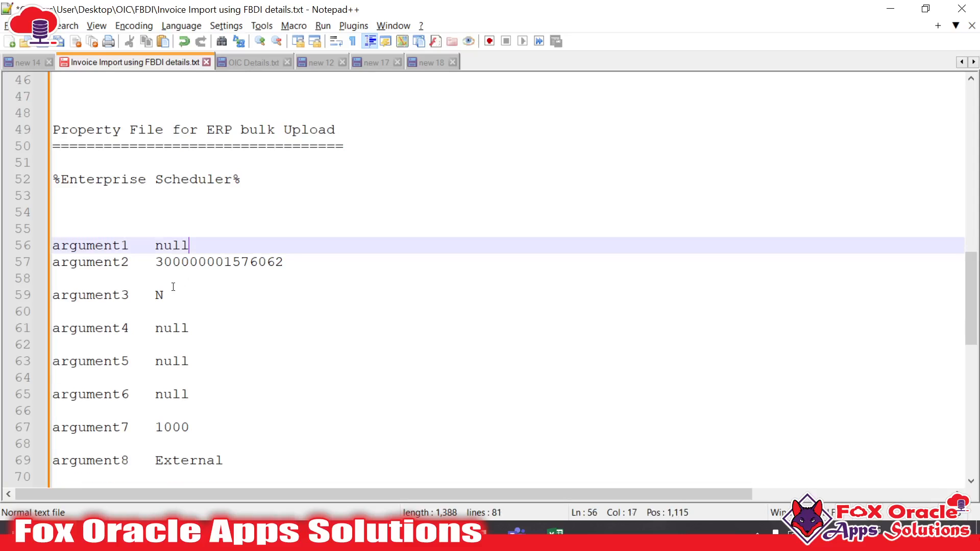
pyautogui.click(171, 280)
pyautogui.press('BackSpace')
pyautogui.click(183, 295)
pyautogui.press('BackSpace')
pyautogui.click(192, 309)
pyautogui.press('BackSpace')
pyautogui.click(174, 324)
pyautogui.press('BackSpace')
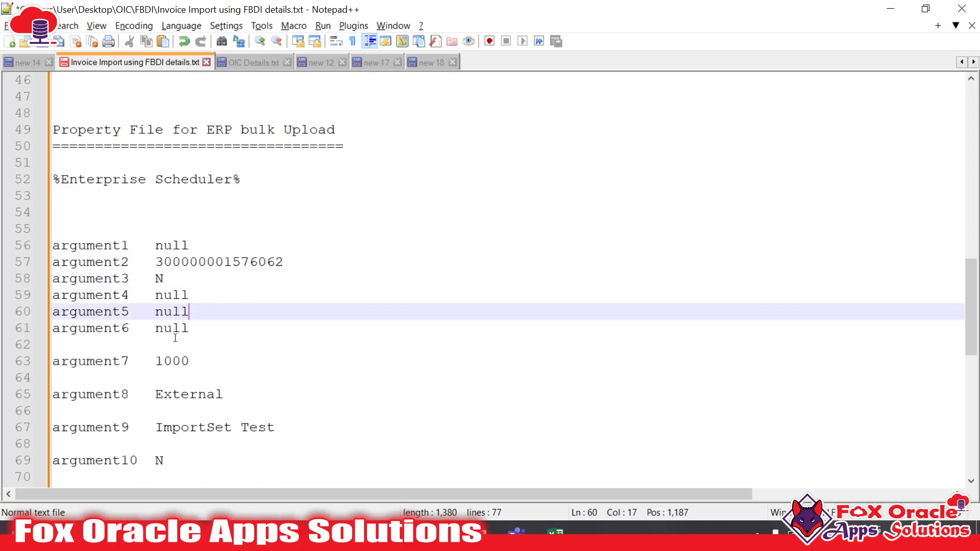
pyautogui.click(172, 344)
pyautogui.press('BackSpace')
pyautogui.click(174, 358)
pyautogui.press('BackSpace')
pyautogui.click(176, 378)
pyautogui.press('BackSpace')
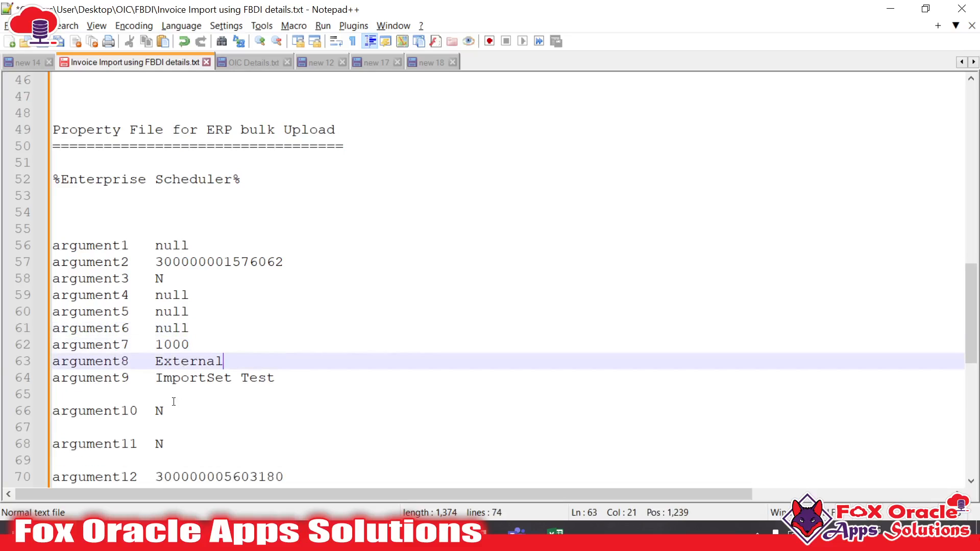
pyautogui.click(175, 400)
pyautogui.press('BackSpace')
pyautogui.click(173, 426)
pyautogui.press('BackSpace')
pyautogui.hotkey('ctrl', 'z')
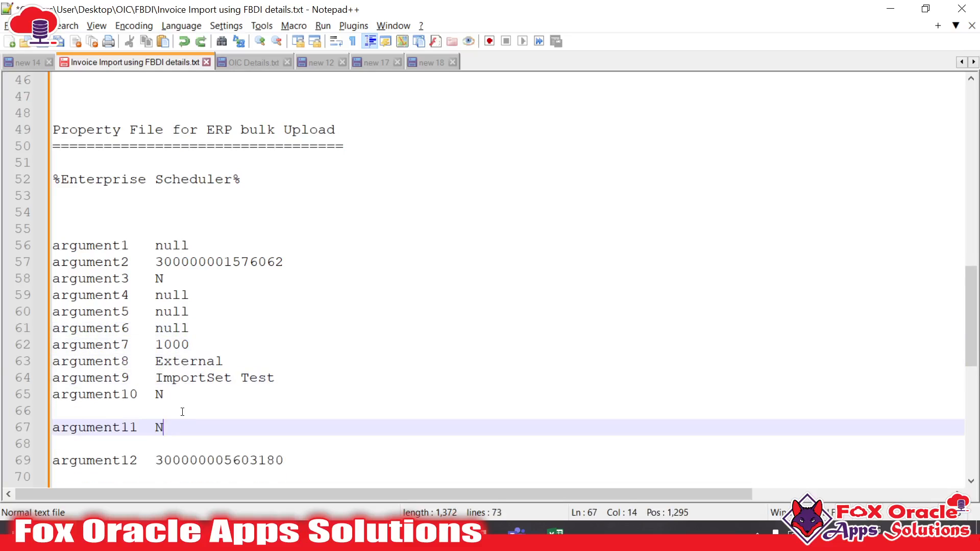
pyautogui.click(179, 396)
pyautogui.click(183, 408)
pyautogui.press('BackSpace')
pyautogui.click(154, 427)
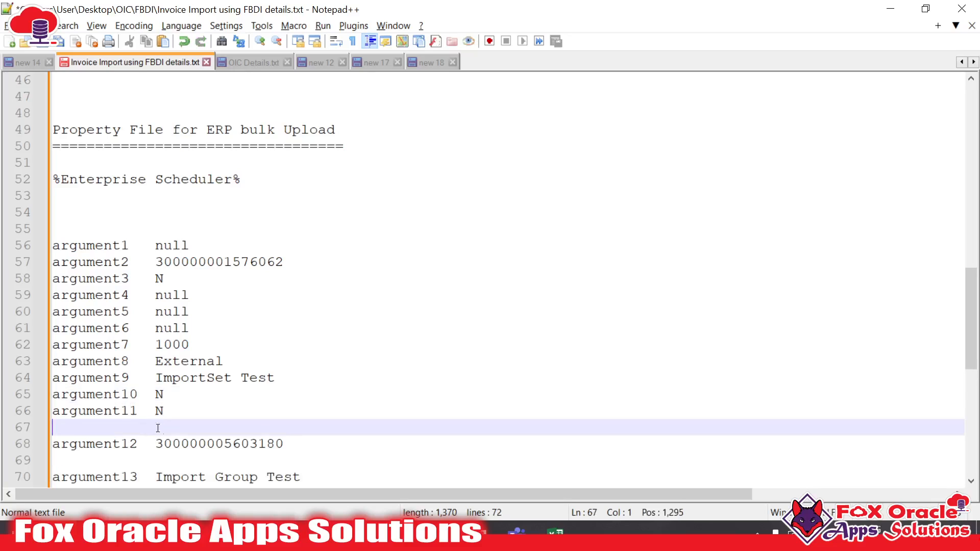
pyautogui.press('BackSpace')
pyautogui.click(155, 442)
pyautogui.press('BackSpace')
pyautogui.click(146, 403)
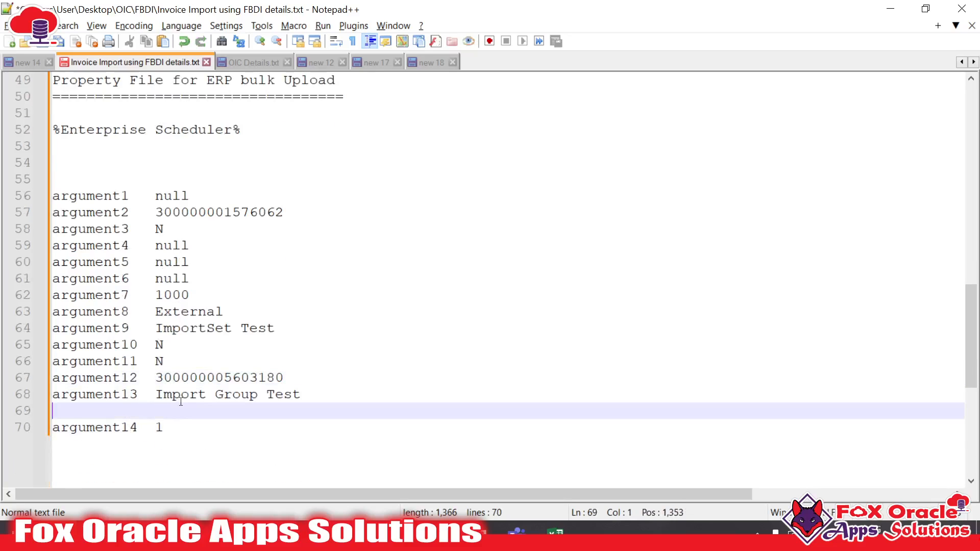
pyautogui.press('BackSpace')
# Review the argument list in the notes, then switch to the propertyFile.properties.csv workbook in Excel
pyautogui.moveTo(54, 194); pyautogui.dragTo(161, 411)
pyautogui.scroll(2, 101, 274)
pyautogui.click(100, 273)
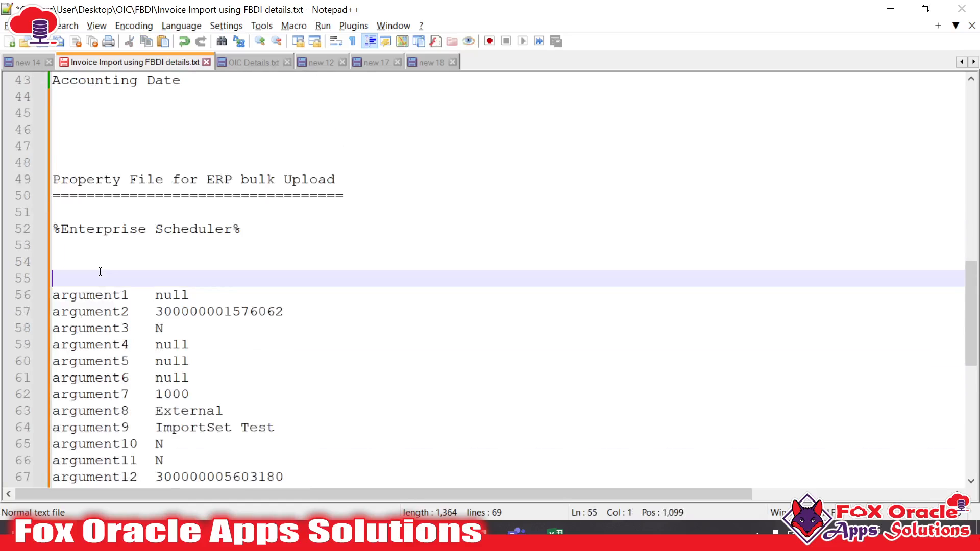
pyautogui.scroll(-1, 93, 282)
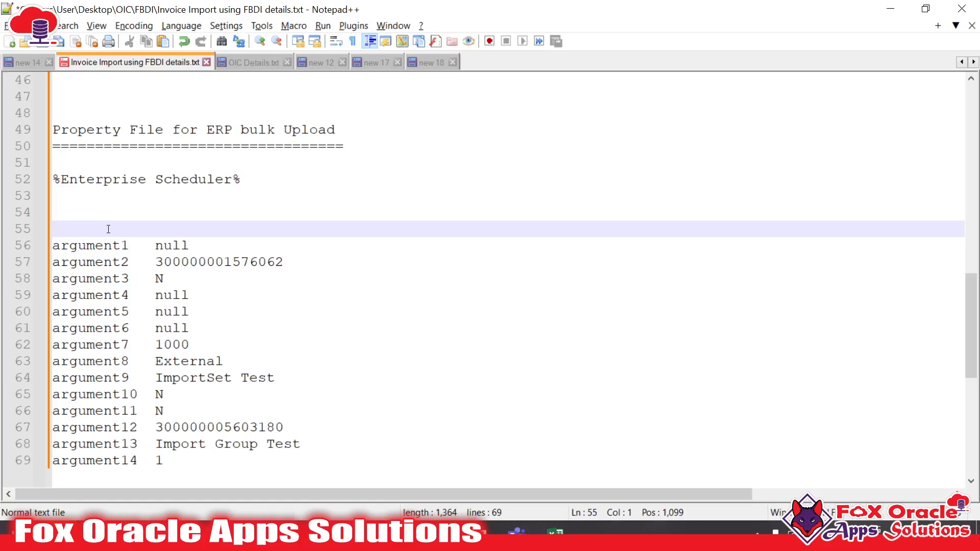
pyautogui.moveTo(555, 534)
pyautogui.click(666, 474)
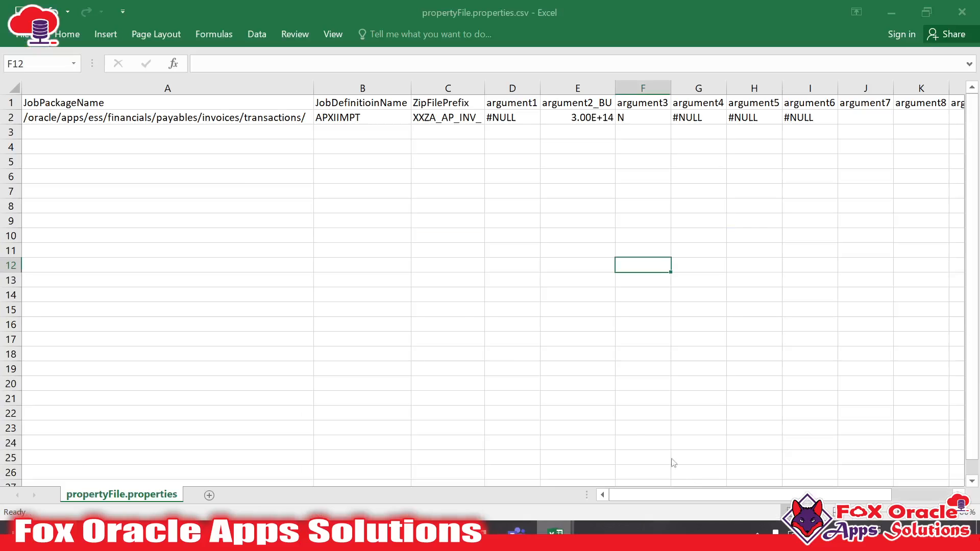
# Copy the JobPackageName, JobDefinitioinName and ZipFilePrefix headers from the workbook into the Notepad++ notes above argument1
pyautogui.click(219, 162)
pyautogui.click(102, 104)
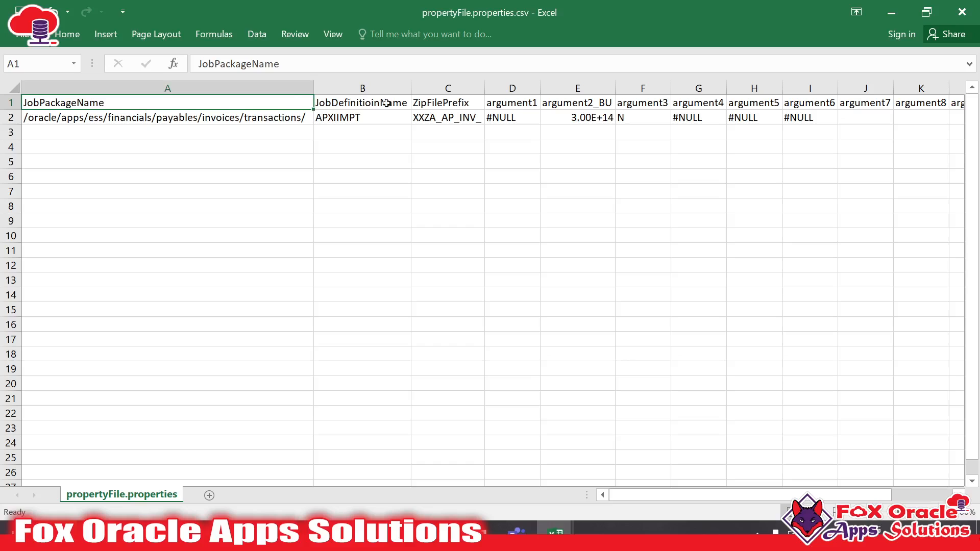
pyautogui.keyDown('shift'); pyautogui.click(439, 106); pyautogui.keyUp('shift')
pyautogui.hotkey('ctrl', 'c')
pyautogui.hotkey('alt', 'Tab')
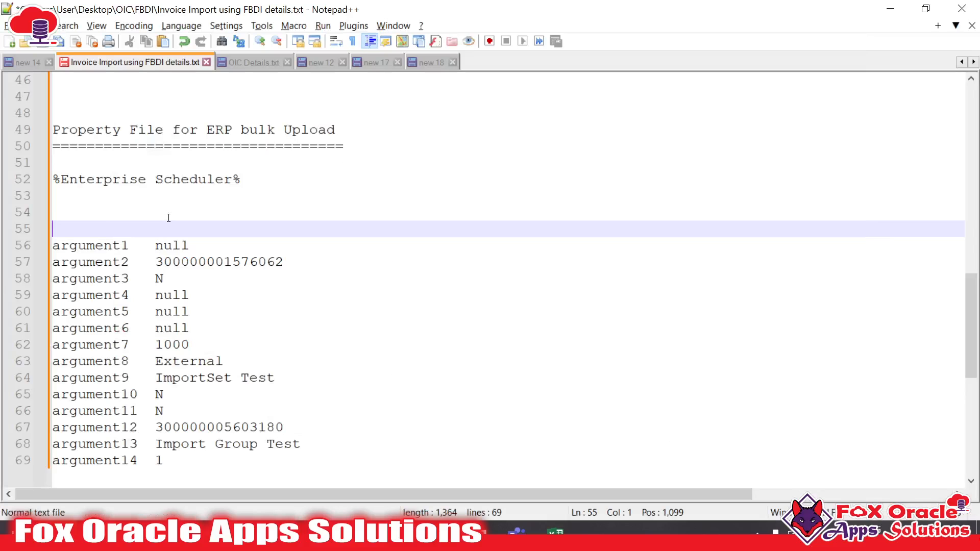
pyautogui.hotkey('ctrl', 'v')
# Split the pasted headers so JobPackageName, JobDefinitioinName and ZipFilePrefix each stand on their own line
pyautogui.click(194, 228)
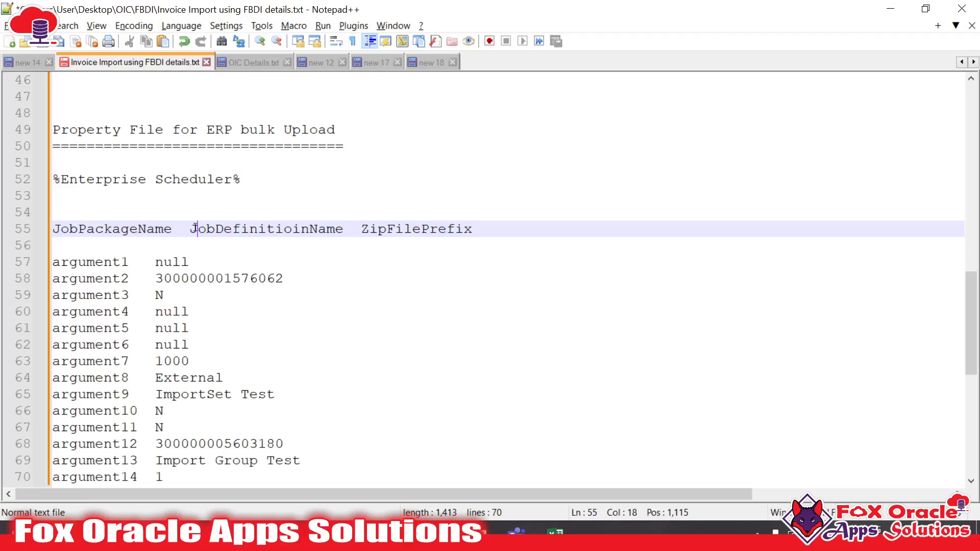
pyautogui.click(189, 229)
pyautogui.press('BackSpace')
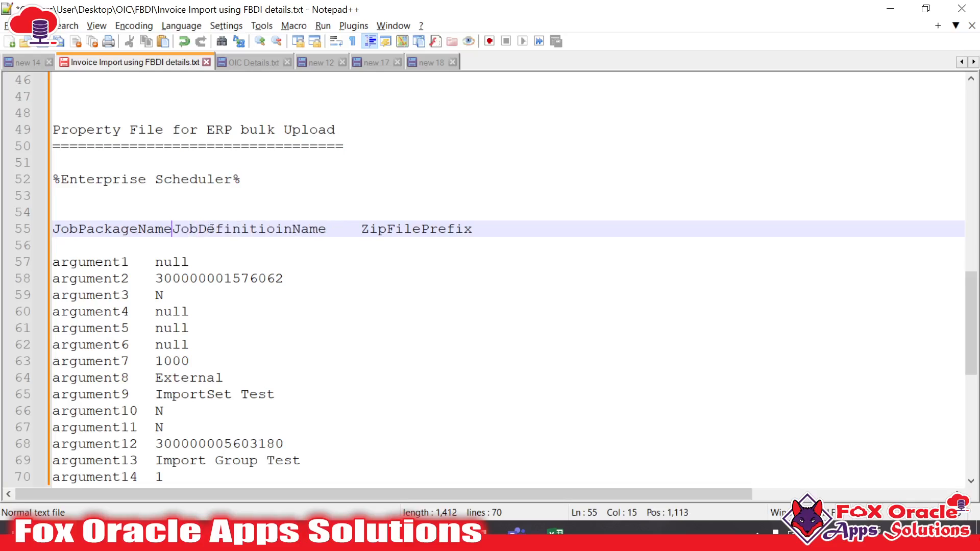
pyautogui.press('Return')
pyautogui.click(230, 247)
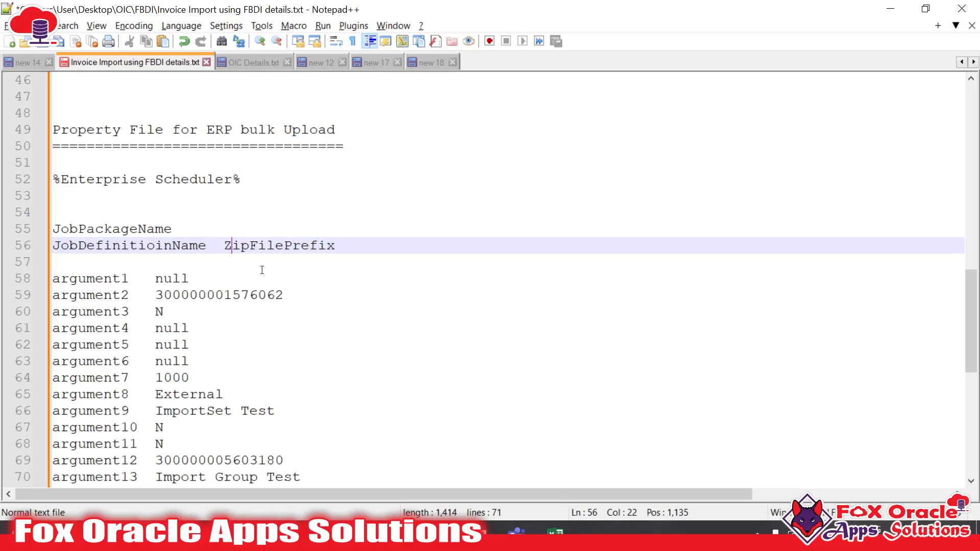
pyautogui.press('Left')
pyautogui.press('BackSpace')
pyautogui.press('Return')
pyautogui.click(229, 275)
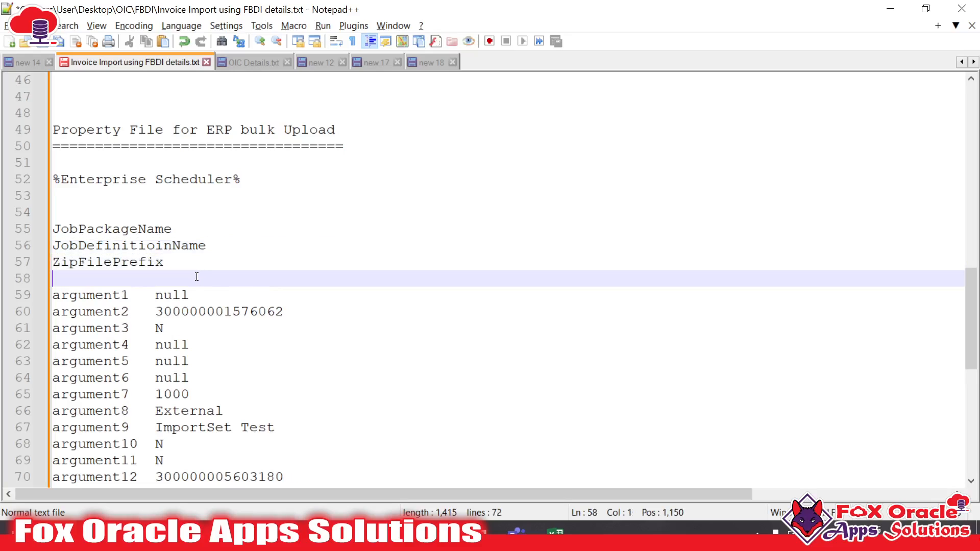
# Switch to the propertyFile.properties.csv workbook in Excel and examine the values under JobPackageName, JobDefinitioinName and ZipFilePrefix
pyautogui.click(139, 230)
pyautogui.click(154, 245)
pyautogui.hotkey('alt', 'Tab')
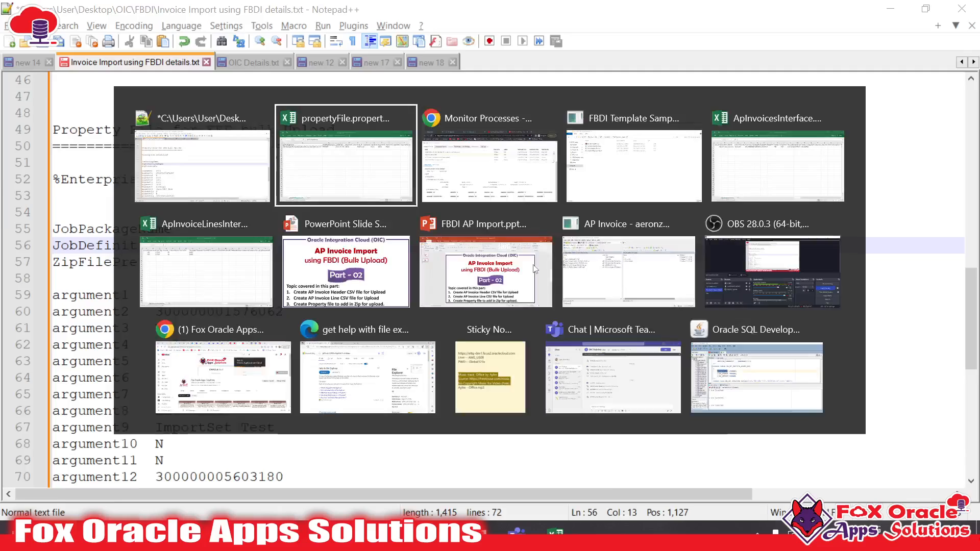
pyautogui.click(255, 134)
pyautogui.click(261, 114)
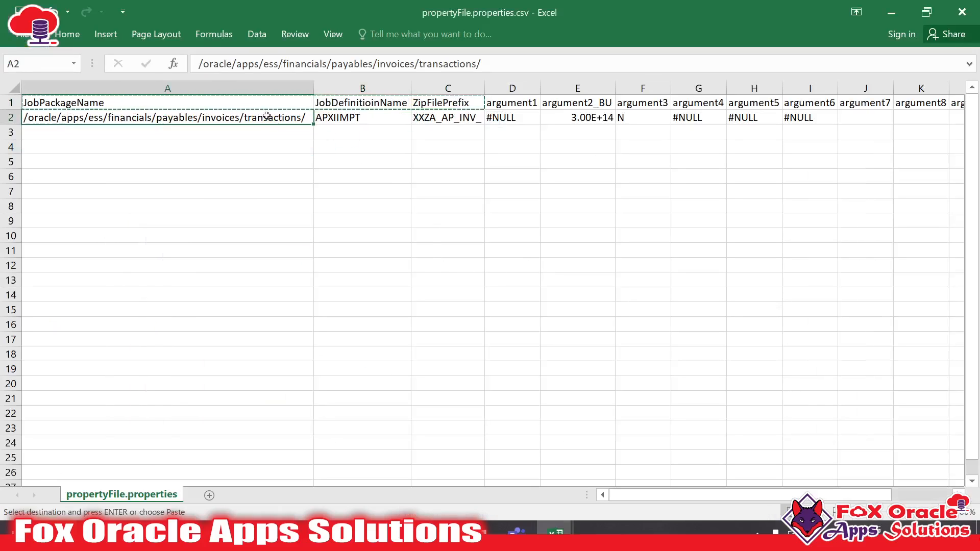
pyautogui.doubleClick(266, 116)
pyautogui.moveTo(307, 118); pyautogui.dragTo(23, 118)
pyautogui.click(376, 113)
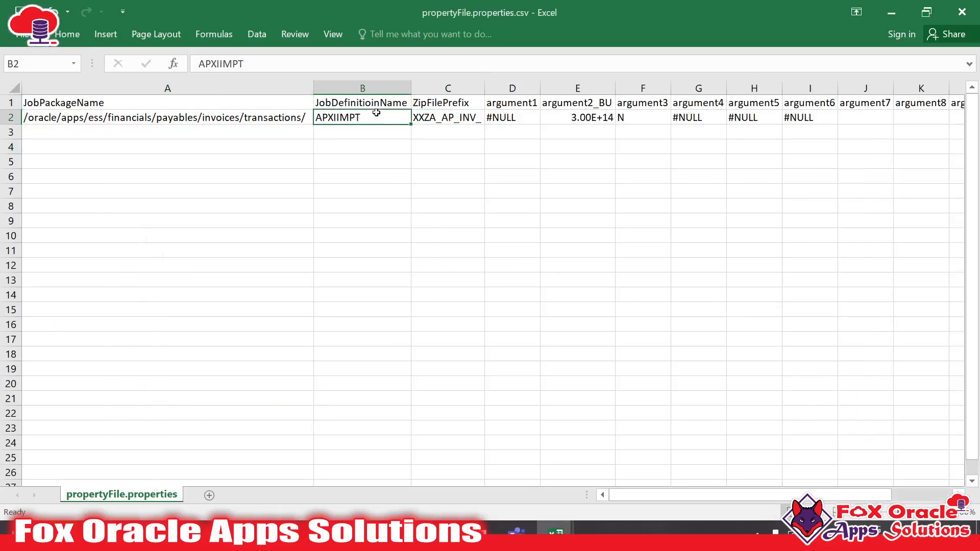
pyautogui.click(444, 154)
pyautogui.click(441, 107)
pyautogui.click(440, 119)
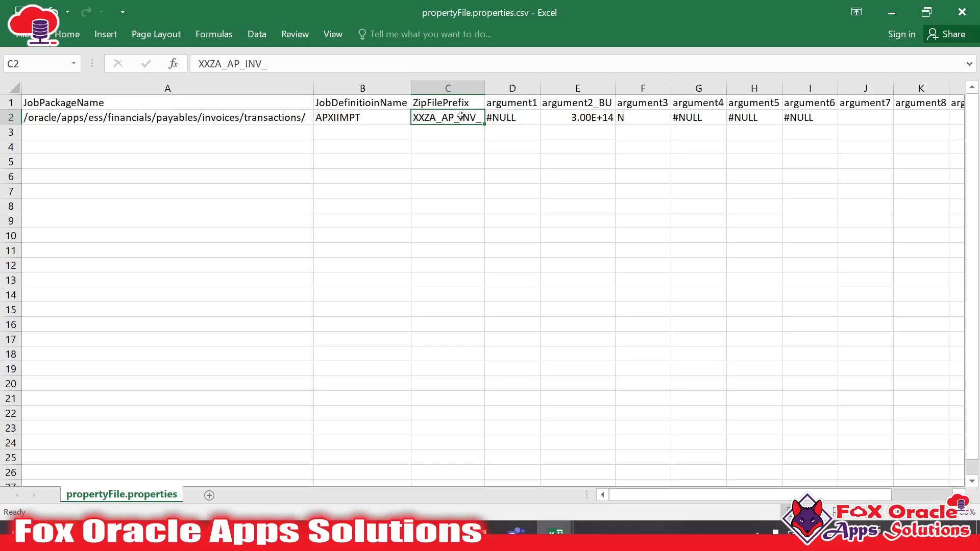
# Return to the Notepad++ notes and examine the argument1 to argument14 values, especially argument2, argument8, argument9 and argument12
pyautogui.hotkey('alt', 'Tab')
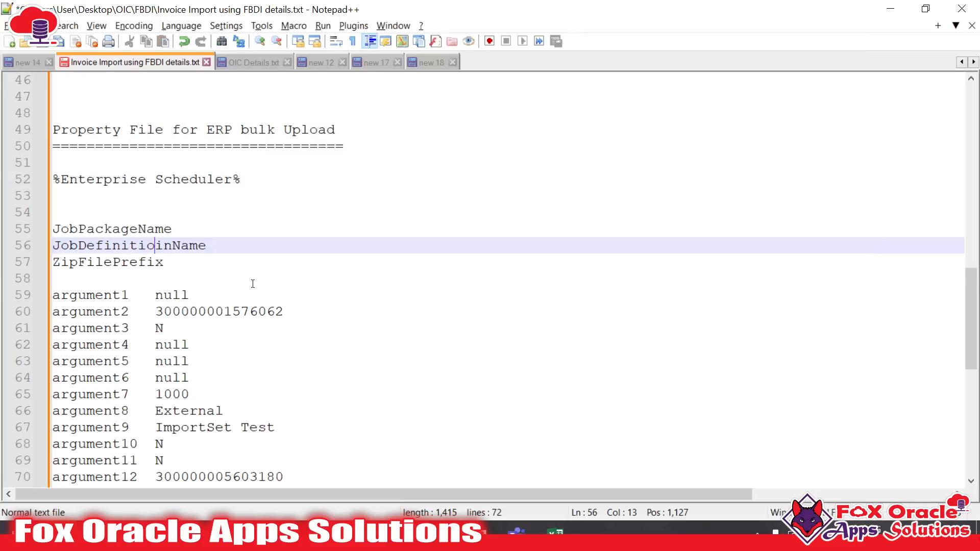
pyautogui.scroll(-1, 214, 255)
pyautogui.doubleClick(108, 263)
pyautogui.scroll(-1, 230, 252)
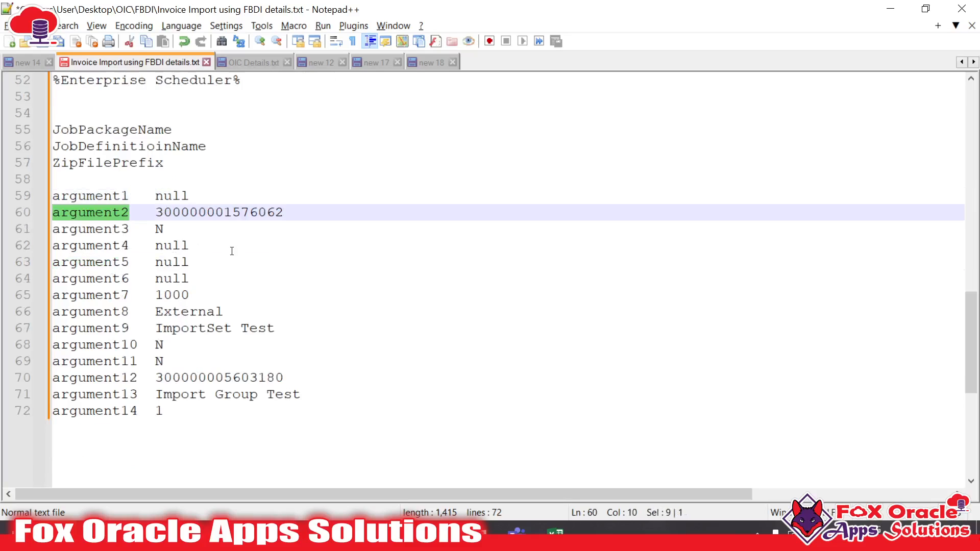
pyautogui.doubleClick(240, 212)
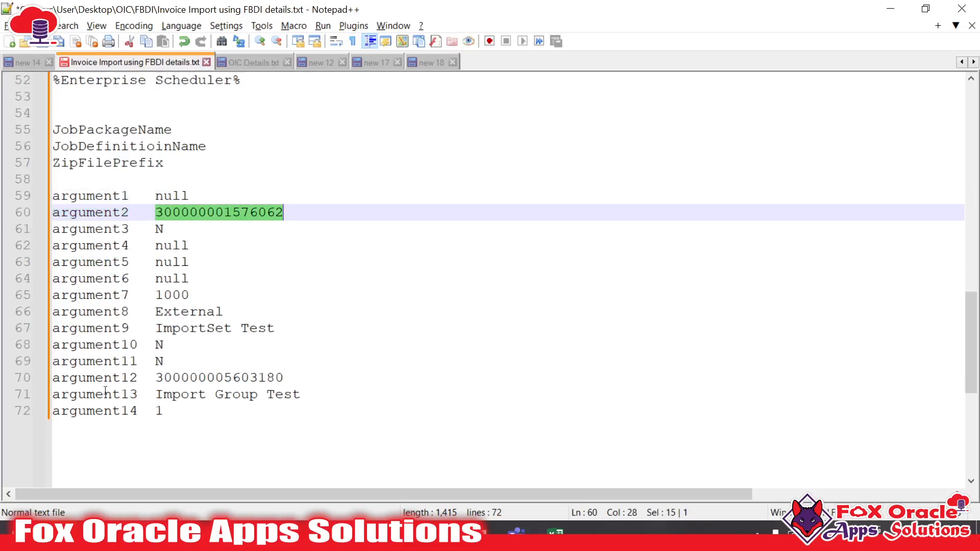
pyautogui.doubleClick(204, 378)
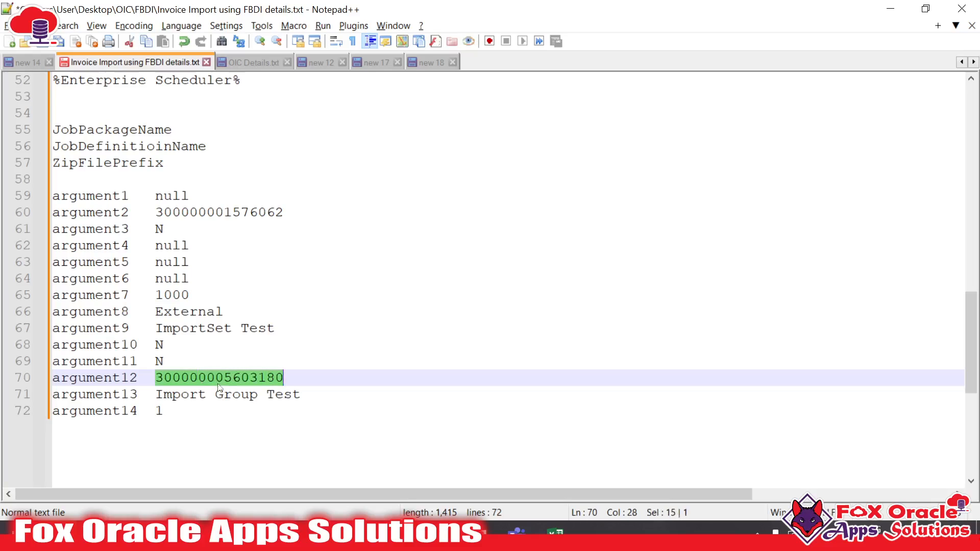
pyautogui.moveTo(156, 329); pyautogui.dragTo(270, 328)
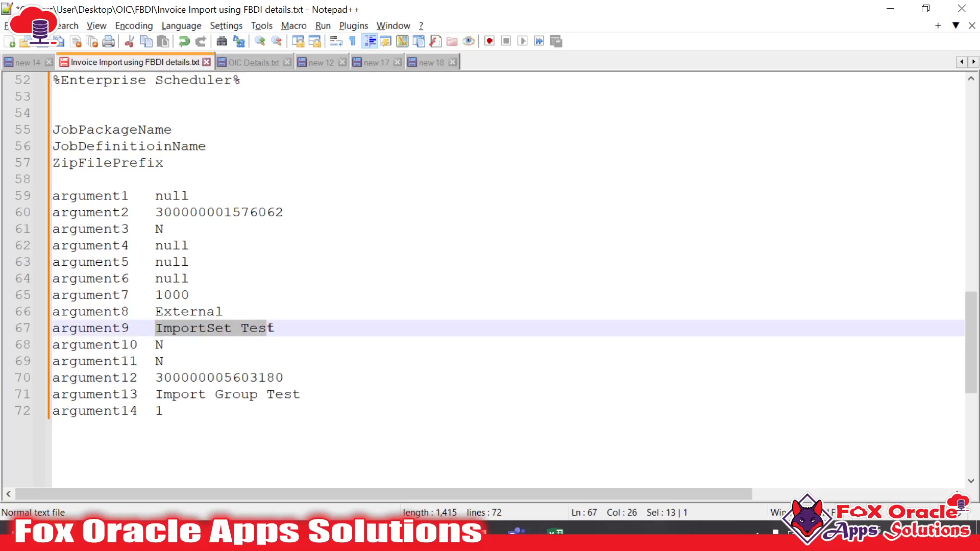
pyautogui.click(277, 327)
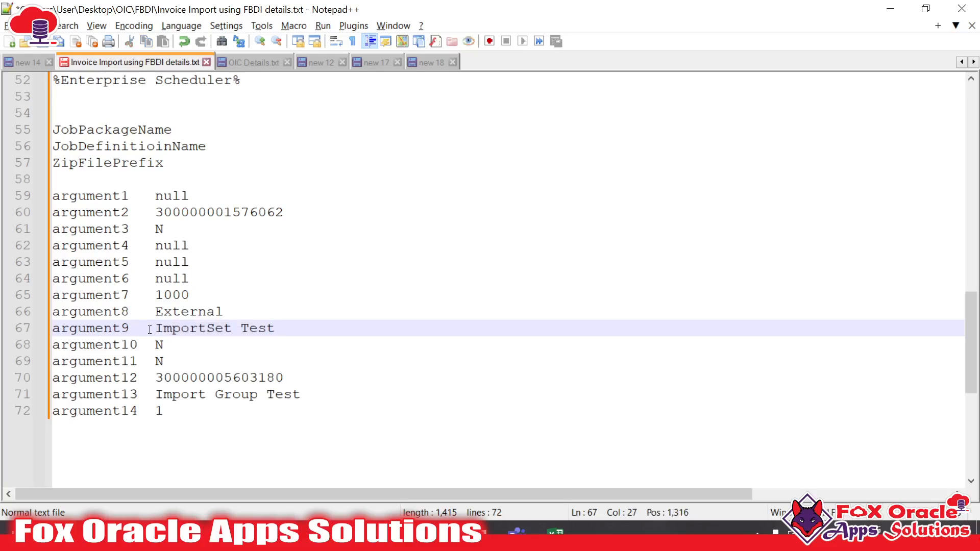
pyautogui.moveTo(154, 329); pyautogui.dragTo(285, 329)
pyautogui.click(280, 328)
pyautogui.moveTo(155, 329); pyautogui.dragTo(266, 329)
pyautogui.click(243, 329)
pyautogui.doubleClick(186, 317)
pyautogui.click(186, 316)
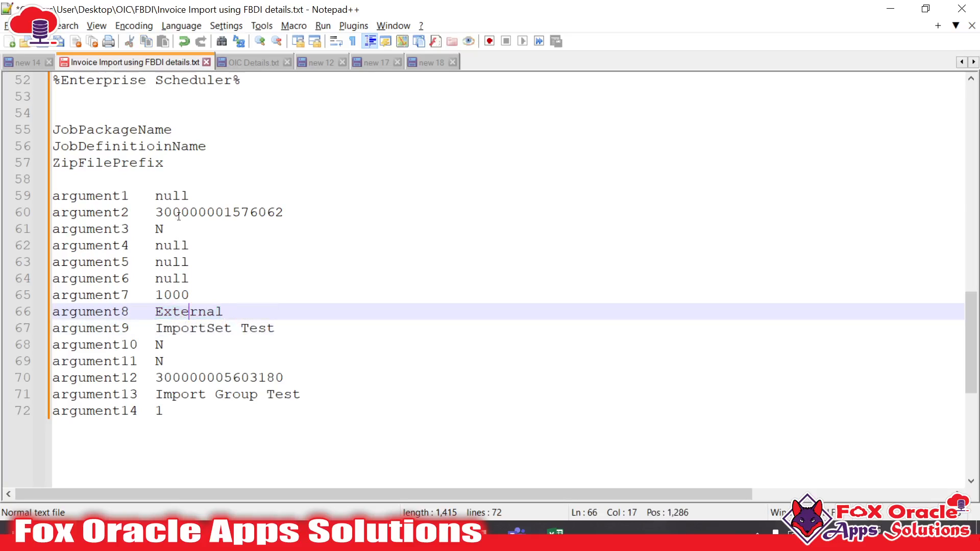
pyautogui.click(181, 197)
pyautogui.click(163, 395)
pyautogui.click(157, 413)
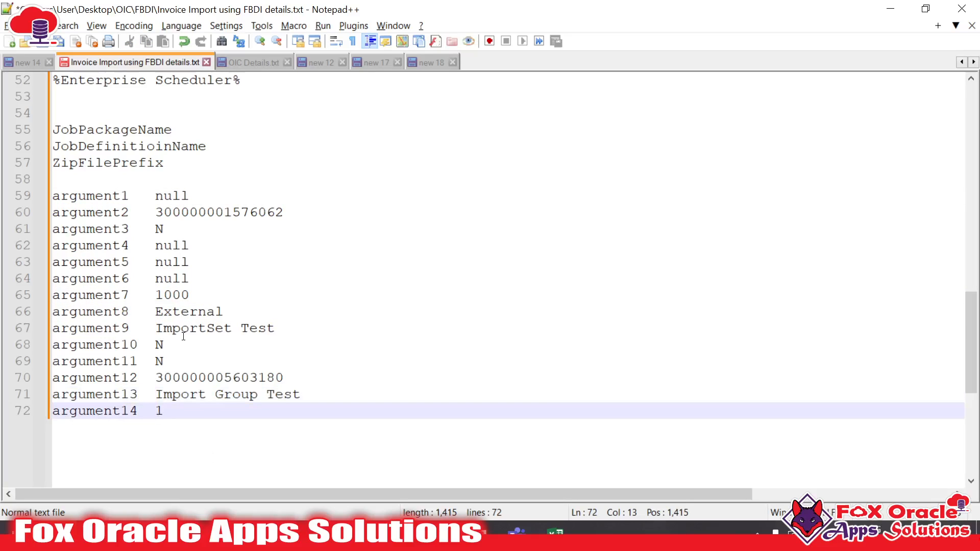
# Switch to the XX AP Invoice Using FBDI 02 integration in Chrome and complete the writeProperty_stage configuration
pyautogui.click(211, 536)
pyautogui.click(236, 478)
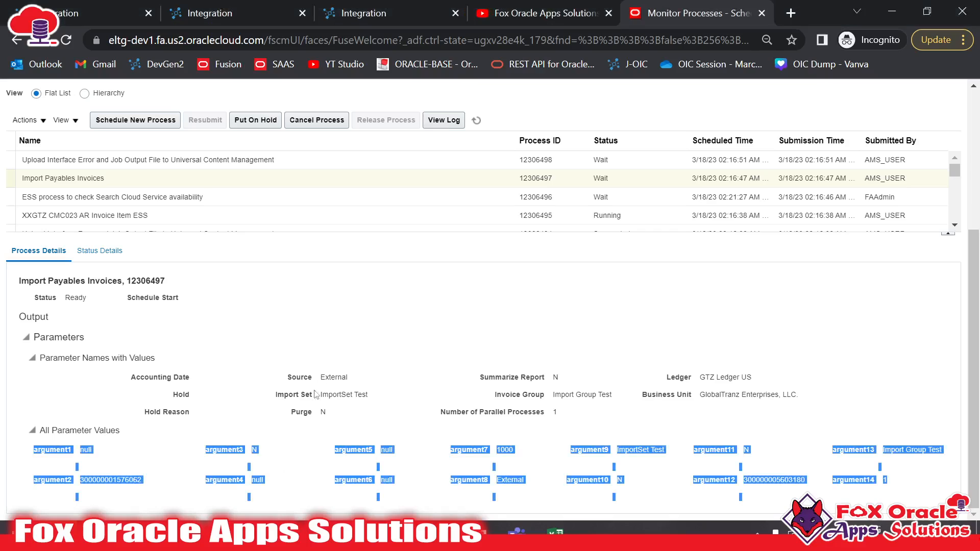
pyautogui.click(210, 13)
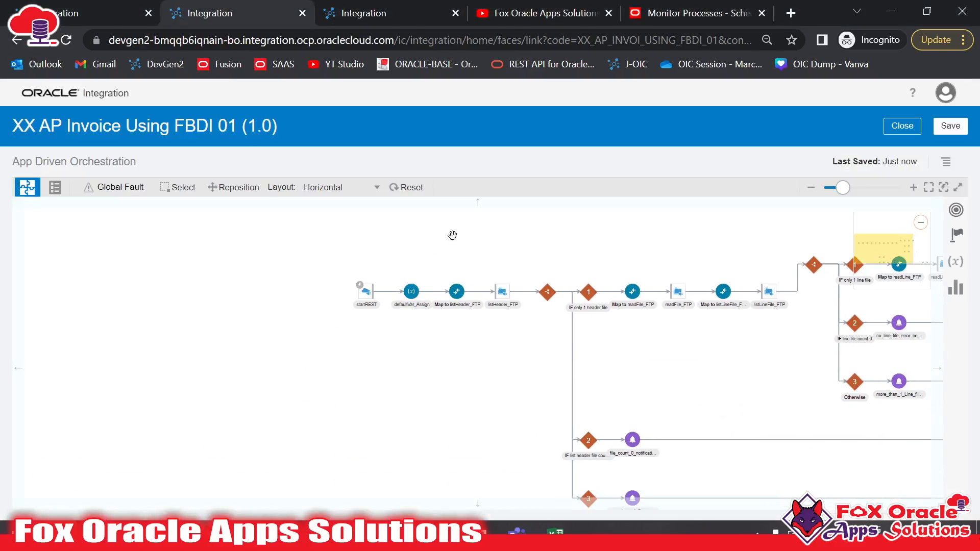
pyautogui.click(367, 13)
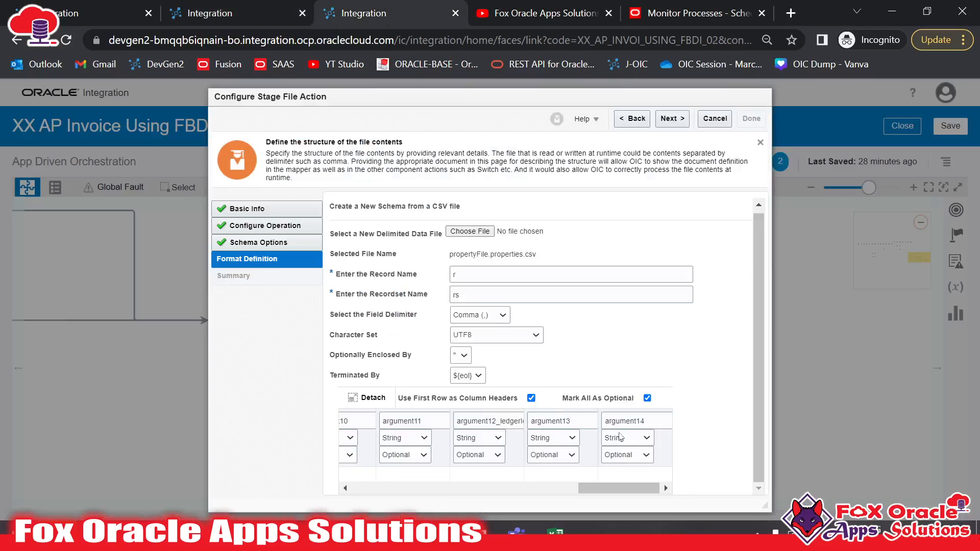
pyautogui.click(672, 118)
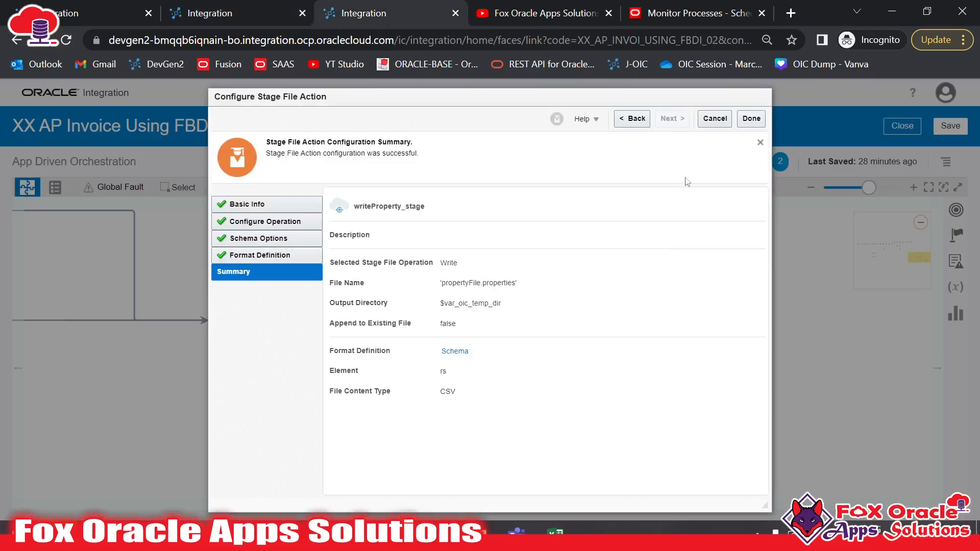
pyautogui.click(752, 118)
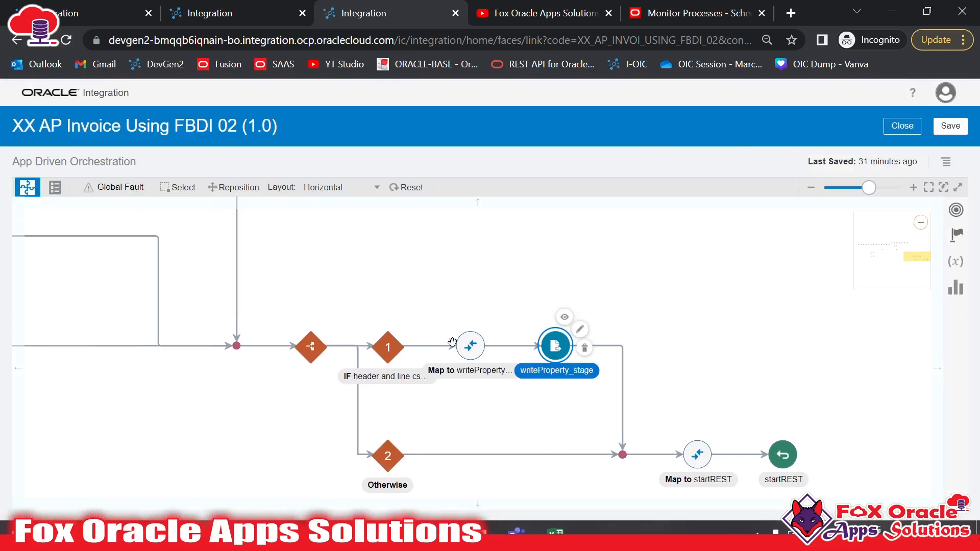
# Open the defaultVar_Assign action at the start of the integration for editing
pyautogui.moveTo(432, 352); pyautogui.dragTo(759, 440)
pyautogui.moveTo(275, 336); pyautogui.dragTo(735, 415)
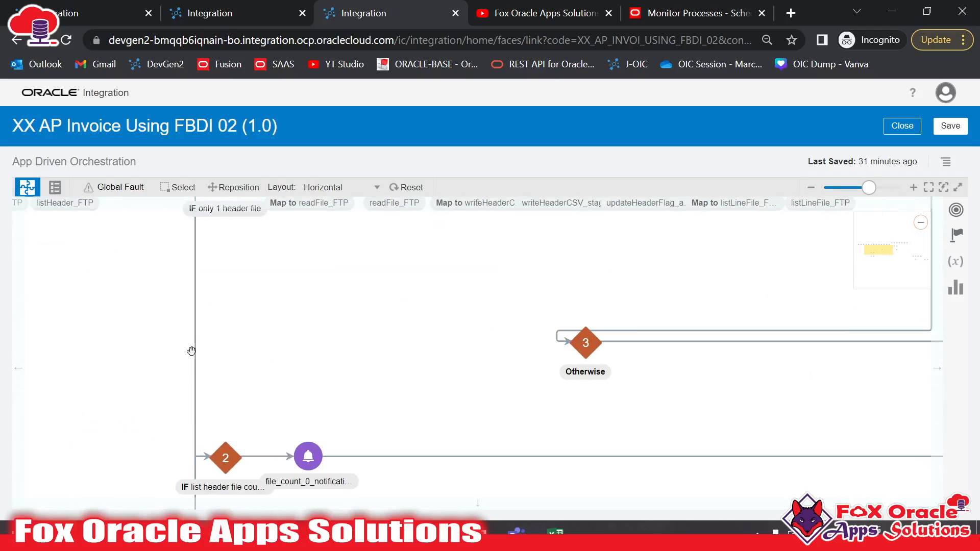
pyautogui.moveTo(173, 323); pyautogui.dragTo(515, 509)
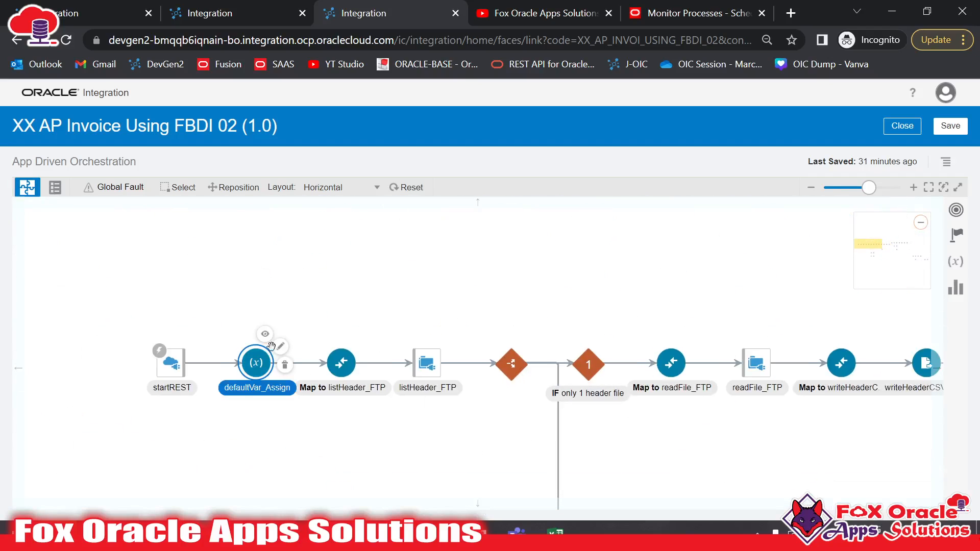
pyautogui.scroll(-3, 307, 368)
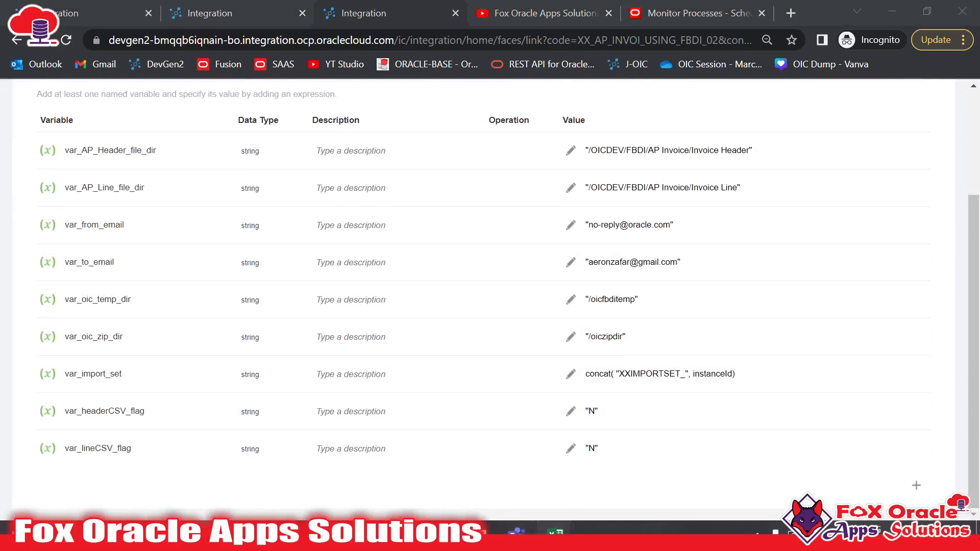
# Check the JobPackageName and JobDefinitioinName headers in the Excel workbook, and add a variable named var_importPackageName to defaultVar_Assign
pyautogui.moveTo(556, 533)
pyautogui.click(646, 462)
pyautogui.click(197, 192)
pyautogui.click(83, 102)
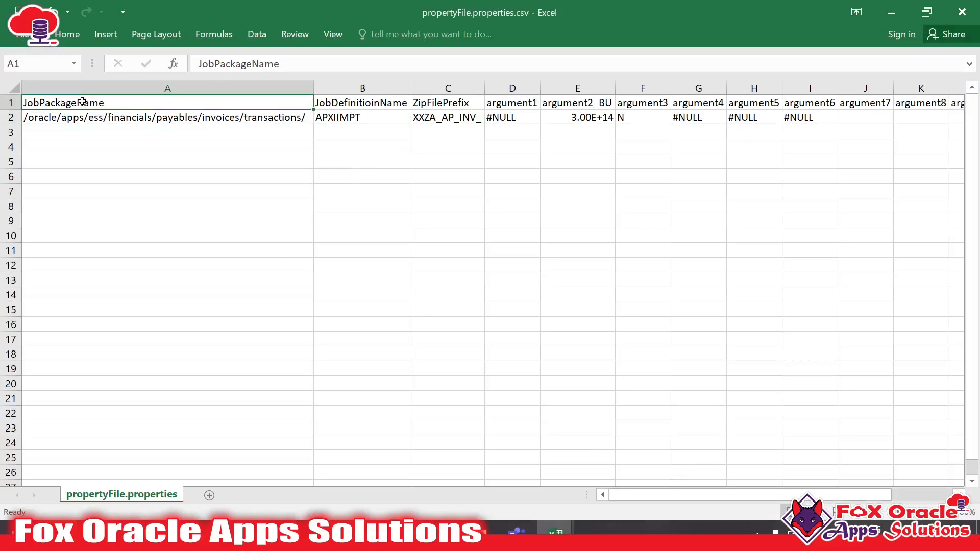
pyautogui.click(378, 106)
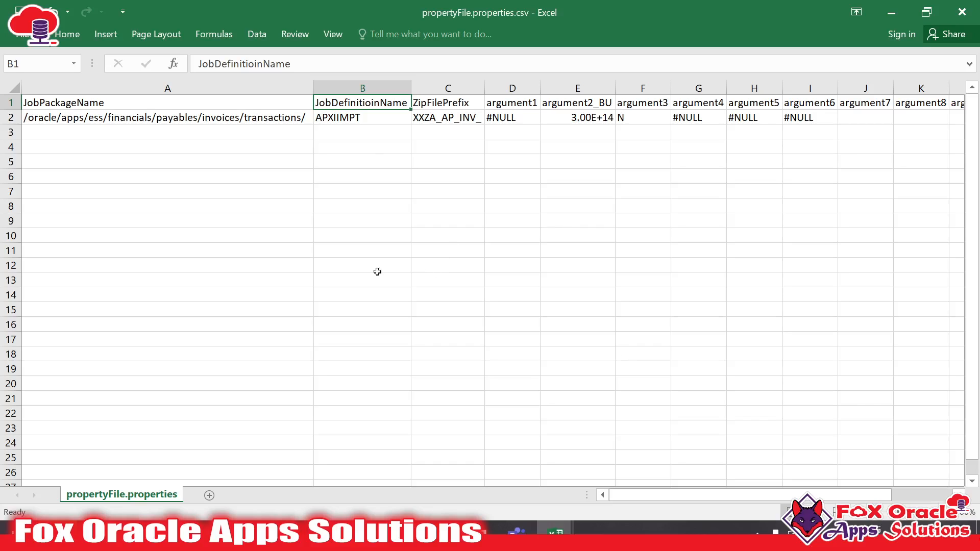
pyautogui.hotkey('alt', 'Tab')
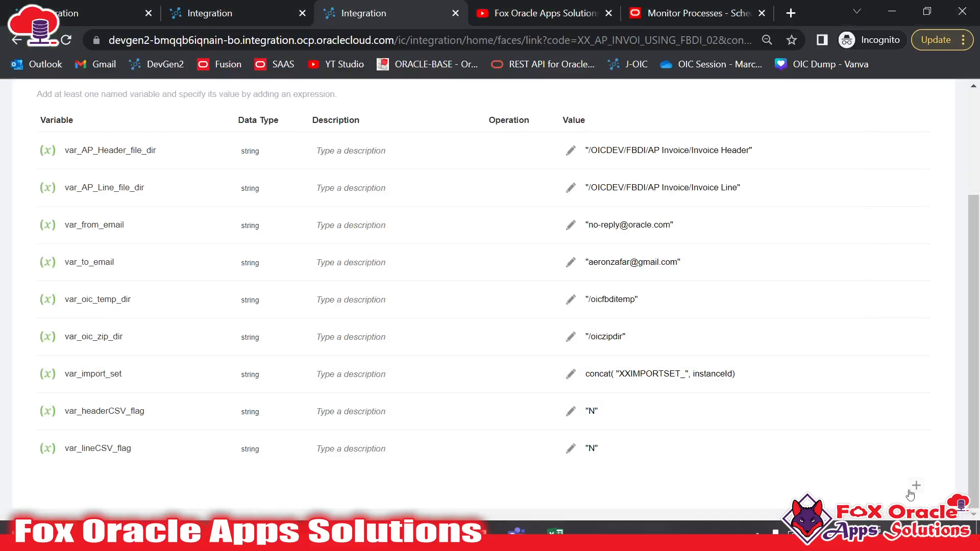
pyautogui.click(916, 485)
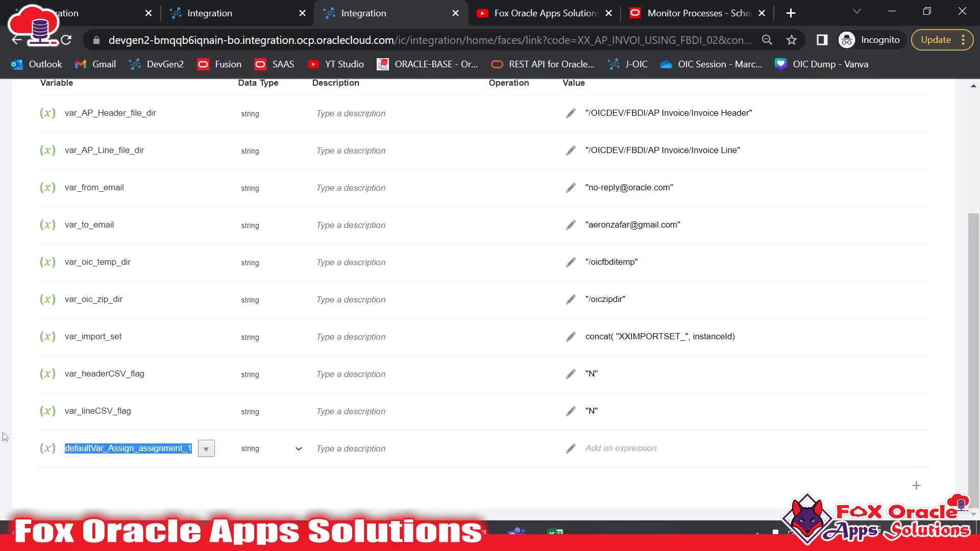
pyautogui.write('var_importPackageName')
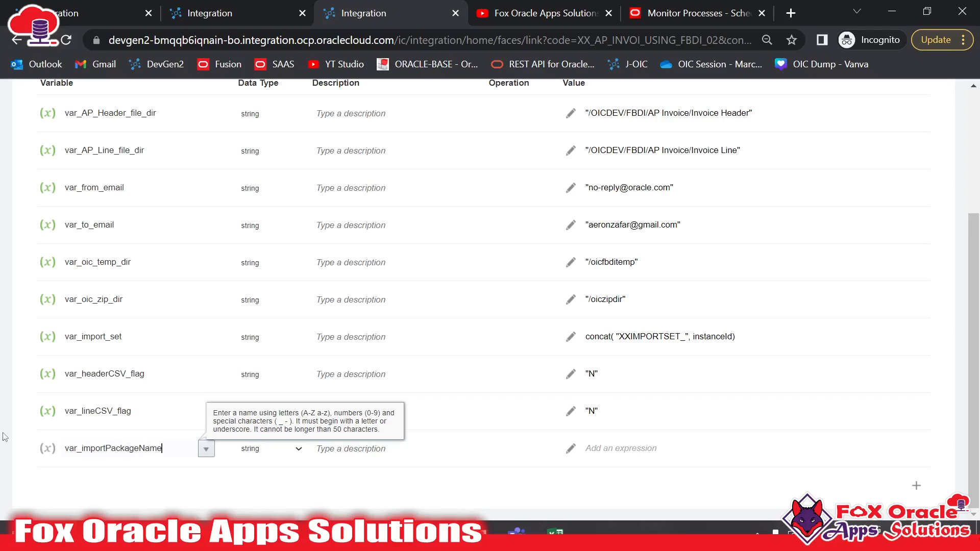
# Set var_importPackageName to '/oracle/apps/ess/financials/payables/invoices/transactions/', copying the JobPackageName value from the propertyFile.properties workbook, and validate the expression
pyautogui.click(572, 452)
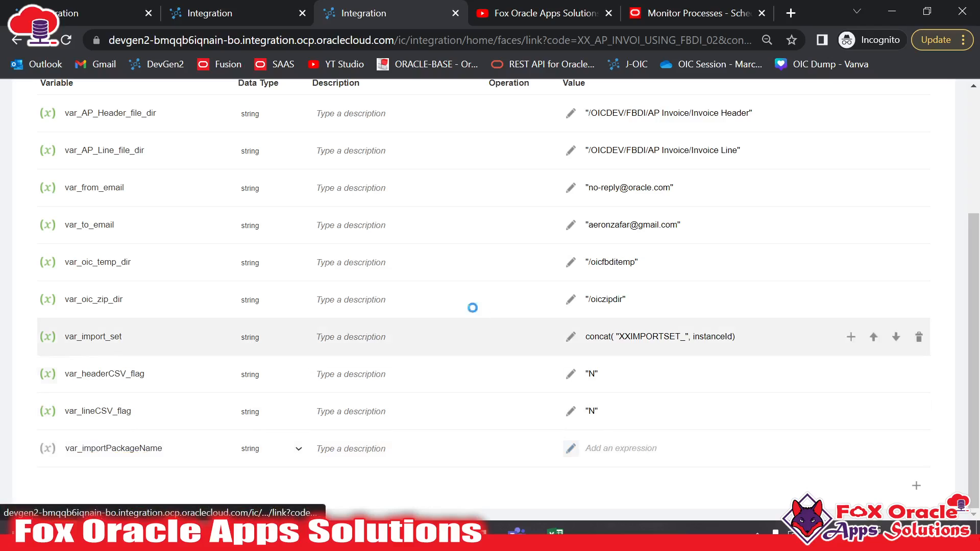
pyautogui.hotkey('alt', 'Tab')
pyautogui.click(295, 117)
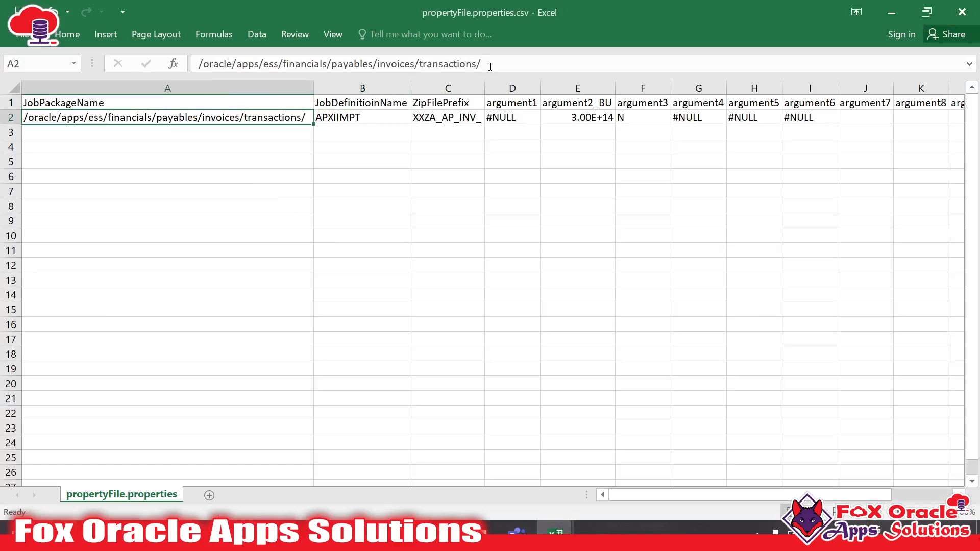
pyautogui.moveTo(480, 64); pyautogui.dragTo(206, 67)
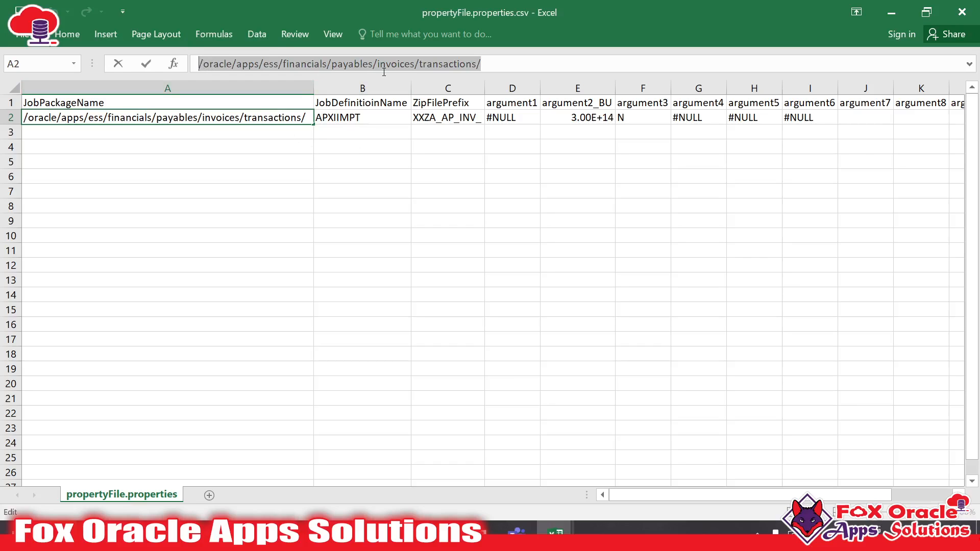
pyautogui.hotkey('alt', 'Tab')
pyautogui.click(482, 225)
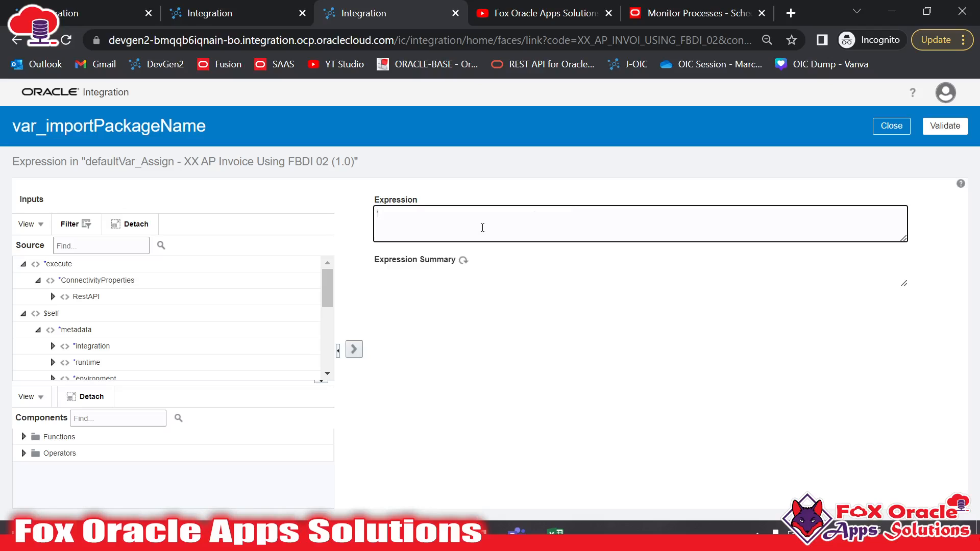
pyautogui.write("'/oracle/apps/ess/financials/payables/invoices/transactions/'")
pyautogui.click(945, 125)
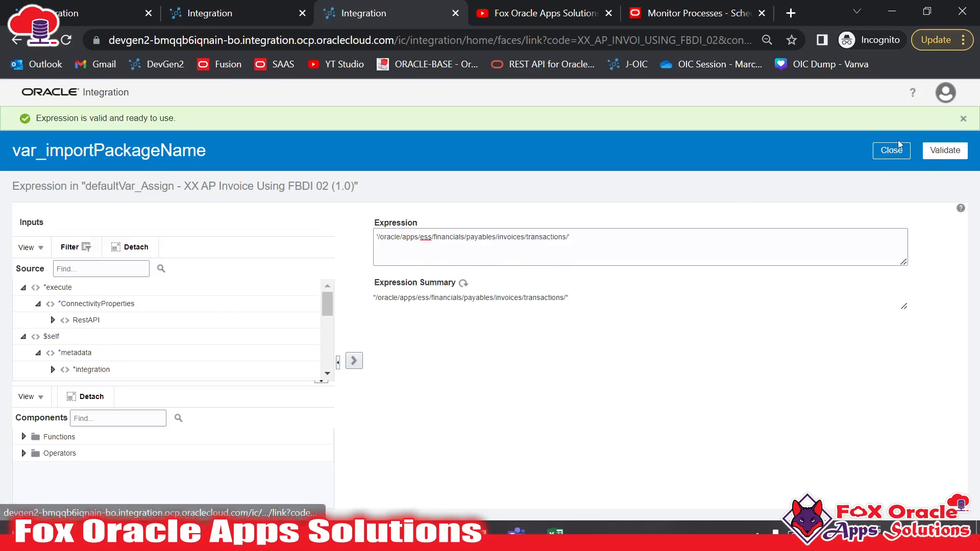
pyautogui.click(891, 148)
# Add a string variable named var_importProgramDefi below var_importPackageName in defaultVar_Assign
pyautogui.scroll(-4, 371, 429)
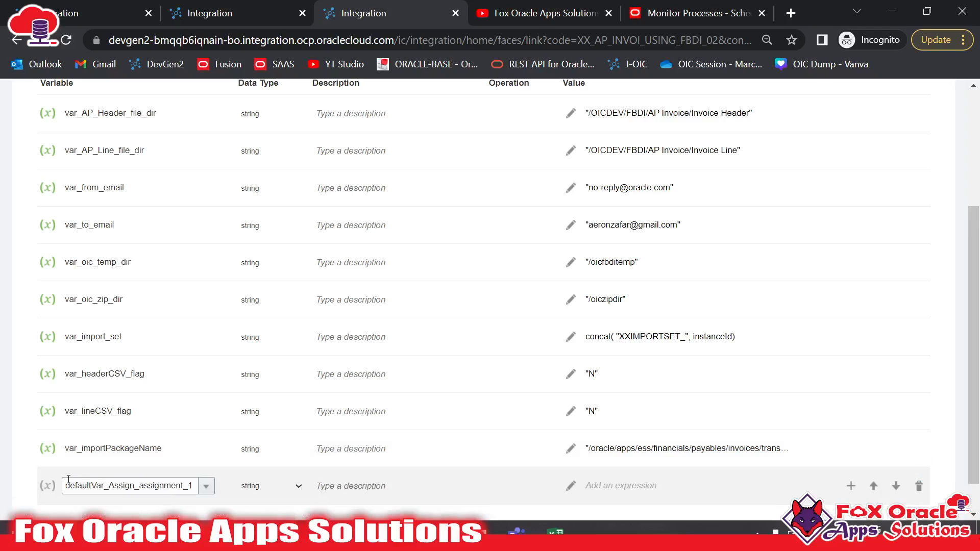
pyautogui.doubleClick(68, 481)
pyautogui.write('var_importProgramDefi')
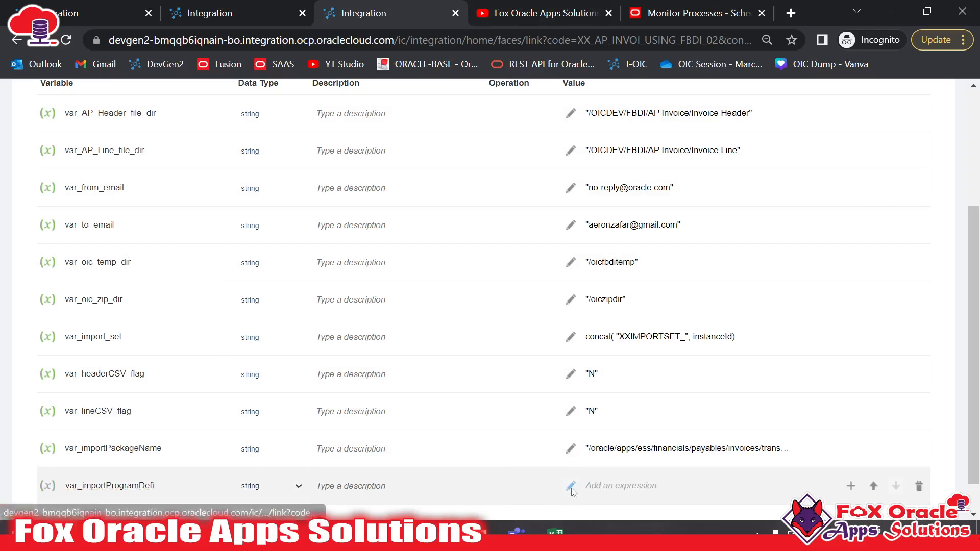
# Copy the JobDefinitioinName value APXIIMPT from the workbook into the var_importProgramDefi expression and validate it
pyautogui.hotkey('alt', 'Tab')
pyautogui.doubleClick(363, 117)
pyautogui.moveTo(372, 117); pyautogui.dragTo(293, 112)
pyautogui.hotkey('ctrl', 'c')
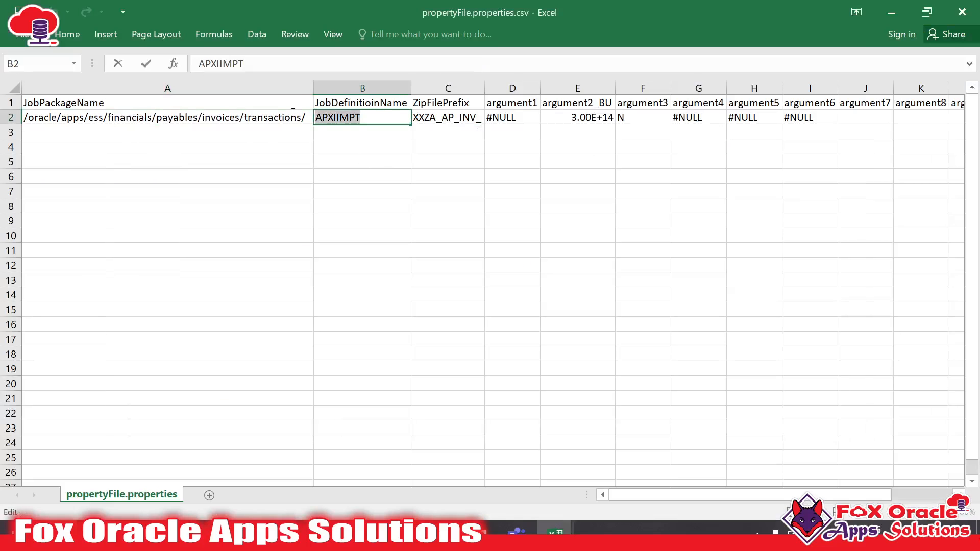
pyautogui.hotkey('alt', 'Tab')
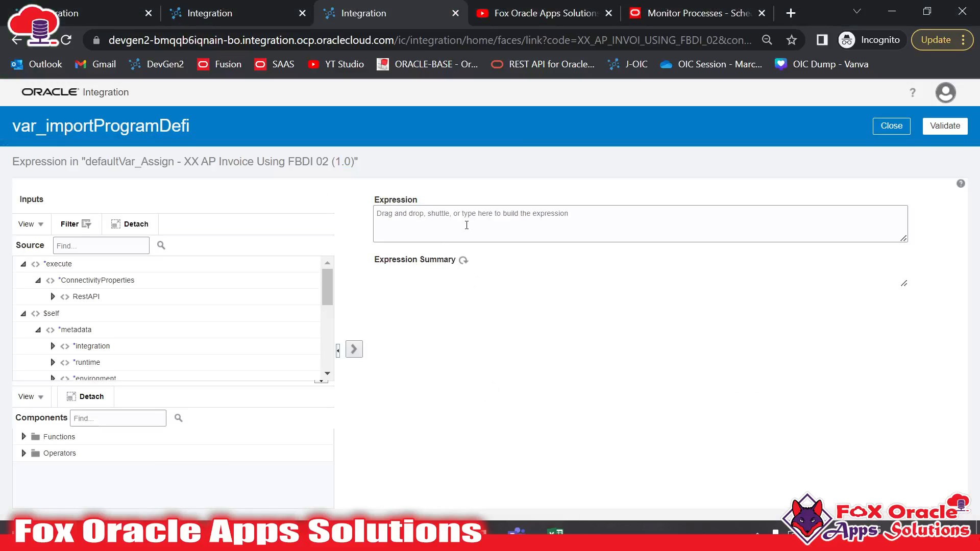
pyautogui.click(467, 225)
pyautogui.write("'")
pyautogui.hotkey('ctrl', 'v')
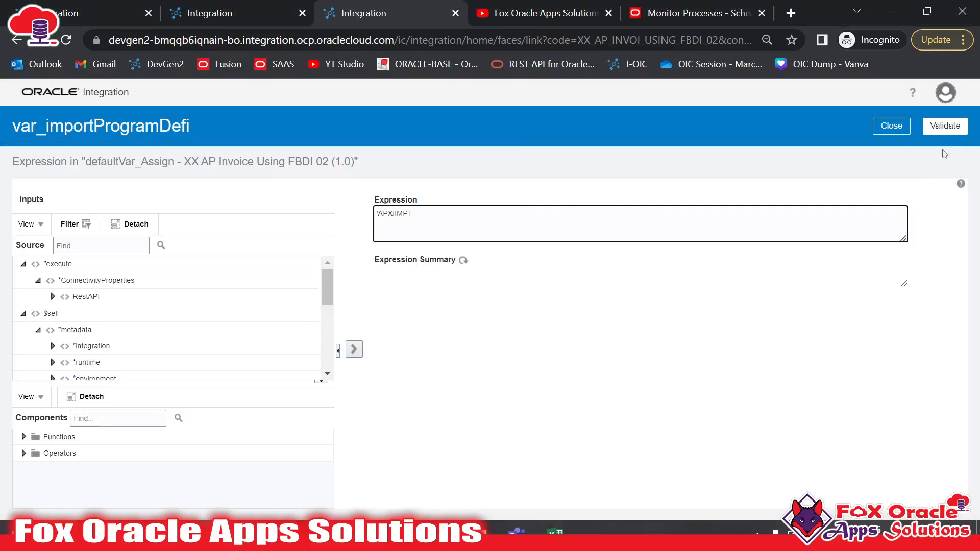
pyautogui.click(945, 126)
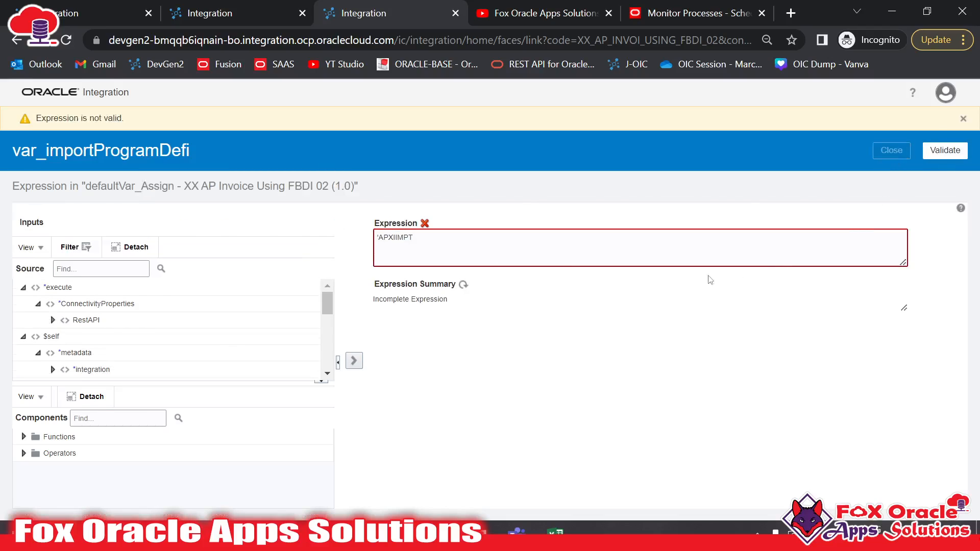
# Complete the var_importProgramDefi expression as 'APXIIMPT' by adding the closing quote, and validate it again
pyautogui.scroll(-5, 587, 493)
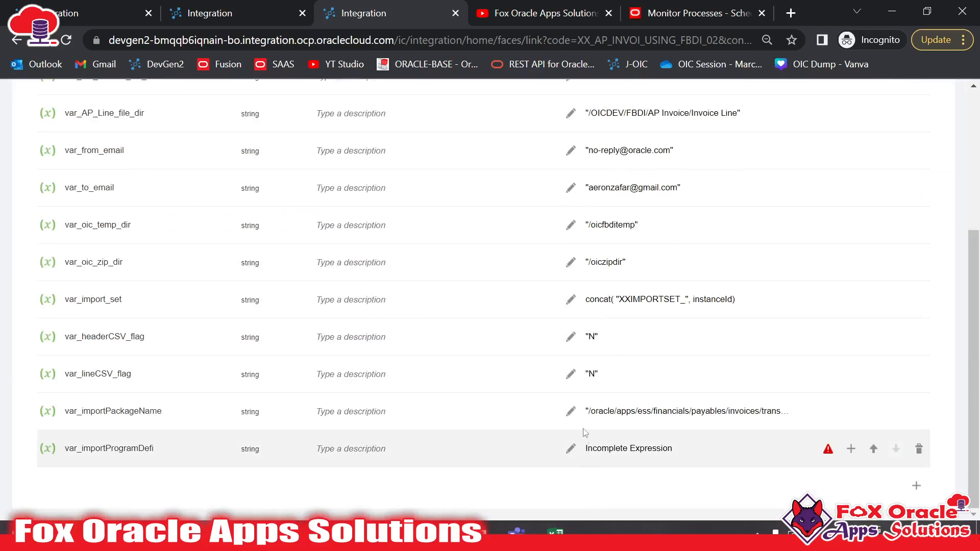
pyautogui.click(570, 449)
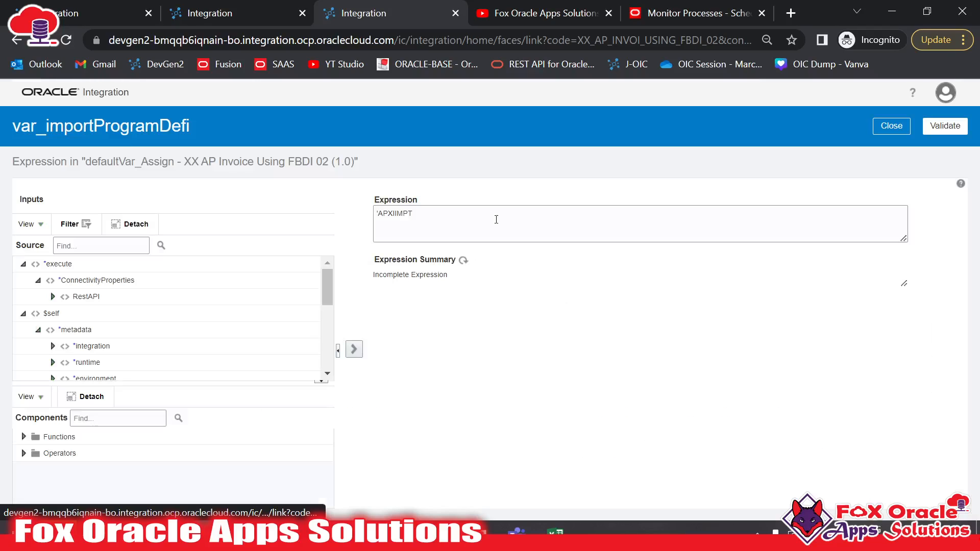
pyautogui.click(496, 214)
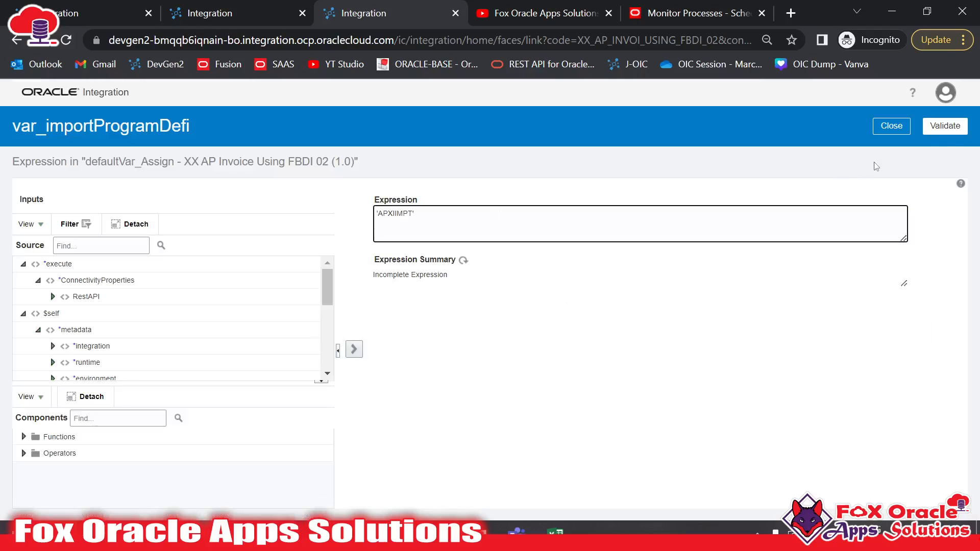
pyautogui.click(944, 126)
pyautogui.click(891, 149)
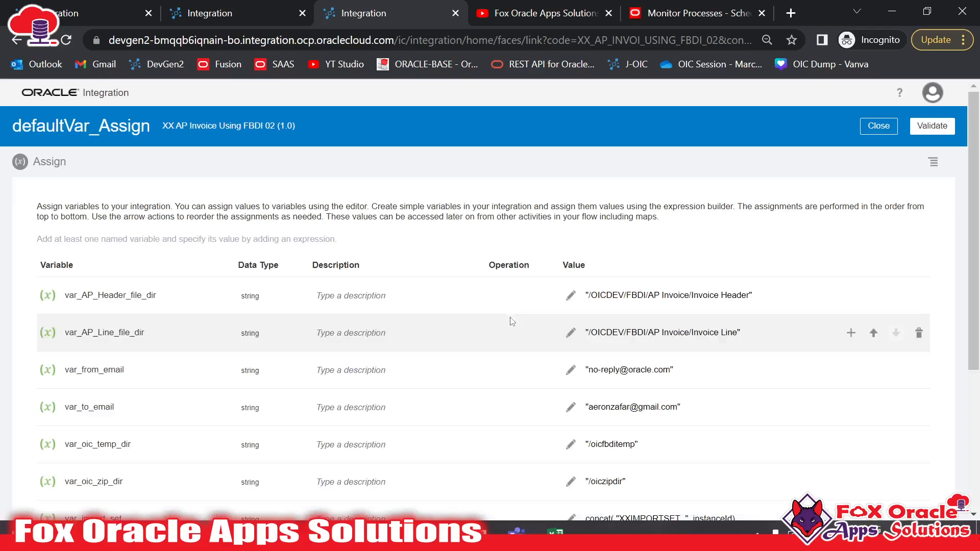
# Add a string variable named var_buId below var_importProgramDefi in defaultVar_Assign
pyautogui.scroll(-5, 463, 389)
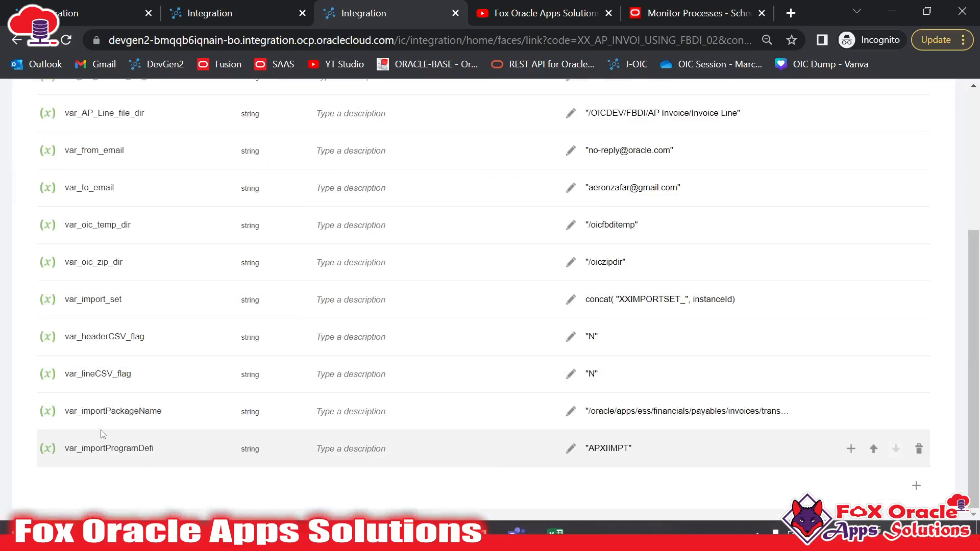
pyautogui.click(917, 486)
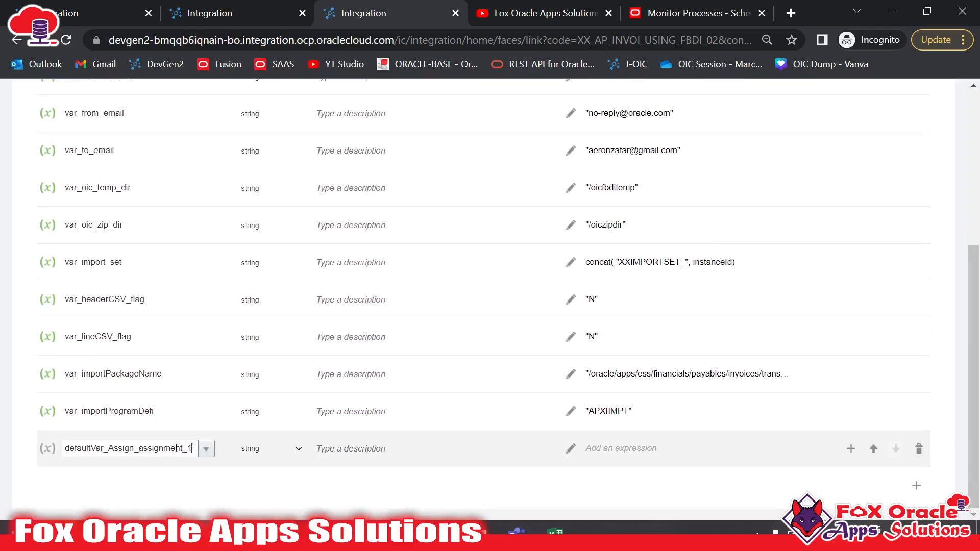
pyautogui.doubleClick(176, 448)
pyautogui.write('var_buld')
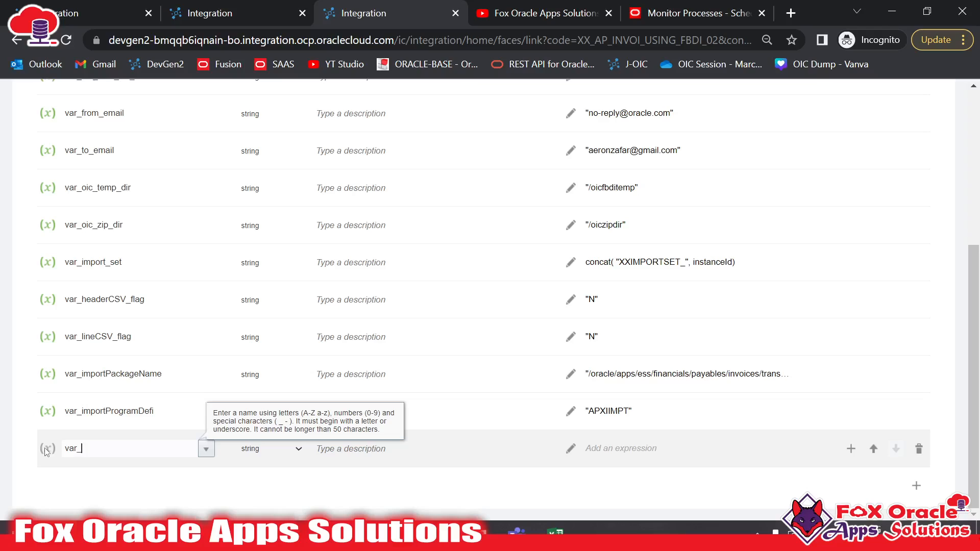
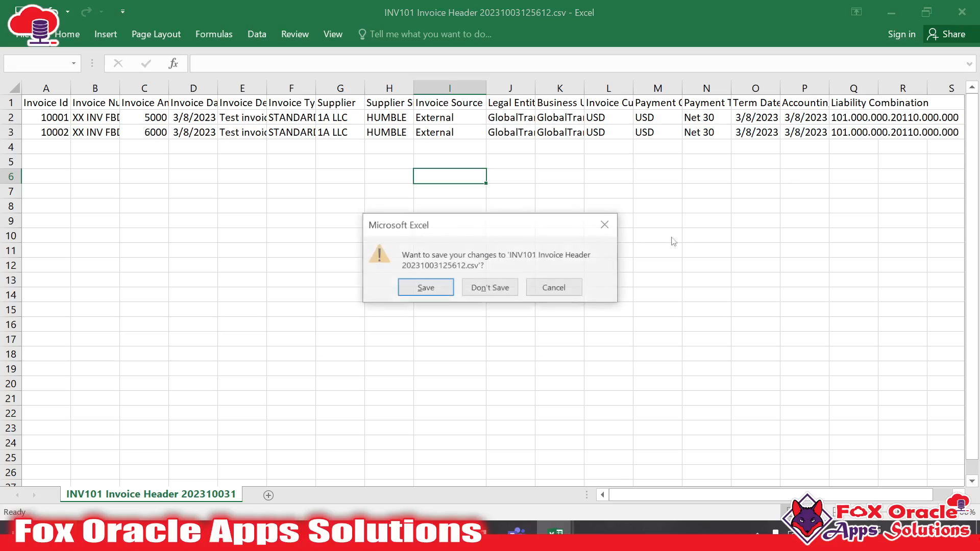
# Close the INV101 Invoice Header workbook without saving and switch back to the defaultVar_Assign editor in Chrome
pyautogui.click(490, 287)
pyautogui.moveTo(210, 536)
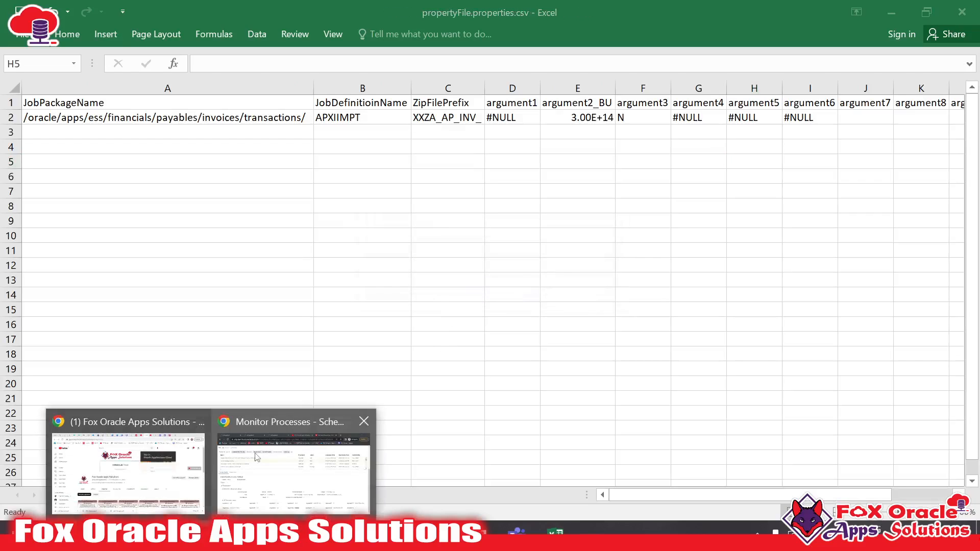
pyautogui.click(293, 449)
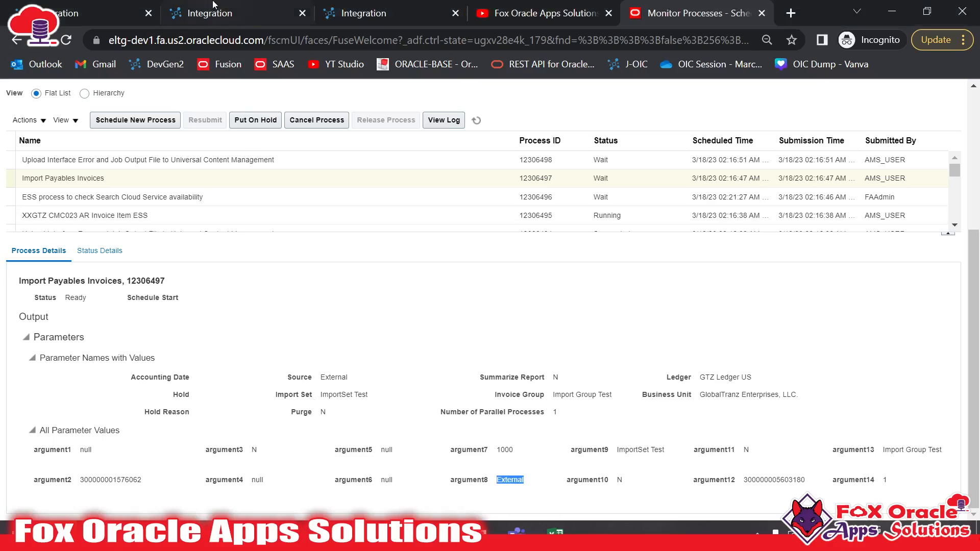
pyautogui.click(357, 13)
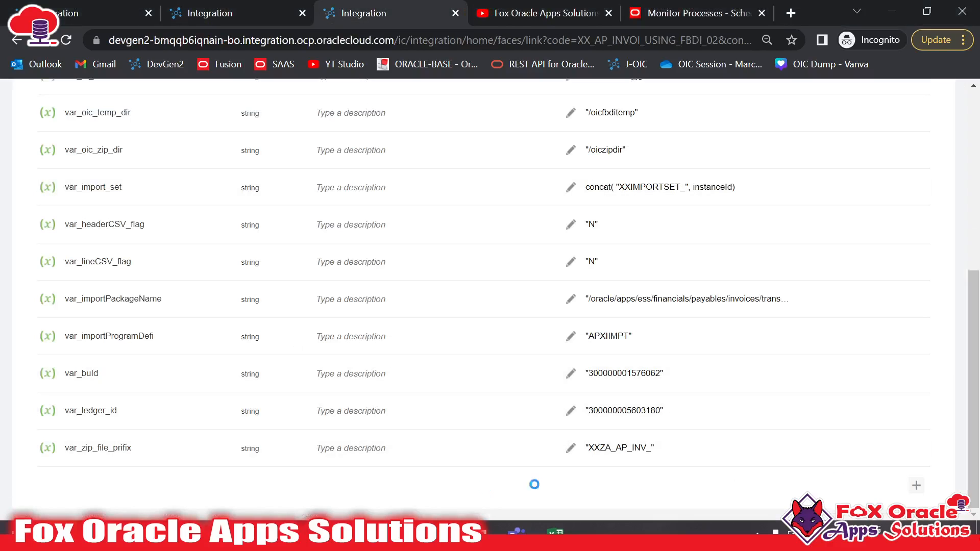
# Add a string variable named var_invSource below var_zip_file_prifix in defaultVar_Assign
pyautogui.click(916, 485)
pyautogui.doubleClick(192, 485)
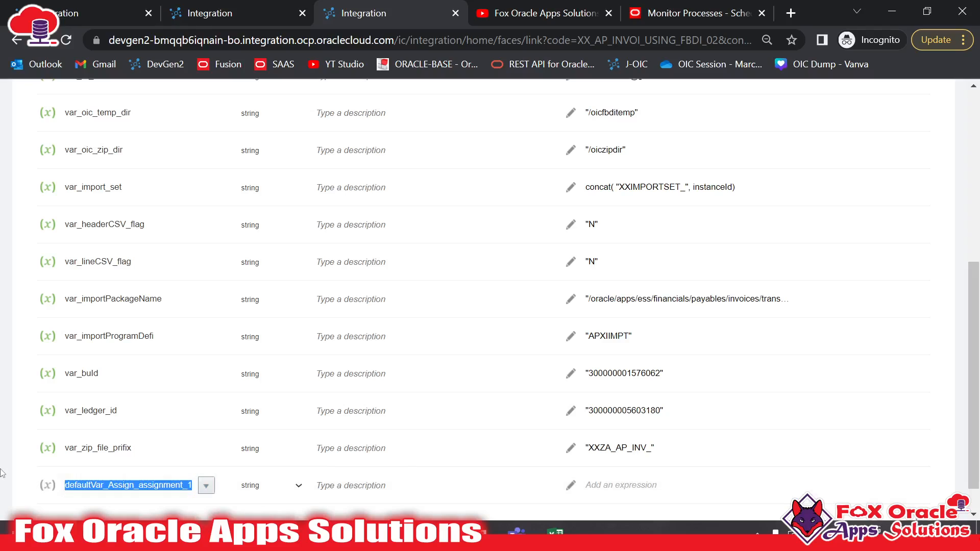
pyautogui.write('var_invSource')
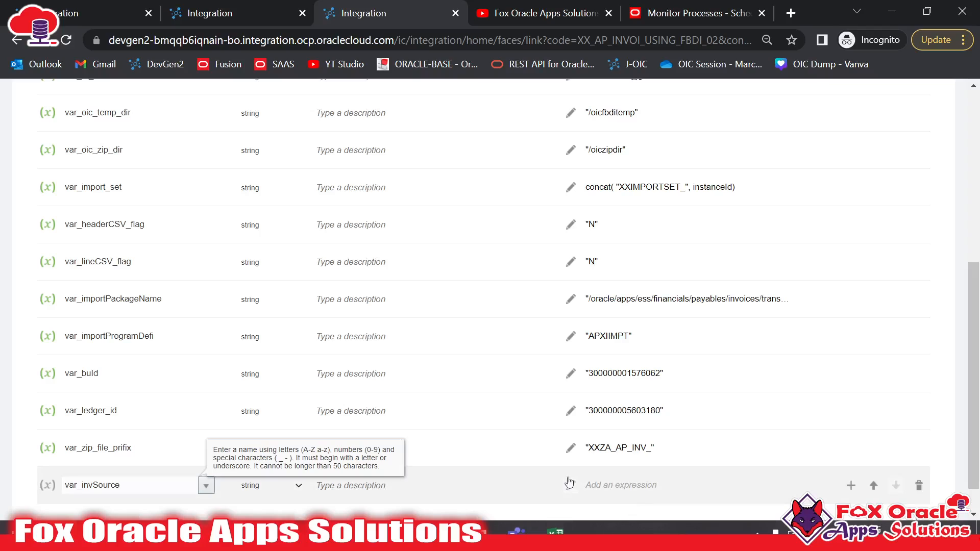
# Set the var_invSource expression to 'External', validate it, and validate the defaultVar_Assign action
pyautogui.click(571, 485)
pyautogui.click(519, 236)
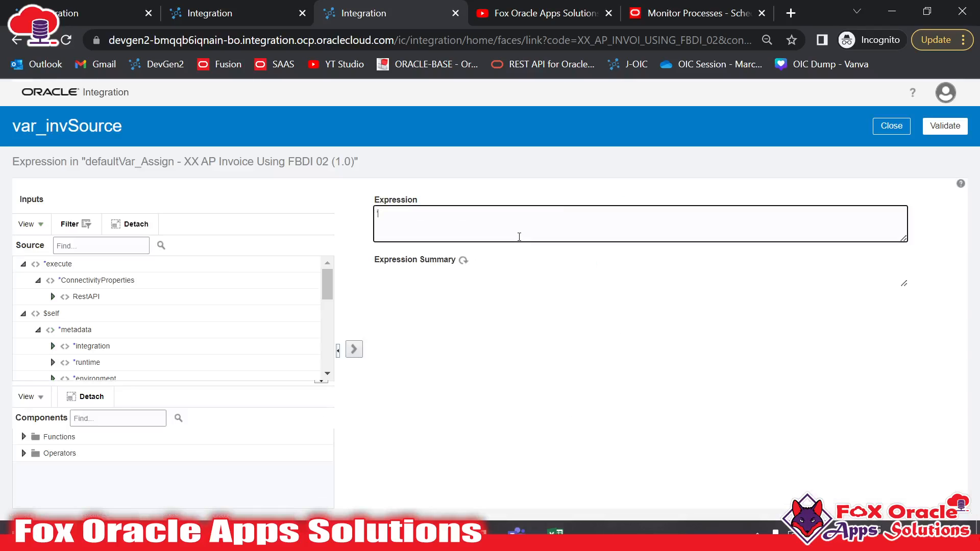
pyautogui.write("'External'")
pyautogui.click(946, 125)
pyautogui.click(891, 150)
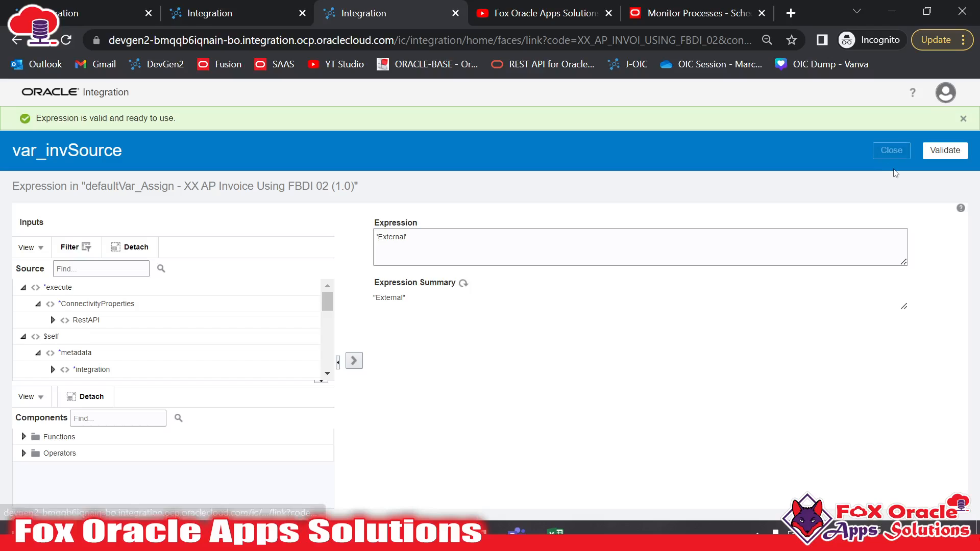
pyautogui.scroll(6, 744, 272)
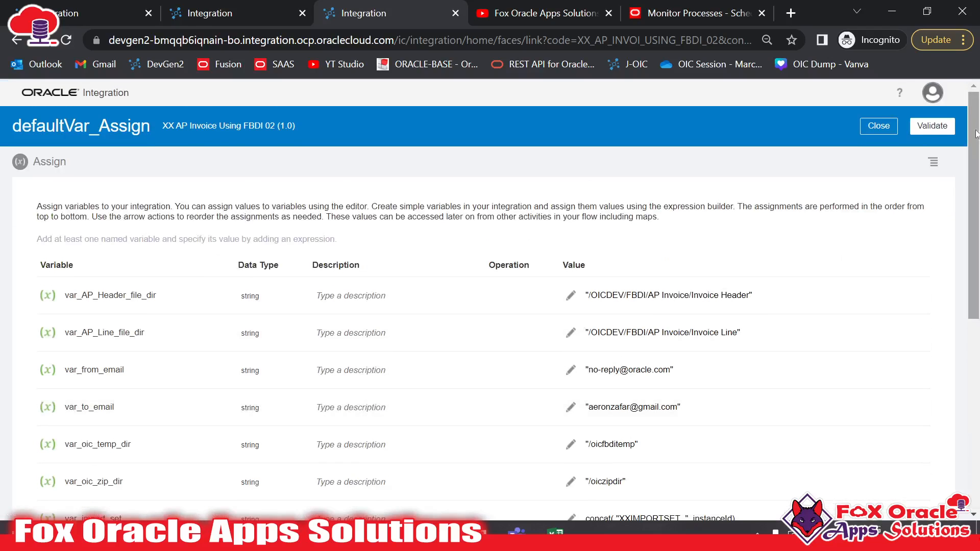
pyautogui.click(920, 129)
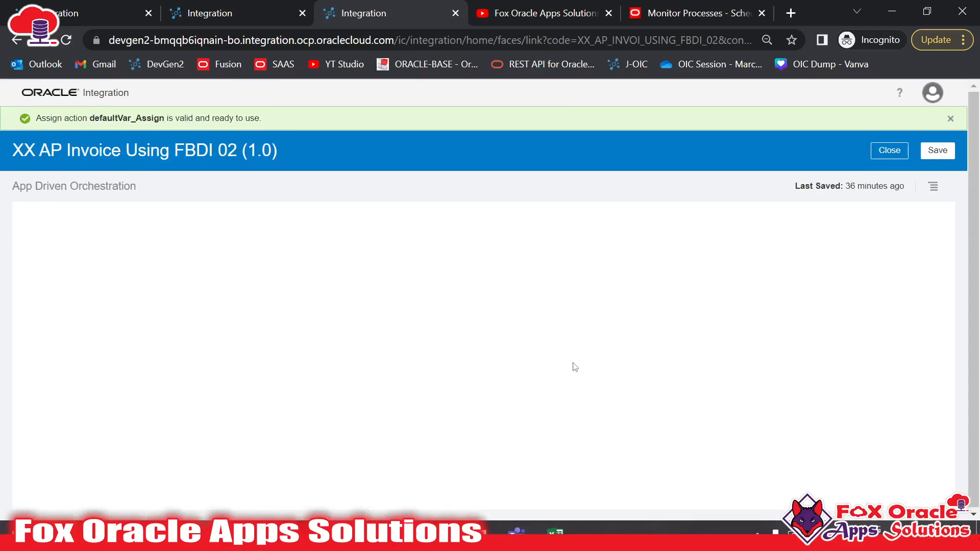
# Open the Map to writeProperty_stage action for editing and expand the target response down to its individual property fields
pyautogui.moveTo(630, 439); pyautogui.dragTo(237, 191)
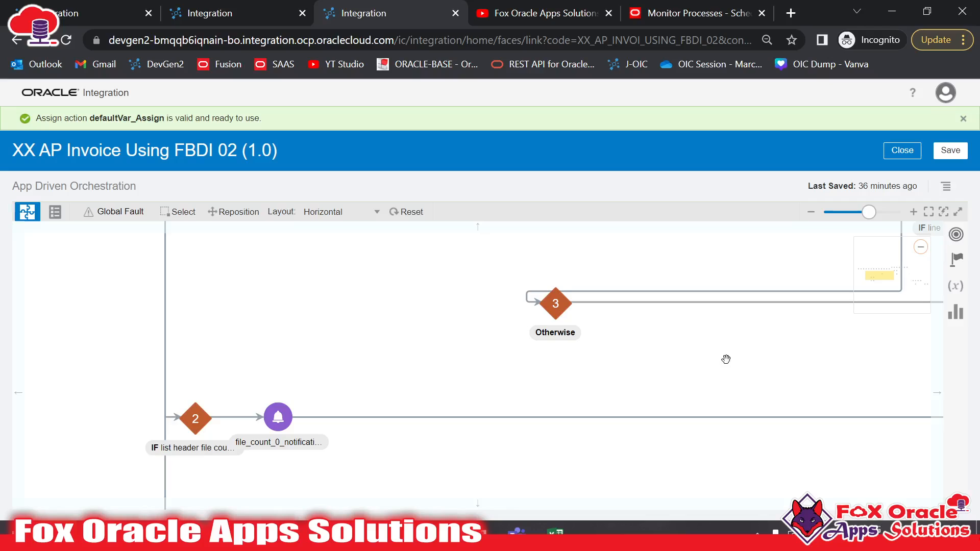
pyautogui.moveTo(726, 359); pyautogui.dragTo(193, 305)
pyautogui.click(401, 211)
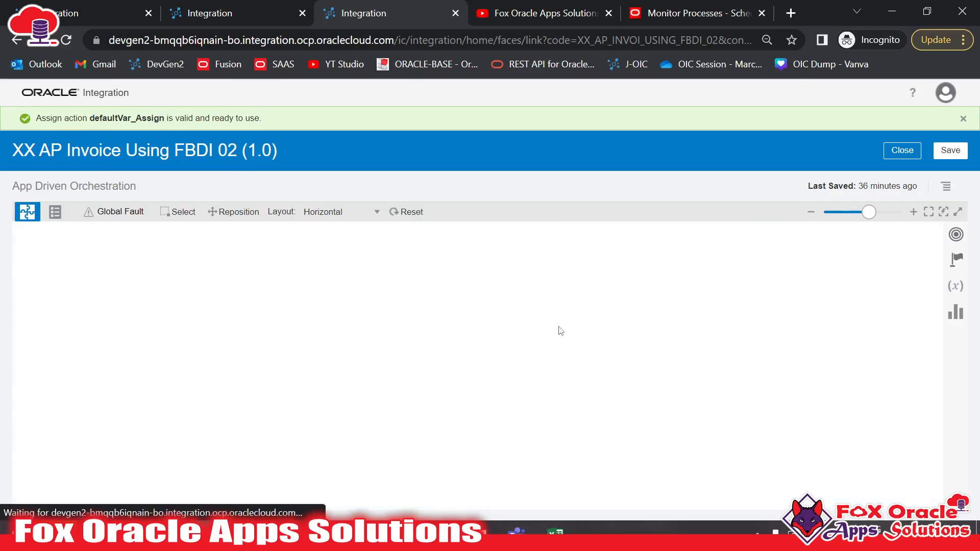
pyautogui.hotkey('ctrl', '-')
pyautogui.click(966, 112)
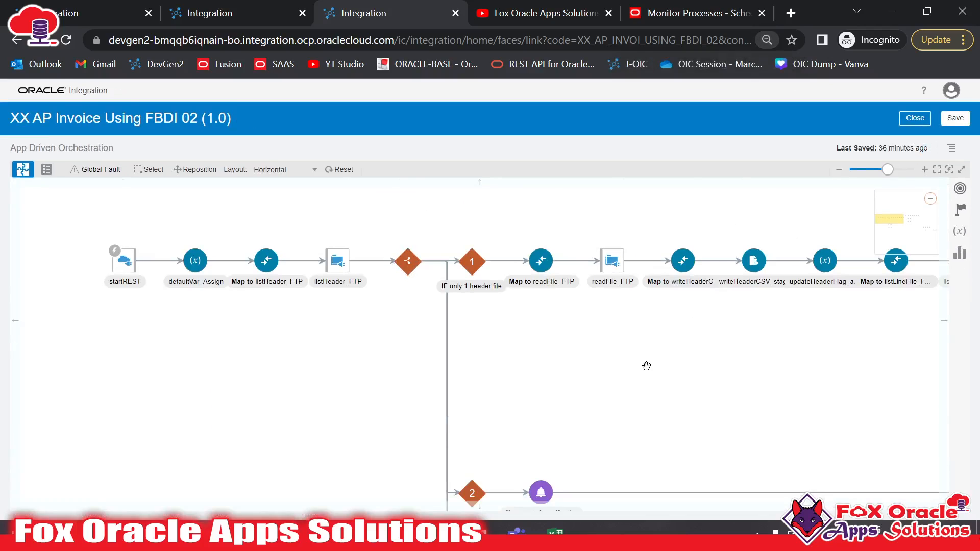
pyautogui.moveTo(552, 391); pyautogui.dragTo(229, 250)
pyautogui.moveTo(638, 347); pyautogui.dragTo(178, 311)
pyautogui.moveTo(689, 352); pyautogui.dragTo(174, 282)
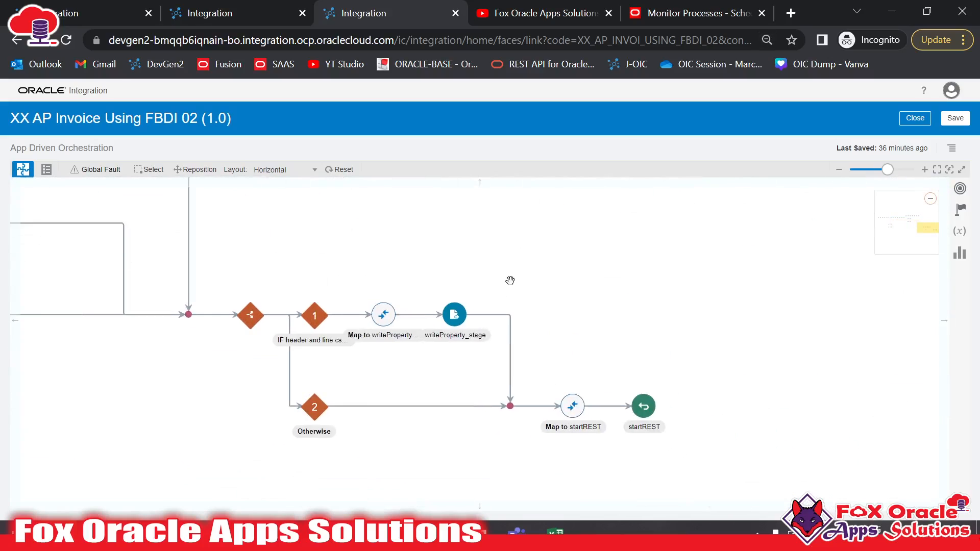
pyautogui.moveTo(509, 280); pyautogui.dragTo(491, 280)
pyautogui.click(435, 319)
pyautogui.click(364, 315)
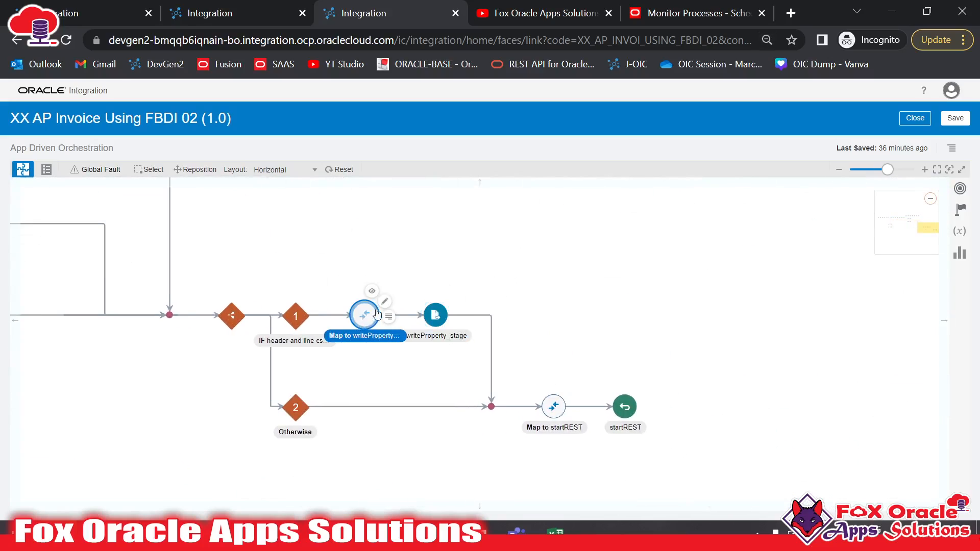
pyautogui.click(384, 304)
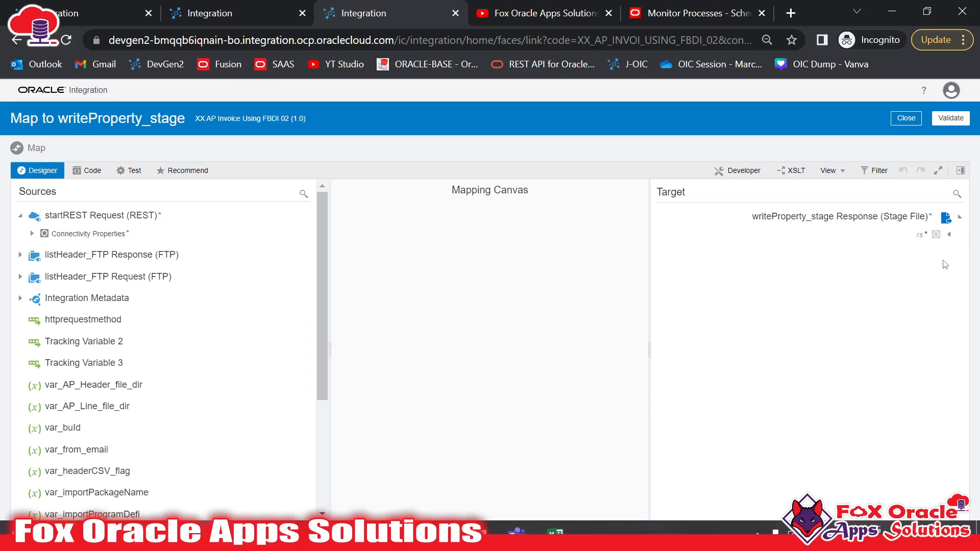
pyautogui.click(950, 234)
pyautogui.click(943, 253)
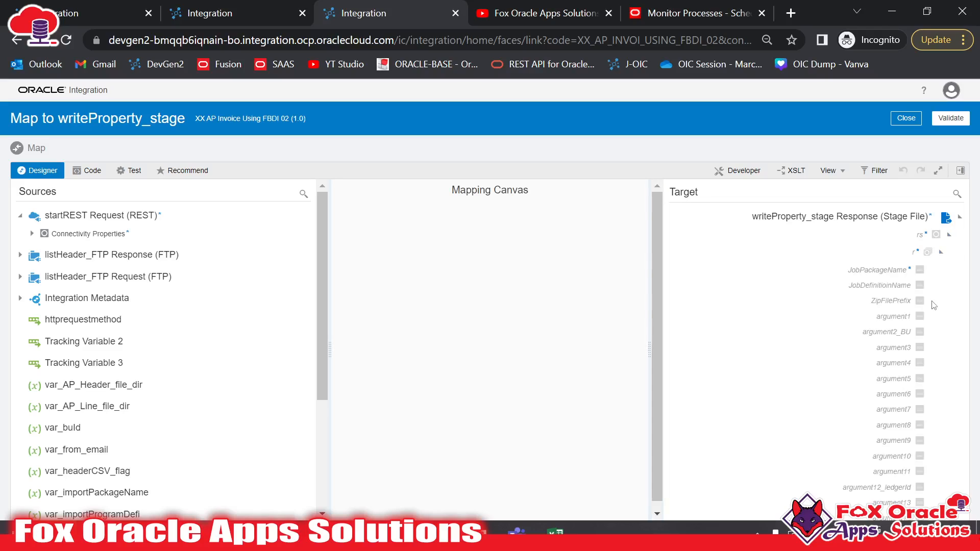
# Map var_importPackageName to JobPackageName, var_importProgramDefi to JobDefinitioinName, and var_zip_file_prifix to ZipFilePrefix
pyautogui.click(893, 272)
pyautogui.scroll(-3, 204, 357)
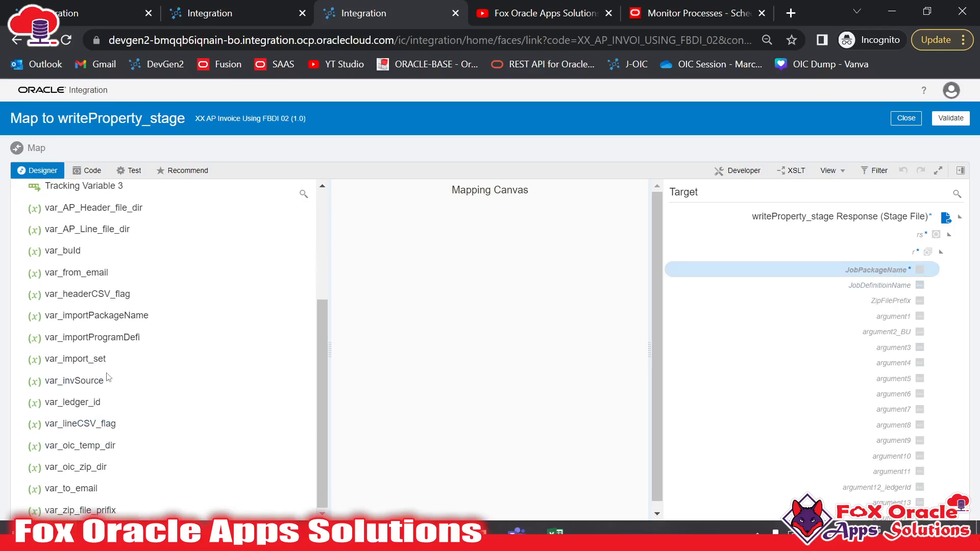
pyautogui.moveTo(158, 321); pyautogui.dragTo(873, 270)
pyautogui.click(520, 312)
pyautogui.moveTo(95, 339); pyautogui.dragTo(838, 290)
pyautogui.click(903, 301)
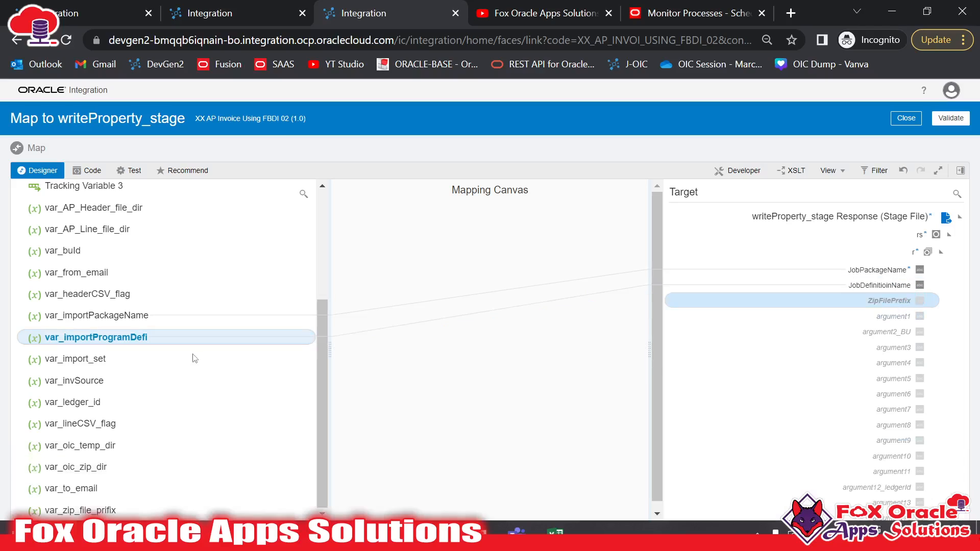
pyautogui.moveTo(80, 511); pyautogui.dragTo(888, 302)
# Check the argument1 value in the Notepad++ notes, then create the argument1 target node in Chrome and set its expression to '#NULL'
pyautogui.click(894, 317)
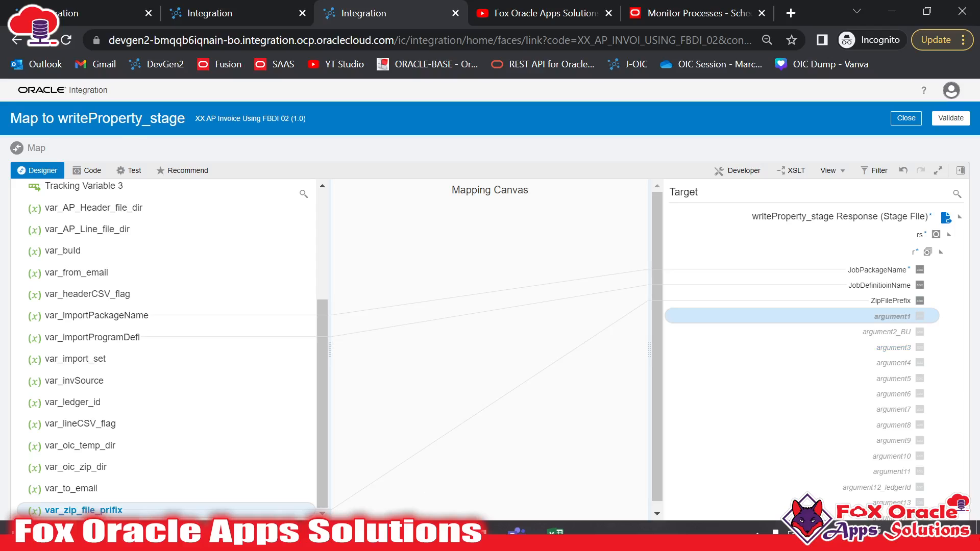
pyautogui.hotkey('alt', 'Tab')
pyautogui.scroll(1, 490, 256)
pyautogui.doubleClick(171, 245)
pyautogui.hotkey('alt', 'Tab')
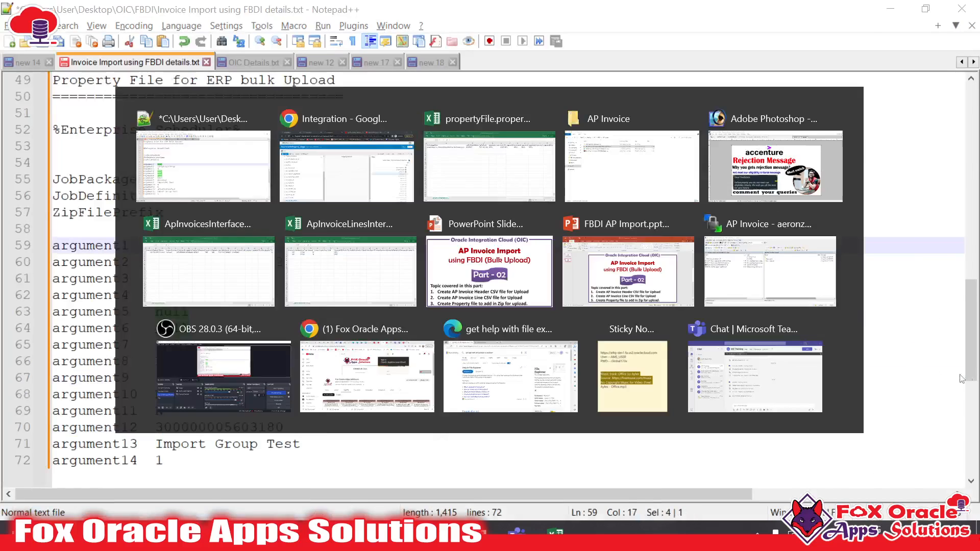
pyautogui.rightClick(899, 316)
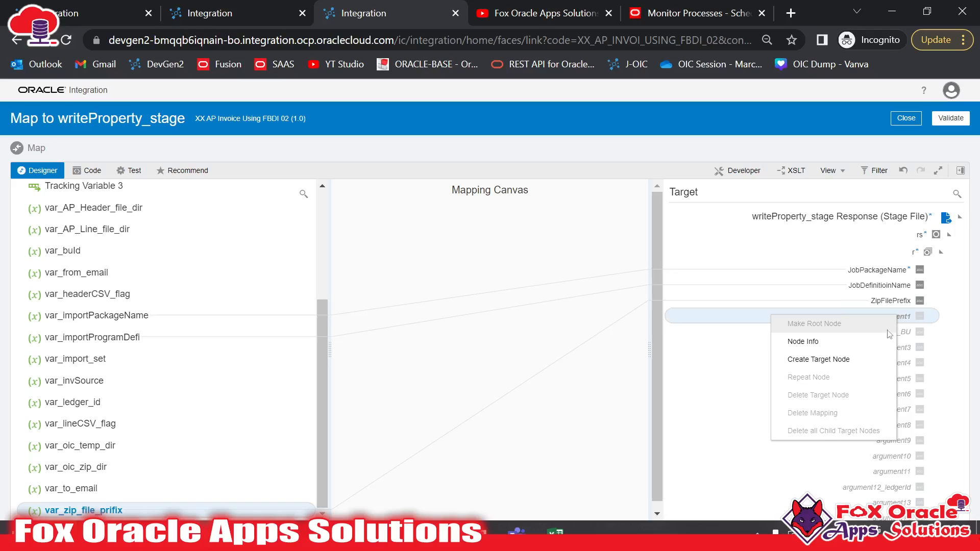
pyautogui.click(840, 360)
pyautogui.click(957, 467)
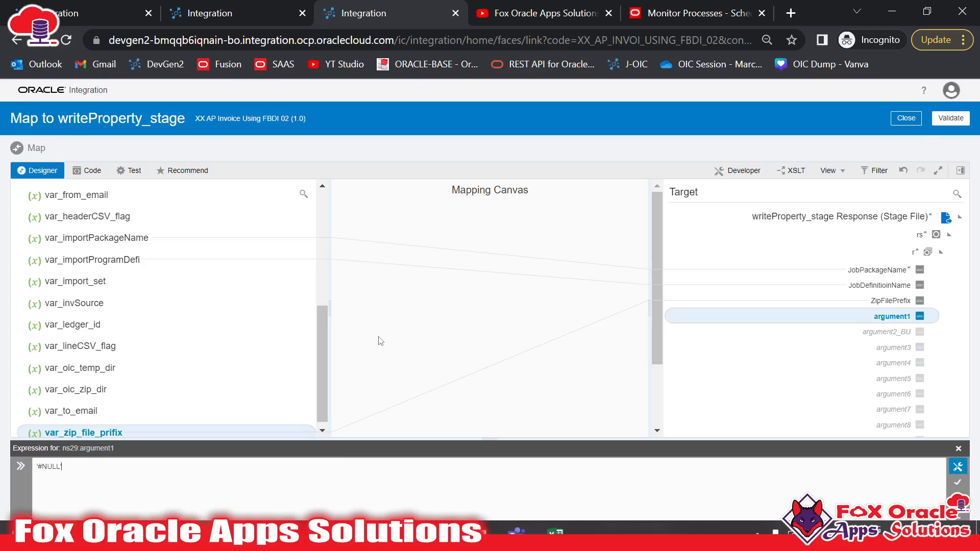
pyautogui.hotkey('ctrl', '+')
pyautogui.tripleClick(160, 466)
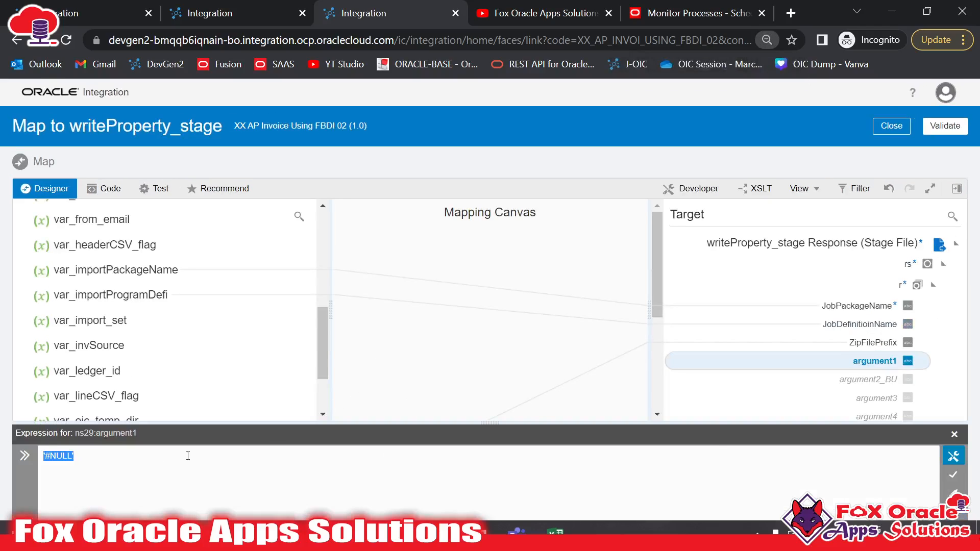
pyautogui.click(953, 475)
pyautogui.click(953, 439)
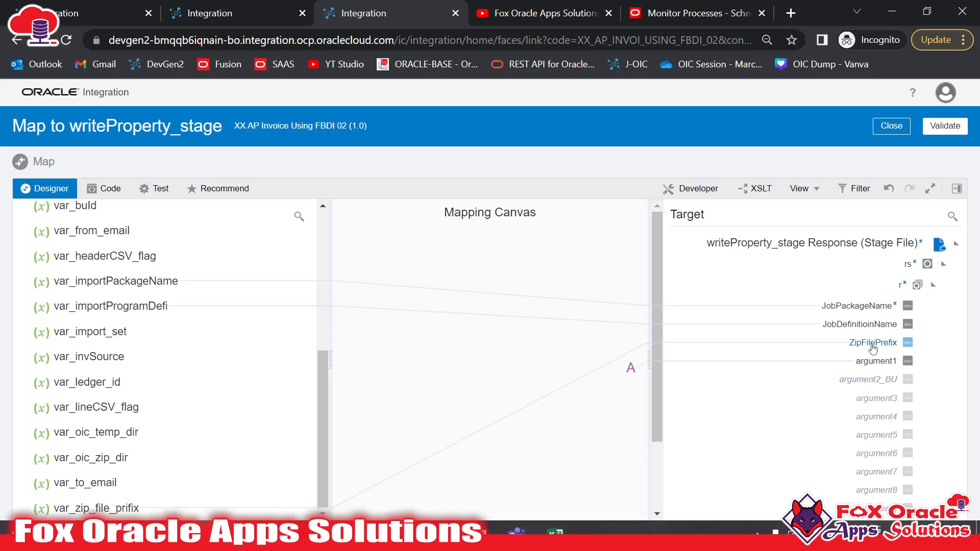
# Map the var_buId variable to the argument2_BU target field
pyautogui.scroll(-2, 875, 327)
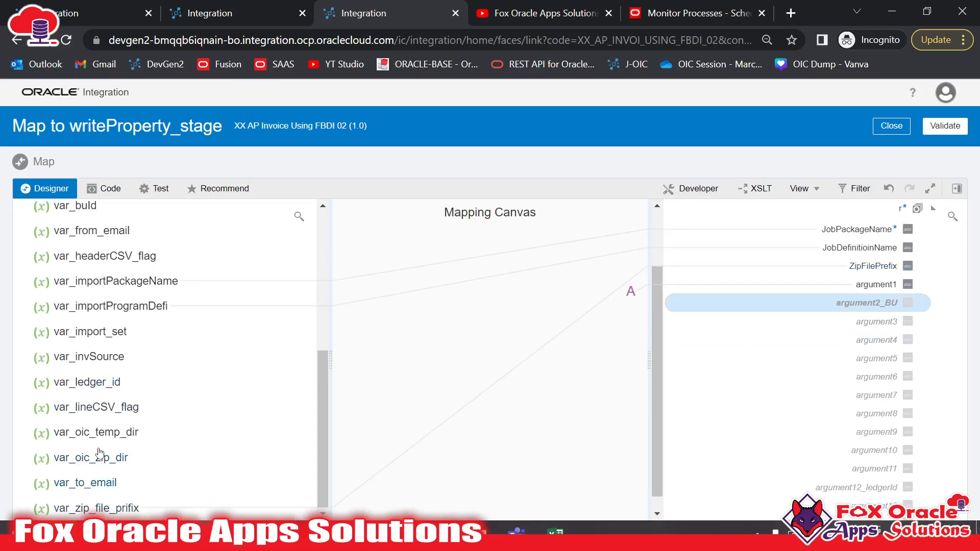
pyautogui.scroll(3, 137, 376)
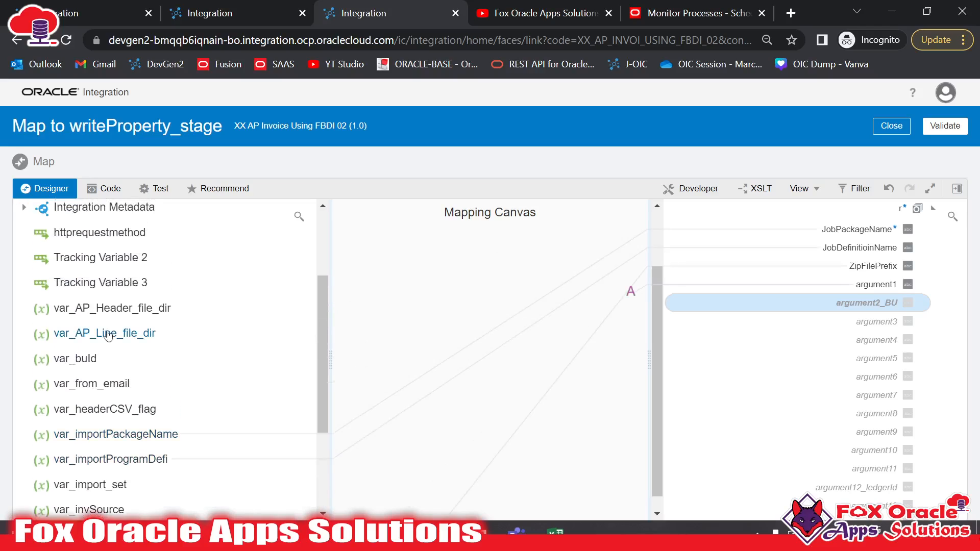
pyautogui.moveTo(87, 360); pyautogui.dragTo(827, 302)
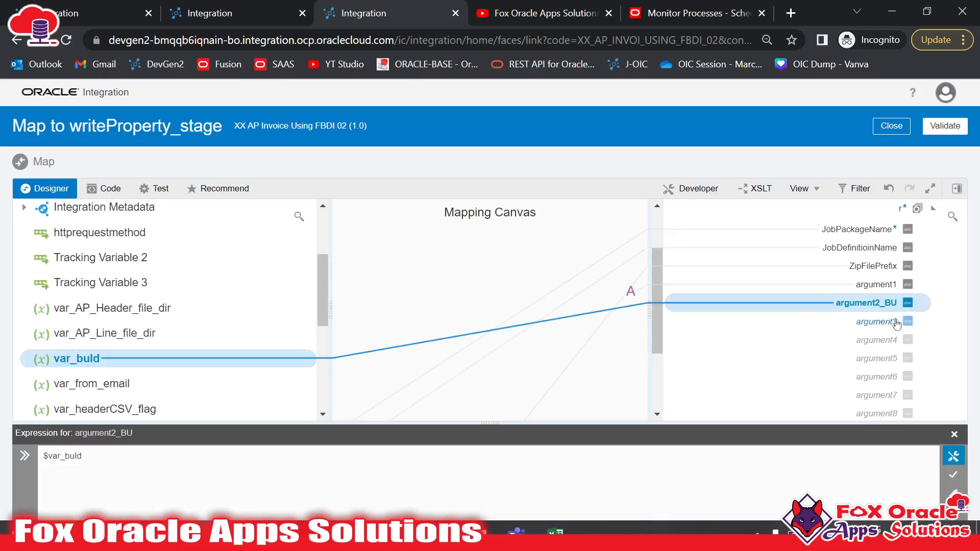
# Look up argument3 in the Import Payables Invoices process parameters, then create the argument3 target node with the expression 'N'
pyautogui.click(663, 11)
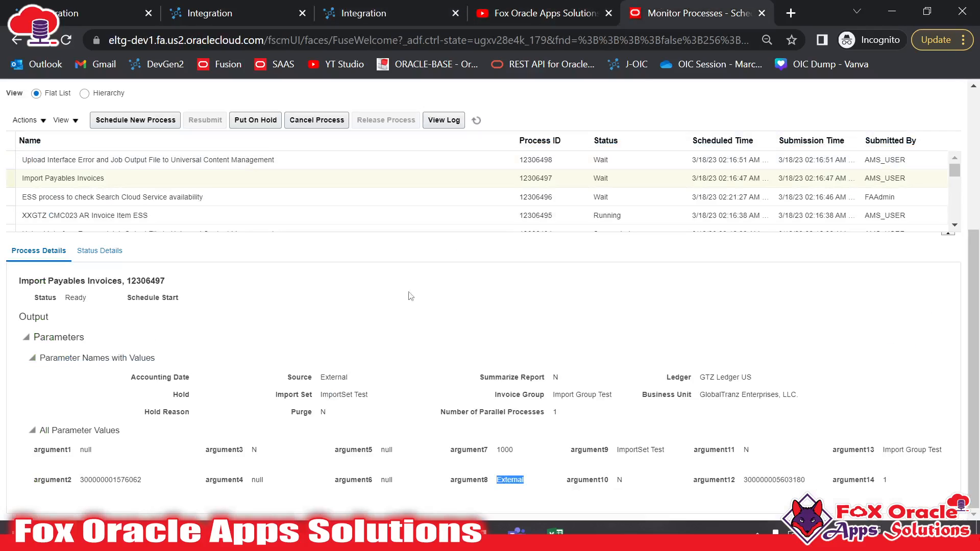
pyautogui.click(254, 453)
pyautogui.hotkey('alt', 'Tab')
pyautogui.hotkey('alt', 'Tab')
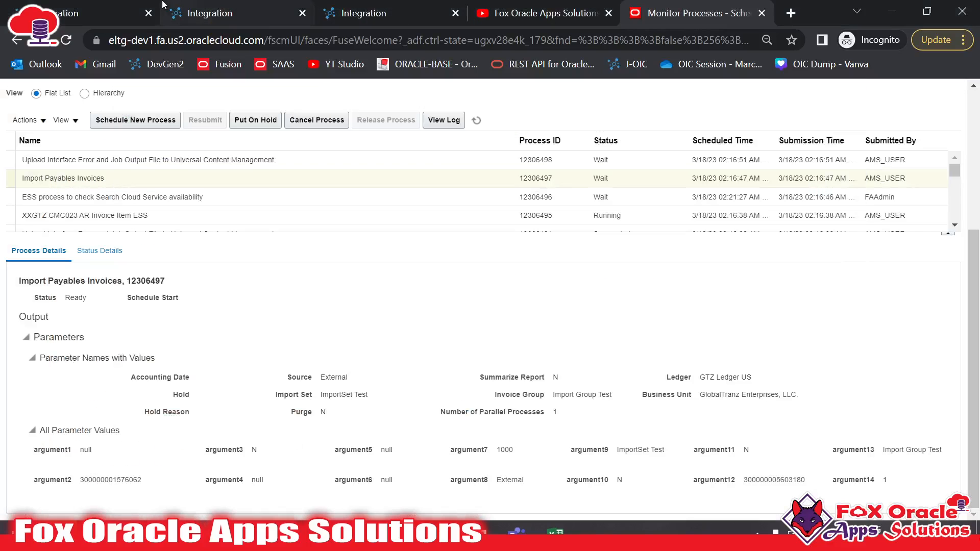
pyautogui.click(386, 6)
pyautogui.rightClick(872, 323)
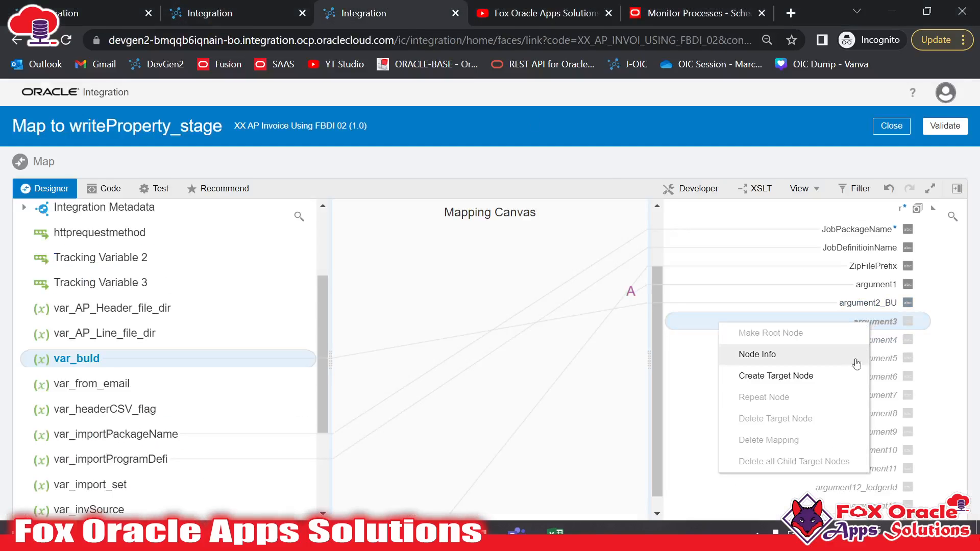
pyautogui.click(800, 384)
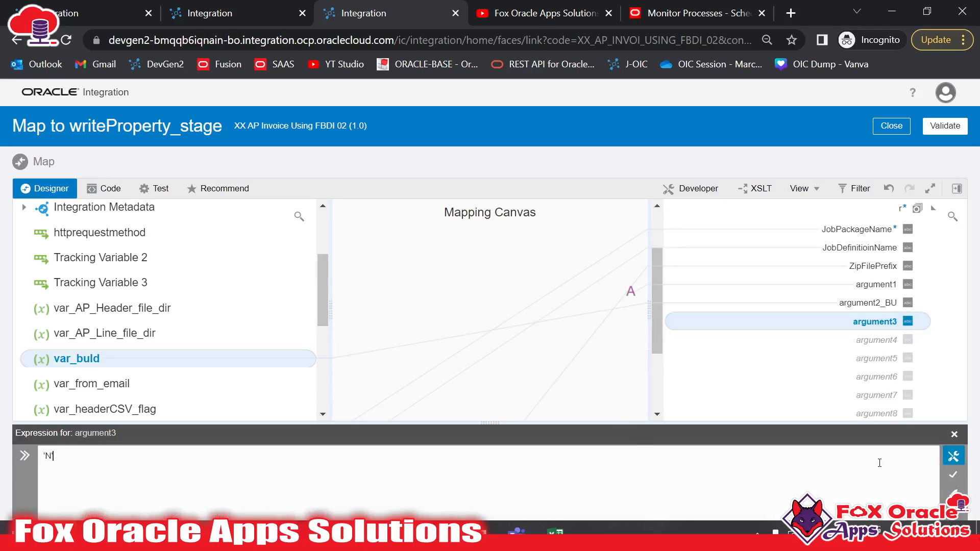
pyautogui.click(953, 474)
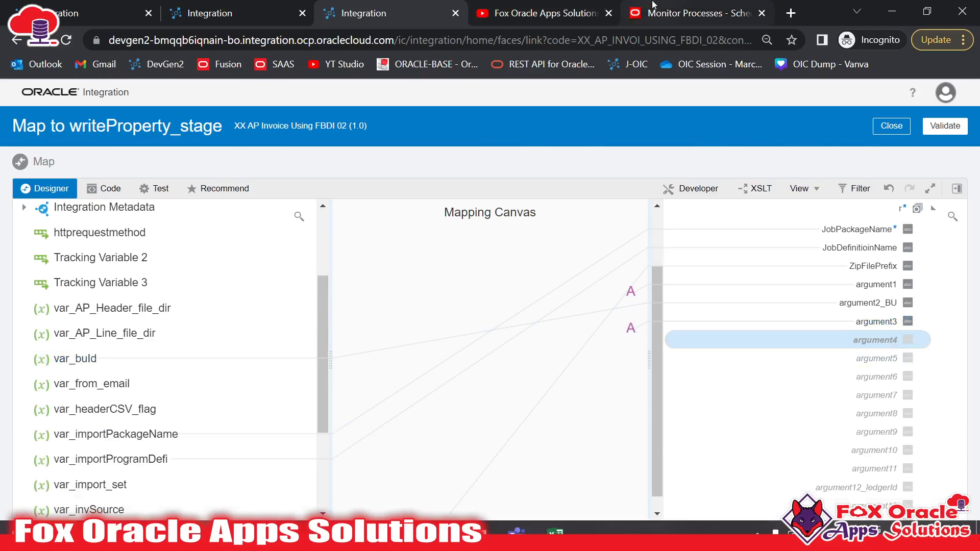
# Look up argument4 in the Import Payables Invoices process parameters, then create the argument4 target node with the expression '#NULL'
pyautogui.click(689, 13)
pyautogui.moveTo(253, 481); pyautogui.dragTo(268, 481)
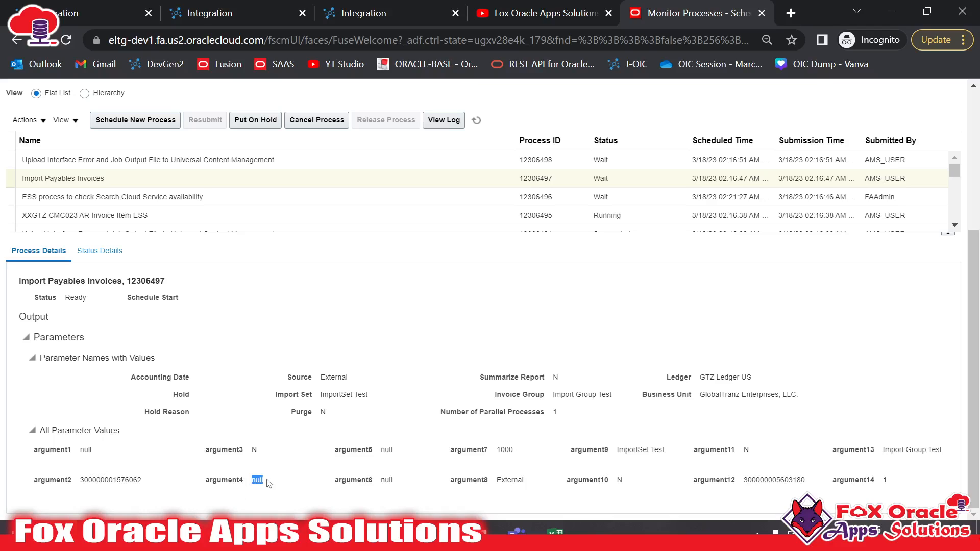
pyautogui.click(381, 12)
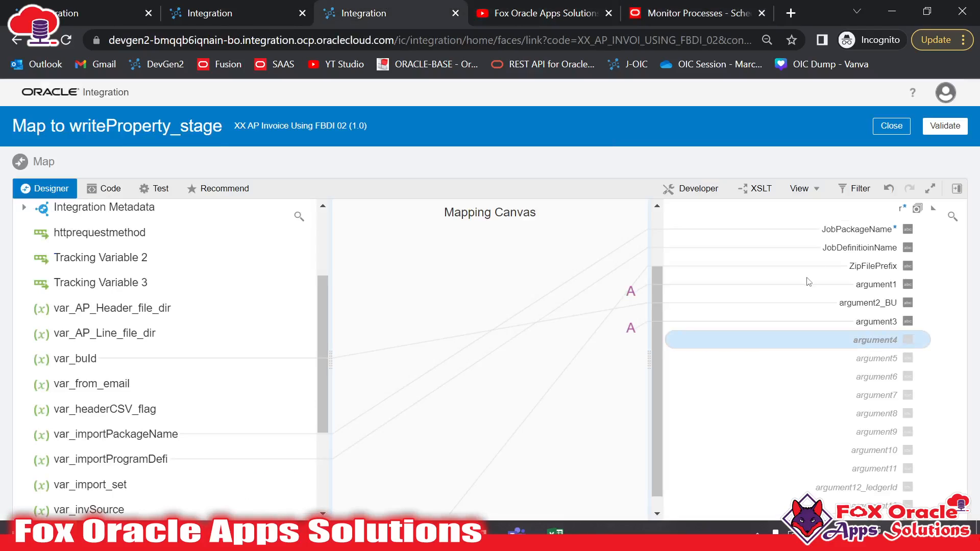
pyautogui.rightClick(889, 336)
pyautogui.click(779, 393)
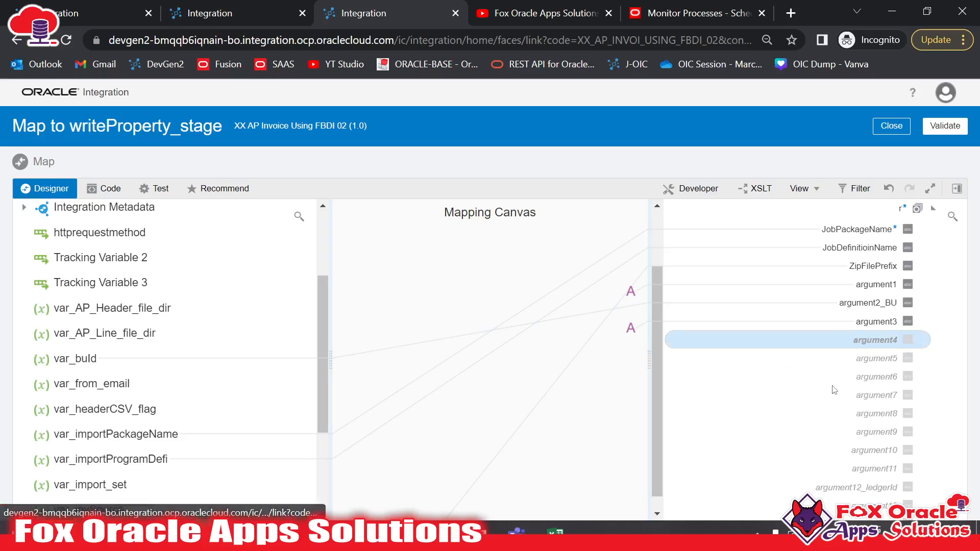
pyautogui.click(810, 479)
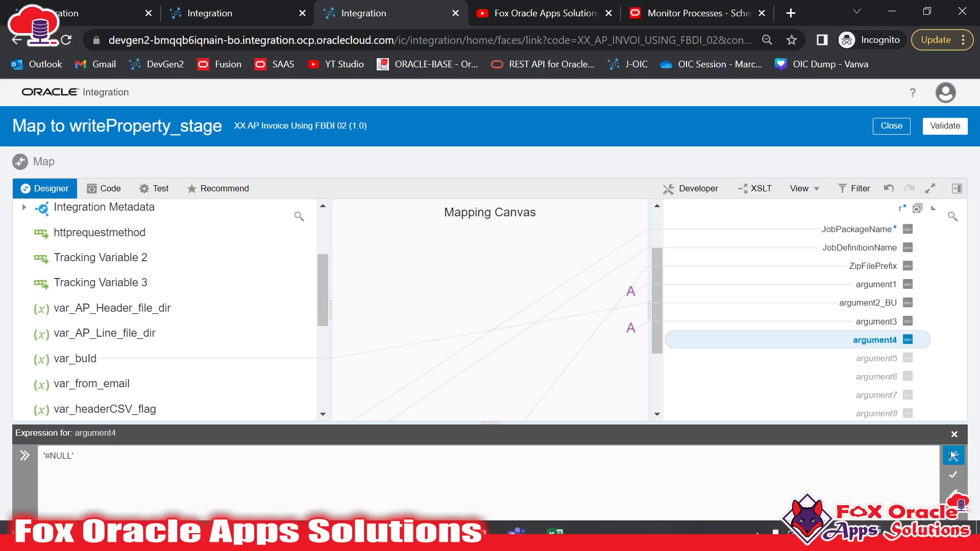
pyautogui.click(953, 475)
pyautogui.click(954, 434)
# Check argument5 in the Import Payables Invoices process parameters, then create the argument5 target node with the expression '#NULL'
pyautogui.click(862, 357)
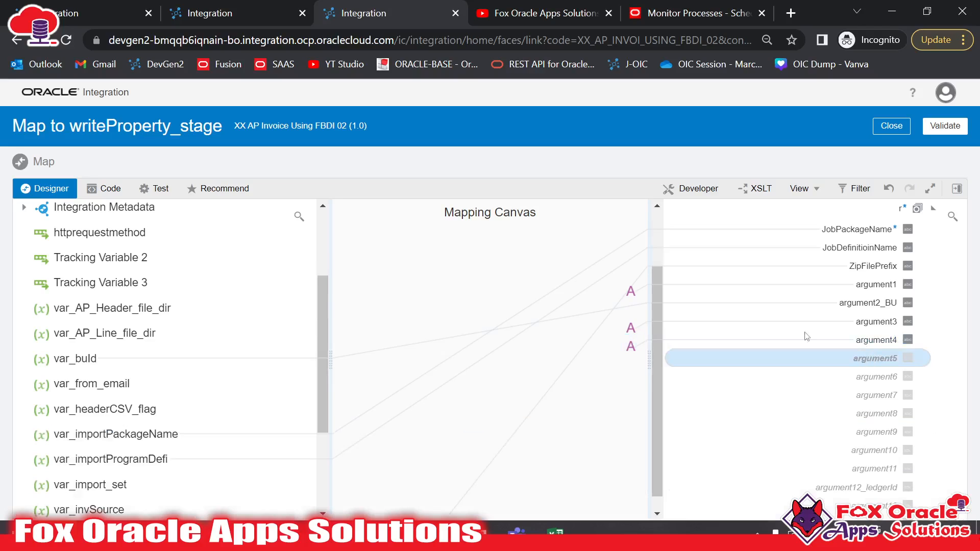
pyautogui.click(699, 6)
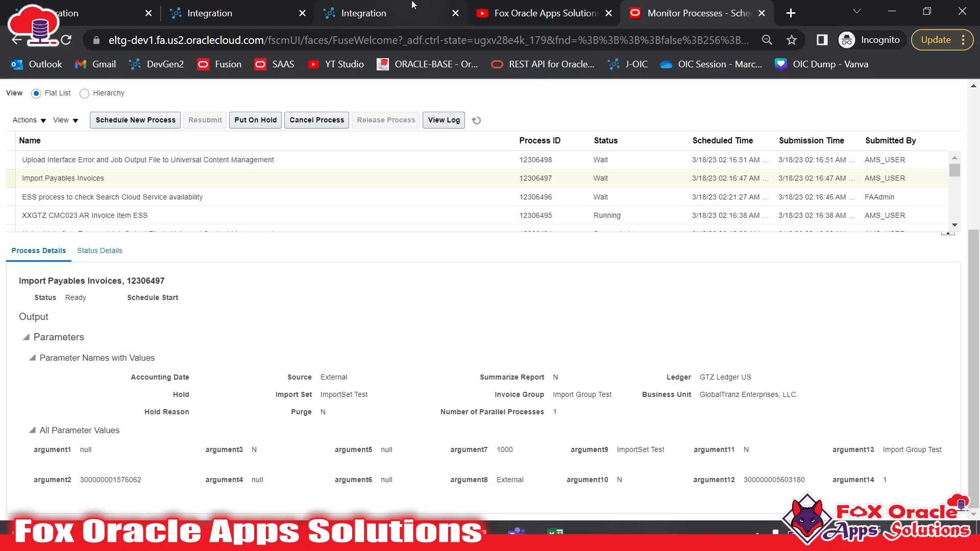
pyautogui.click(389, 7)
pyautogui.rightClick(673, 358)
pyautogui.click(735, 405)
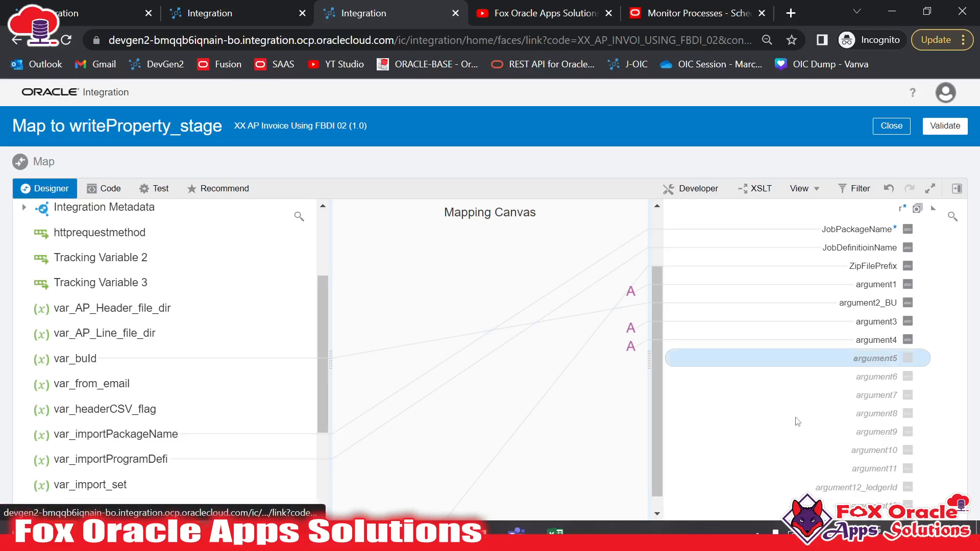
pyautogui.click(685, 428)
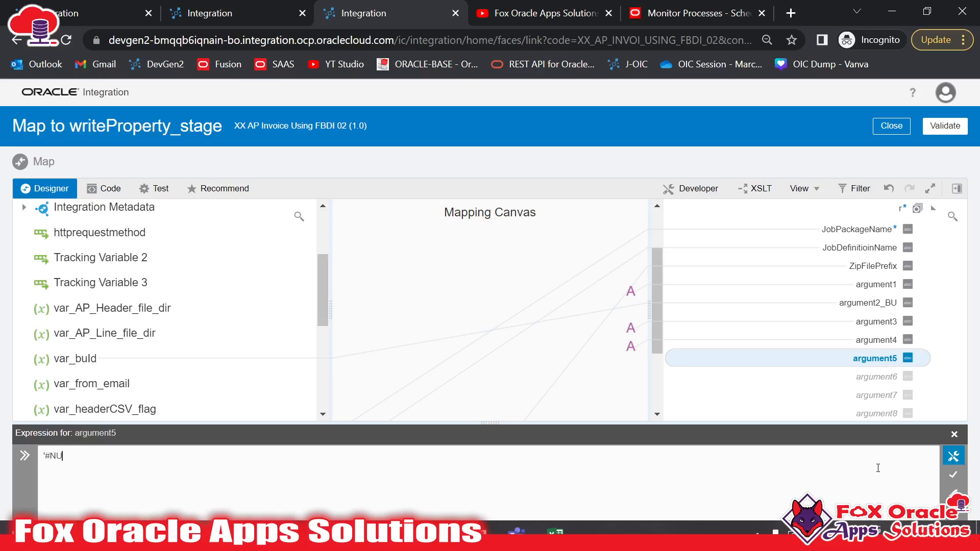
pyautogui.click(953, 474)
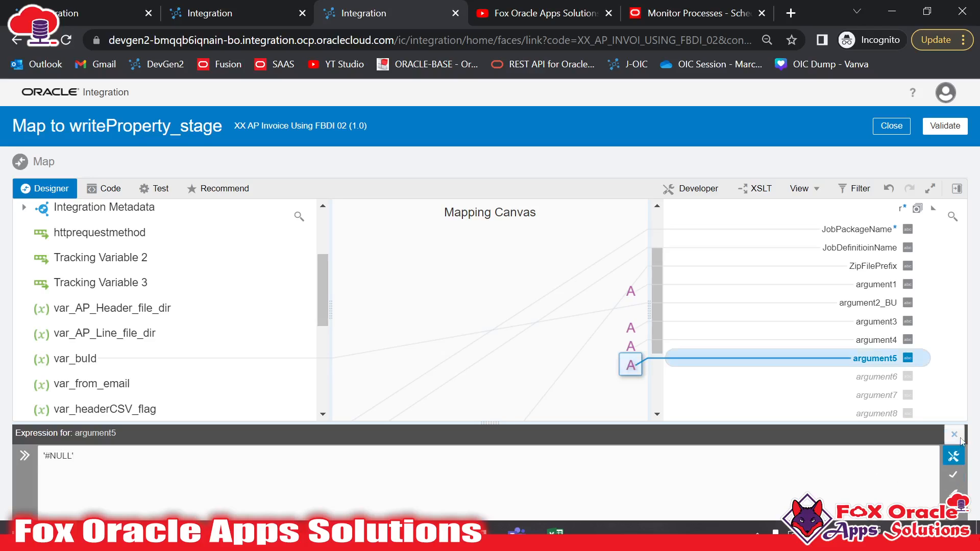
pyautogui.click(953, 435)
# Check argument6 in the Import Payables Invoices process parameters, then create the argument6 target node with the expression '#NULL'
pyautogui.click(670, 10)
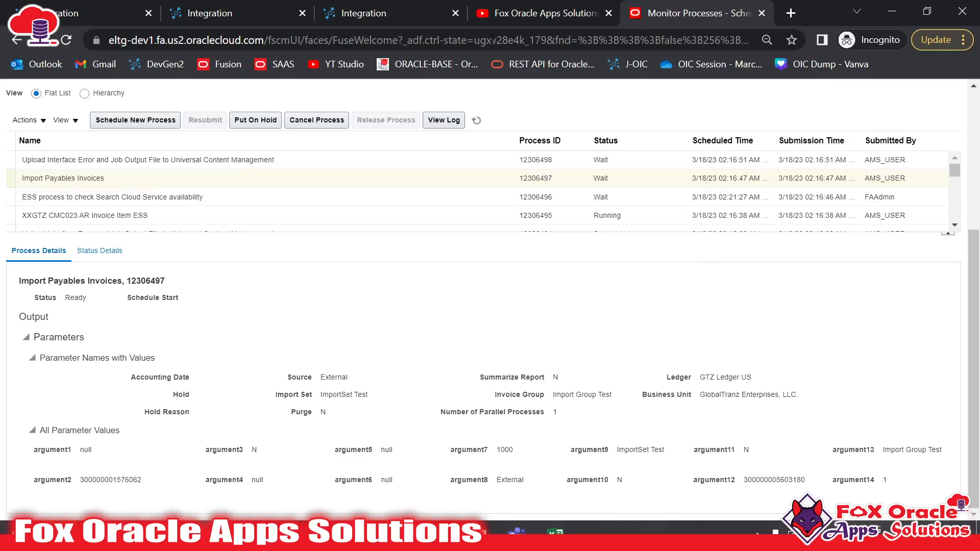
pyautogui.click(387, 5)
pyautogui.rightClick(875, 361)
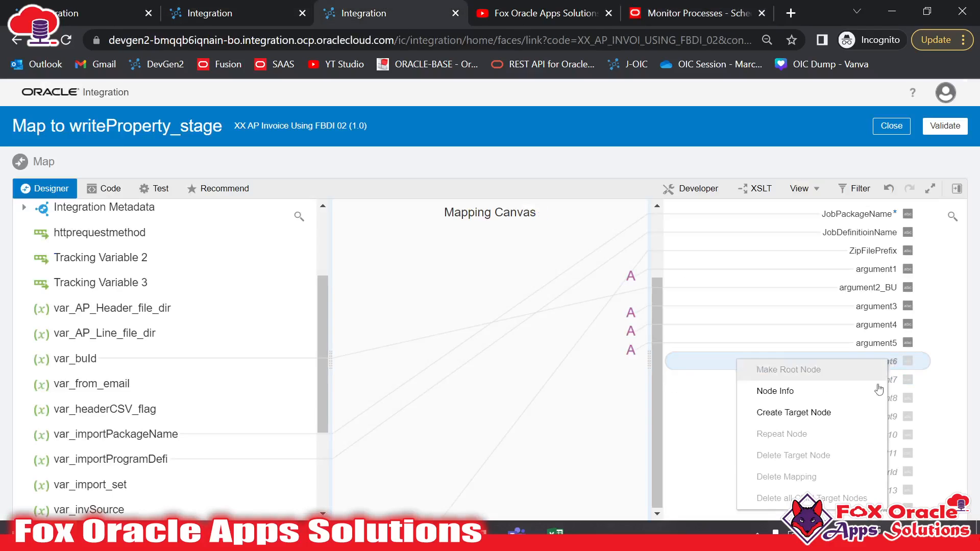
pyautogui.click(811, 411)
pyautogui.click(874, 454)
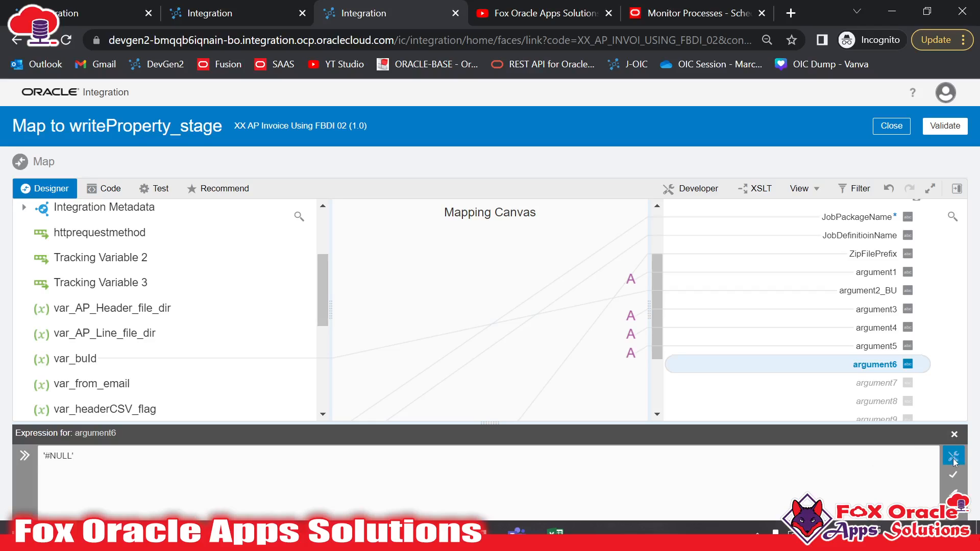
pyautogui.click(953, 474)
pyautogui.click(954, 435)
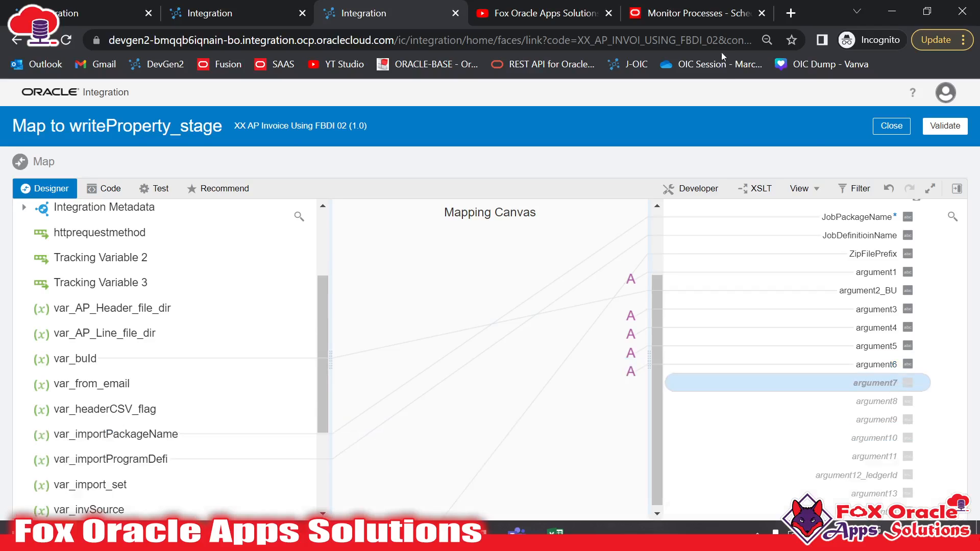
# Look up argument7 in the Import Payables Invoices process parameters, then create the argument7 target node with the expression '1000'
pyautogui.click(684, 13)
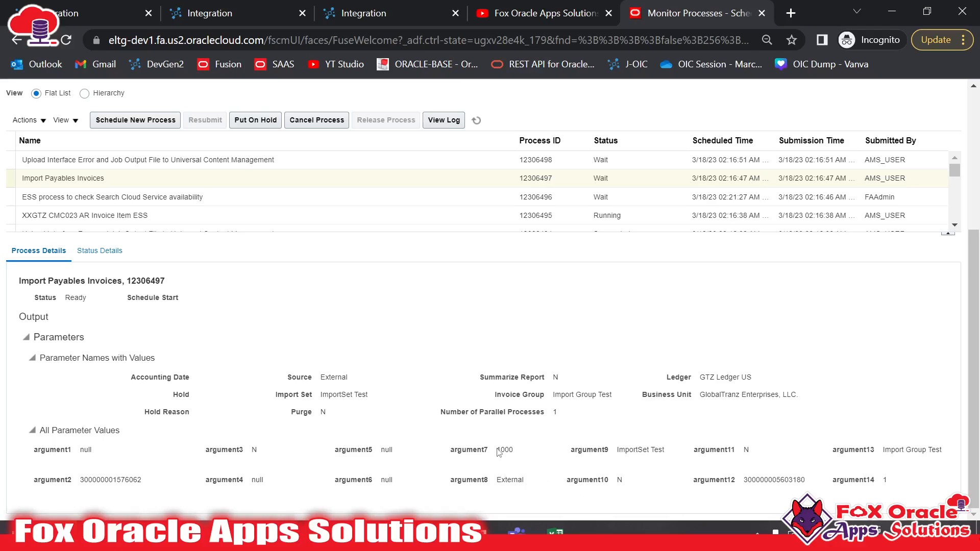
pyautogui.moveTo(497, 450); pyautogui.dragTo(512, 449)
pyautogui.click(370, 4)
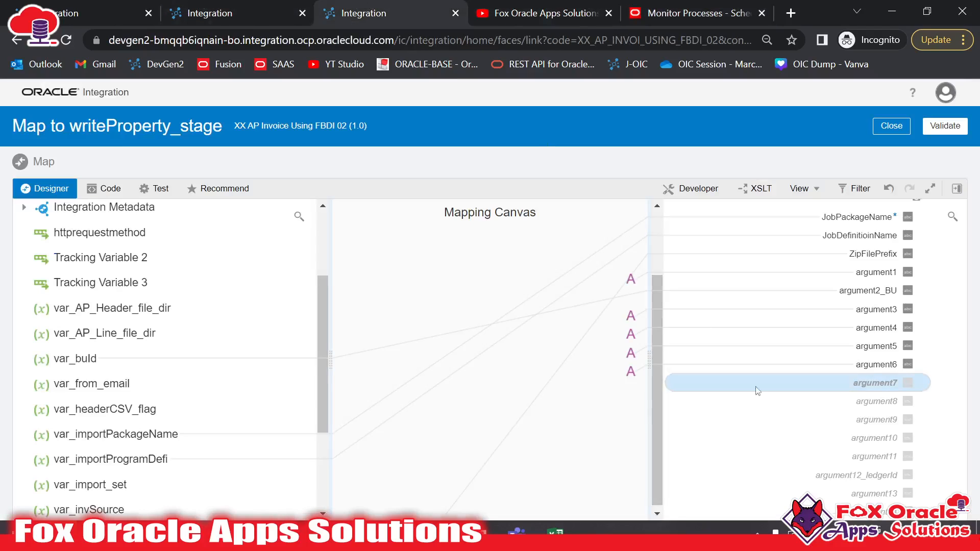
pyautogui.rightClick(887, 383)
pyautogui.click(821, 284)
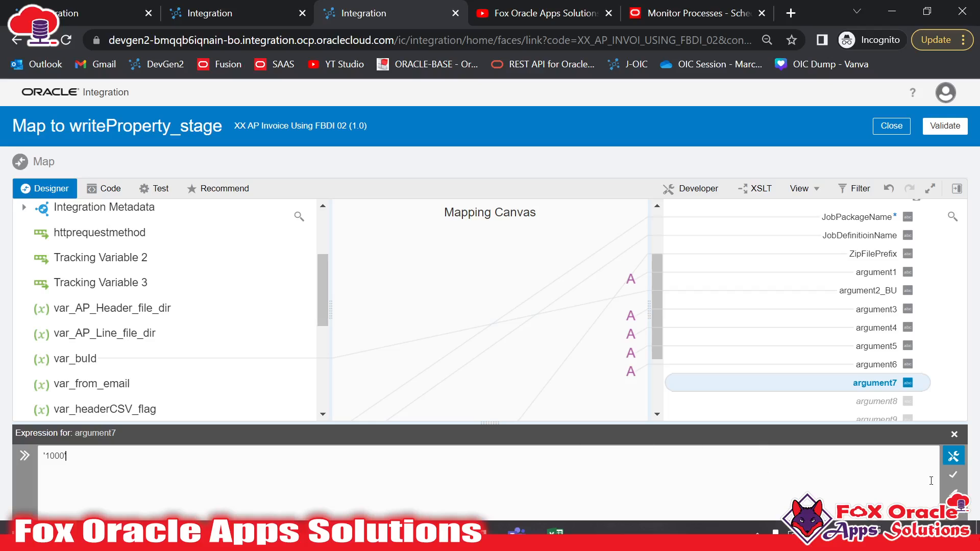
pyautogui.click(952, 475)
# Look up argument8 in the Import Payables Invoices process parameters, then map var_invSource to the argument8 target node
pyautogui.click(661, 11)
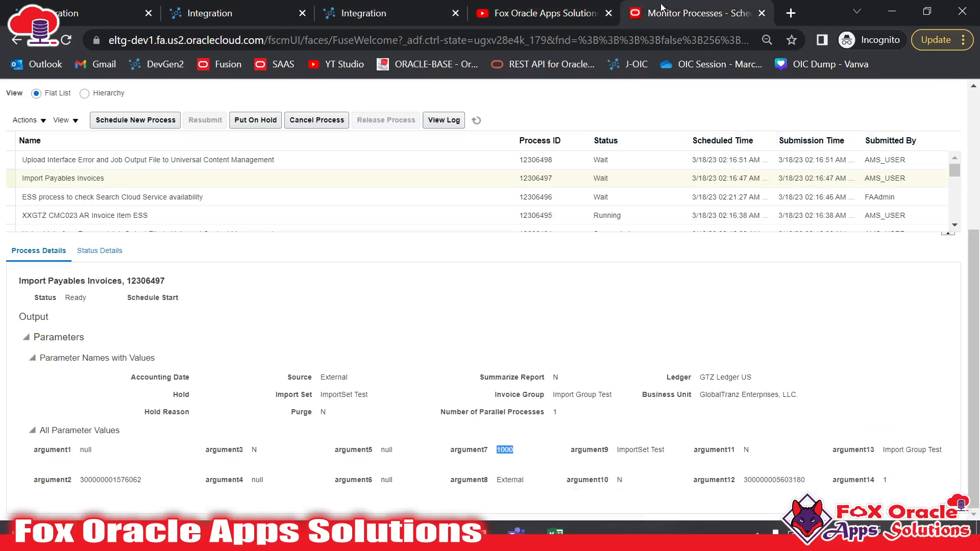
pyautogui.scroll(4, 356, 363)
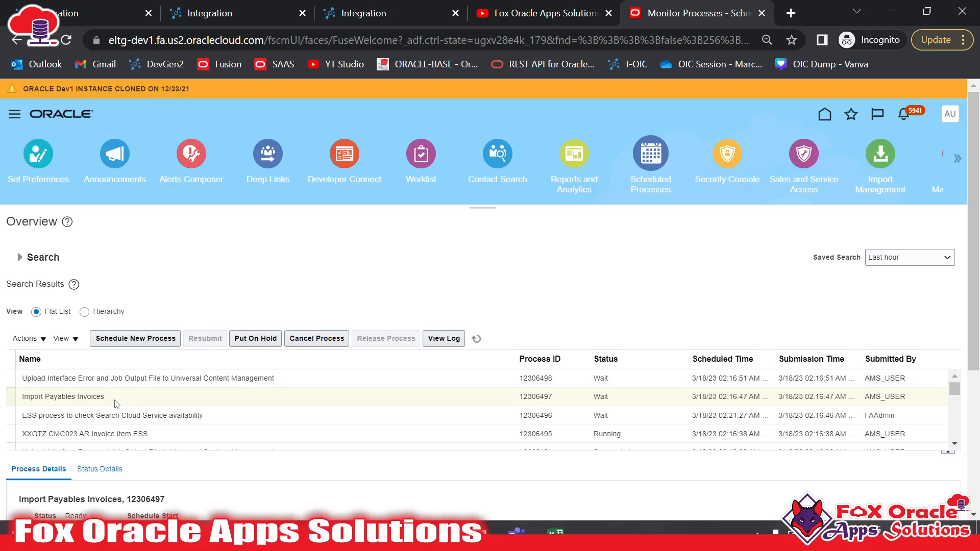
pyautogui.scroll(-4, 440, 263)
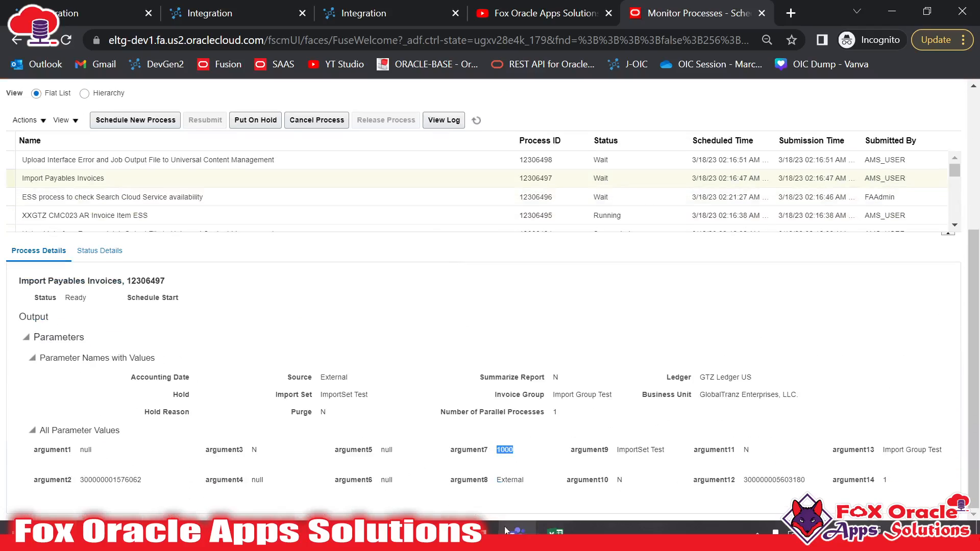
pyautogui.click(461, 484)
pyautogui.moveTo(497, 481)
pyautogui.mouseDown()
pyautogui.moveTo(544, 486)
pyautogui.moveTo(517, 482)
pyautogui.mouseUp()
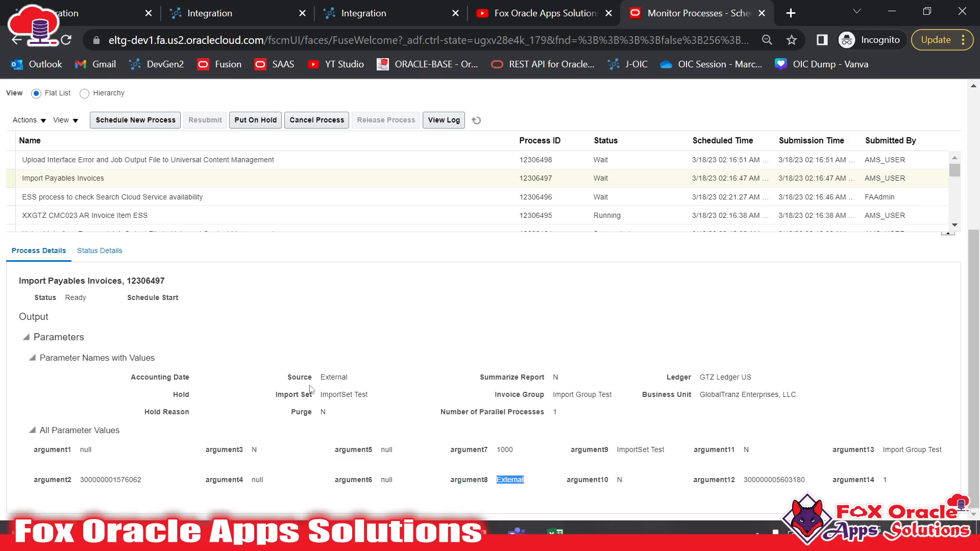
pyautogui.click(363, 13)
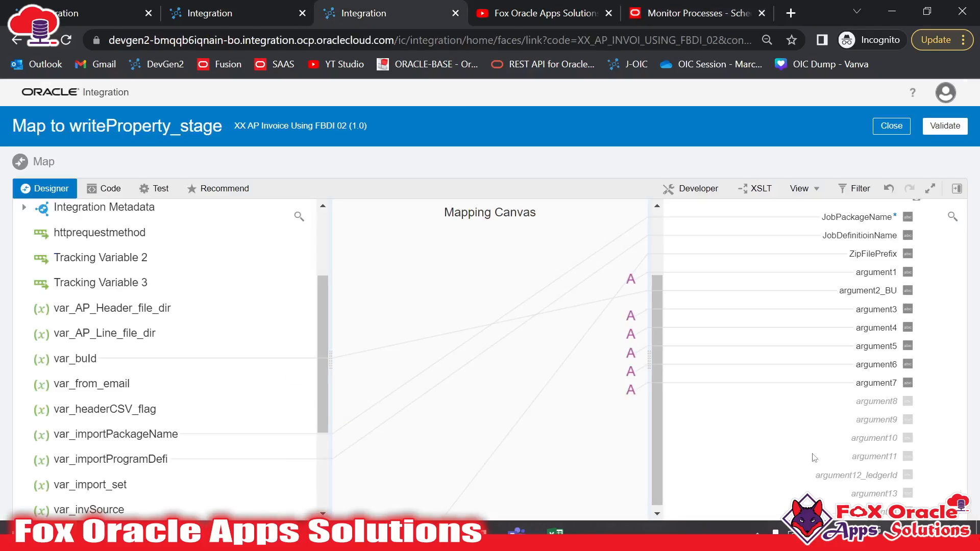
pyautogui.click(874, 398)
pyautogui.scroll(-3, 66, 408)
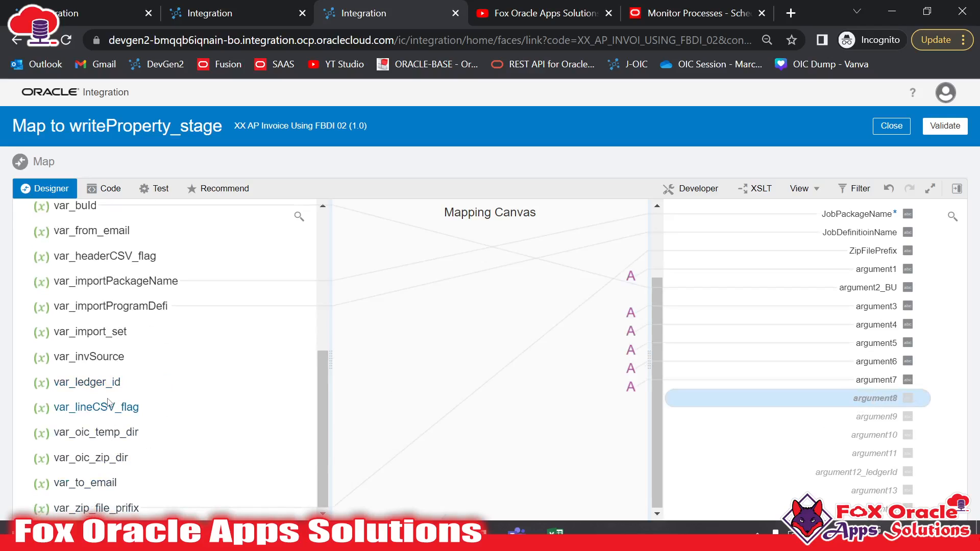
pyautogui.scroll(5, 108, 403)
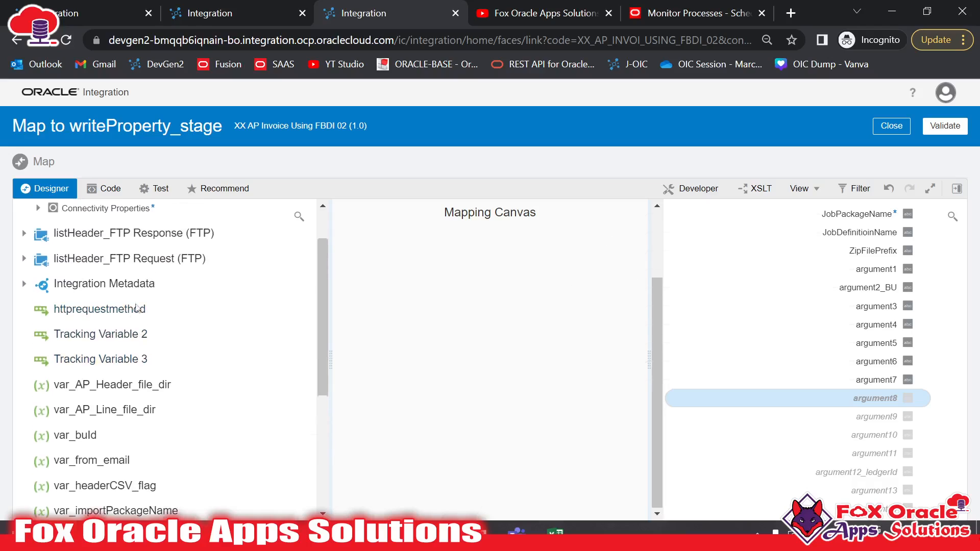
pyautogui.scroll(-5, 137, 306)
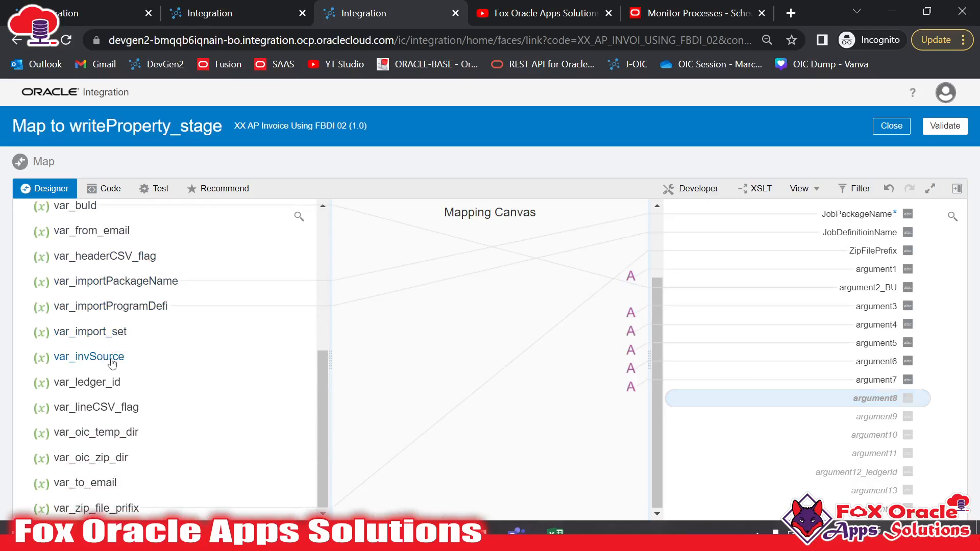
pyautogui.moveTo(112, 362); pyautogui.dragTo(824, 406)
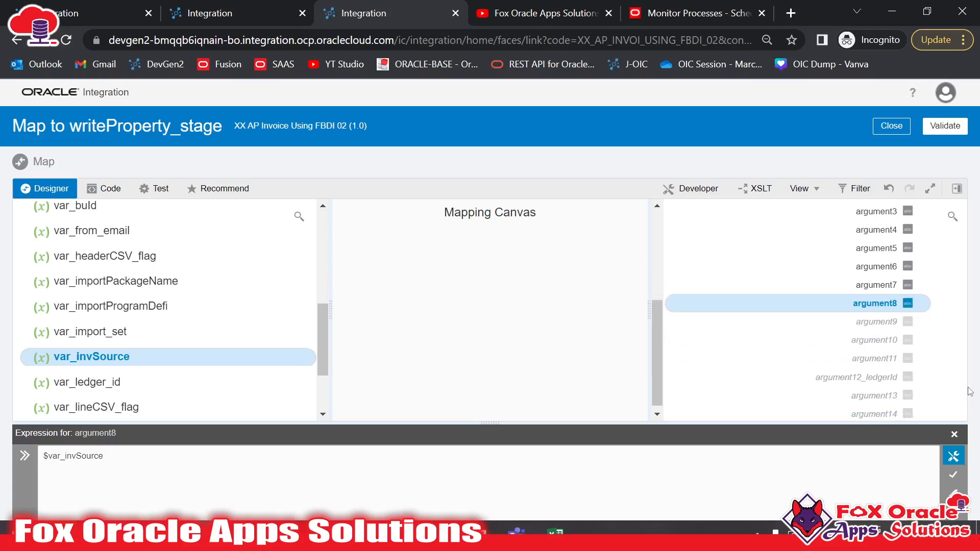
# Compare argument9 with the Import Set value in the Import Payables Invoices process parameters
pyautogui.click(697, 13)
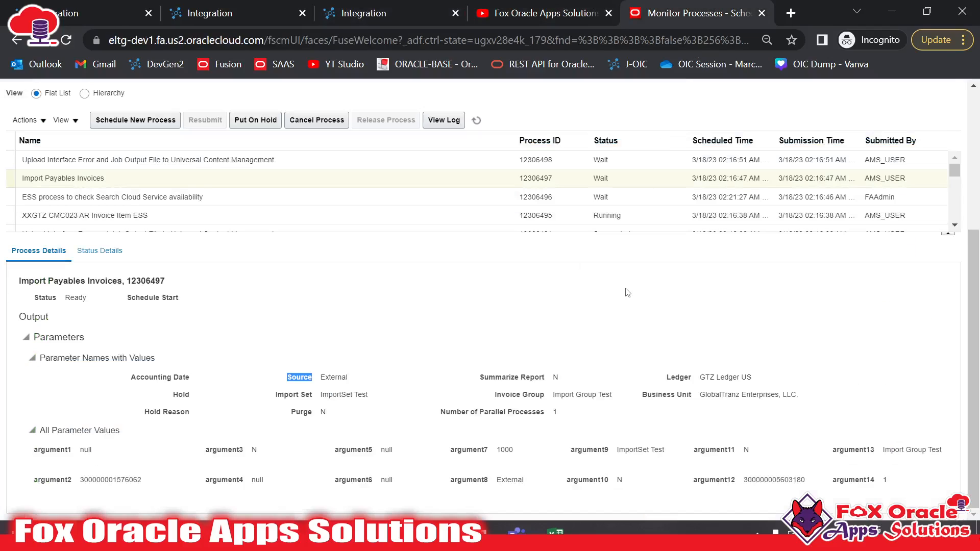
pyautogui.moveTo(617, 450); pyautogui.dragTo(668, 460)
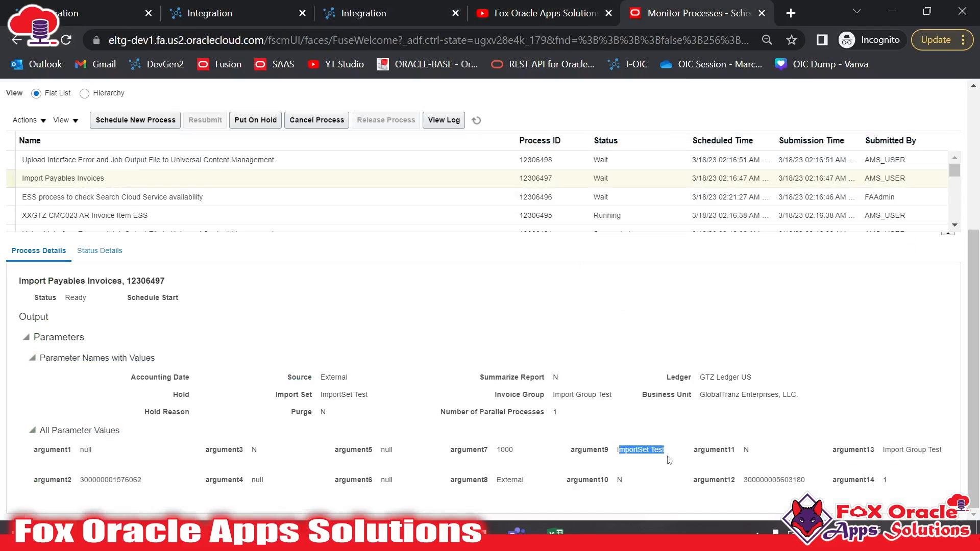
pyautogui.click(363, 9)
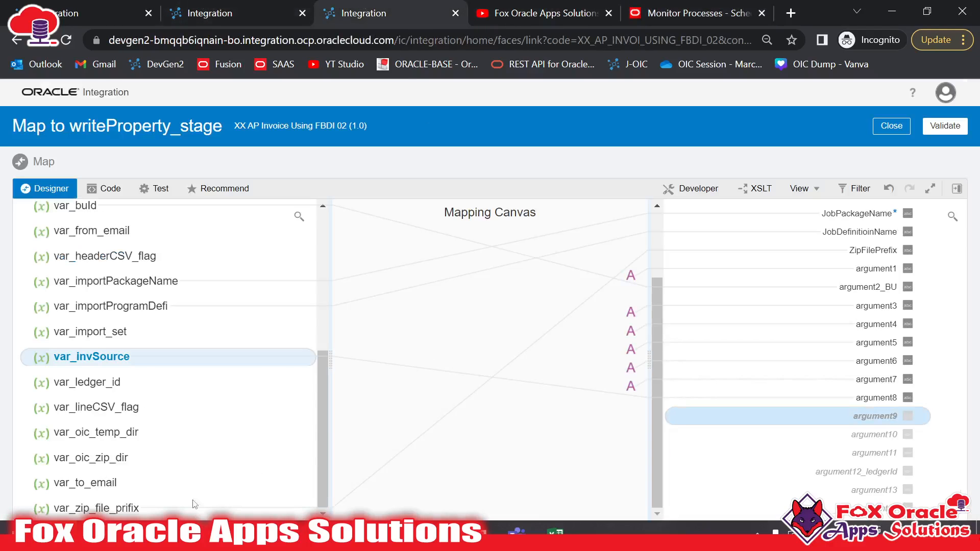
pyautogui.click(679, 12)
pyautogui.doubleClick(586, 450)
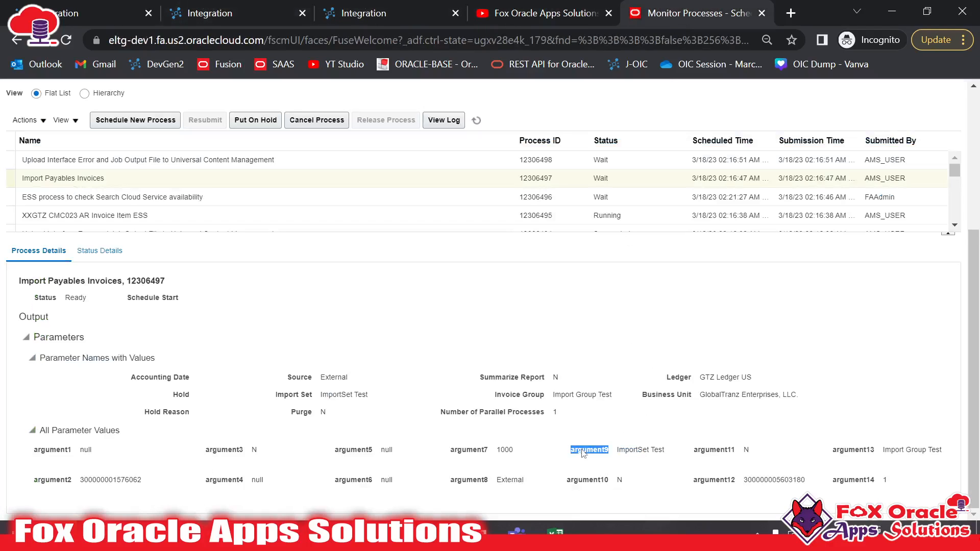
pyautogui.click(593, 453)
pyautogui.doubleClick(593, 453)
pyautogui.moveTo(617, 451); pyautogui.dragTo(654, 450)
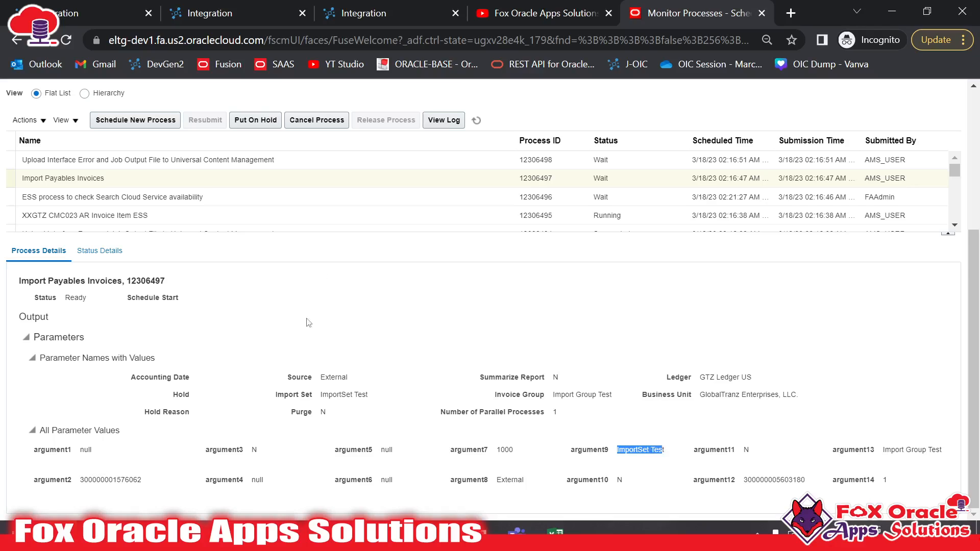
pyautogui.doubleClick(289, 395)
pyautogui.doubleClick(286, 395)
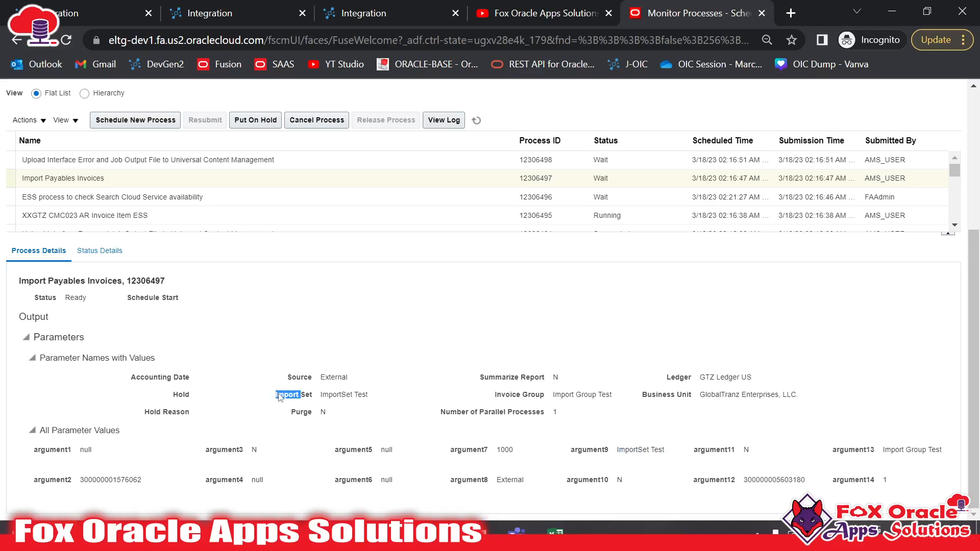
pyautogui.click(321, 400)
pyautogui.moveTo(323, 396); pyautogui.dragTo(360, 394)
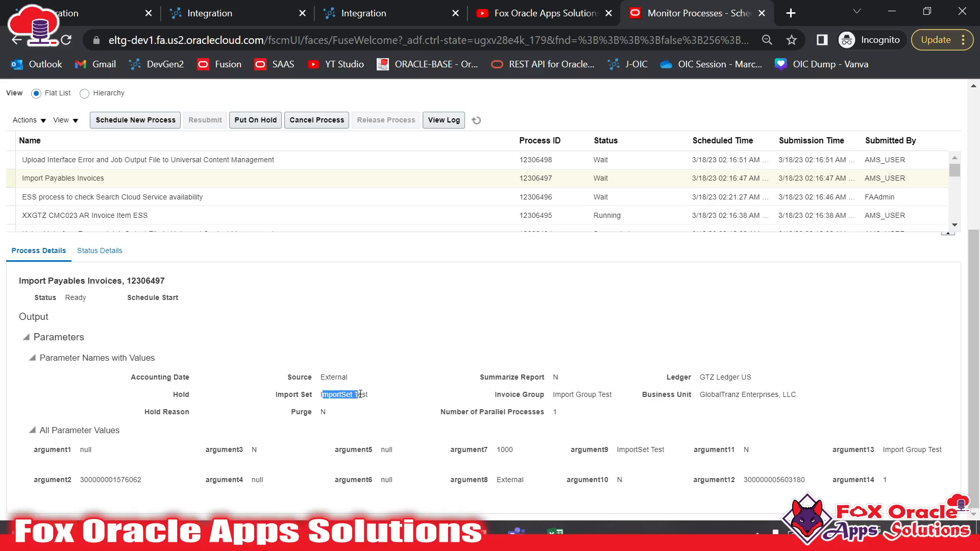
pyautogui.click(288, 396)
# Compare the Invoice Group parameter with argument13 in the Import Payables Invoices process details
pyautogui.moveTo(495, 396); pyautogui.dragTo(610, 395)
pyautogui.click(556, 395)
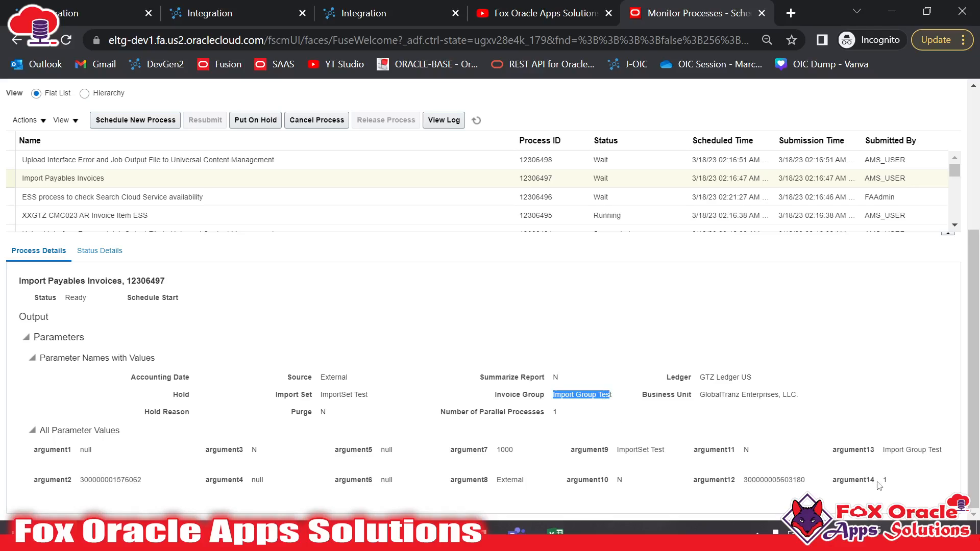
pyautogui.moveTo(885, 452); pyautogui.dragTo(935, 449)
pyautogui.click(867, 453)
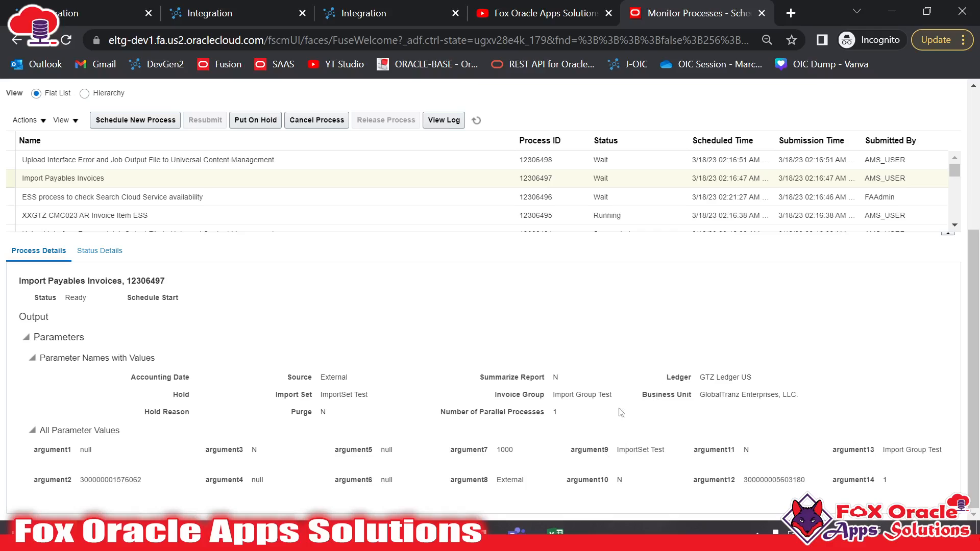
# Recheck argument9 in the process parameters, then map var_import_set to the argument9 target node
pyautogui.click(400, 5)
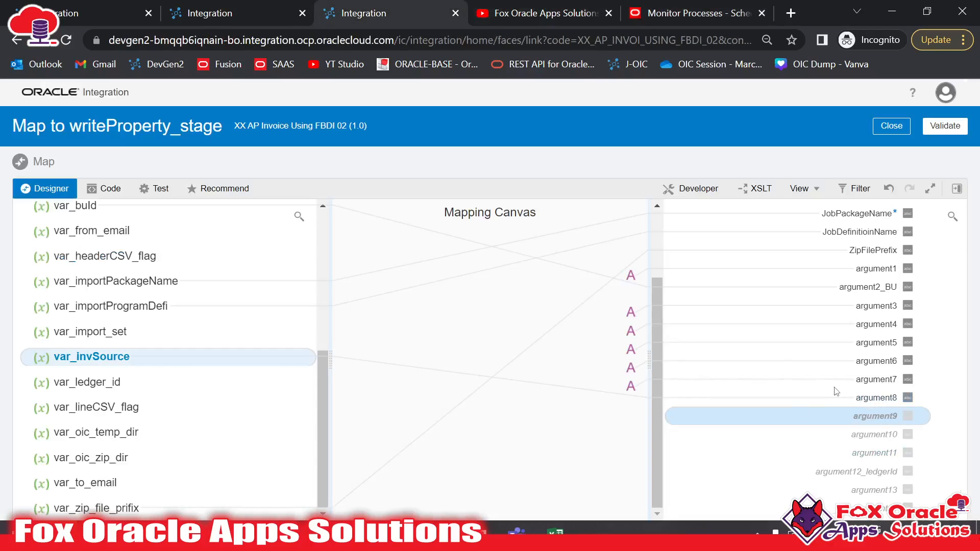
pyautogui.click(634, 6)
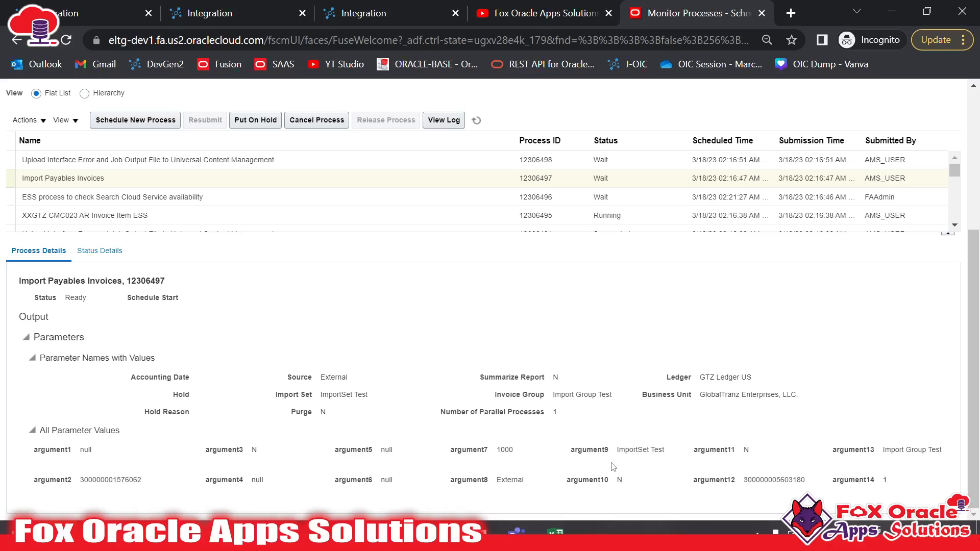
pyautogui.click(358, 12)
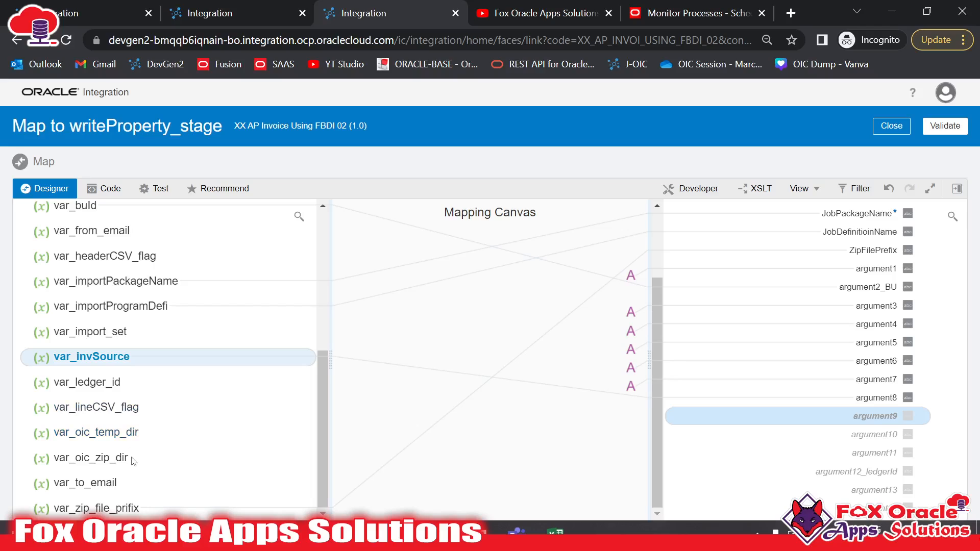
pyautogui.scroll(2, 106, 367)
pyautogui.moveTo(93, 416); pyautogui.dragTo(830, 416)
pyautogui.scroll(-2, 885, 379)
pyautogui.click(892, 336)
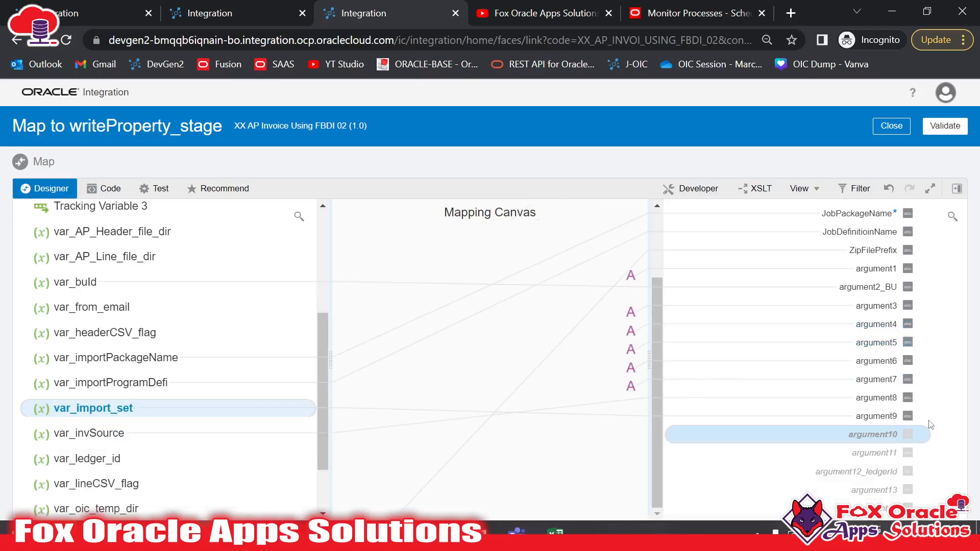
# Check argument10 in the Import Payables Invoices process parameters, then create the argument10 target node with the expression 'N'
pyautogui.click(702, 5)
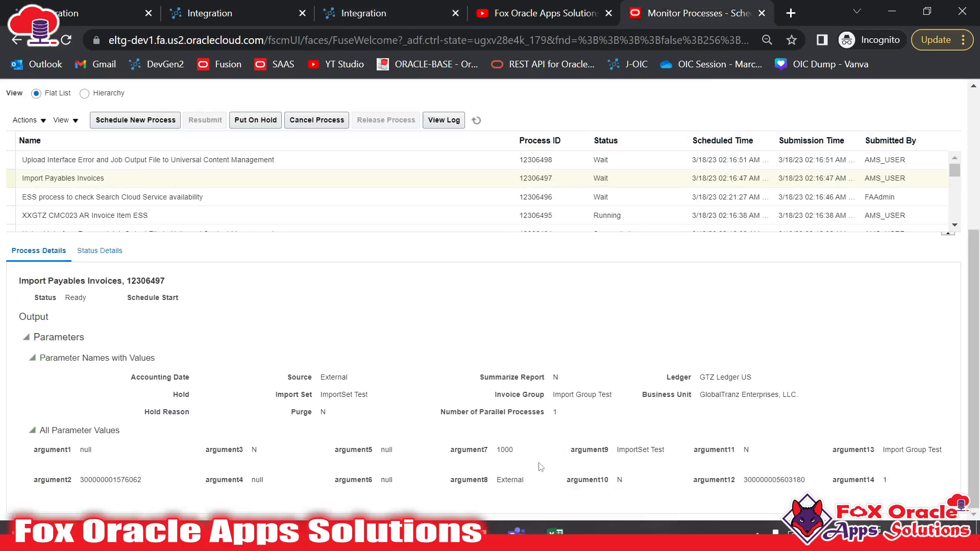
pyautogui.click(357, 13)
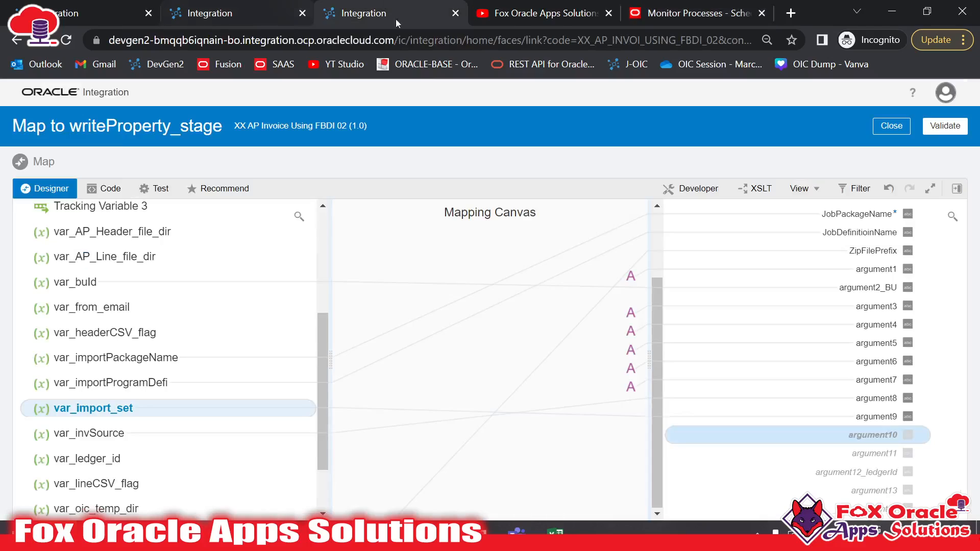
pyautogui.rightClick(886, 437)
pyautogui.click(811, 337)
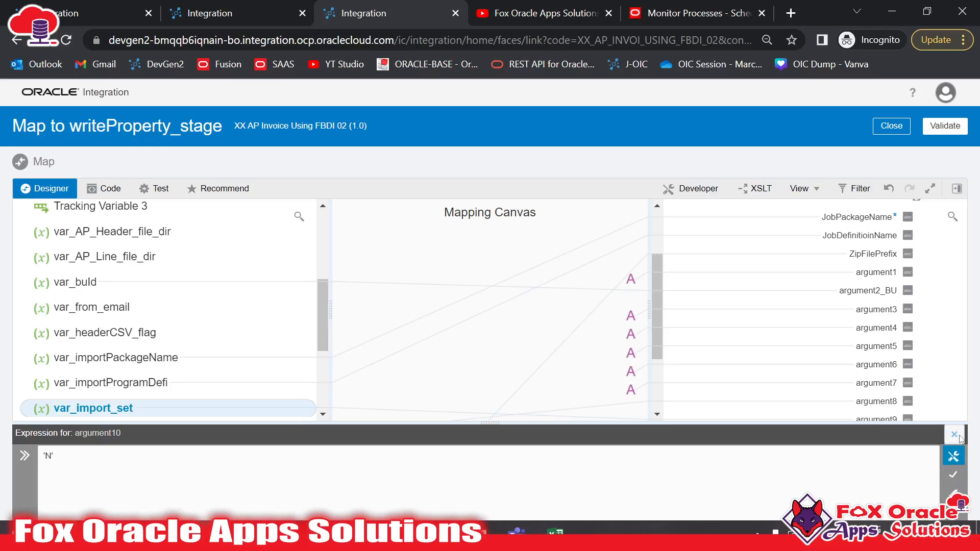
pyautogui.click(952, 475)
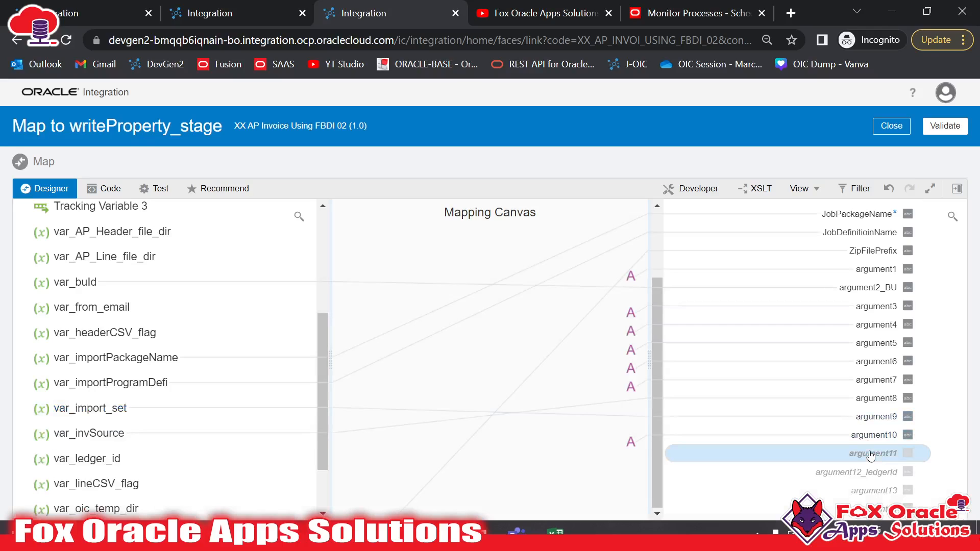
# Check argument11 in the Import Payables Invoices process parameters, then create the argument11 target node with the expression 'N'
pyautogui.click(697, 13)
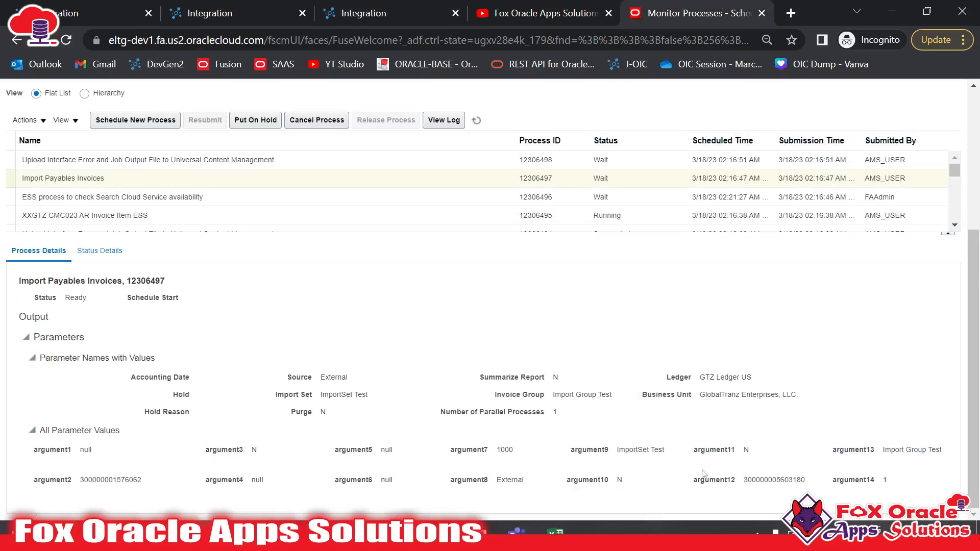
pyautogui.click(521, 4)
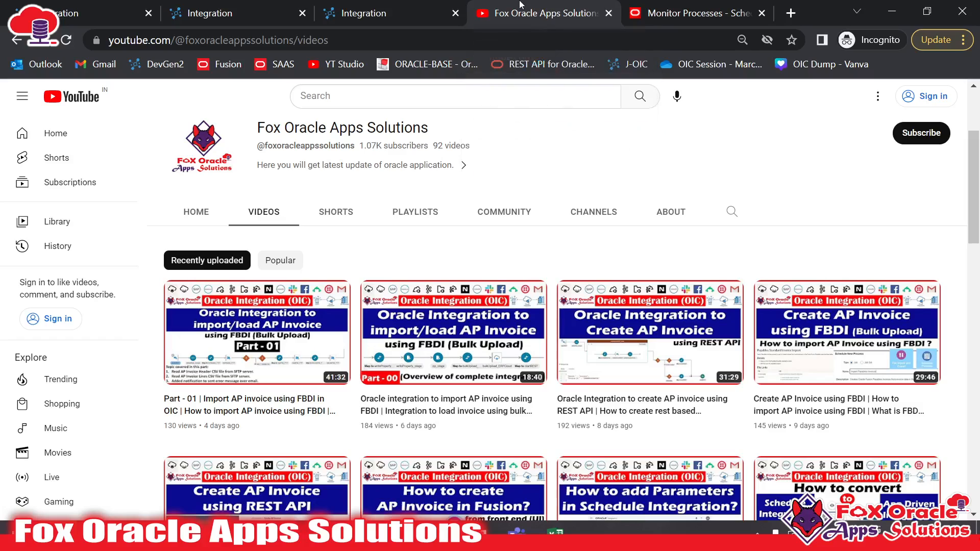
pyautogui.click(359, 11)
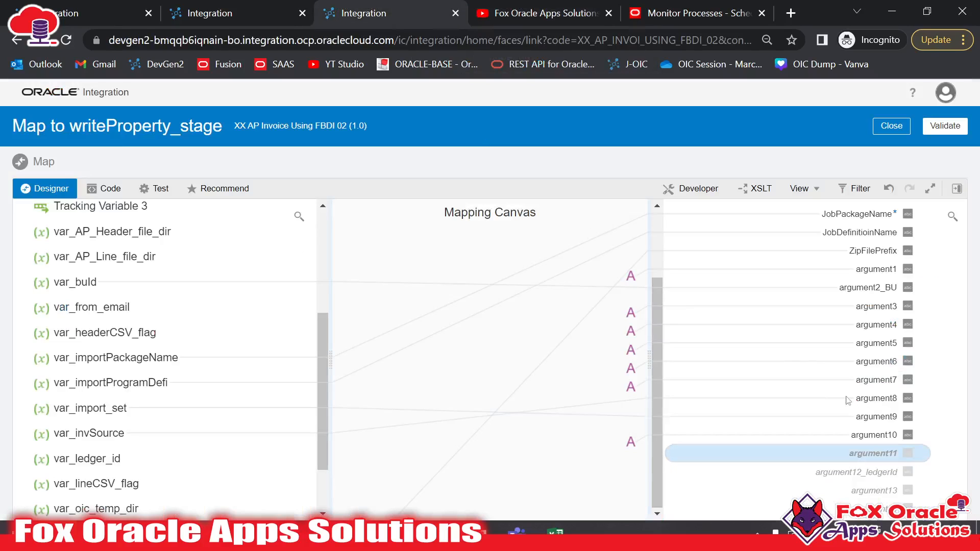
pyautogui.rightClick(859, 453)
pyautogui.click(817, 352)
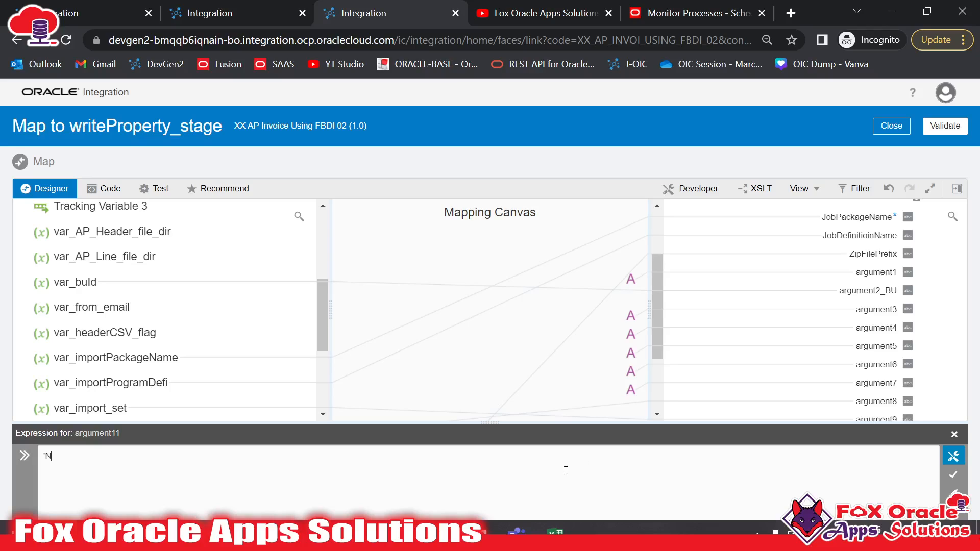
pyautogui.click(953, 435)
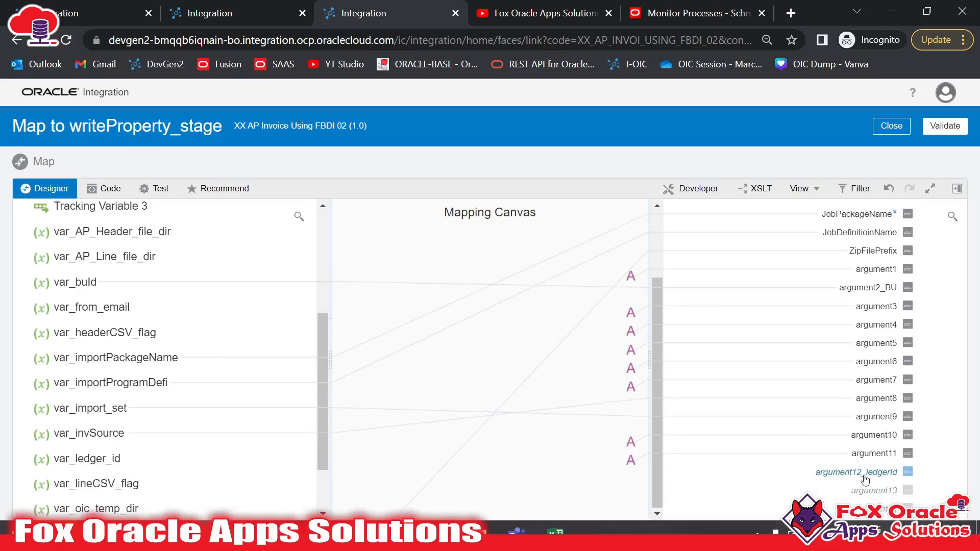
# Try to map var_ledger_id to the argument12_ledgerId target node
pyautogui.click(864, 479)
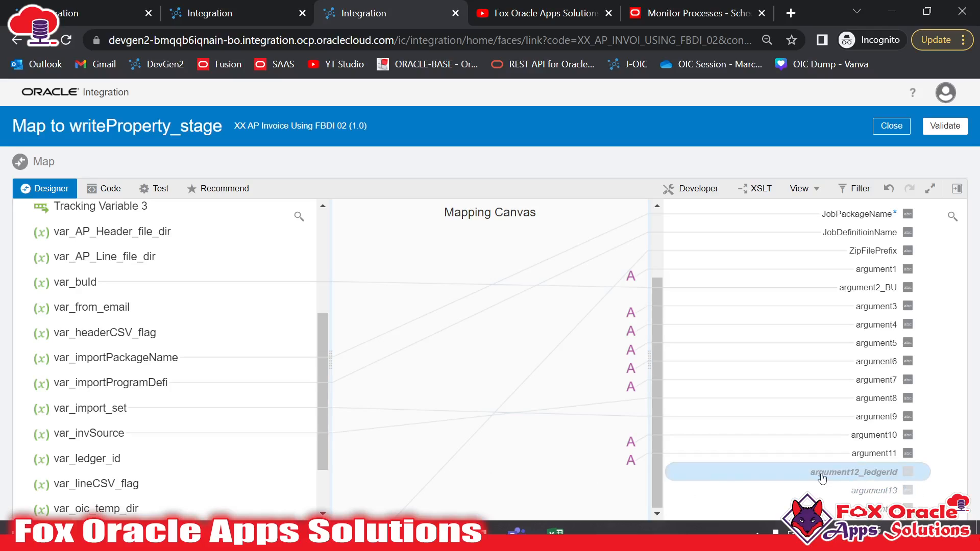
pyautogui.scroll(-3, 87, 400)
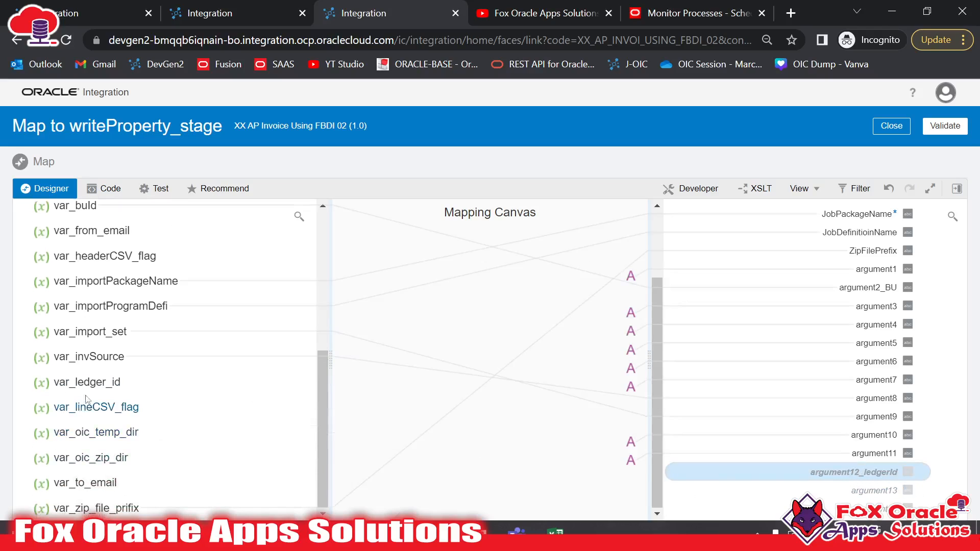
pyautogui.moveTo(100, 392); pyautogui.dragTo(867, 472)
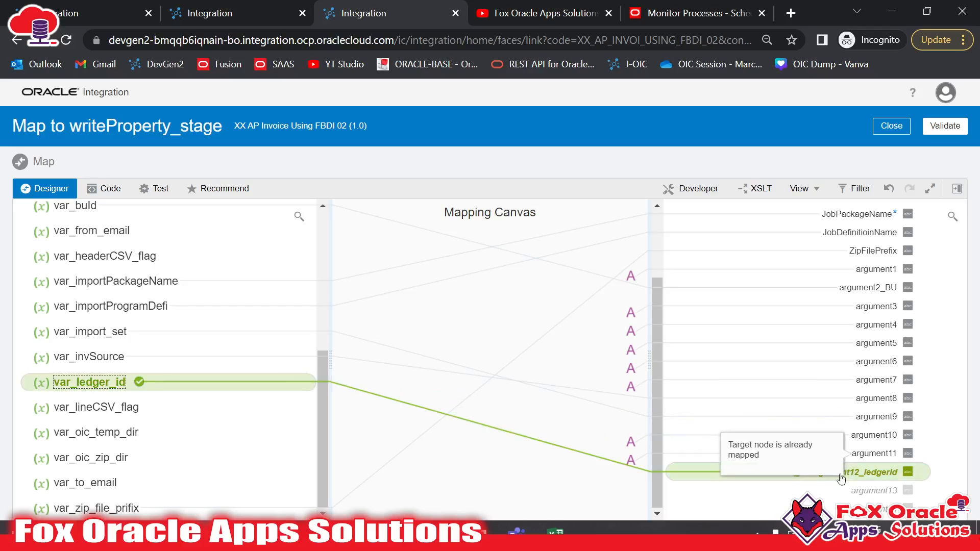
pyautogui.click(886, 490)
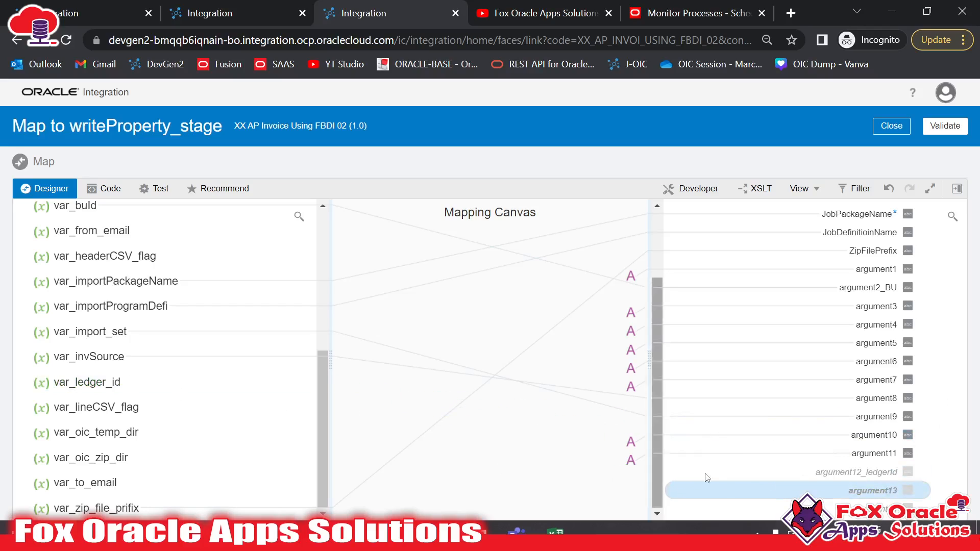
# Map var_ledger_id to argument12_ledgerId and, using argument13 in the Import Payables Invoices parameters as reference, var_import_set to argument13
pyautogui.click(760, 472)
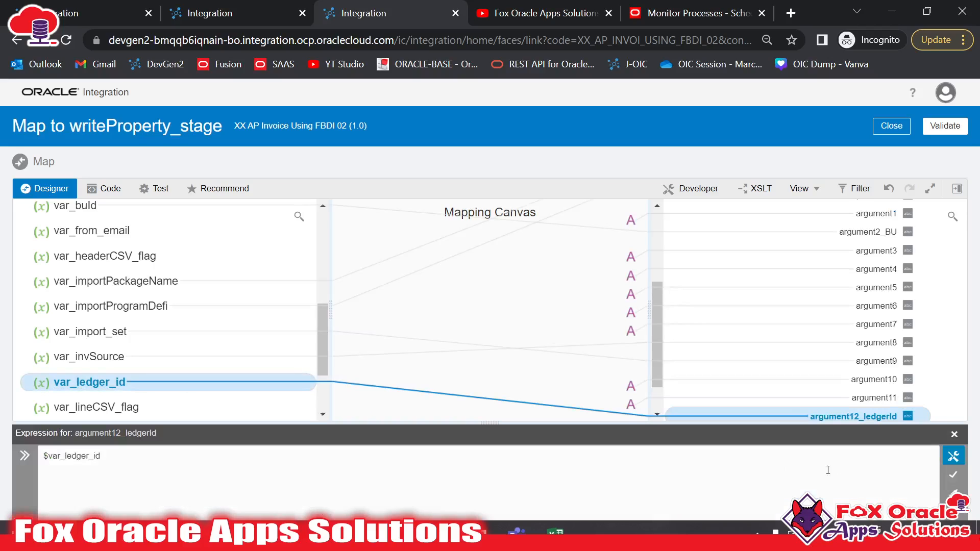
pyautogui.click(954, 434)
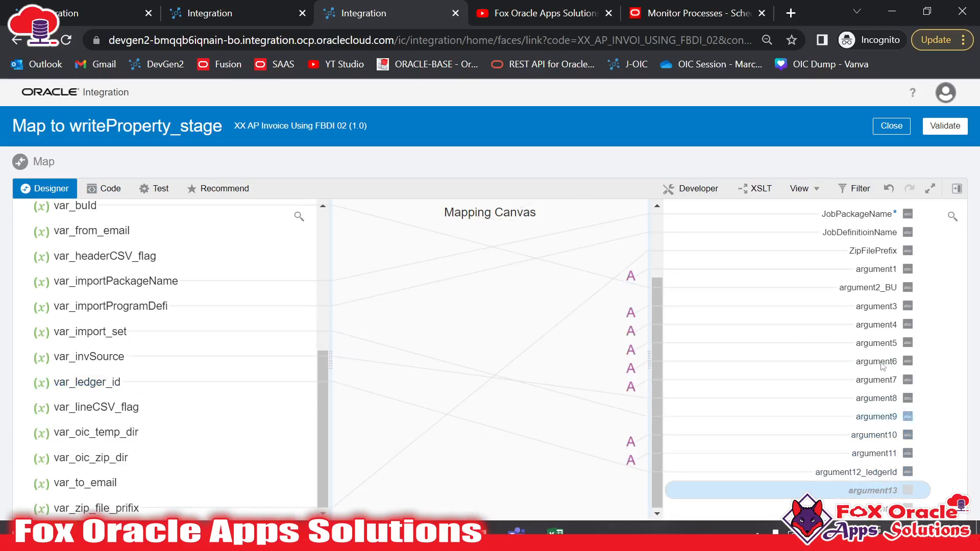
pyautogui.click(718, 5)
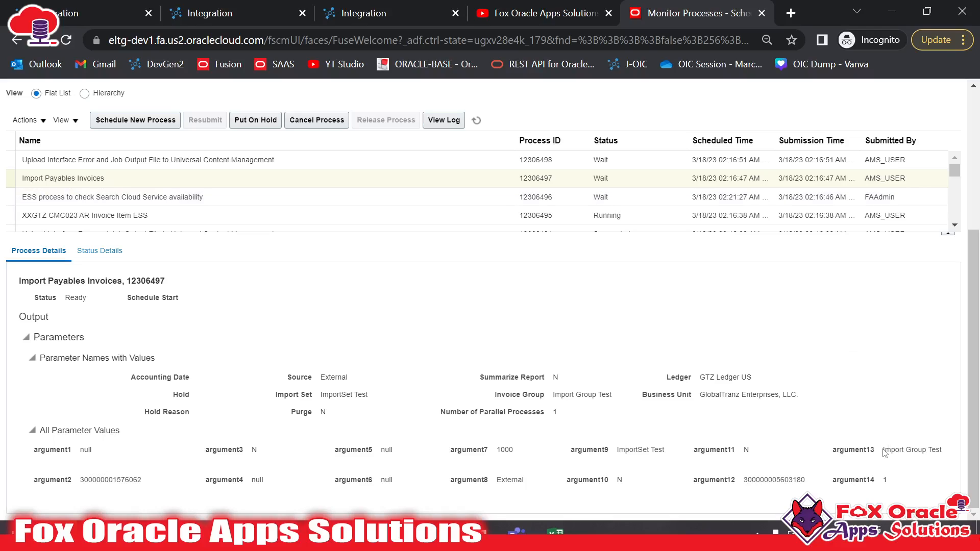
pyautogui.moveTo(884, 453); pyautogui.dragTo(938, 448)
pyautogui.click(572, 11)
pyautogui.click(401, 5)
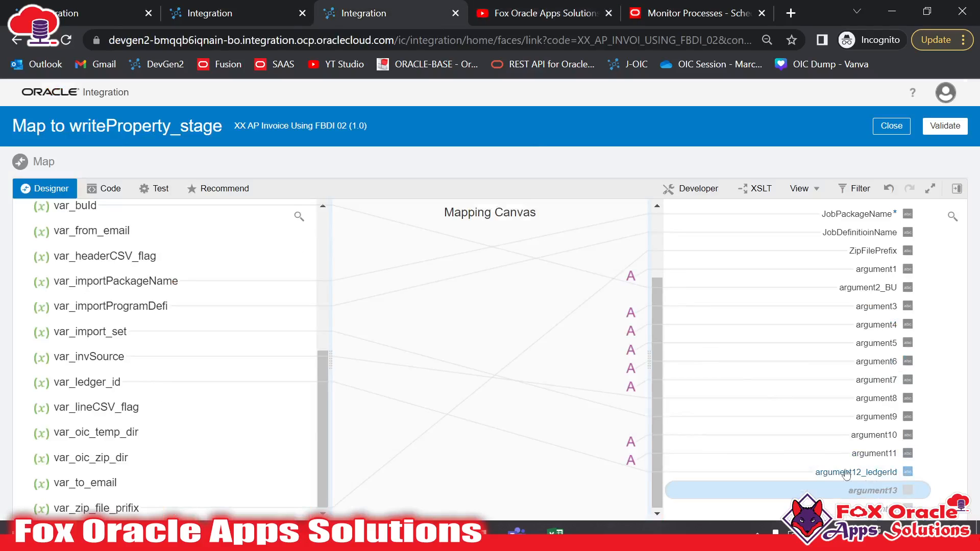
pyautogui.moveTo(125, 338); pyautogui.dragTo(765, 489)
pyautogui.click(954, 434)
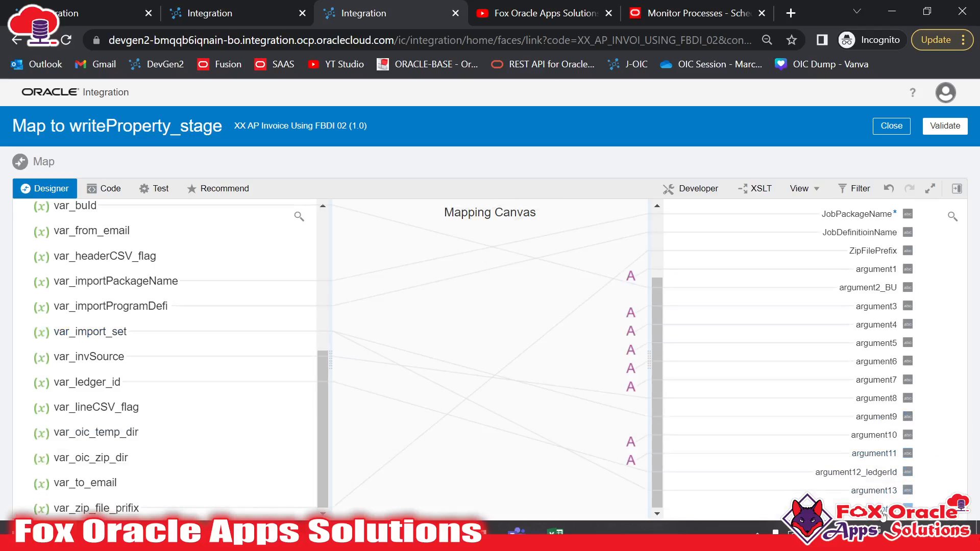
# Create the argument14 target node with the expression '1'
pyautogui.rightClick(879, 499)
pyautogui.click(765, 390)
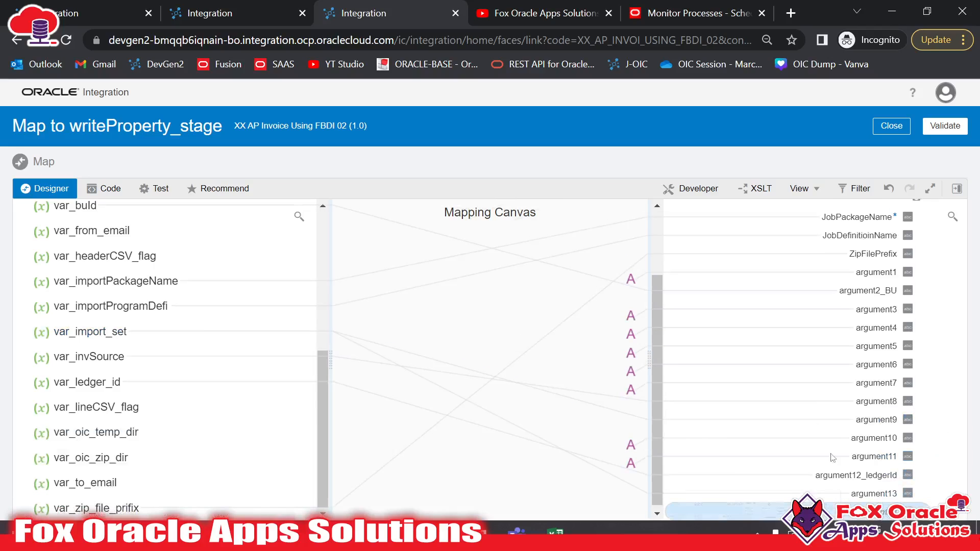
pyautogui.rightClick(871, 517)
pyautogui.click(776, 414)
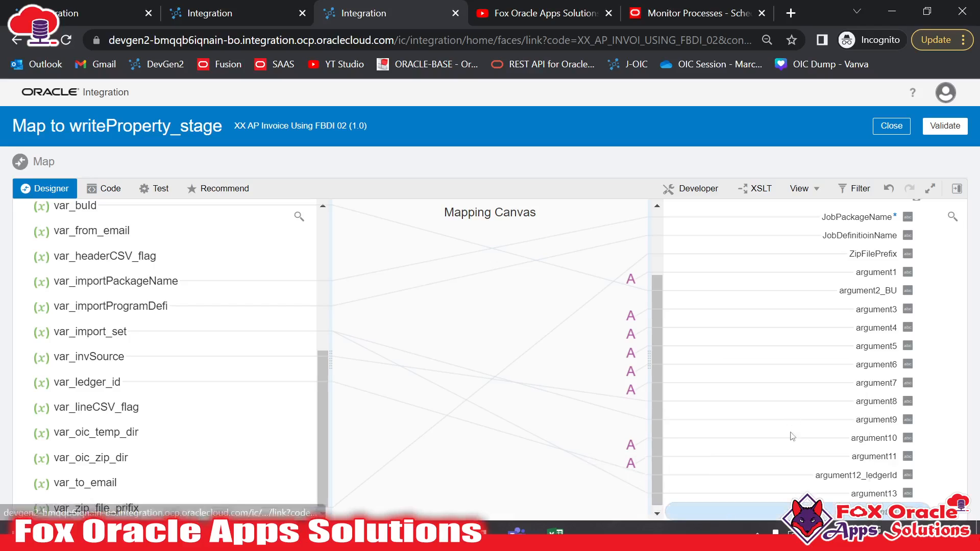
pyautogui.write("'1")
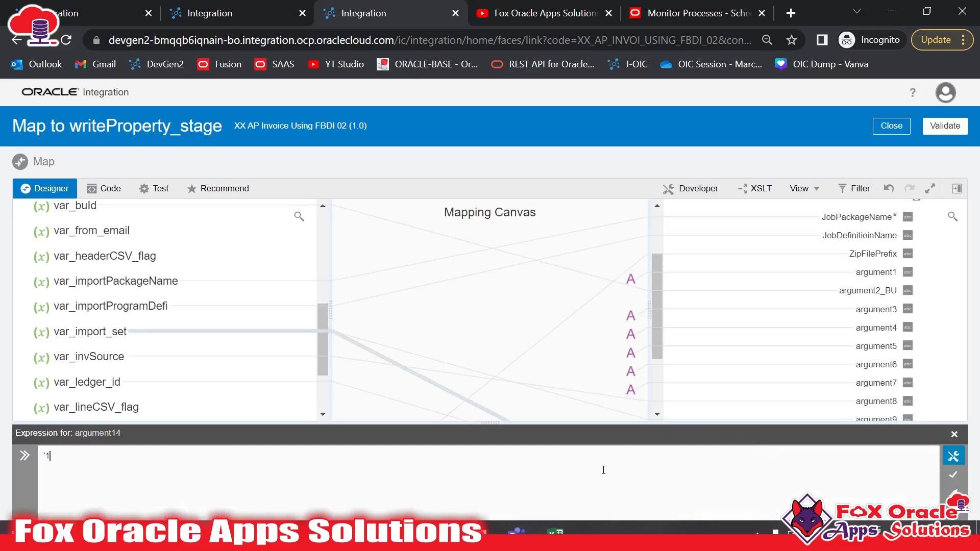
pyautogui.write("'")
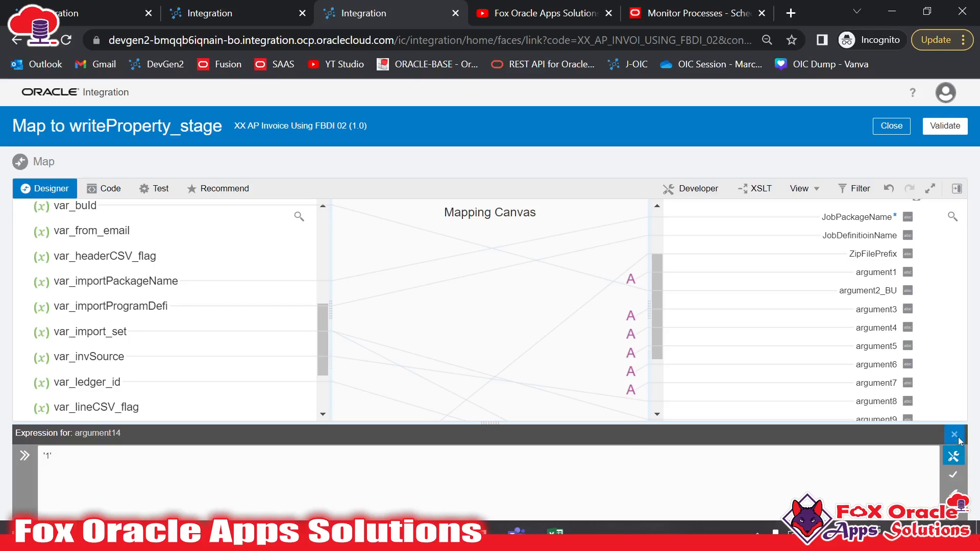
pyautogui.click(954, 435)
# Validate the writeProperty_stage mapping and close it to return to the integration flow
pyautogui.scroll(3, 892, 274)
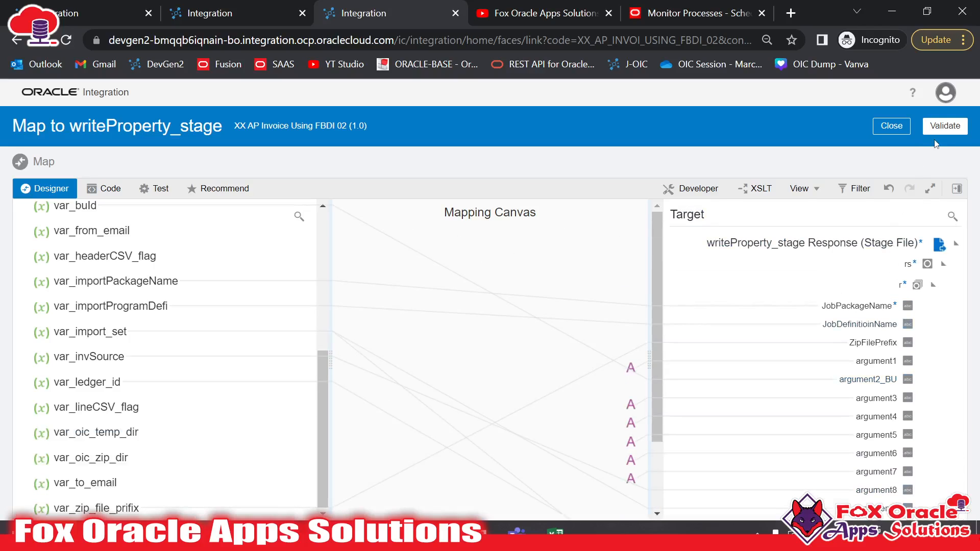
pyautogui.click(941, 127)
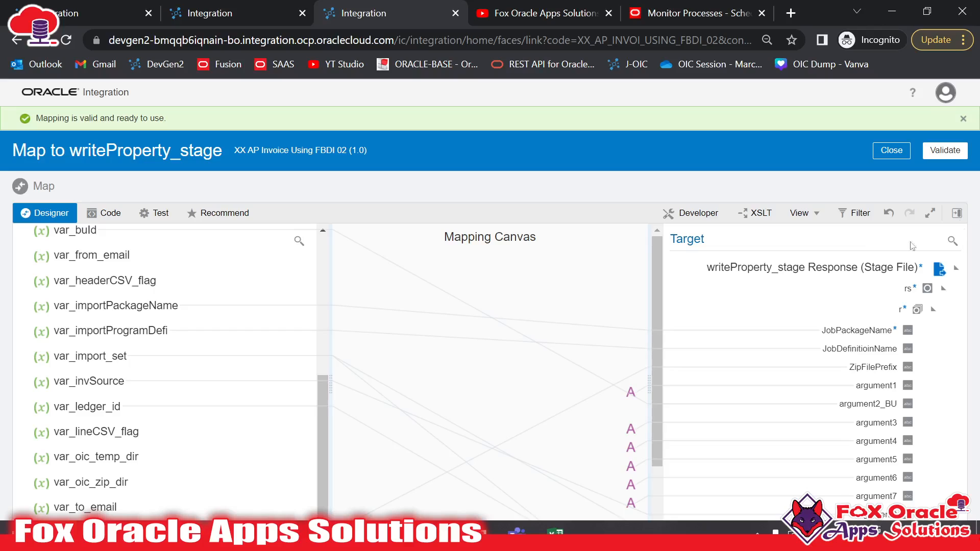
pyautogui.click(894, 152)
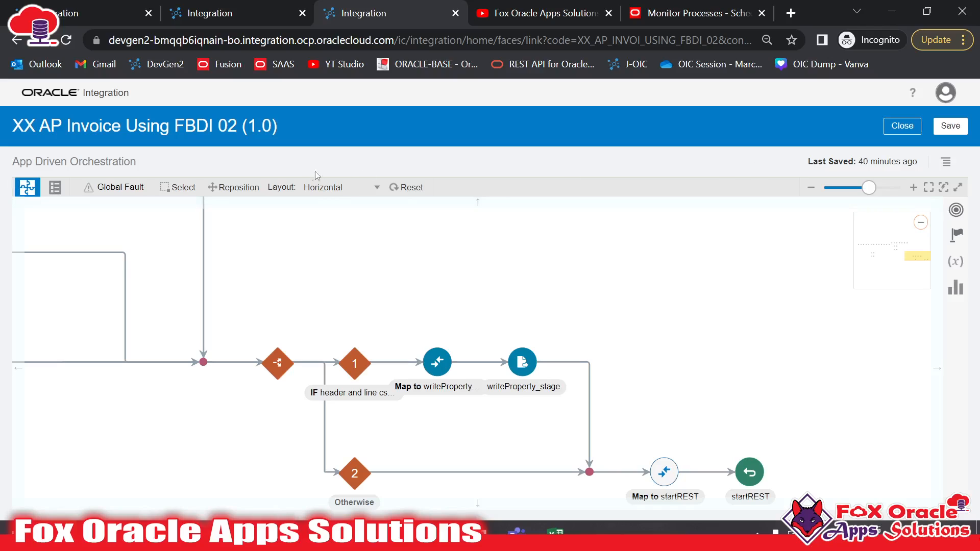
# Review the integration flow from startREST through the header and line file branches to writeProperty_stage and back to the header actions
pyautogui.click(406, 187)
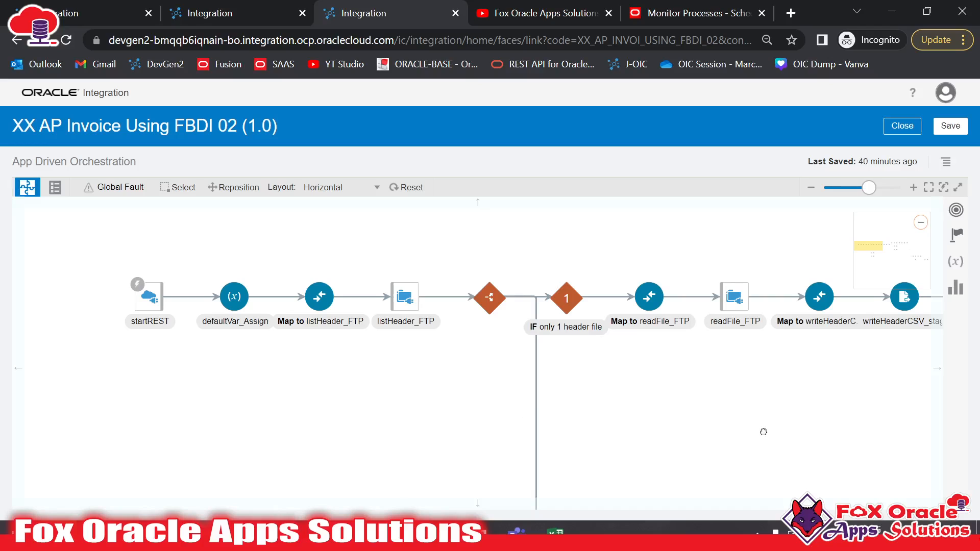
pyautogui.moveTo(763, 432); pyautogui.dragTo(387, 366)
pyautogui.moveTo(623, 352); pyautogui.dragTo(535, 418)
pyautogui.moveTo(796, 348); pyautogui.dragTo(326, 350)
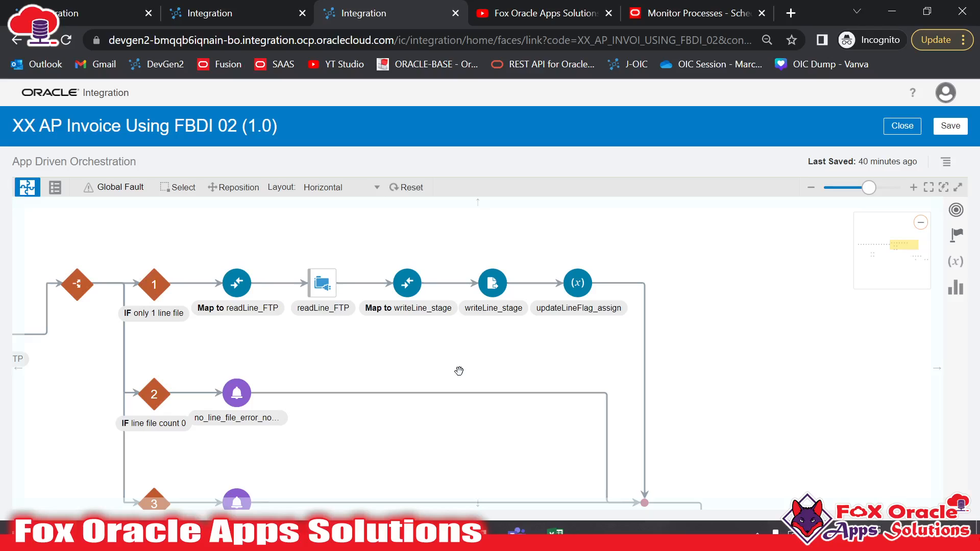
pyautogui.moveTo(568, 379); pyautogui.dragTo(173, 281)
pyautogui.moveTo(511, 258); pyautogui.dragTo(401, 246)
pyautogui.moveTo(510, 375); pyautogui.dragTo(586, 373)
pyautogui.scroll(-4, 464, 260)
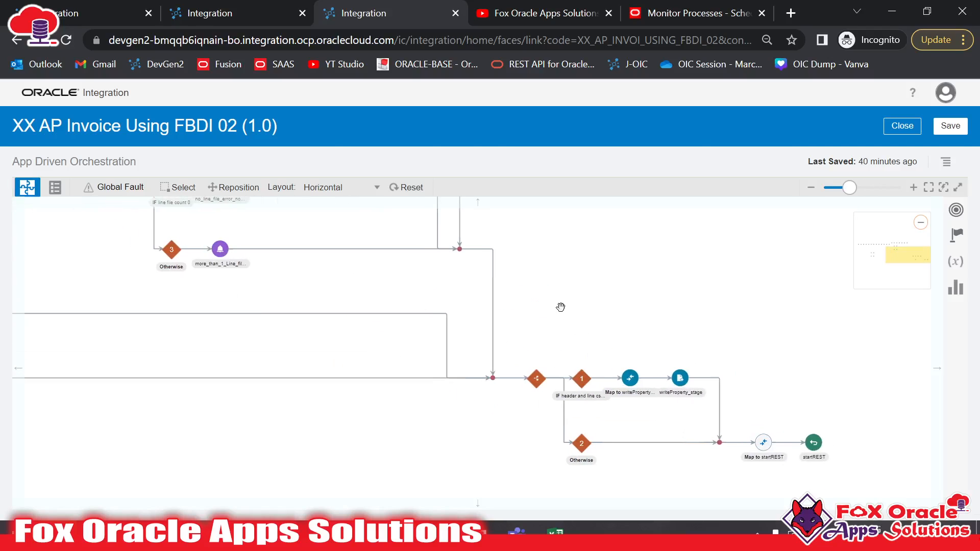
pyautogui.scroll(5, 583, 308)
pyautogui.moveTo(658, 326); pyautogui.dragTo(591, 291)
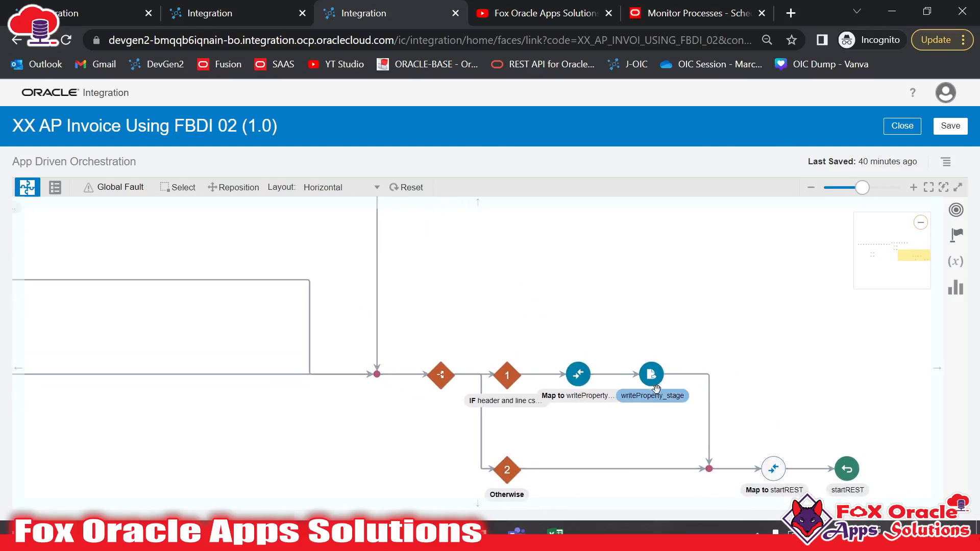
pyautogui.moveTo(479, 295); pyautogui.dragTo(778, 400)
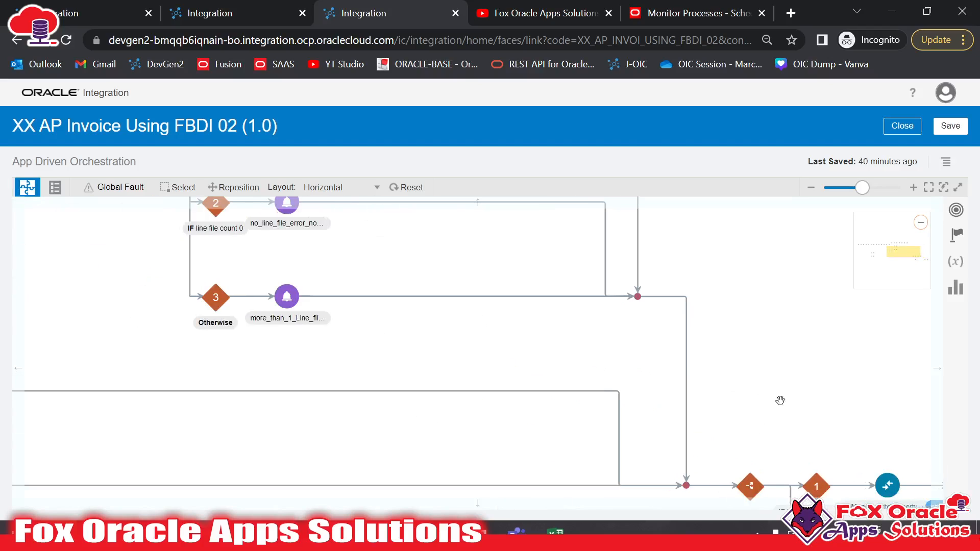
pyautogui.moveTo(484, 326); pyautogui.dragTo(753, 404)
pyautogui.moveTo(381, 363); pyautogui.dragTo(653, 457)
pyautogui.moveTo(446, 378); pyautogui.dragTo(477, 381)
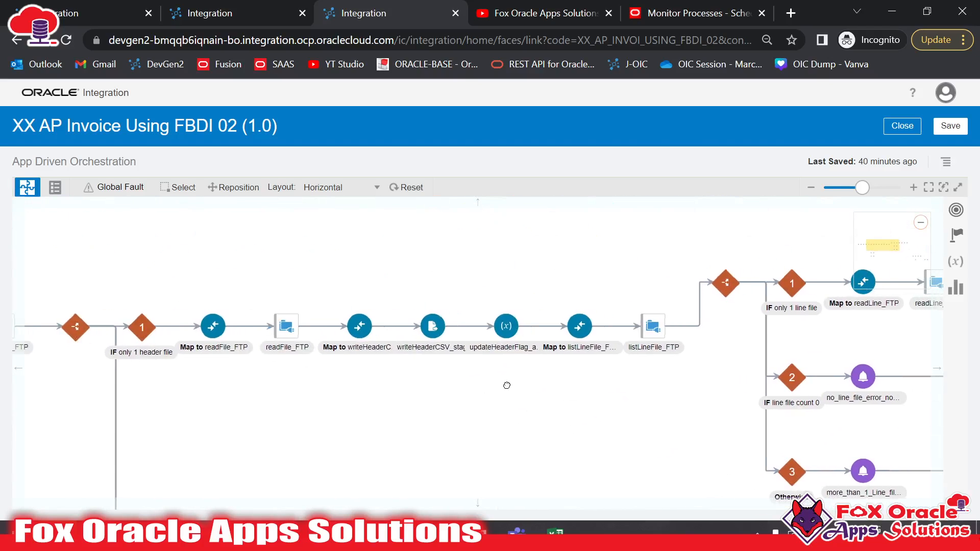
# In the Map to writeHeaderCSV_stage mapping, map the repeating r element of readFile_FTP Response to the target r element
pyautogui.click(357, 326)
pyautogui.click(376, 314)
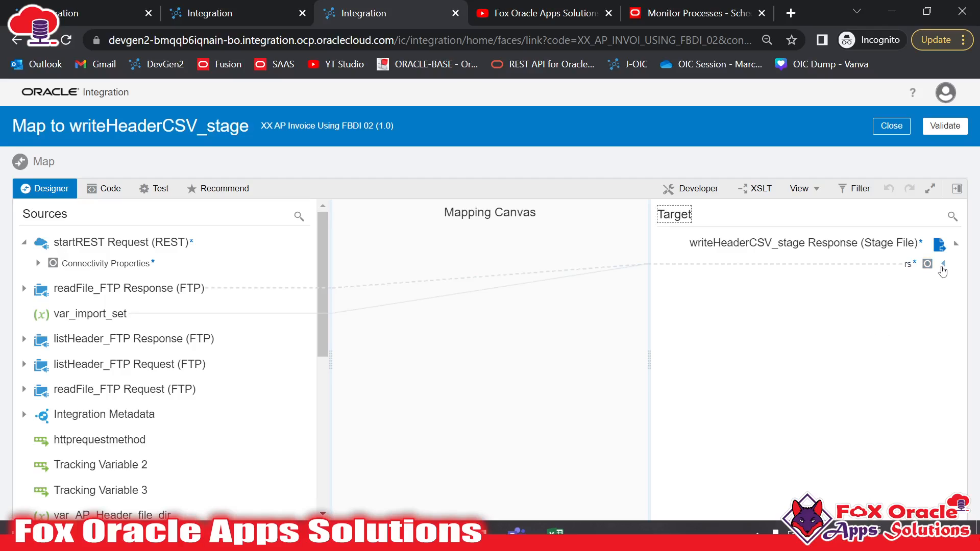
pyautogui.click(943, 264)
pyautogui.click(934, 285)
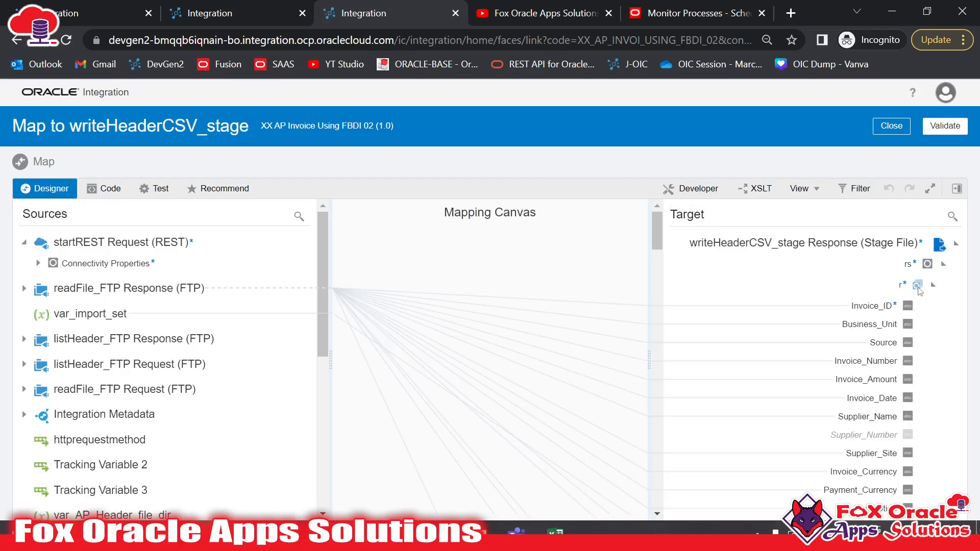
pyautogui.click(23, 288)
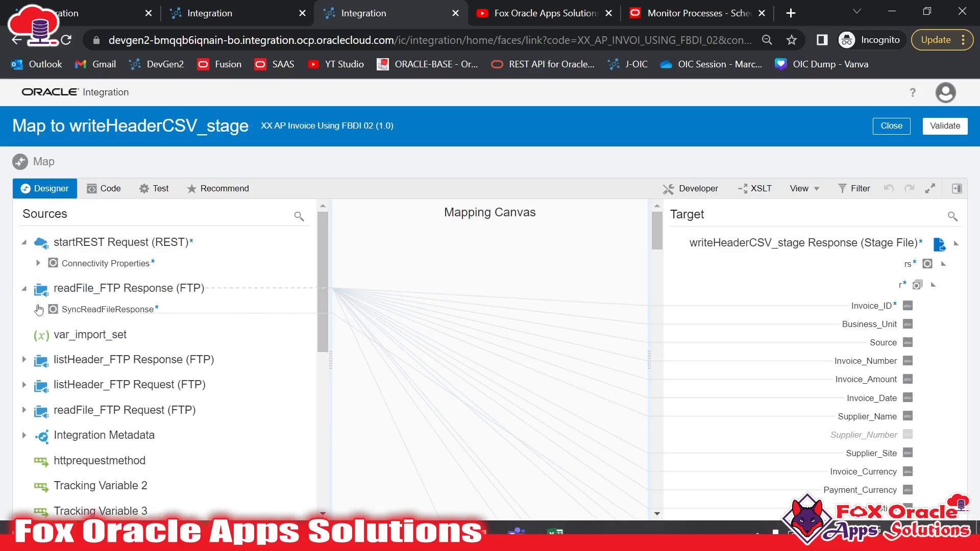
pyautogui.click(38, 309)
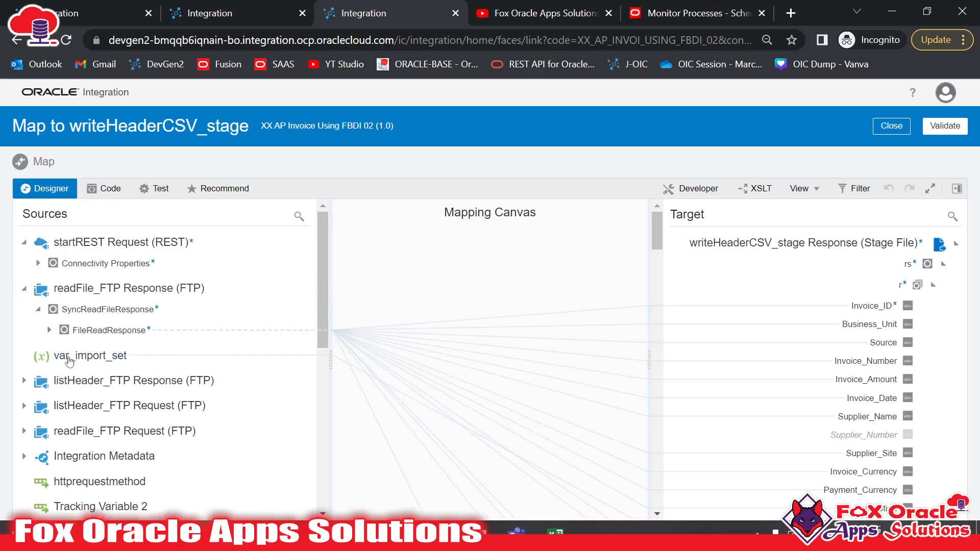
pyautogui.click(49, 330)
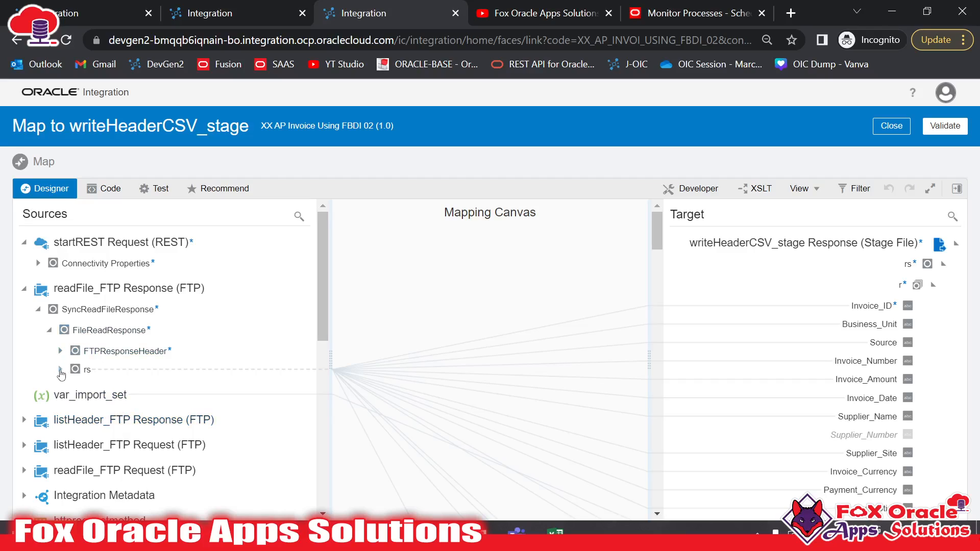
pyautogui.click(60, 369)
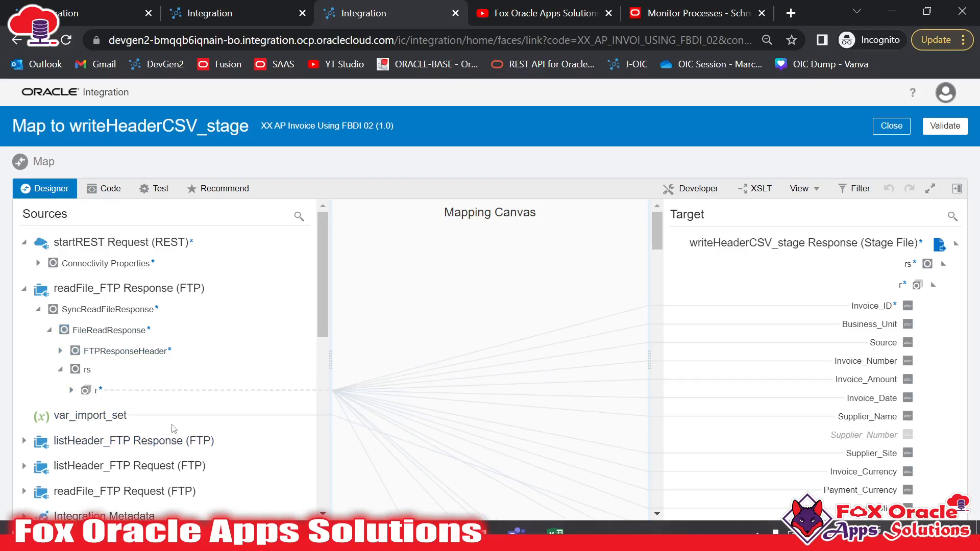
pyautogui.scroll(-1, 207, 433)
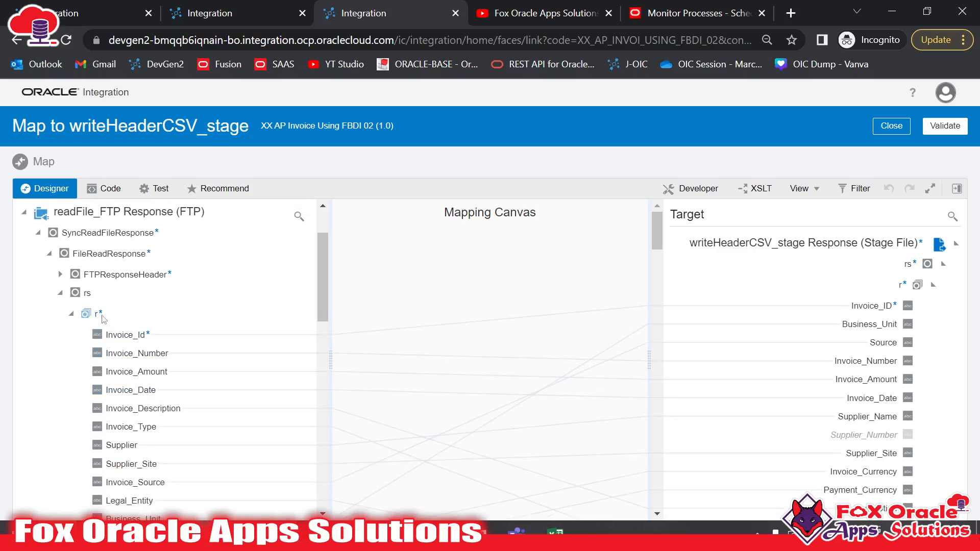
pyautogui.moveTo(104, 319)
pyautogui.mouseDown()
pyautogui.moveTo(929, 295)
pyautogui.moveTo(928, 285)
pyautogui.mouseUp()
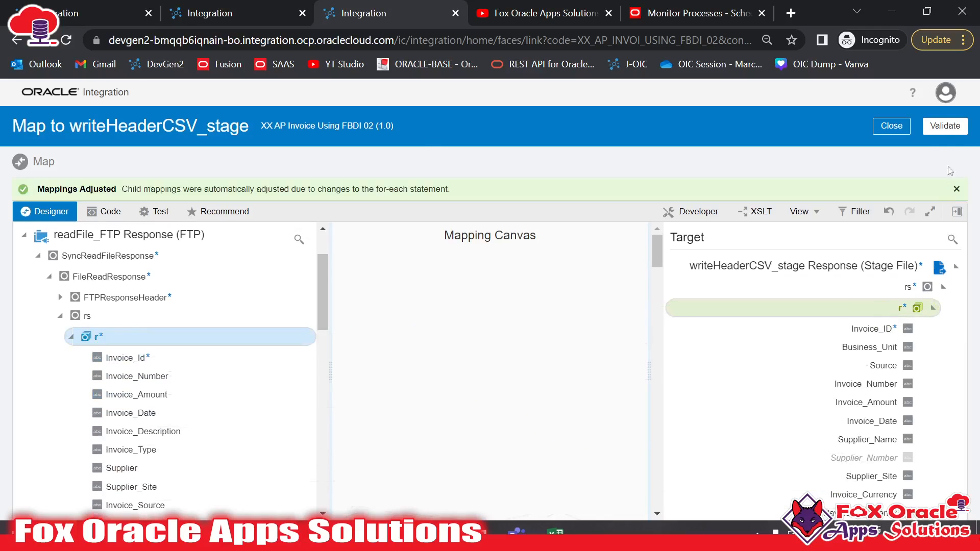
# Validate the writeHeaderCSV_stage mapping and close it to return to the integration flow
pyautogui.click(945, 130)
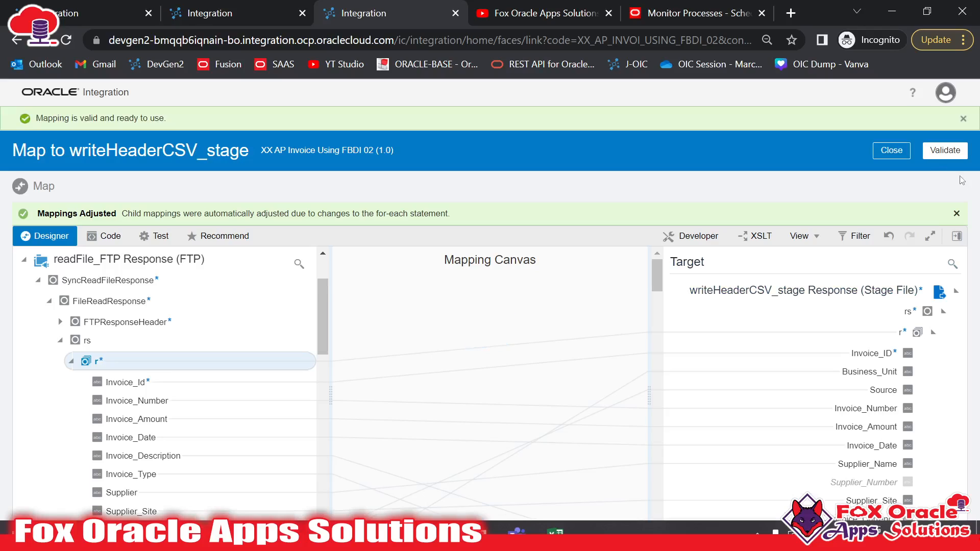
pyautogui.click(956, 213)
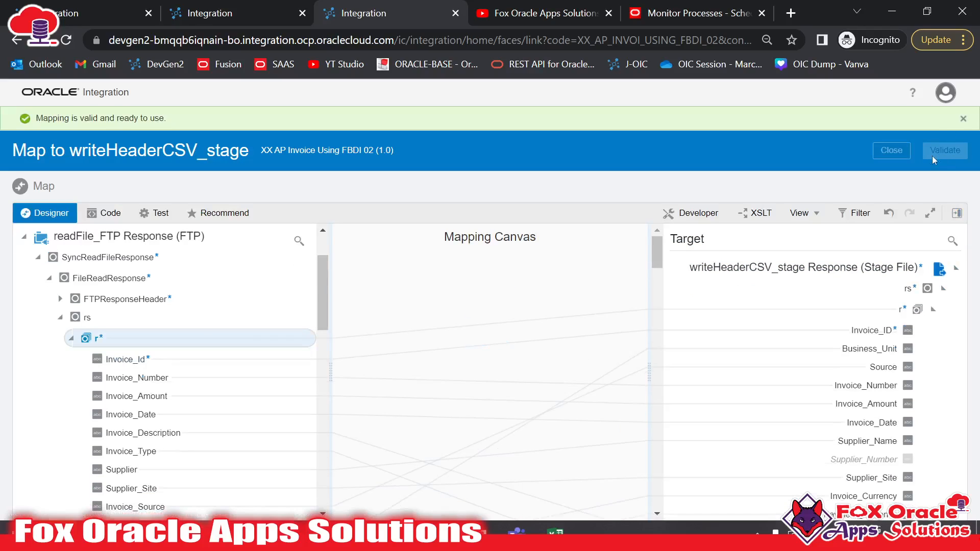
pyautogui.click(893, 151)
pyautogui.click(902, 150)
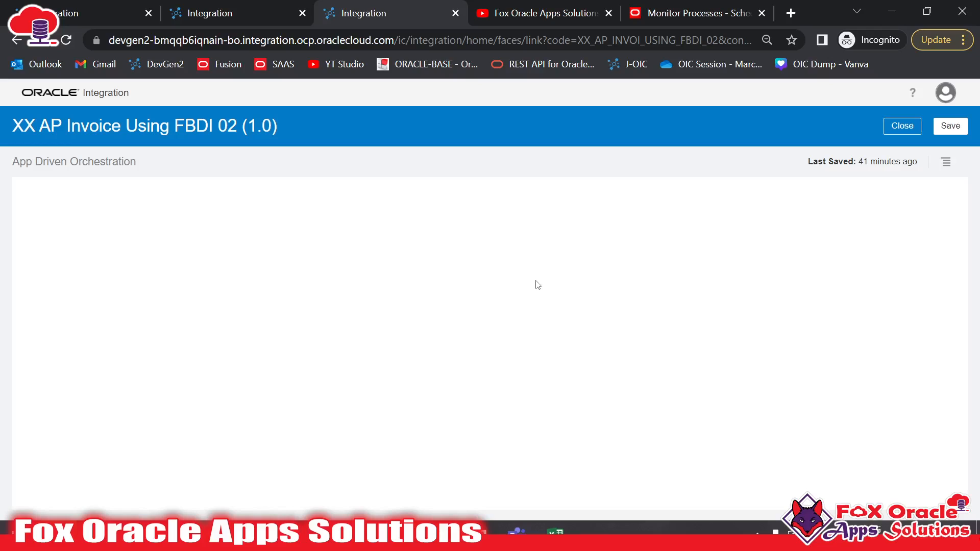
# Examine the flow's file-writing actions, from writeProperty_stage back to writeLine_stage and the header actions, returning to the final branch
pyautogui.moveTo(636, 423); pyautogui.dragTo(228, 318)
pyautogui.moveTo(608, 377); pyautogui.dragTo(265, 295)
pyautogui.moveTo(582, 322); pyautogui.dragTo(337, 225)
pyautogui.moveTo(544, 301); pyautogui.dragTo(728, 307)
pyautogui.moveTo(655, 286); pyautogui.dragTo(681, 331)
pyautogui.moveTo(650, 322); pyautogui.dragTo(651, 347)
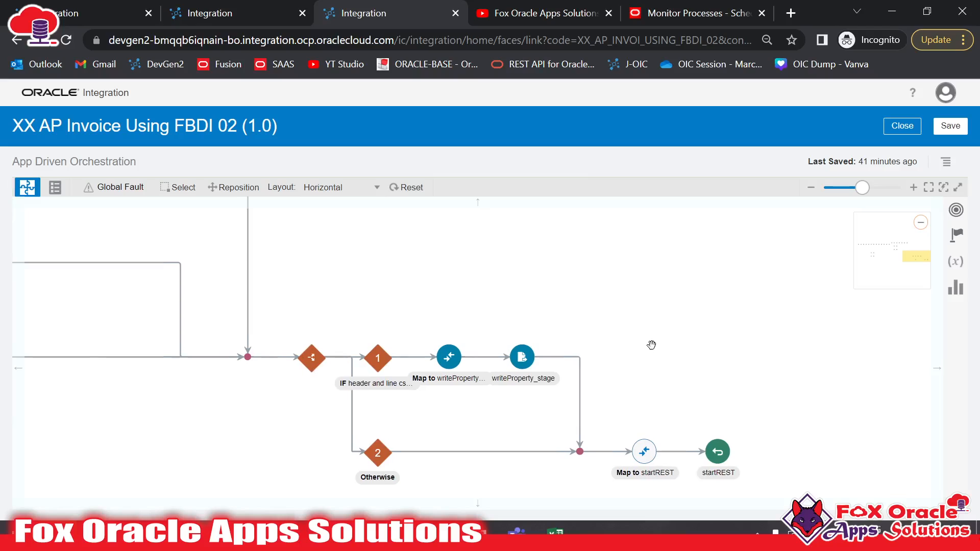
pyautogui.moveTo(604, 327); pyautogui.dragTo(695, 367)
pyautogui.click(681, 423)
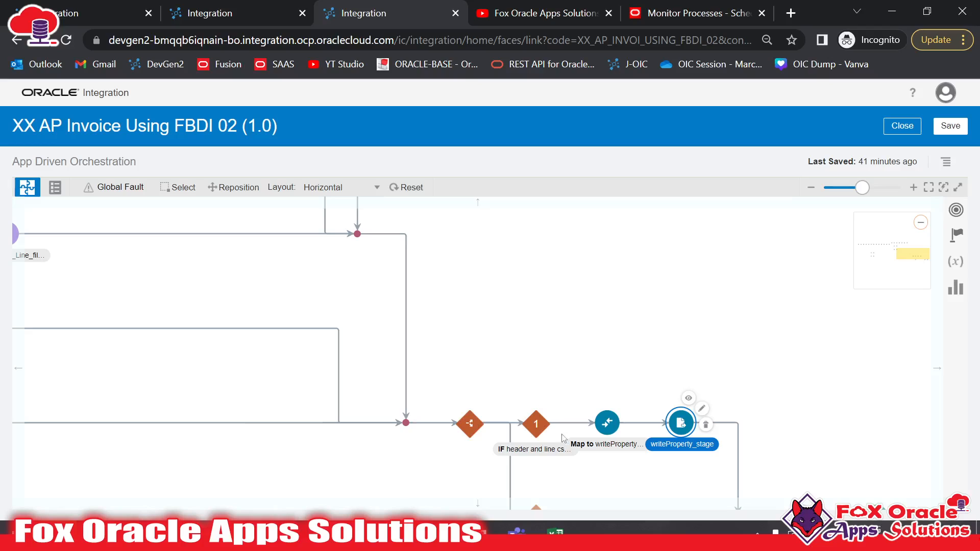
pyautogui.moveTo(536, 232); pyautogui.dragTo(643, 335)
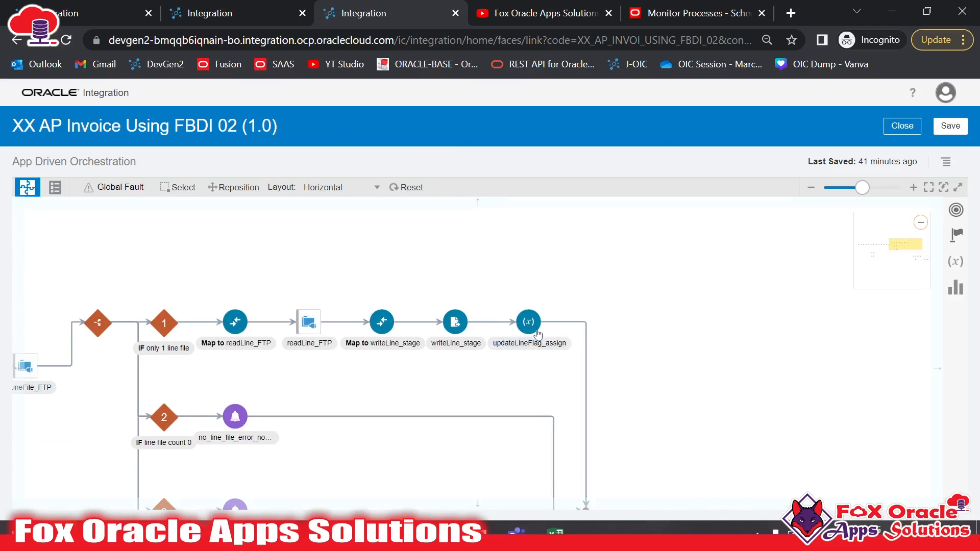
pyautogui.click(454, 326)
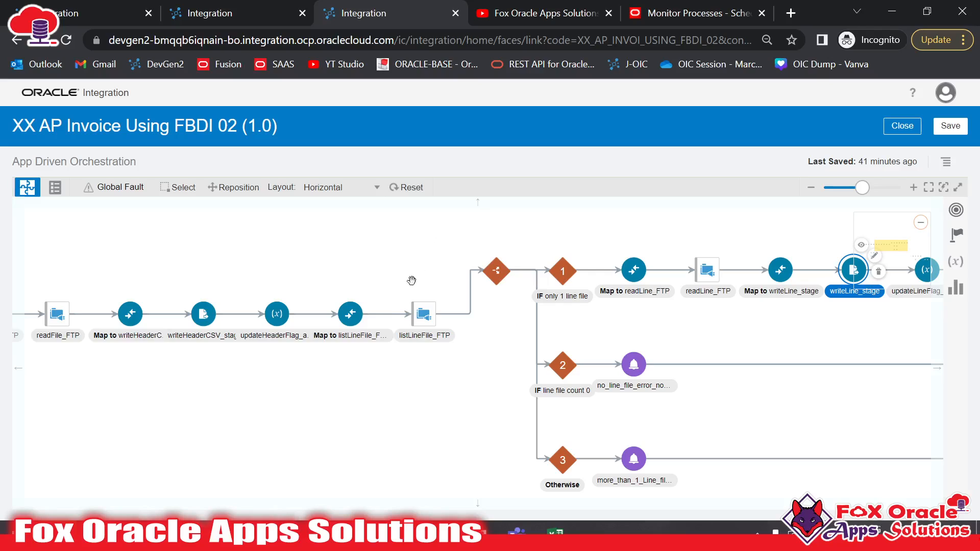
pyautogui.moveTo(687, 464); pyautogui.dragTo(370, 368)
pyautogui.moveTo(517, 348); pyautogui.dragTo(333, 344)
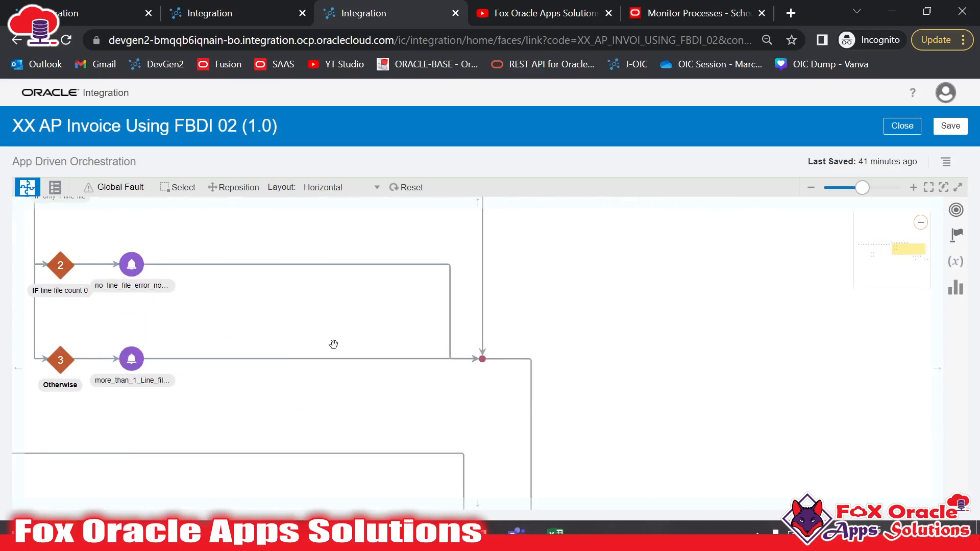
pyautogui.moveTo(393, 222); pyautogui.dragTo(424, 311)
pyautogui.moveTo(664, 394); pyautogui.dragTo(539, 219)
pyautogui.moveTo(668, 366); pyautogui.dragTo(426, 249)
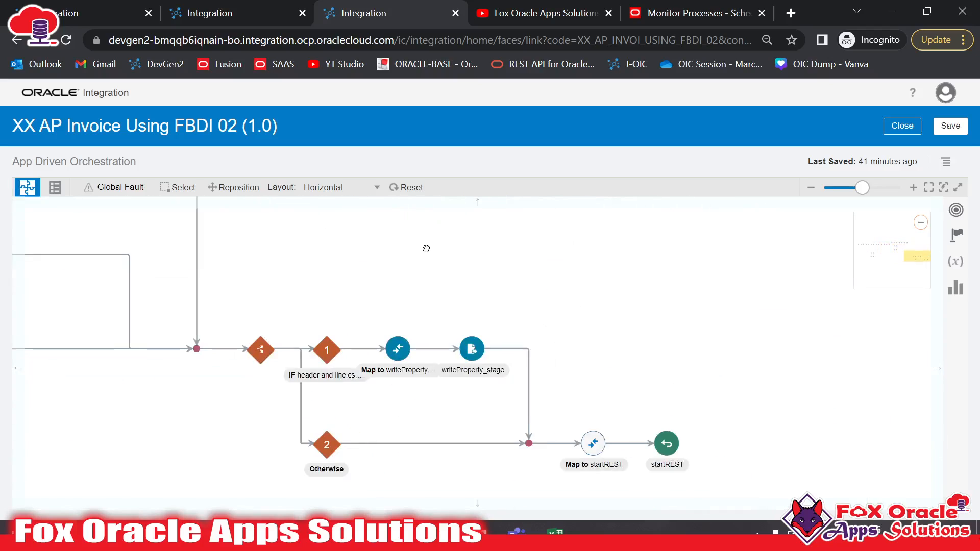
# Add a Stage File action named zipStage after writeProperty_stage and set its operation to Zip Files
pyautogui.moveTo(584, 294); pyautogui.dragTo(538, 248)
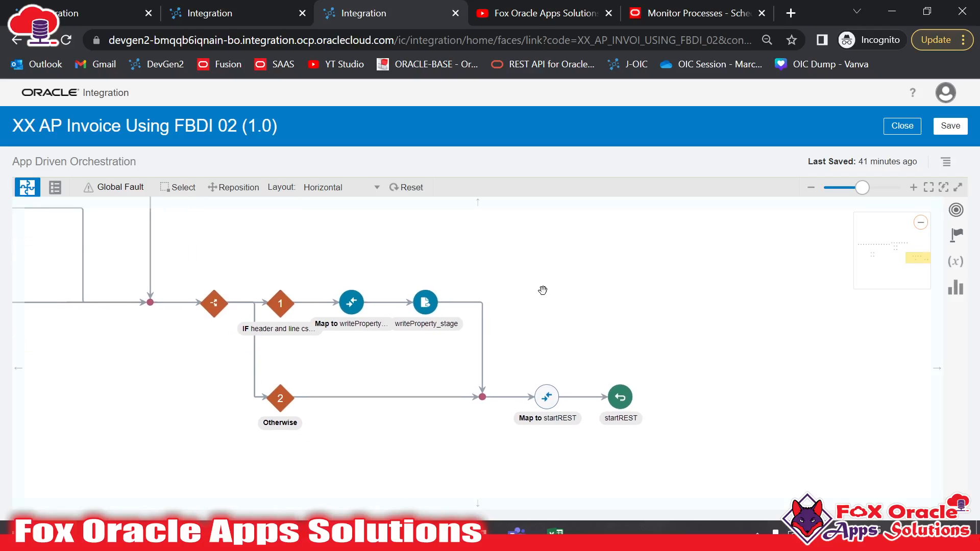
pyautogui.moveTo(423, 366); pyautogui.dragTo(536, 370)
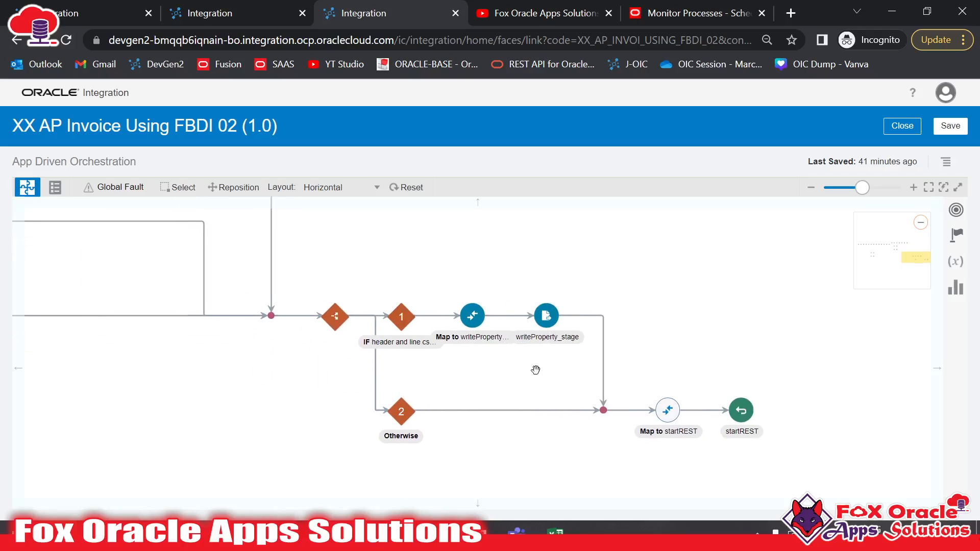
pyautogui.click(961, 234)
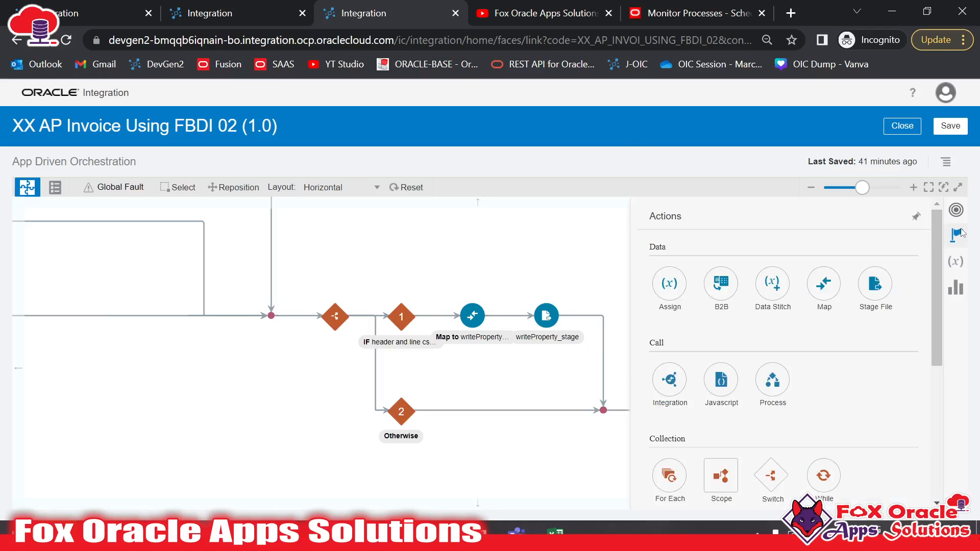
pyautogui.moveTo(875, 286); pyautogui.dragTo(588, 296)
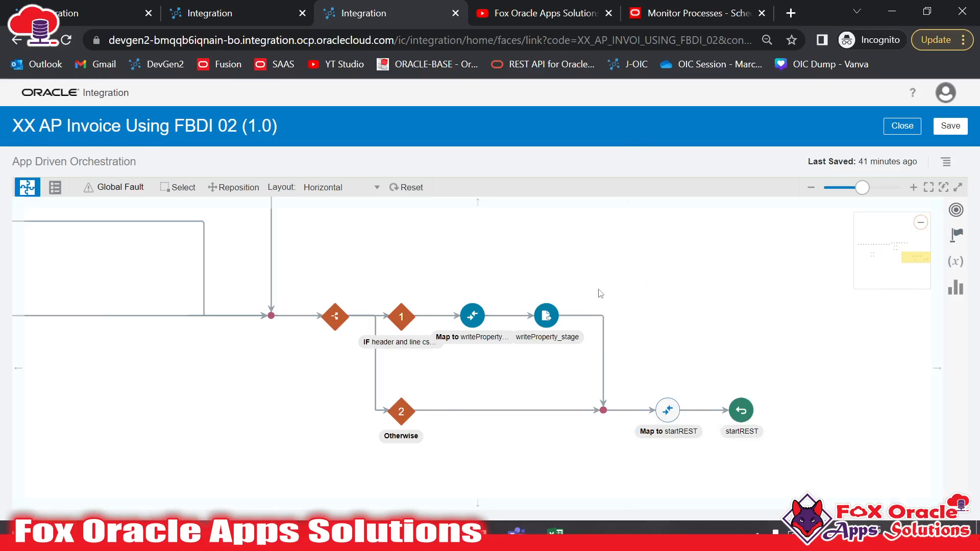
pyautogui.click(485, 221)
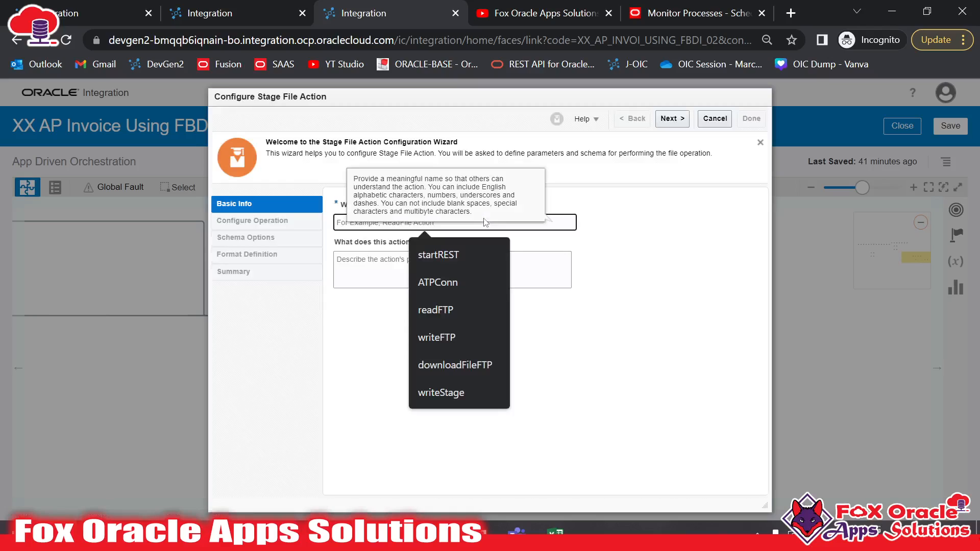
pyautogui.write('zip')
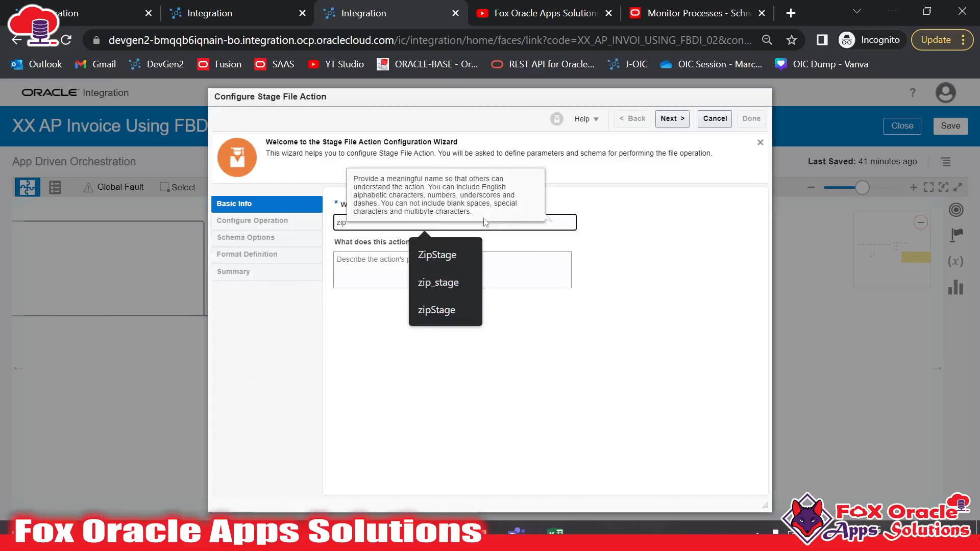
pyautogui.write('Stage')
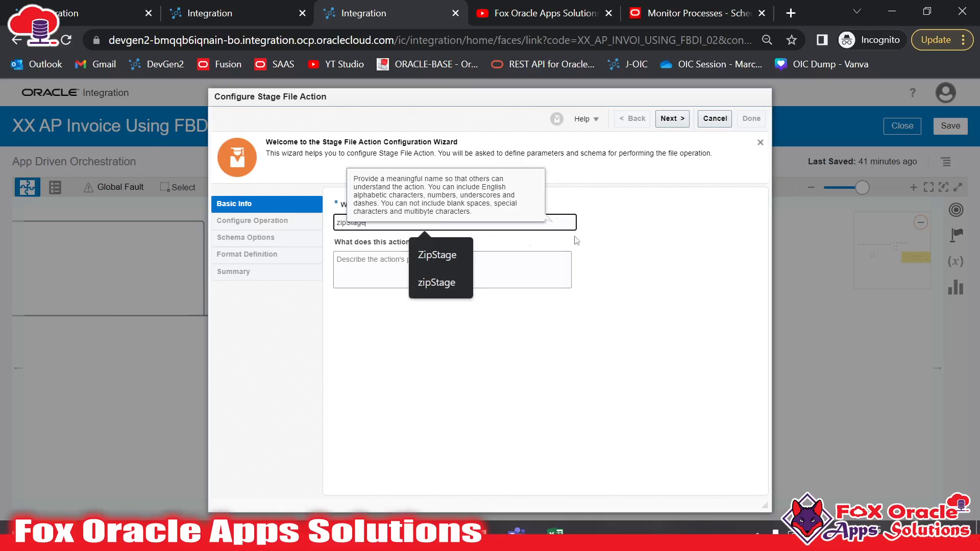
pyautogui.click(670, 118)
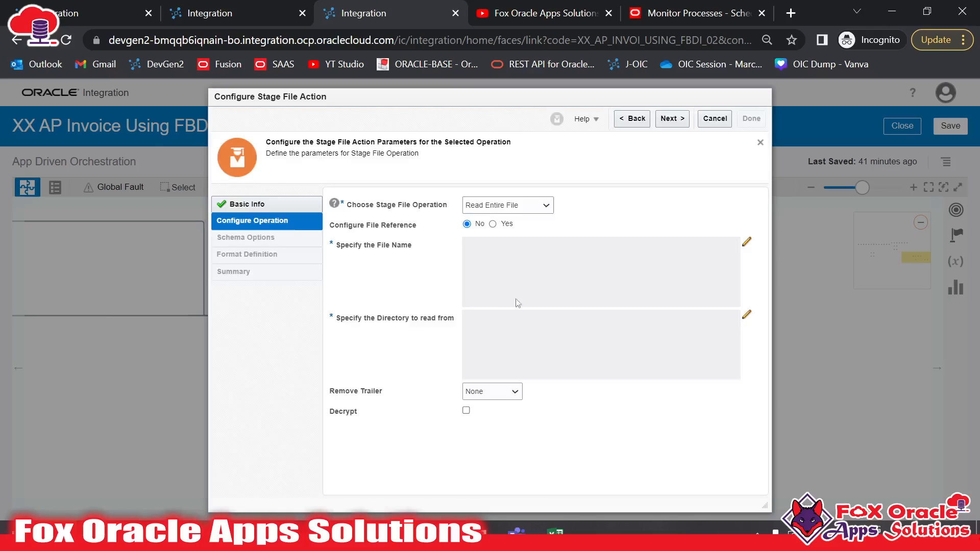
pyautogui.click(498, 205)
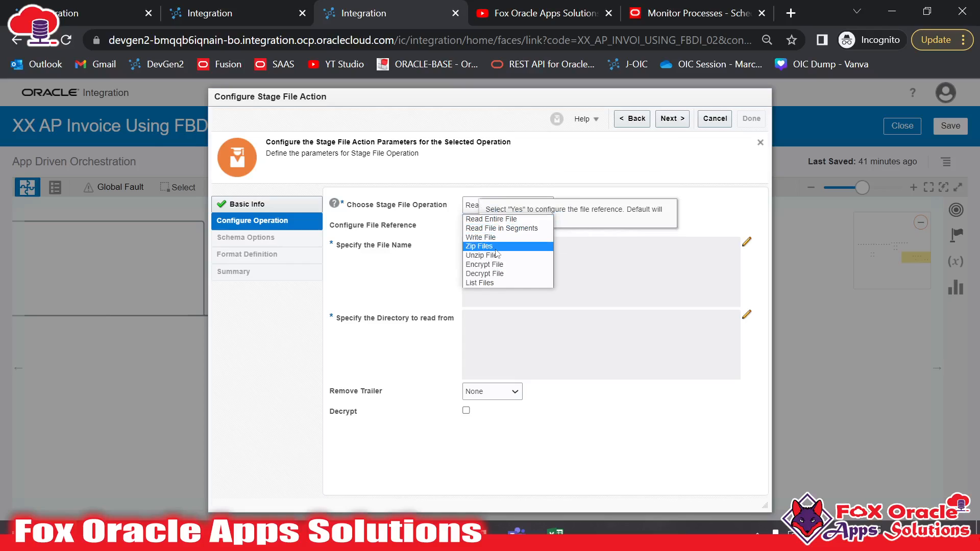
pyautogui.click(480, 247)
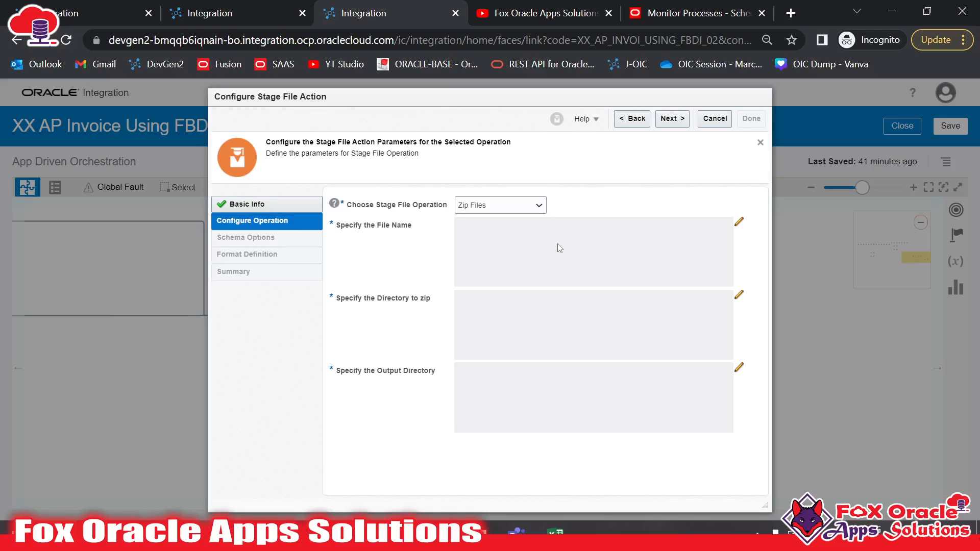
# Start the zip file name expression as a concat function with $var_zip_file_prifix as its first argument
pyautogui.click(741, 227)
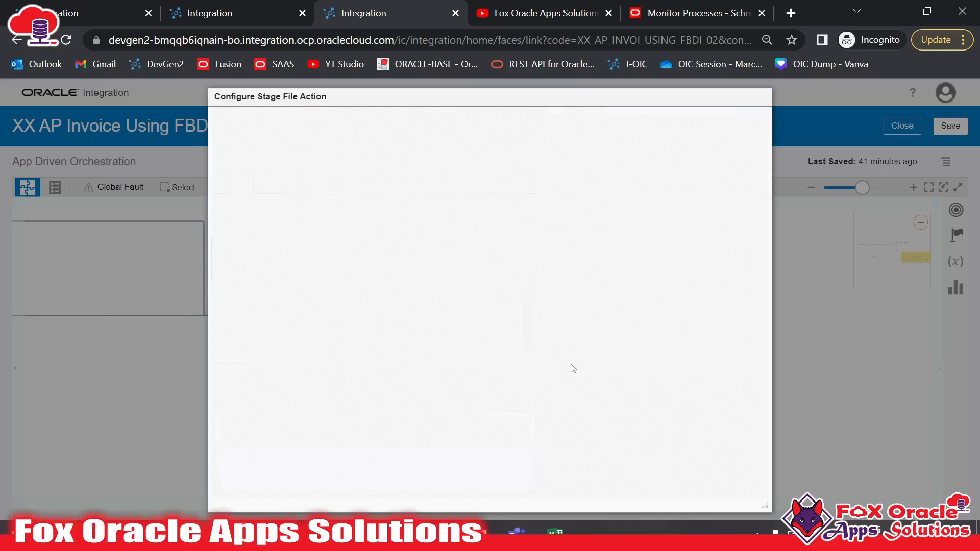
pyautogui.scroll(-10, 376, 337)
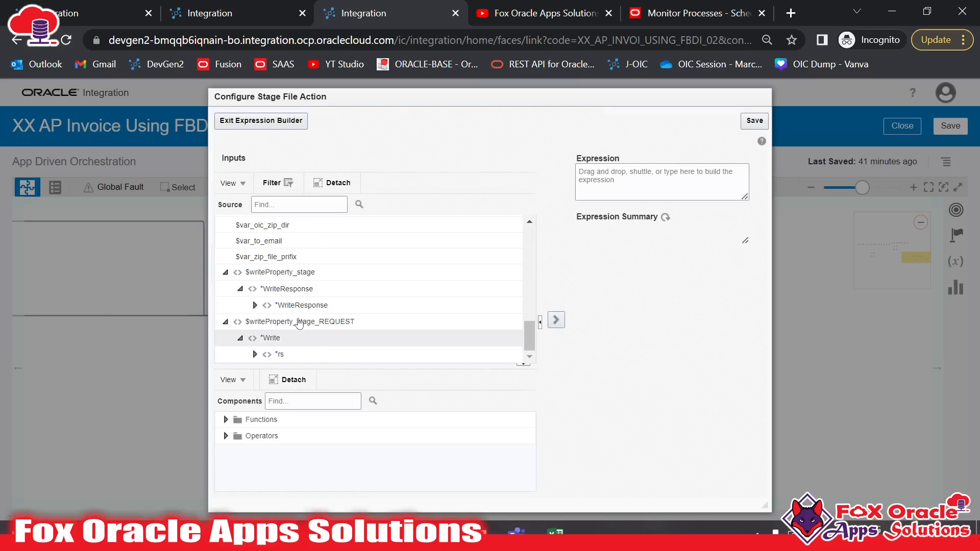
pyautogui.moveTo(280, 256); pyautogui.dragTo(612, 178)
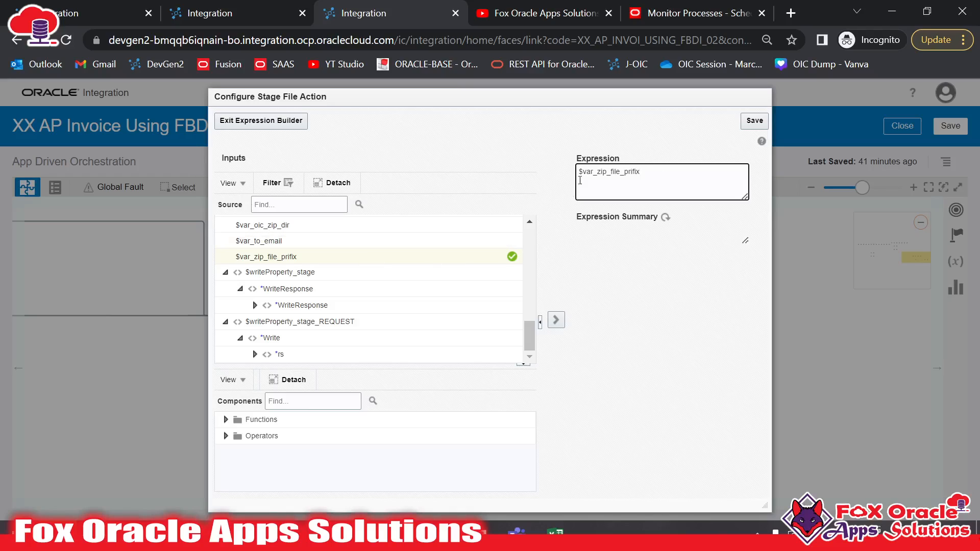
pyautogui.write('concat(')
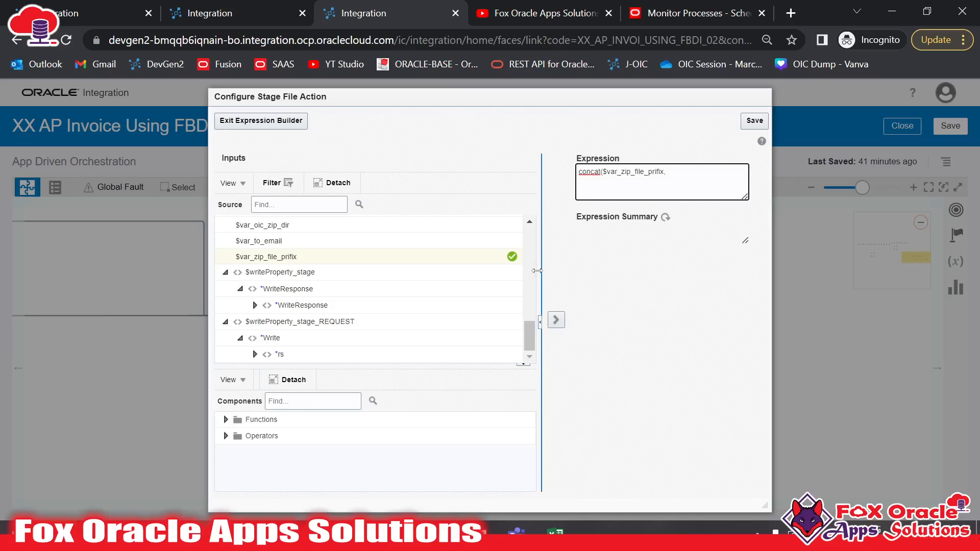
# Add the runtime instanceId from $self metadata as the second concat argument and save the zip file name expression
pyautogui.scroll(15, 350, 284)
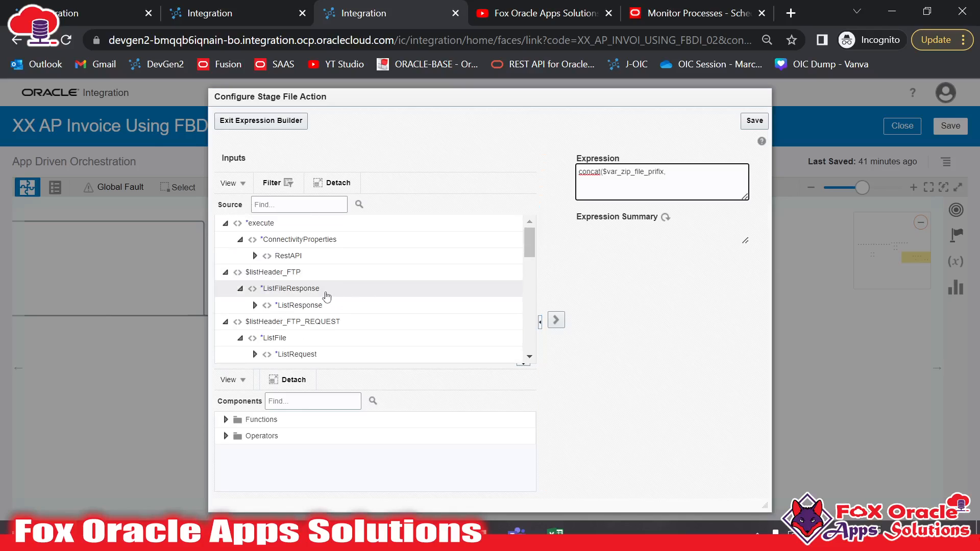
pyautogui.click(530, 225)
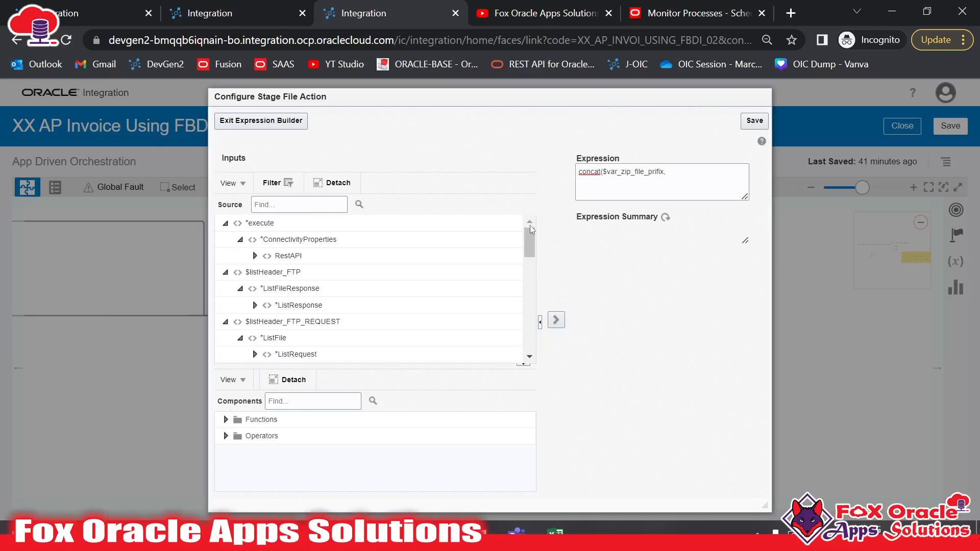
pyautogui.click(529, 356)
pyautogui.click(529, 356)
pyautogui.click(529, 357)
pyautogui.click(530, 356)
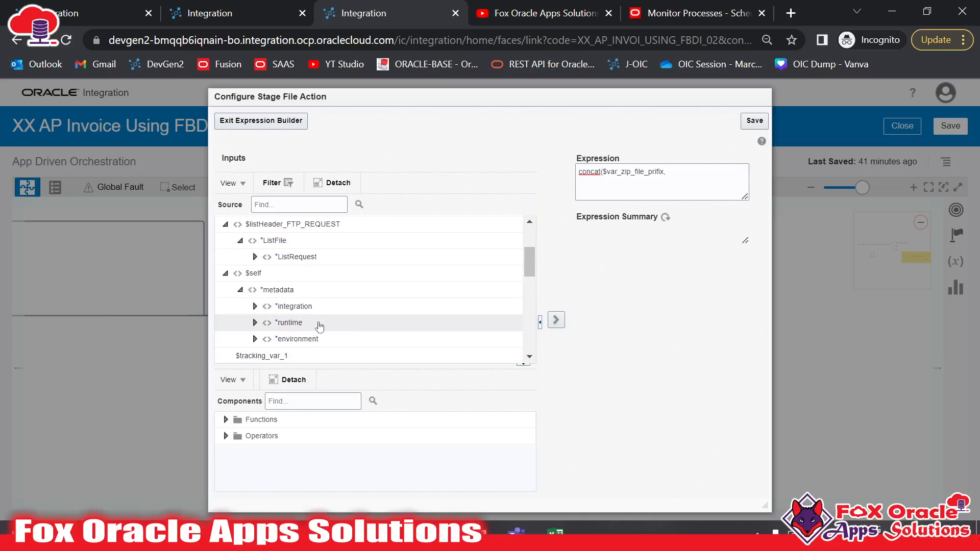
pyautogui.click(255, 322)
pyautogui.moveTo(284, 339); pyautogui.dragTo(704, 184)
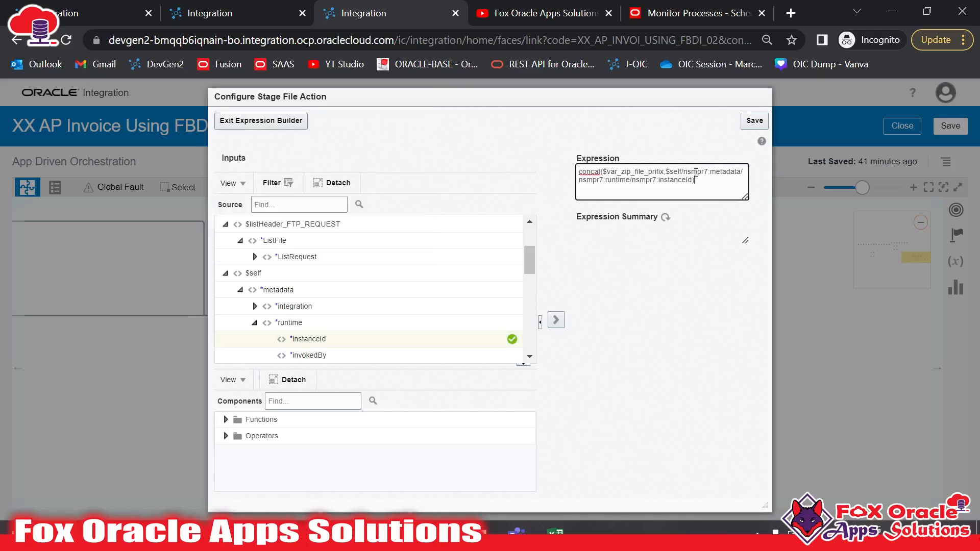
pyautogui.click(755, 121)
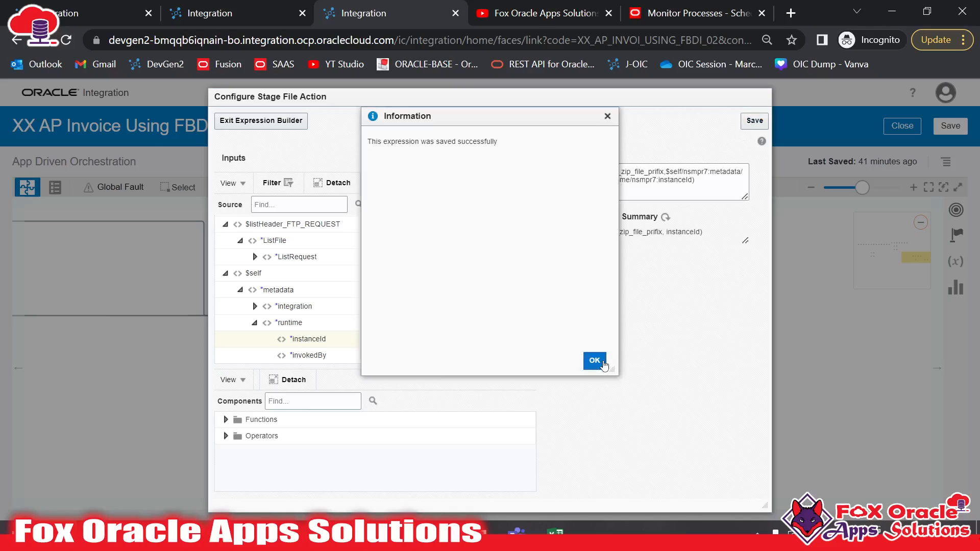
pyautogui.click(595, 361)
pyautogui.click(261, 121)
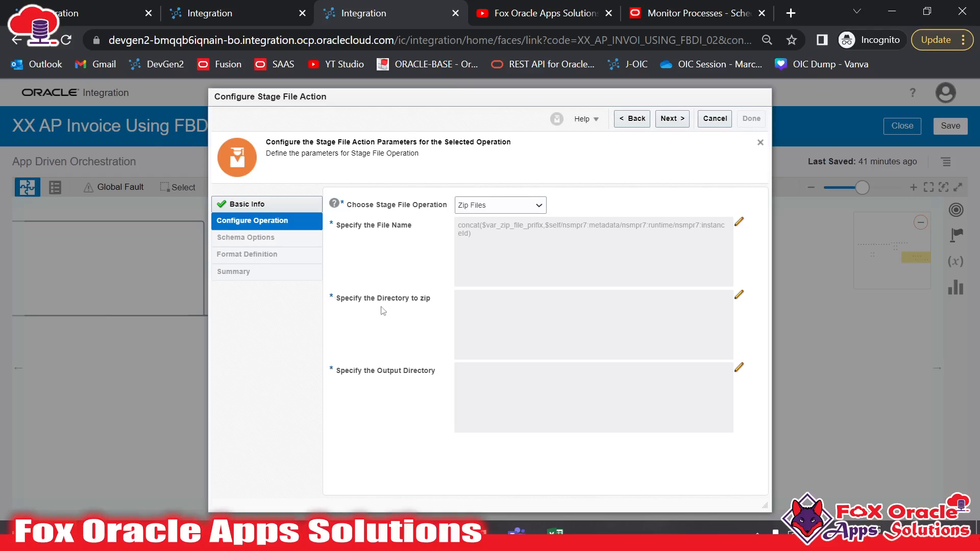
# Set the directory to zip to $var_oic_temp_dir and save the expression
pyautogui.click(739, 296)
pyautogui.scroll(-10, 373, 314)
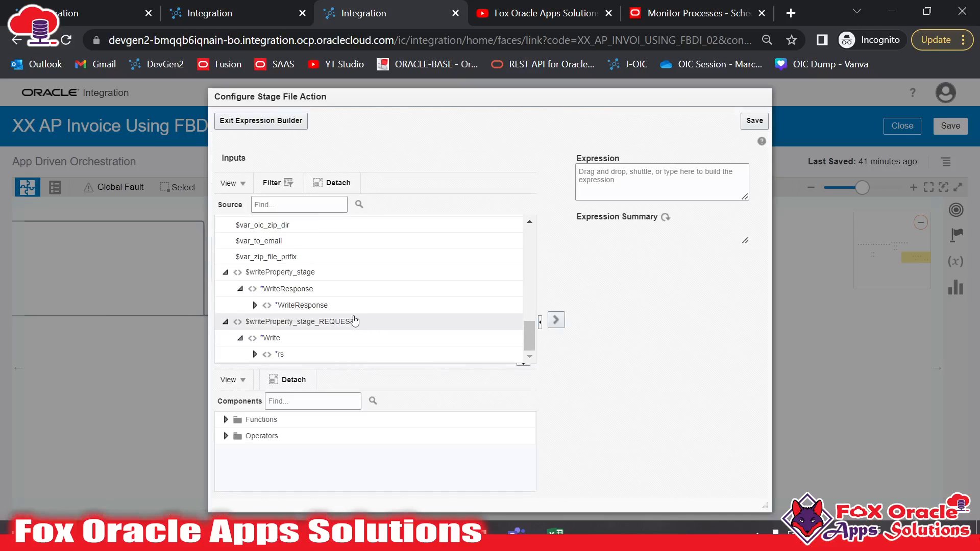
pyautogui.scroll(3, 525, 222)
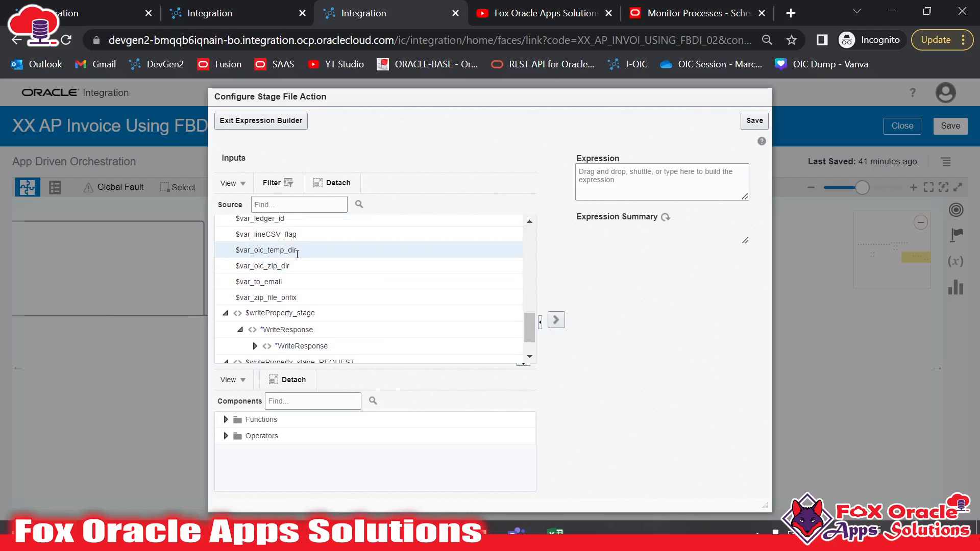
pyautogui.moveTo(297, 253)
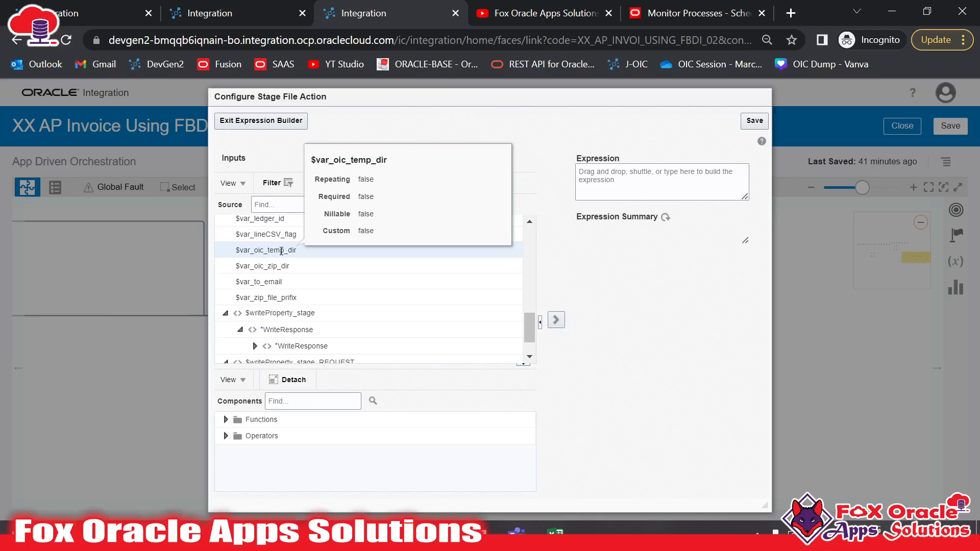
pyautogui.moveTo(283, 253); pyautogui.dragTo(608, 179)
pyautogui.click(754, 121)
pyautogui.click(591, 359)
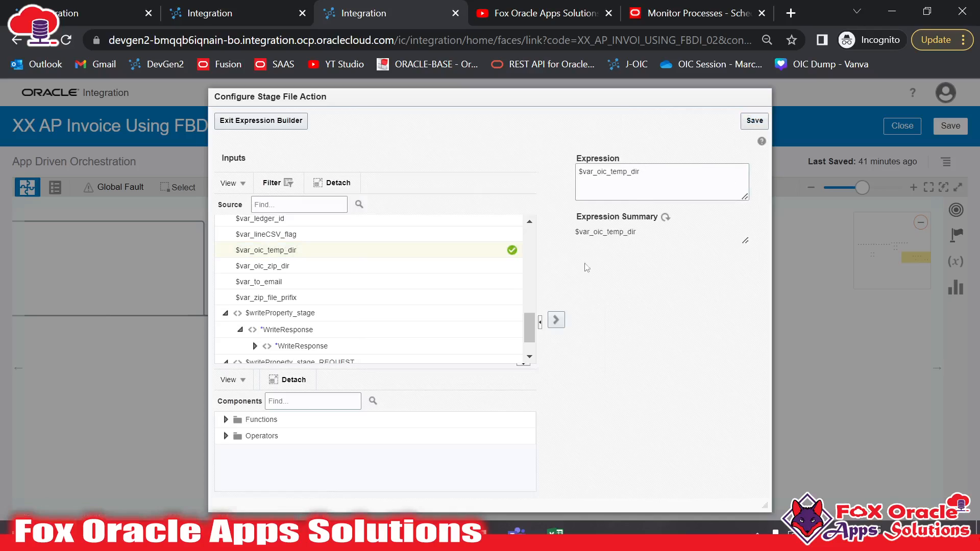
pyautogui.click(272, 127)
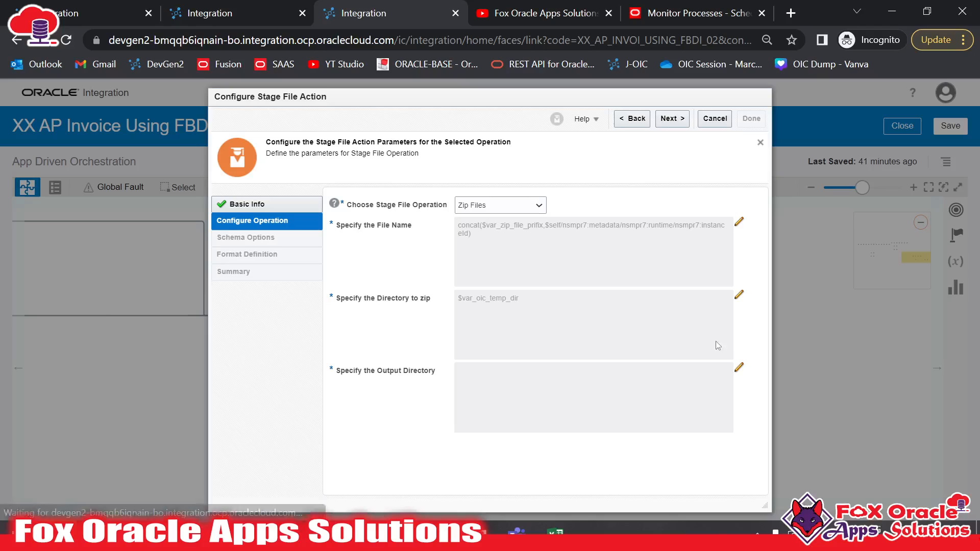
# Set the output directory to $var_oic_zip_dir, save the expression and proceed to the zipStage configuration summary
pyautogui.click(739, 368)
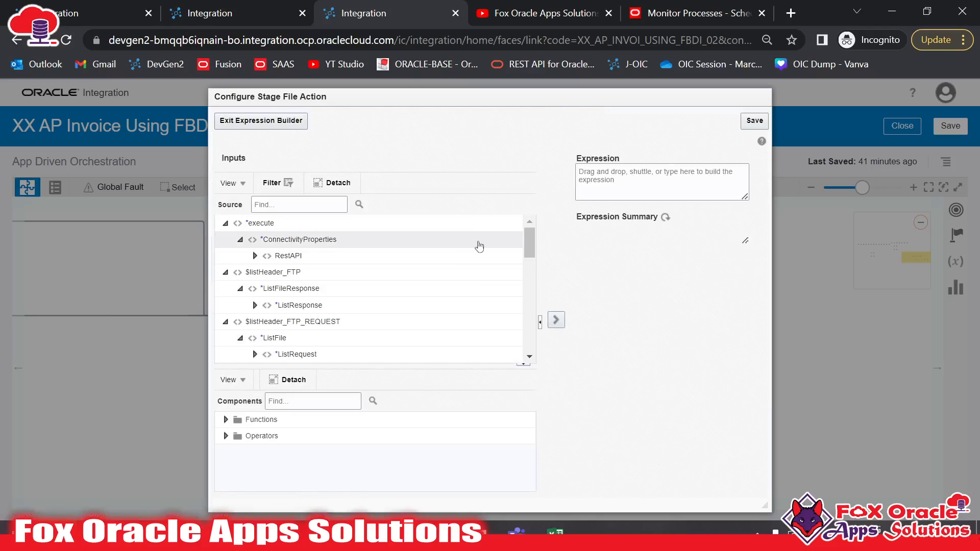
pyautogui.scroll(-10, 404, 307)
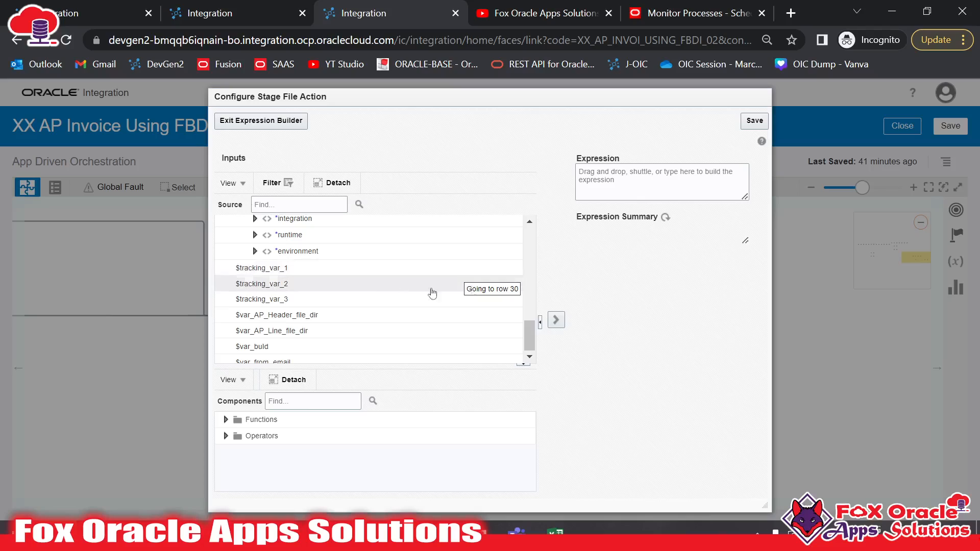
pyautogui.scroll(-2, 317, 294)
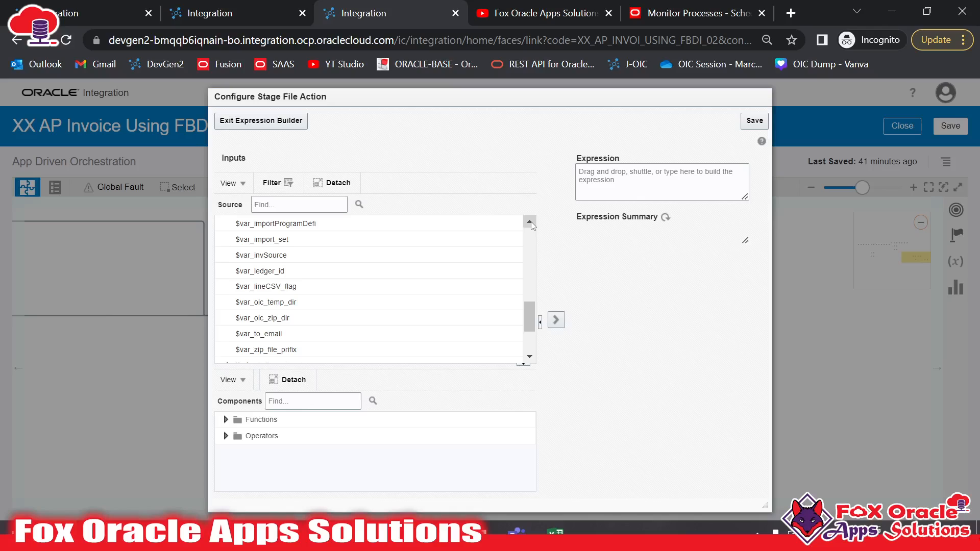
pyautogui.click(531, 222)
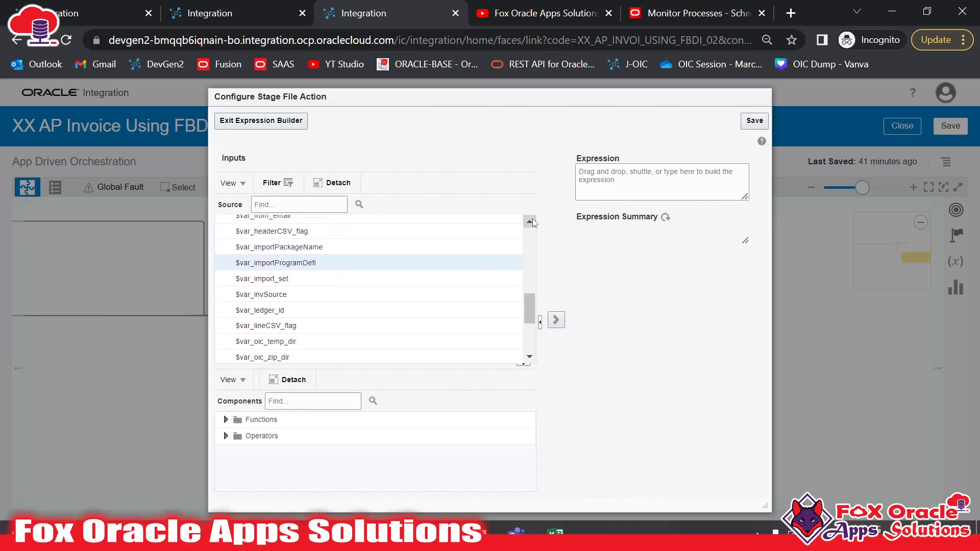
pyautogui.click(530, 358)
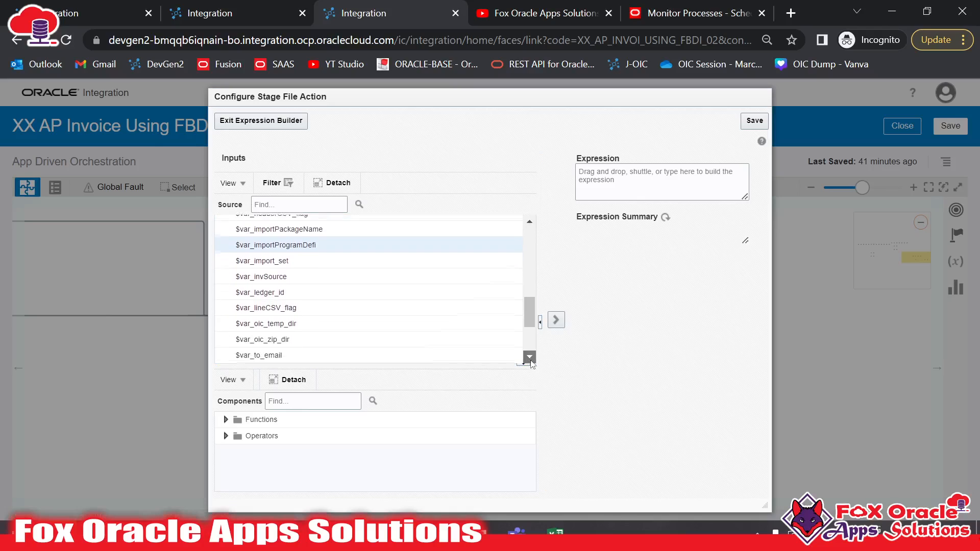
pyautogui.click(531, 360)
pyautogui.click(531, 360)
pyautogui.scroll(1, 301, 347)
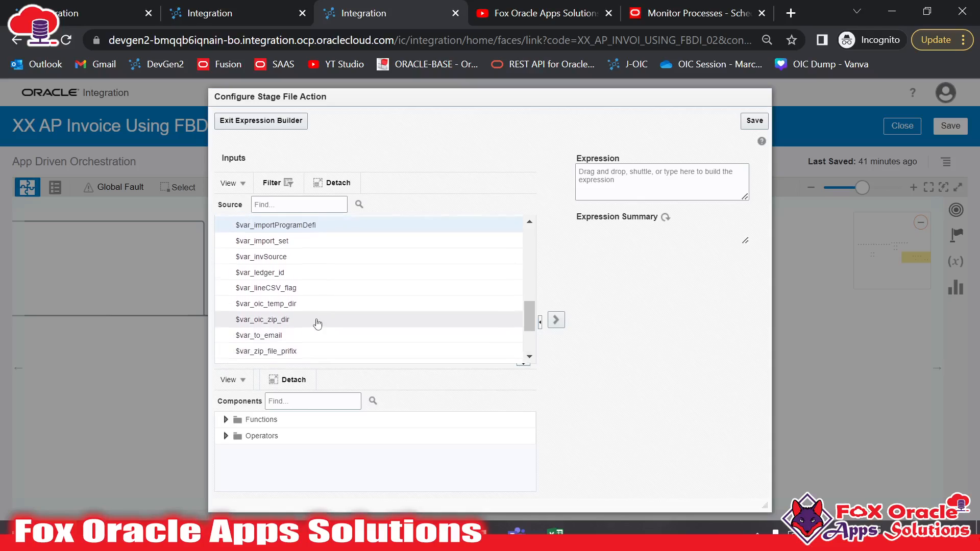
pyautogui.moveTo(318, 324); pyautogui.dragTo(645, 177)
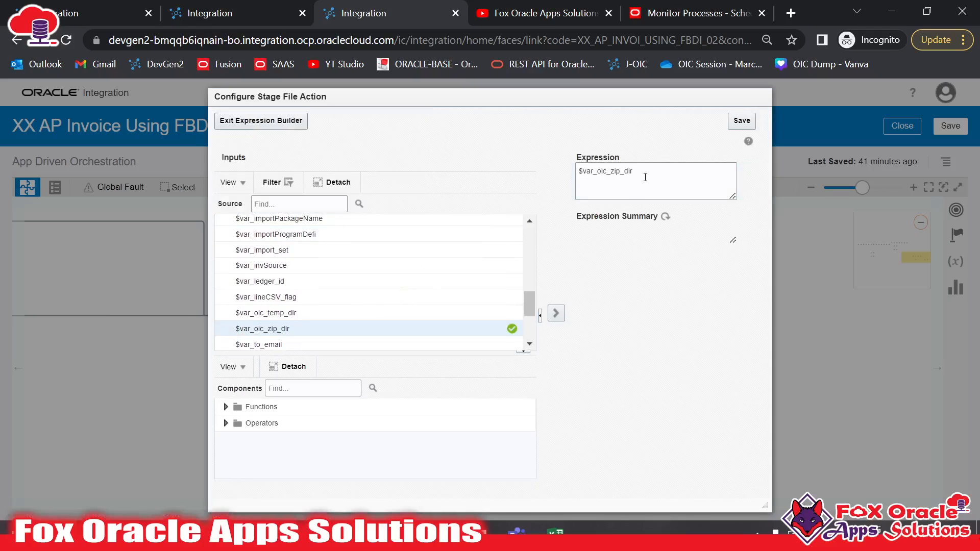
pyautogui.click(741, 120)
pyautogui.click(591, 358)
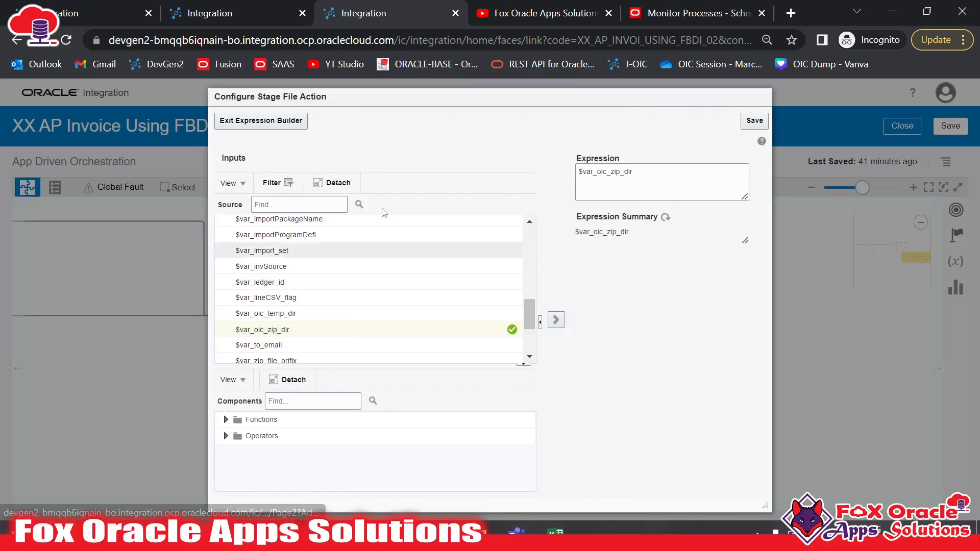
pyautogui.click(261, 121)
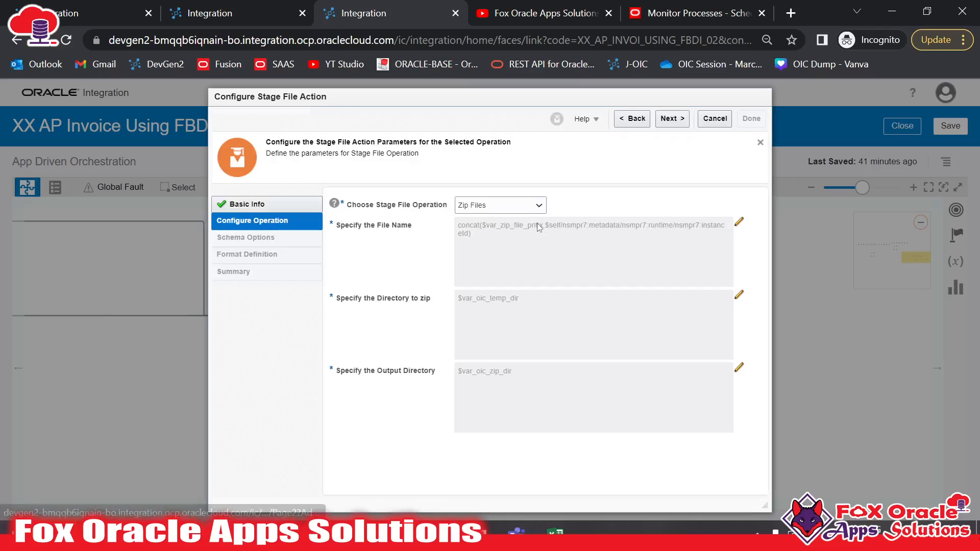
pyautogui.click(667, 119)
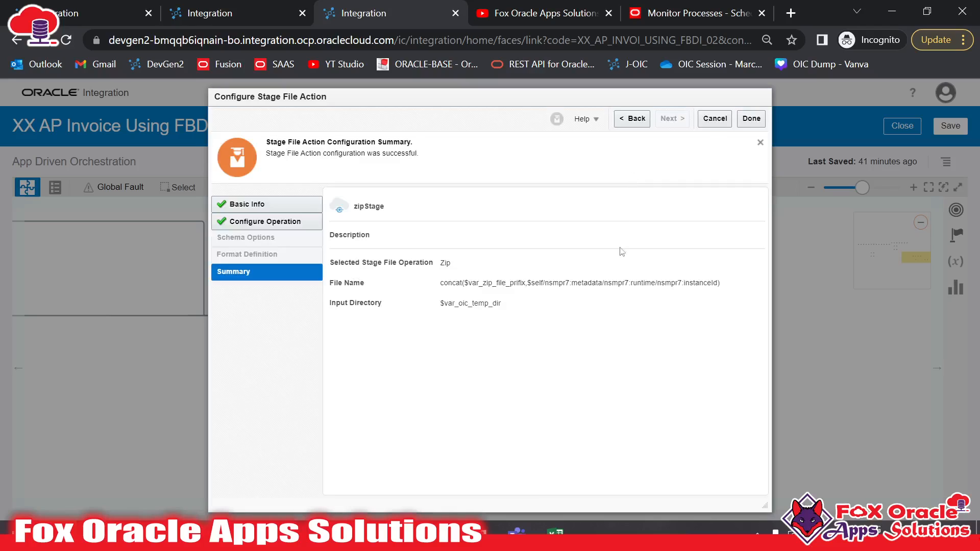
# Finish the zipStage stage file configuration and check the action on the orchestration canvas
pyautogui.click(752, 119)
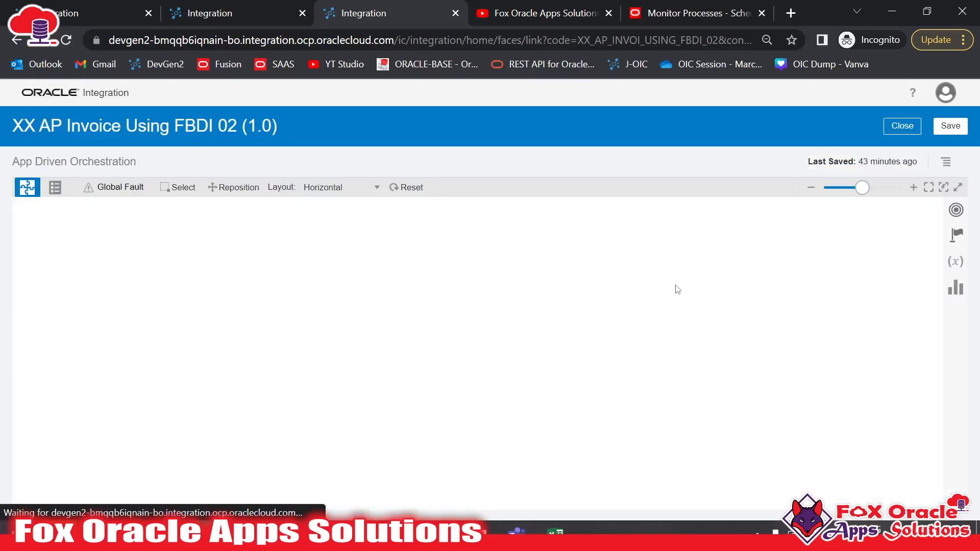
pyautogui.click(645, 341)
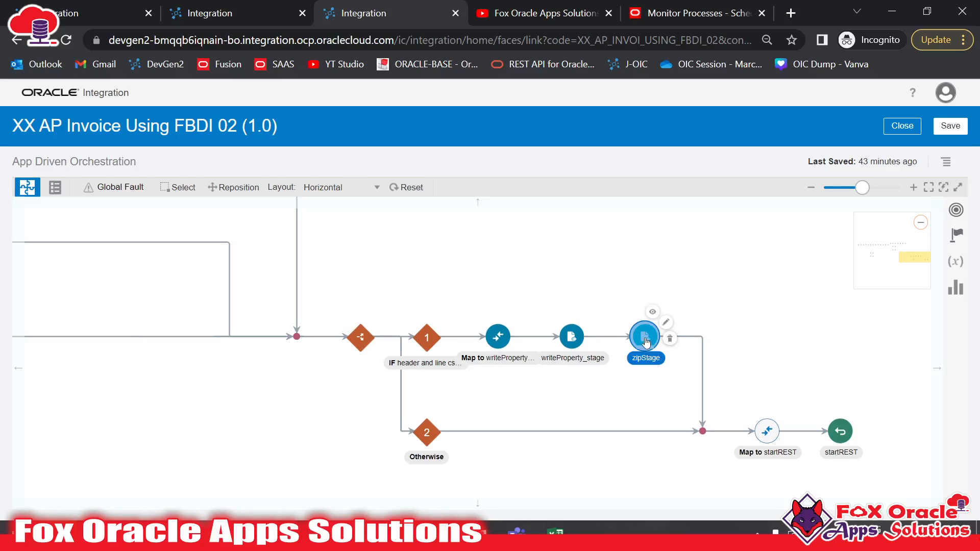
pyautogui.moveTo(647, 341)
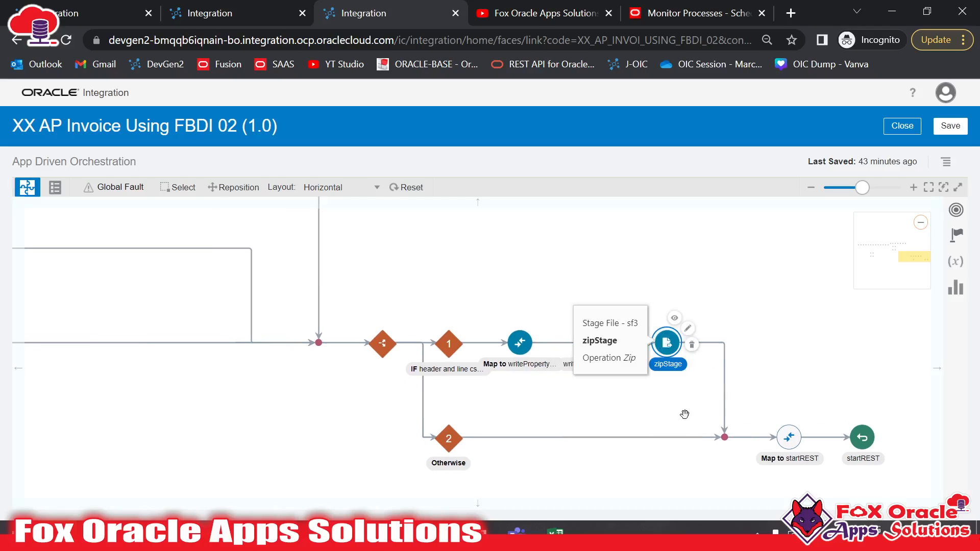
pyautogui.moveTo(656, 409); pyautogui.dragTo(705, 414)
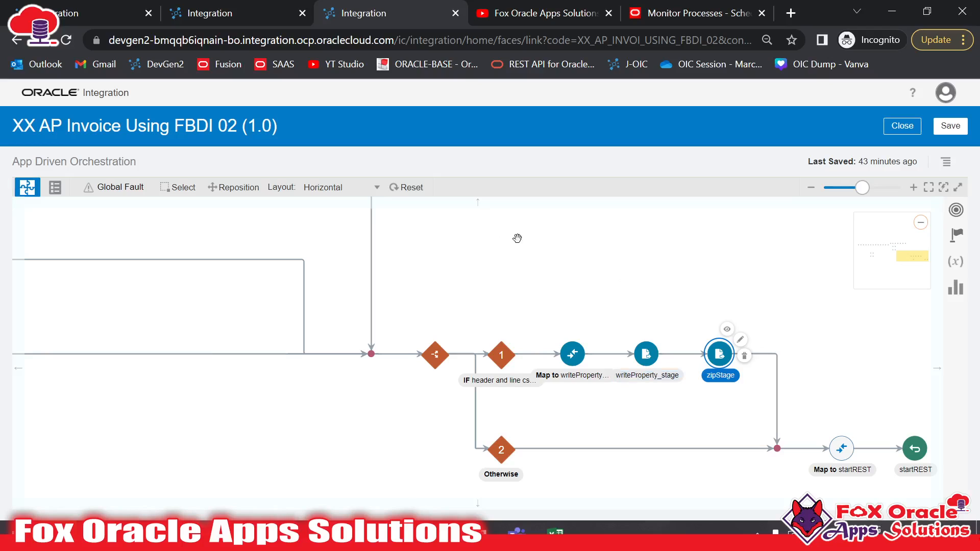
# Review the orchestration flow from its start through zipStage and save the integration
pyautogui.click(406, 187)
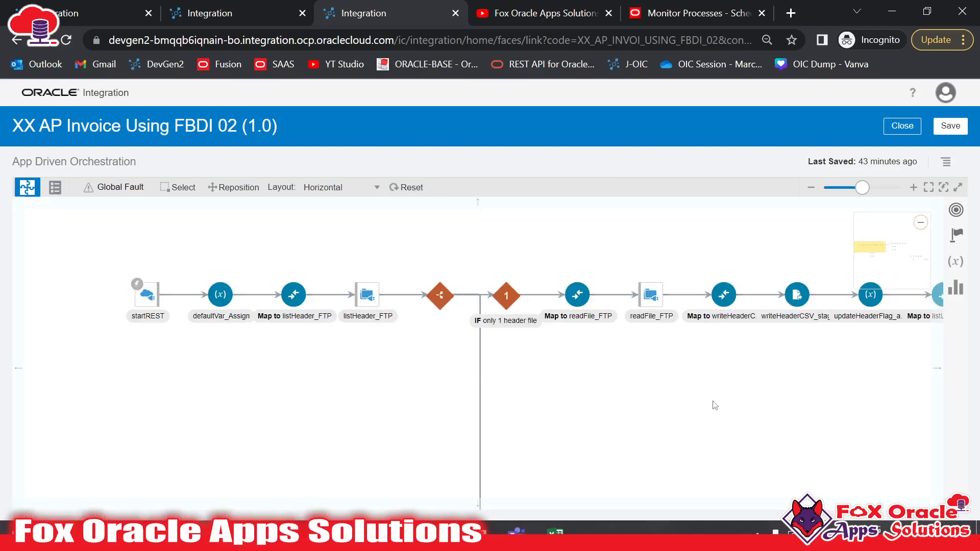
pyautogui.moveTo(599, 396); pyautogui.dragTo(26, 263)
pyautogui.moveTo(627, 372); pyautogui.dragTo(31, 352)
pyautogui.moveTo(352, 351); pyautogui.dragTo(288, 330)
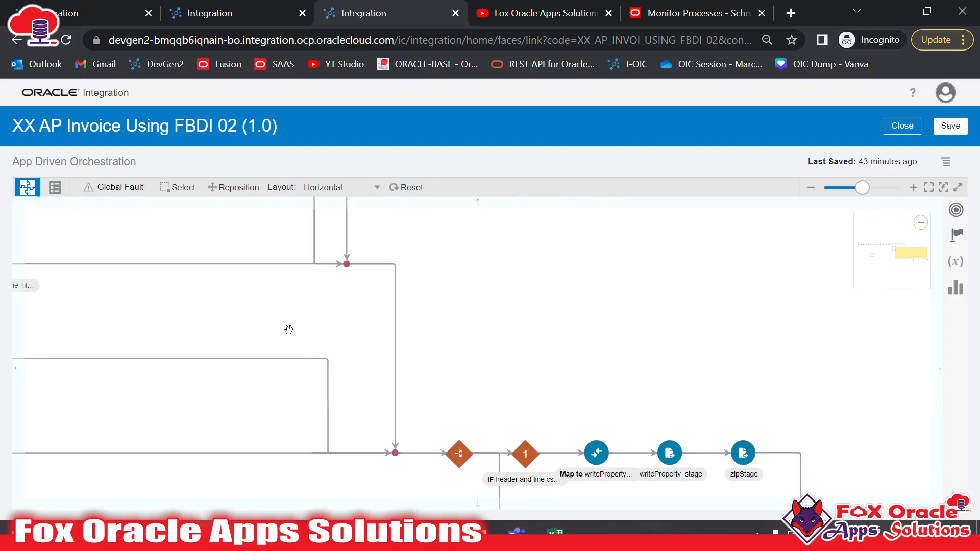
pyautogui.moveTo(482, 530)
pyautogui.click(558, 459)
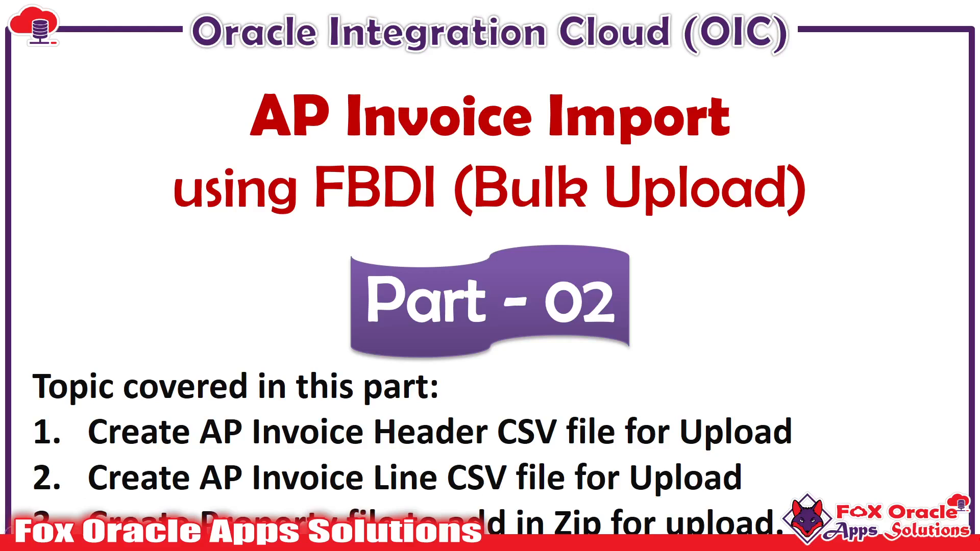
pyautogui.hotkey('alt', 'Tab')
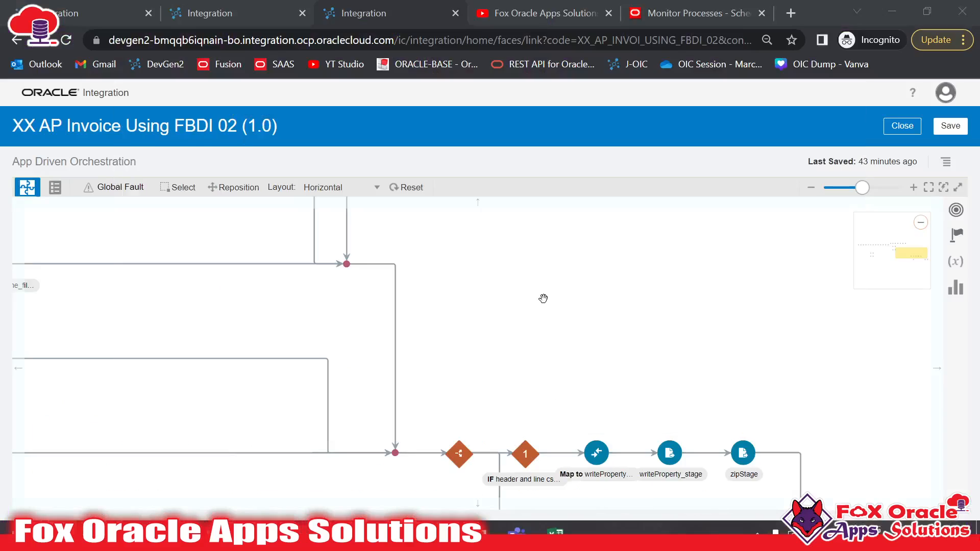
pyautogui.click(959, 126)
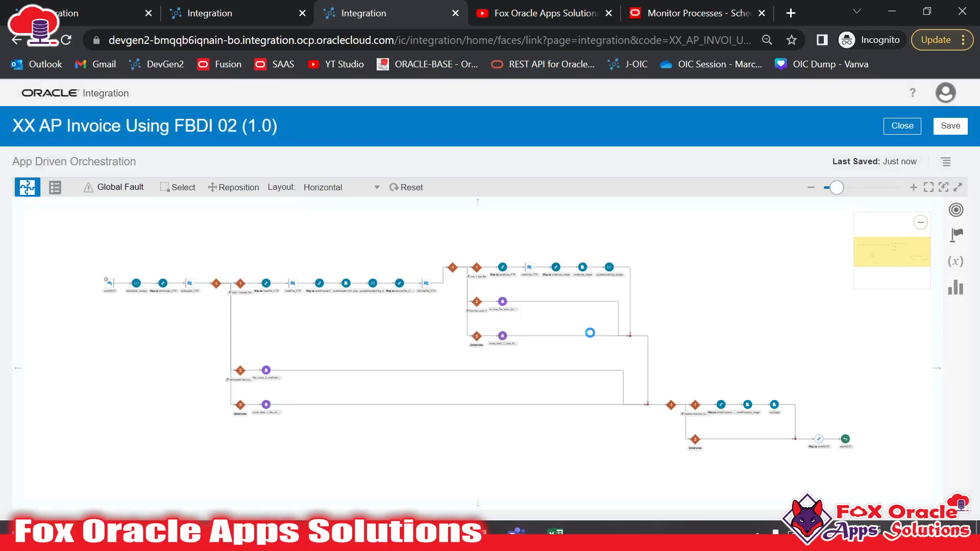
# Add a notification action named zipFile_notification after zipStage in the header and line csv branch
pyautogui.scroll(5, 664, 345)
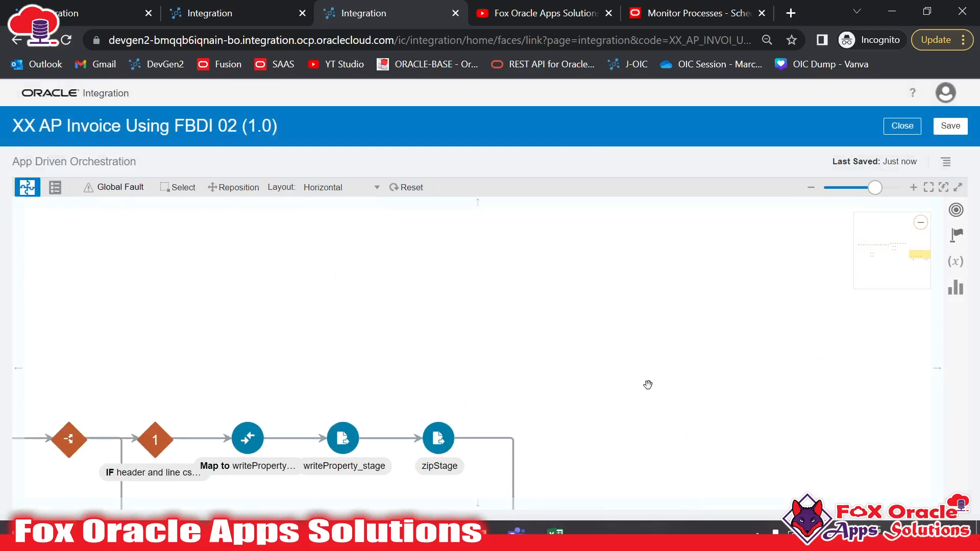
pyautogui.click(956, 235)
pyautogui.scroll(-5, 849, 367)
pyautogui.moveTo(770, 311); pyautogui.dragTo(644, 313)
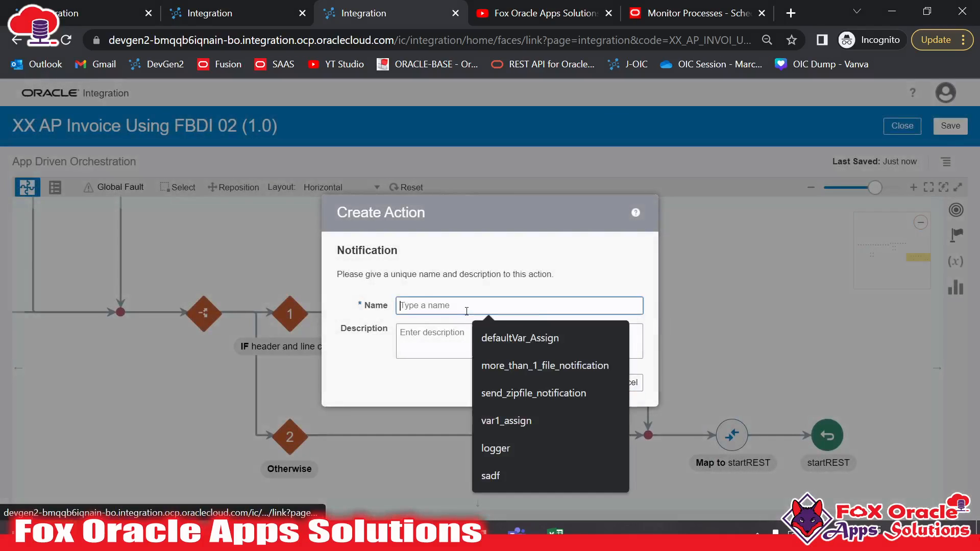
pyautogui.click(466, 311)
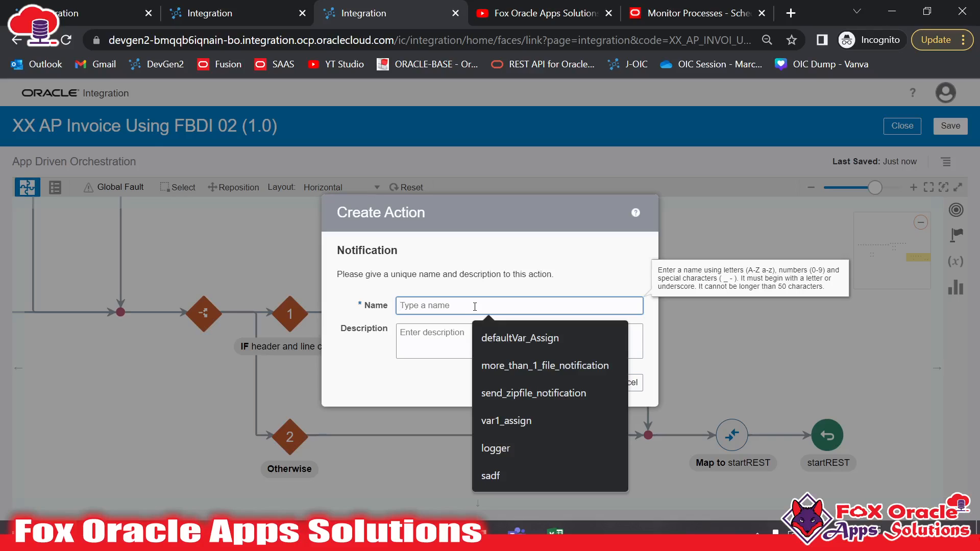
pyautogui.write('fnbdi')
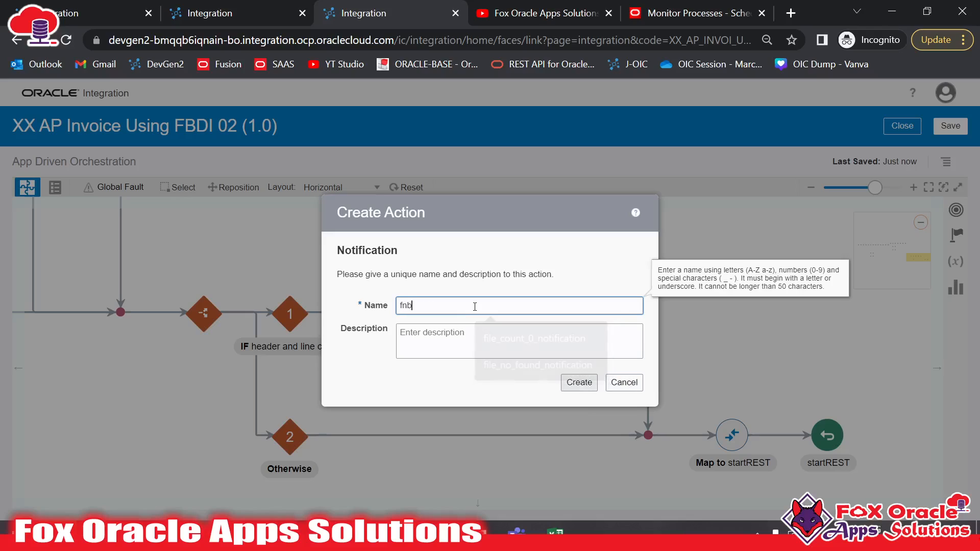
pyautogui.press('BackSpace')
pyautogui.press('BackSpace')
pyautogui.press('BackSpace')
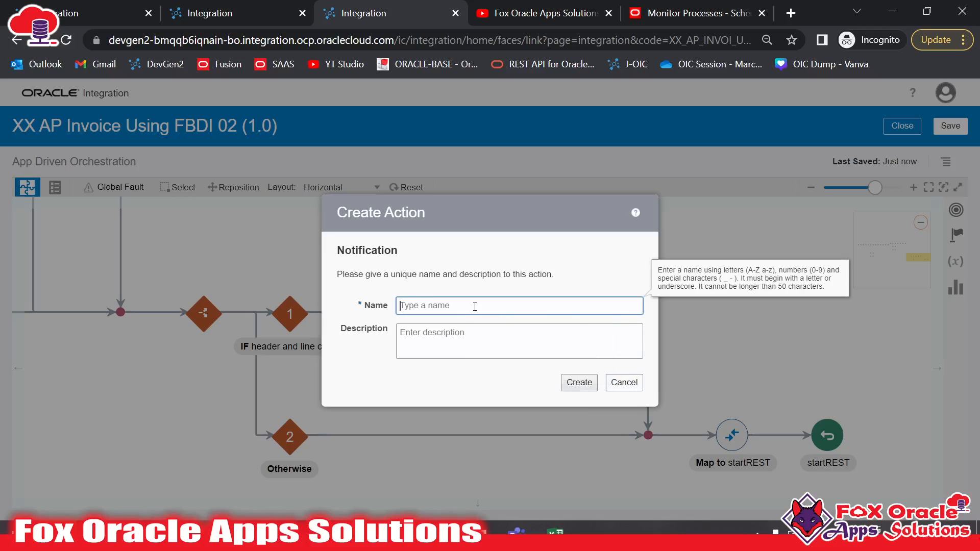
pyautogui.write('zipFile_notification')
pyautogui.click(584, 377)
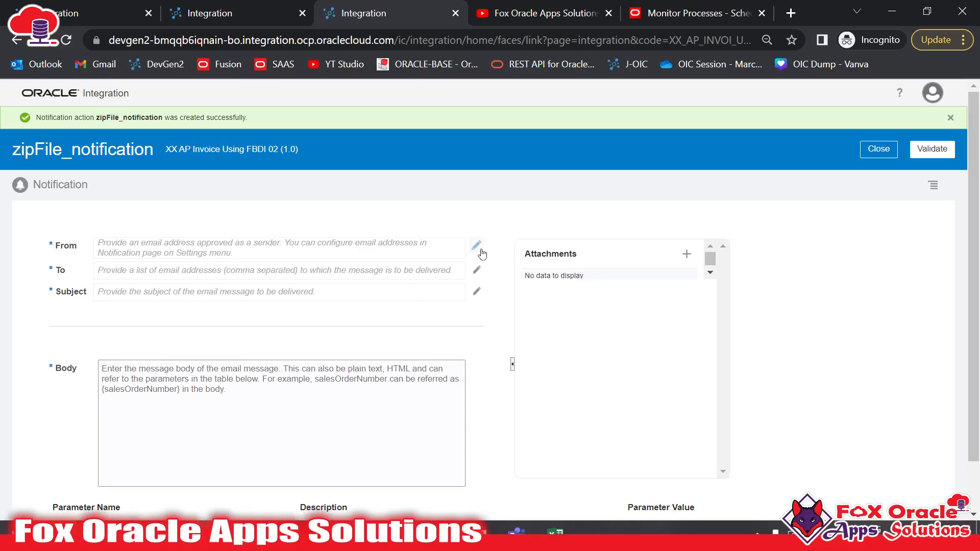
# Set the notification's From expression to $var_from_email, validate it, and open the To expression
pyautogui.click(480, 249)
pyautogui.scroll(-5, 219, 317)
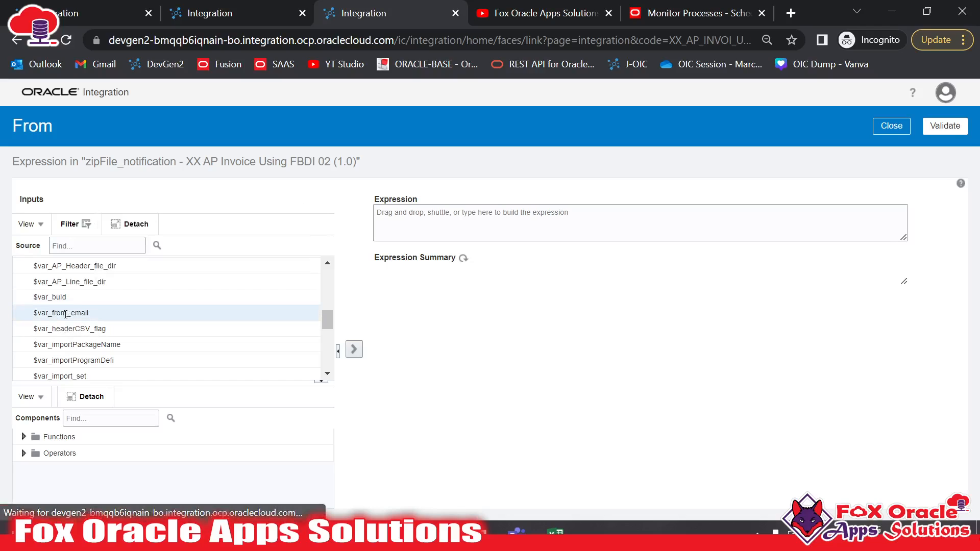
pyautogui.moveTo(68, 315); pyautogui.dragTo(449, 219)
pyautogui.click(943, 126)
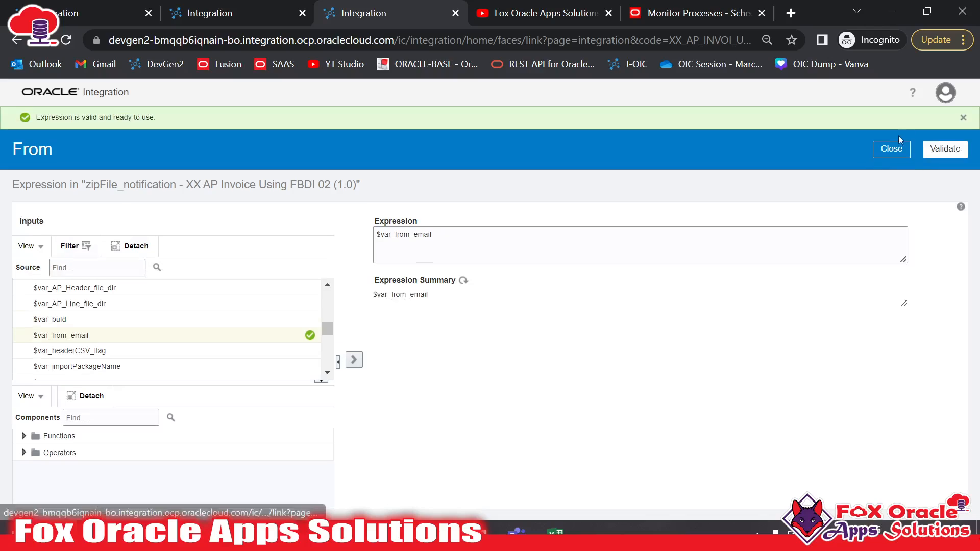
pyautogui.click(891, 148)
pyautogui.click(475, 244)
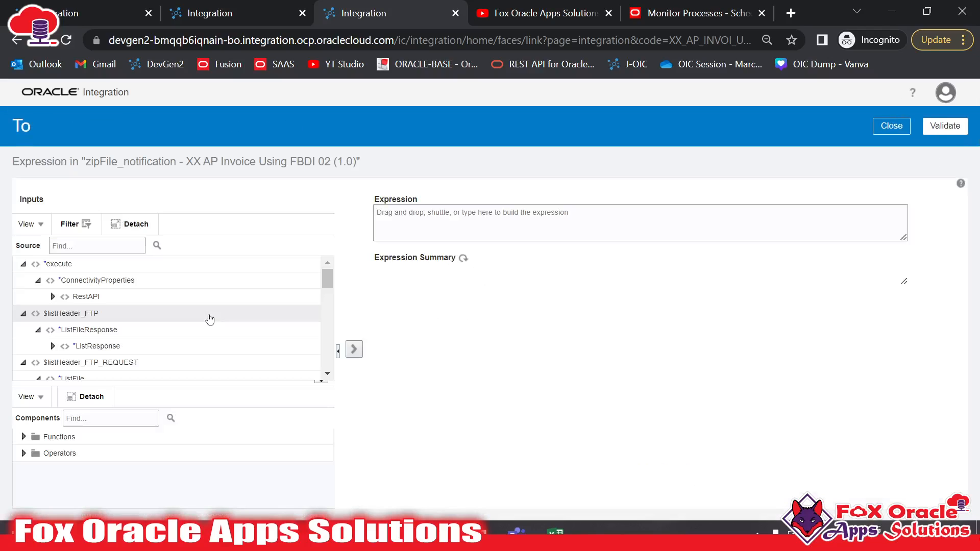
pyautogui.scroll(-5, 234, 322)
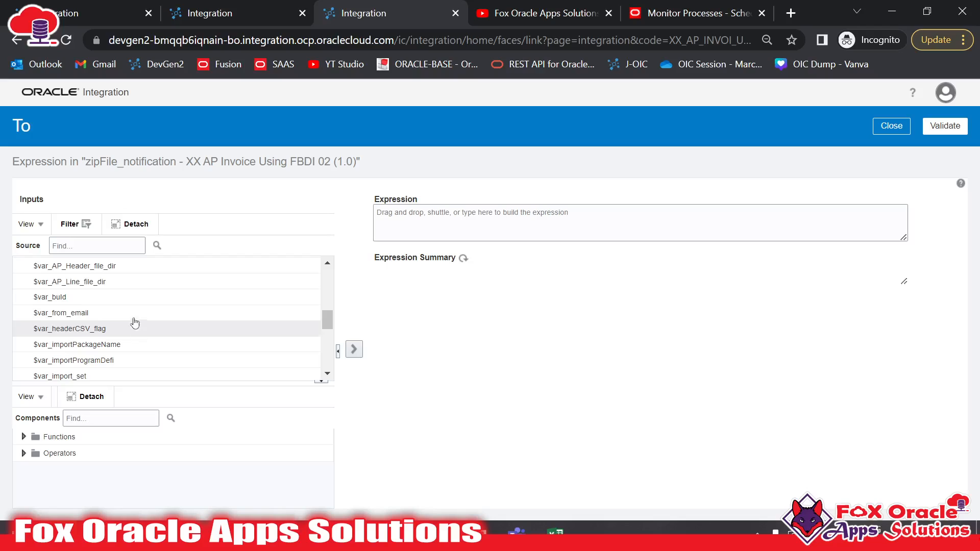
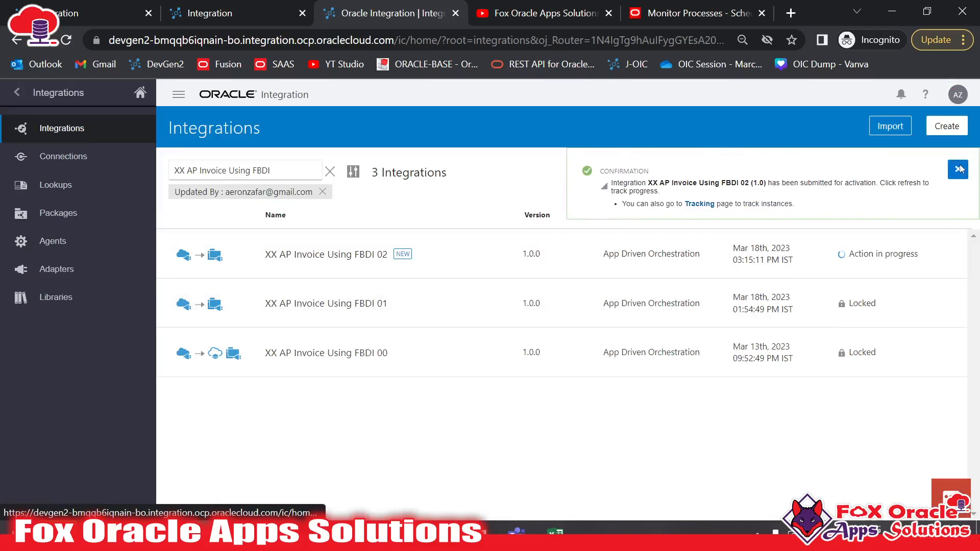
# Dismiss the activation confirmation and refresh the integrations list to check the status of XX AP Invoice Using FBDI 02
pyautogui.click(959, 170)
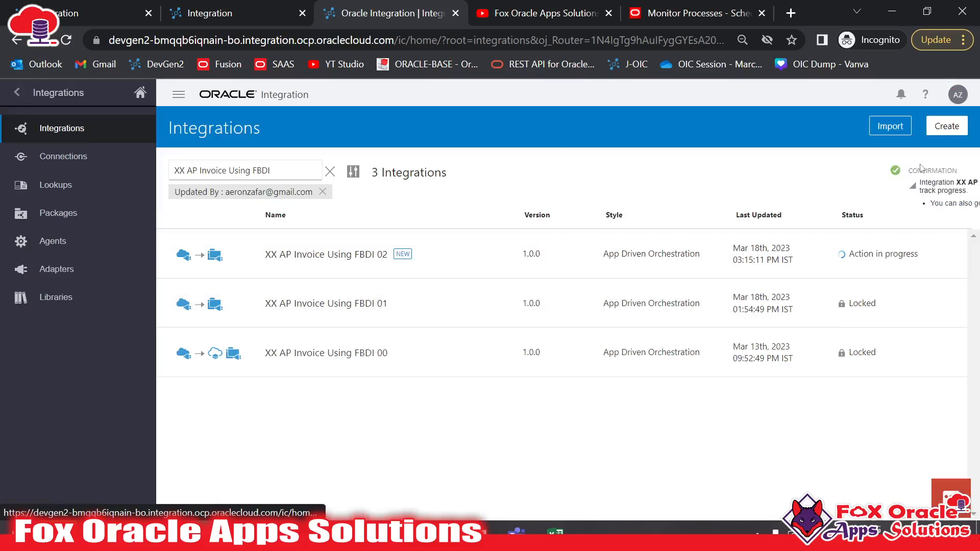
pyautogui.click(924, 172)
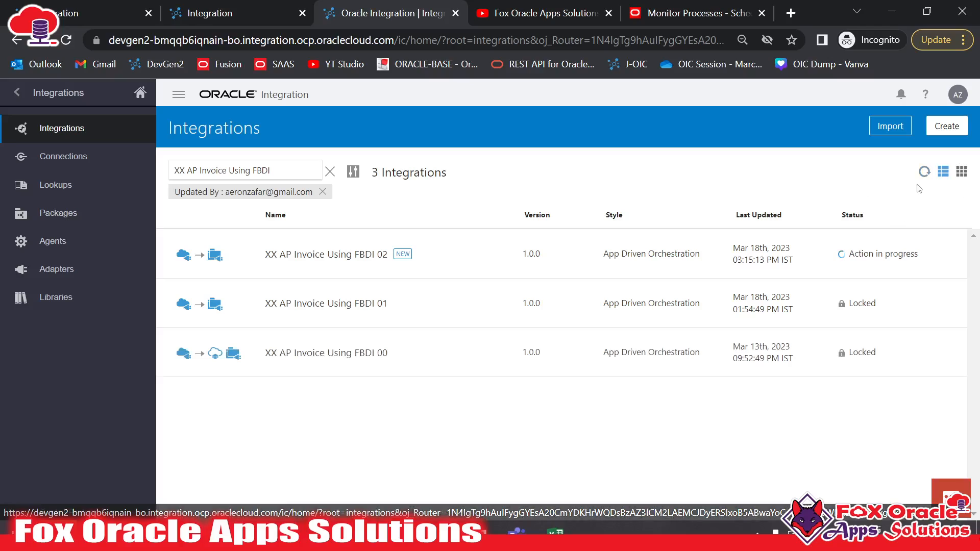
pyautogui.click(924, 173)
pyautogui.moveTo(924, 175); pyautogui.dragTo(836, 242)
pyautogui.click(836, 243)
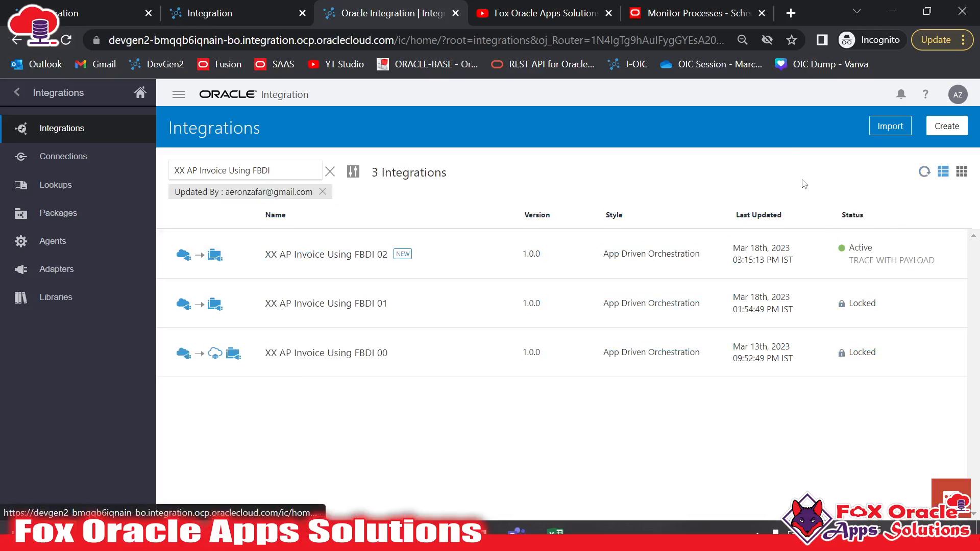
# Open the test page of XX AP Invoice Using FBDI 02 and run the uploadAPinvoice GET endpoint without a body
pyautogui.click(811, 253)
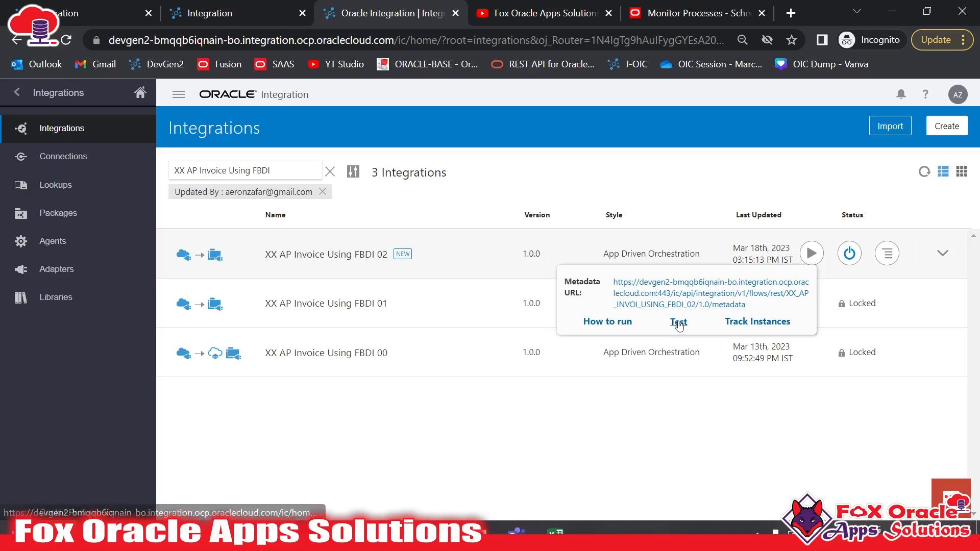
pyautogui.click(675, 322)
pyautogui.click(169, 258)
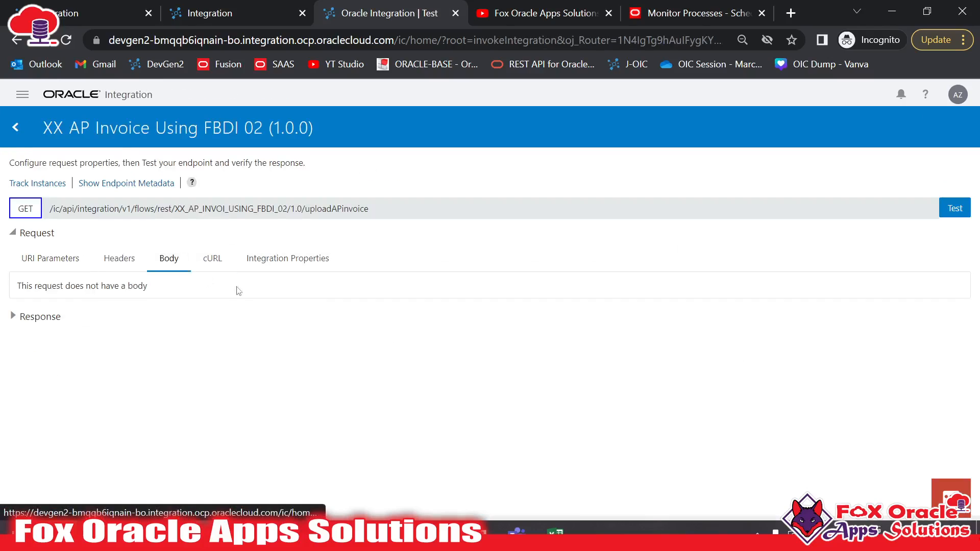
pyautogui.click(954, 208)
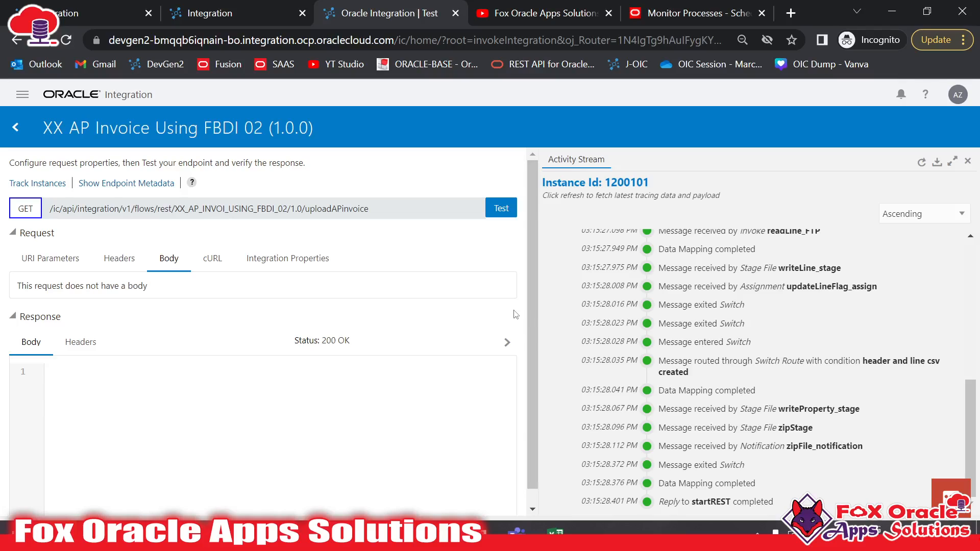
pyautogui.moveTo(592, 253)
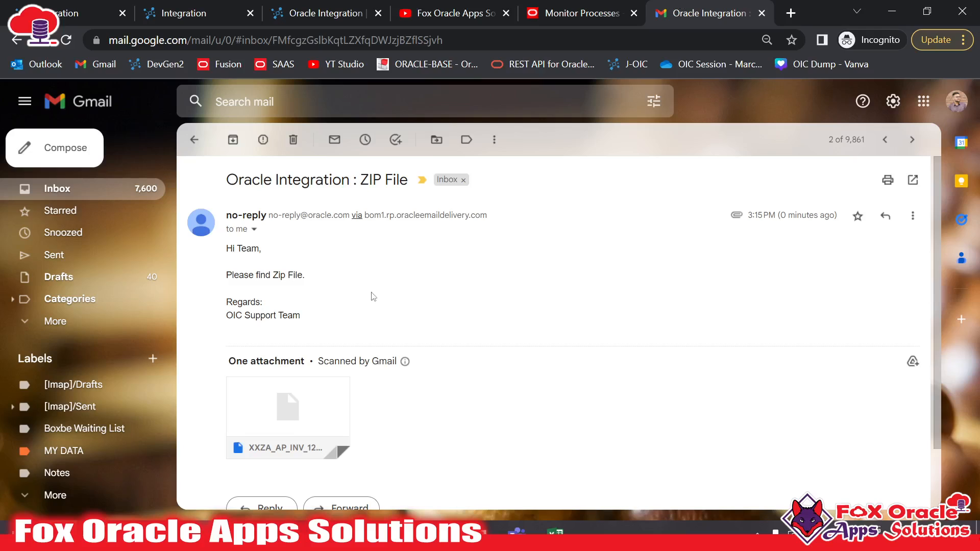
# Read the "Oracle Integration : ZIP File" email in Gmail and check its message text and attachment
pyautogui.scroll(-2, 371, 296)
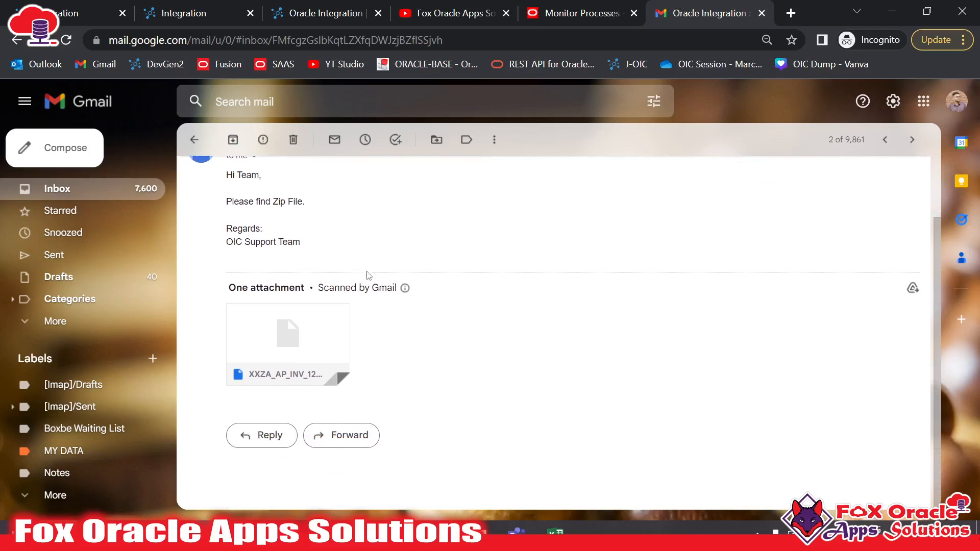
pyautogui.scroll(2, 291, 344)
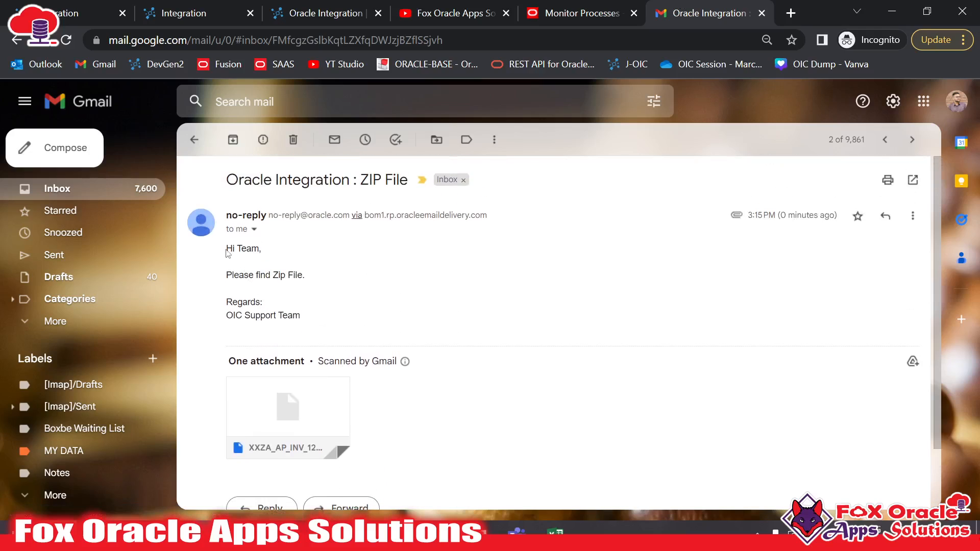
pyautogui.moveTo(229, 278); pyautogui.dragTo(293, 278)
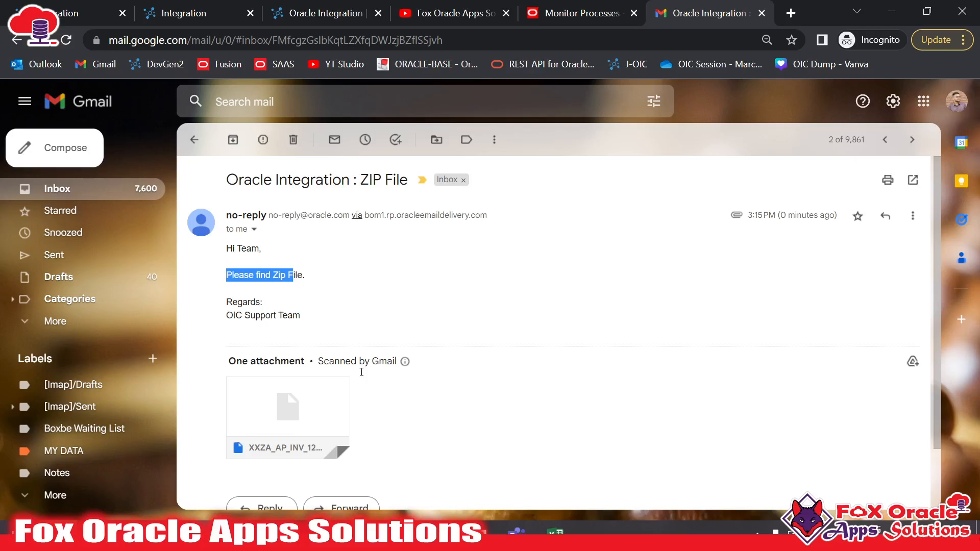
pyautogui.scroll(-2, 386, 420)
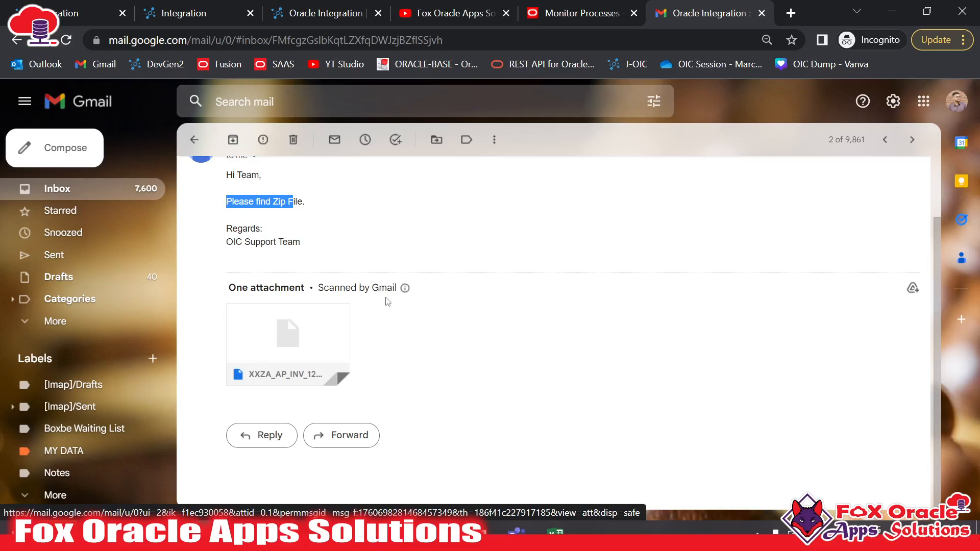
# Return to Oracle Integration, deactivate XX AP Invoice Using FBDI 02 and open it for editing
pyautogui.click(347, 11)
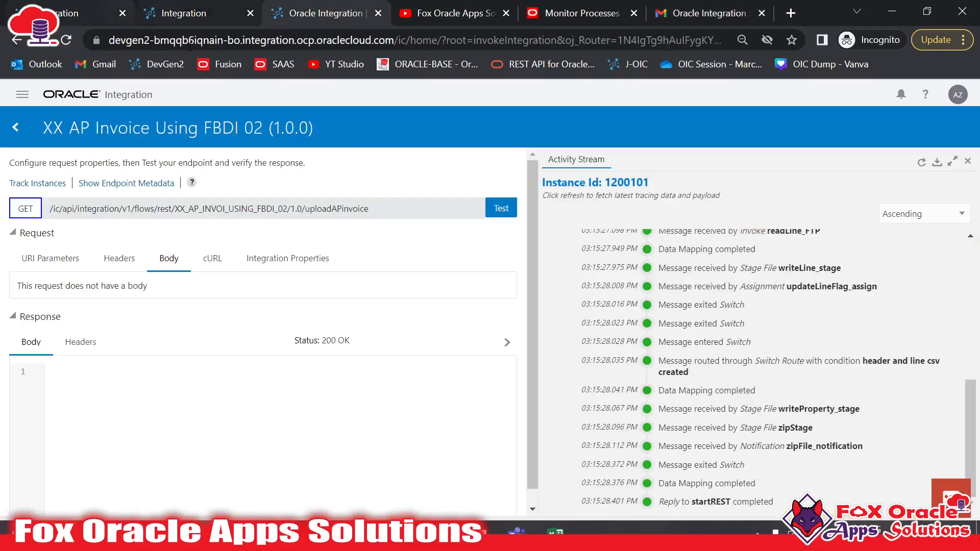
pyautogui.click(15, 127)
pyautogui.click(849, 255)
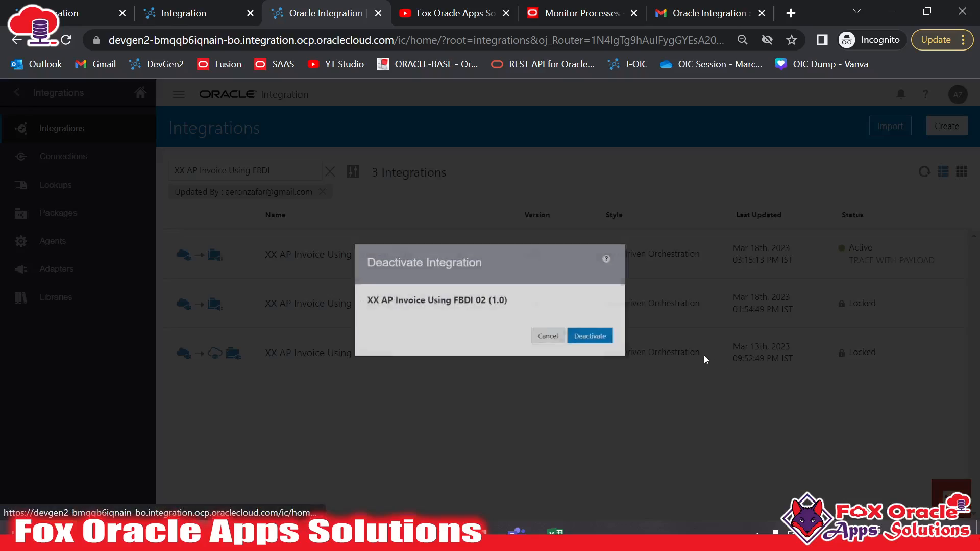
pyautogui.click(614, 346)
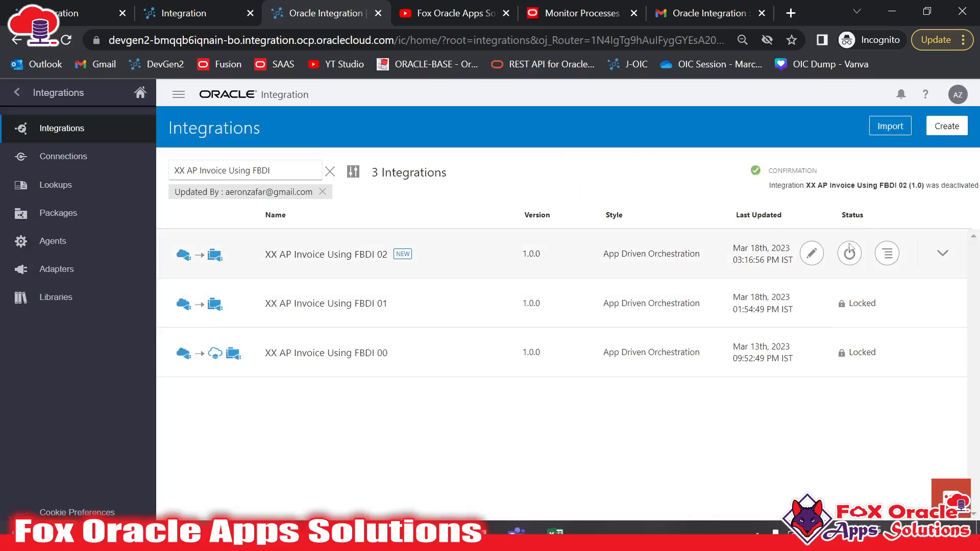
pyautogui.click(811, 253)
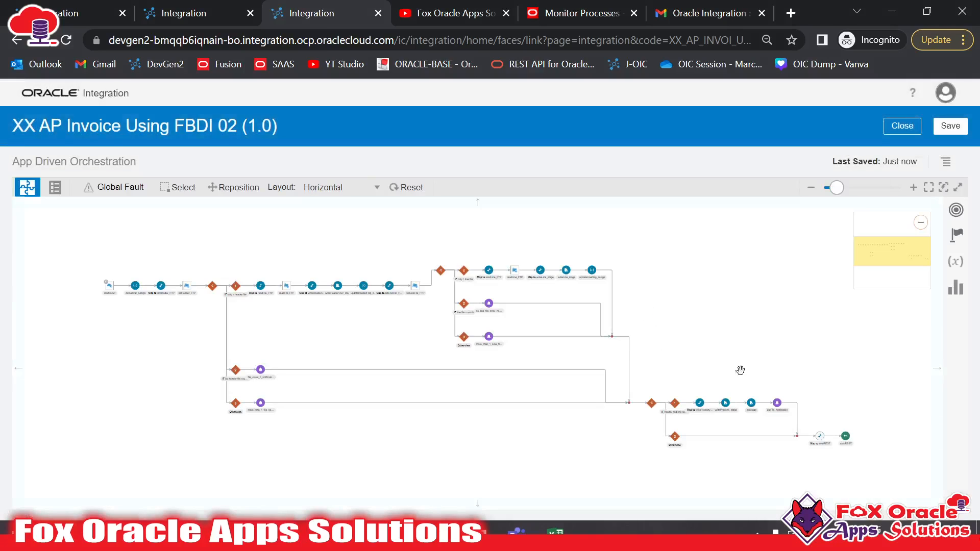
# Append '.zip' to the file name expression of the zipStage action, finish the stage file configuration and accept the update
pyautogui.scroll(6, 643, 328)
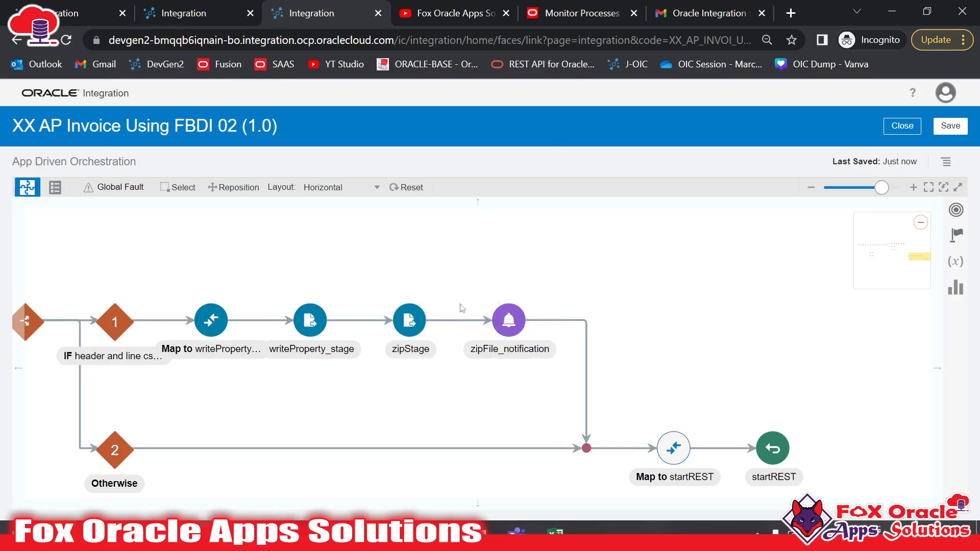
pyautogui.doubleClick(409, 320)
pyautogui.click(673, 119)
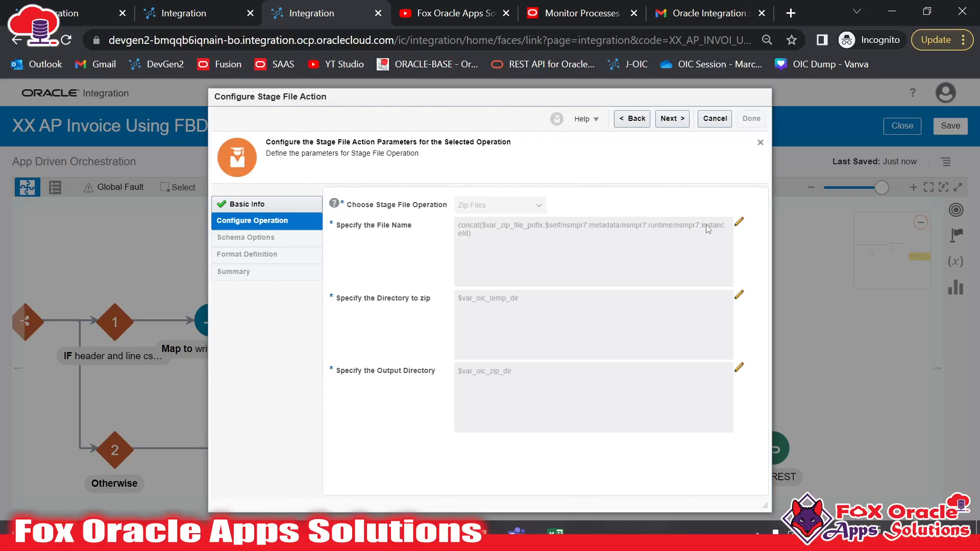
pyautogui.click(739, 223)
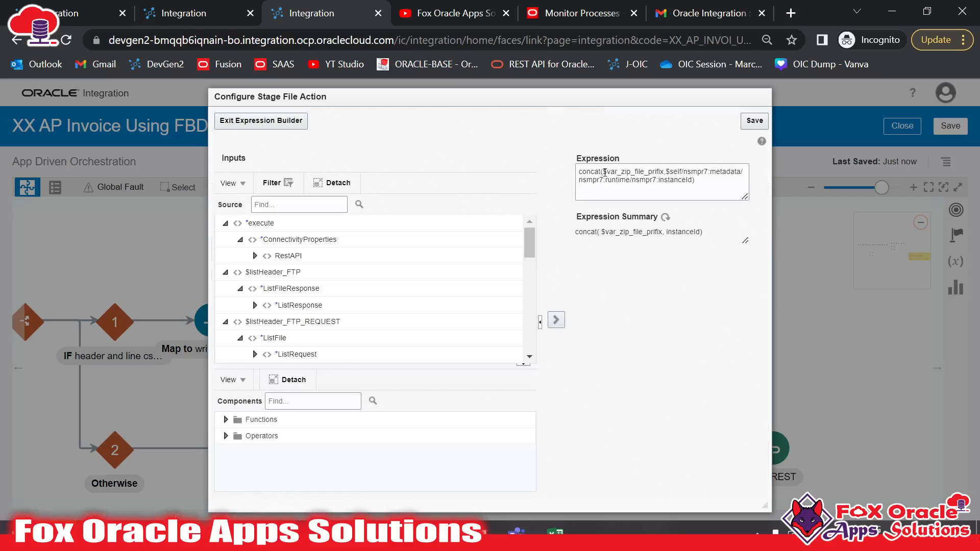
pyautogui.moveTo(603, 172); pyautogui.dragTo(655, 174)
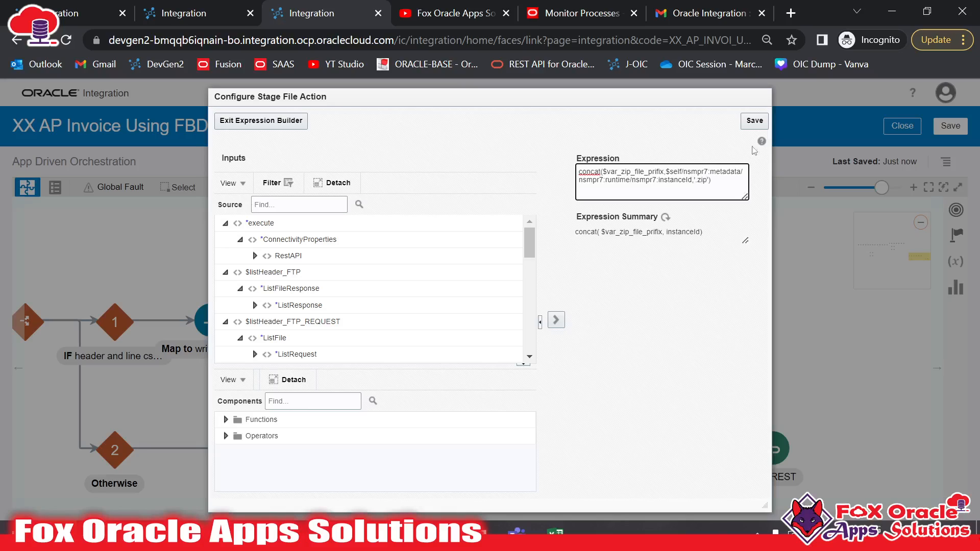
pyautogui.click(754, 120)
pyautogui.click(595, 362)
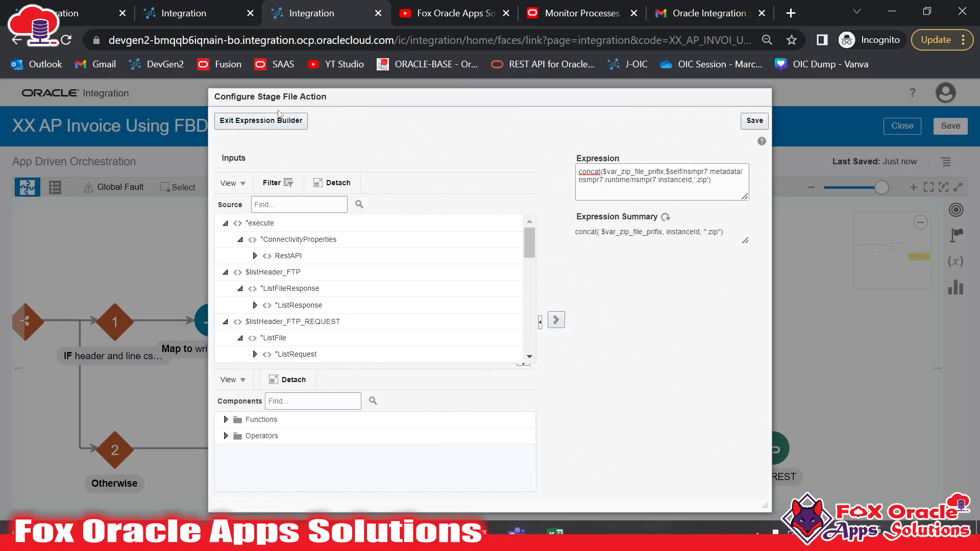
pyautogui.click(279, 116)
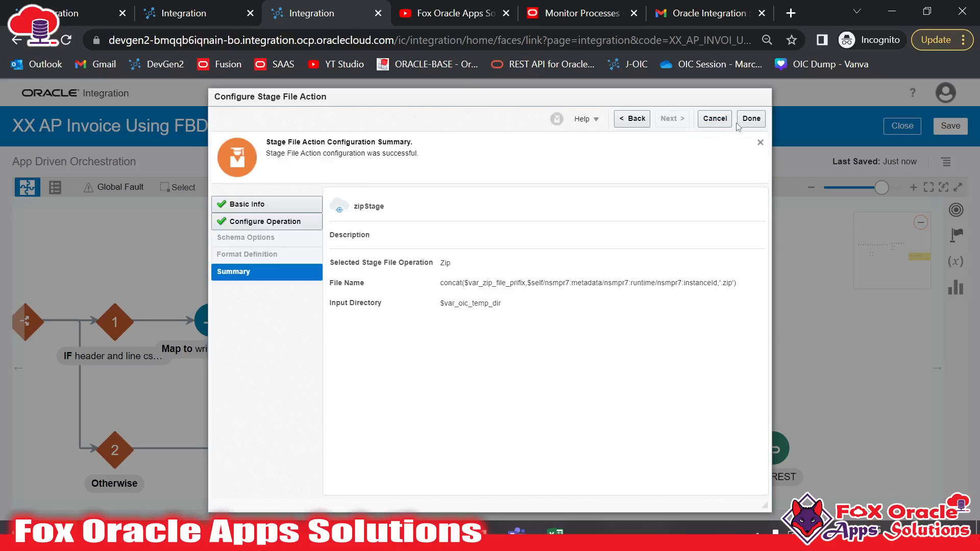
pyautogui.click(751, 119)
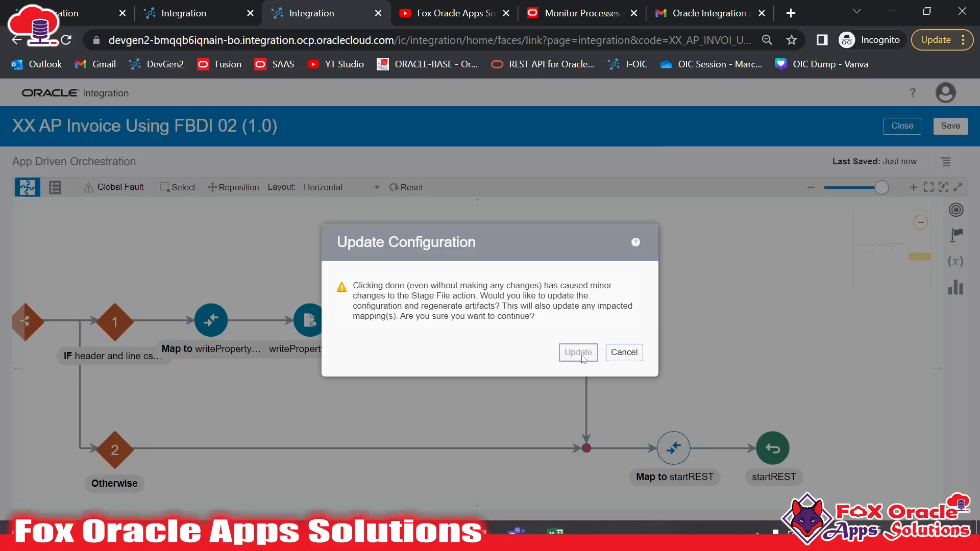
pyautogui.click(578, 352)
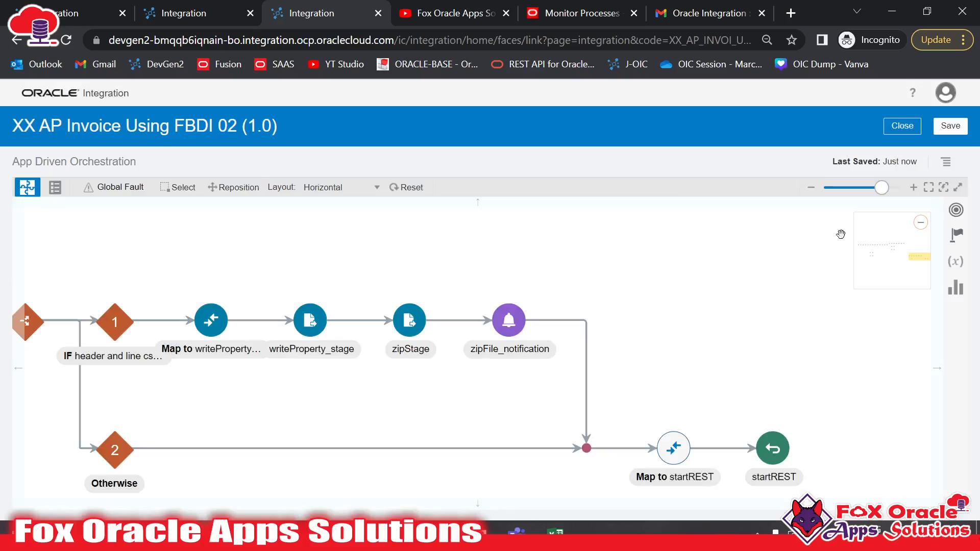
# Save and close the integration, activate XX AP Invoice Using FBDI 02 and refresh the list for its activation status
pyautogui.click(950, 126)
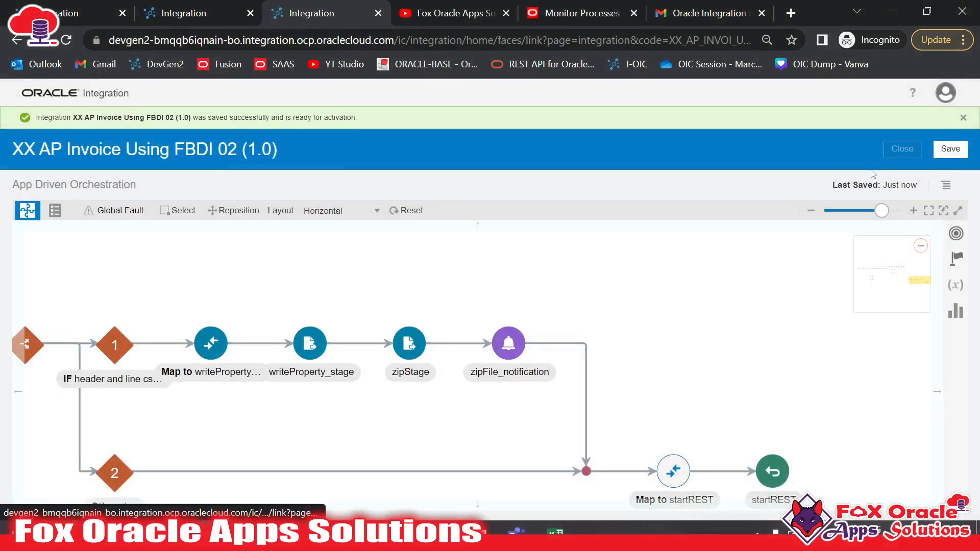
pyautogui.click(901, 148)
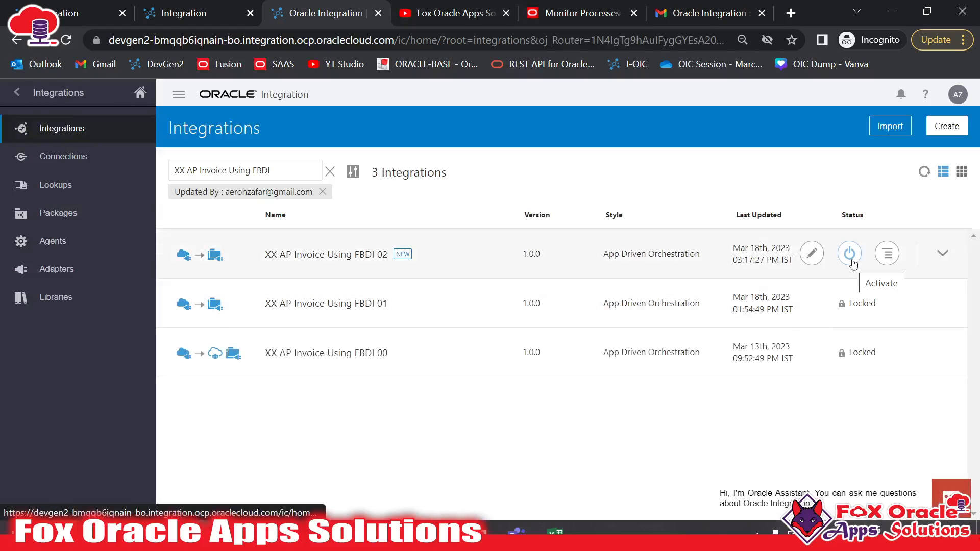
pyautogui.click(850, 260)
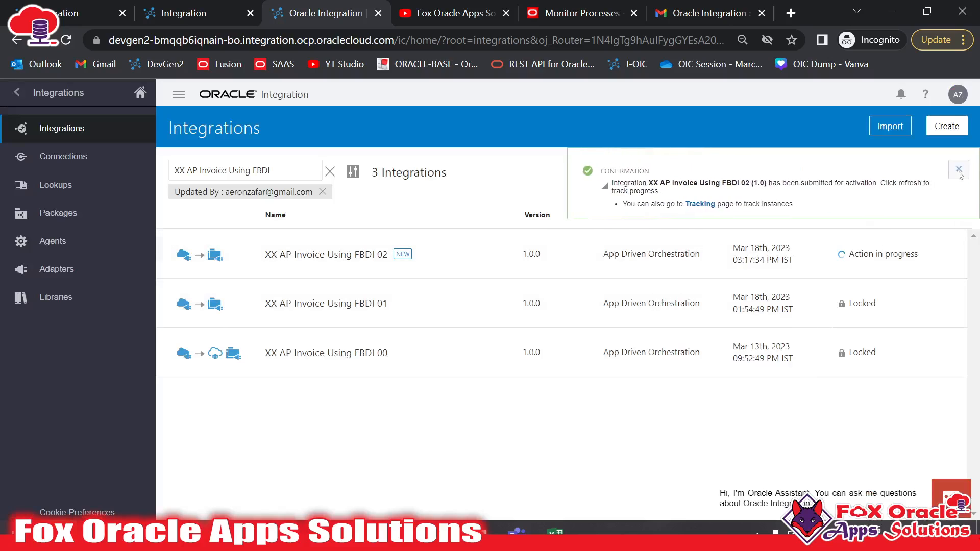
pyautogui.click(958, 171)
pyautogui.click(925, 172)
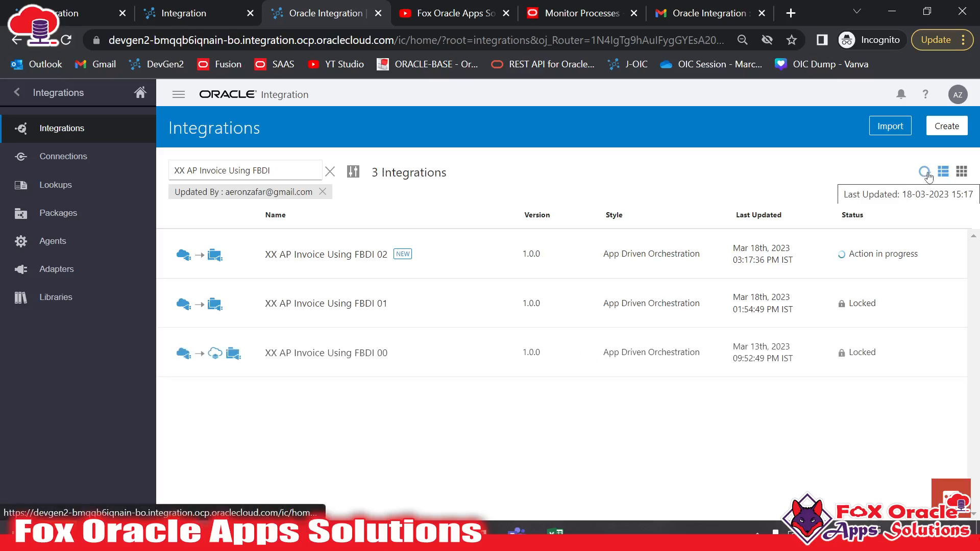
pyautogui.click(927, 174)
pyautogui.click(927, 174)
# Switch to Gmail, download the XXZA_AP_INV_1200101 attachment and show the downloaded file in its folder
pyautogui.click(684, 14)
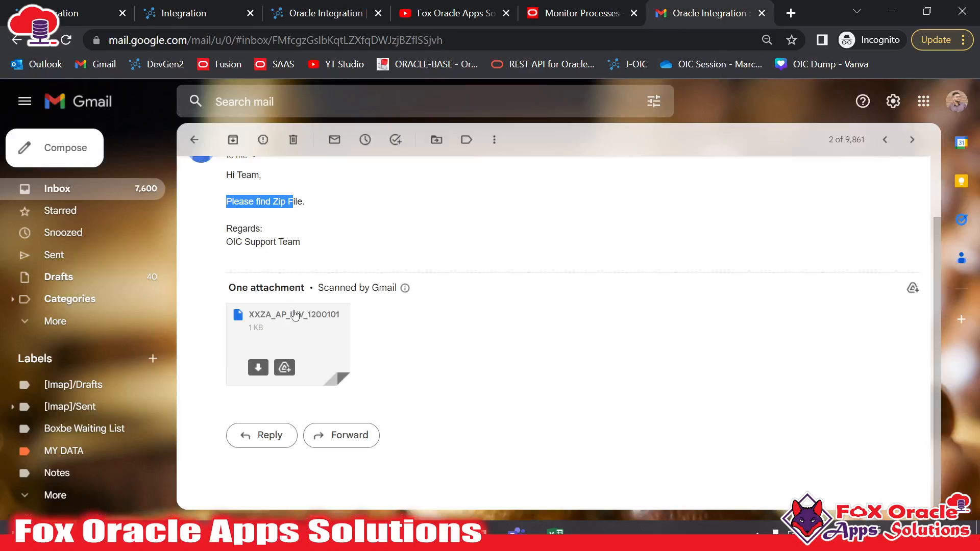
pyautogui.click(261, 367)
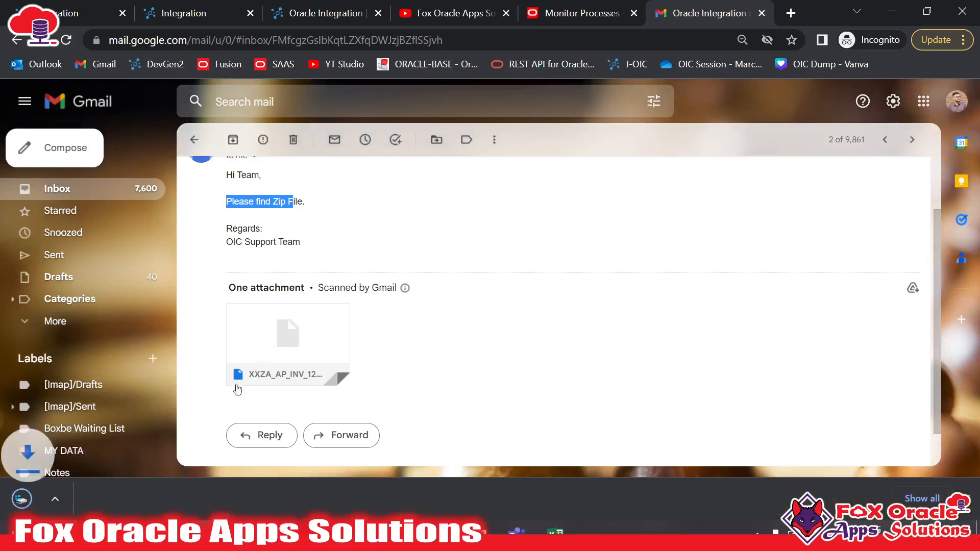
pyautogui.rightClick(112, 497)
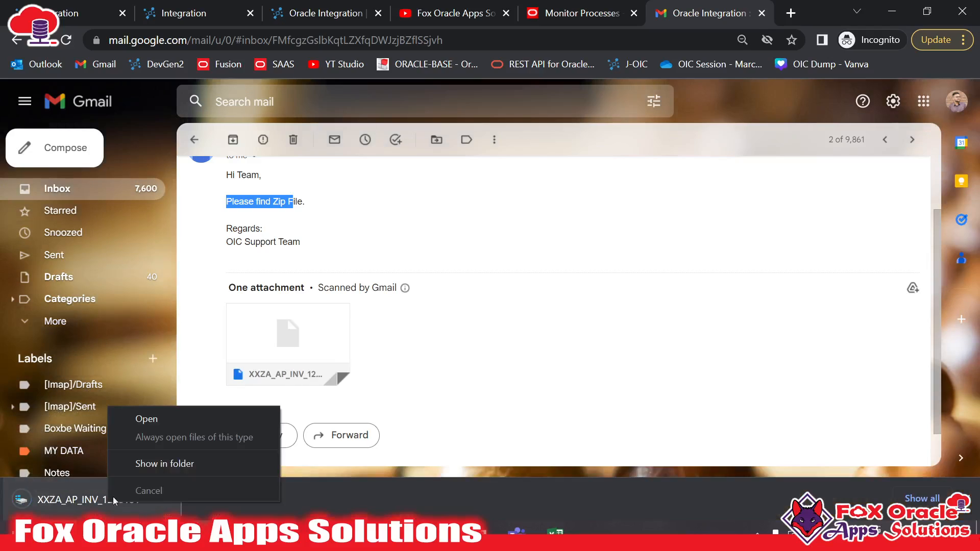
pyautogui.click(135, 467)
# Rename the downloaded file as XXZA_AP_INV_1200101.zip
pyautogui.click(194, 167)
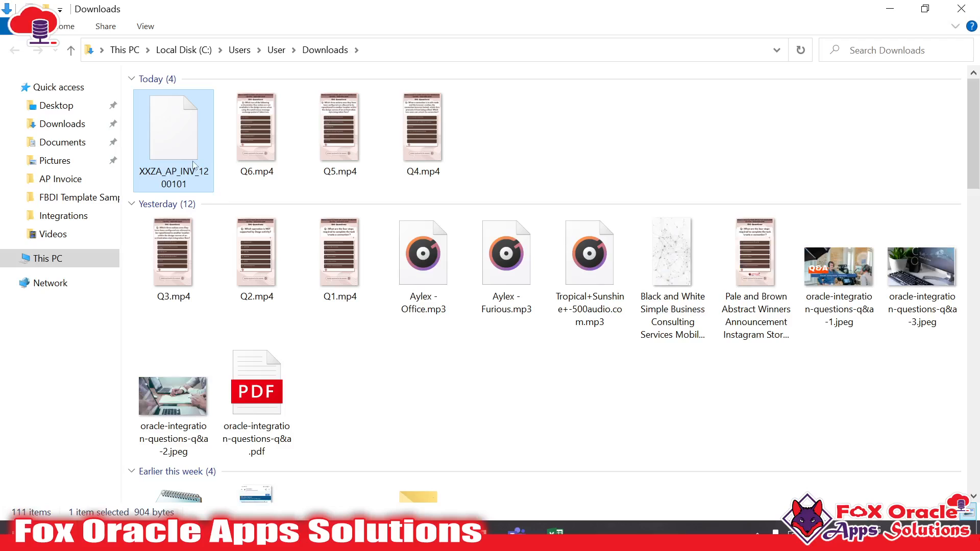
pyautogui.click(198, 186)
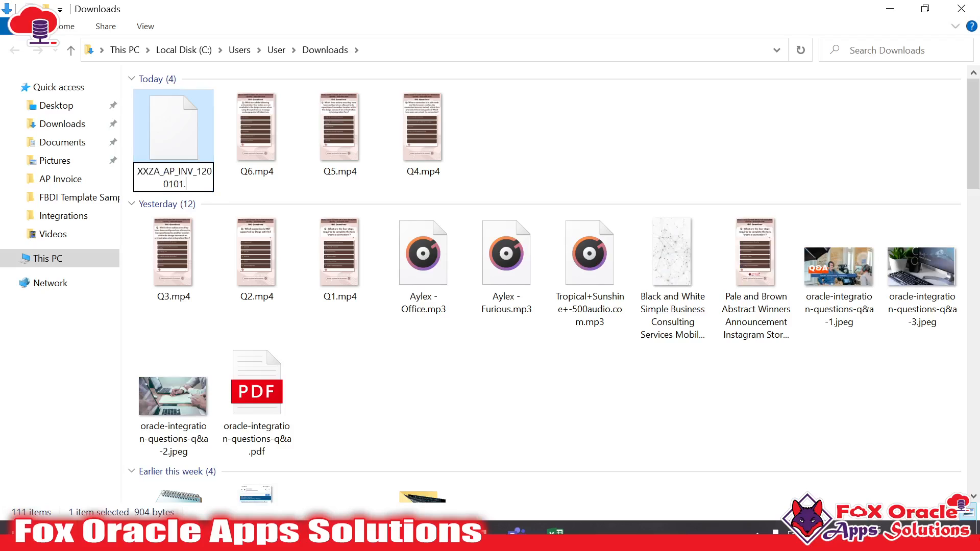
pyautogui.press('Return')
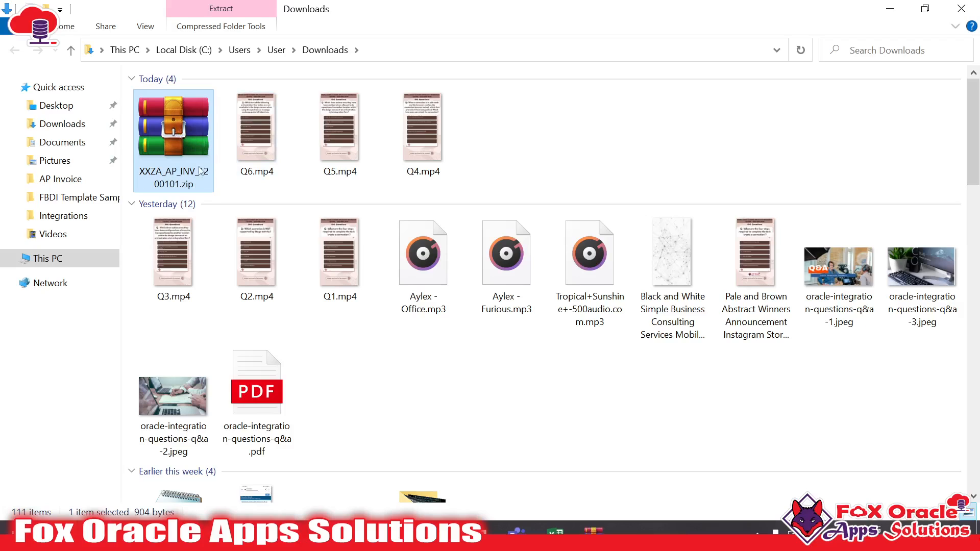
# Open XXZA_AP_INV_1200101.zip in WinRAR, check which files it contains, then close the archive and return to the browser
pyautogui.click(501, 119)
pyautogui.click(165, 129)
pyautogui.doubleClick(165, 129)
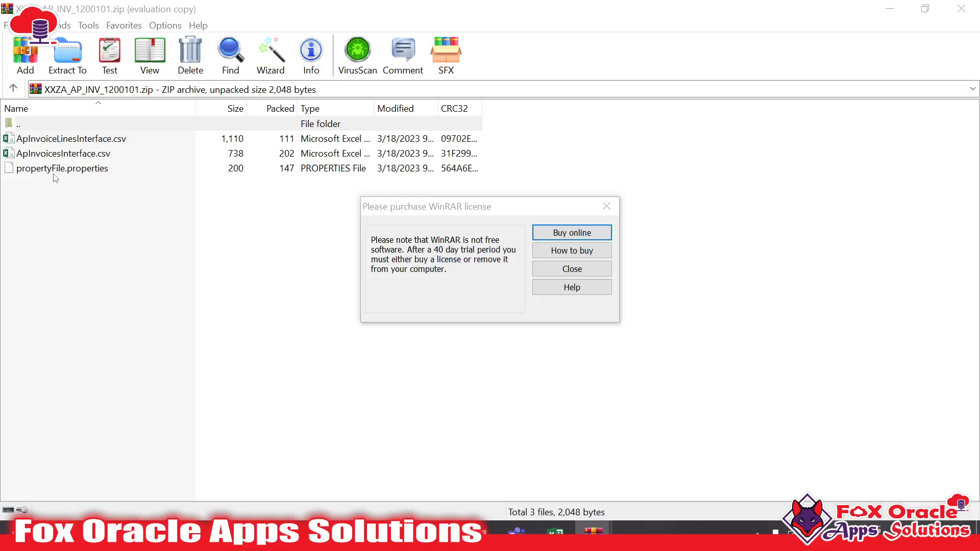
pyautogui.click(572, 268)
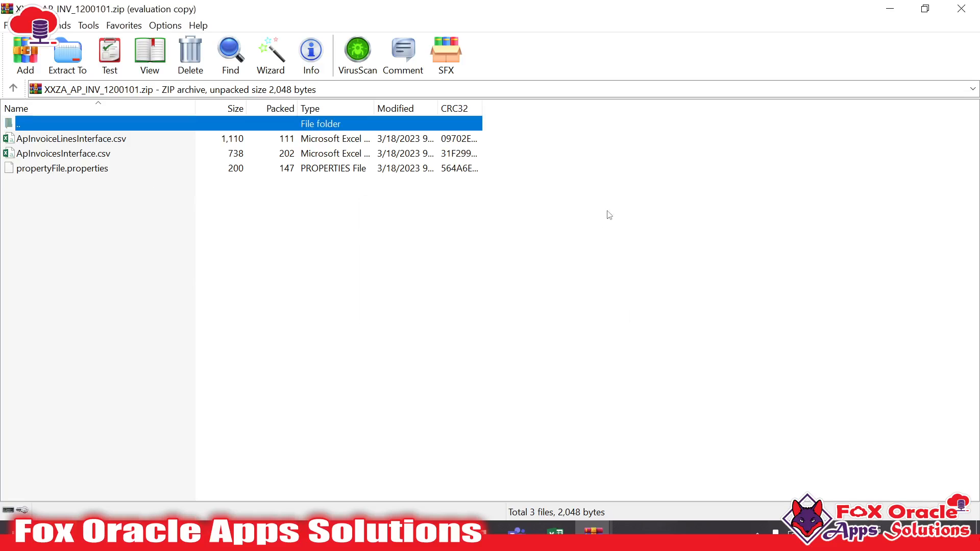
pyautogui.click(975, 11)
pyautogui.hotkey('alt', 'Tab')
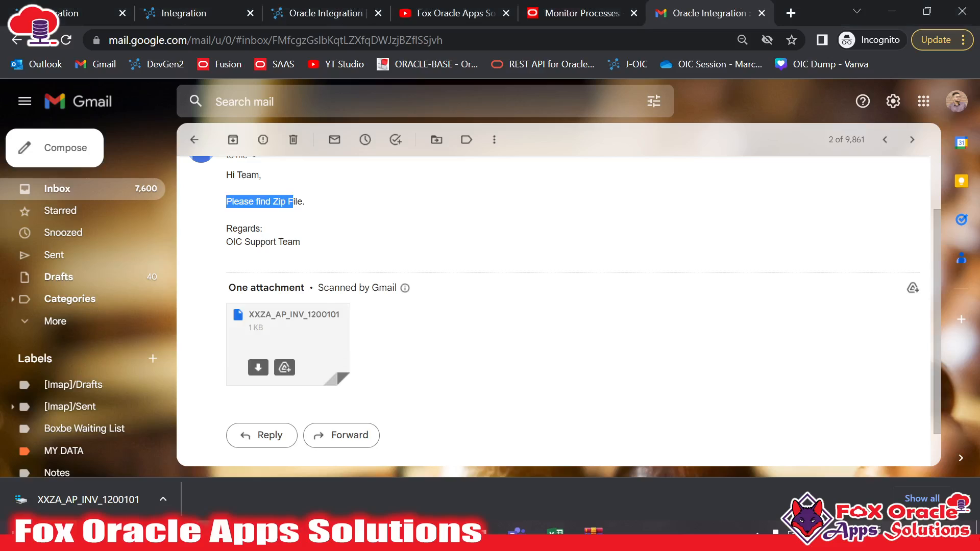
# Return to Oracle Integration, open the test page of XX AP Invoice Using FBDI 02 and test its uploadAPinvoice endpoint
pyautogui.scroll(2, 457, 273)
pyautogui.click(595, 5)
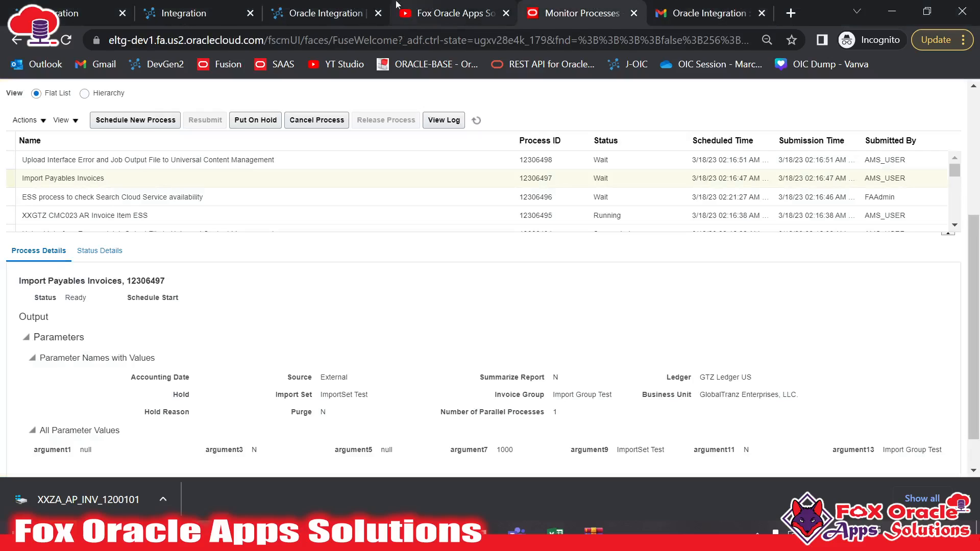
pyautogui.click(327, 12)
pyautogui.click(811, 255)
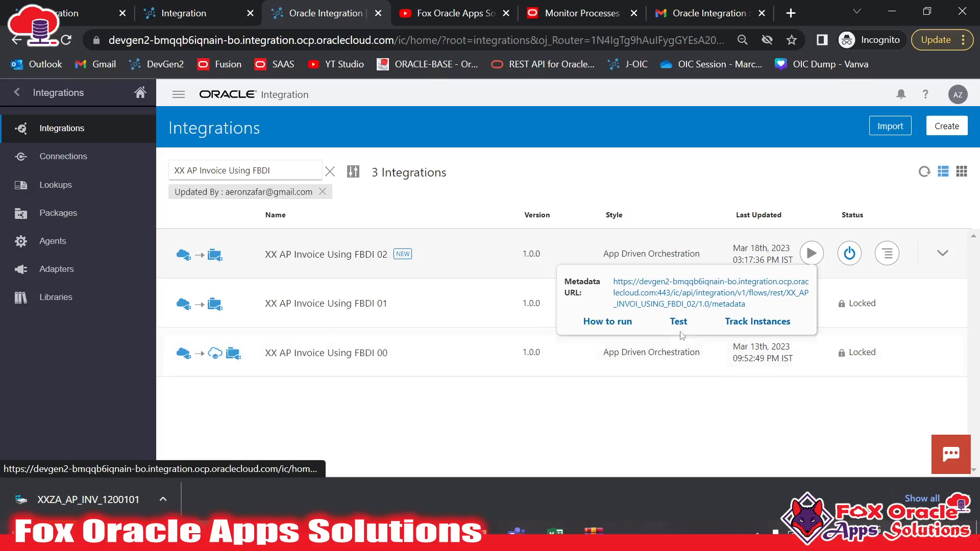
pyautogui.click(679, 322)
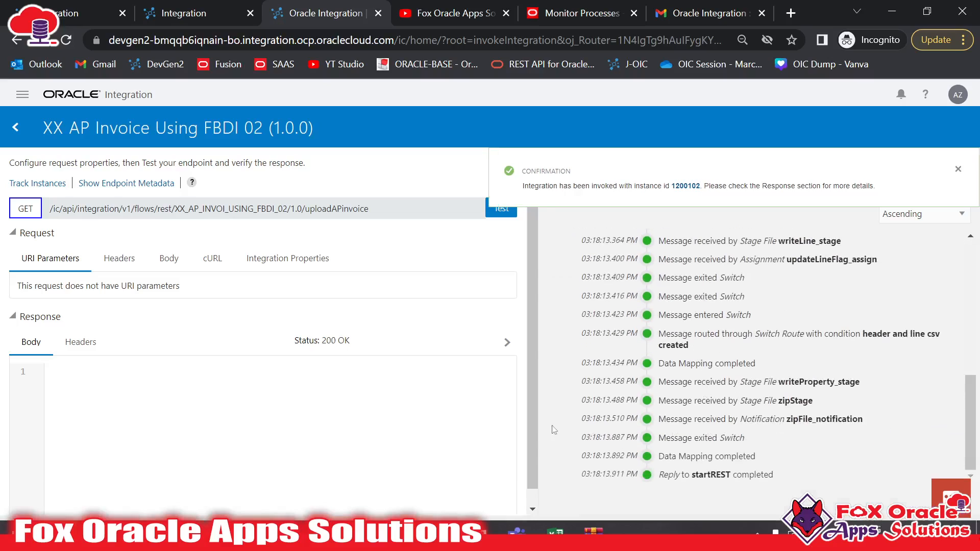
# Open the newest "Oracle Integration : ZIP File" email in Gmail and download its XXZA_AP_INV_1200102.zip attachment
pyautogui.click(699, 13)
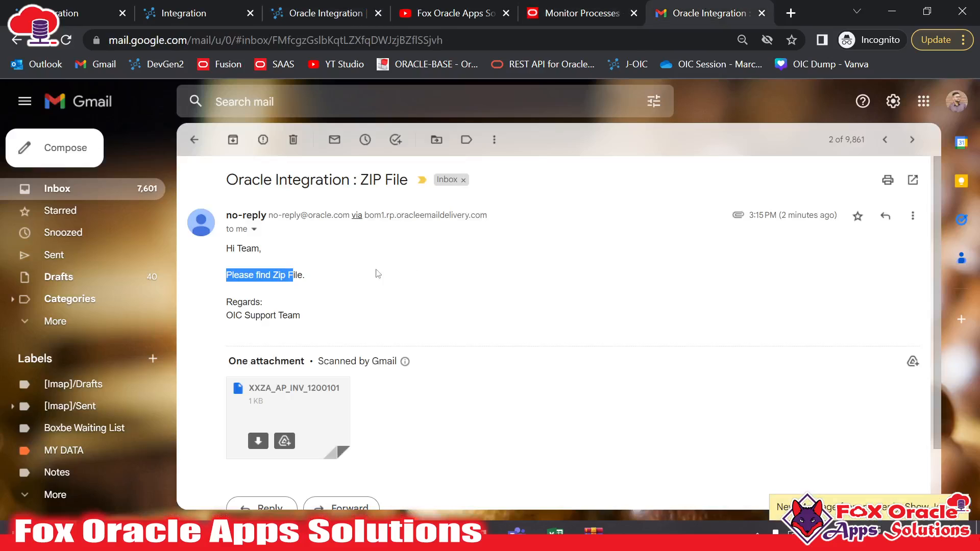
pyautogui.click(204, 146)
pyautogui.click(341, 222)
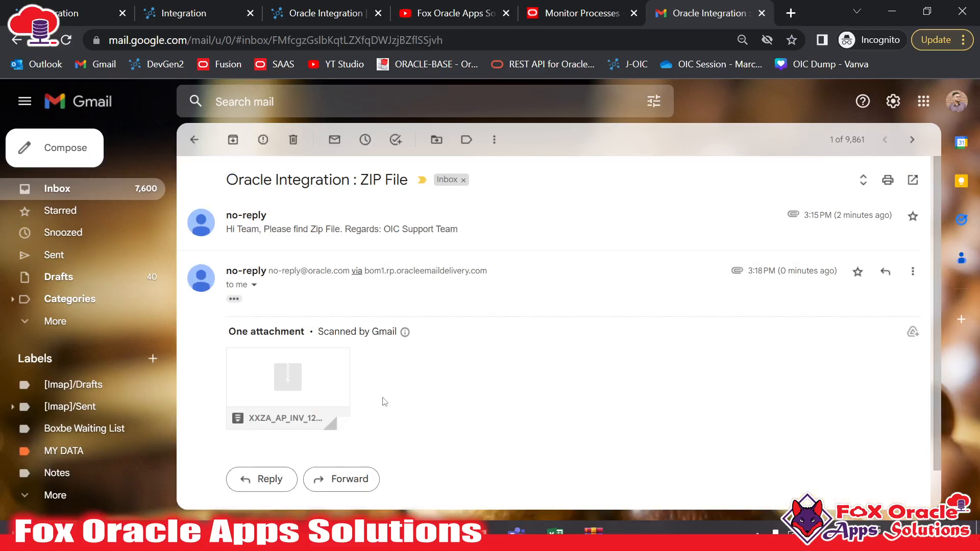
pyautogui.scroll(-1, 382, 400)
pyautogui.moveTo(298, 373)
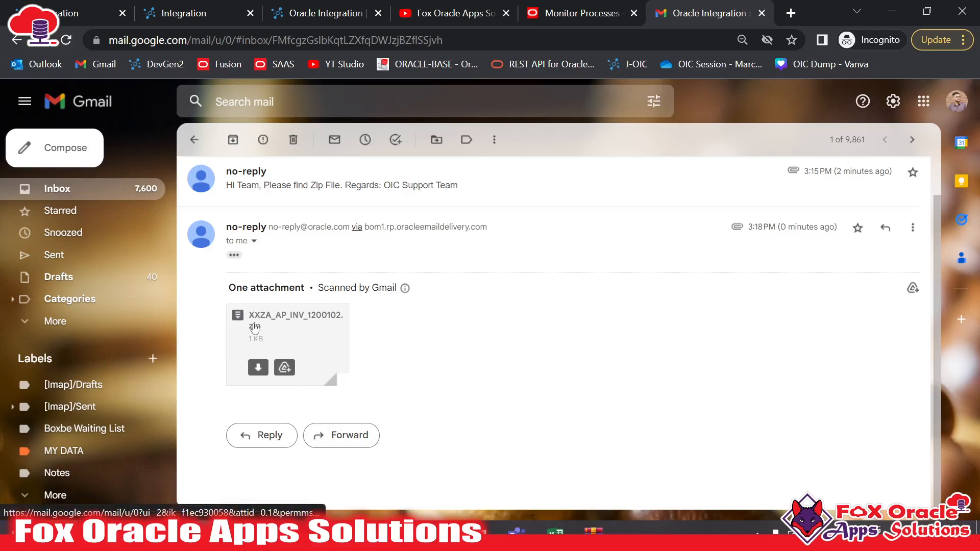
pyautogui.click(257, 366)
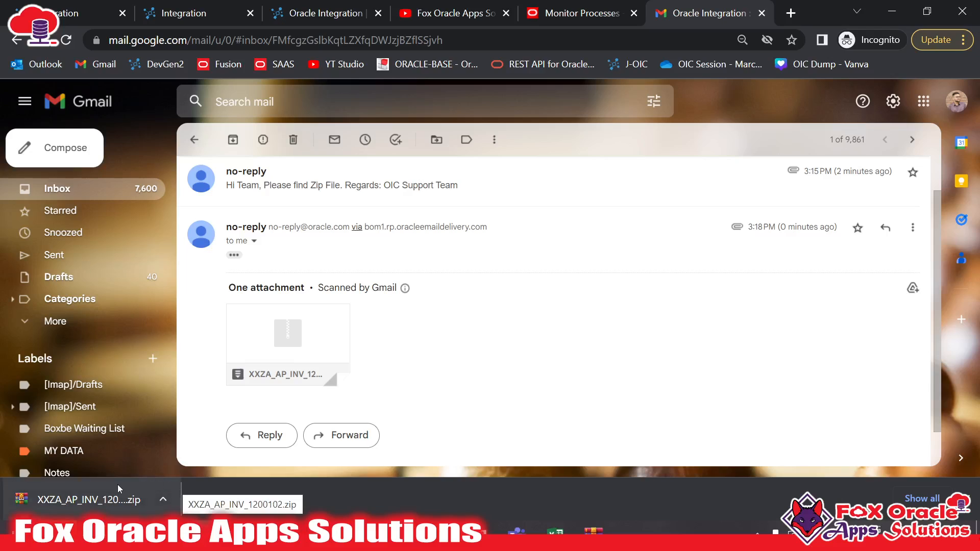
# Open XXZA_AP_INV_1200102.zip in WinRAR, dismiss the pop-up window and examine the line, header and property files in the archive
pyautogui.click(102, 501)
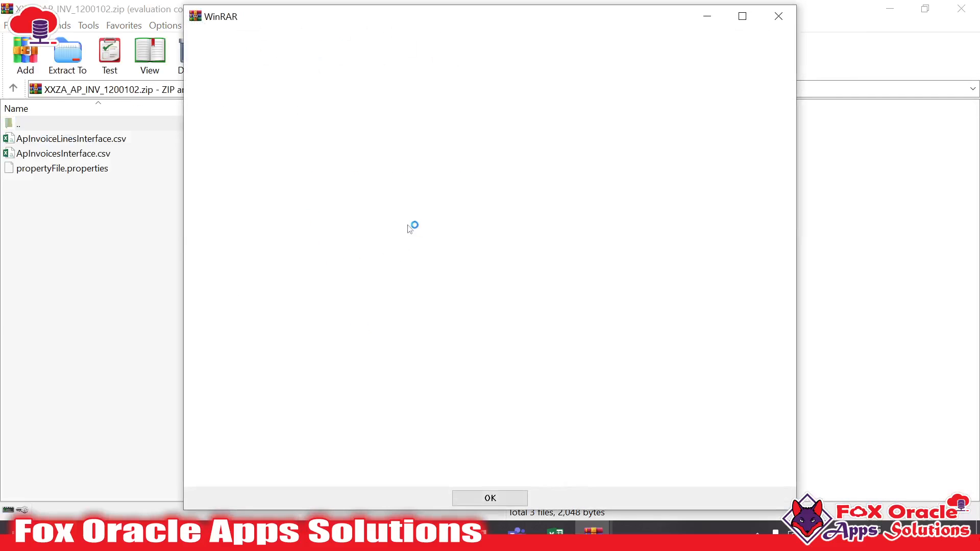
pyautogui.click(778, 17)
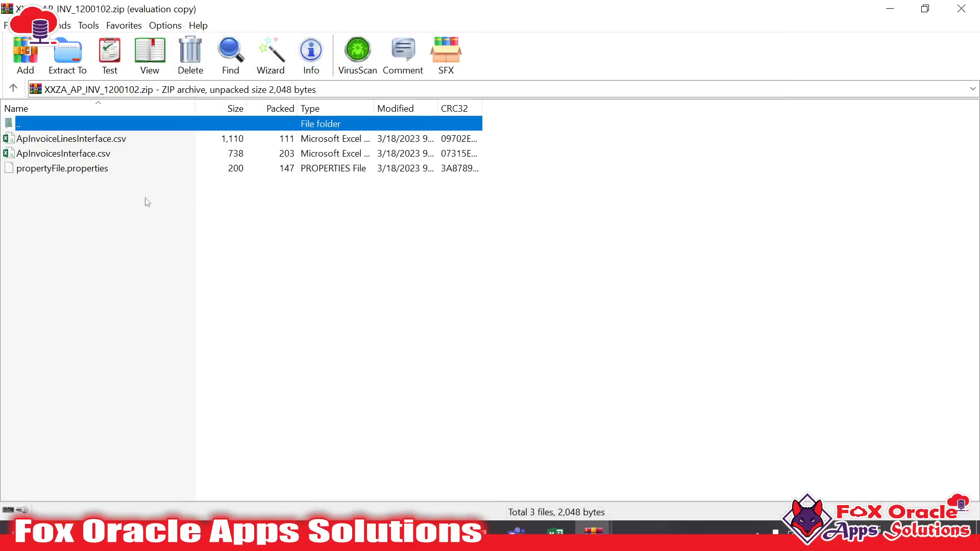
pyautogui.click(76, 183)
pyautogui.click(56, 139)
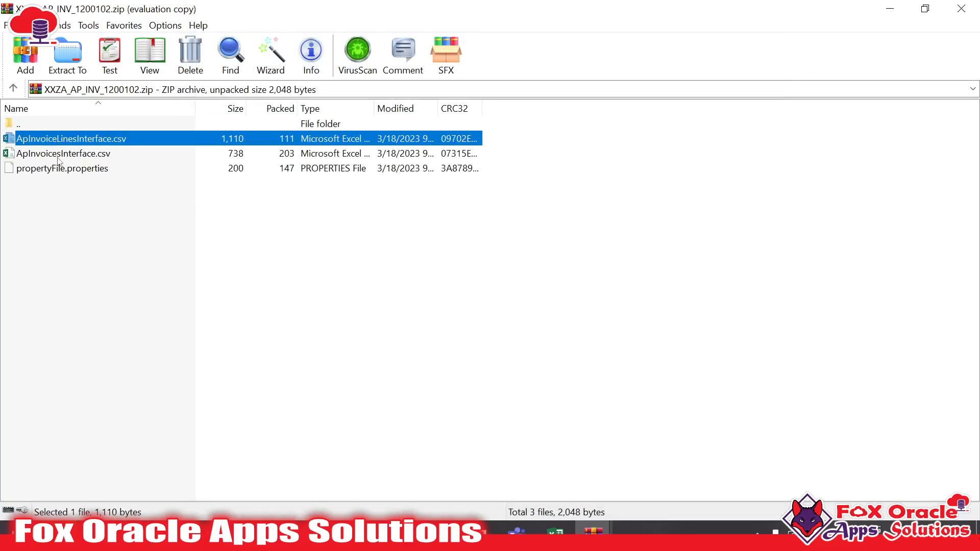
pyautogui.click(59, 159)
pyautogui.click(58, 173)
# Switch to Excel and close ApInvoicesInterface.csv without saving its changes
pyautogui.click(555, 532)
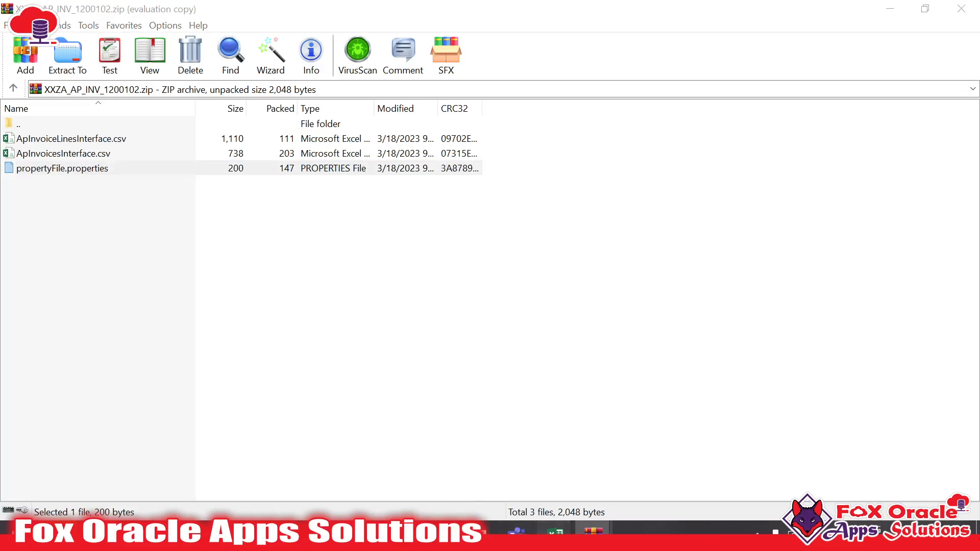
pyautogui.click(462, 420)
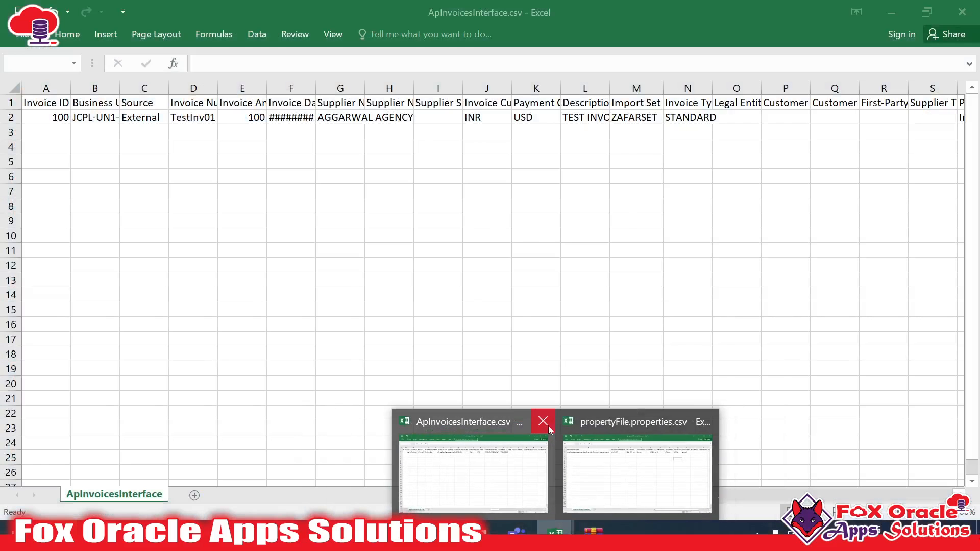
pyautogui.click(548, 426)
pyautogui.click(503, 304)
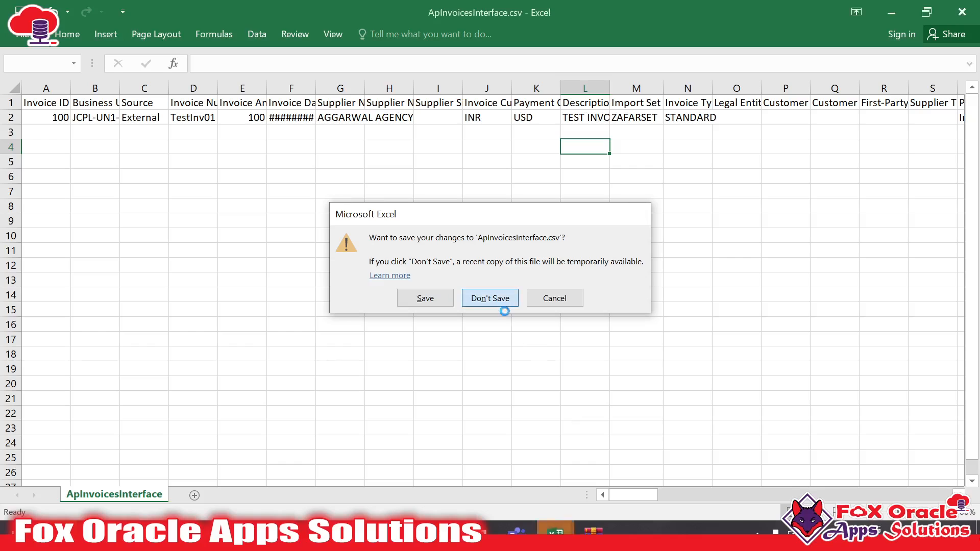
pyautogui.click(550, 526)
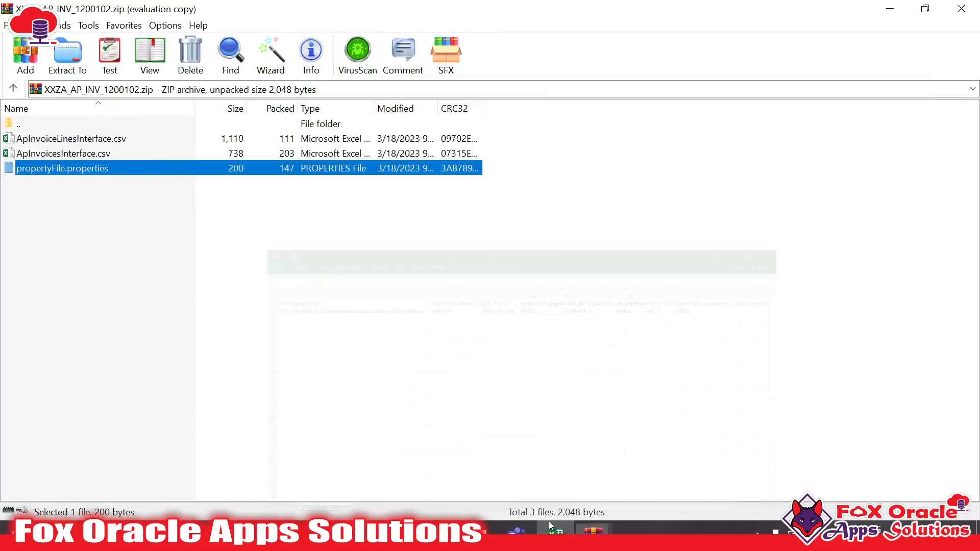
# Switch to Excel and close propertyFile.properties.csv without saving its changes
pyautogui.click(550, 526)
pyautogui.click(962, 12)
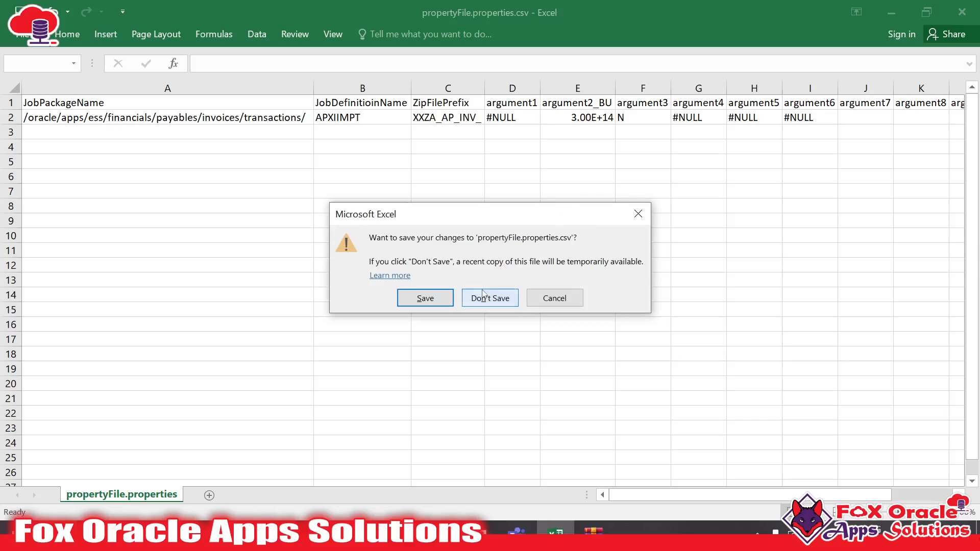
pyautogui.click(490, 297)
pyautogui.click(366, 280)
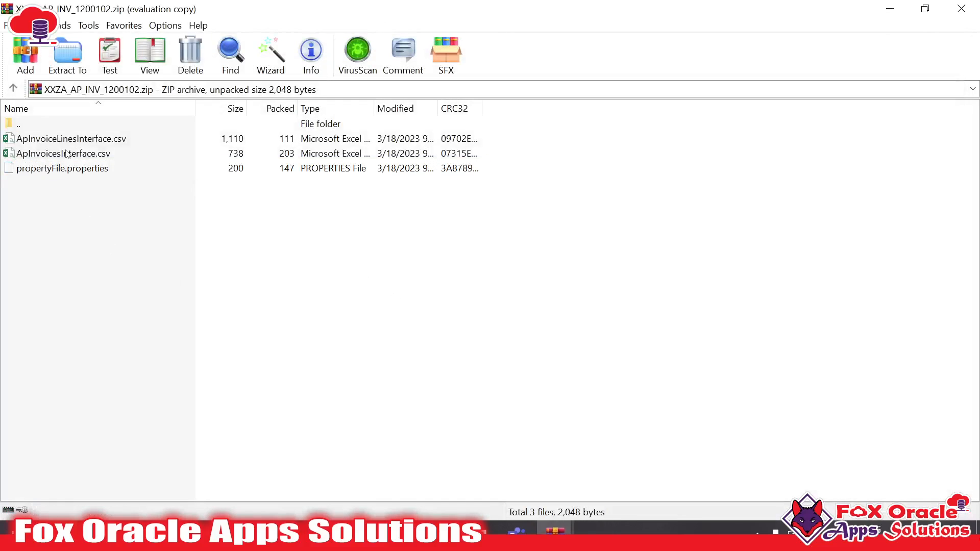
# Open ApInvoicesInterface.csv from the archive, examine its invoice IDs and the END markers in the last column, and close it
pyautogui.doubleClick(66, 153)
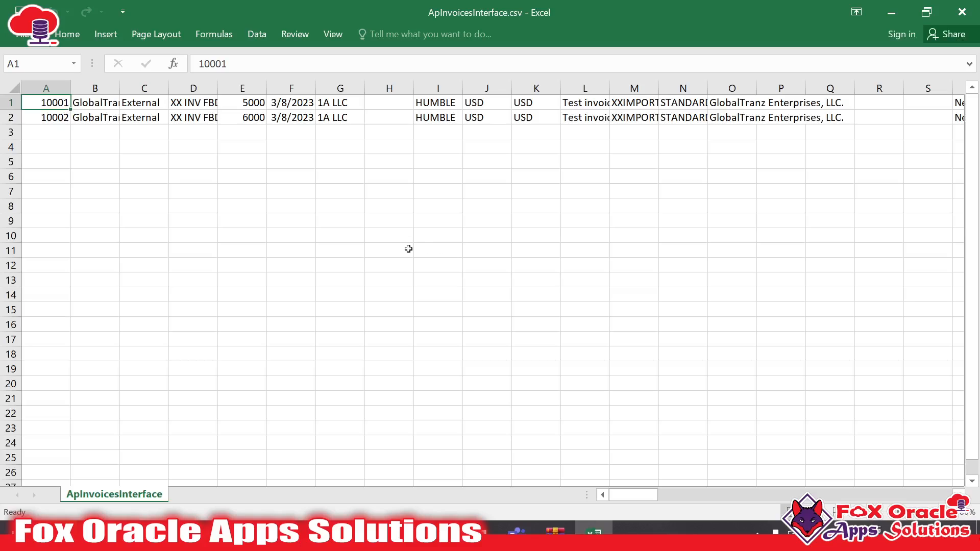
pyautogui.keyDown('shift'); pyautogui.click(59, 117); pyautogui.keyUp('shift')
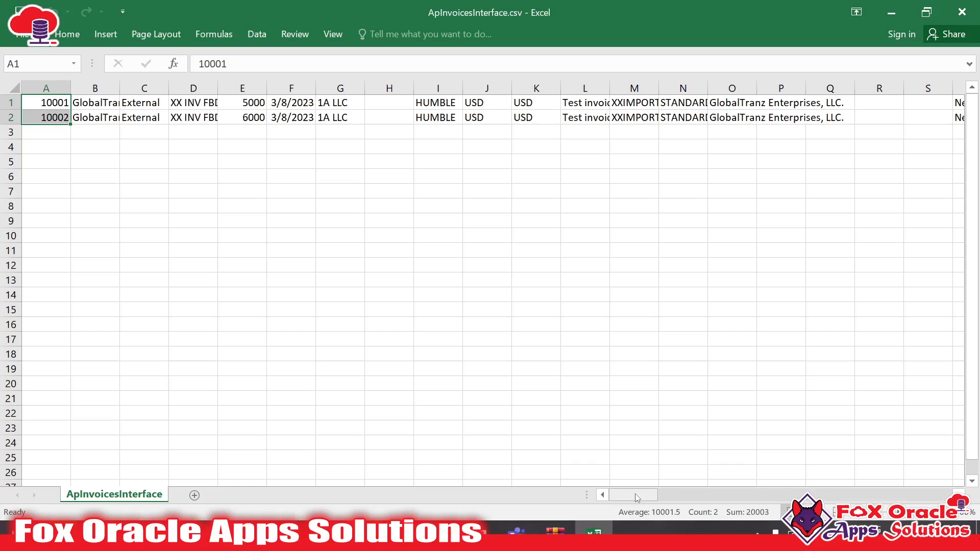
pyautogui.moveTo(637, 498); pyautogui.dragTo(926, 493)
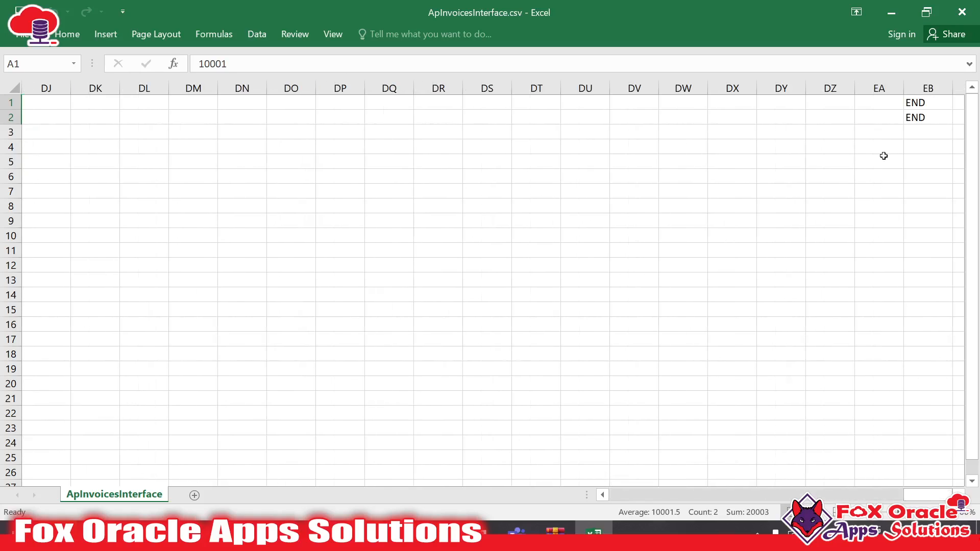
pyautogui.moveTo(936, 105); pyautogui.dragTo(940, 125)
pyautogui.click(962, 11)
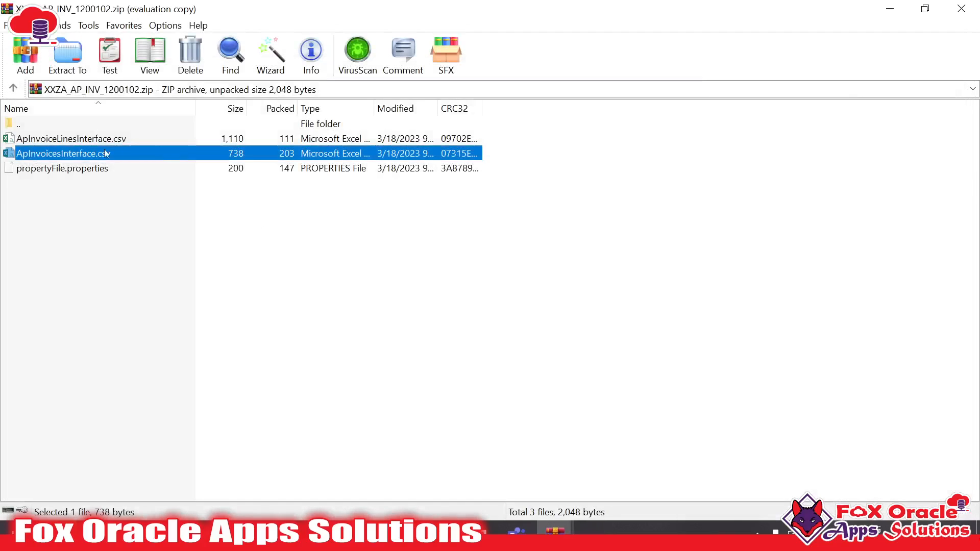
# Open ApInvoiceLinesInterface.csv from the archive, examine its invoice IDs, line data and END markers in the last column, and close it
pyautogui.click(62, 140)
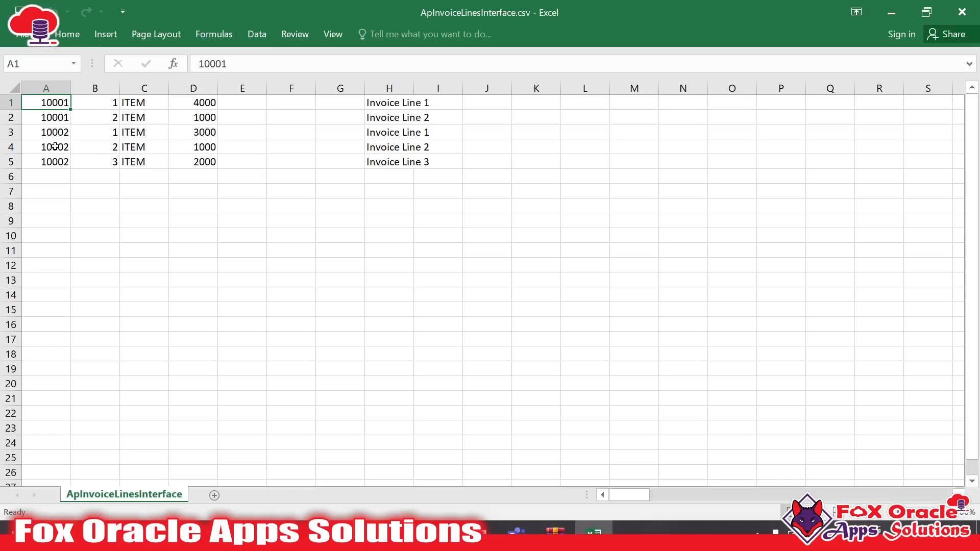
pyautogui.keyDown('shift'); pyautogui.click(58, 156); pyautogui.keyUp('shift')
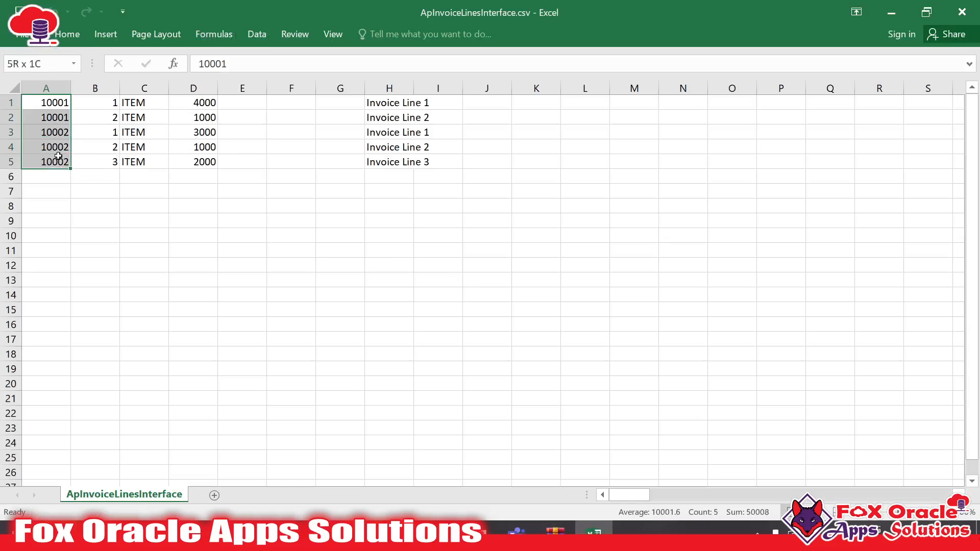
pyautogui.click(290, 148)
pyautogui.moveTo(622, 498); pyautogui.dragTo(938, 511)
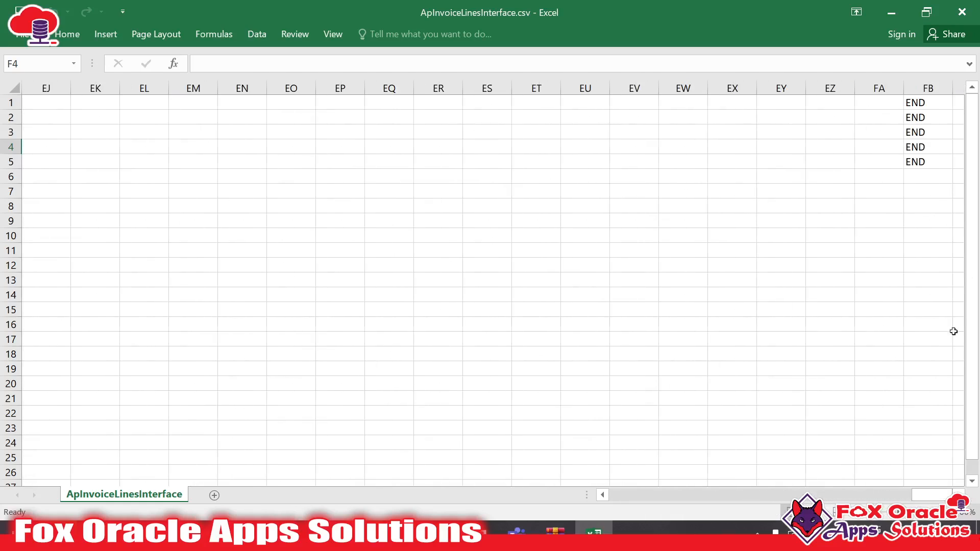
pyautogui.moveTo(938, 117); pyautogui.dragTo(948, 197)
pyautogui.click(962, 11)
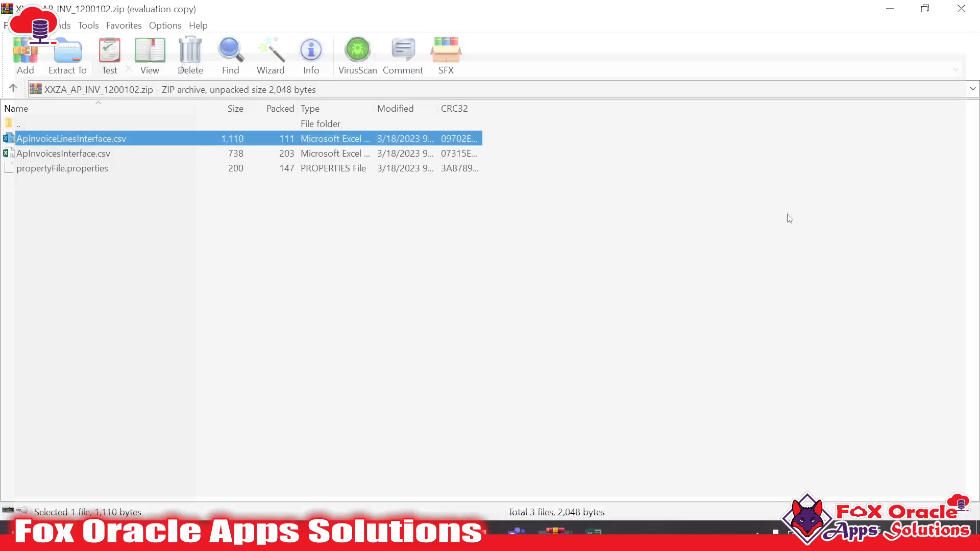
# Open propertyFile.properties from the archive with Notepad as the default app for .properties files and maximize its window
pyautogui.click(43, 171)
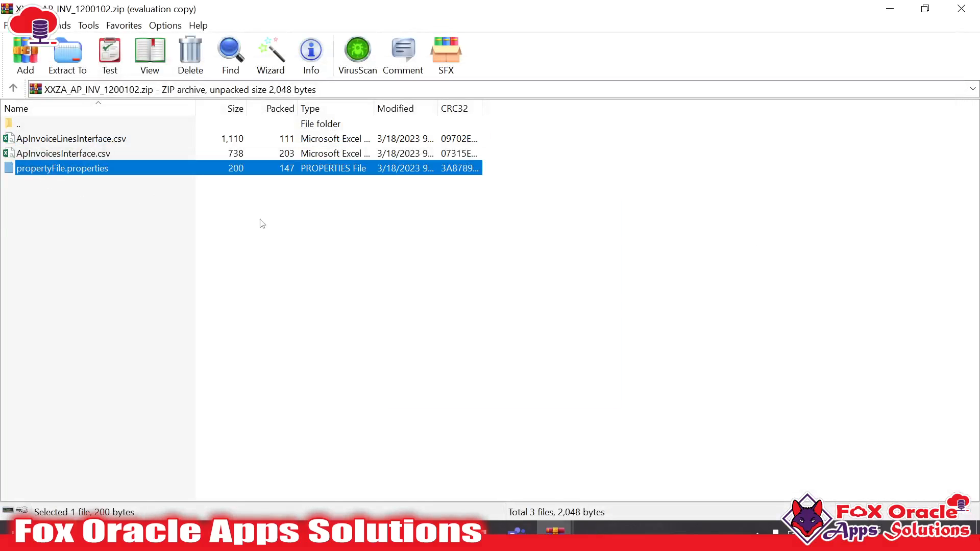
pyautogui.click(387, 237)
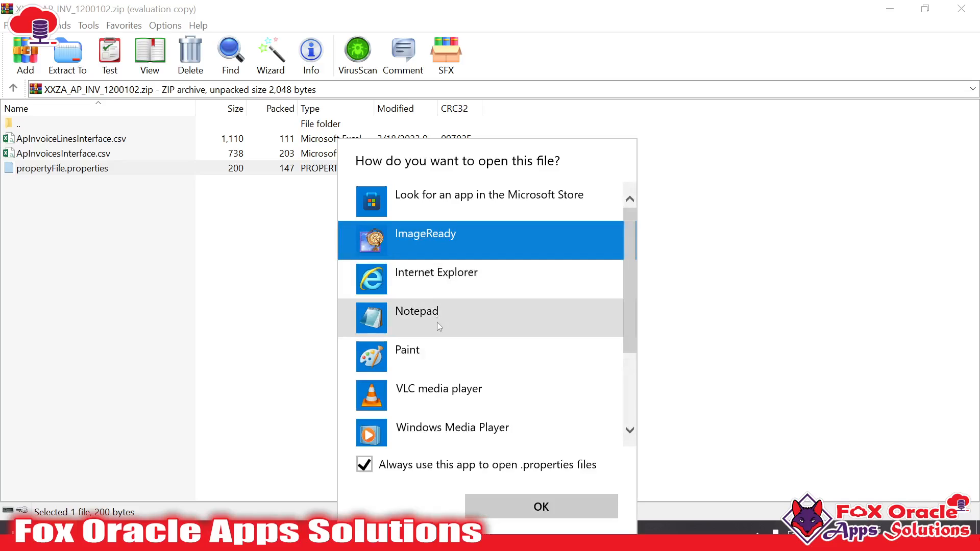
pyautogui.scroll(-1, 436, 322)
pyautogui.click(434, 270)
pyautogui.click(517, 505)
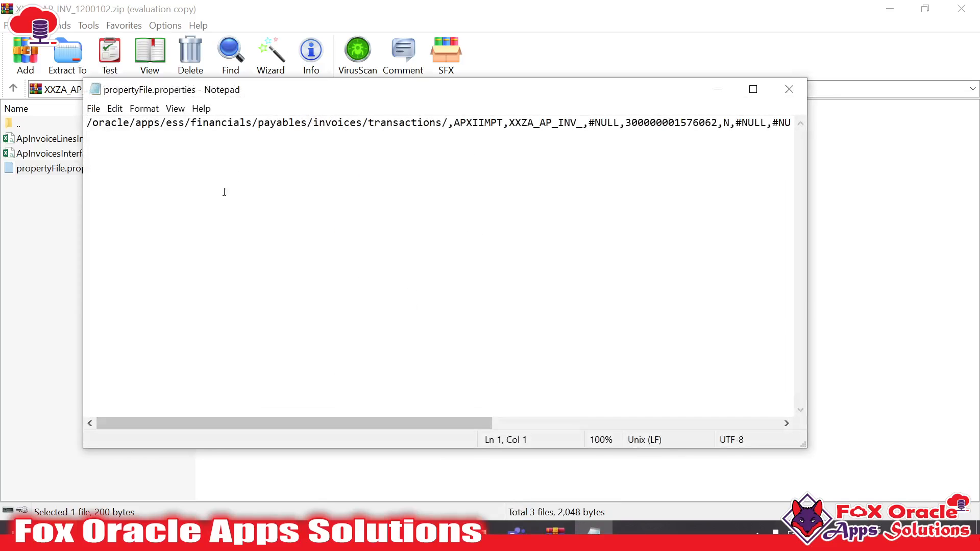
pyautogui.click(753, 88)
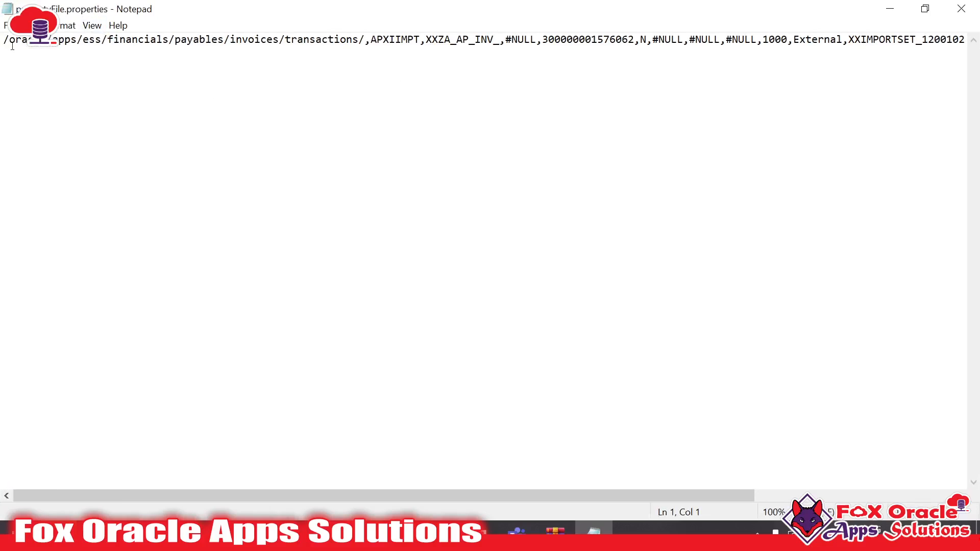
# Examine the job package path, the APXIIMPT job definition and the XXZA_AP_INV_ prefix in propertyFile.properties
pyautogui.moveTo(366, 41); pyautogui.dragTo(4, 41)
pyautogui.doubleClick(400, 39)
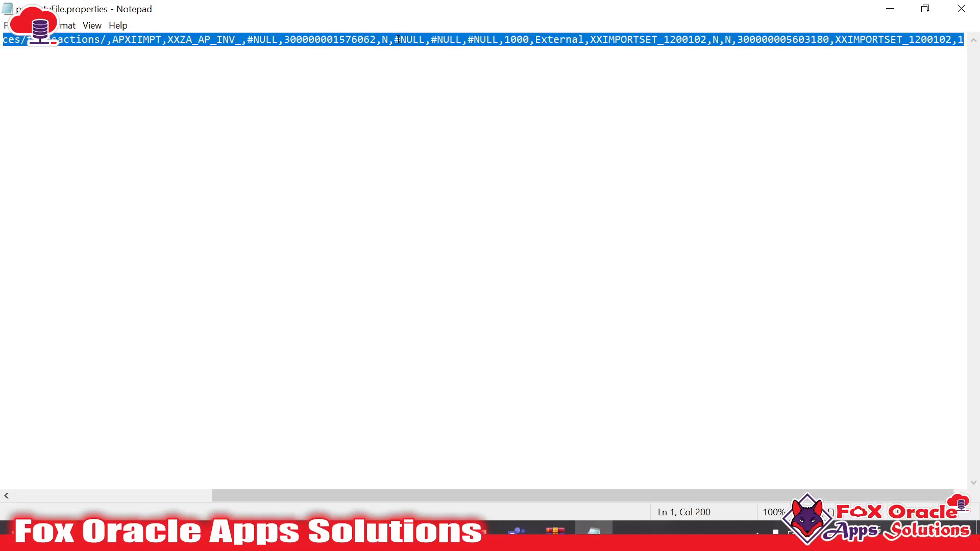
pyautogui.click(407, 40)
pyautogui.click(217, 40)
pyautogui.click(136, 39)
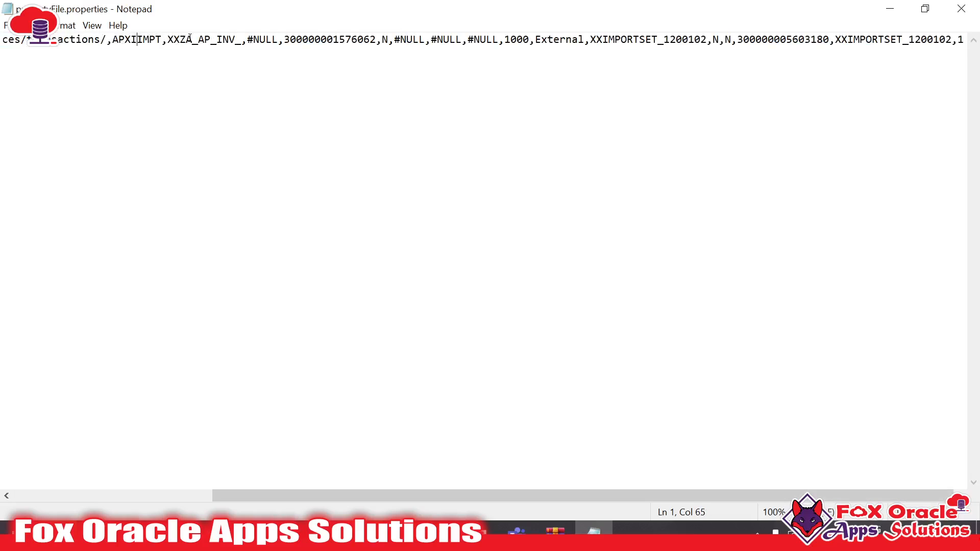
pyautogui.moveTo(168, 38)
pyautogui.mouseDown()
pyautogui.moveTo(247, 41)
pyautogui.moveTo(169, 39)
pyautogui.mouseUp()
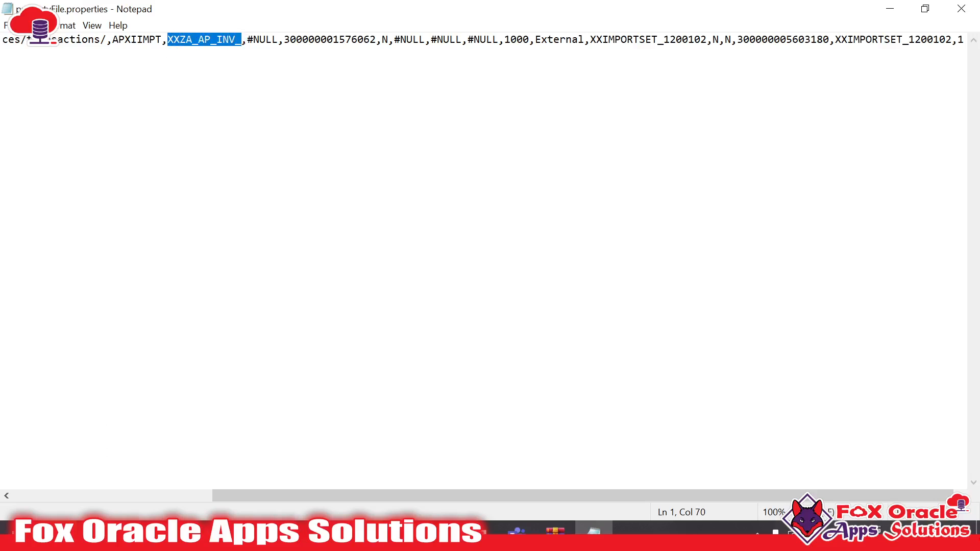
# Compare the prefix with the name of XXZA_AP_INV_1200102.zip in WinRAR and return to the property file in Notepad
pyautogui.click(555, 530)
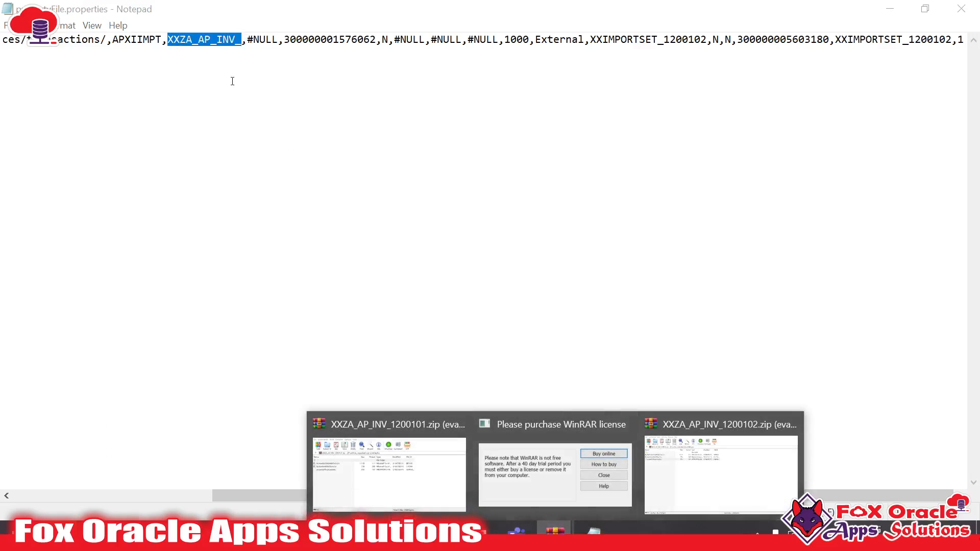
pyautogui.click(678, 468)
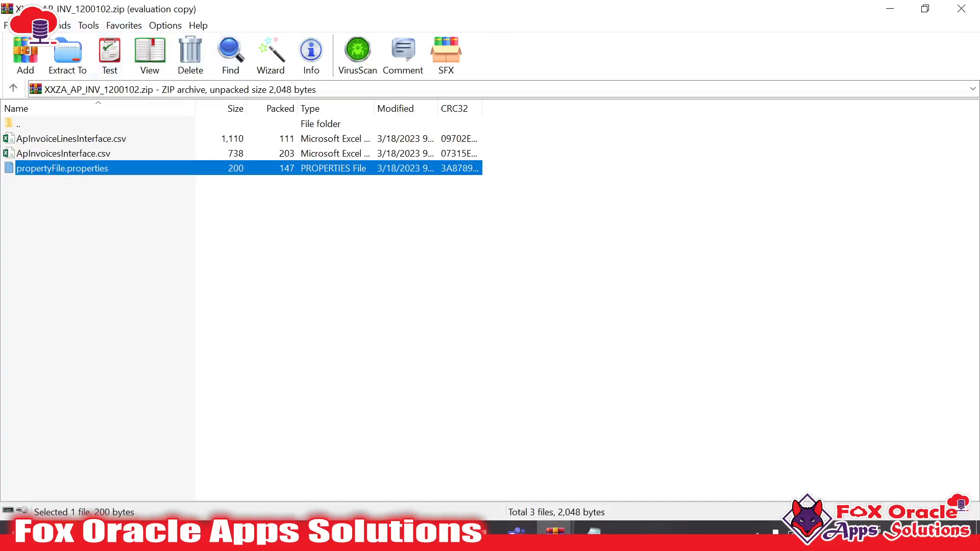
pyautogui.hotkey('alt', 'Tab')
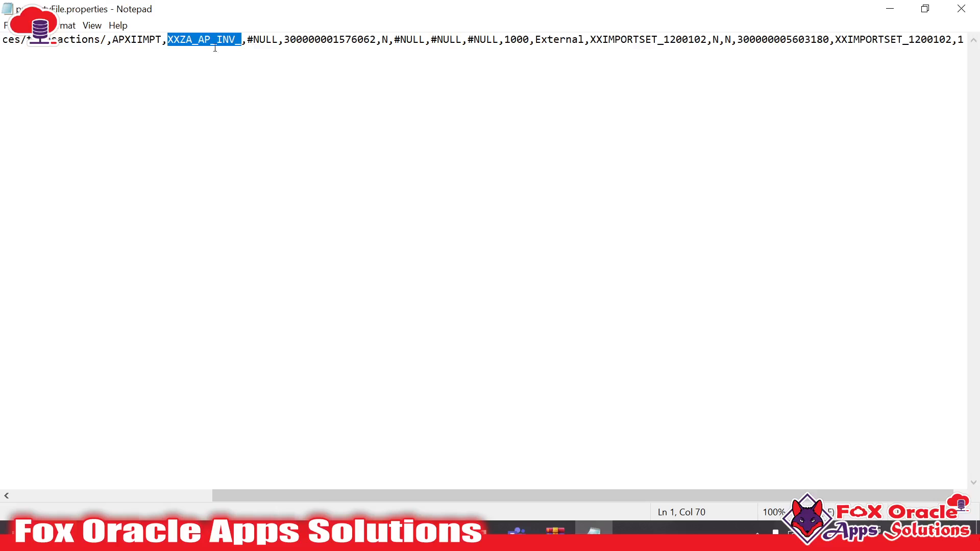
# Examine the argument values that follow the zip prefix in propertyFile.properties and close the file
pyautogui.click(275, 41)
pyautogui.click(327, 41)
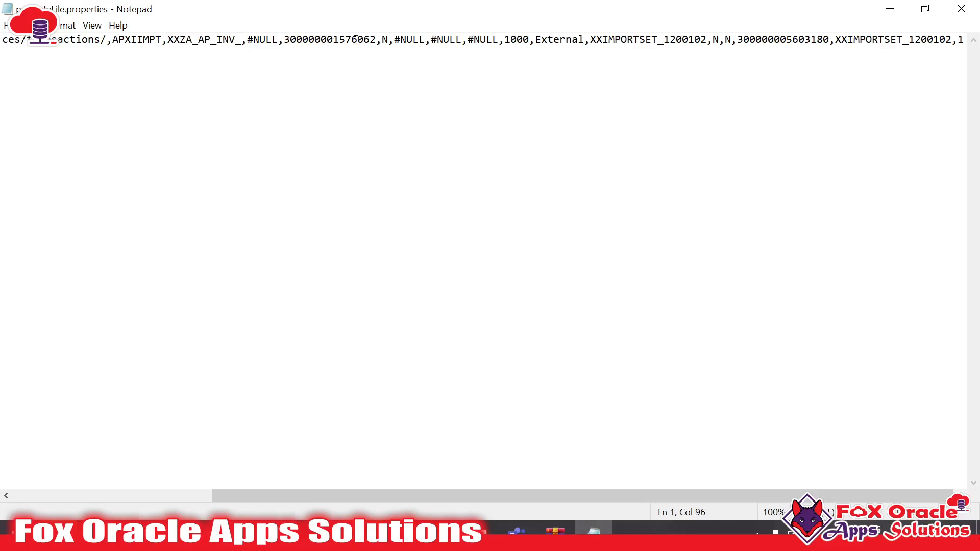
pyautogui.click(401, 41)
pyautogui.moveTo(469, 41); pyautogui.dragTo(480, 41)
pyautogui.click(538, 42)
pyautogui.click(572, 43)
pyautogui.click(658, 48)
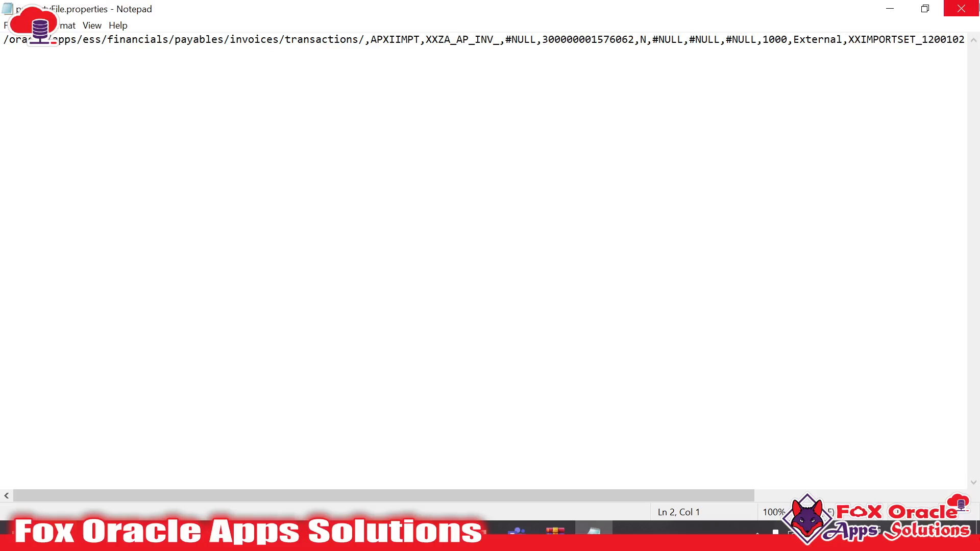
pyautogui.click(961, 9)
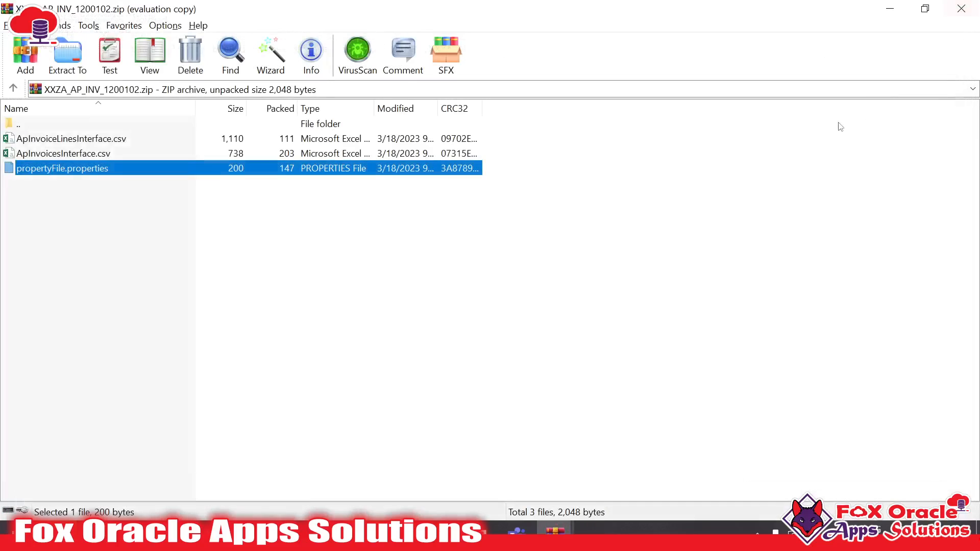
# Close XXZA_AP_INV_1200102.zip, check the Monitor Processes page in the browser and return to the "Oracle Integration : ZIP File" email in Gmail
pyautogui.click(961, 9)
pyautogui.moveTo(295, 336)
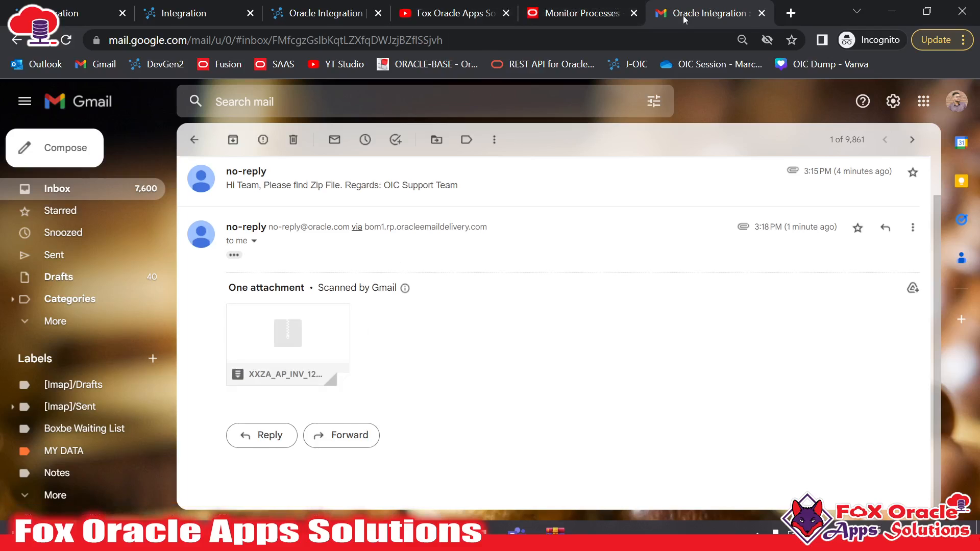
pyautogui.click(592, 6)
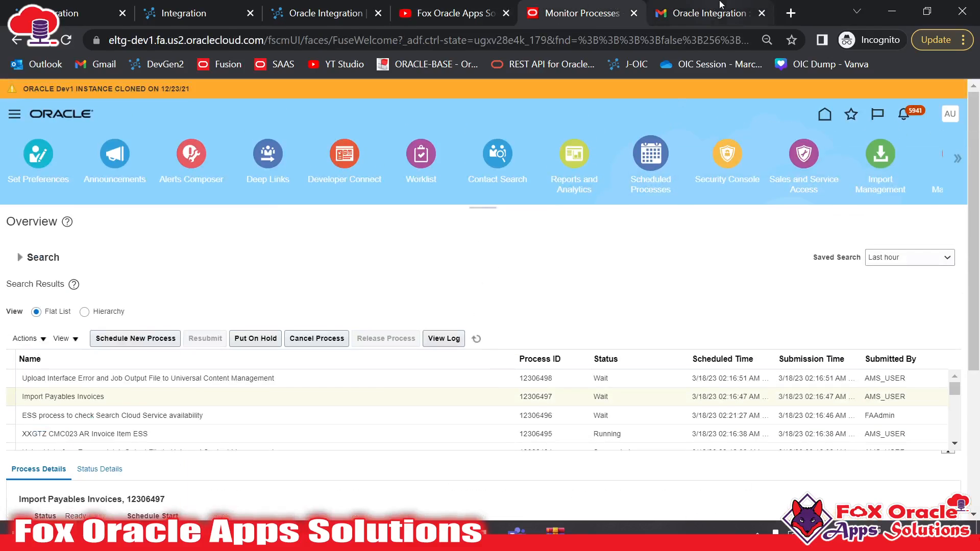
pyautogui.click(719, 4)
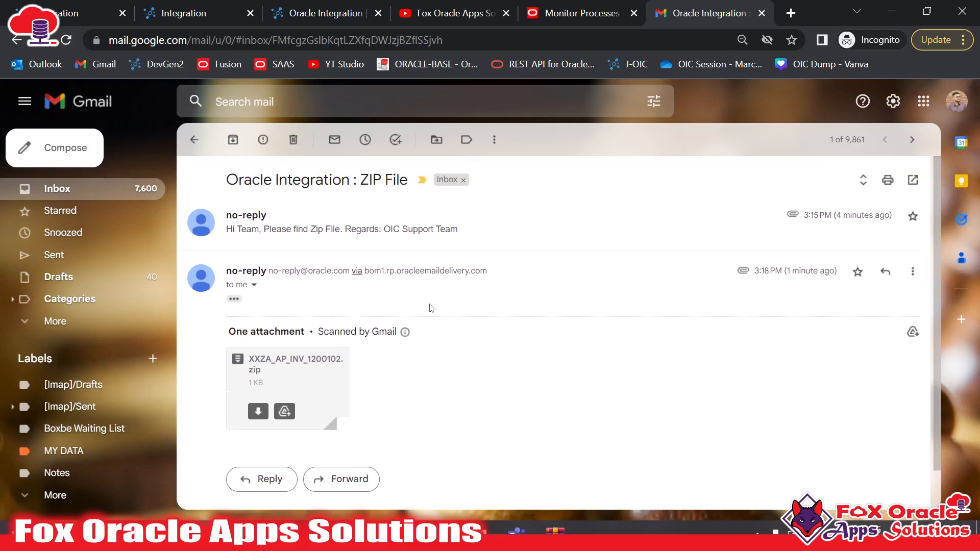